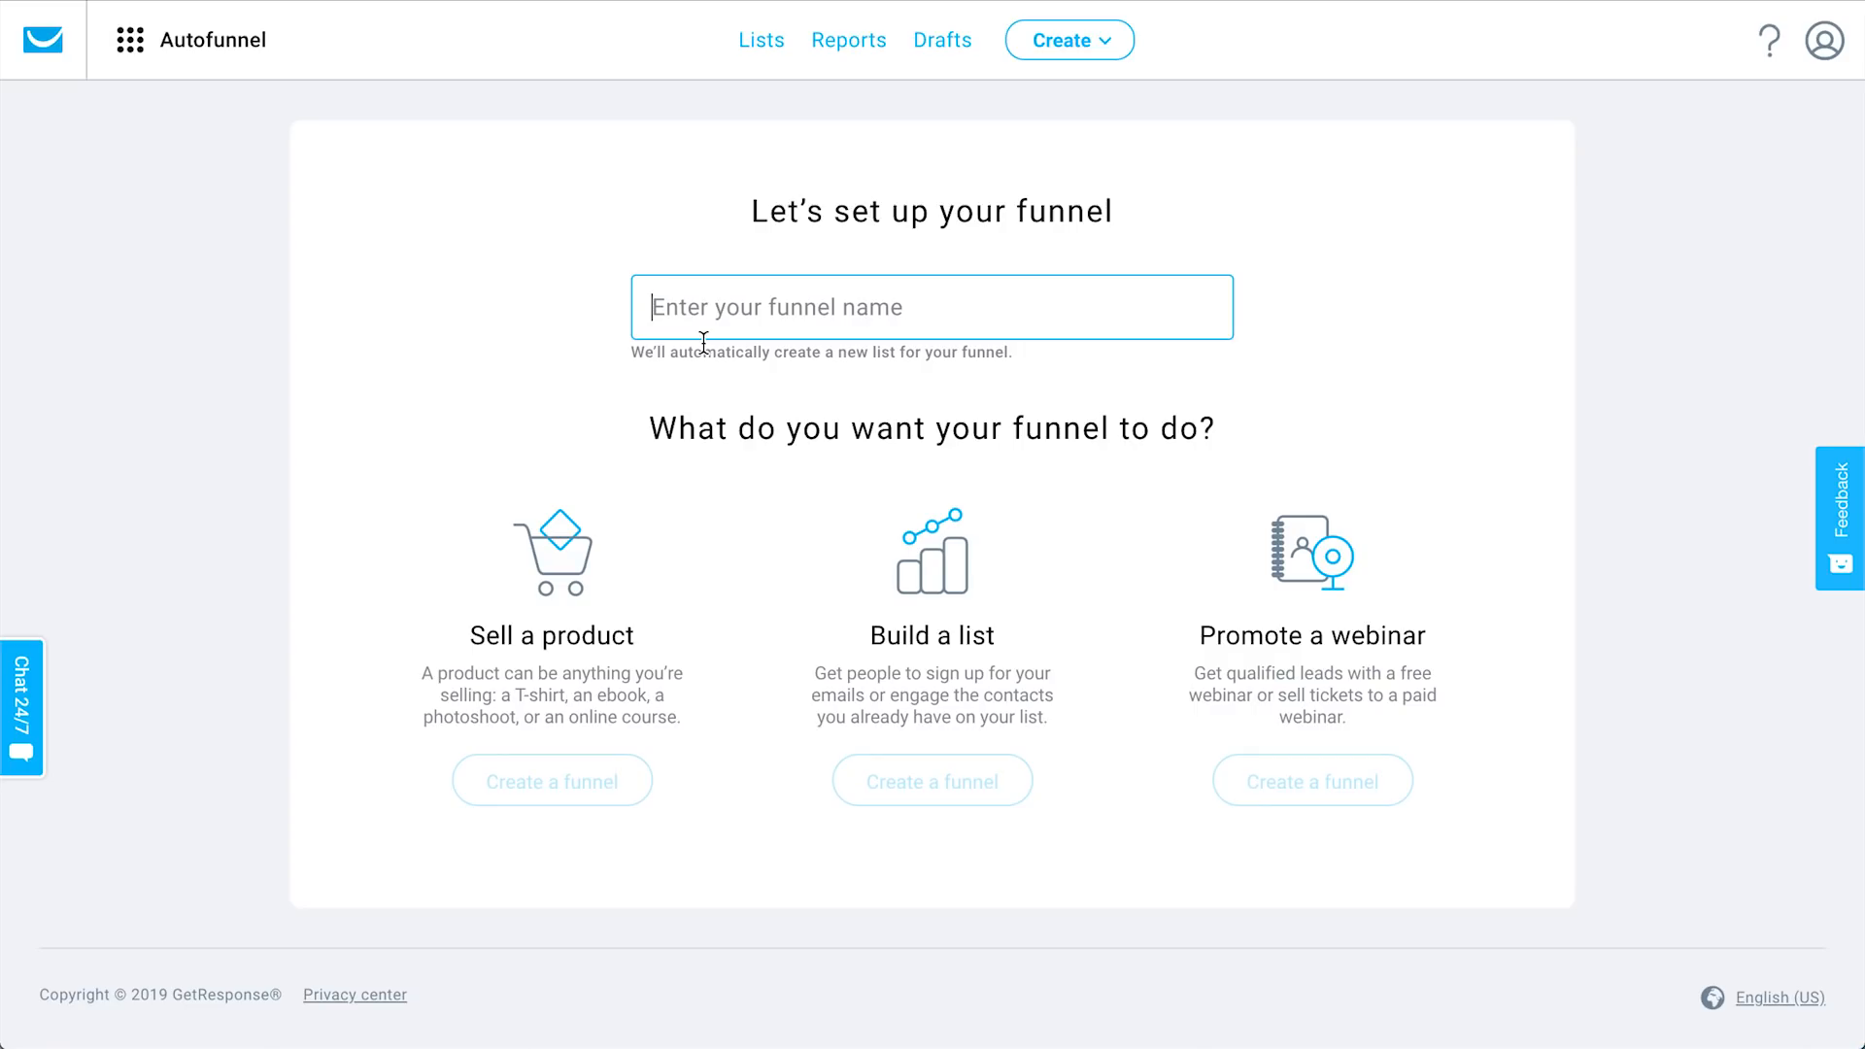
Name the funnel "30 Day Bootcamp" and create it as a full sales funnel for selling a product.
type("30 Day ")
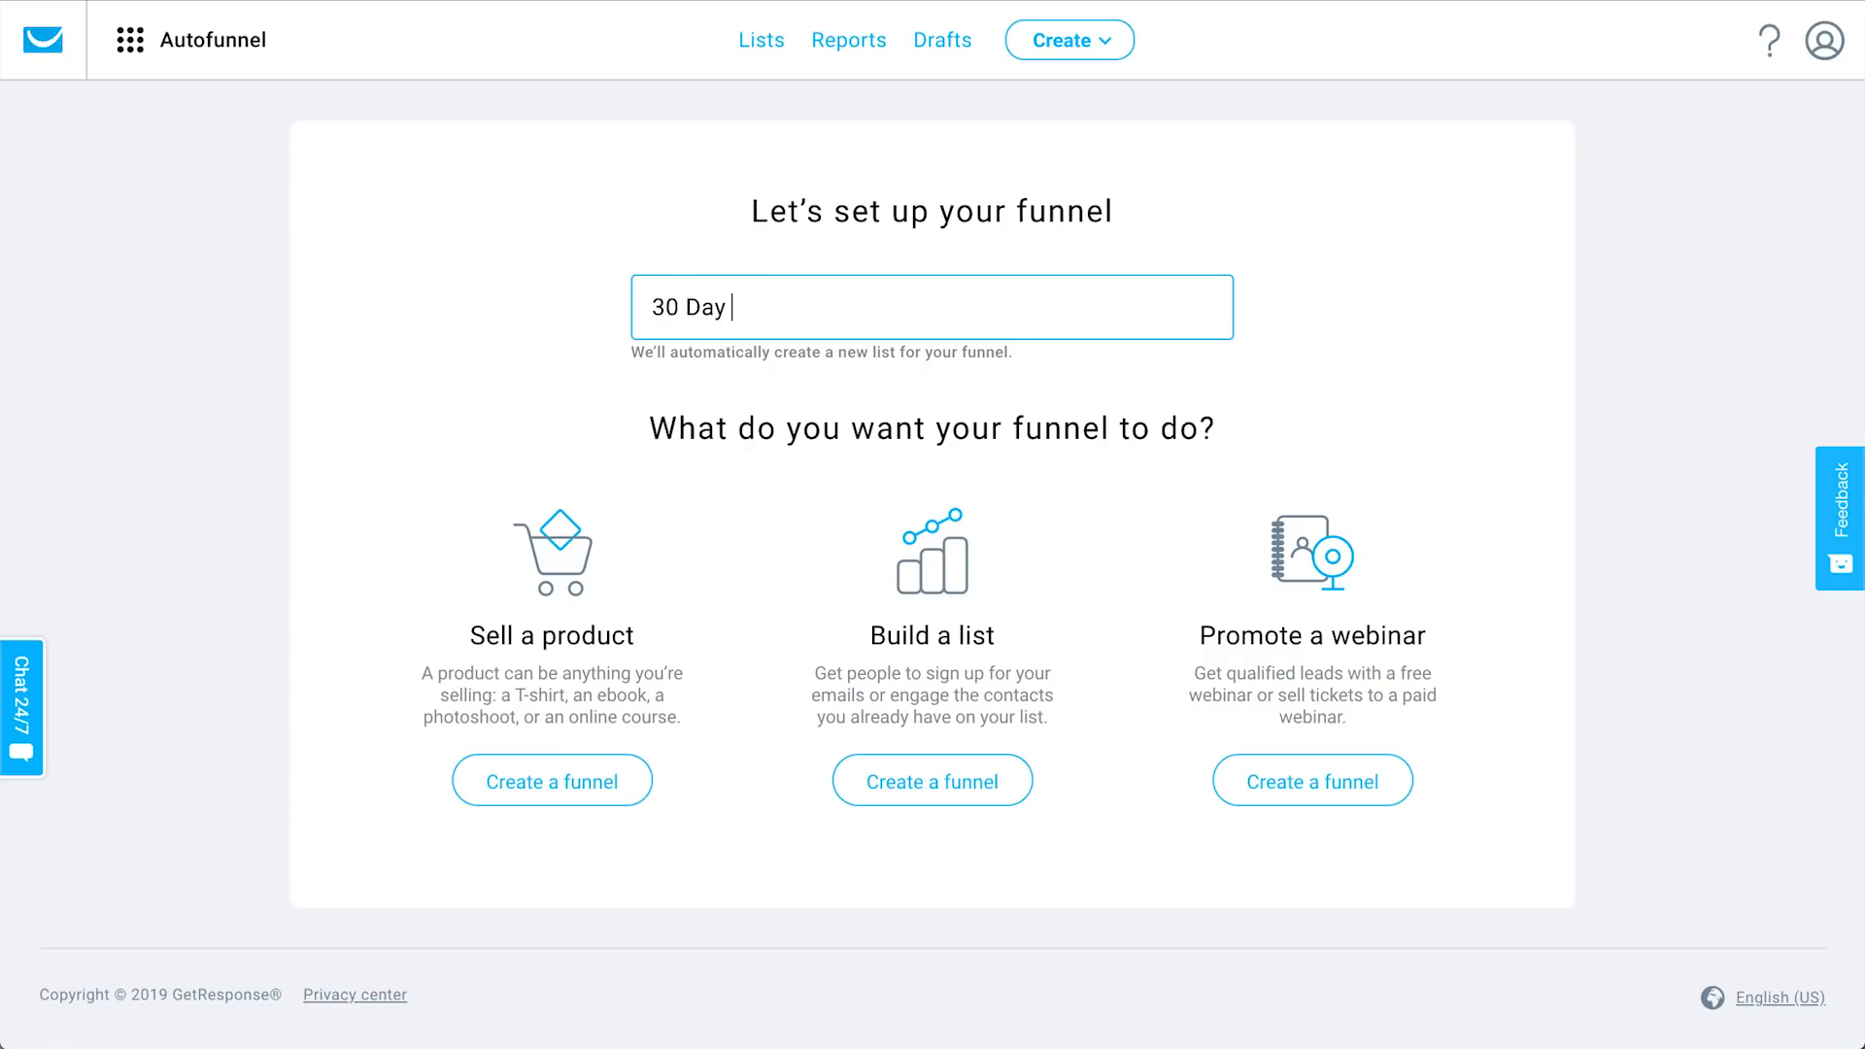
type("Bootcamp")
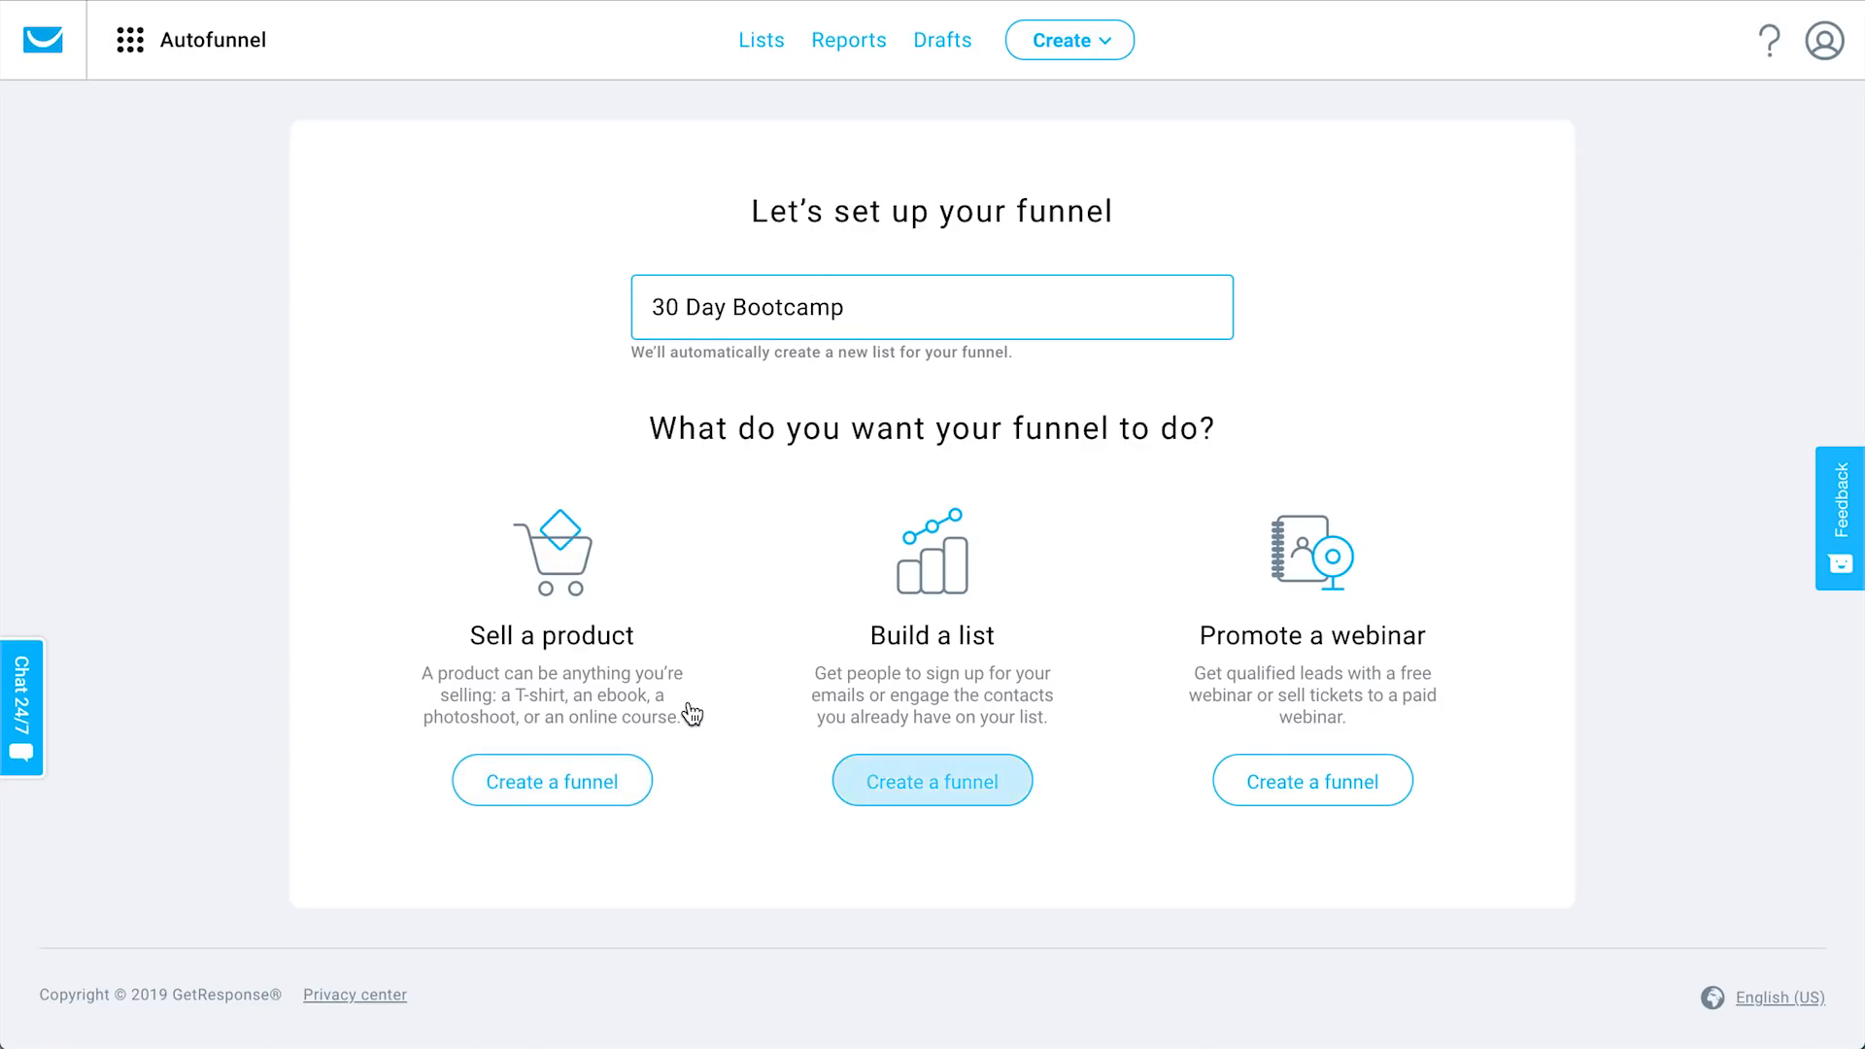
left_click(579, 783)
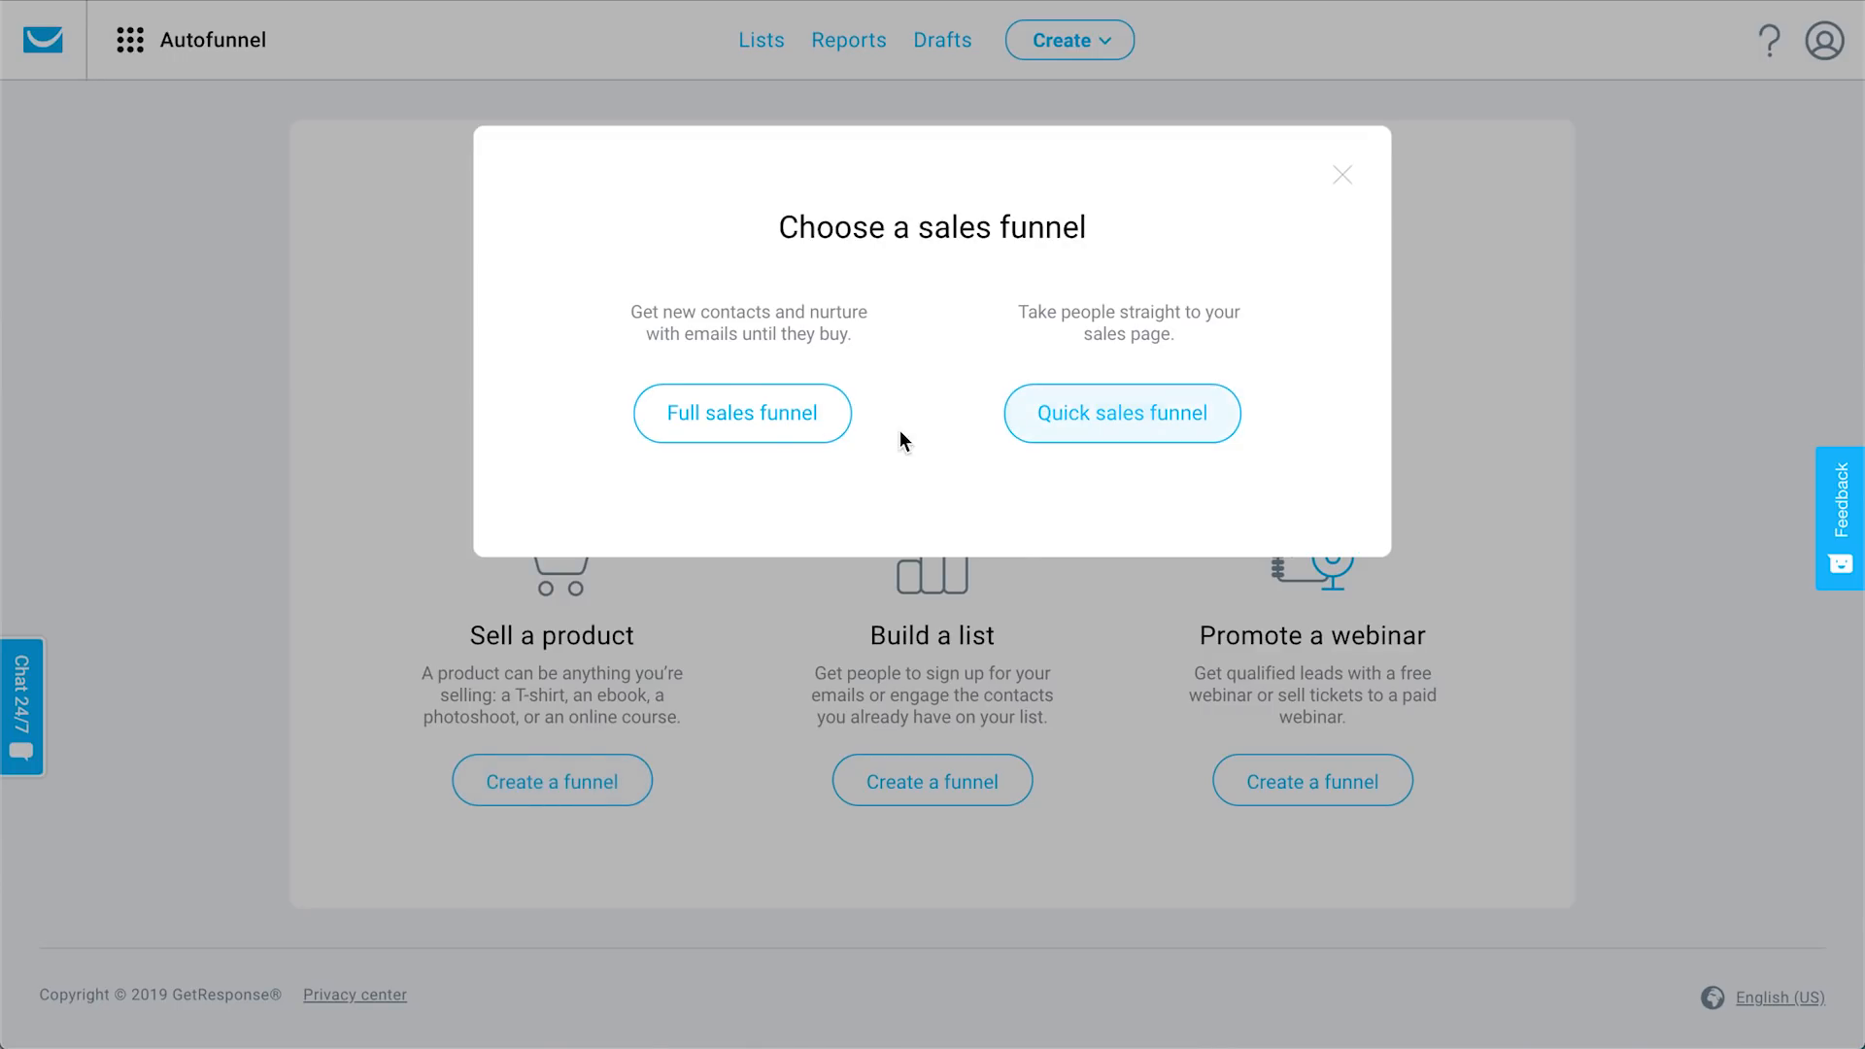
left_click(761, 413)
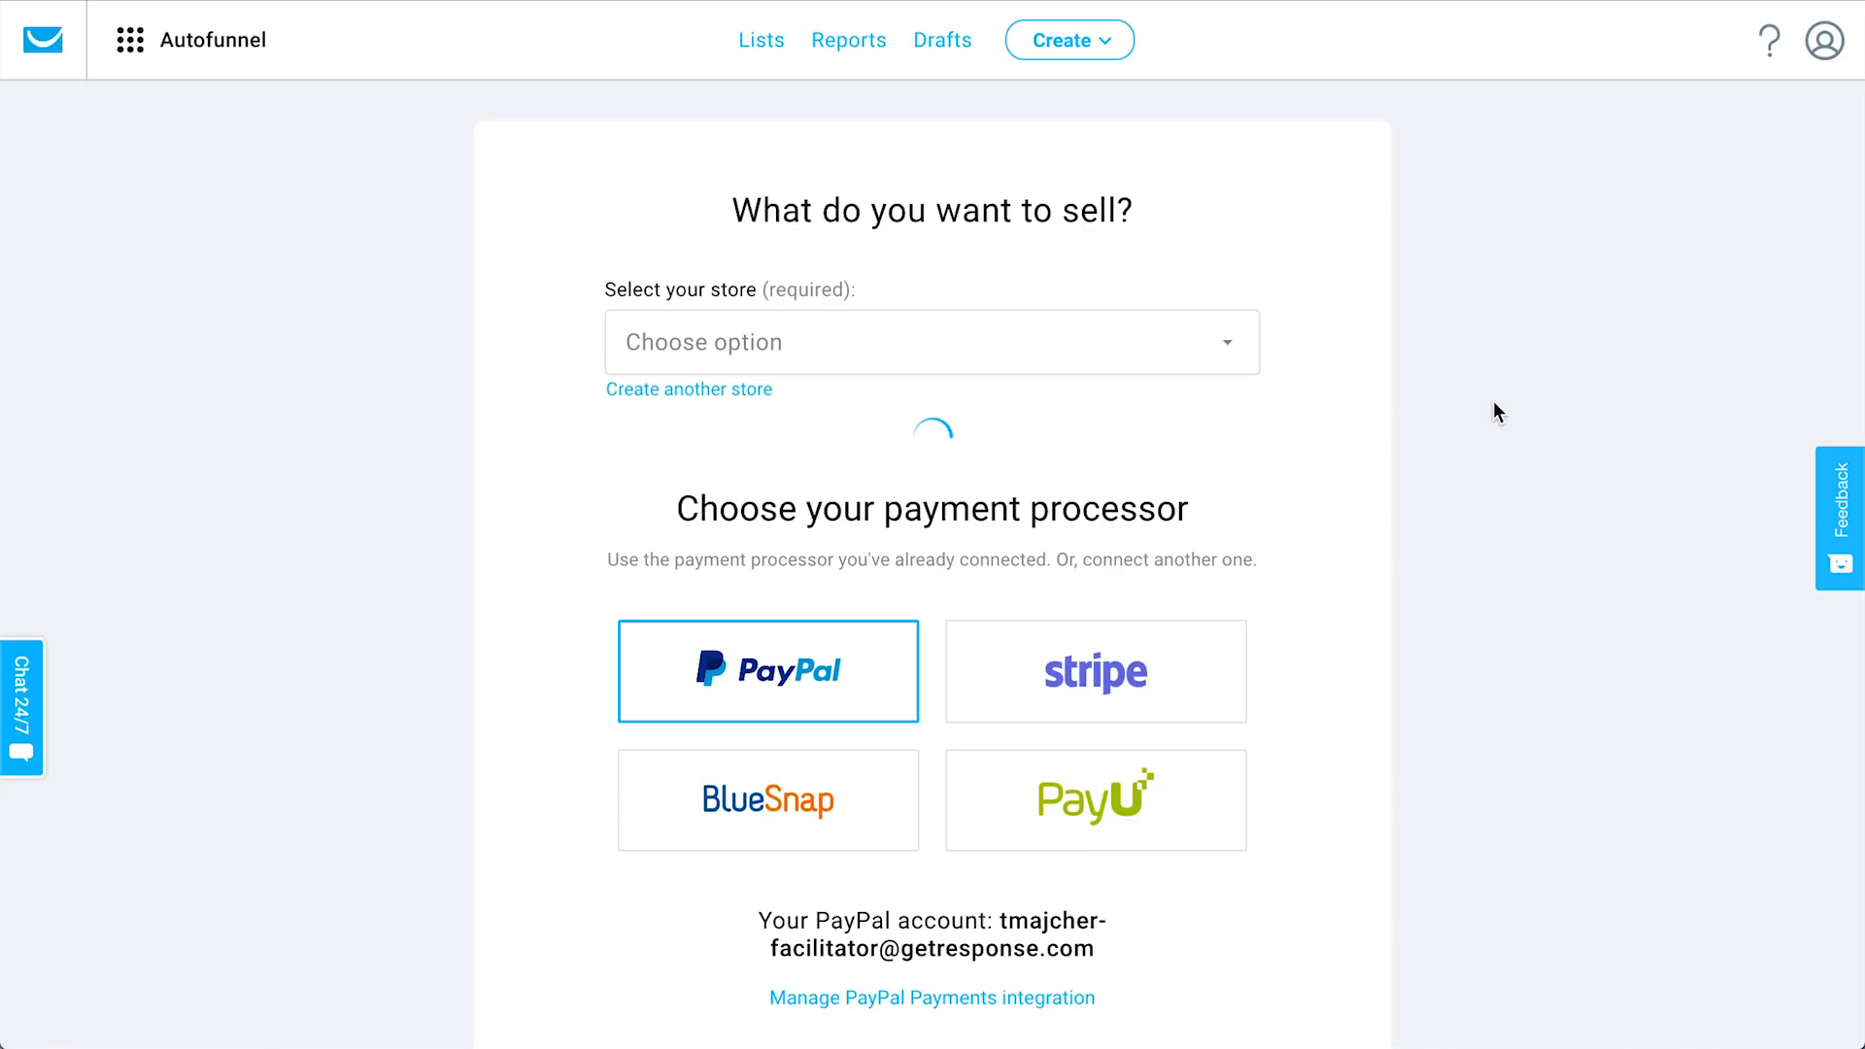
Start creating another store and view the platforms offered for connecting an existing store.
left_click(699, 391)
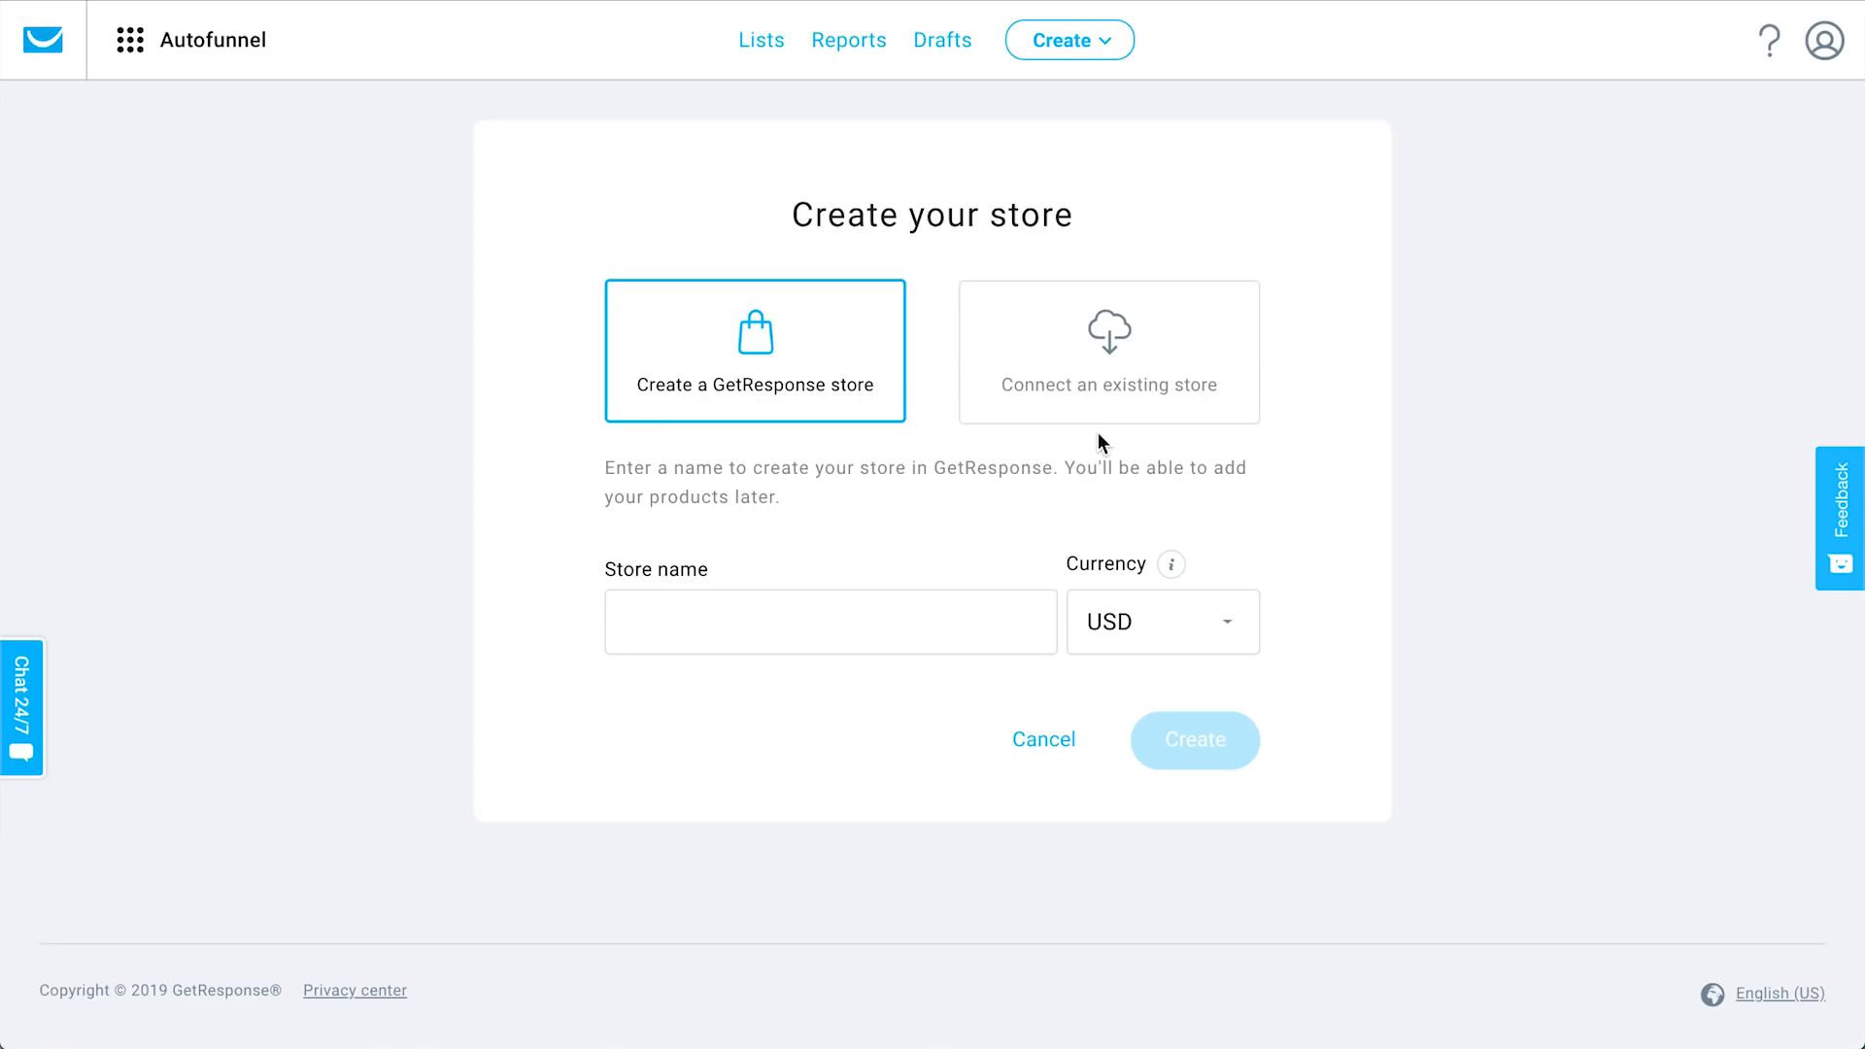
left_click(1103, 402)
scroll(1629, 614, "down", 2)
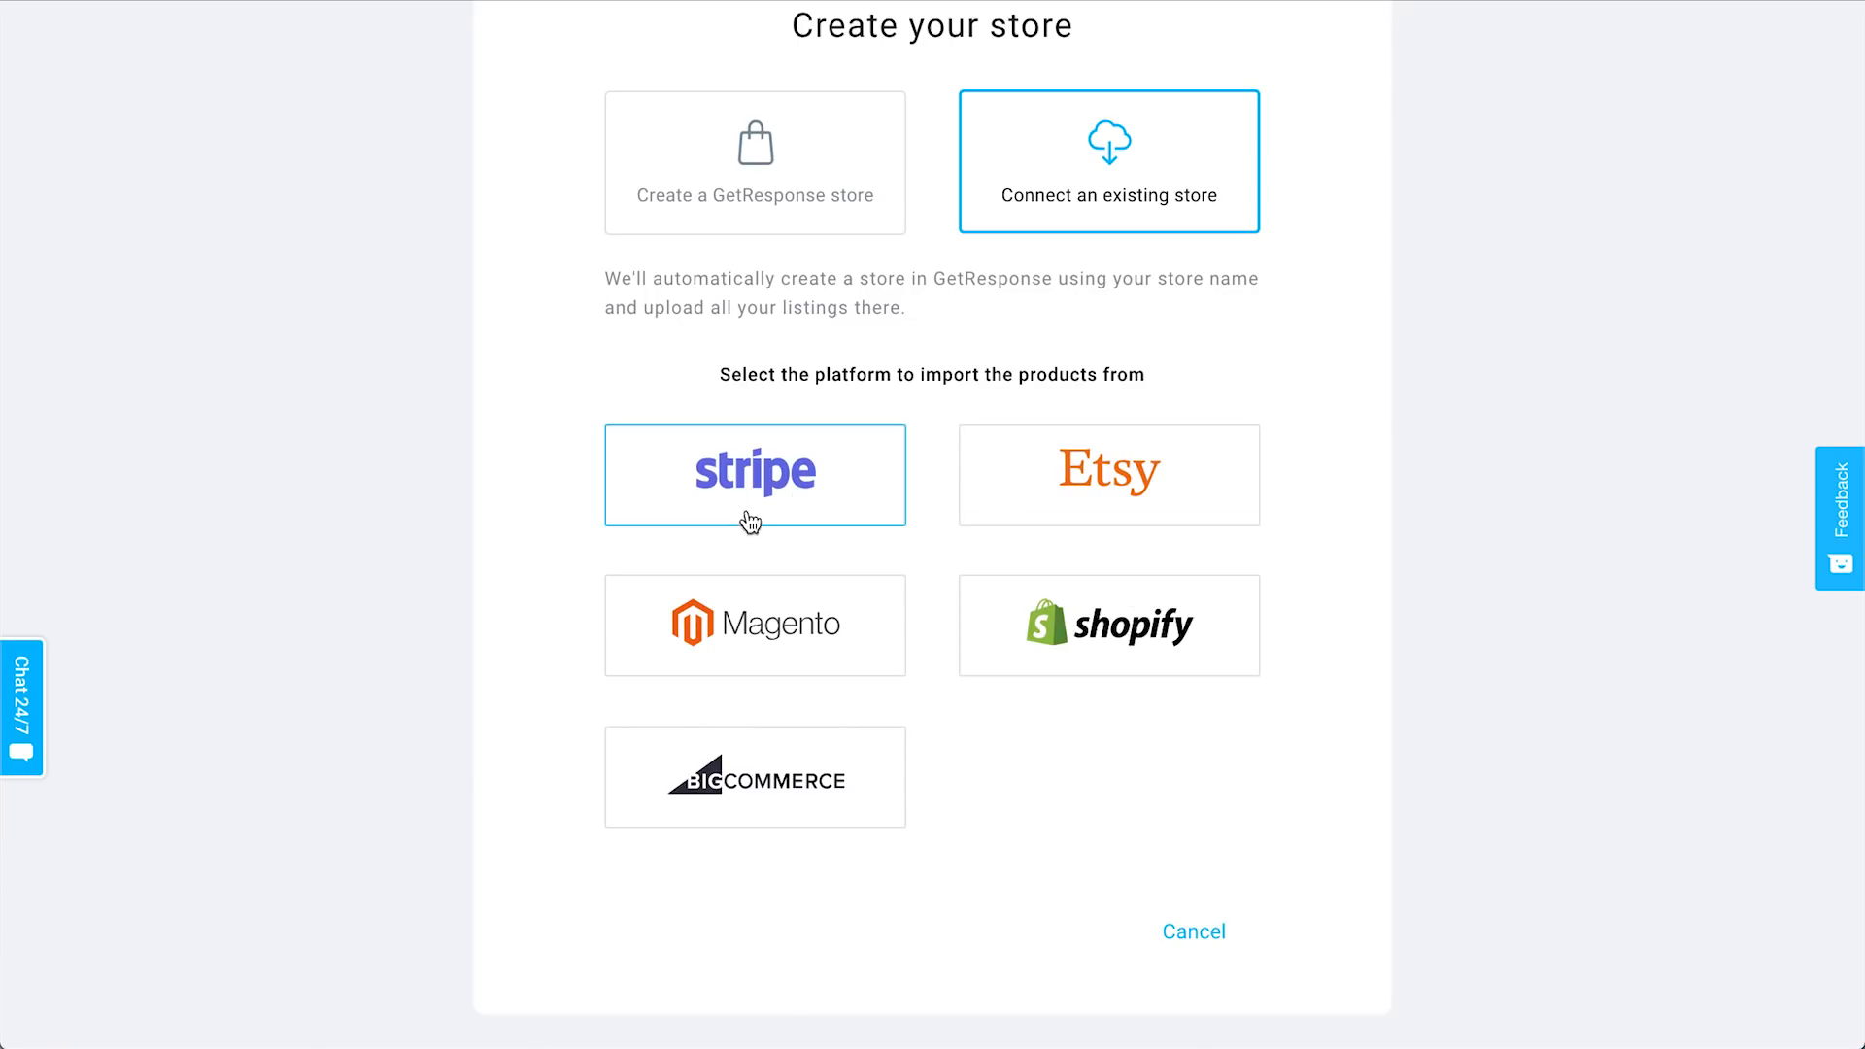
scroll(1319, 655, "up", 1)
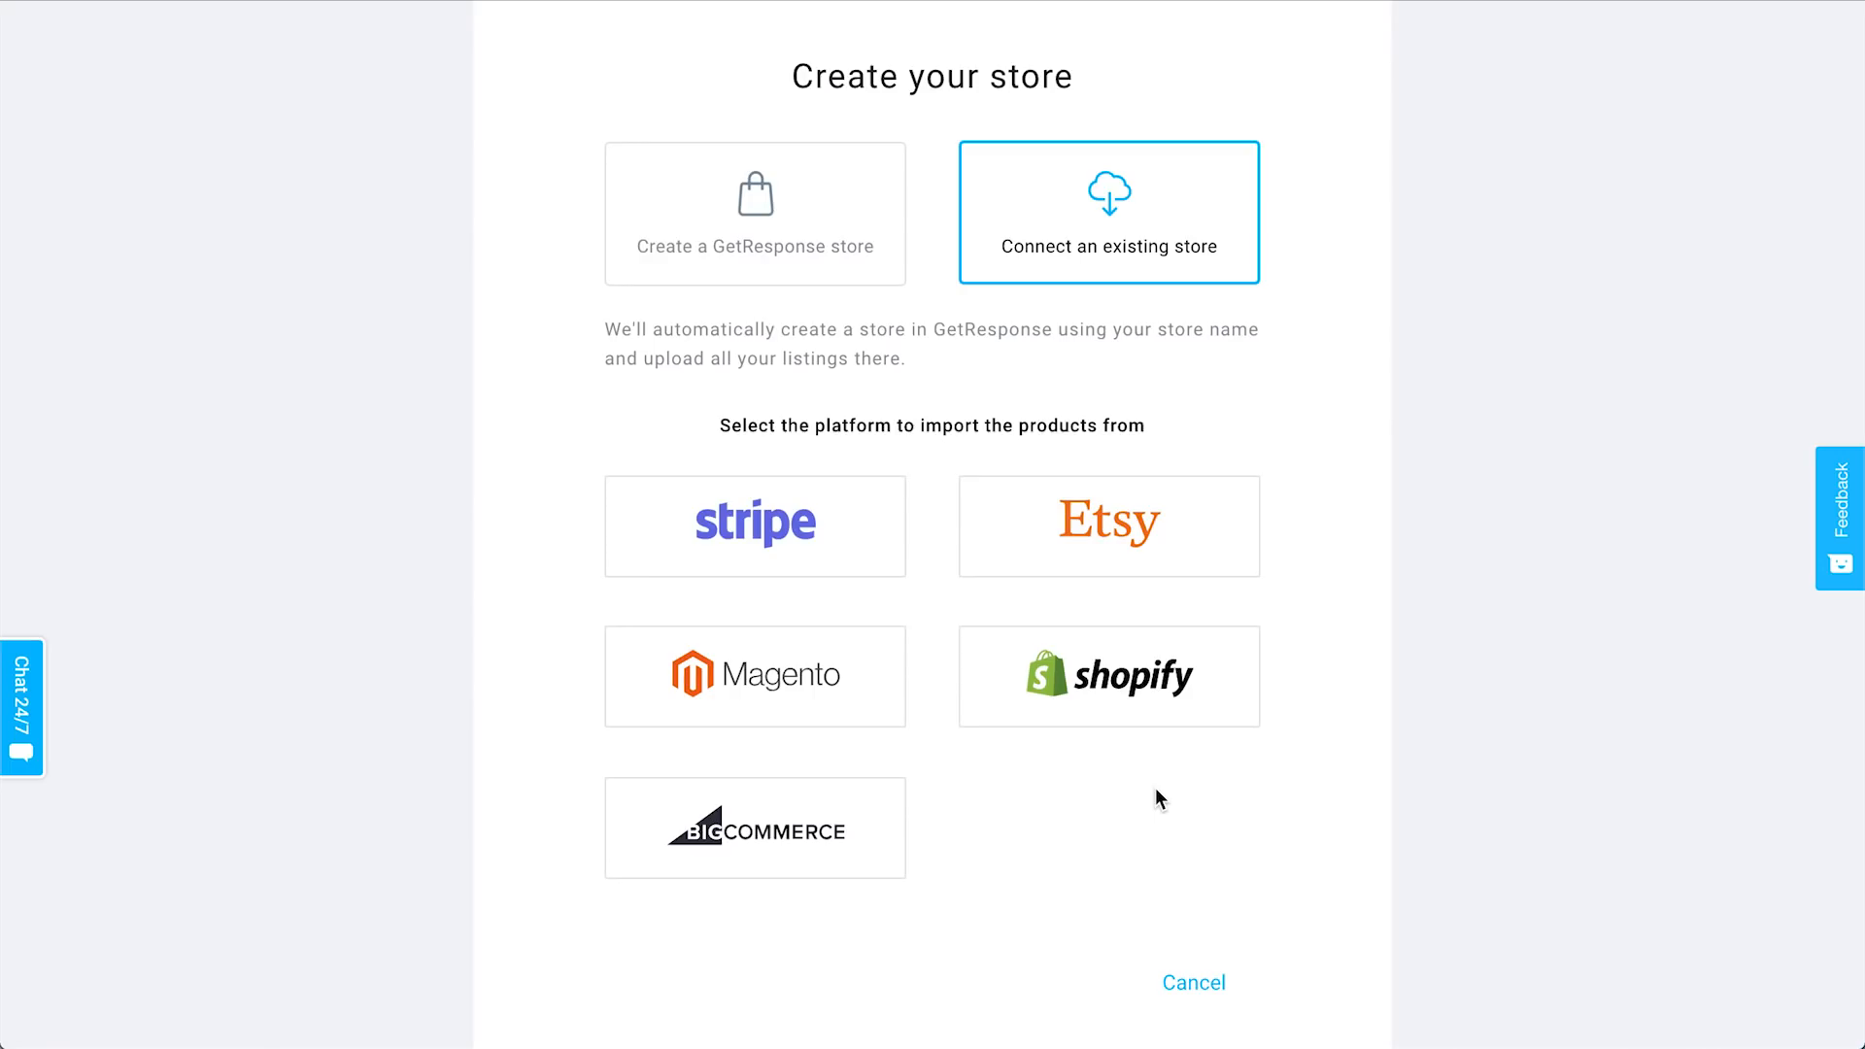
Switch to creating a GetResponse store, name it "Bootcamp" and create it.
left_click(814, 264)
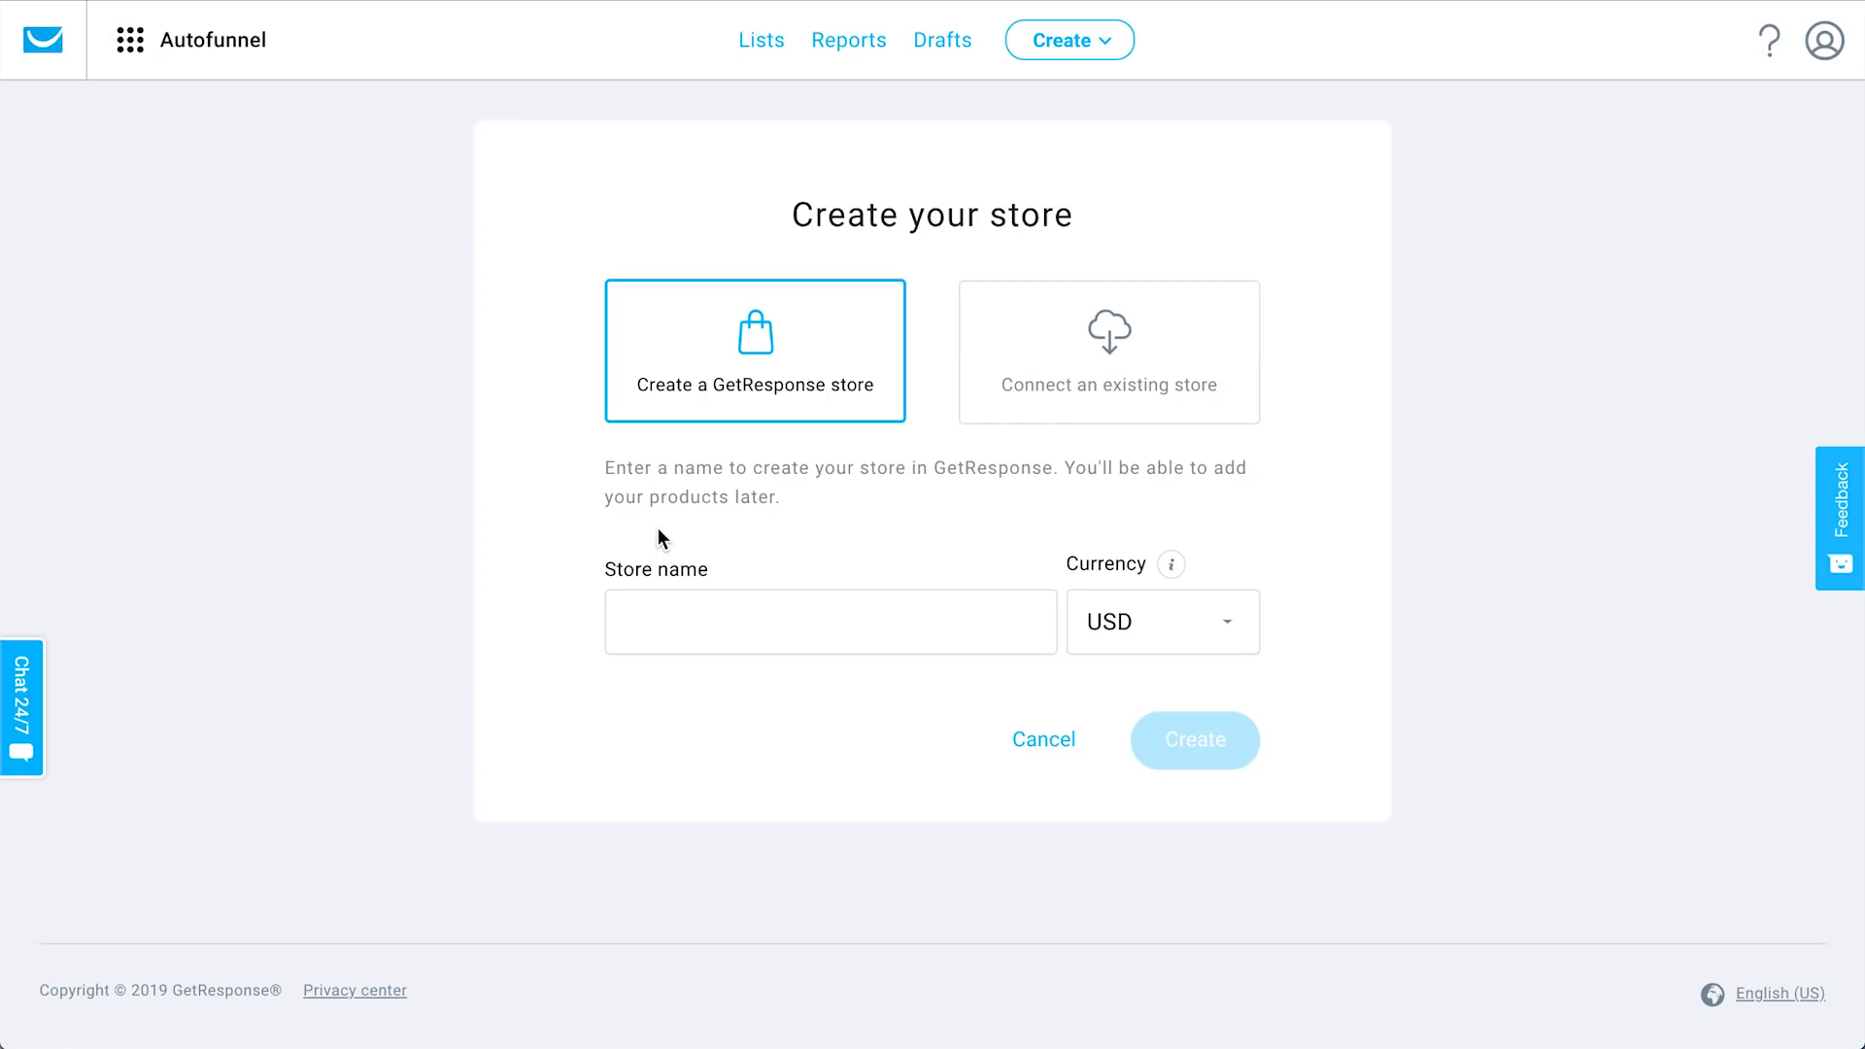
left_click(666, 622)
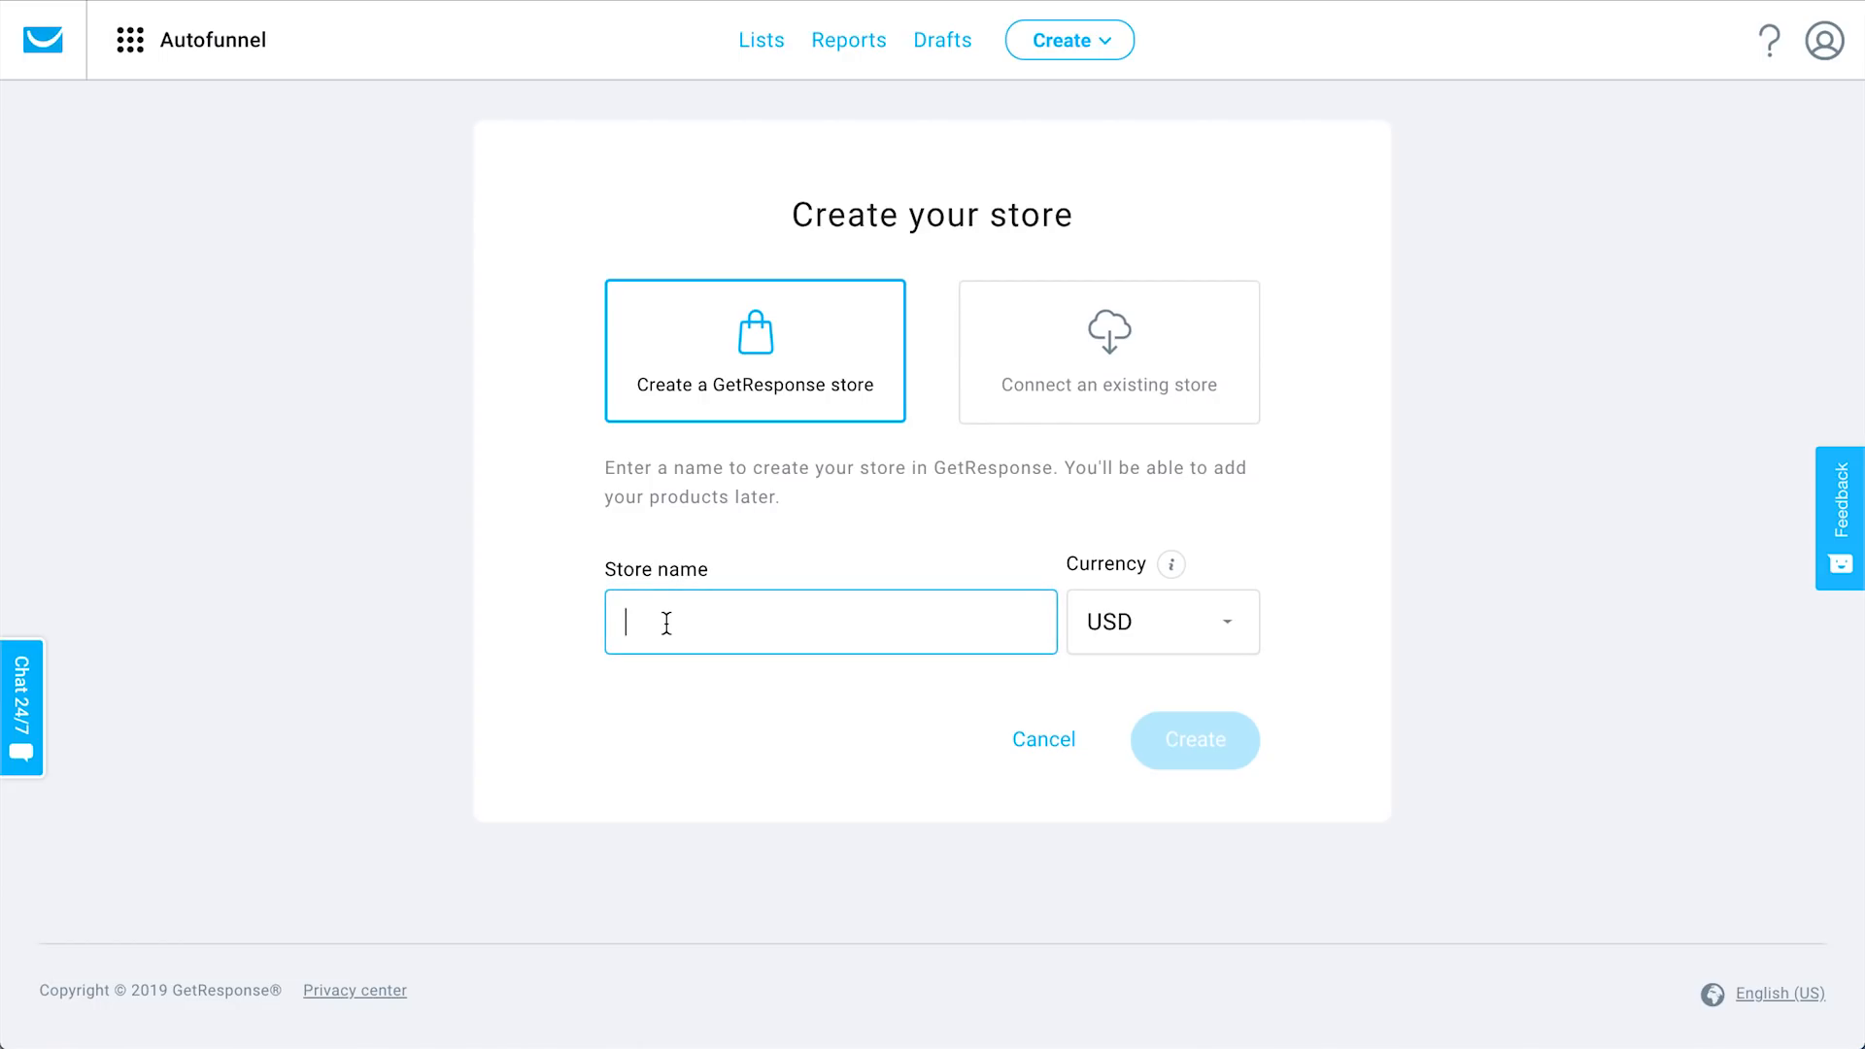
type("Bootcamp")
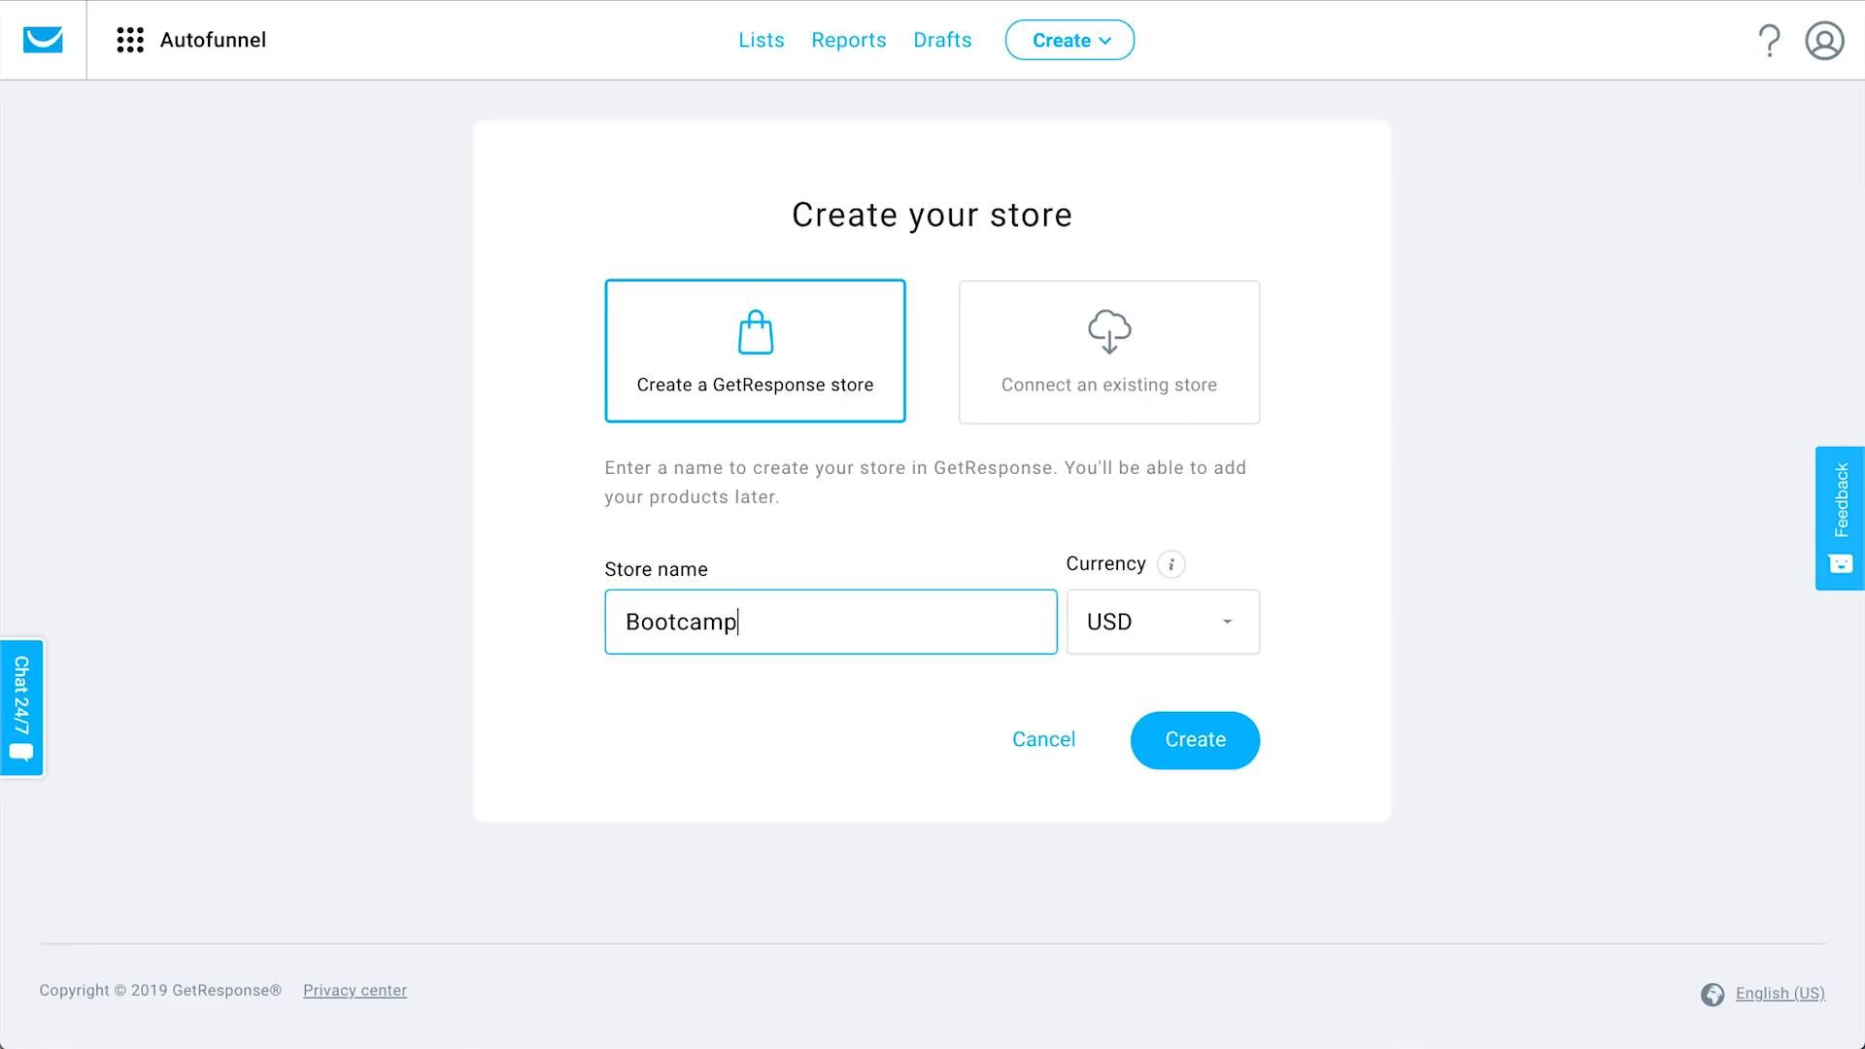
left_click(1202, 760)
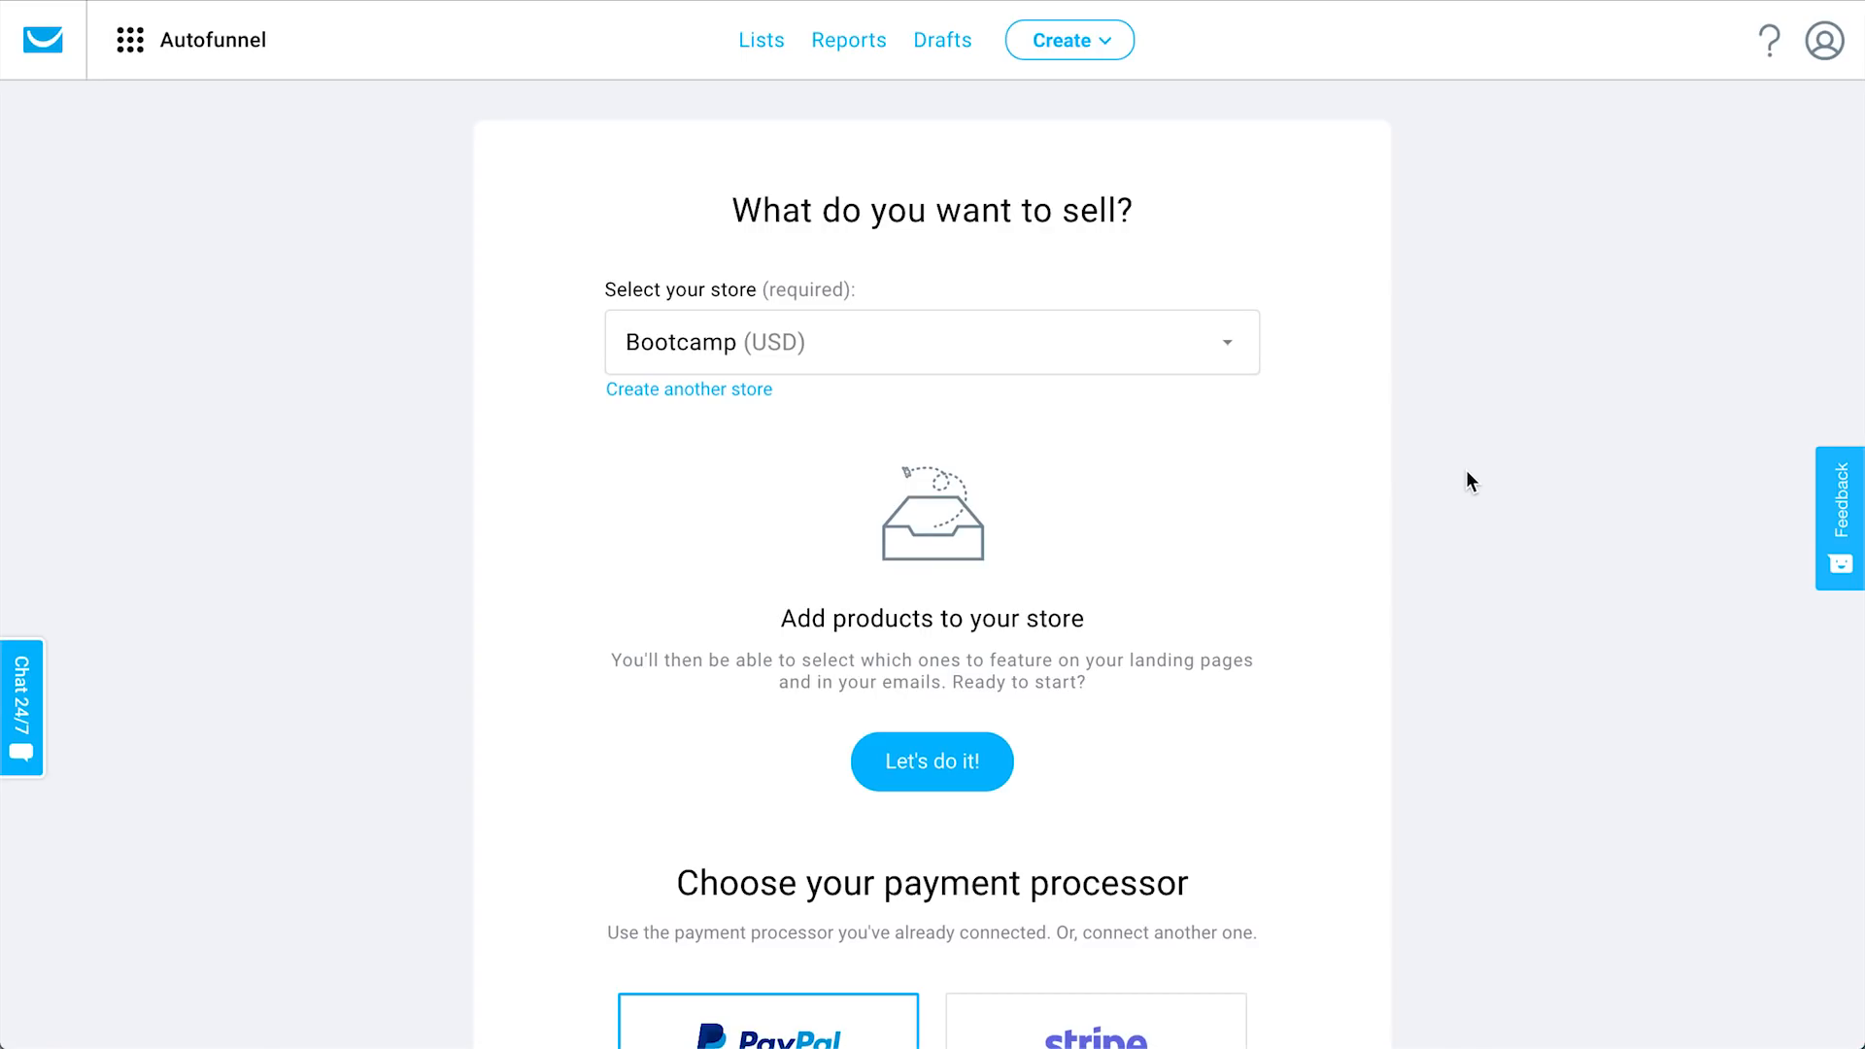
Start adding a product to the Bootcamp store and set what is being sold to Online course.
scroll(1465, 470, "down", 2)
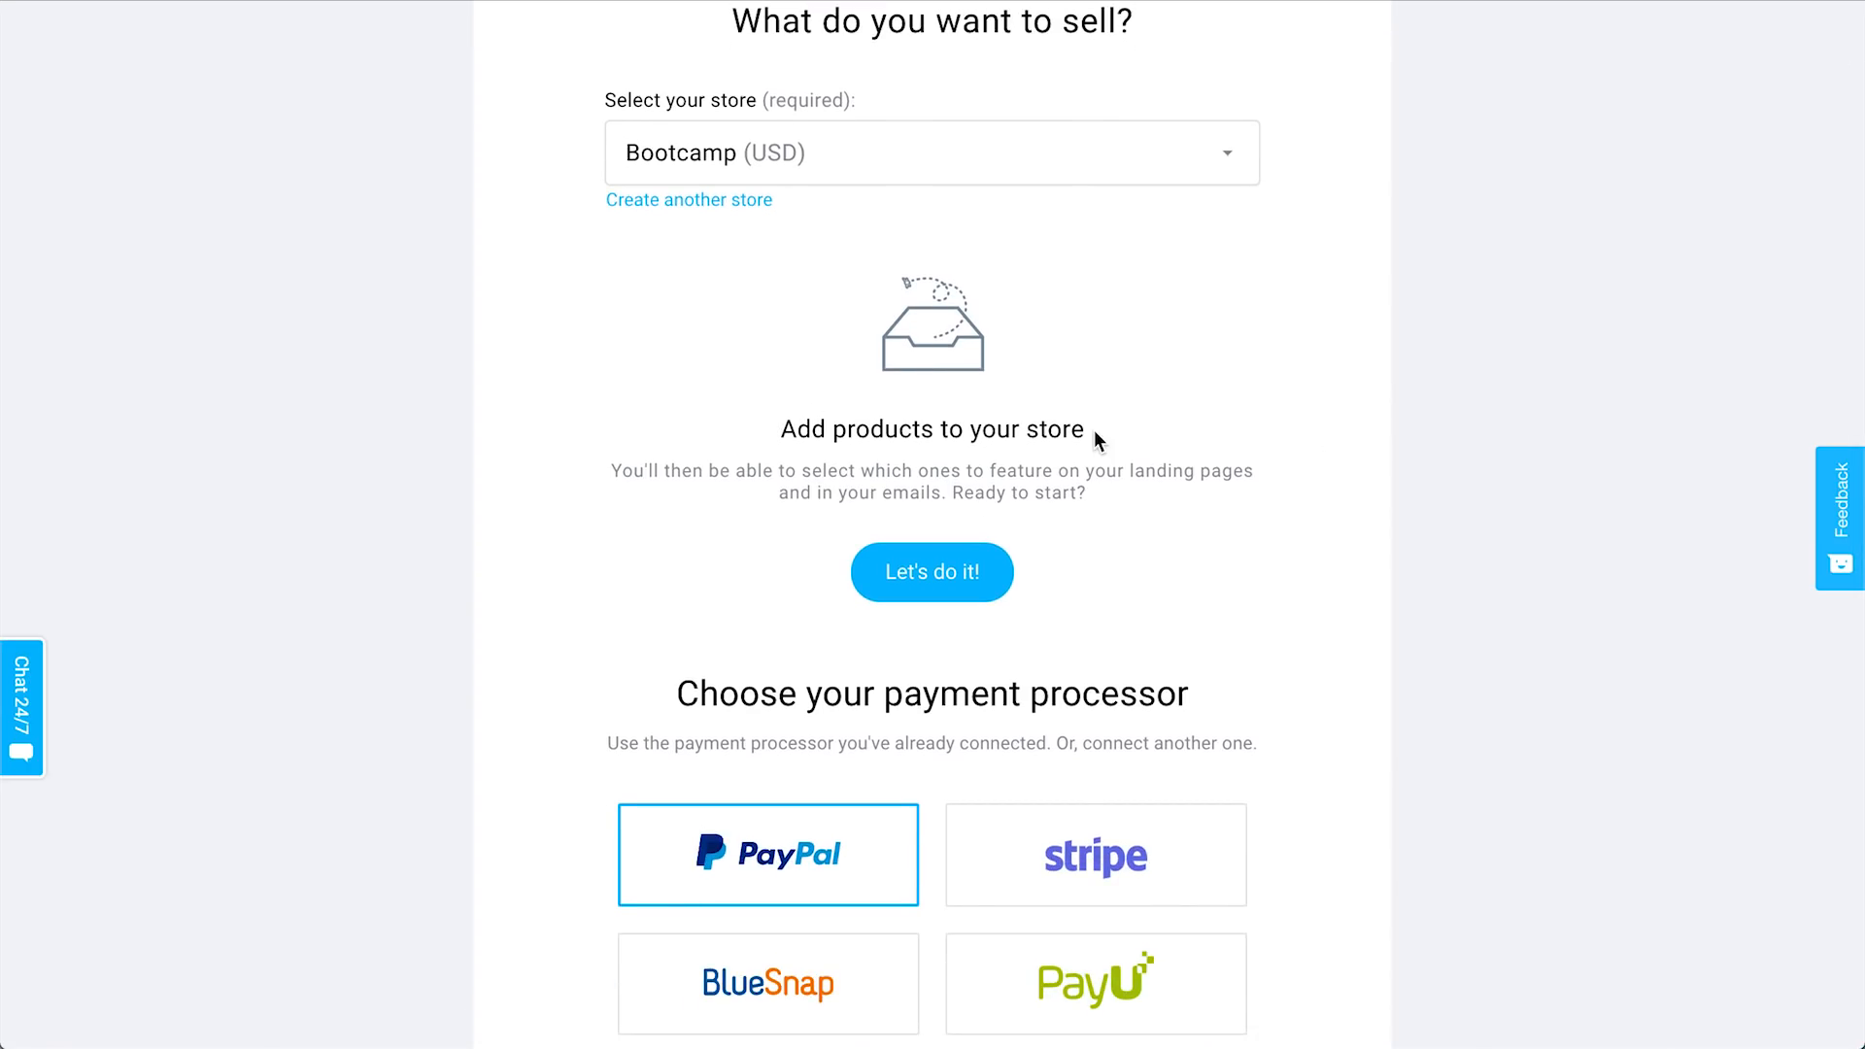
left_click(947, 576)
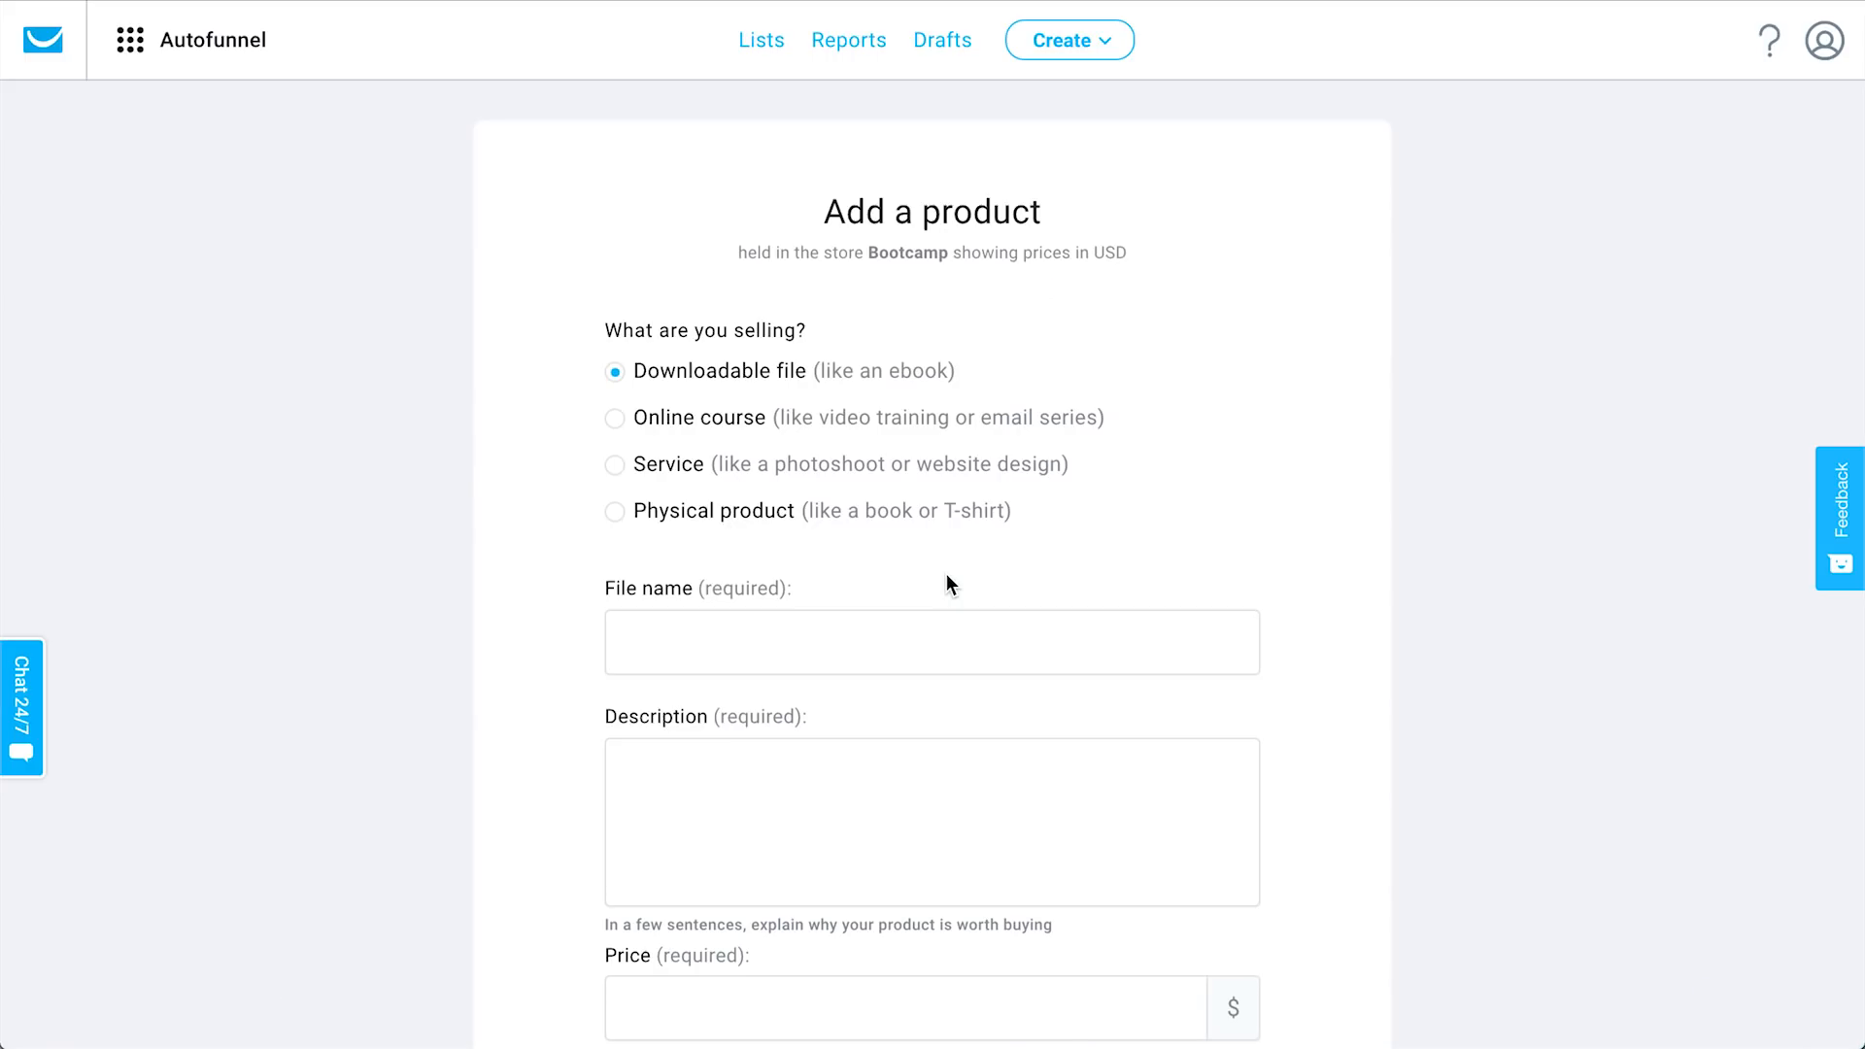
scroll(946, 582, "down", 1)
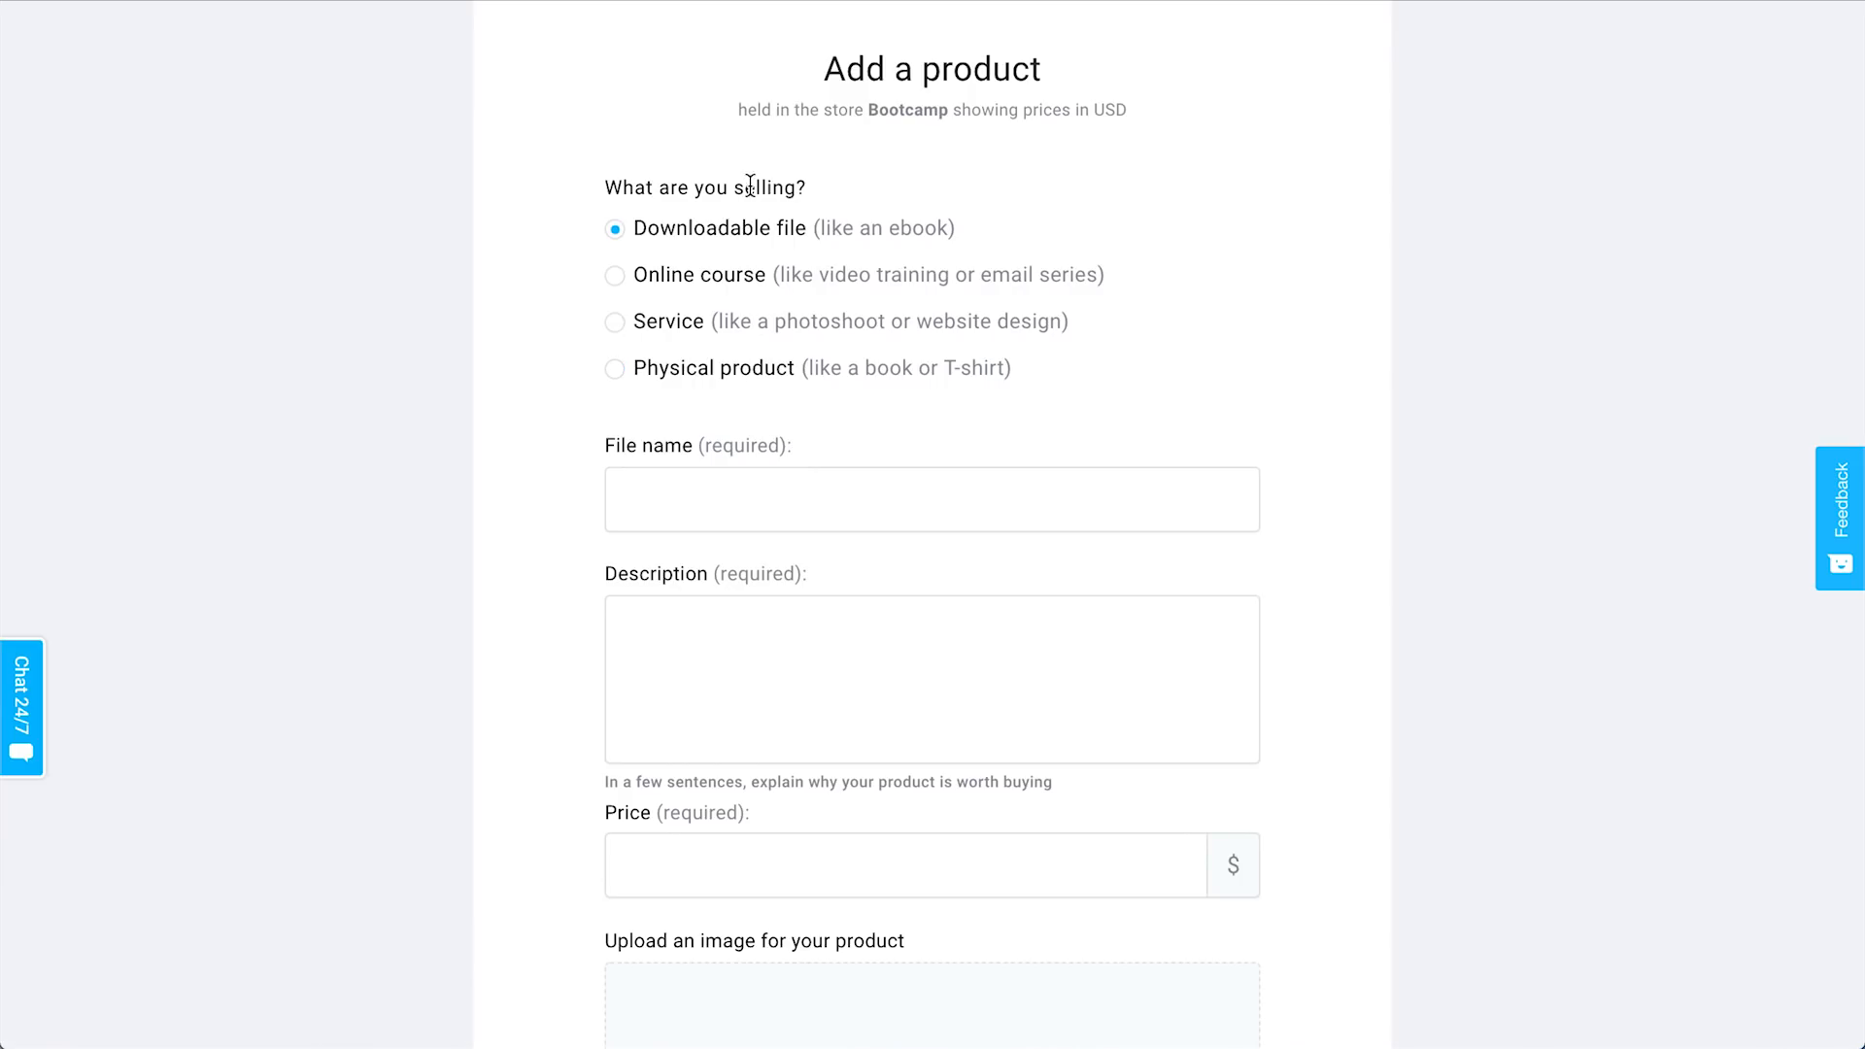
left_click(678, 281)
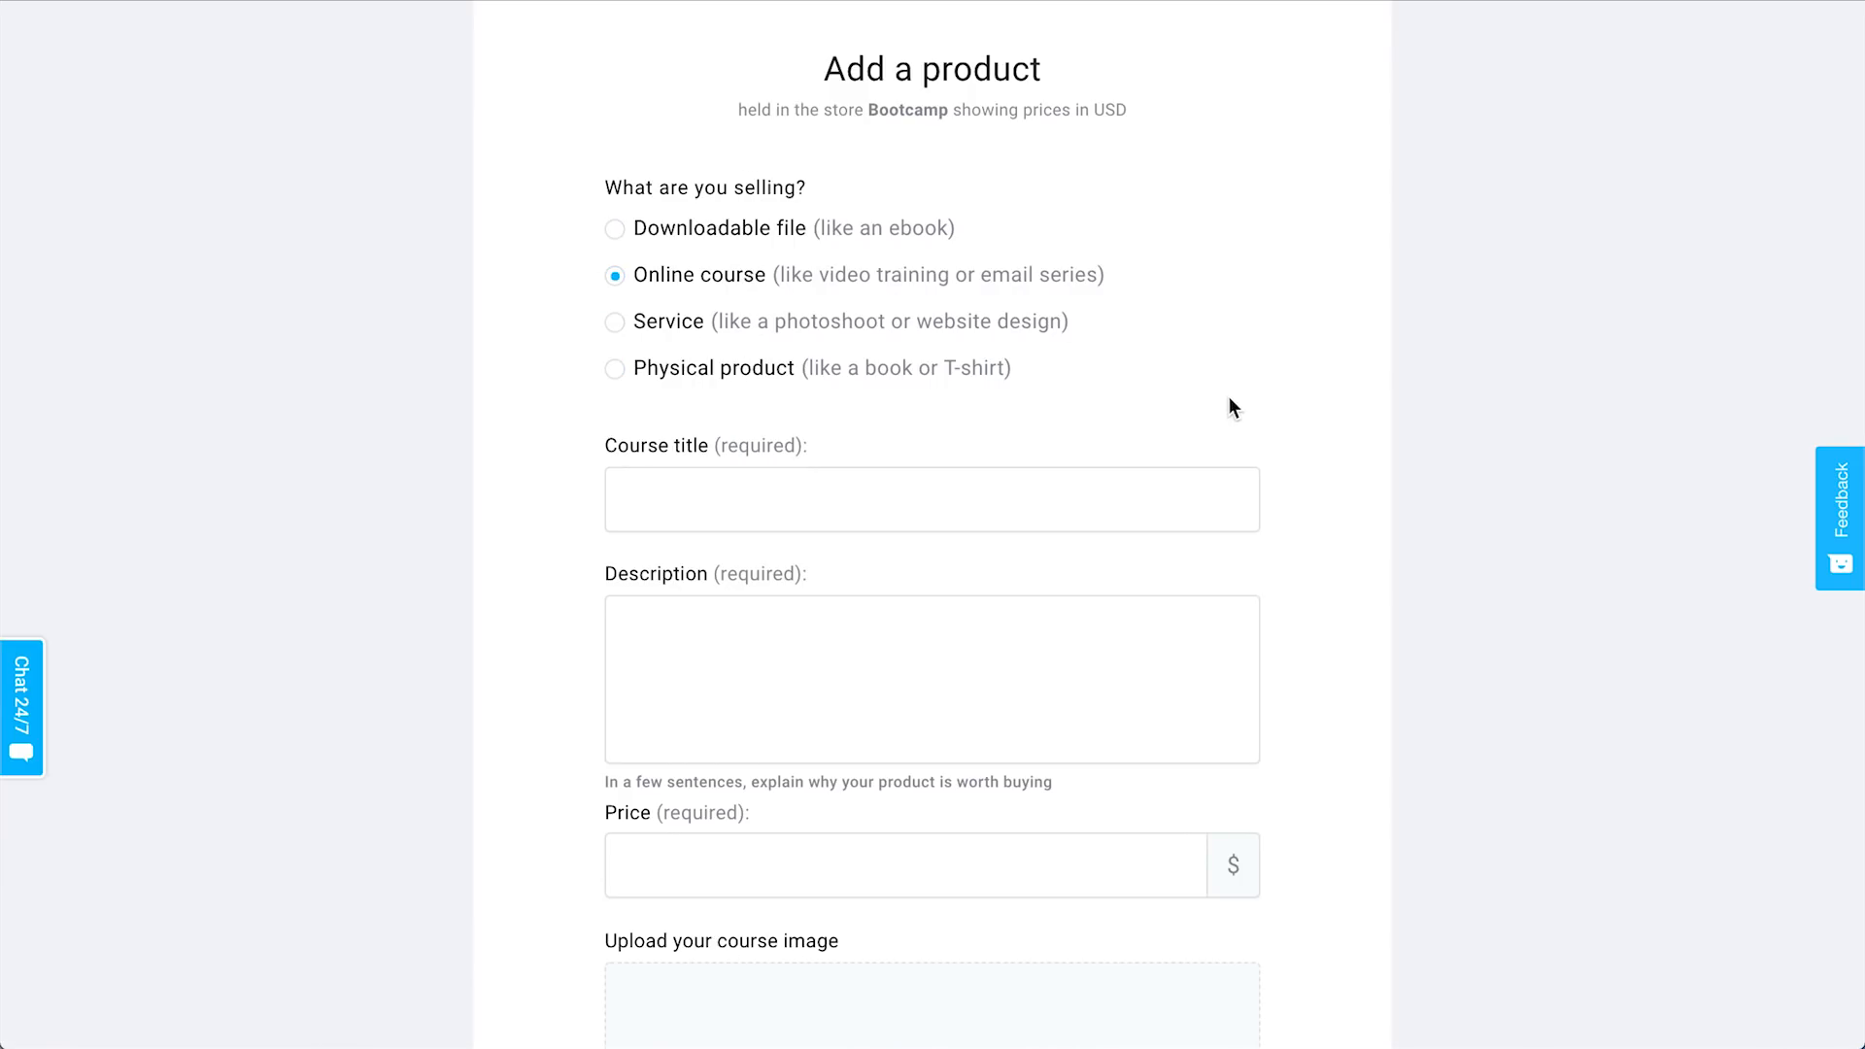
Enter "30 Day Bootcamp" as the course title.
scroll(1420, 334, "down", 2)
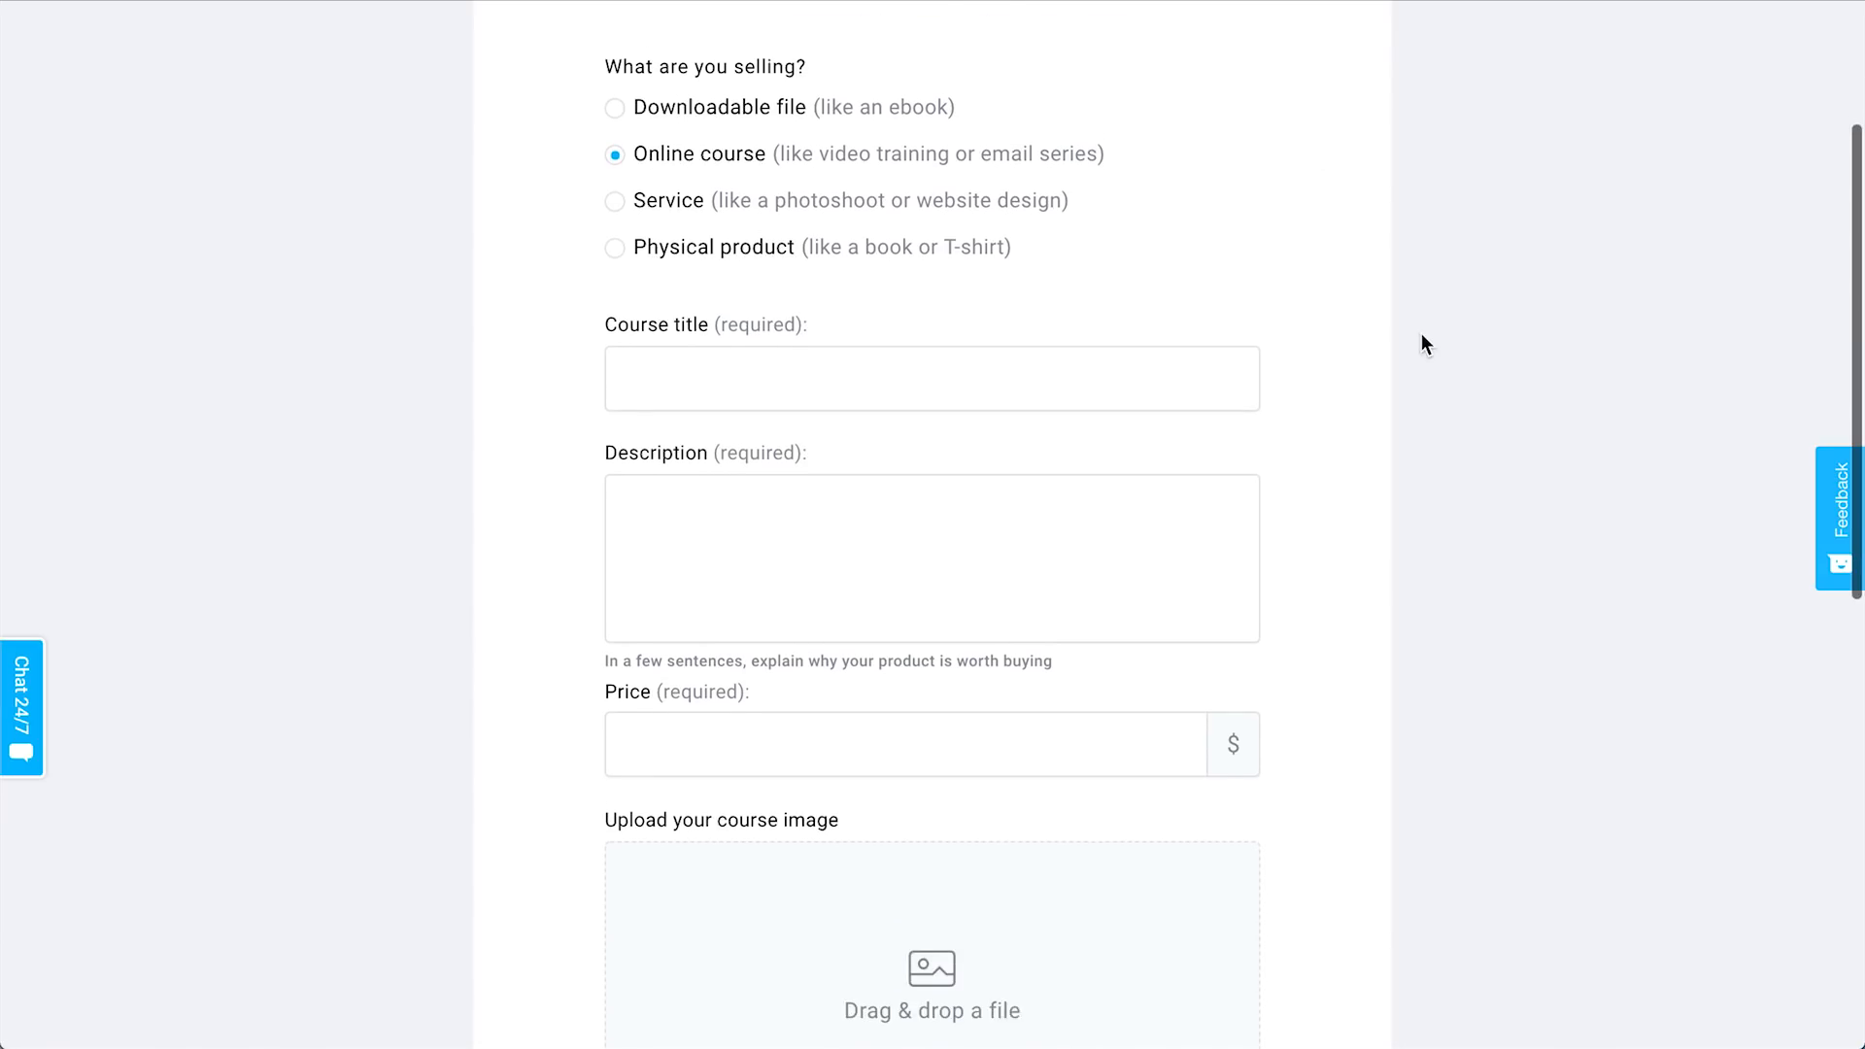
scroll(1420, 334, "up", 2)
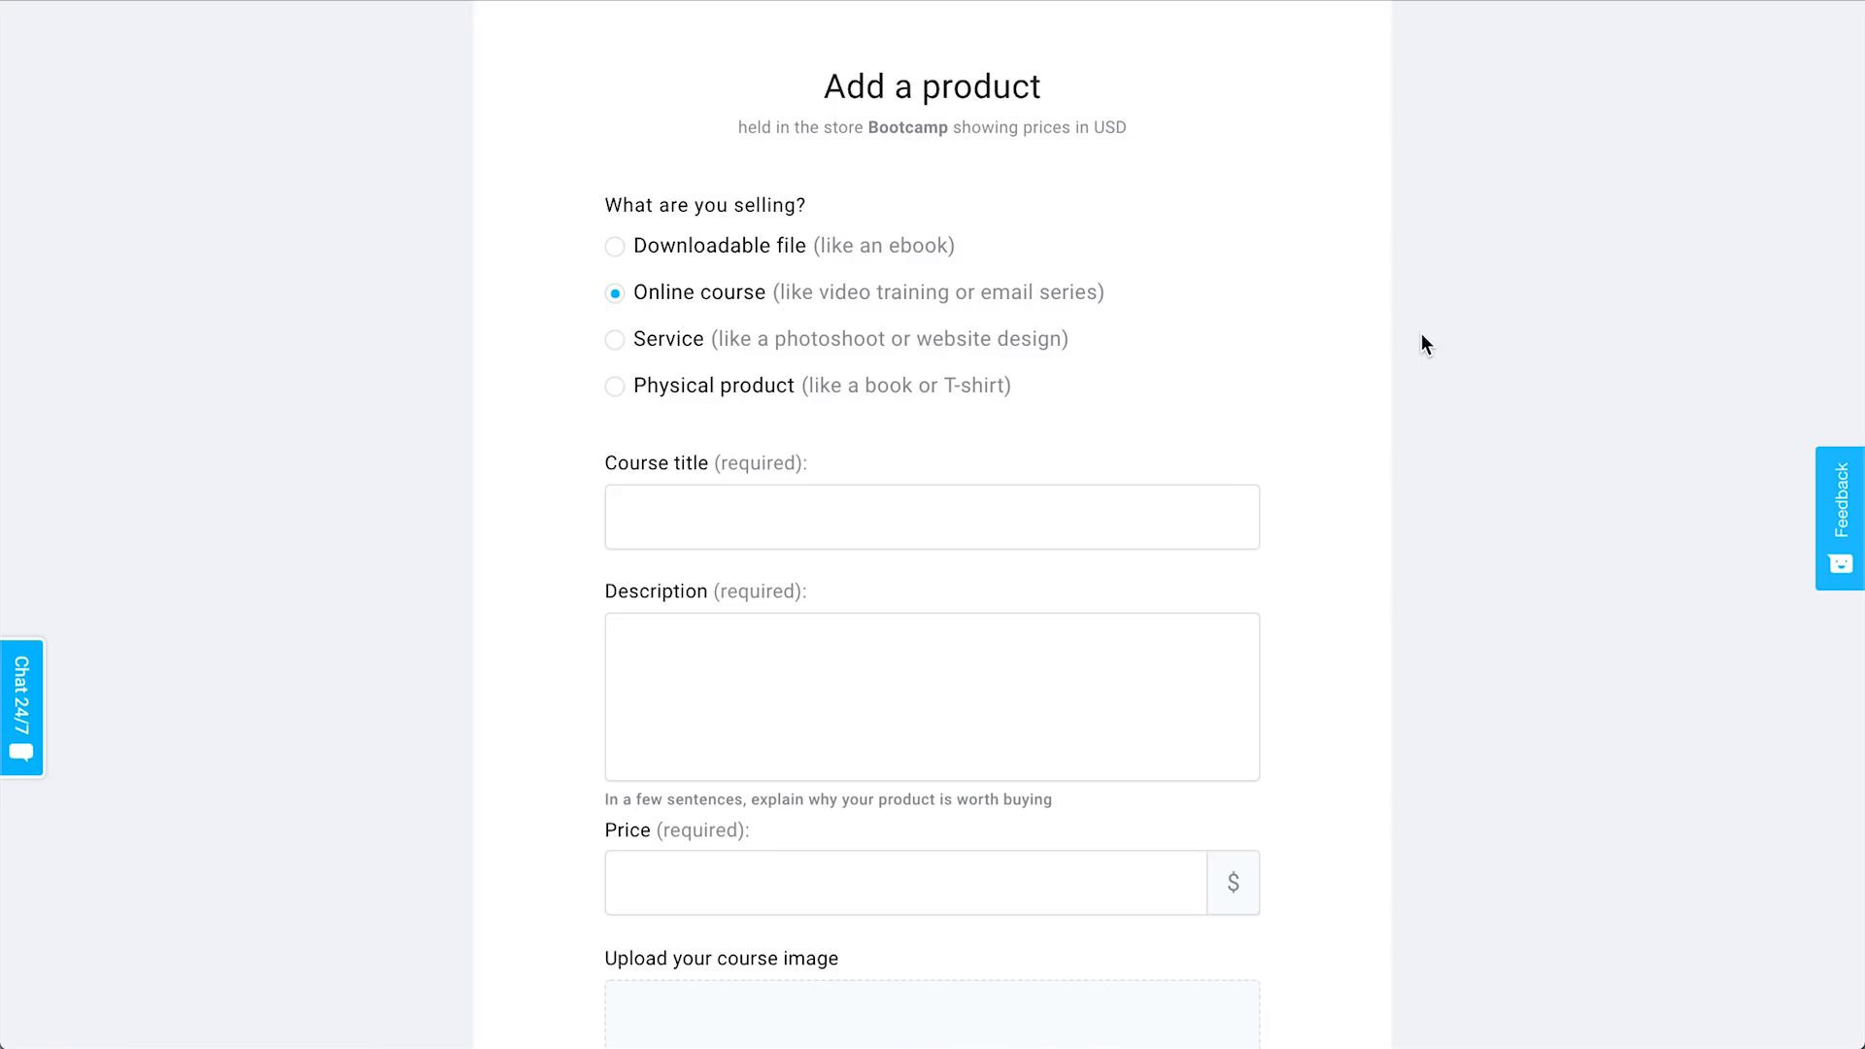
left_click(987, 516)
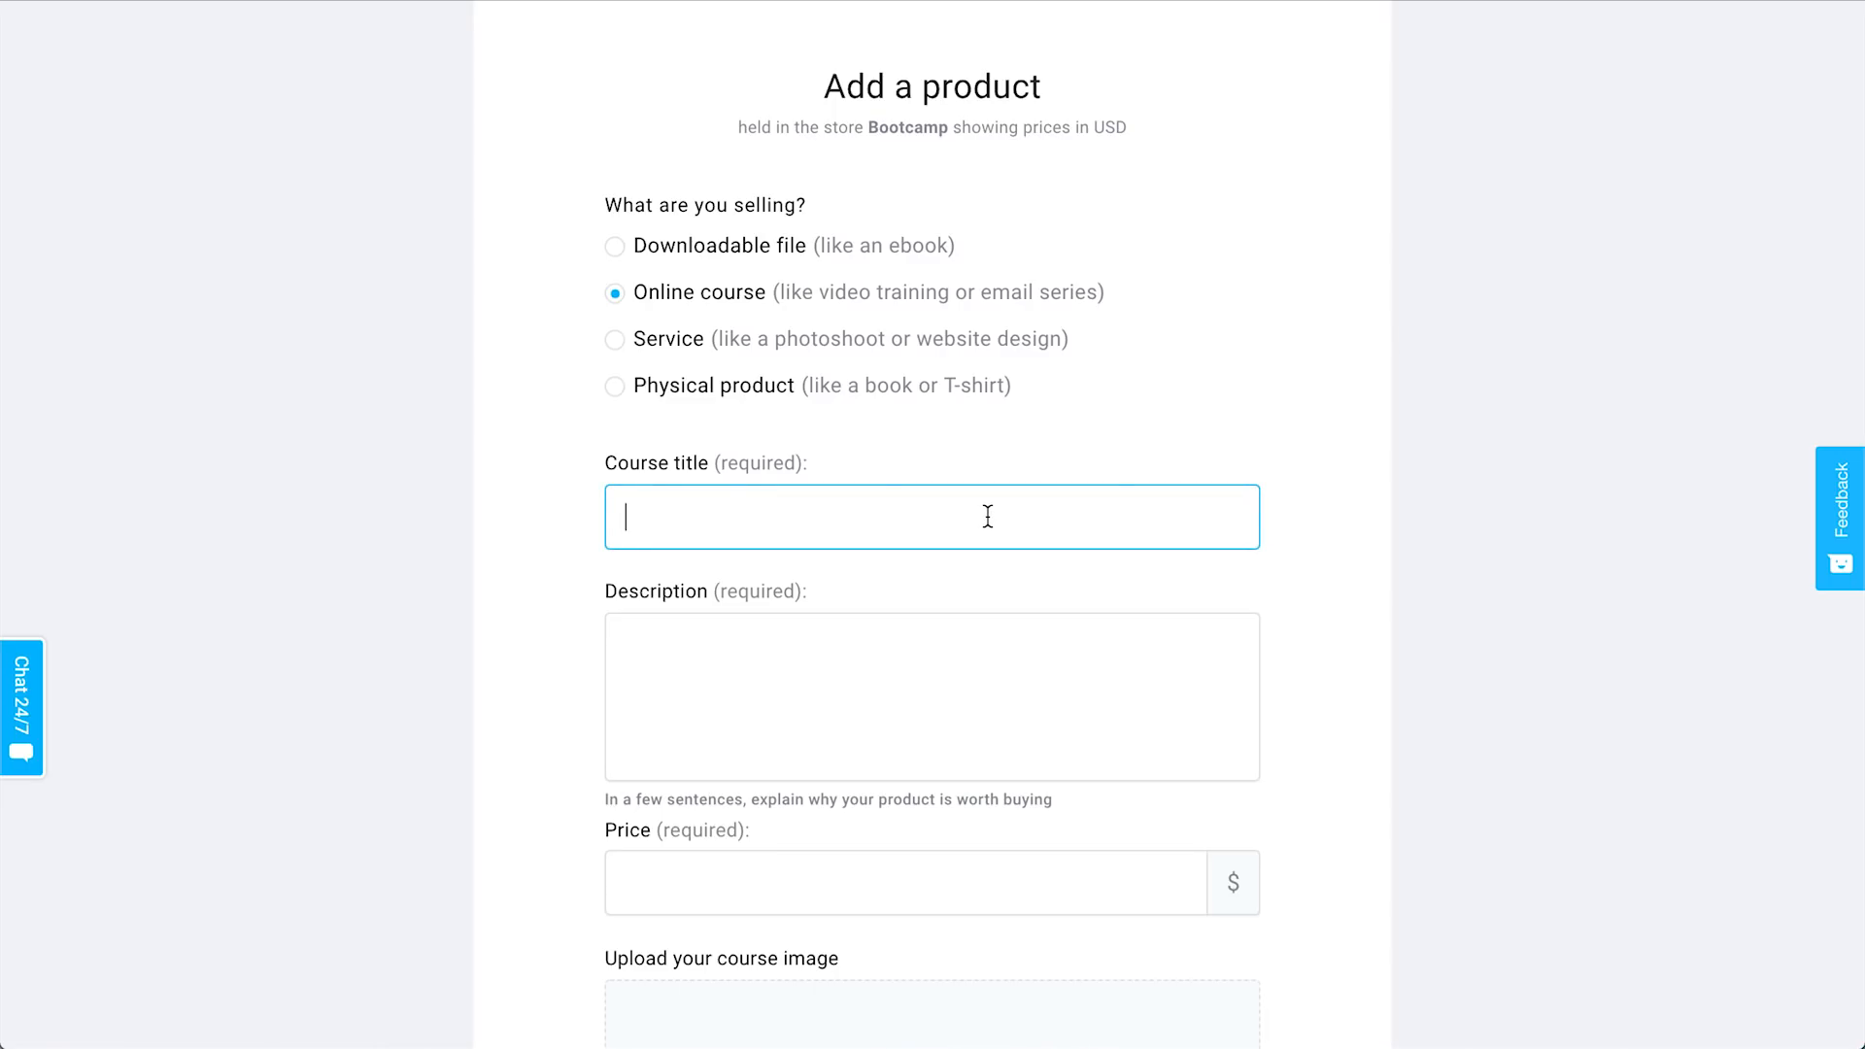
scroll(987, 516, "down", 2)
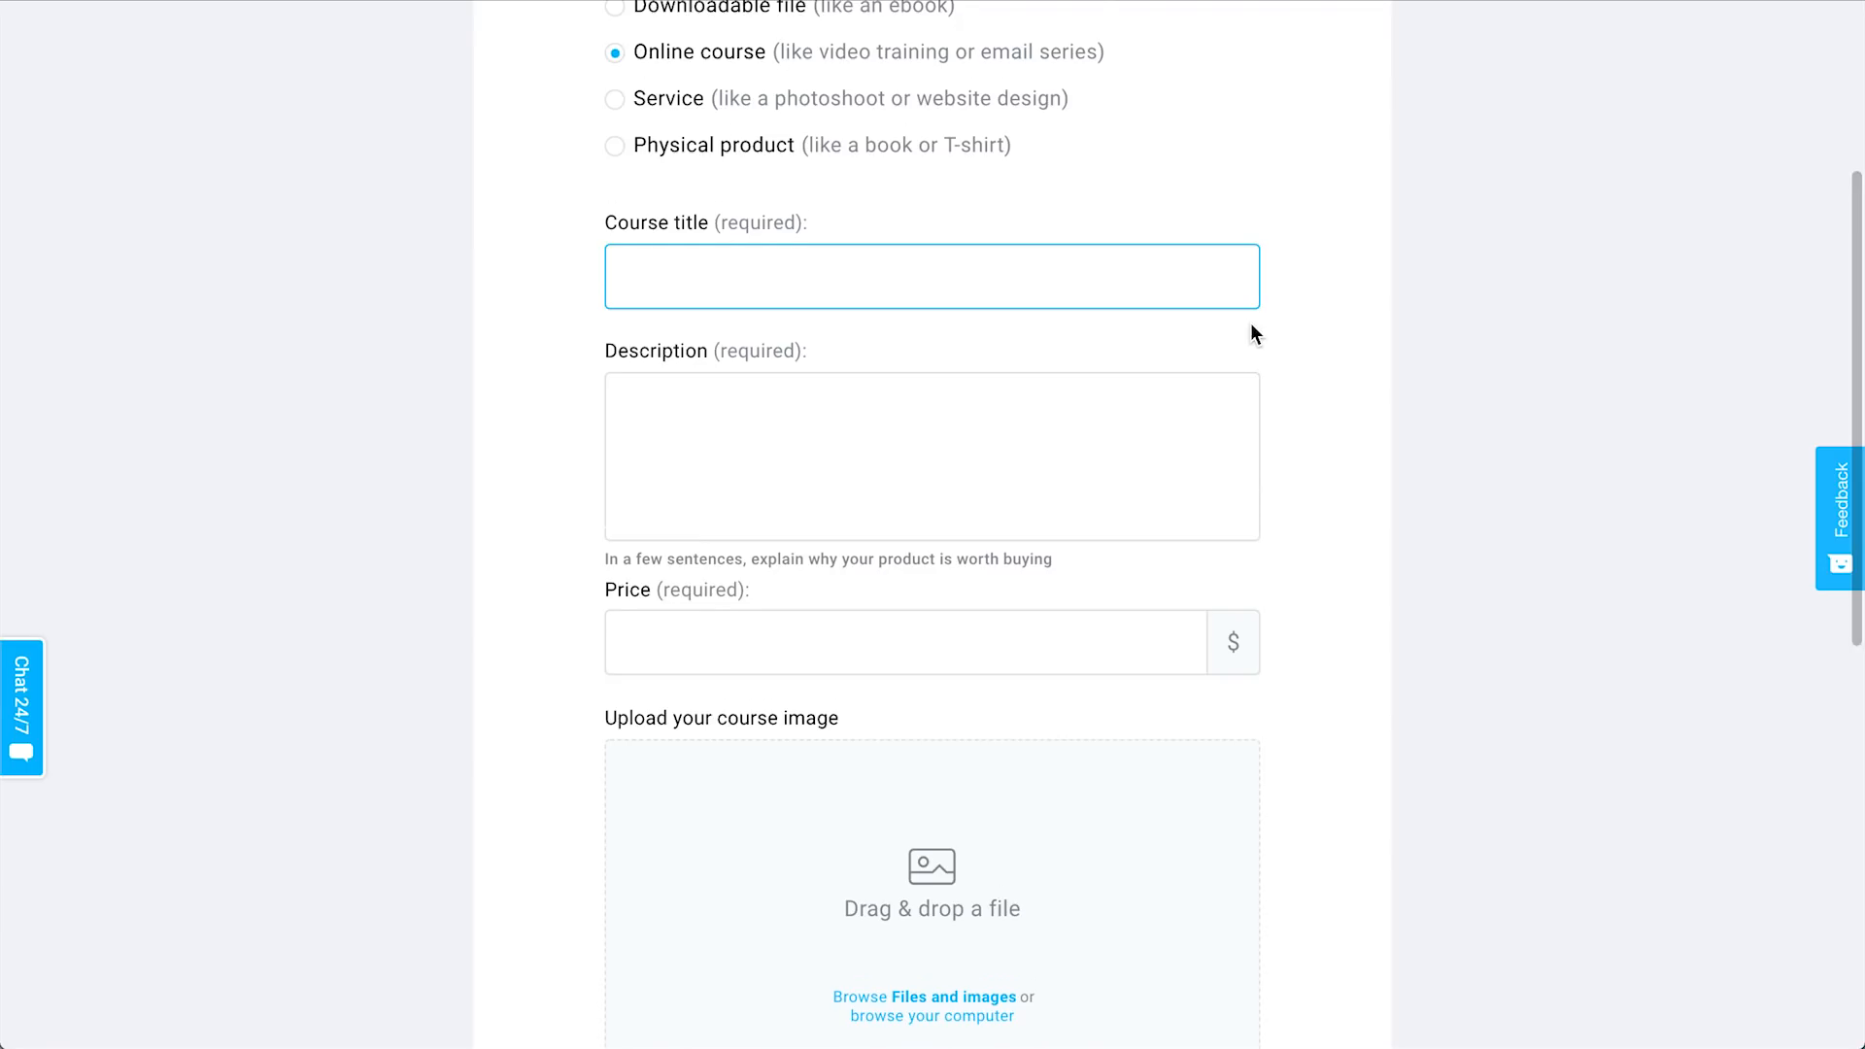
scroll(1250, 322, "down", 1)
scroll(1249, 322, "up", 1)
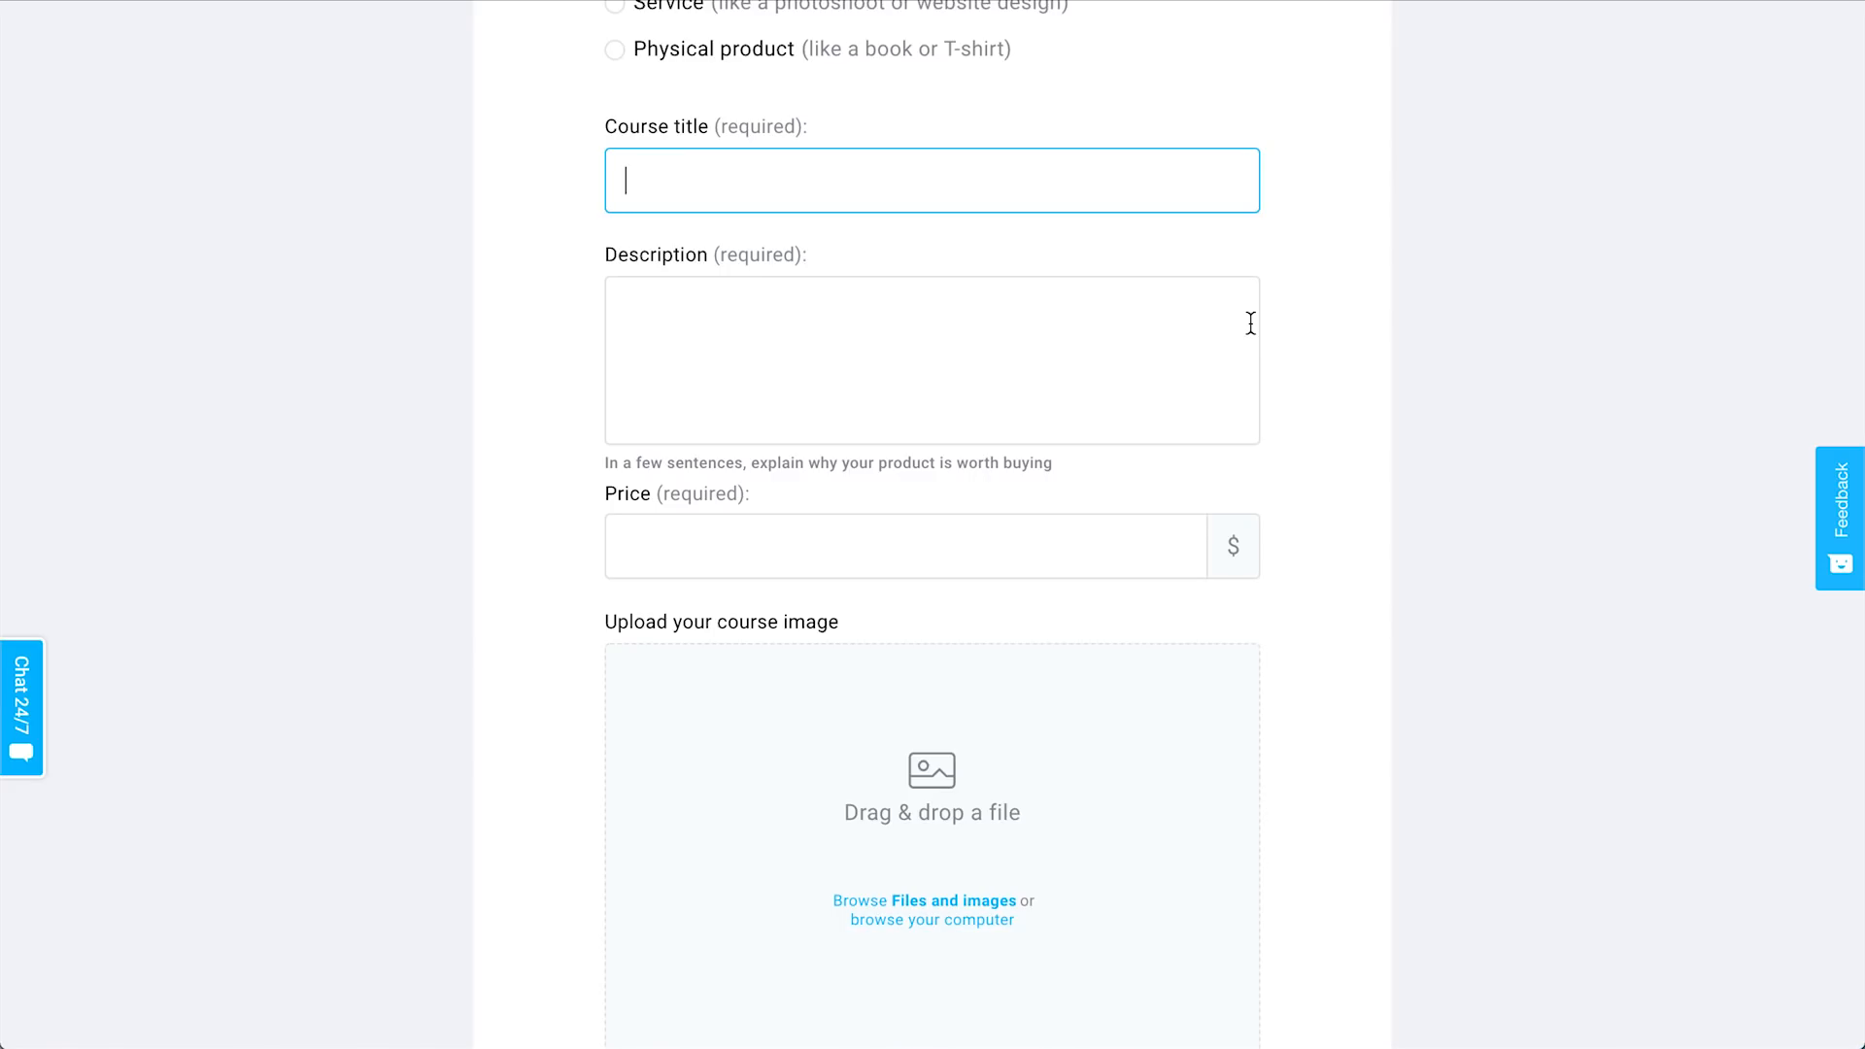
type("30 Day Bootcamp")
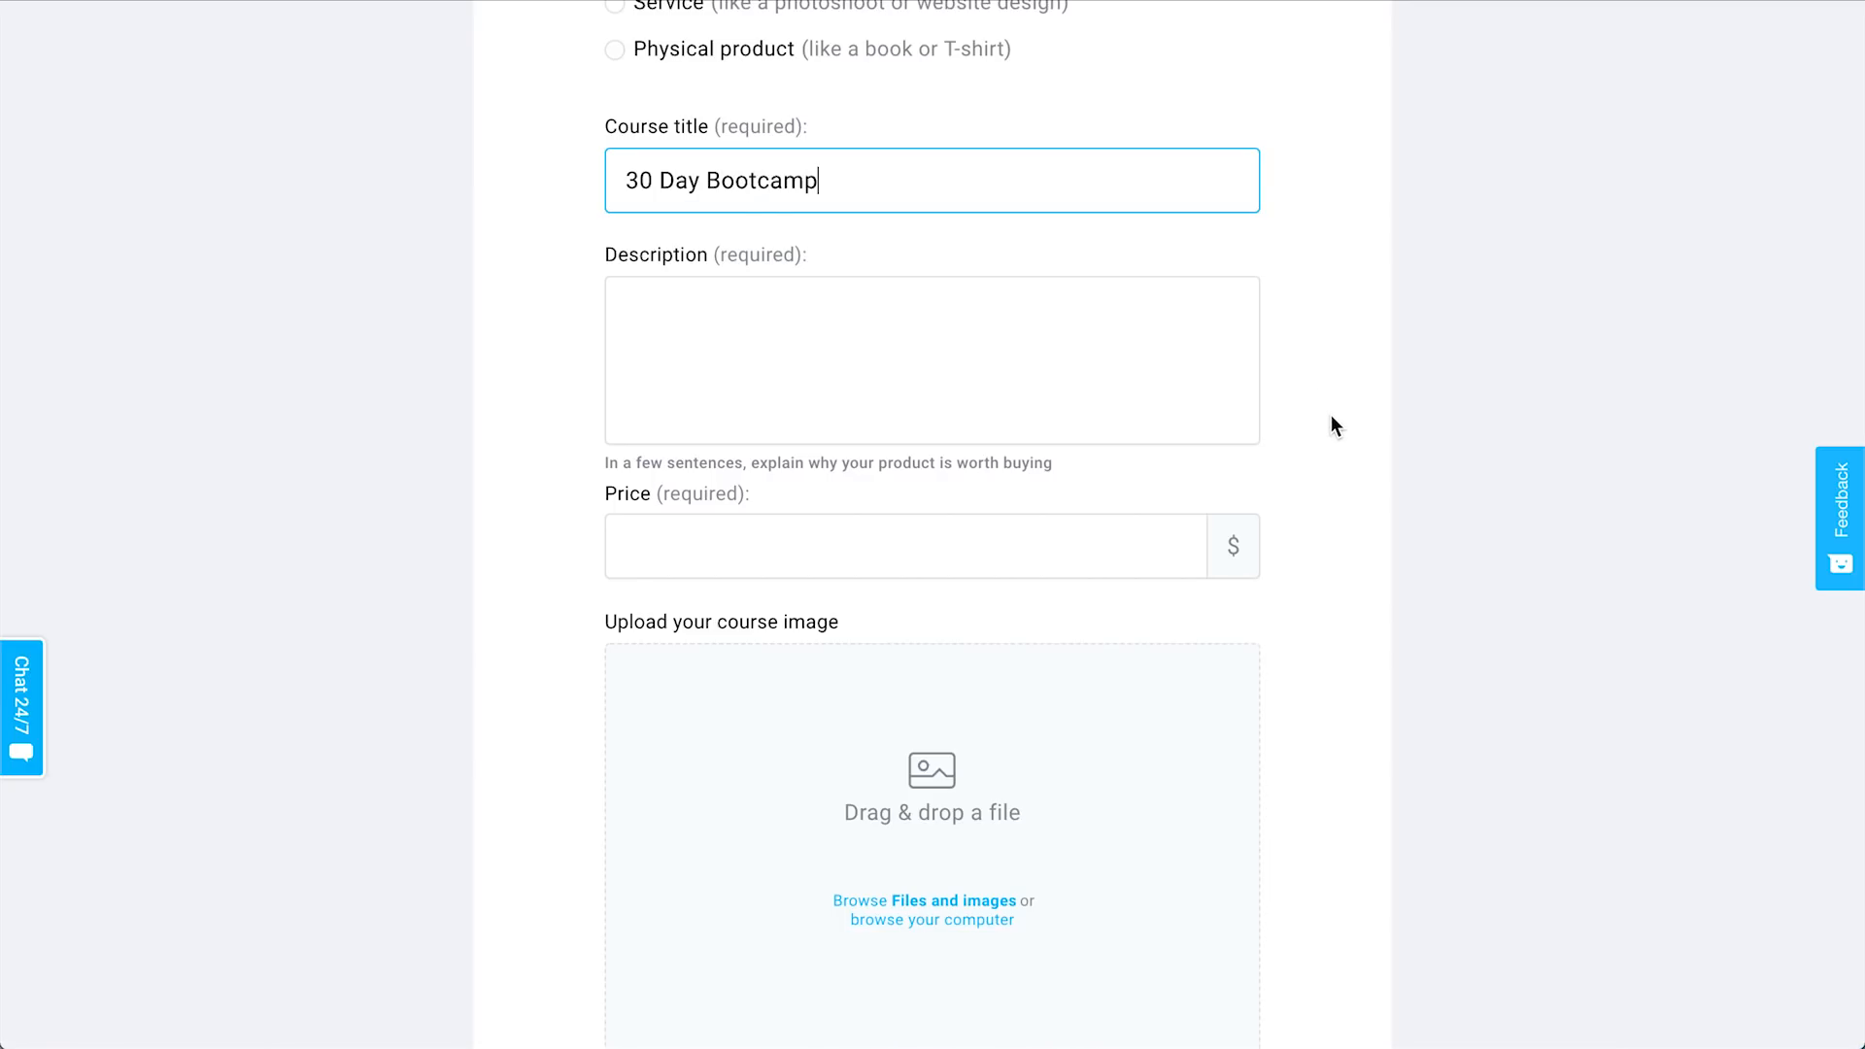
Copy "Personalized, one-on-one online training sessions." from the 30 Day Bootcamp note in the Notes app into the course description.
left_click(1011, 379)
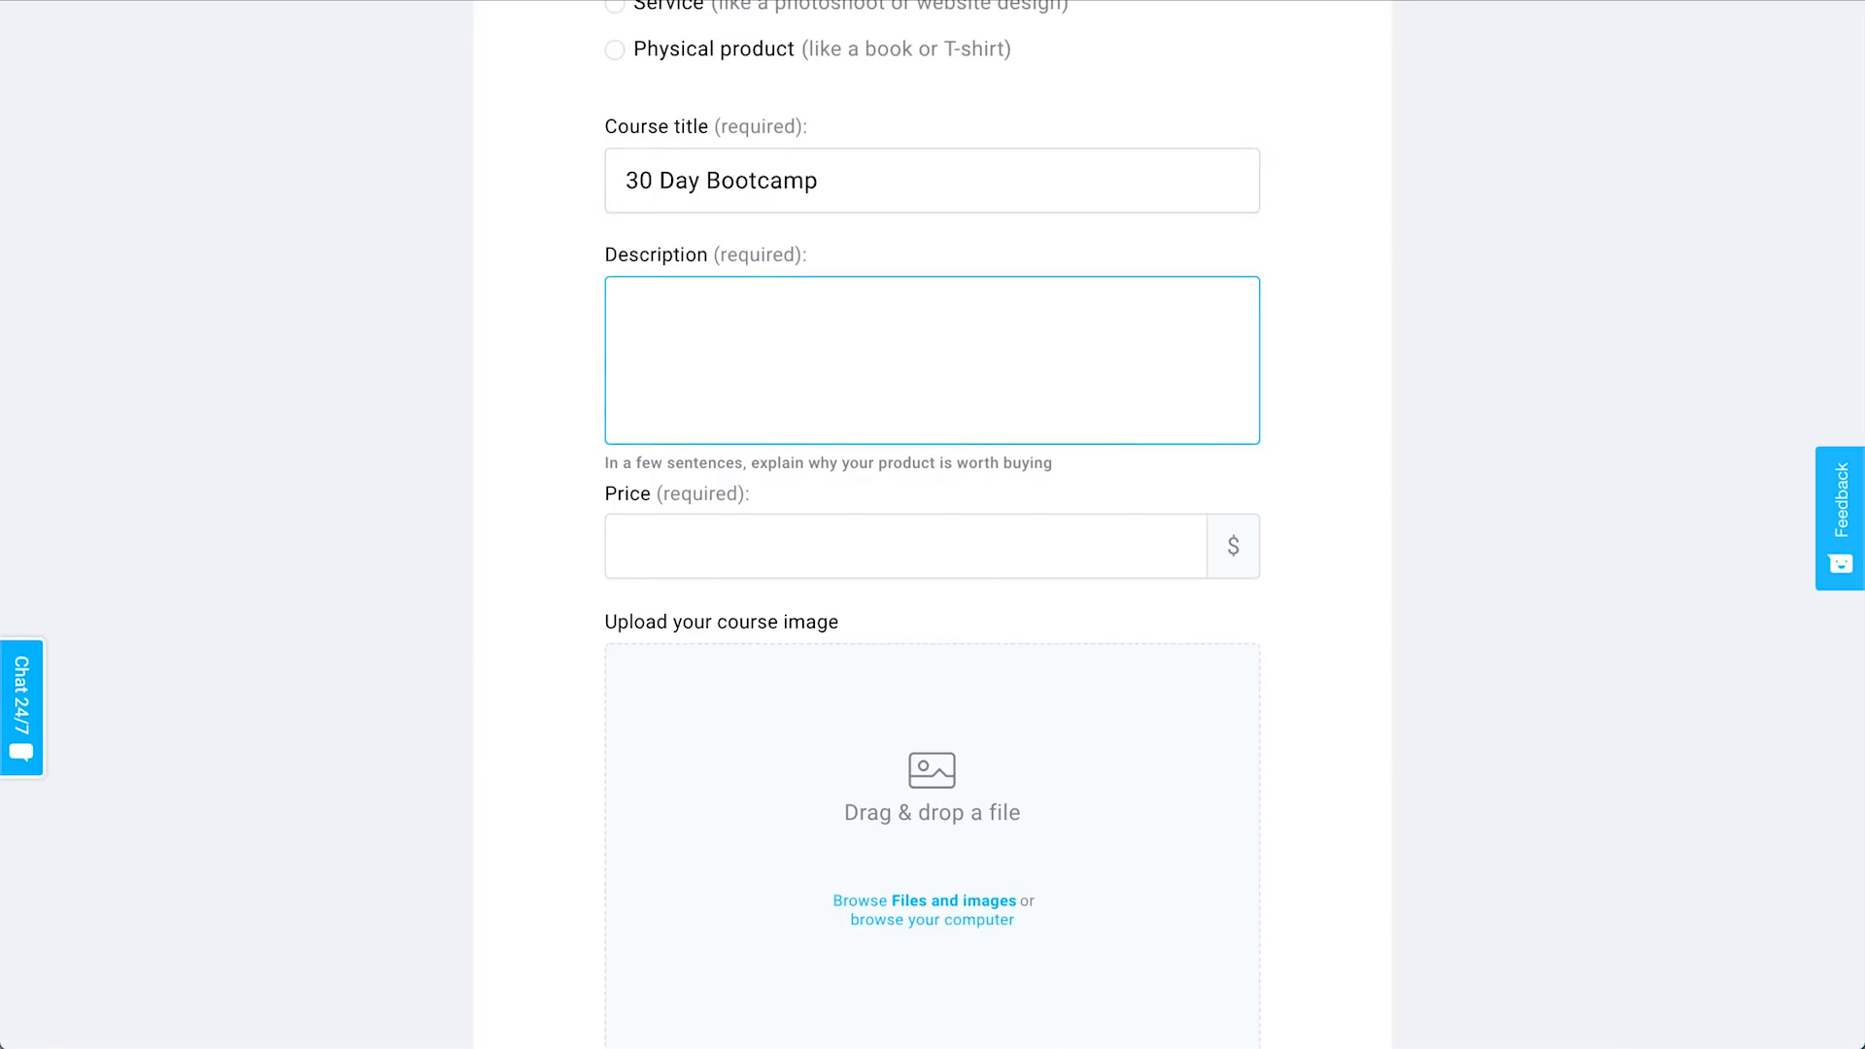
key("super+Tab")
triple_click(774, 165)
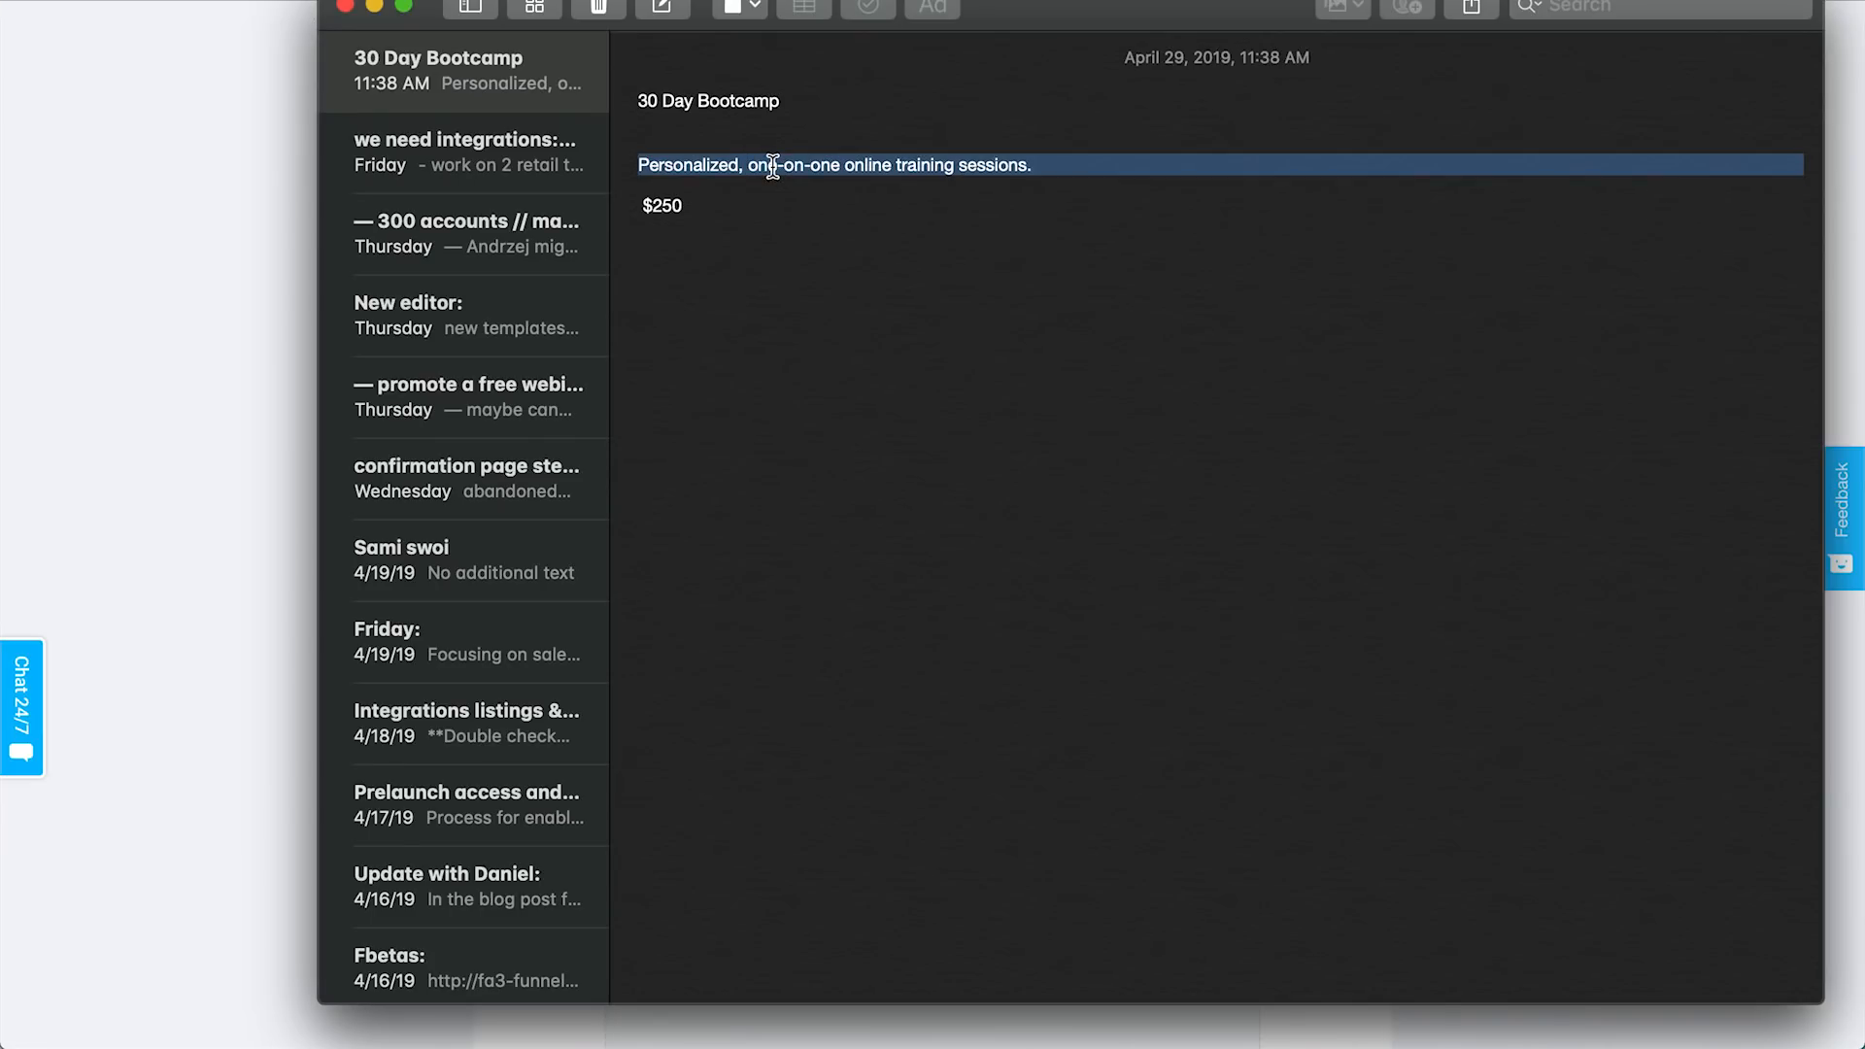
key("super+c")
key("super+Tab")
key("super+v")
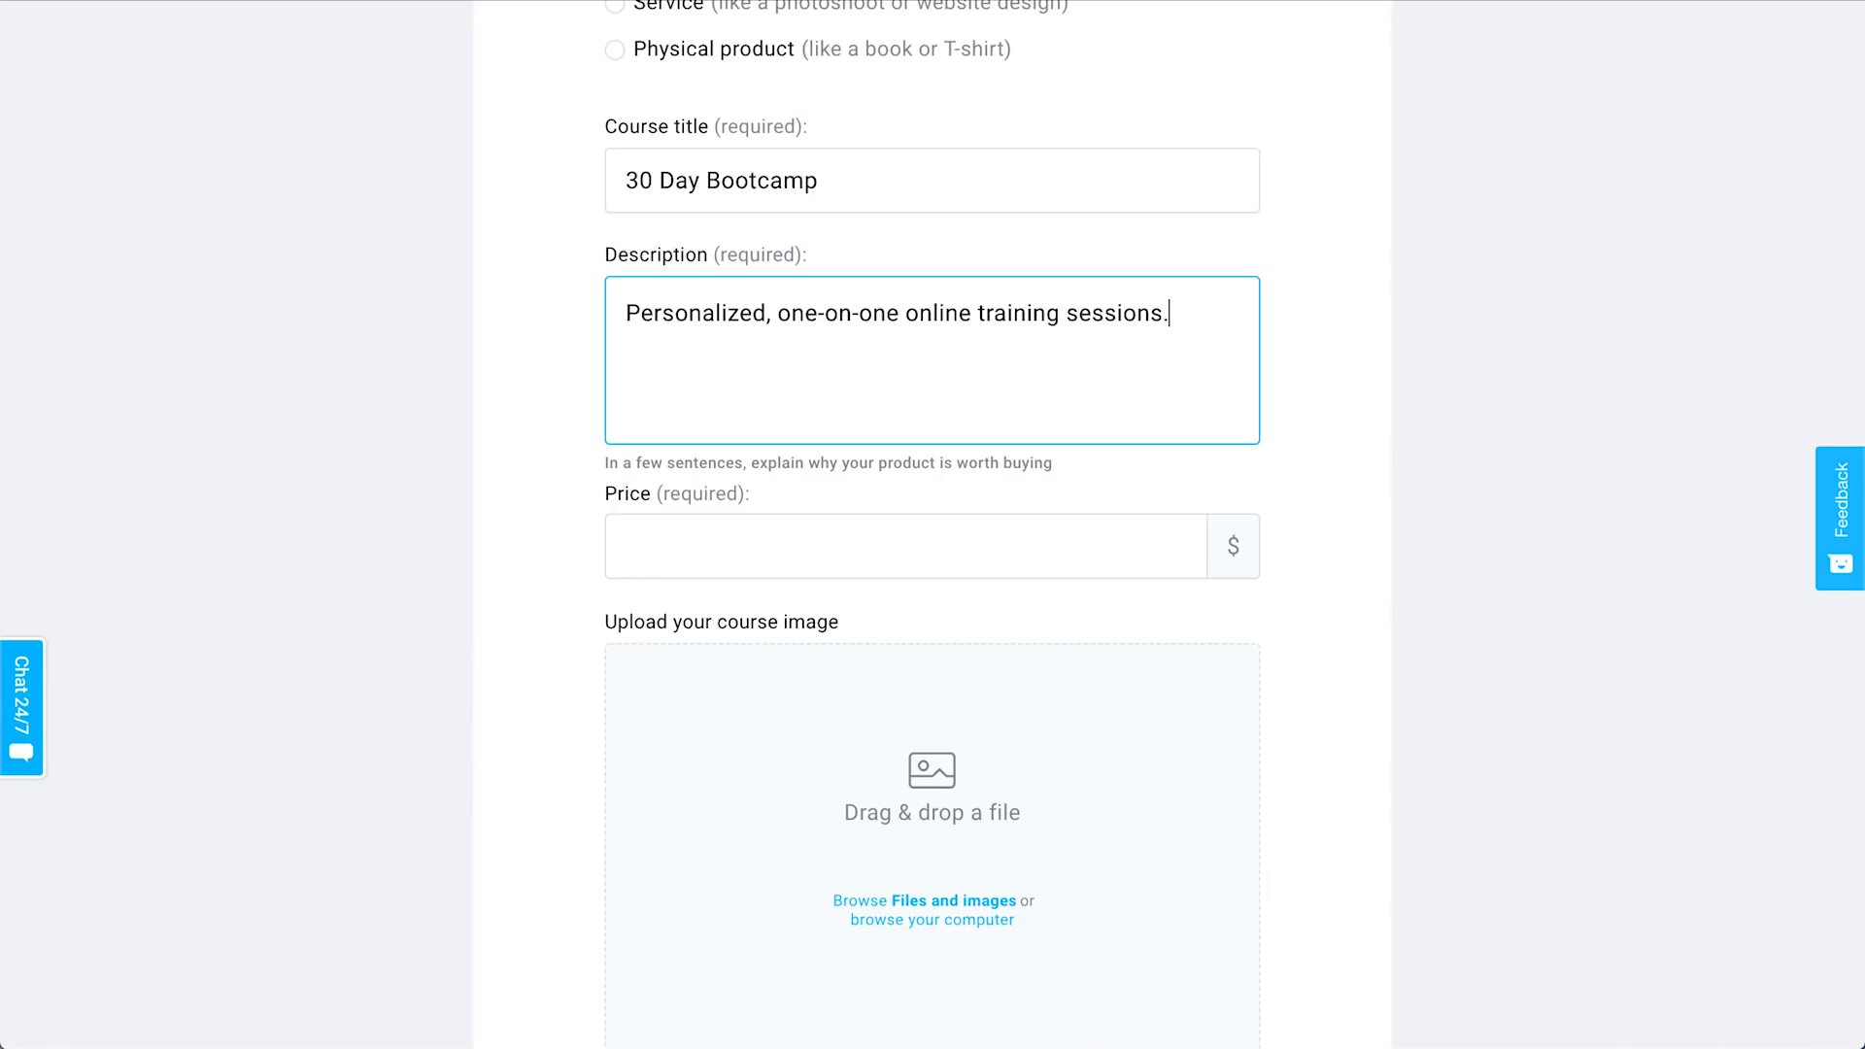
Set the course price to 250.00 dollars.
scroll(1077, 226, "down", 2)
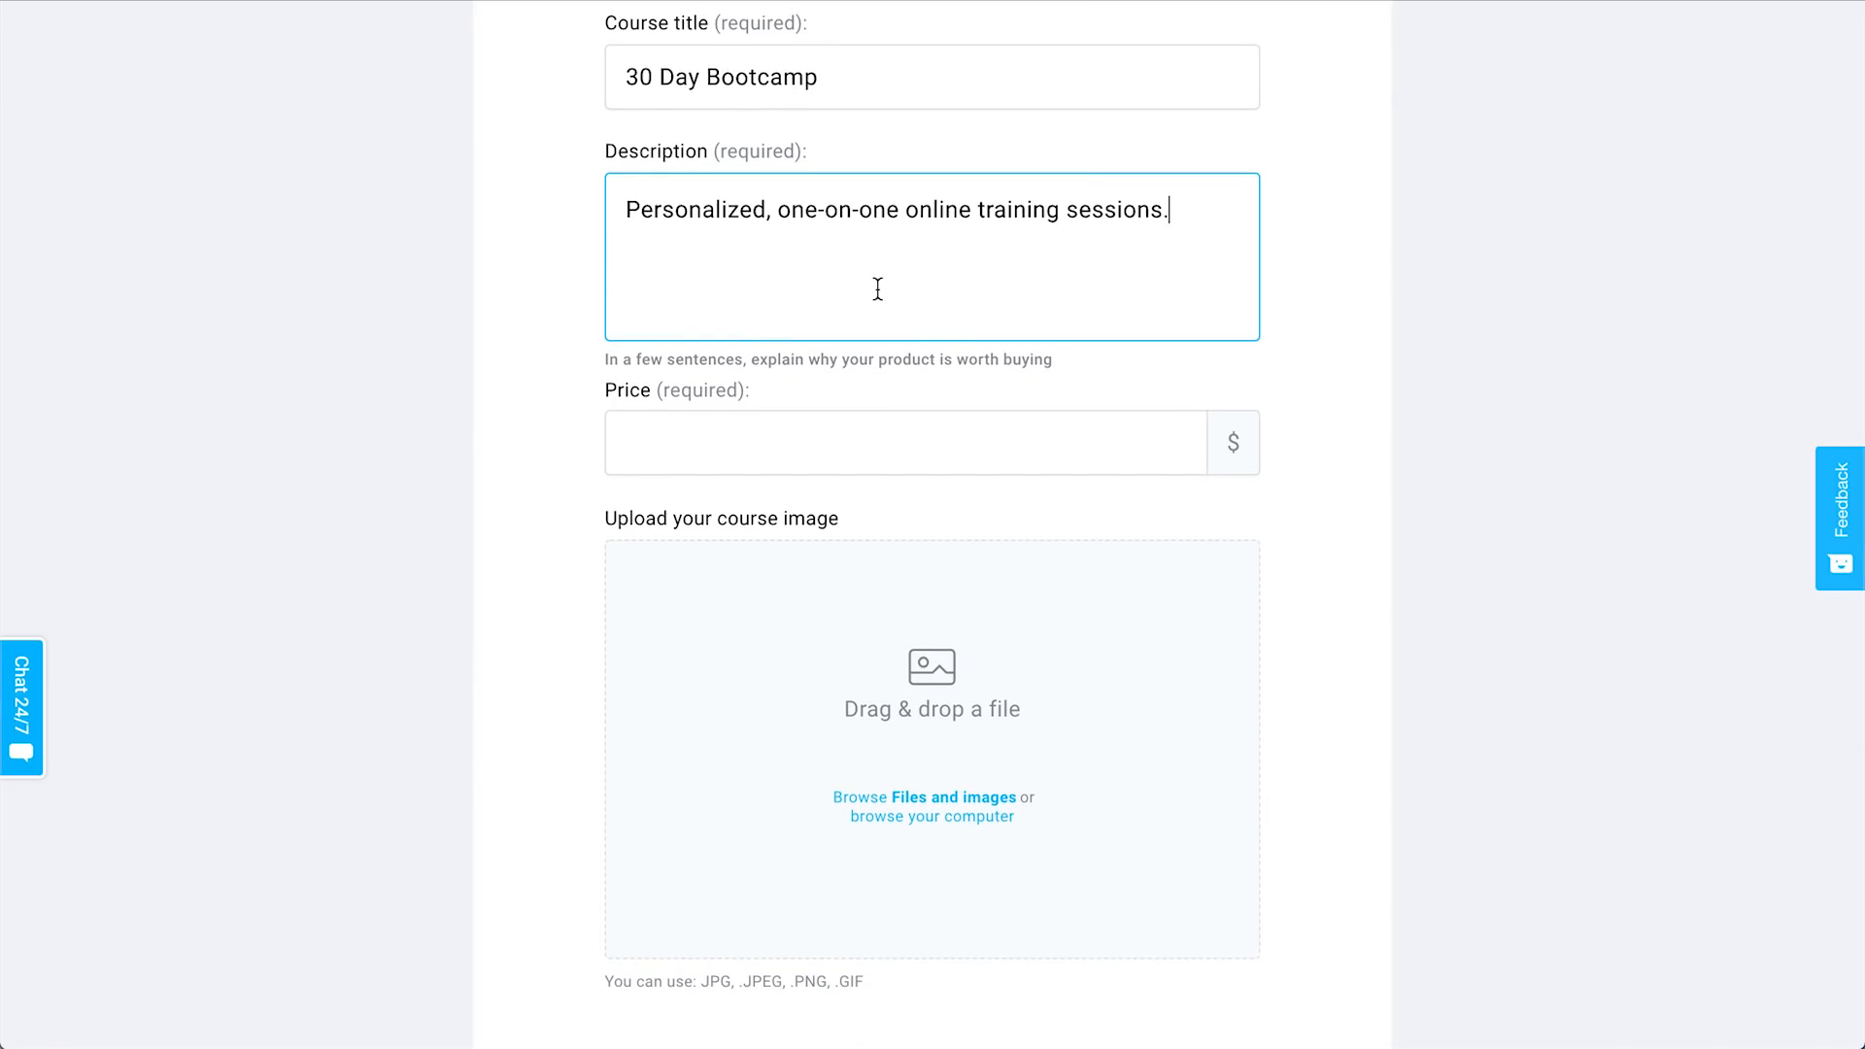
scroll(903, 690, "down", 4)
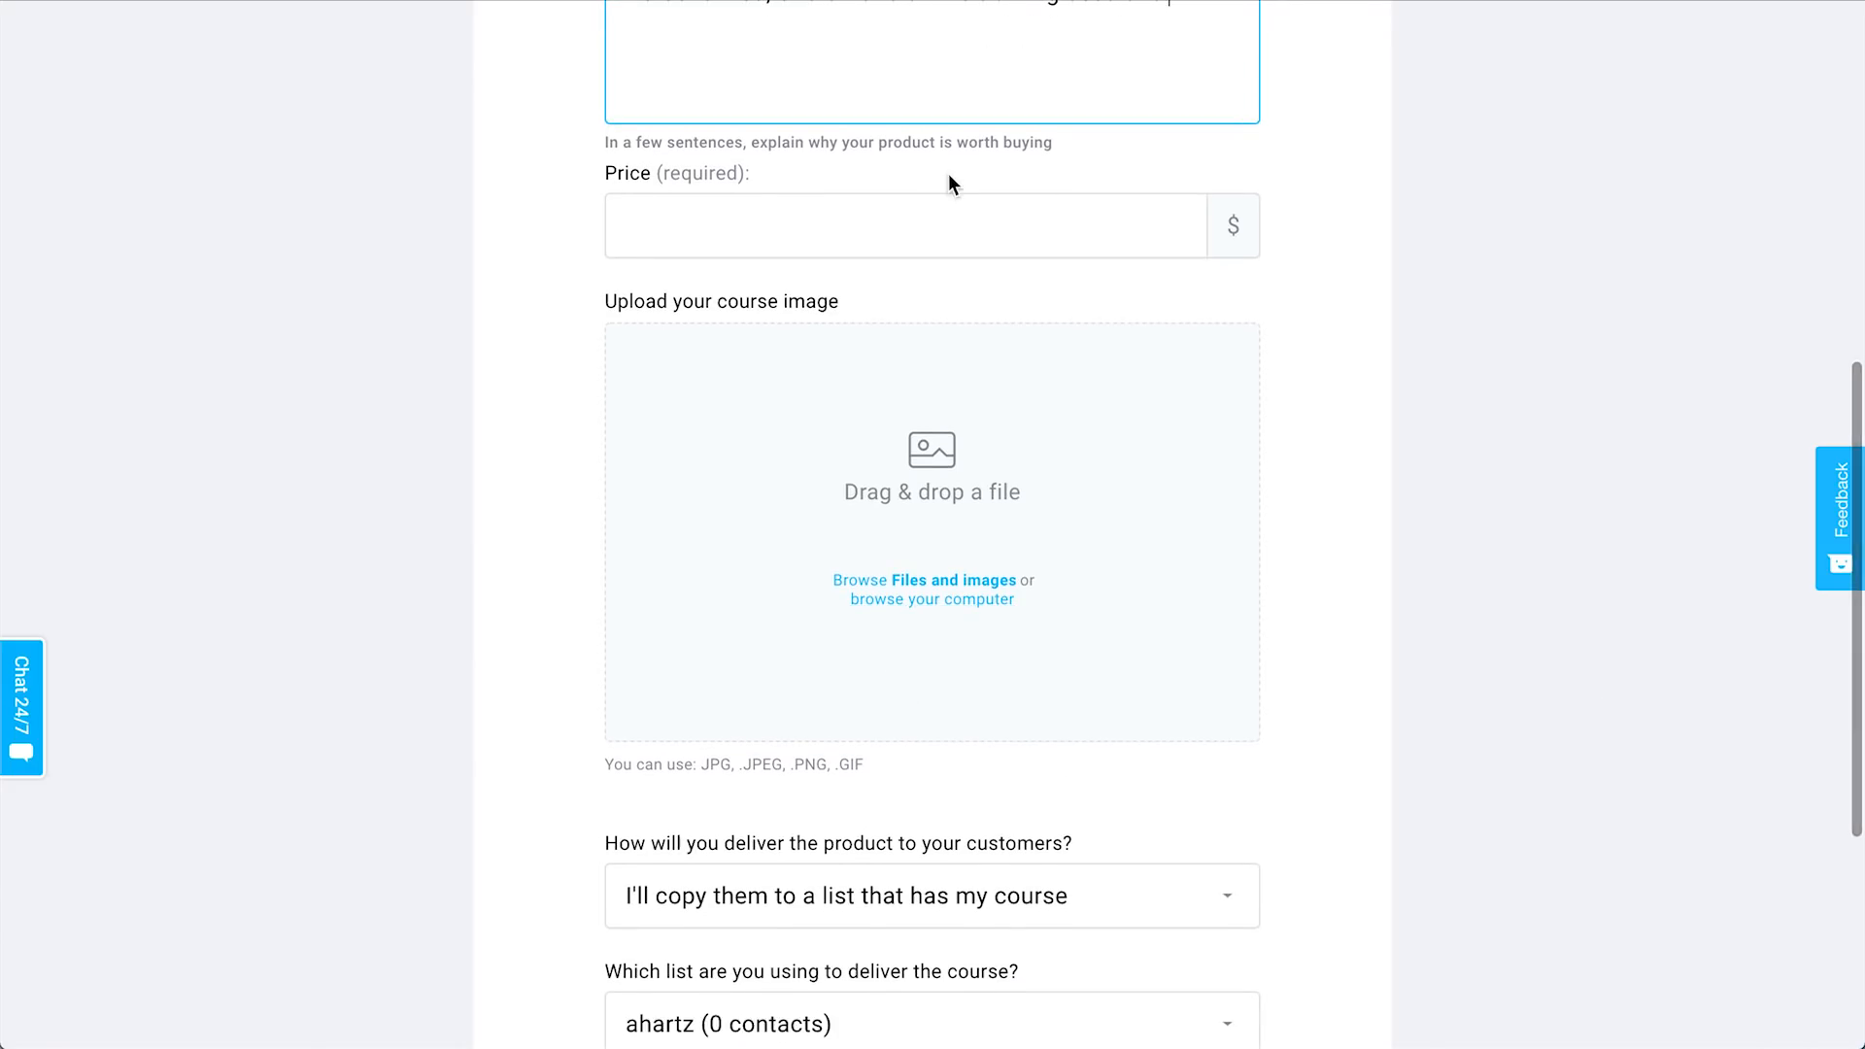
left_click(935, 218)
type("250.00")
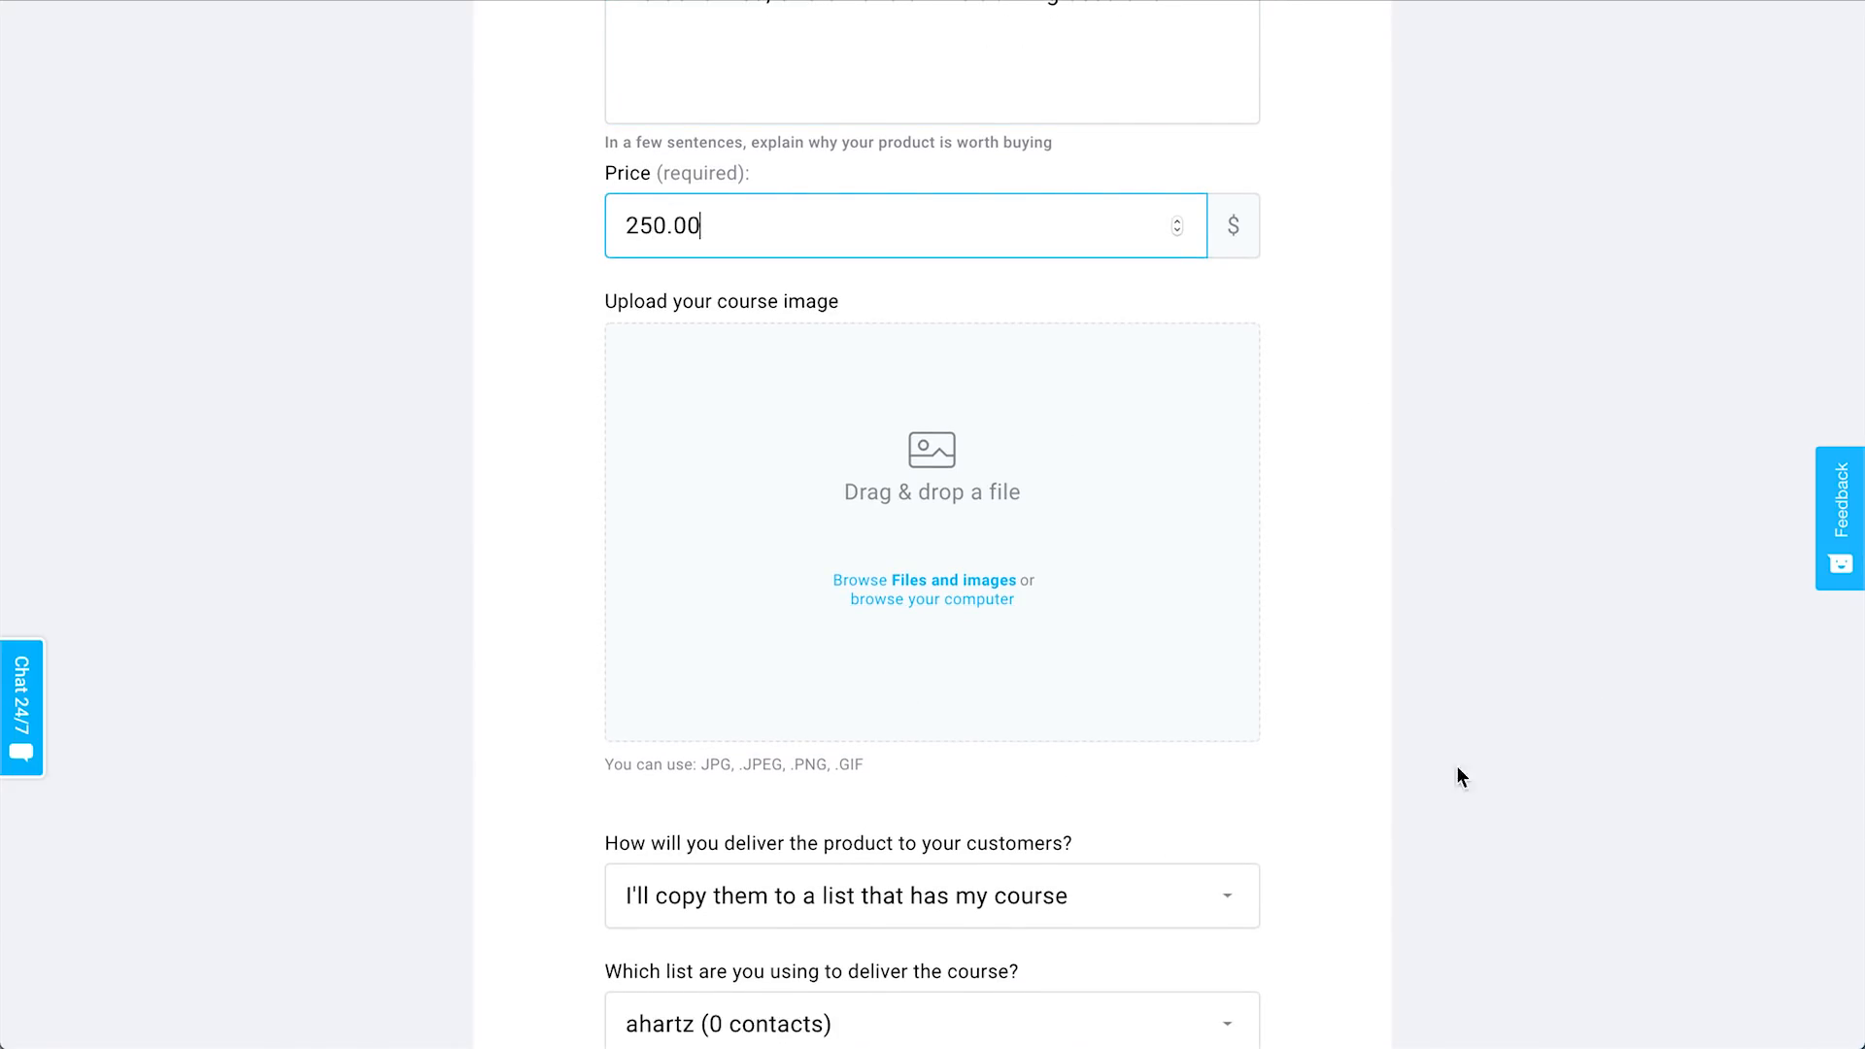
left_click(1341, 658)
Upload Bootcamp.jpg from the computer's Desktop as the course image, adjust its crop zoom slightly and confirm it.
scroll(1341, 658, "down", 4)
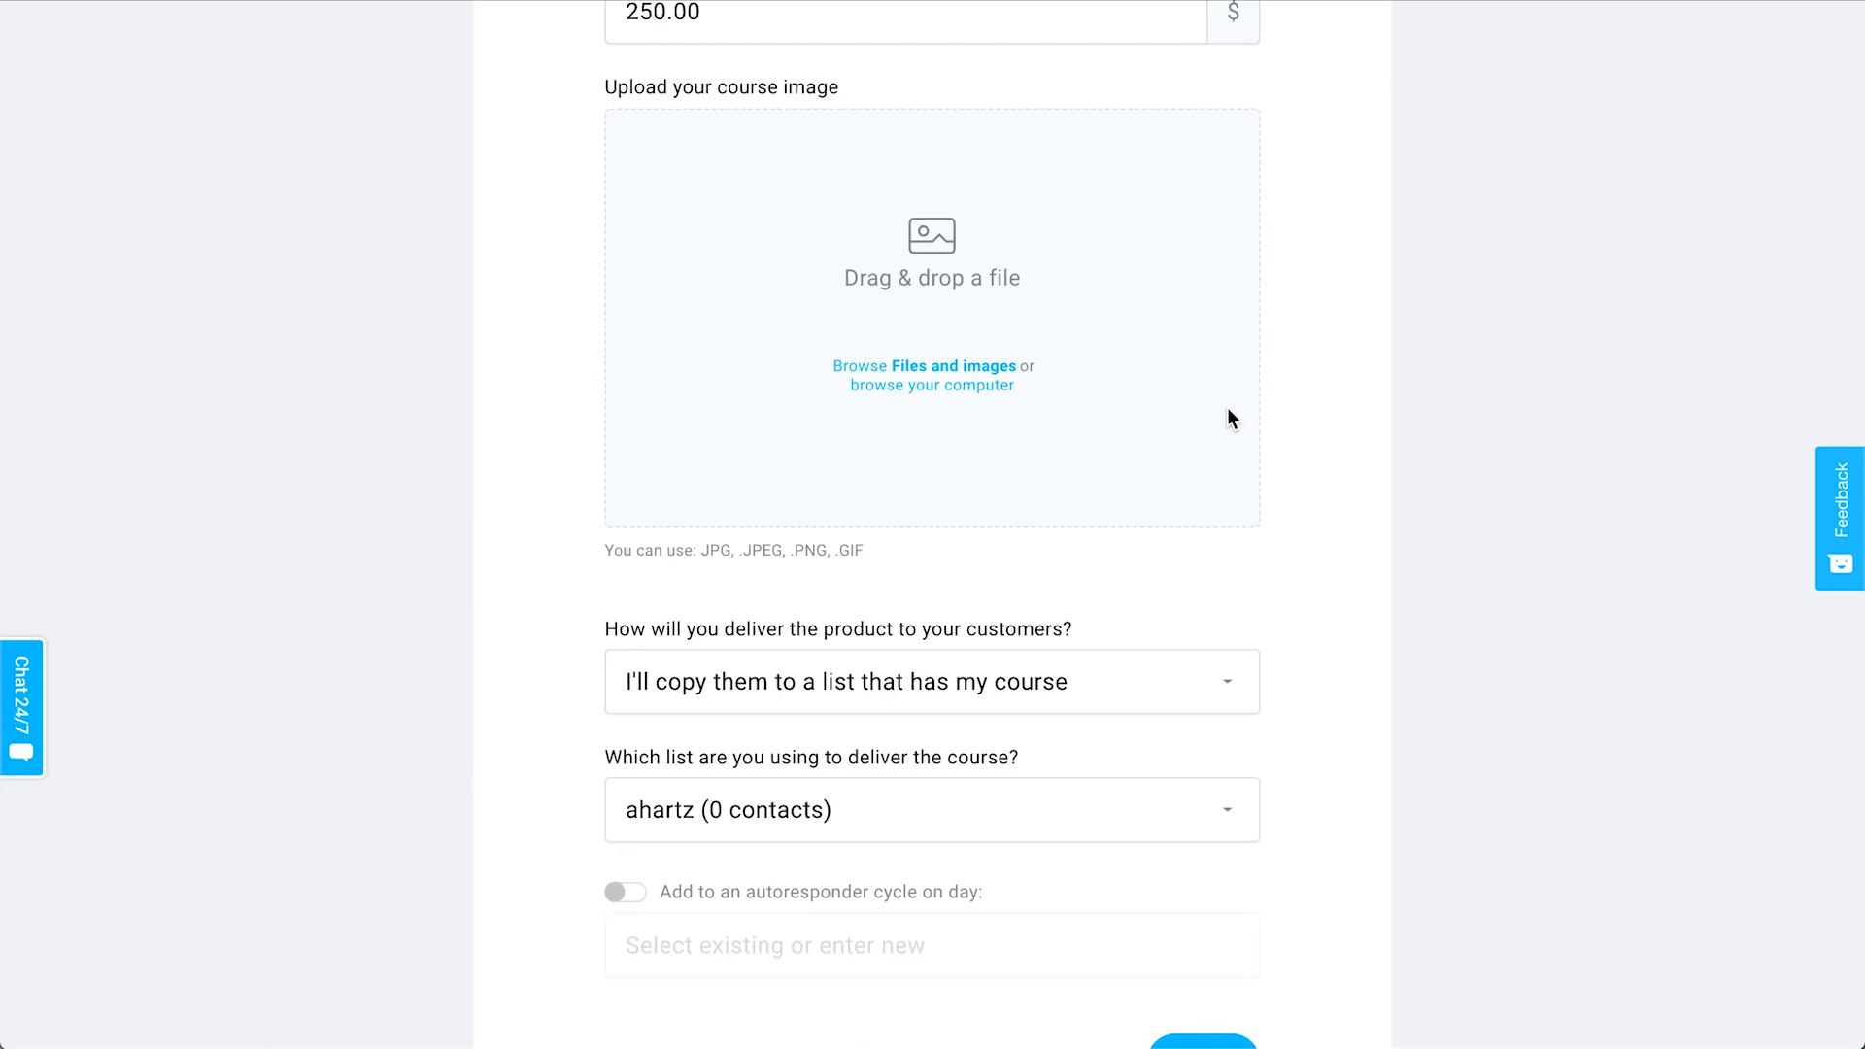
left_click(962, 386)
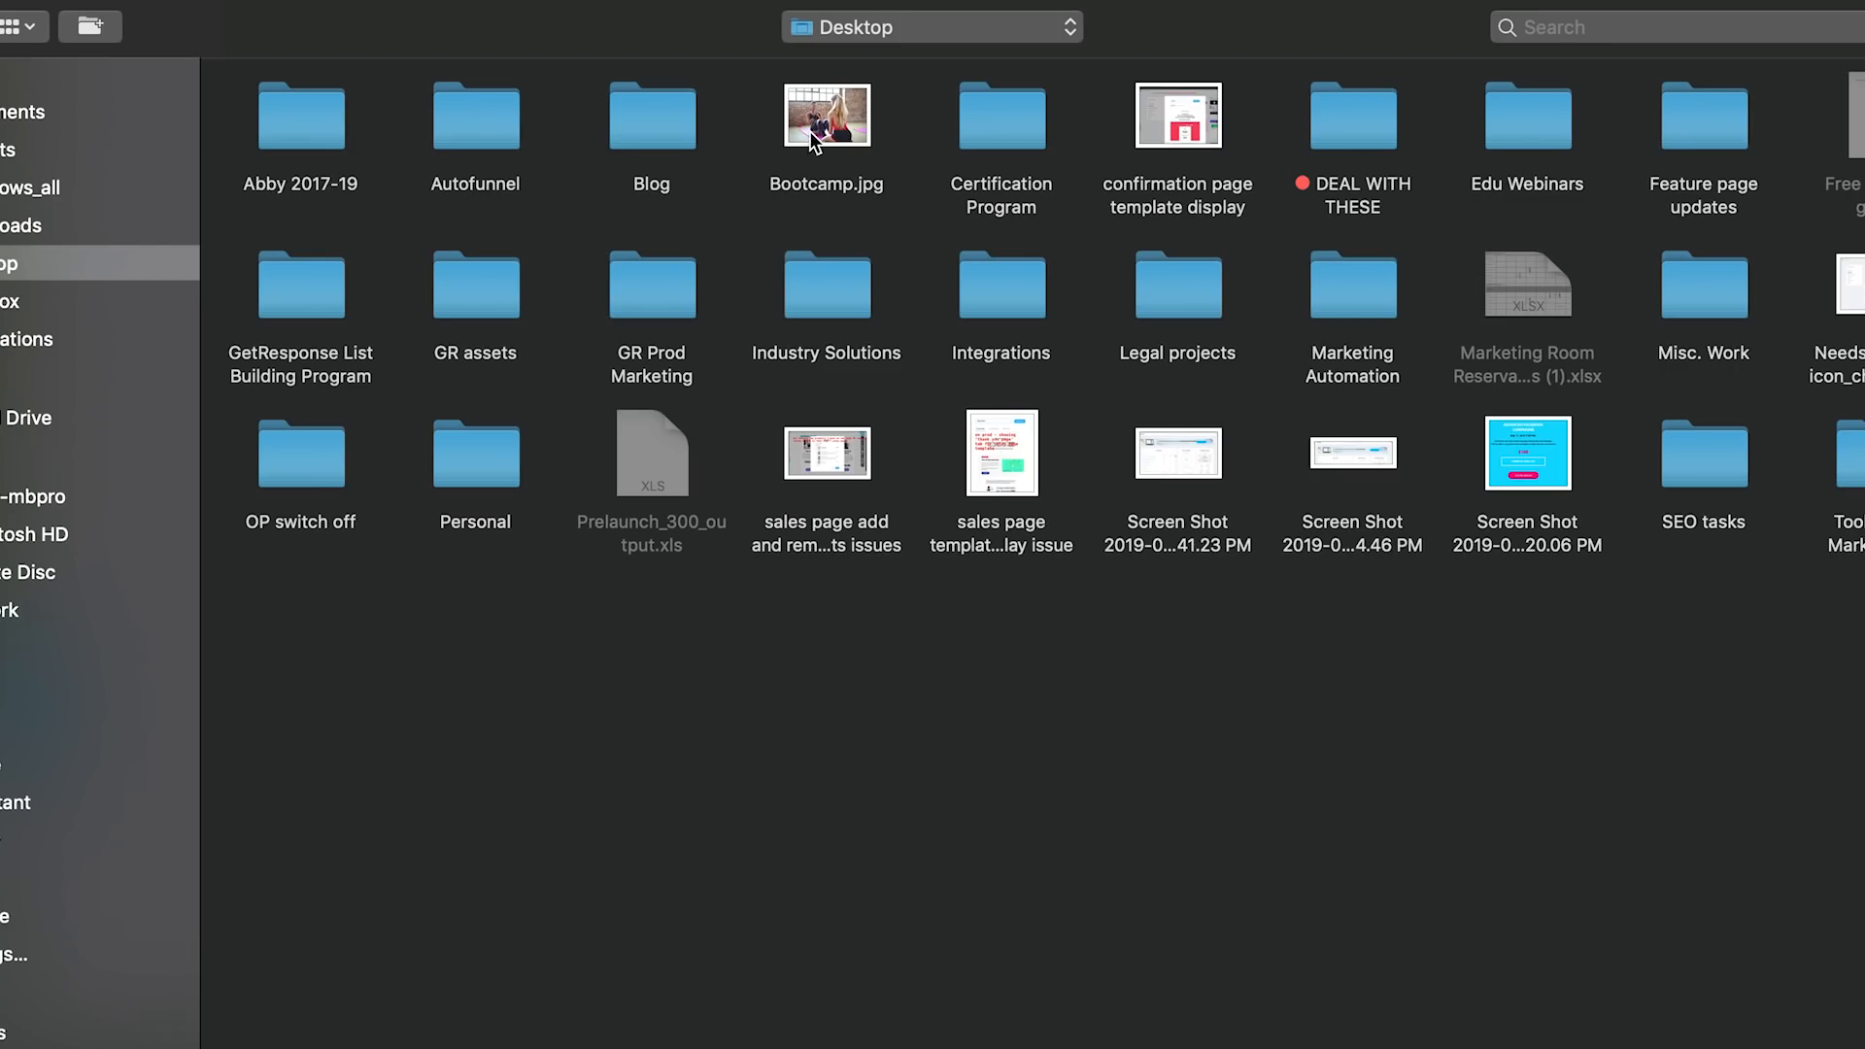
left_click(811, 134)
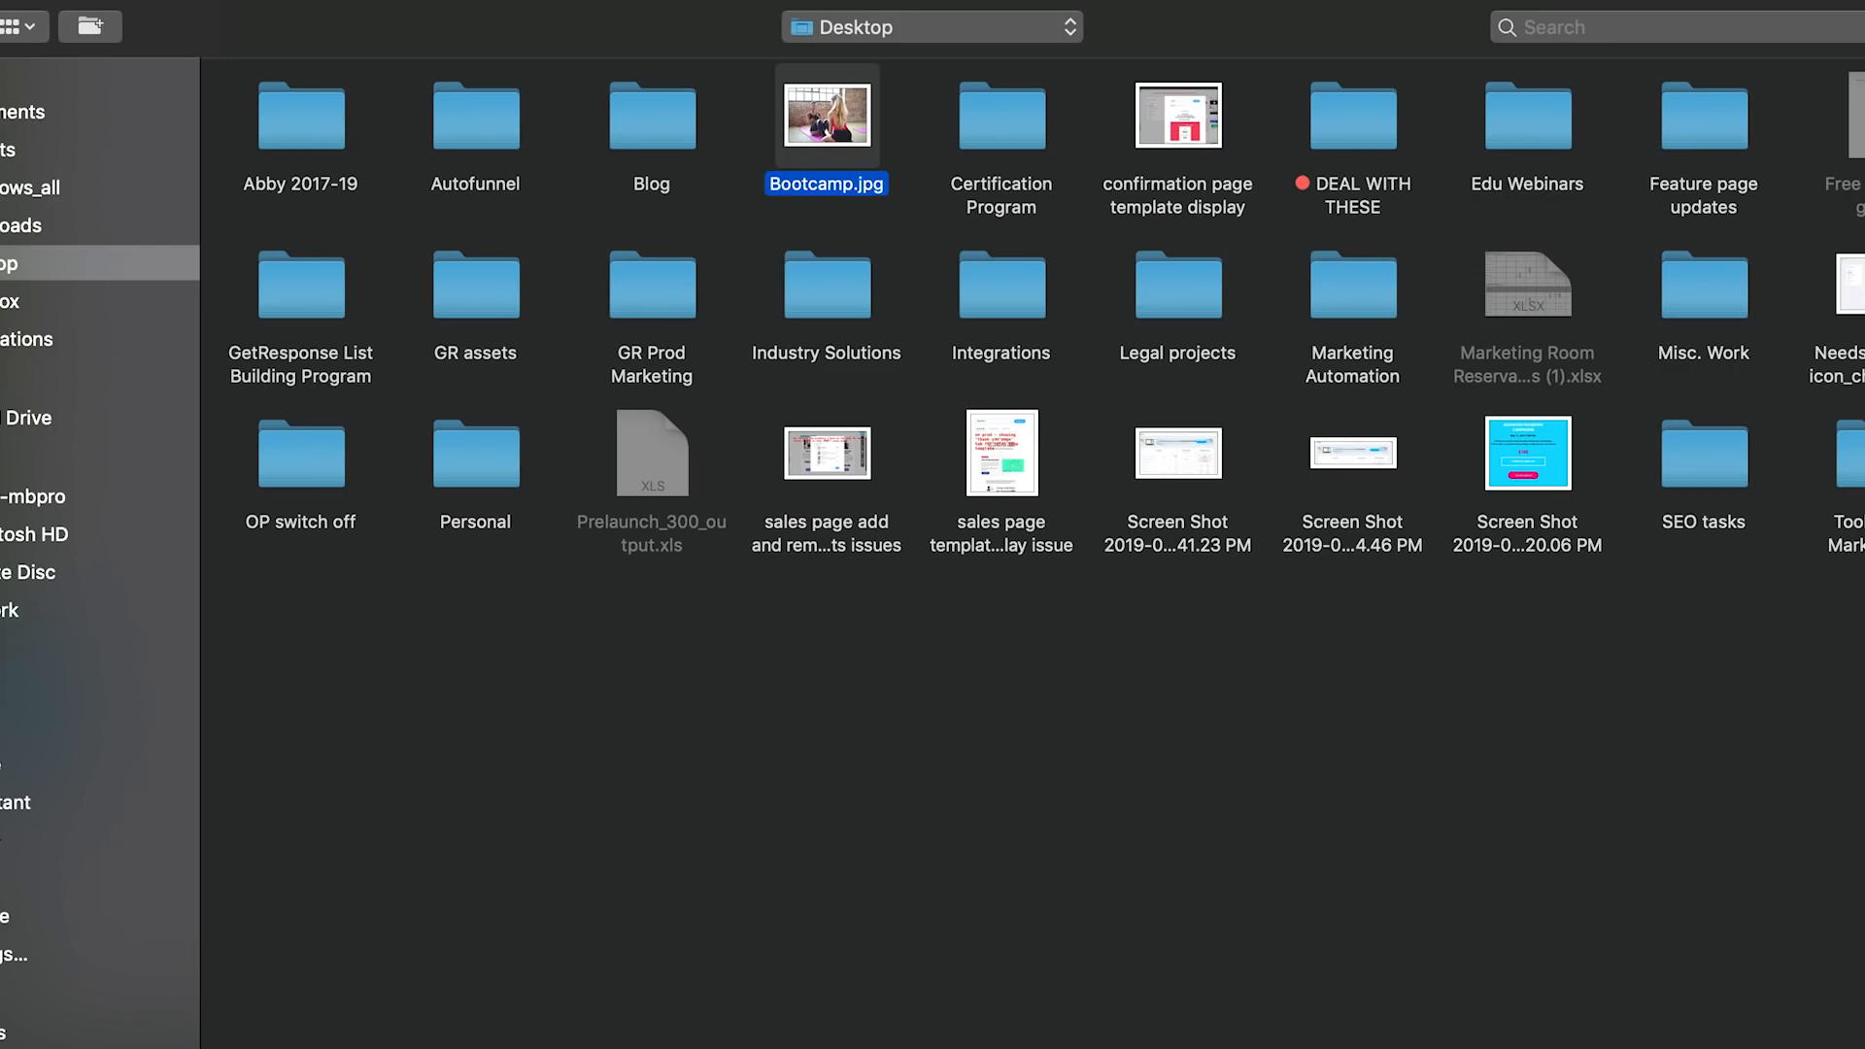
key("Return")
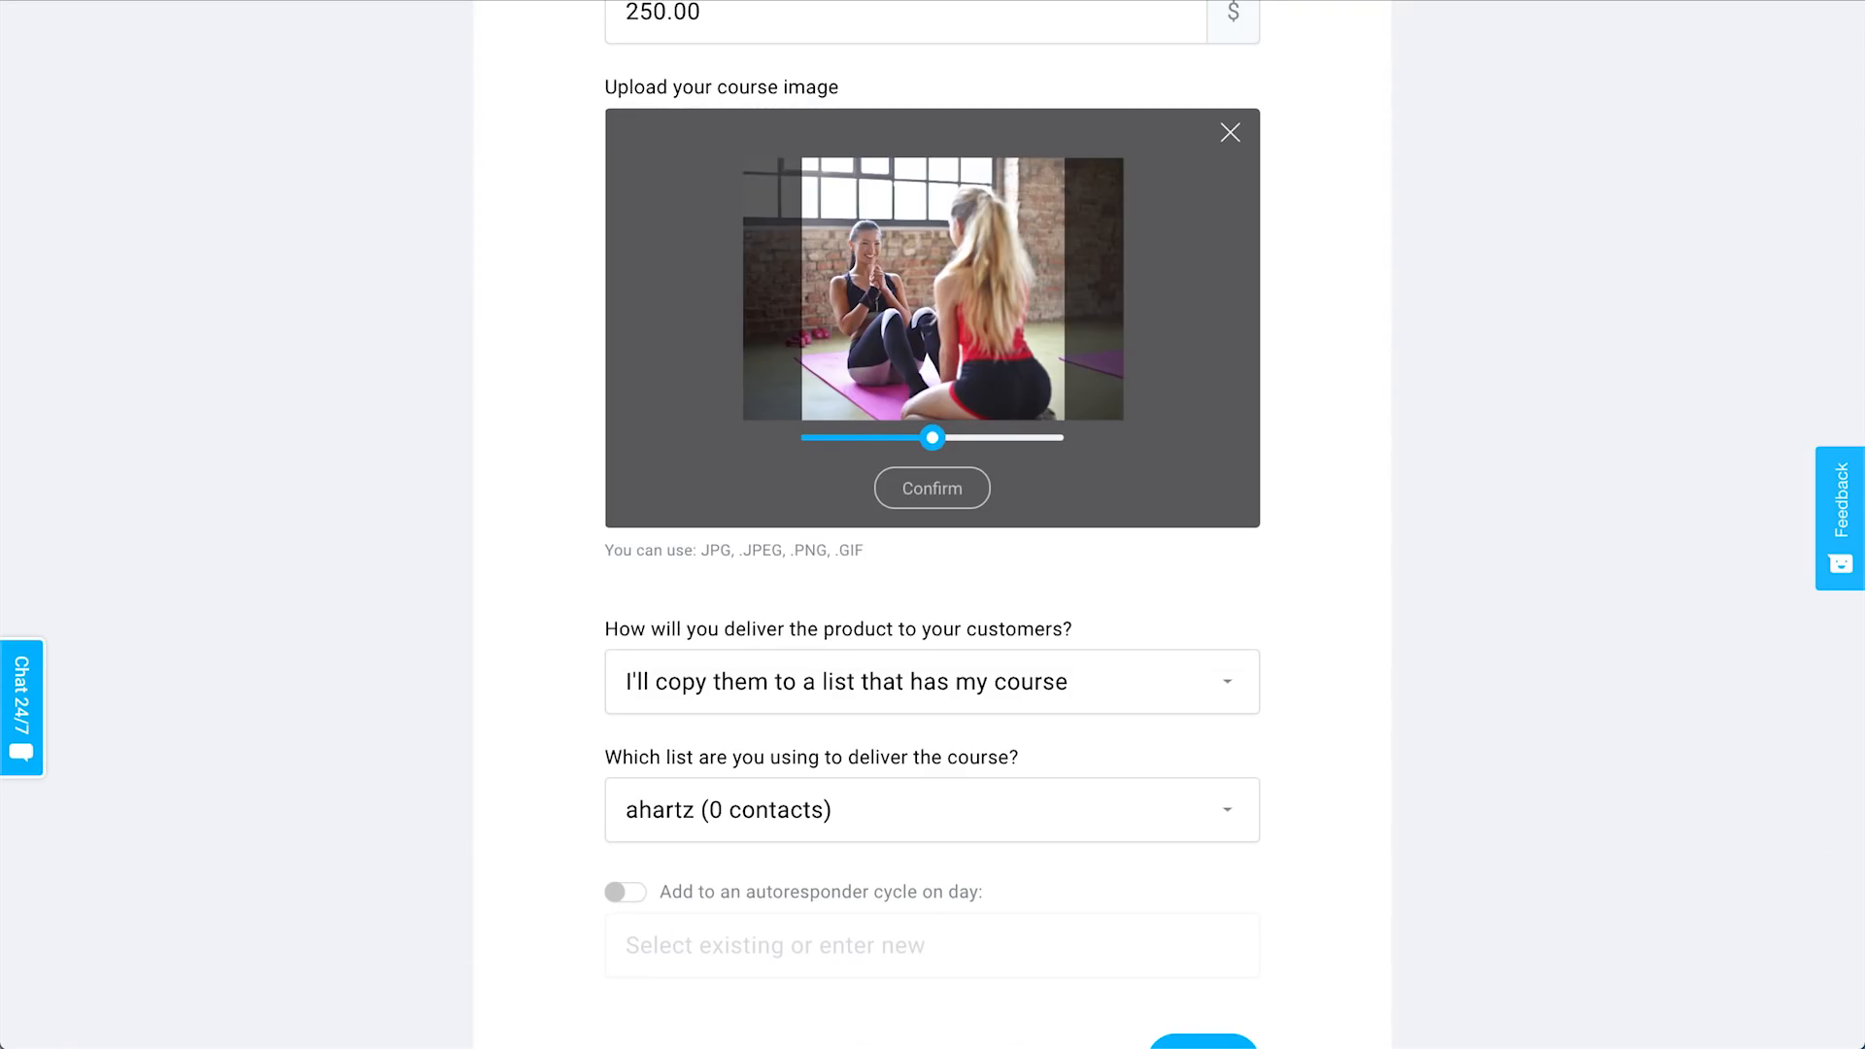
left_click_drag(934, 443, 940, 447)
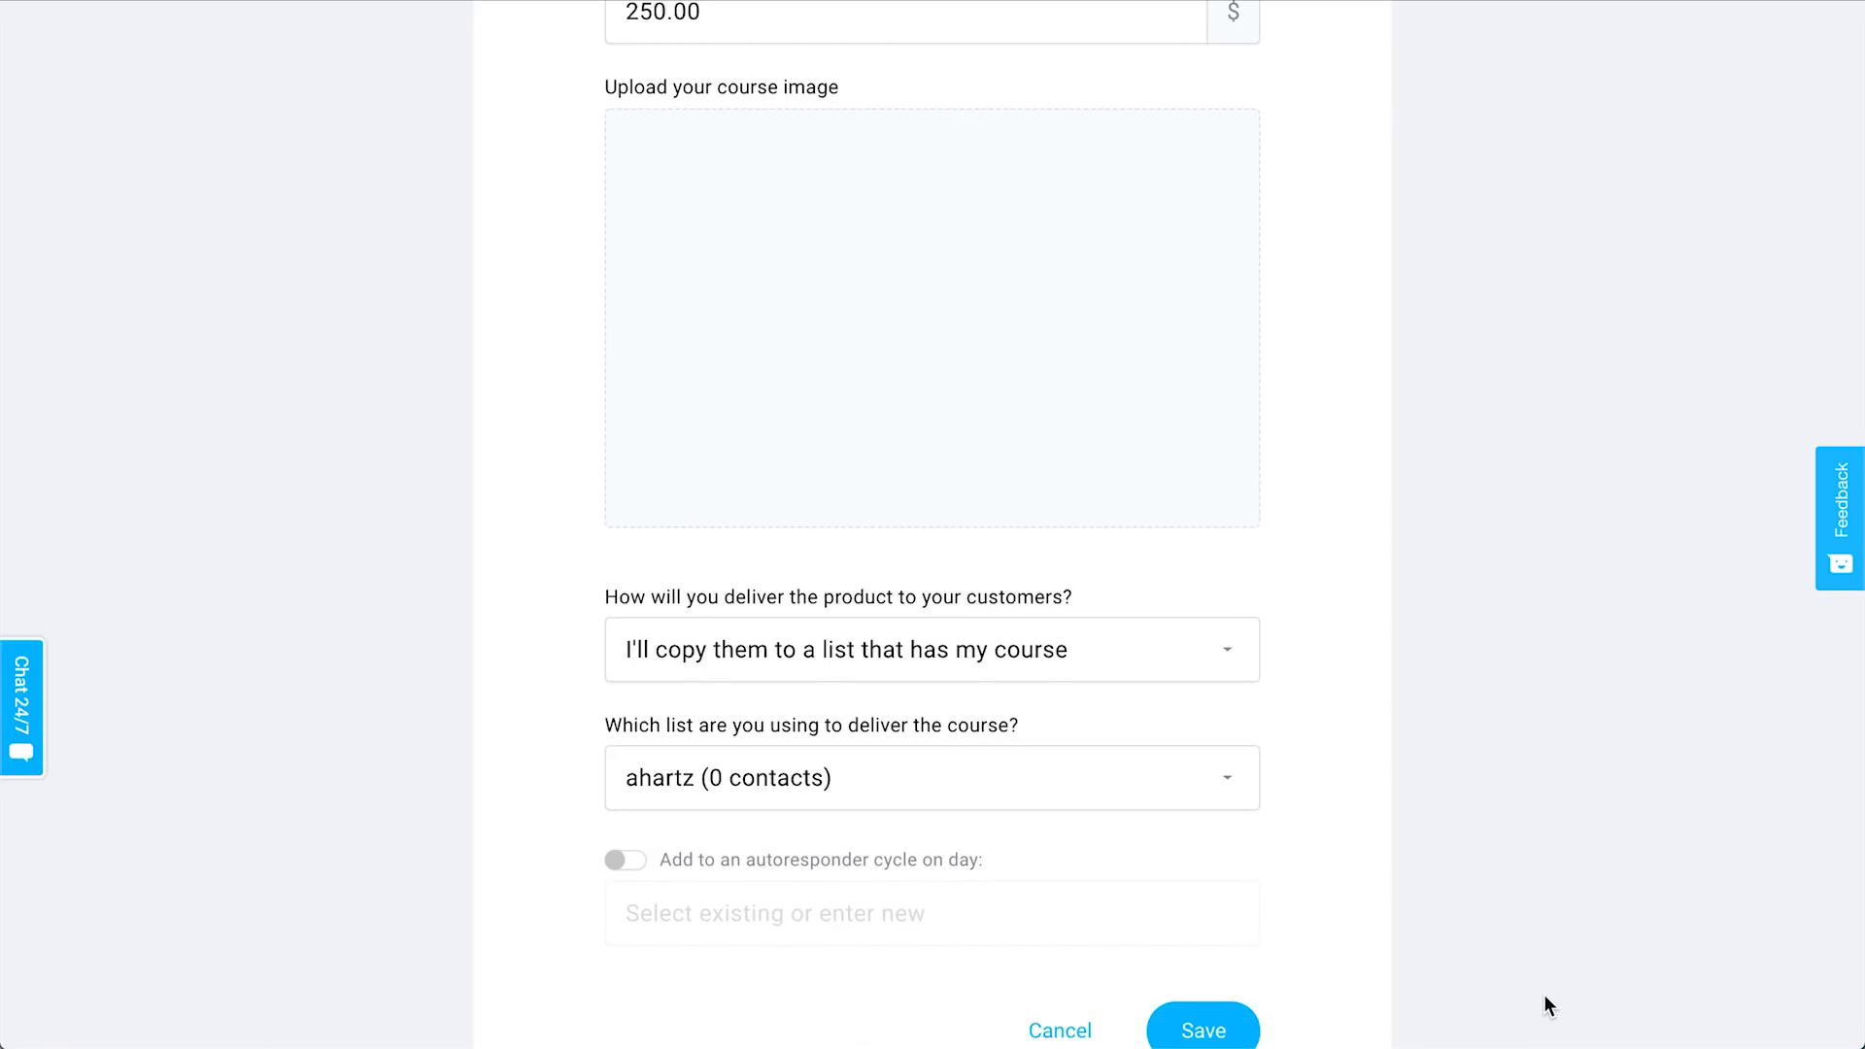
Set the product delivery method to "I'll redirect them to a site that hosts my course".
scroll(1521, 223, "down", 3)
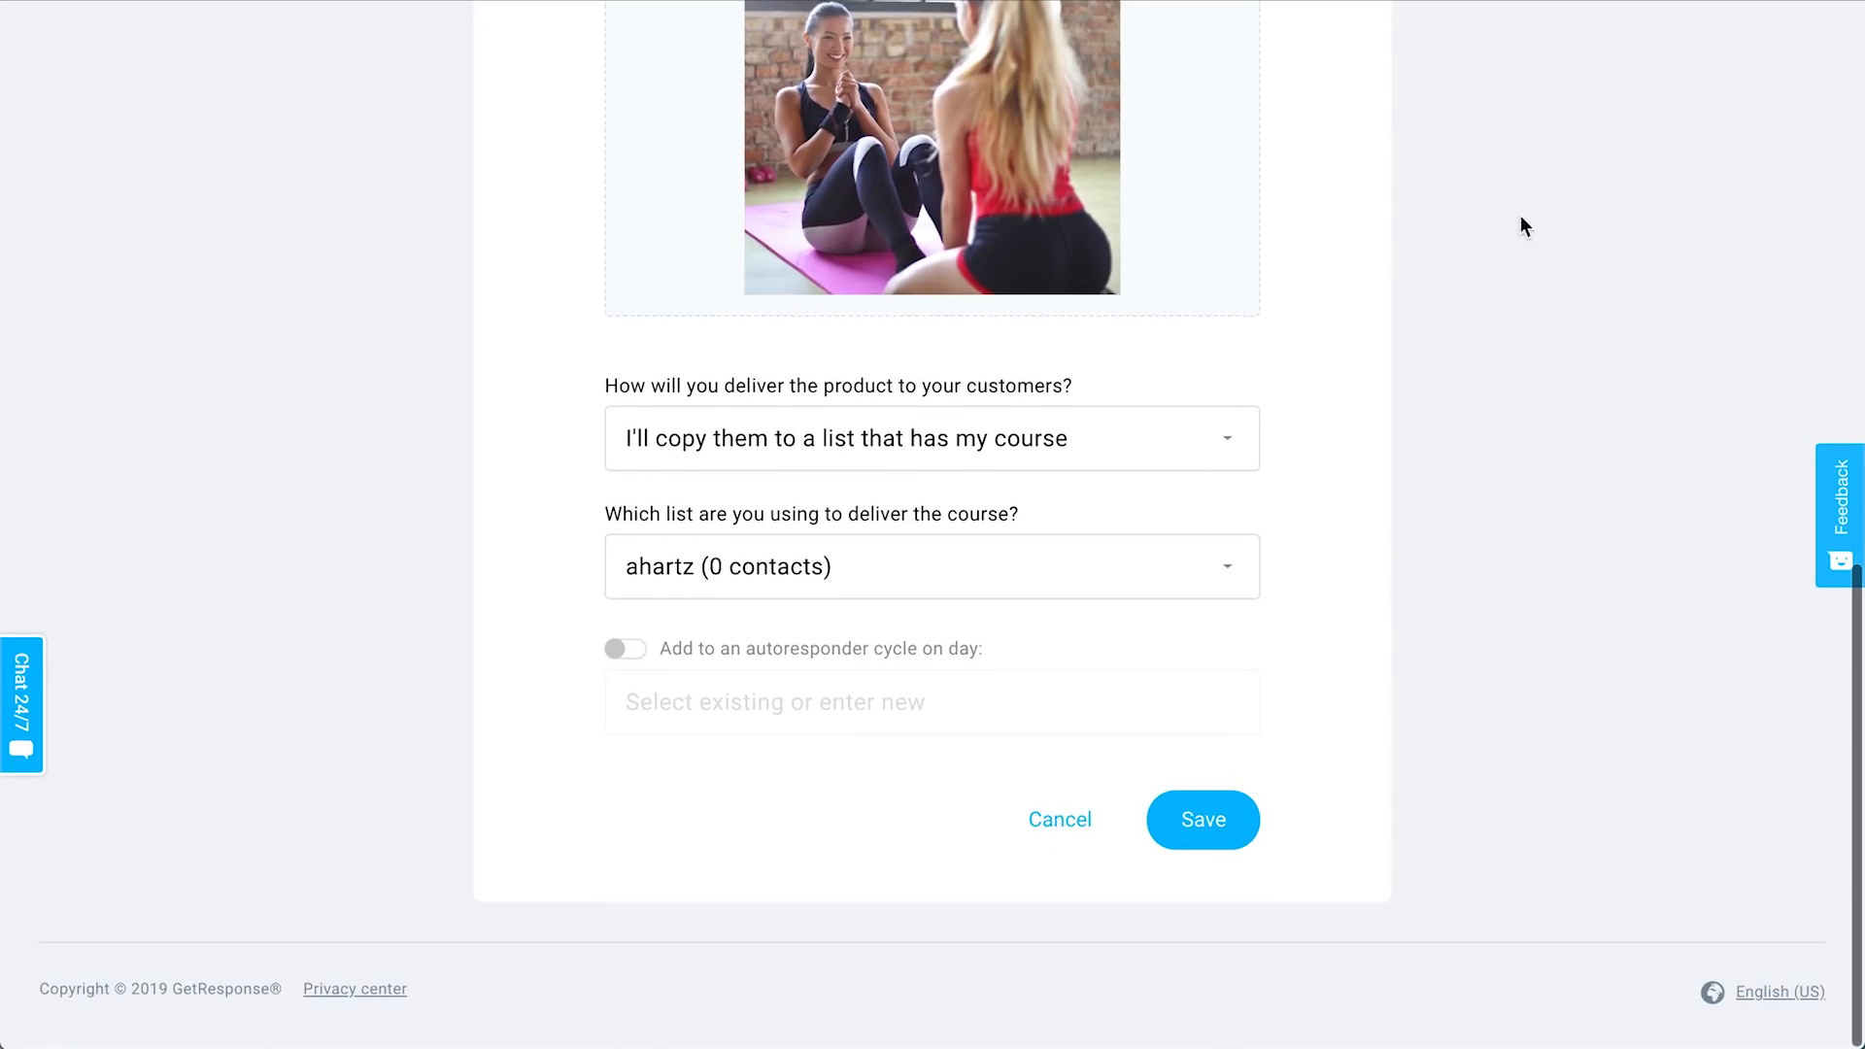
left_click(1030, 473)
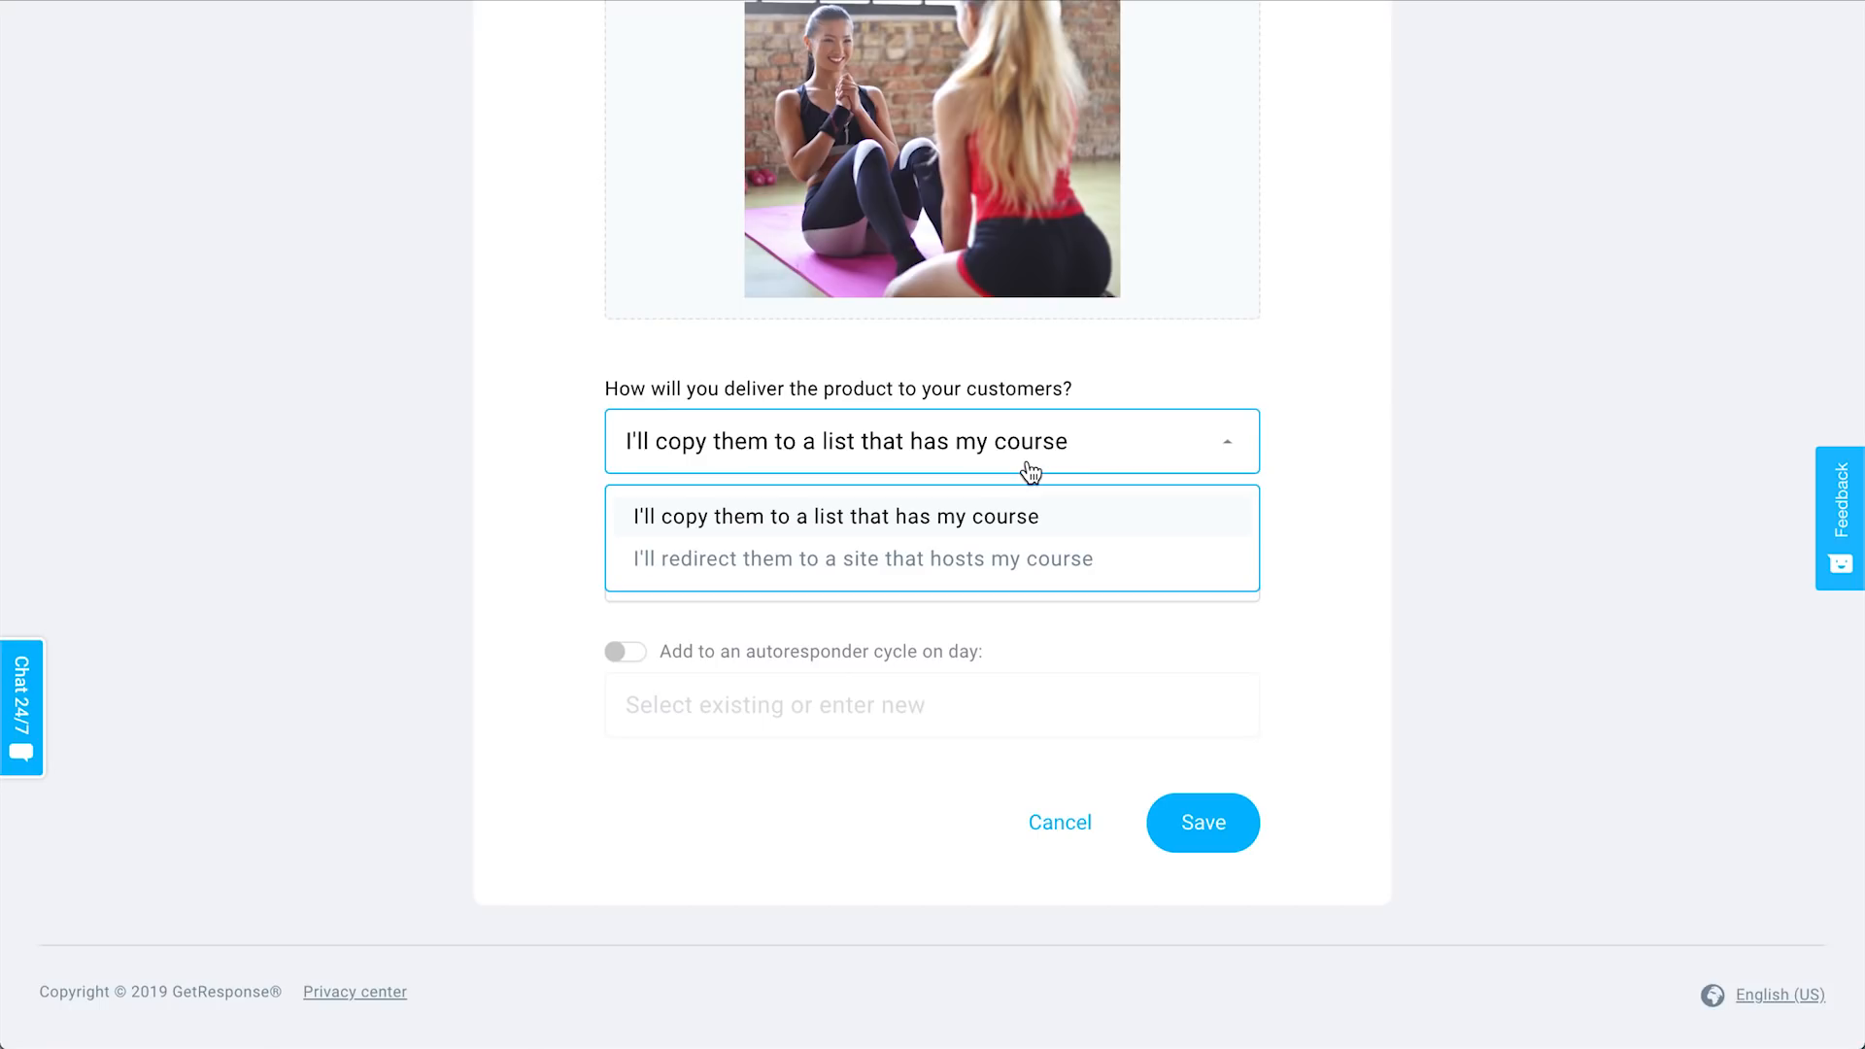
left_click(806, 569)
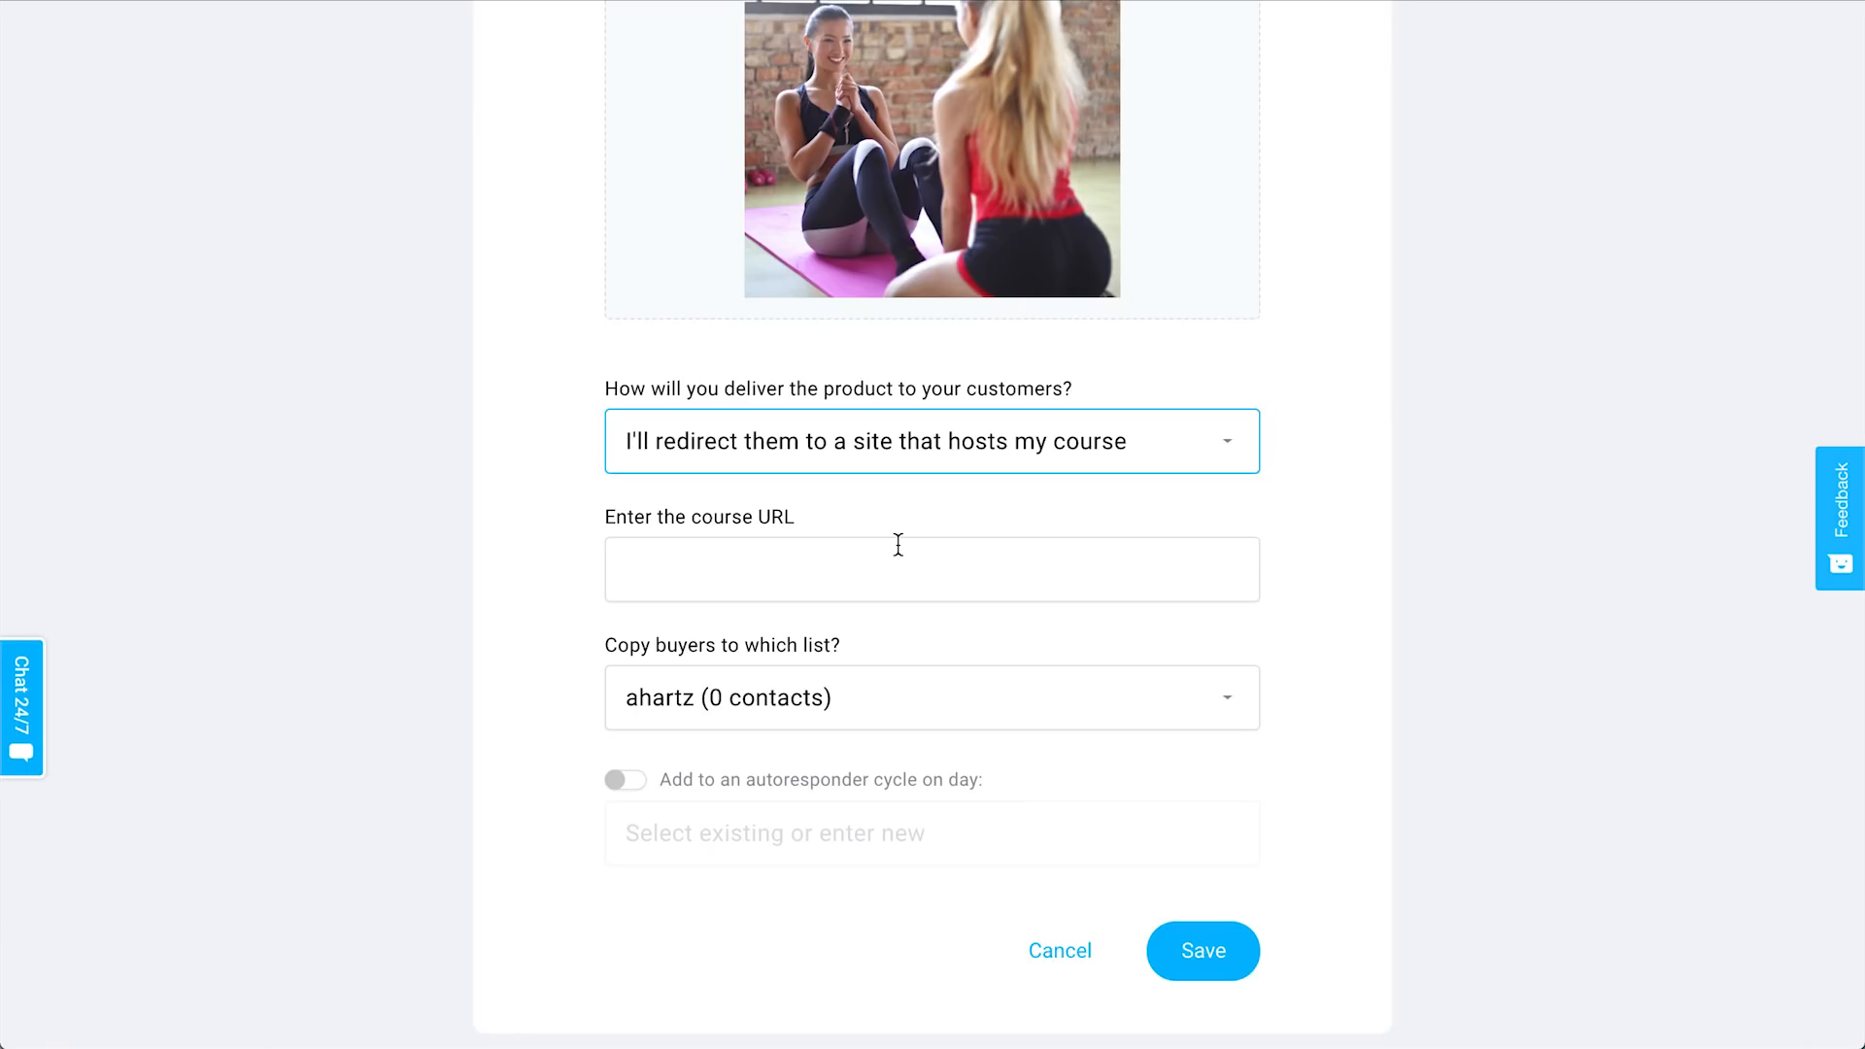
Set the product delivery method to "I'll copy them to a list that has my course", using the bootcamp_customers list.
left_click(647, 564)
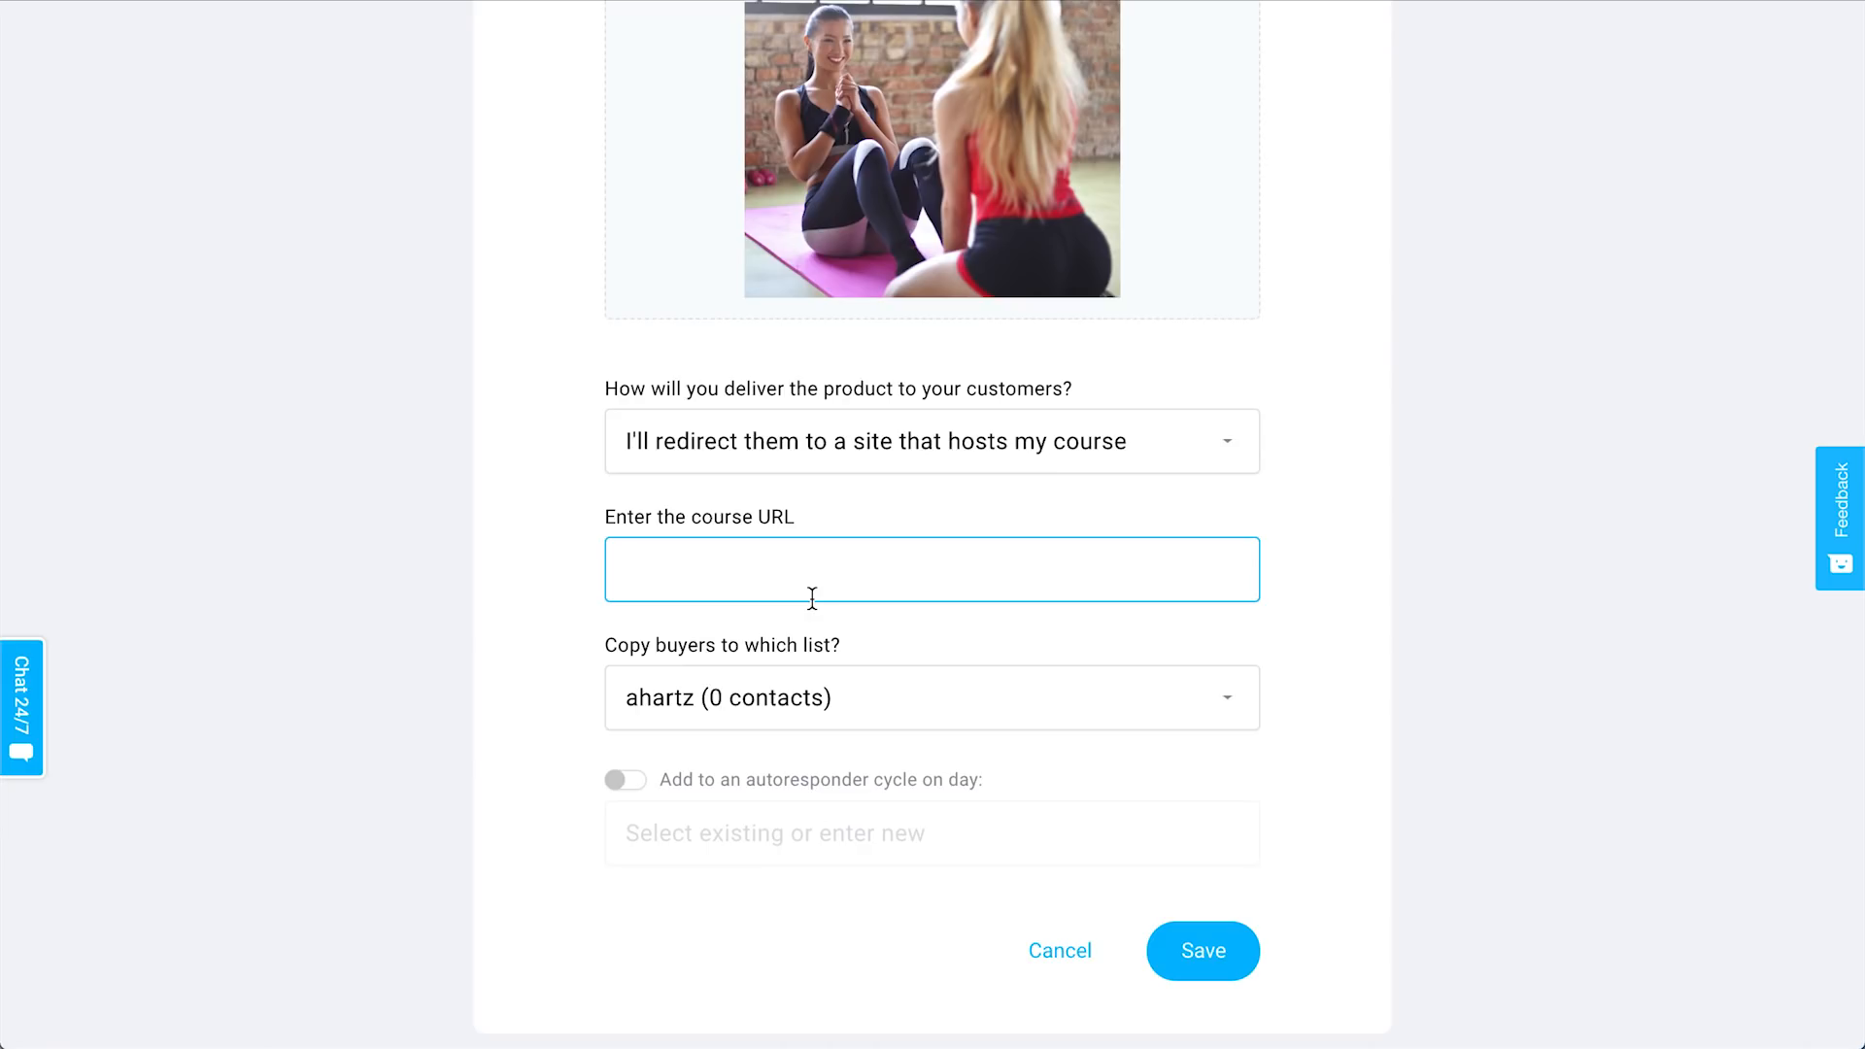
left_click(874, 445)
left_click(835, 515)
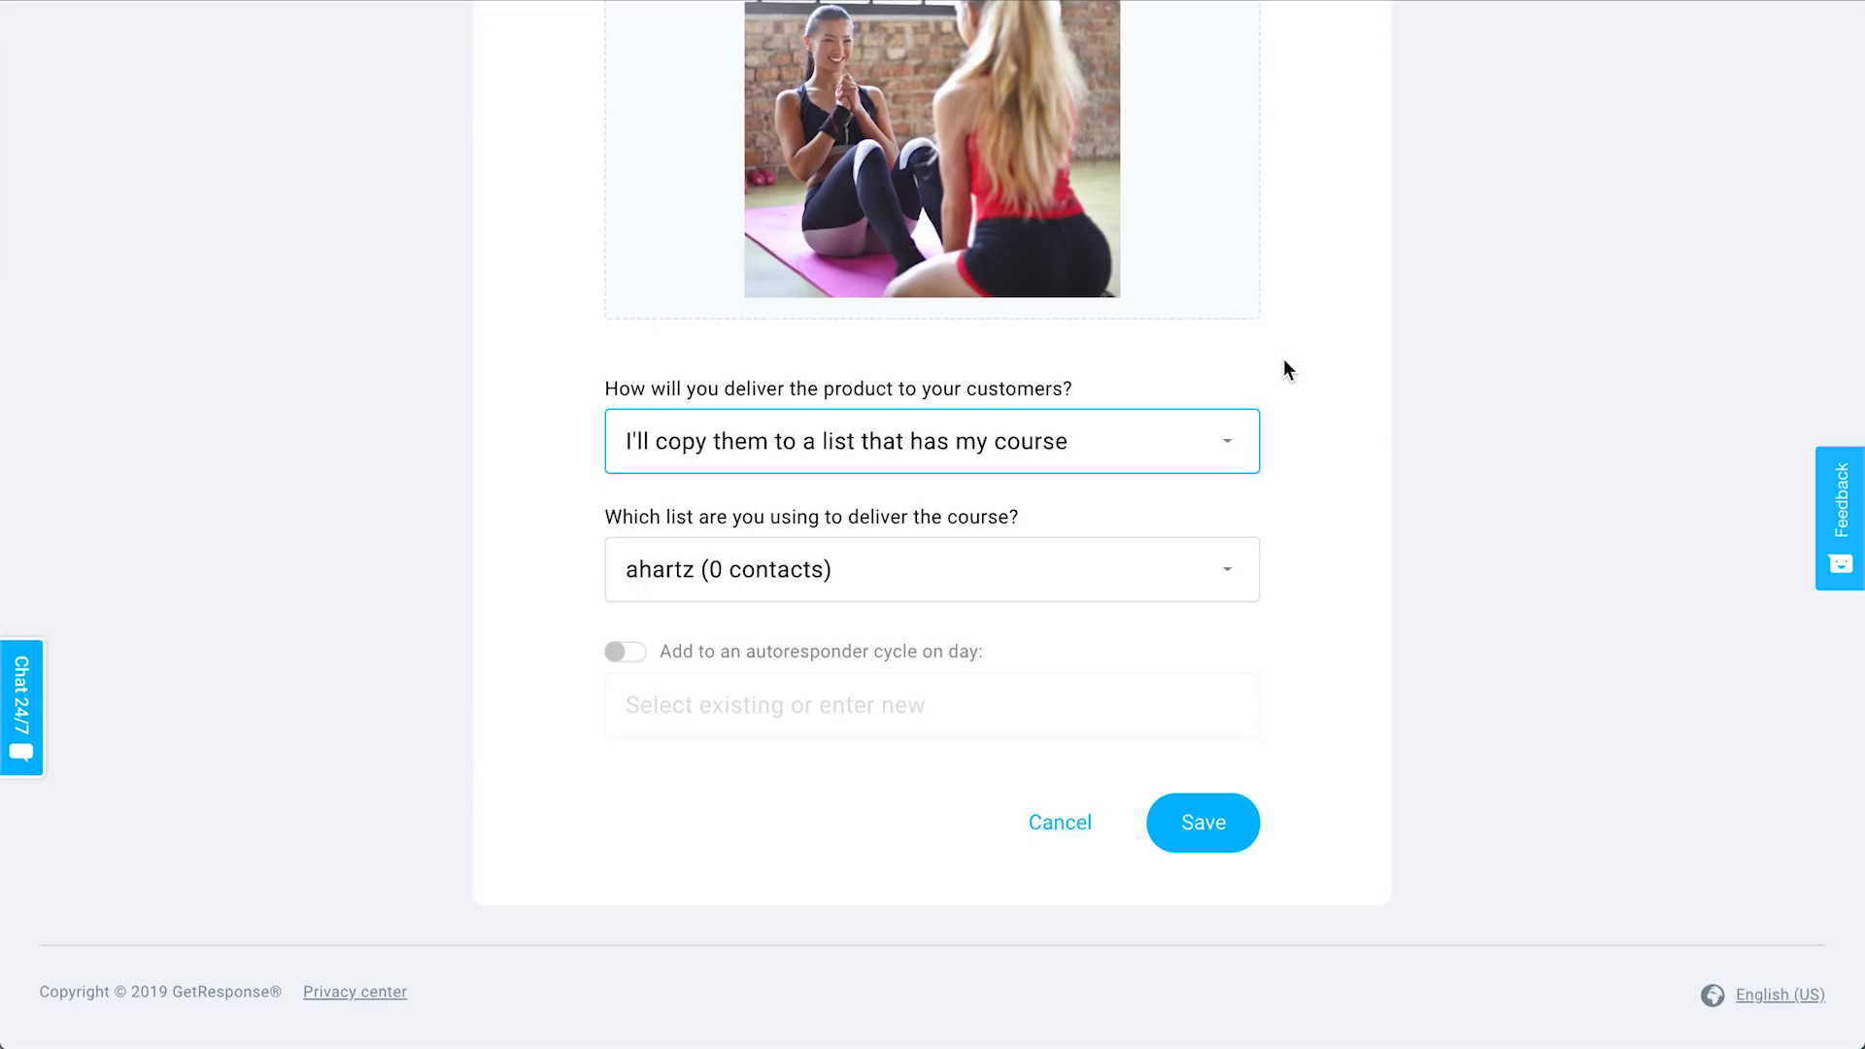
left_click(1055, 588)
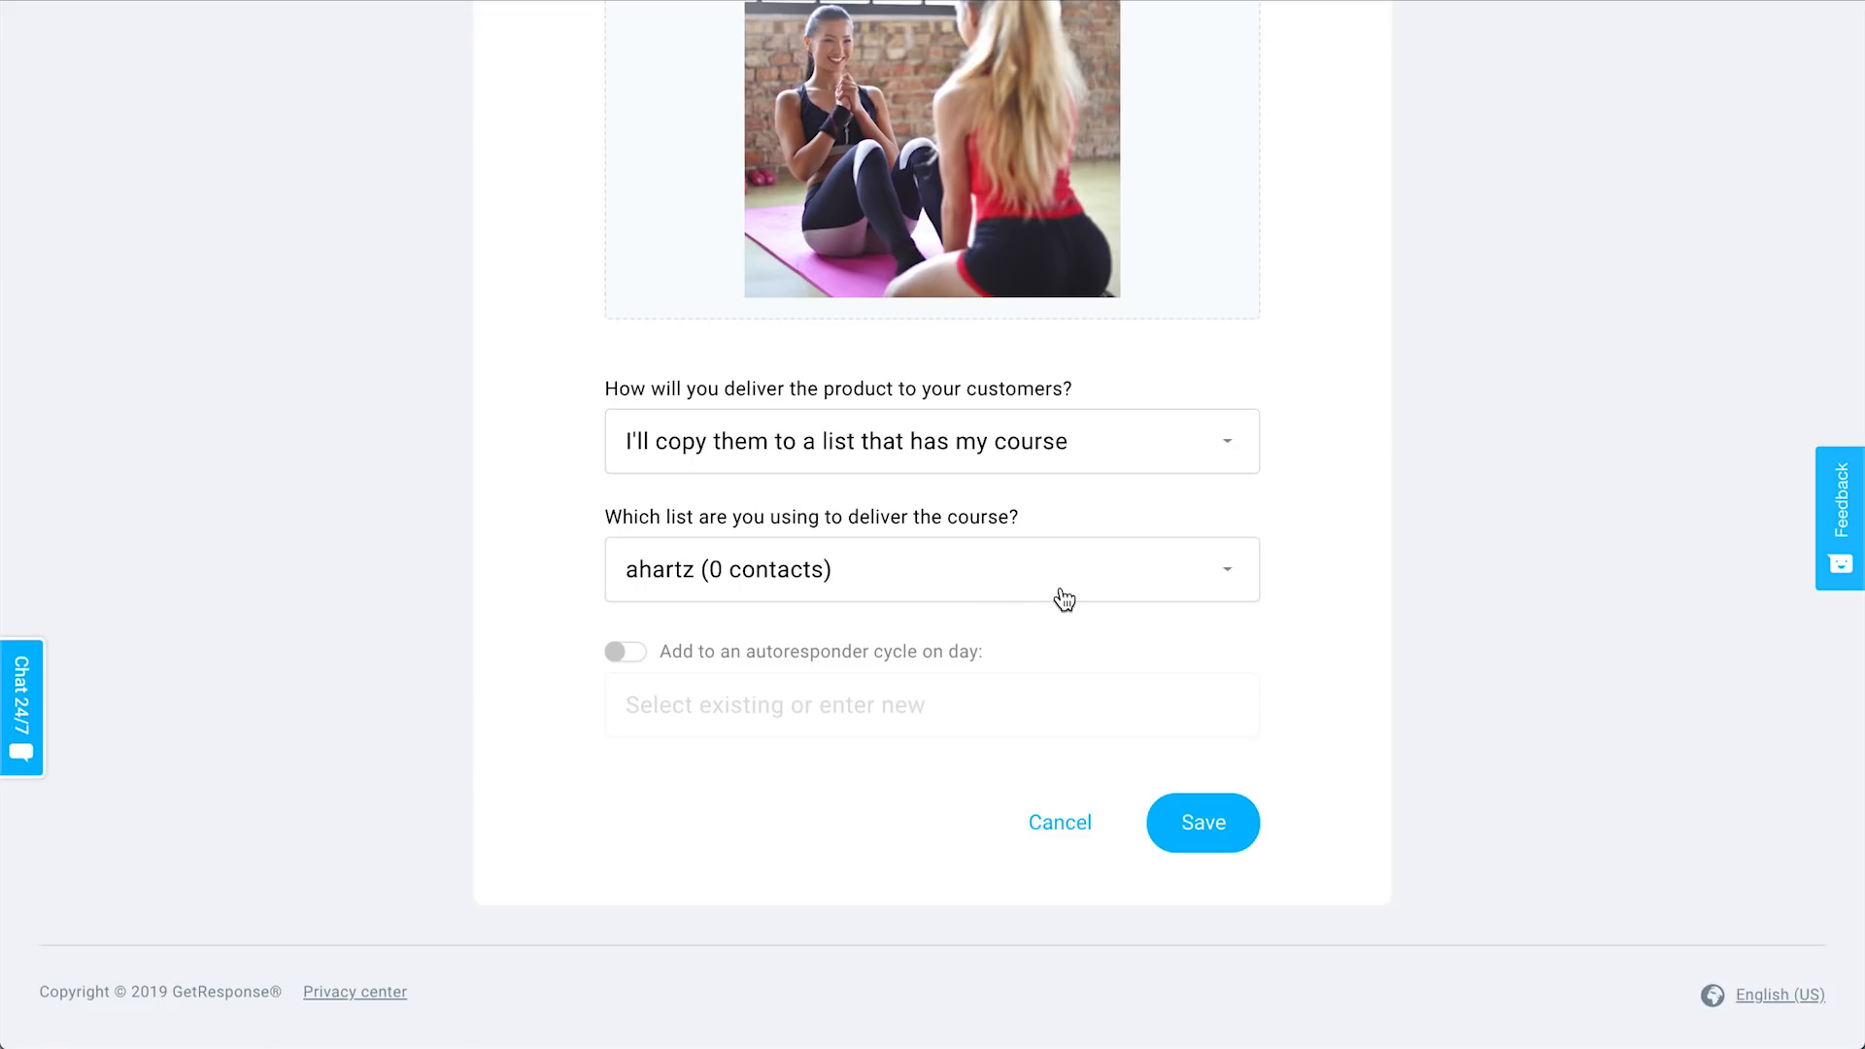
type("boot")
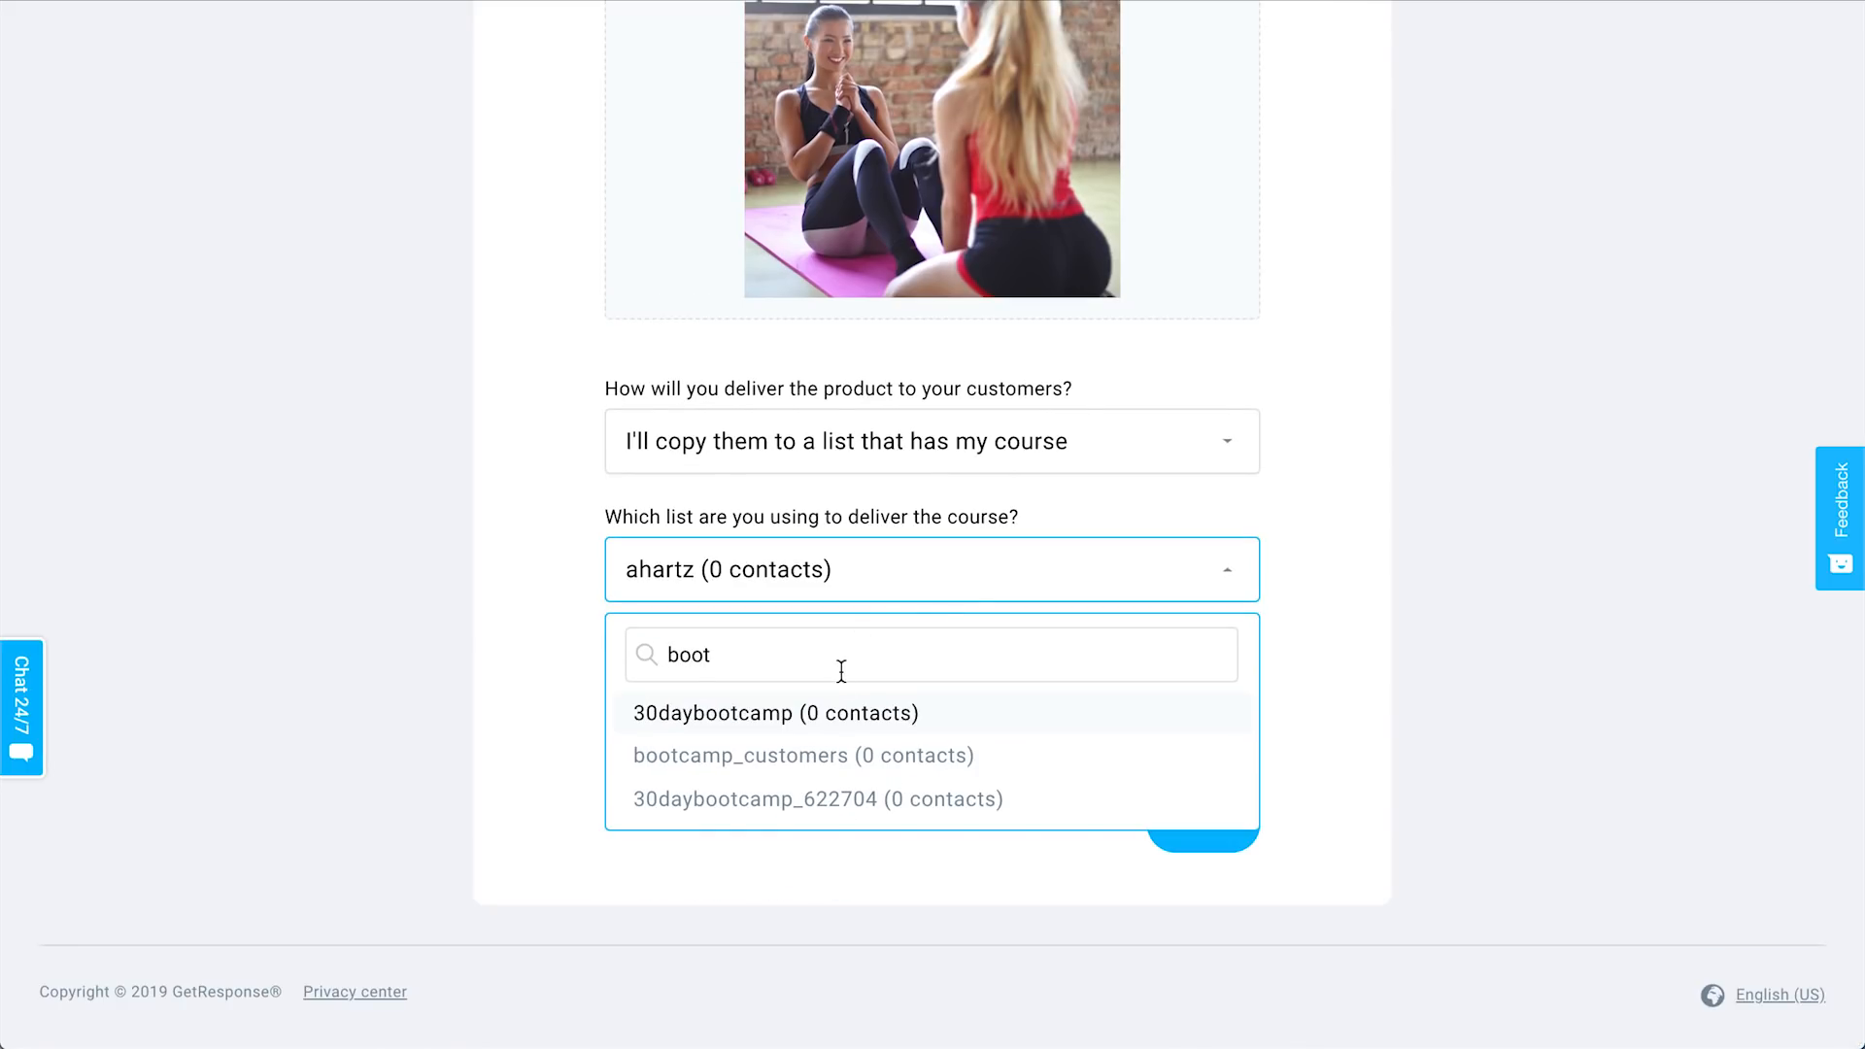
left_click(860, 756)
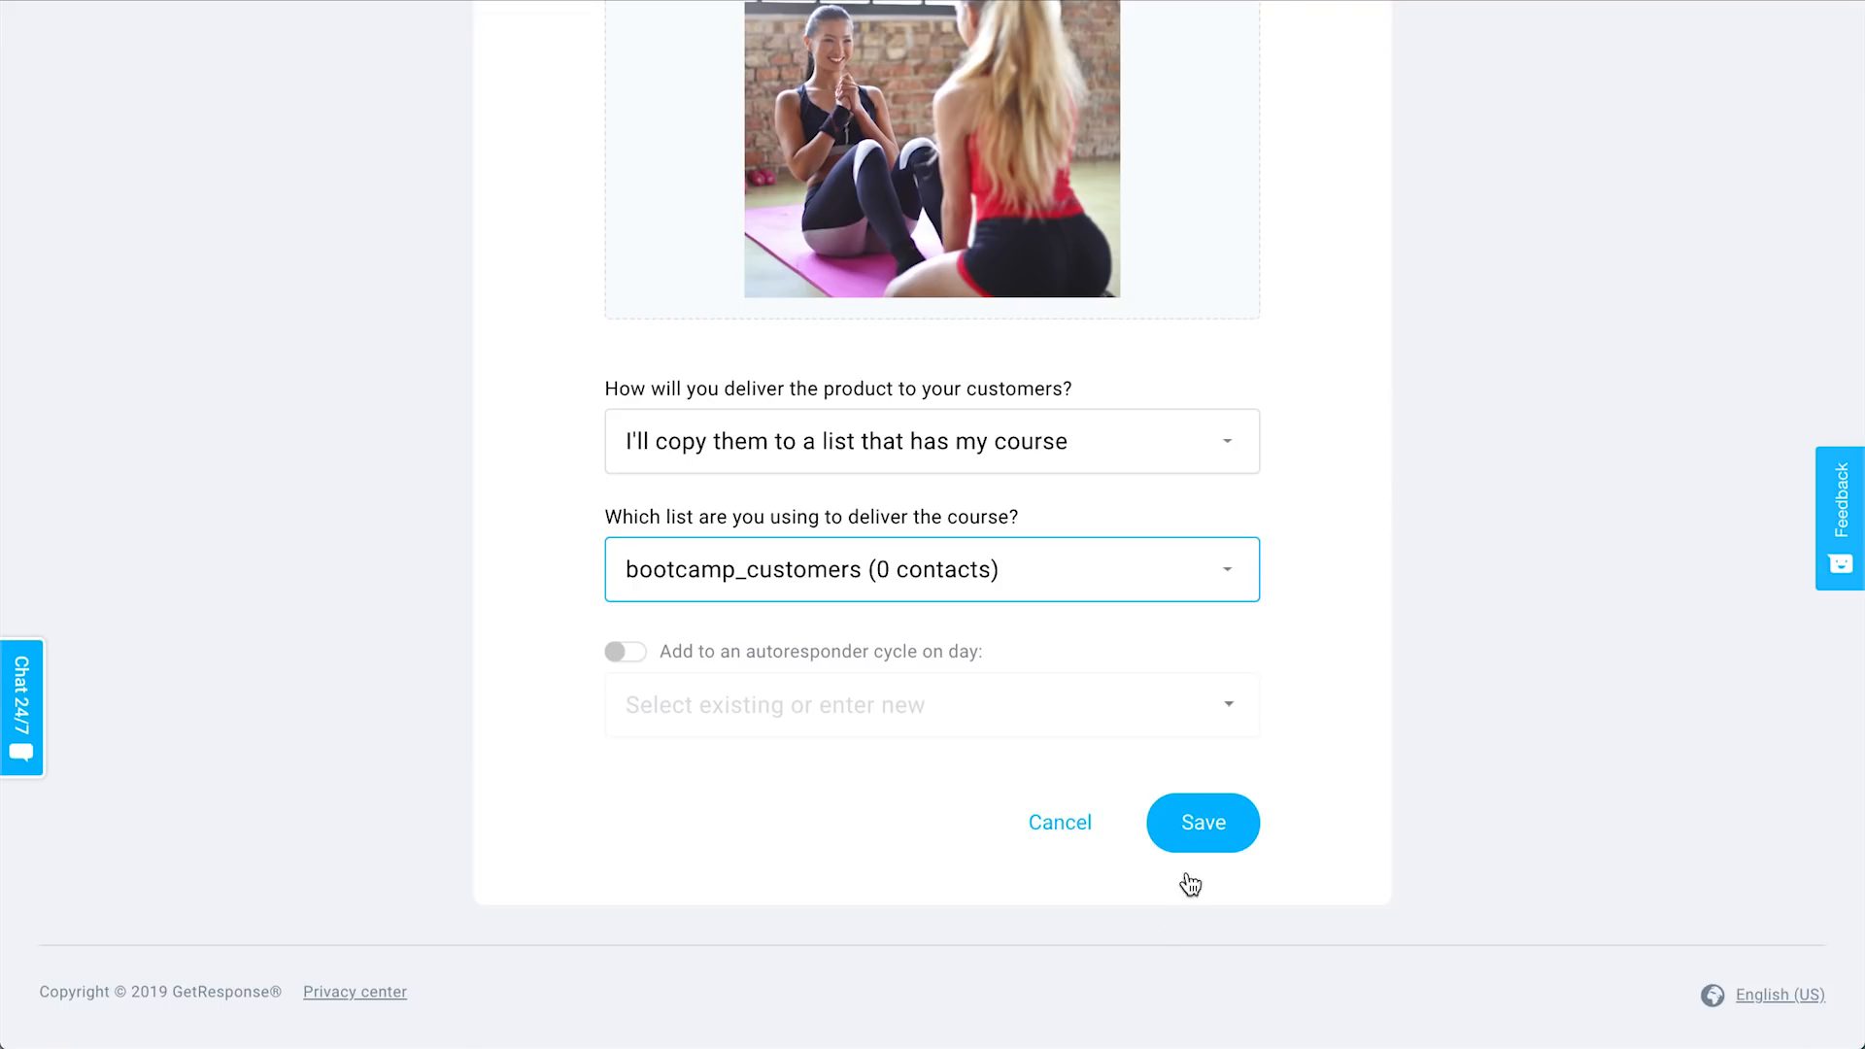
Save the course product, then save the funnel's store, product and PayPal payment selection.
left_click(1217, 834)
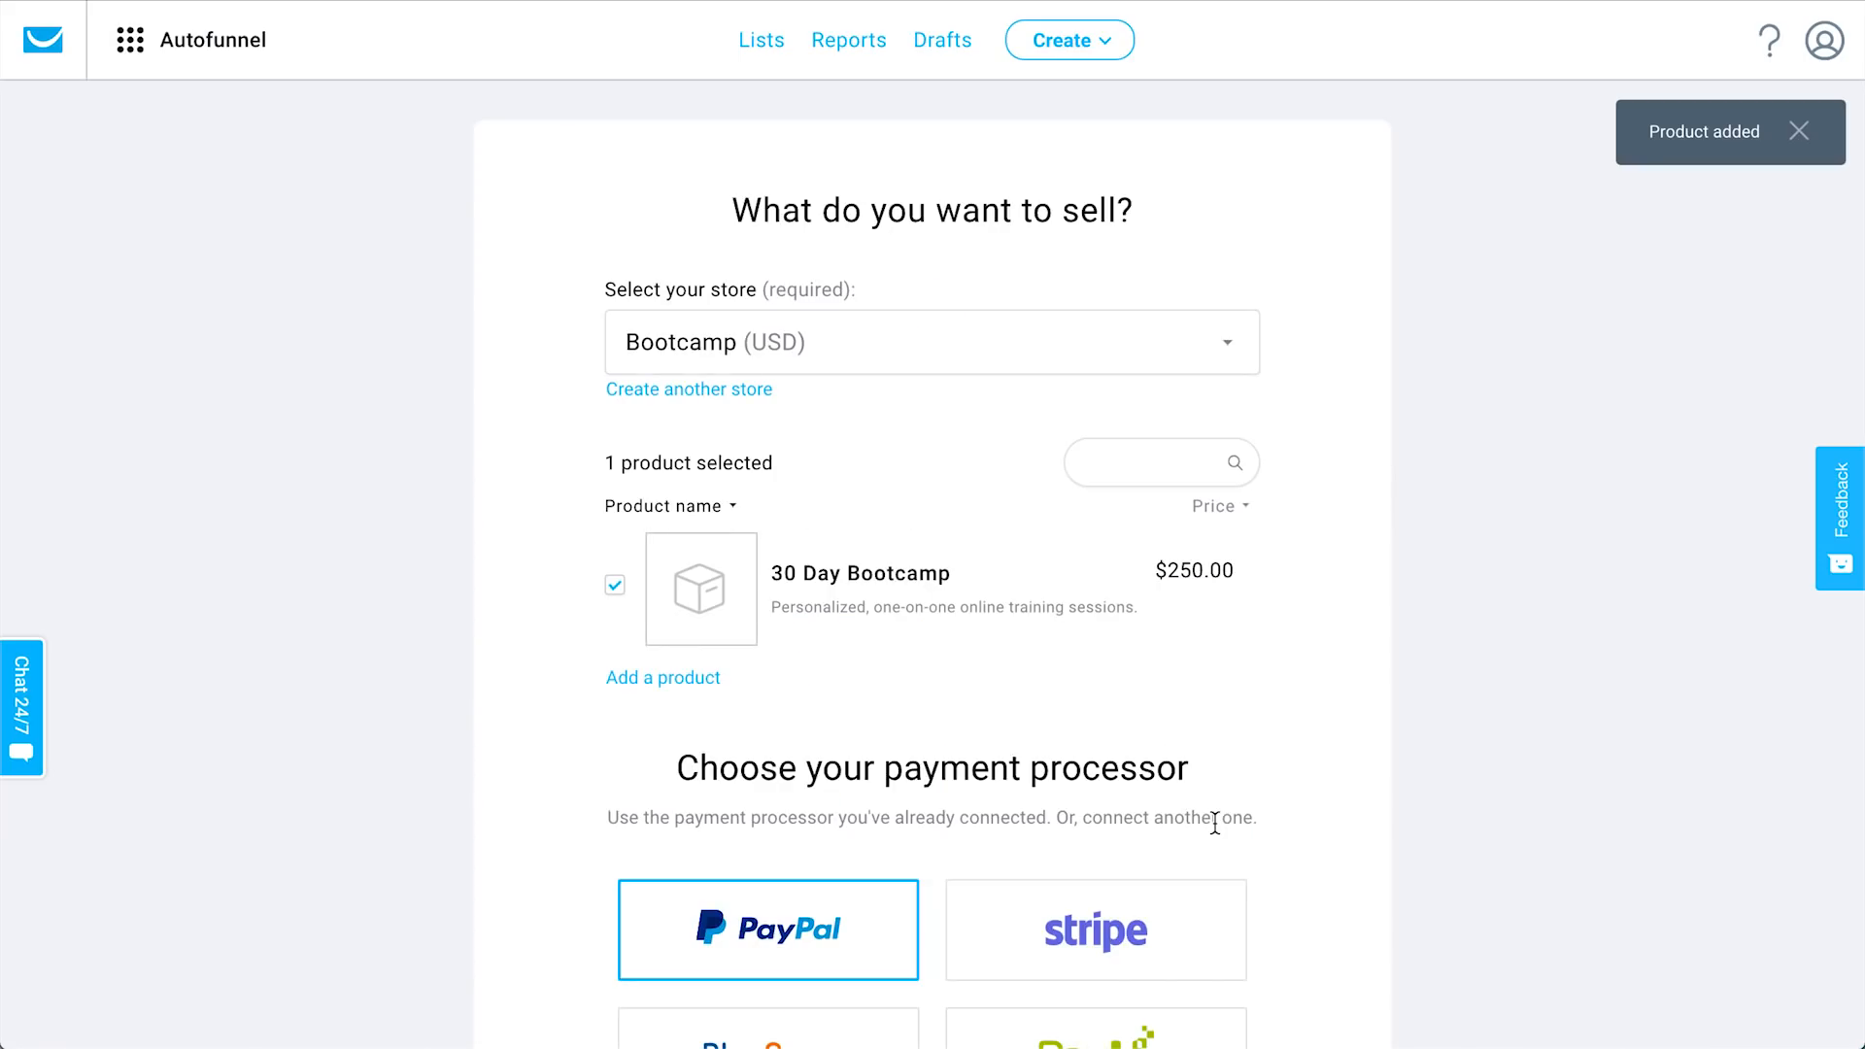
scroll(1214, 823, "down", 5)
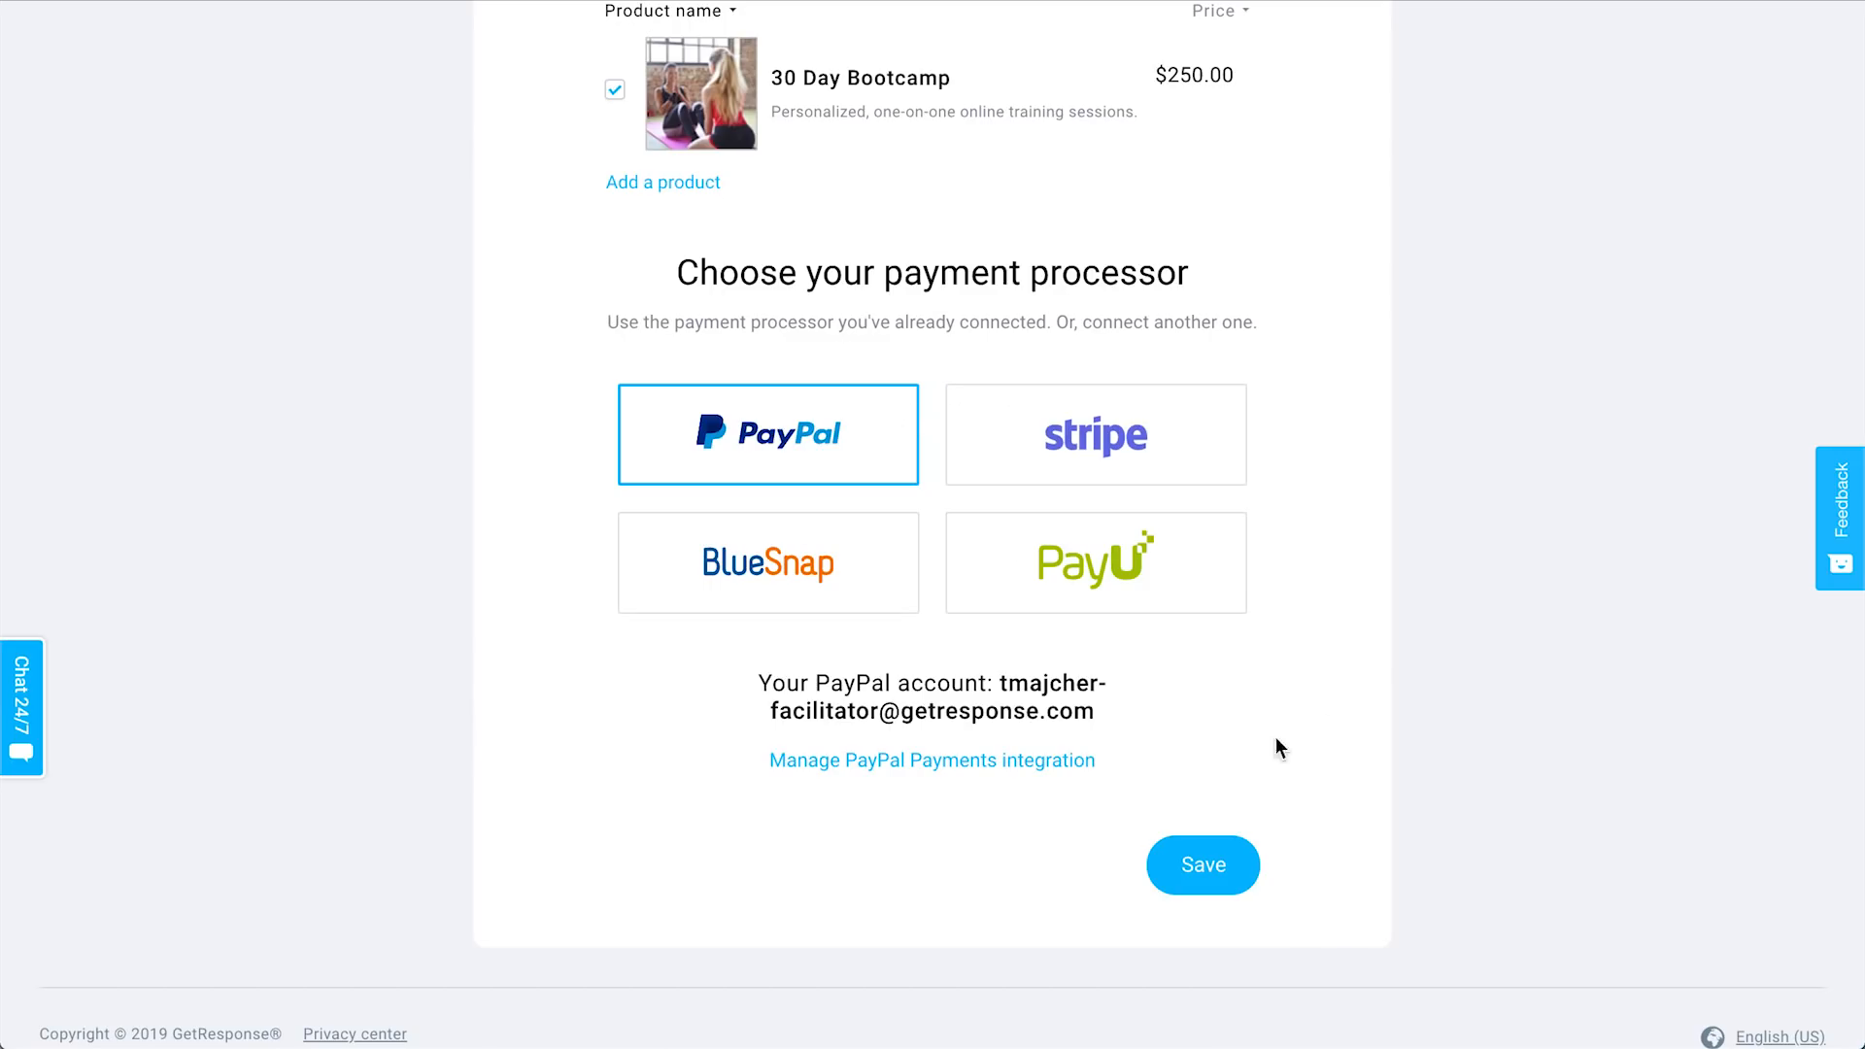
left_click(1202, 866)
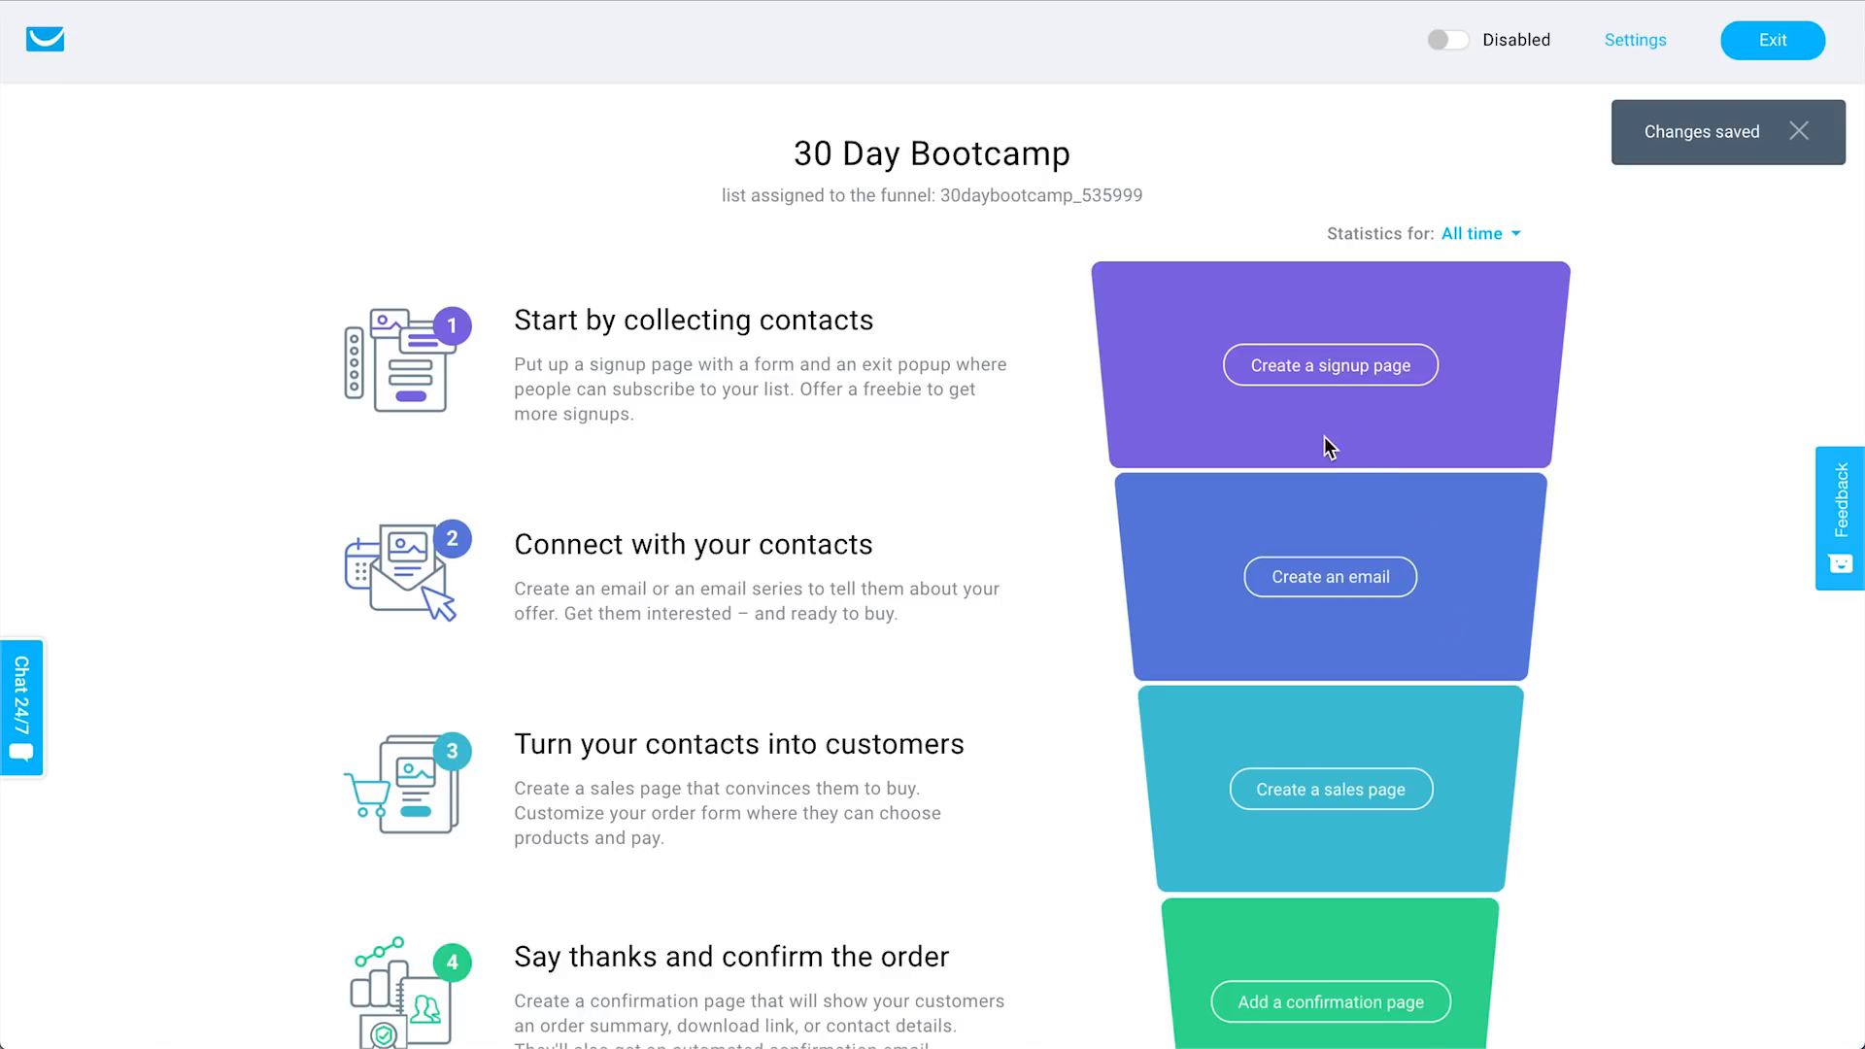
Start creating the funnel's signup page and select the Fitness program template for it.
scroll(1531, 917, "down", 3)
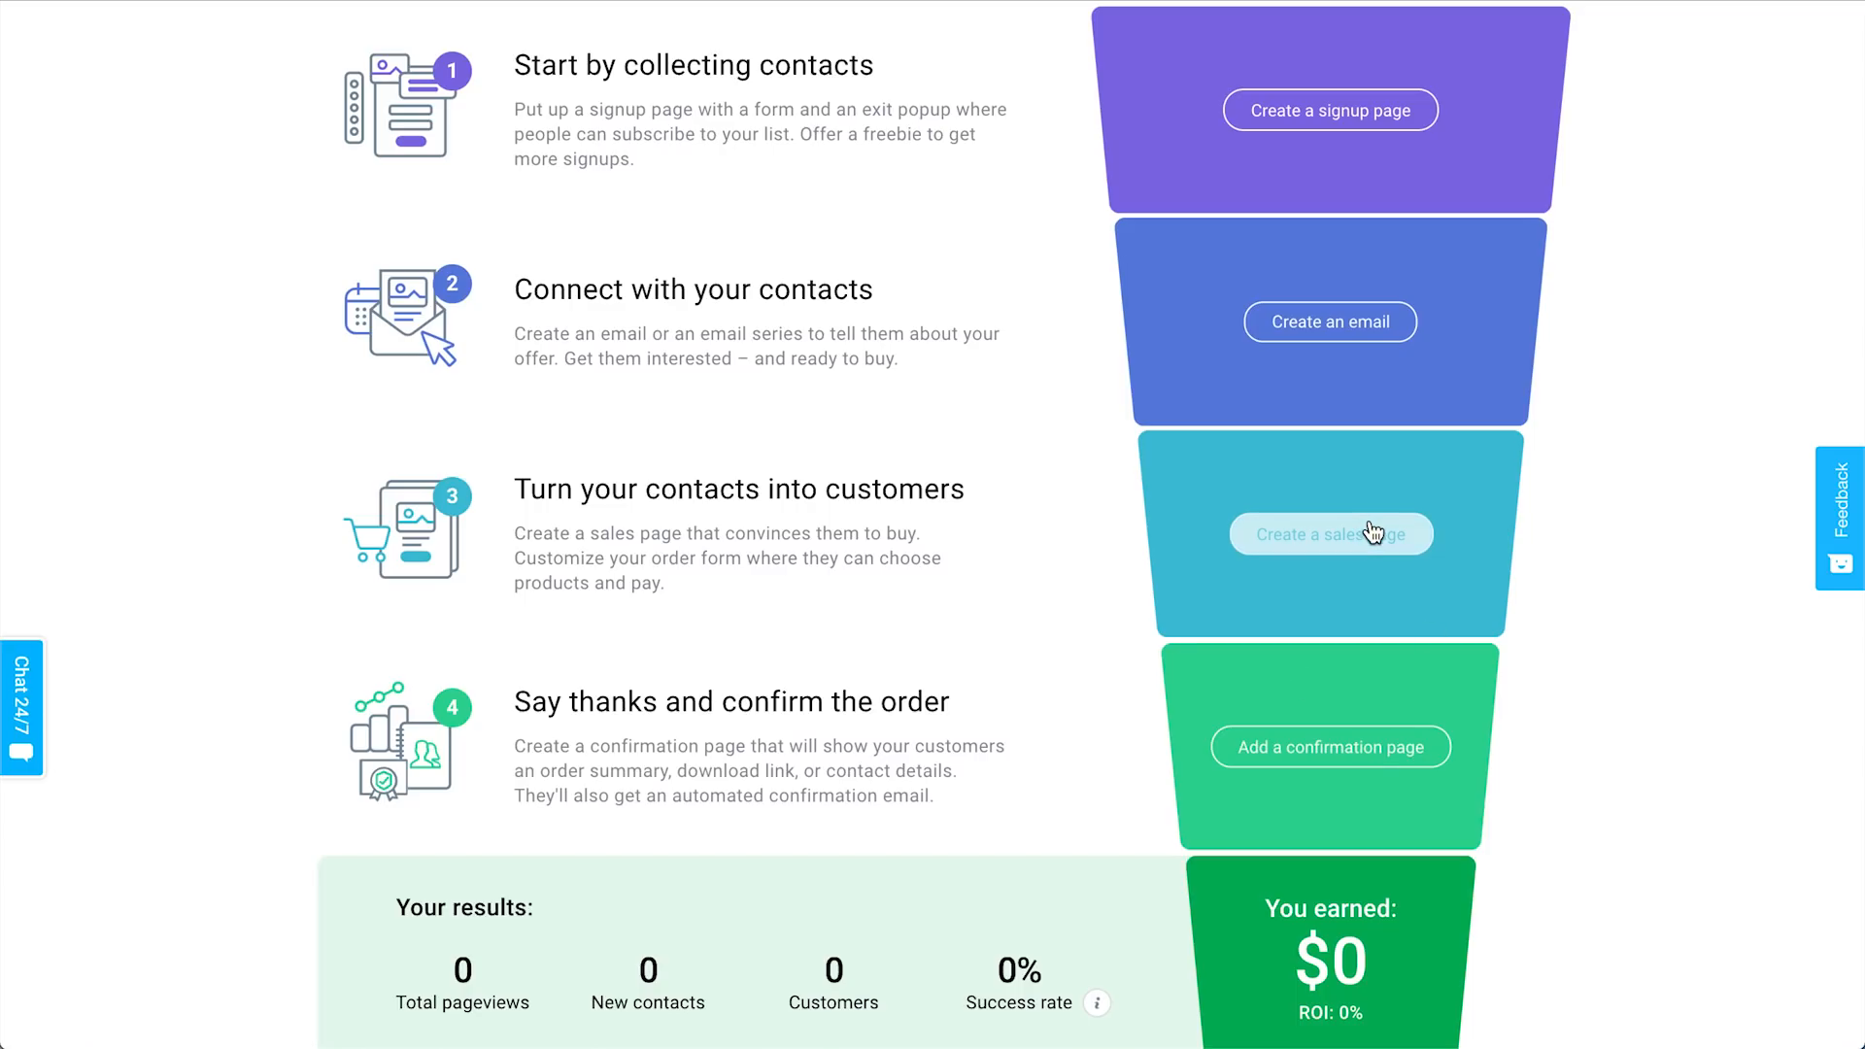
scroll(1534, 456, "up", 2)
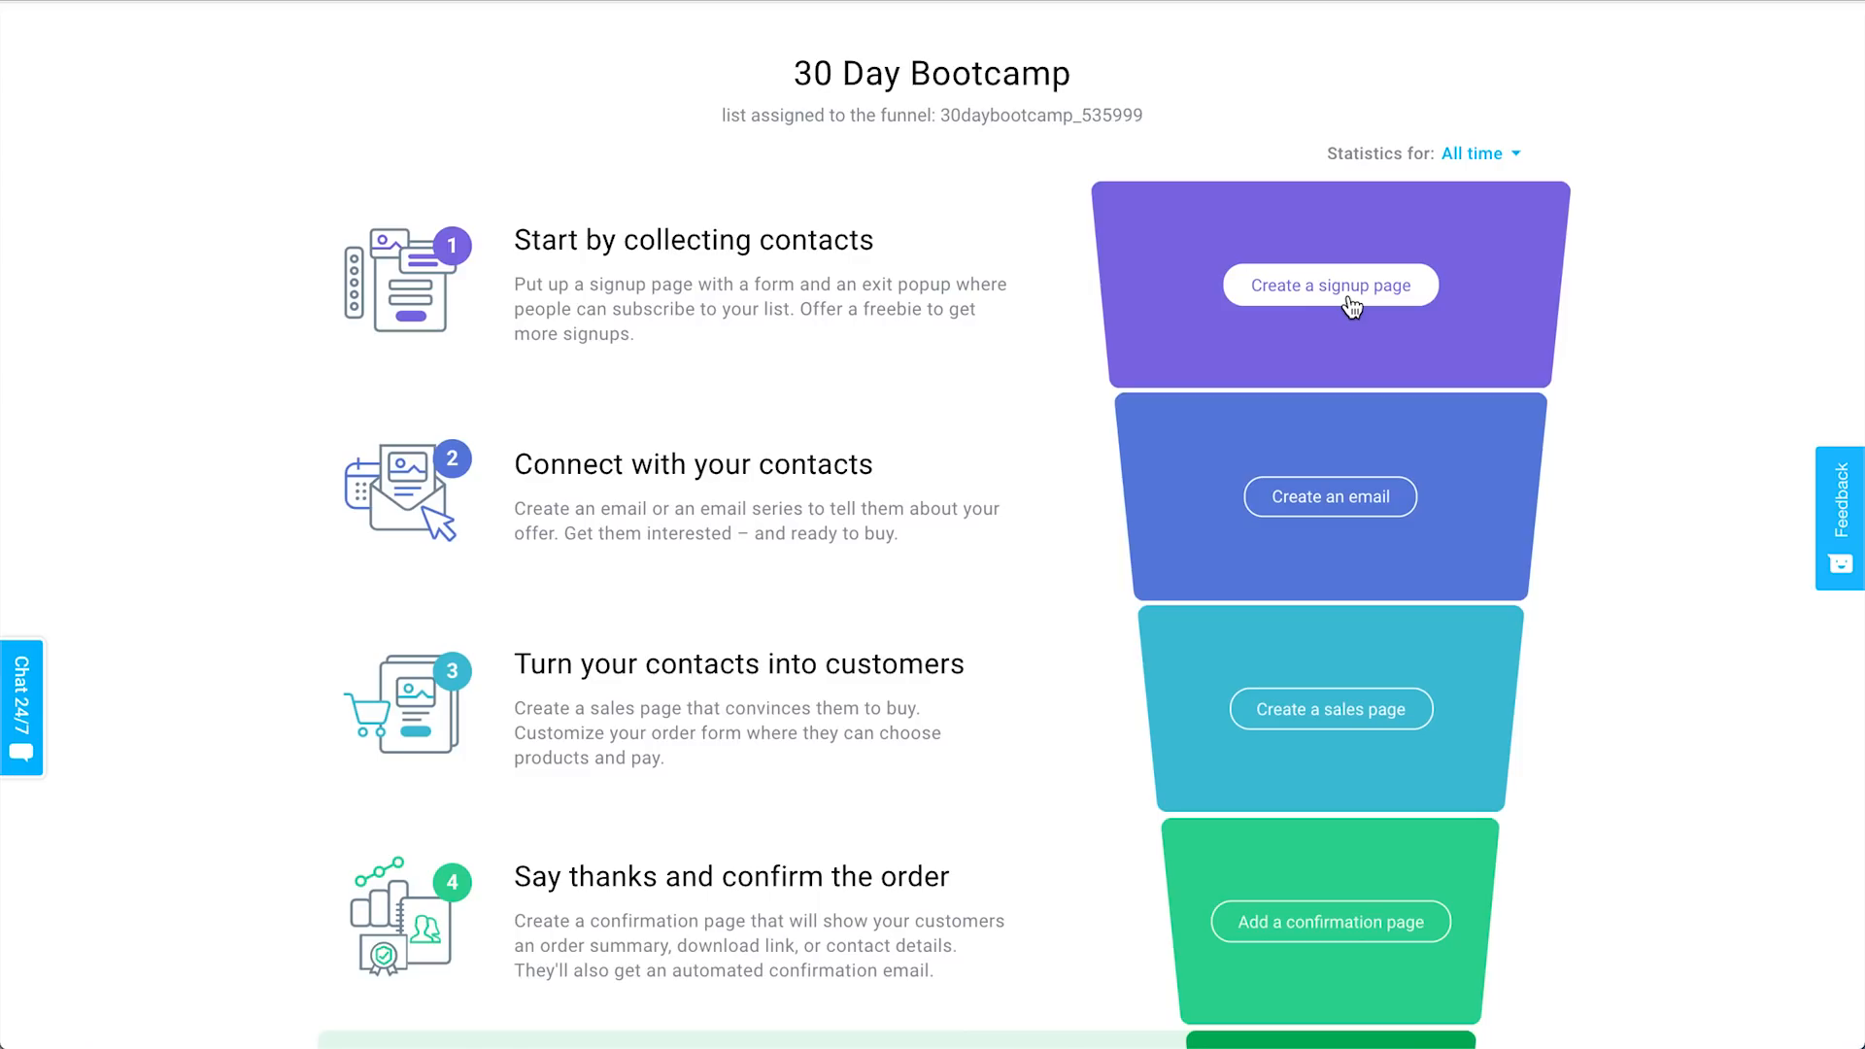
left_click(1348, 297)
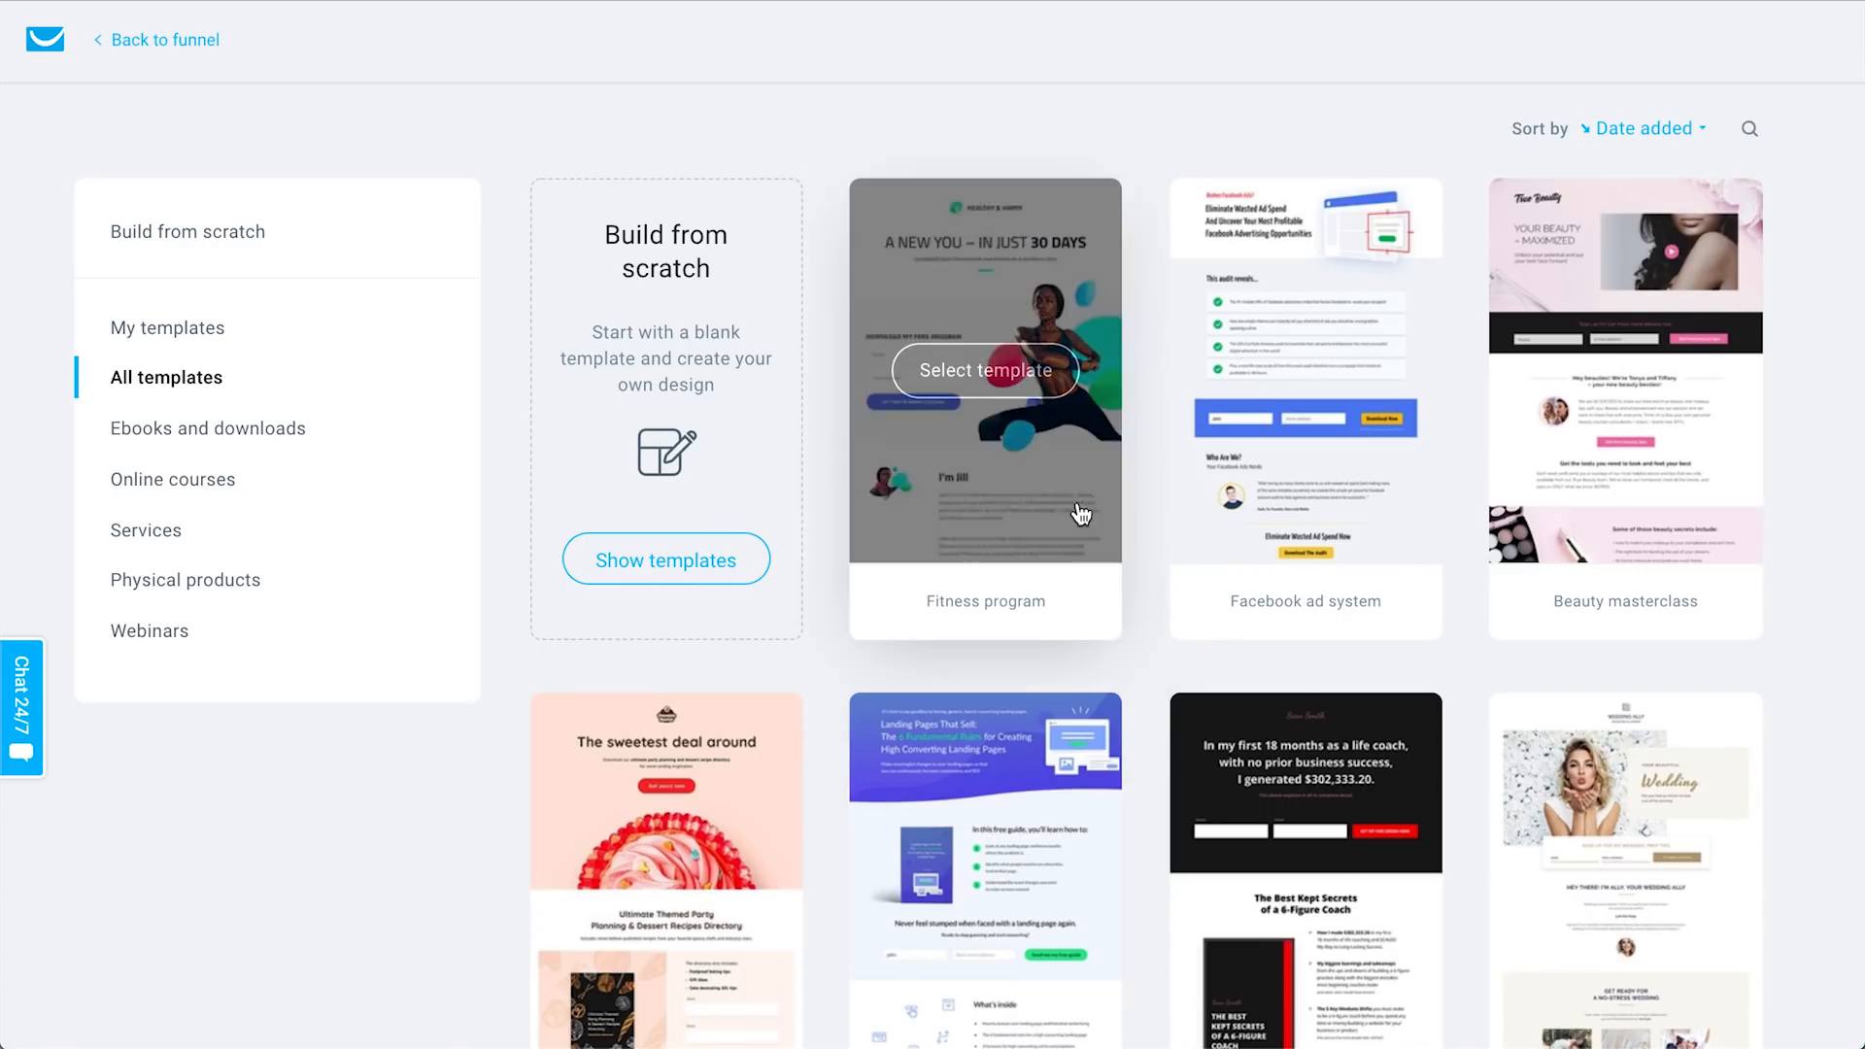
scroll(1078, 509, "down", 8)
scroll(1081, 515, "down", 5)
scroll(1081, 515, "up", 9)
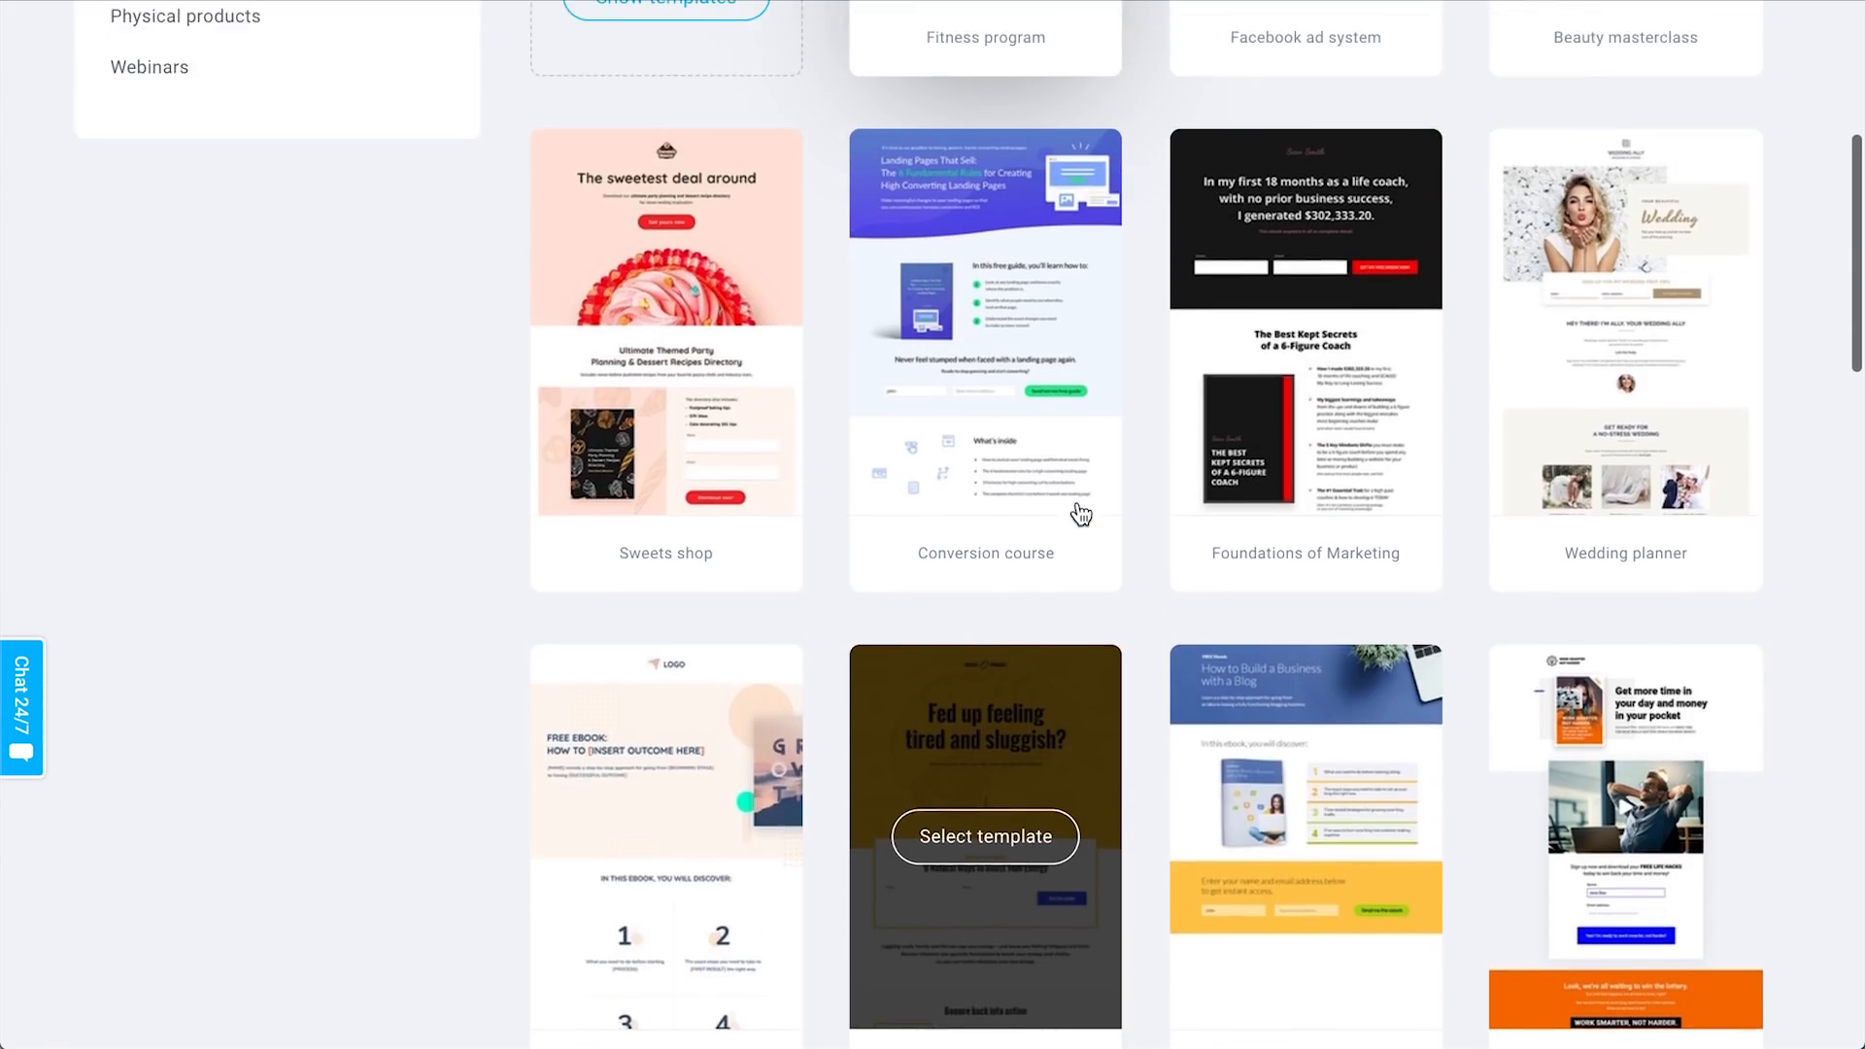
scroll(1080, 513, "up", 2)
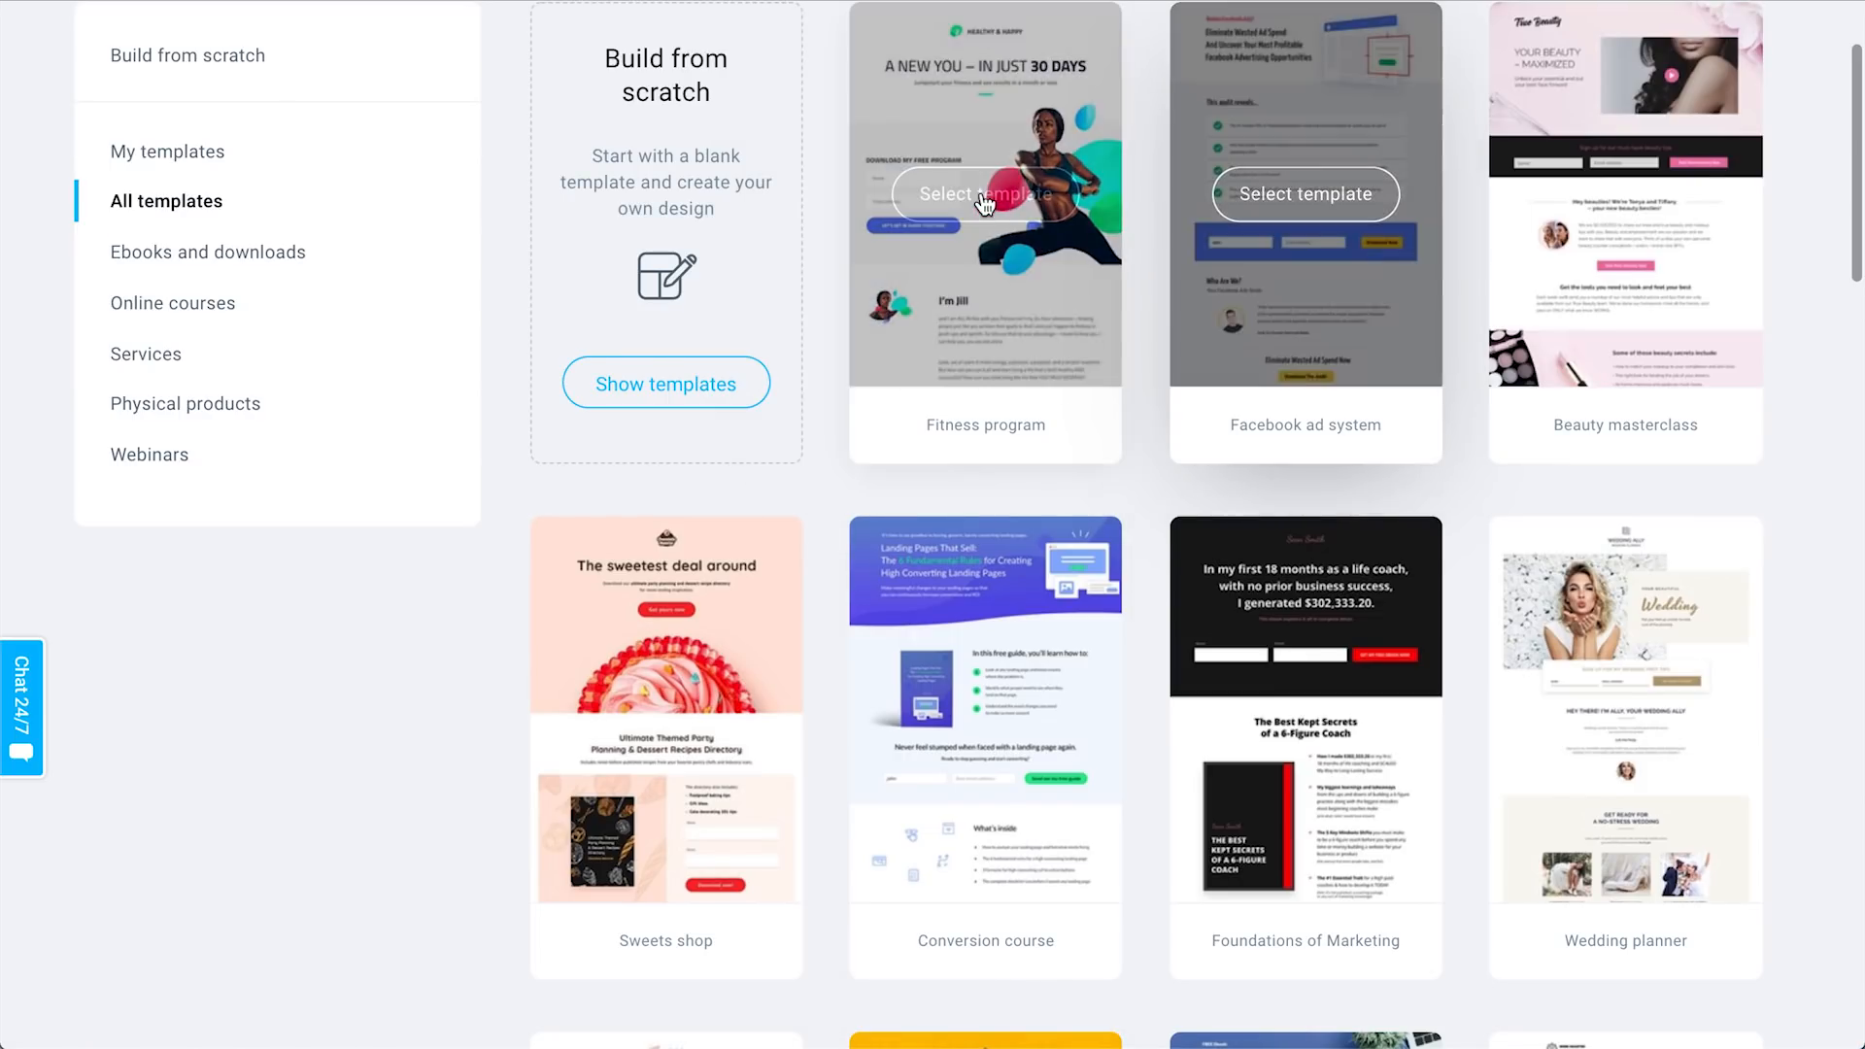
left_click(978, 216)
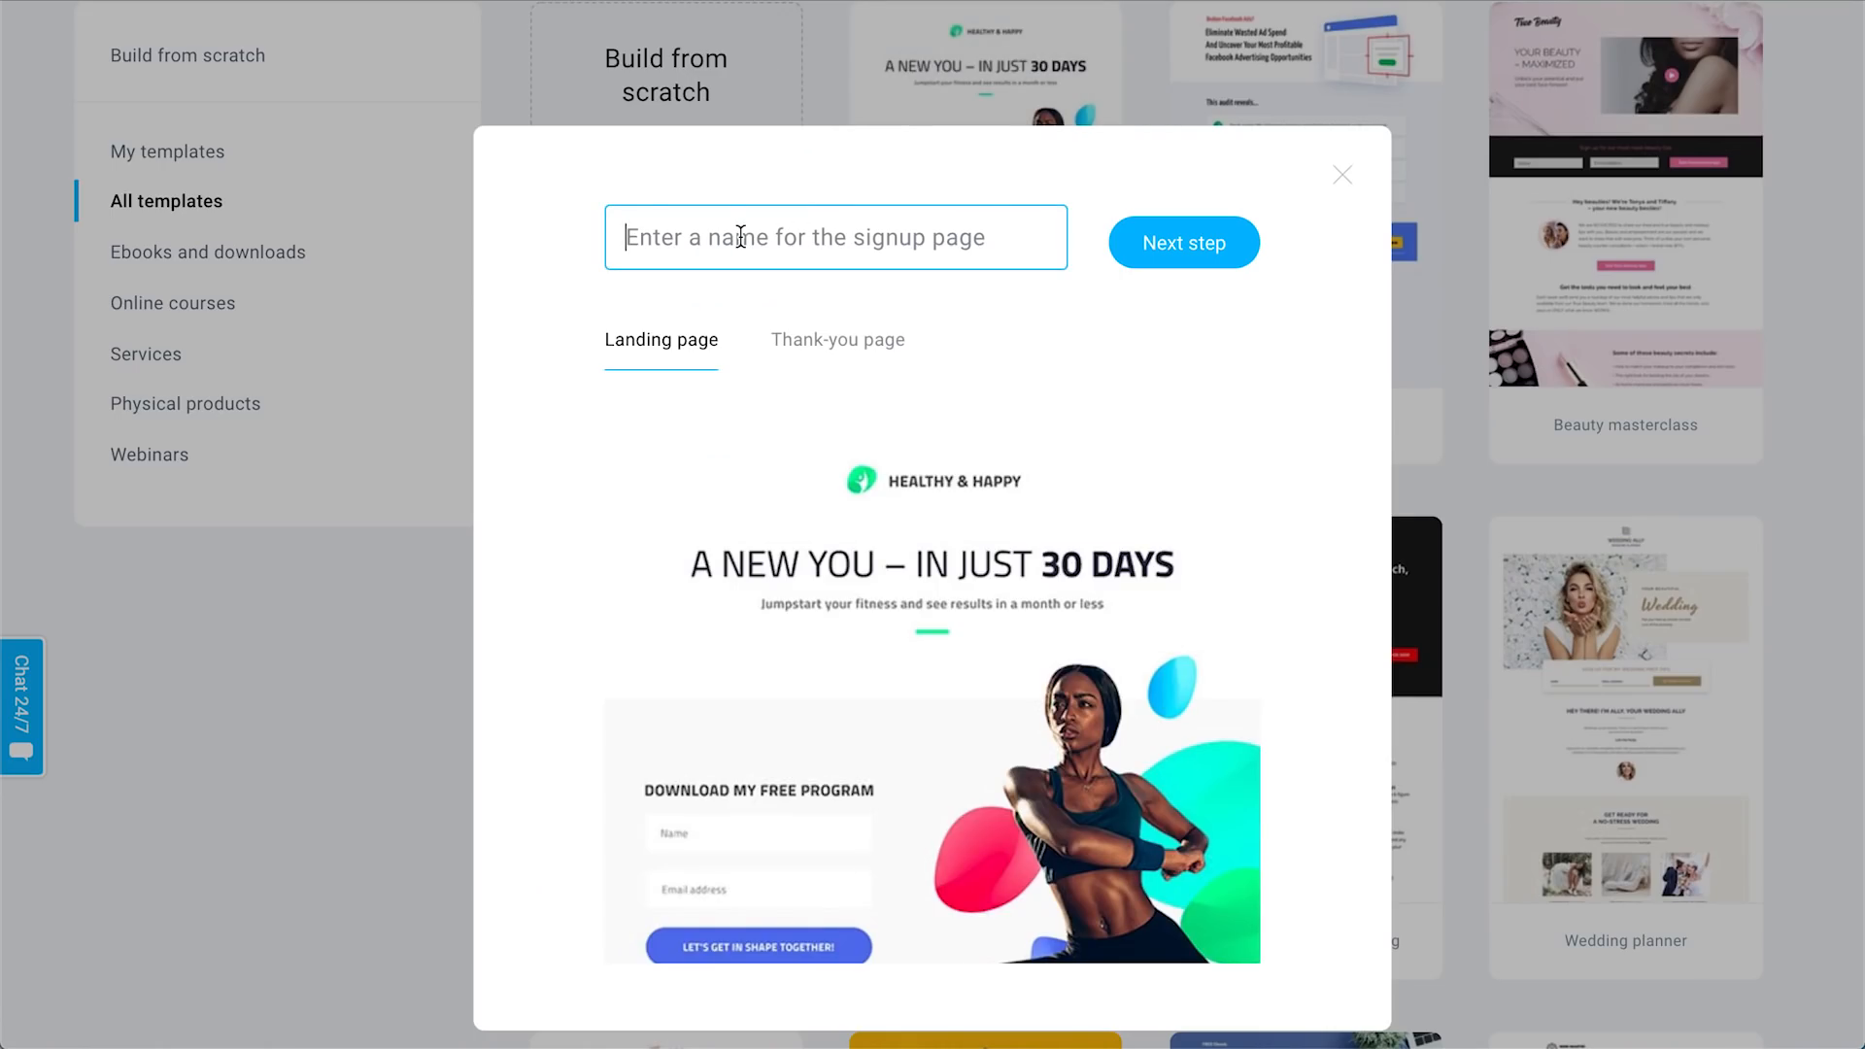
Name the signup page "Free workout download" and continue to the page editor.
type("Free workout do")
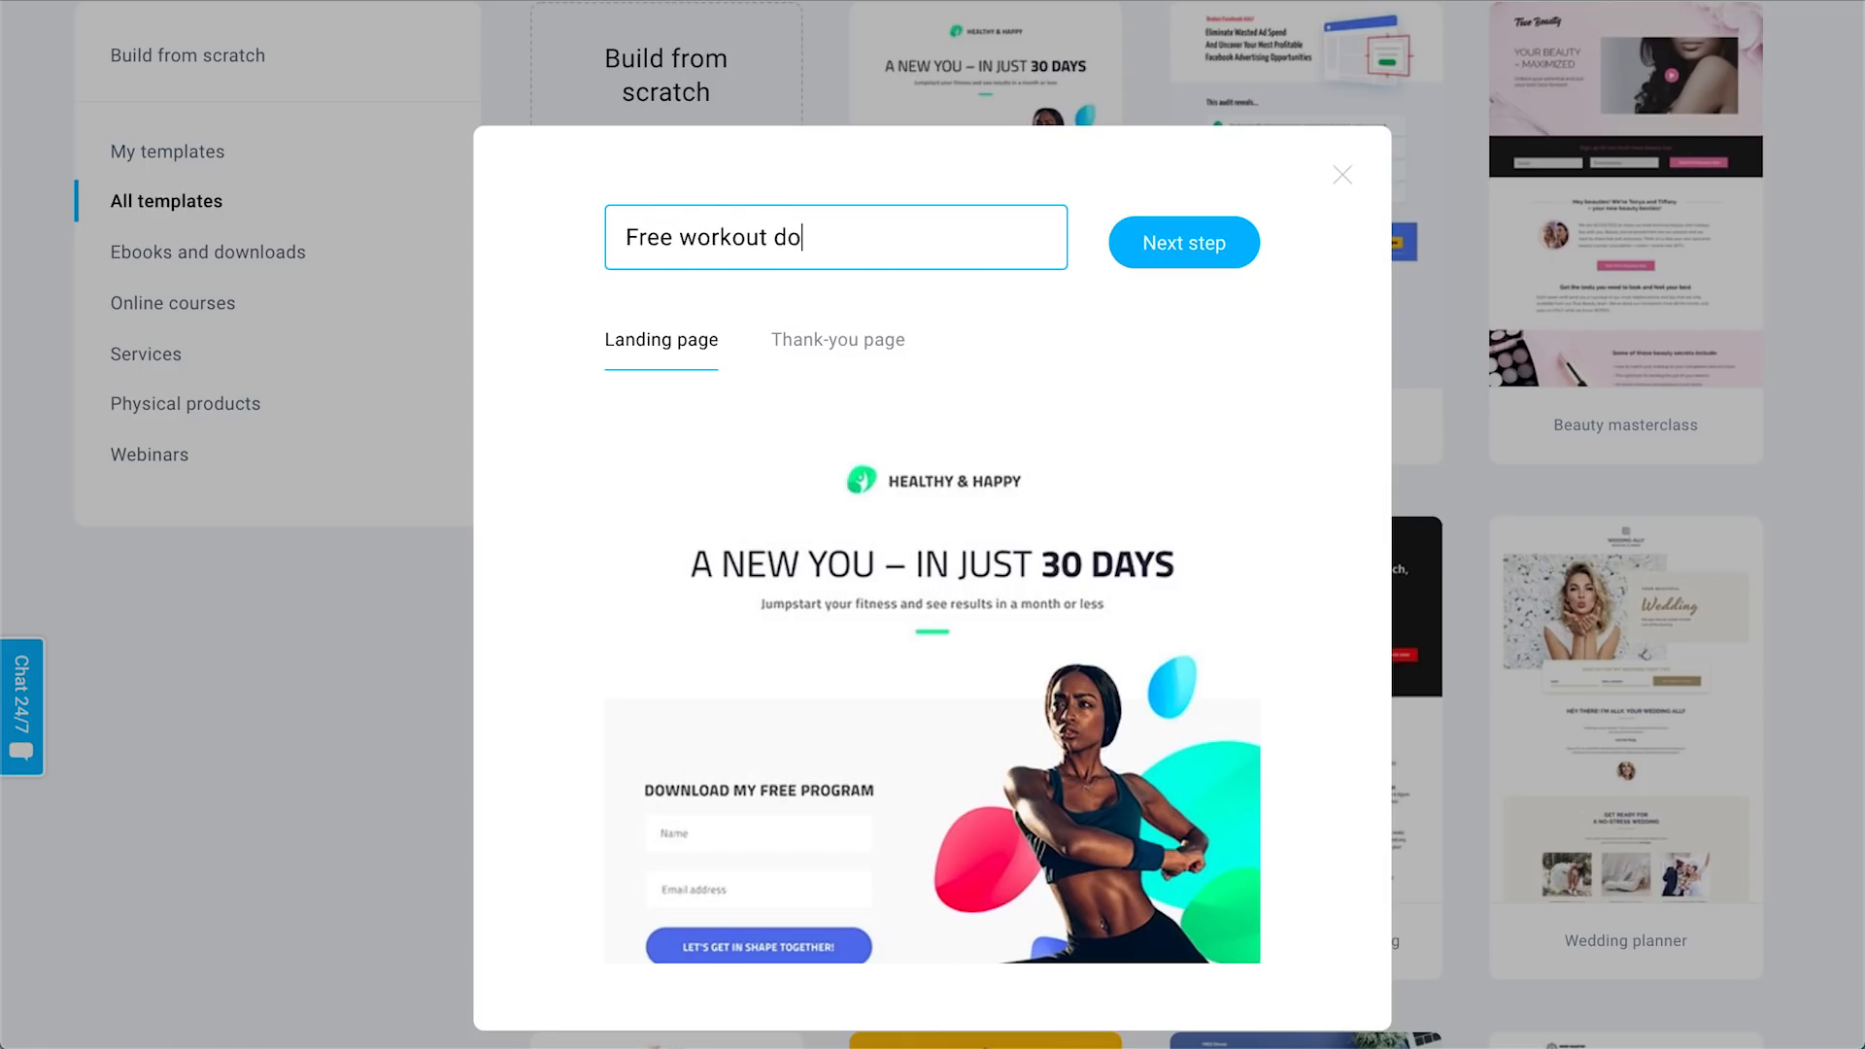
type("wnload")
left_click(1173, 242)
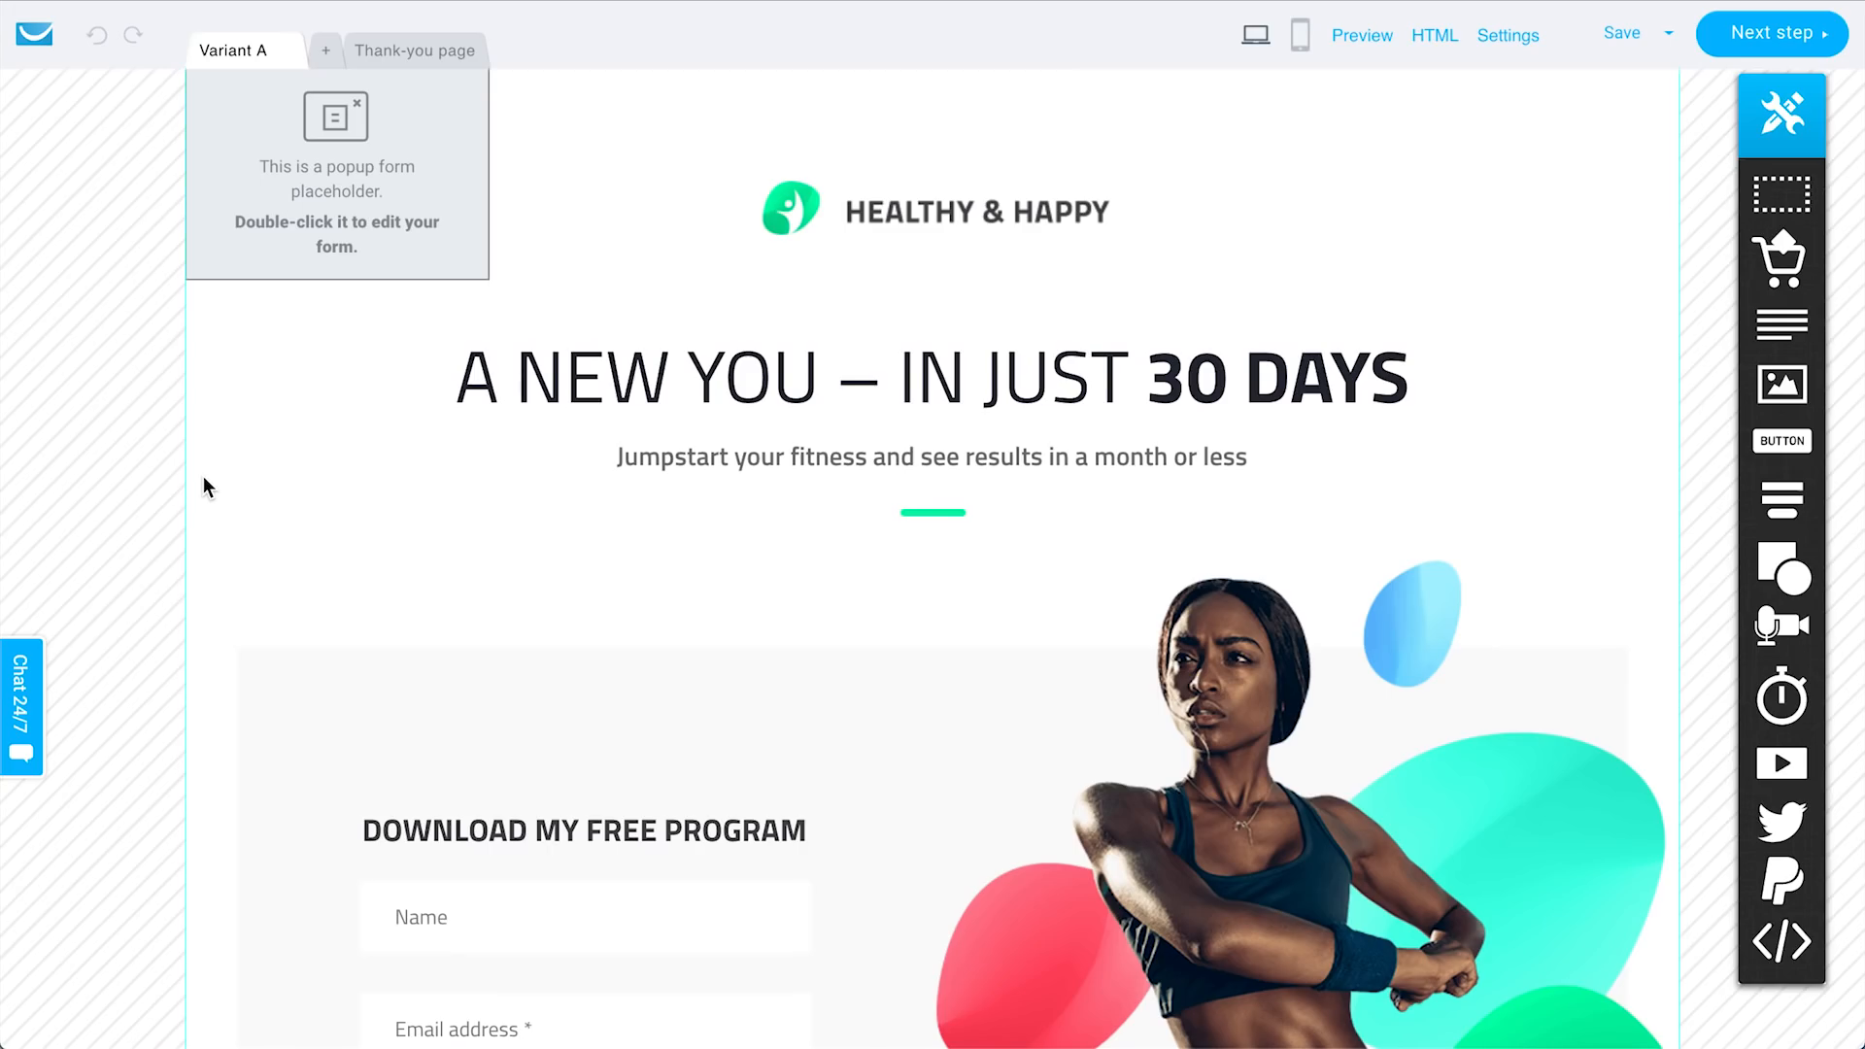
Review the whole signup page template from its header to the final download form and return to its start.
scroll(799, 566, "down", 5)
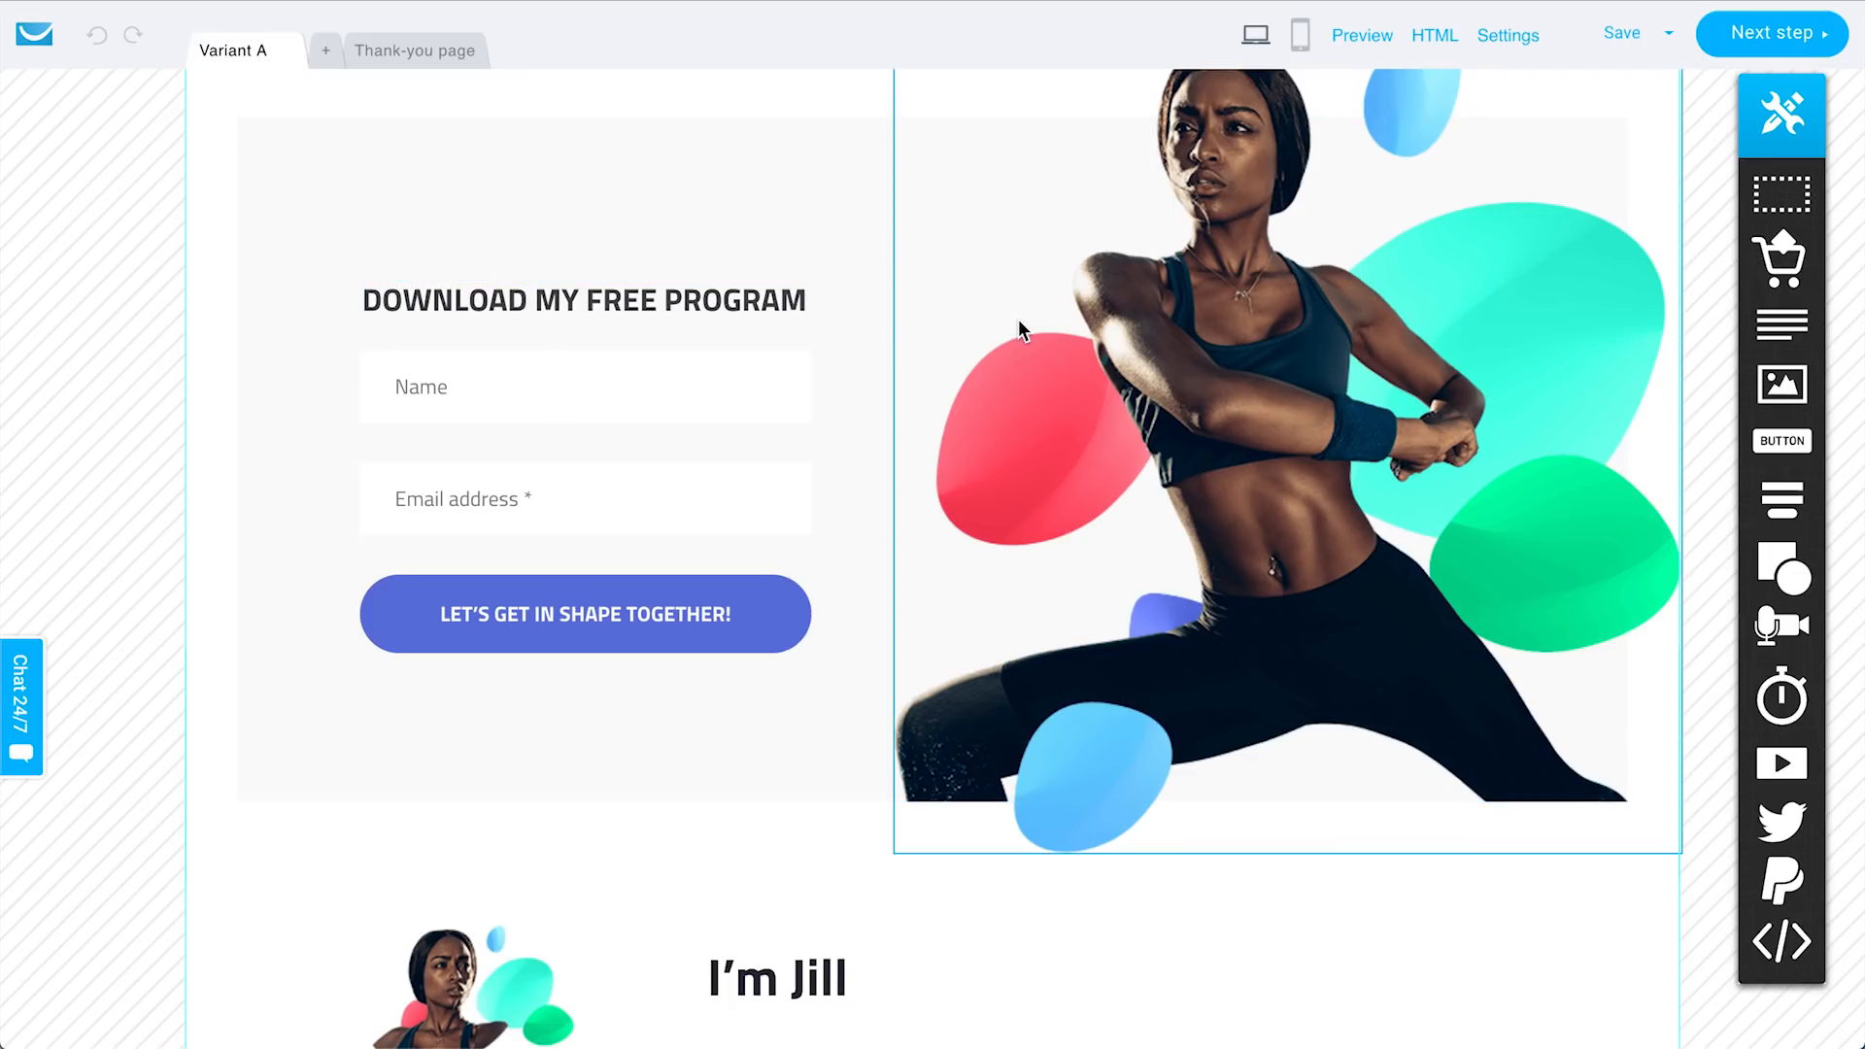
scroll(1018, 320, "down", 6)
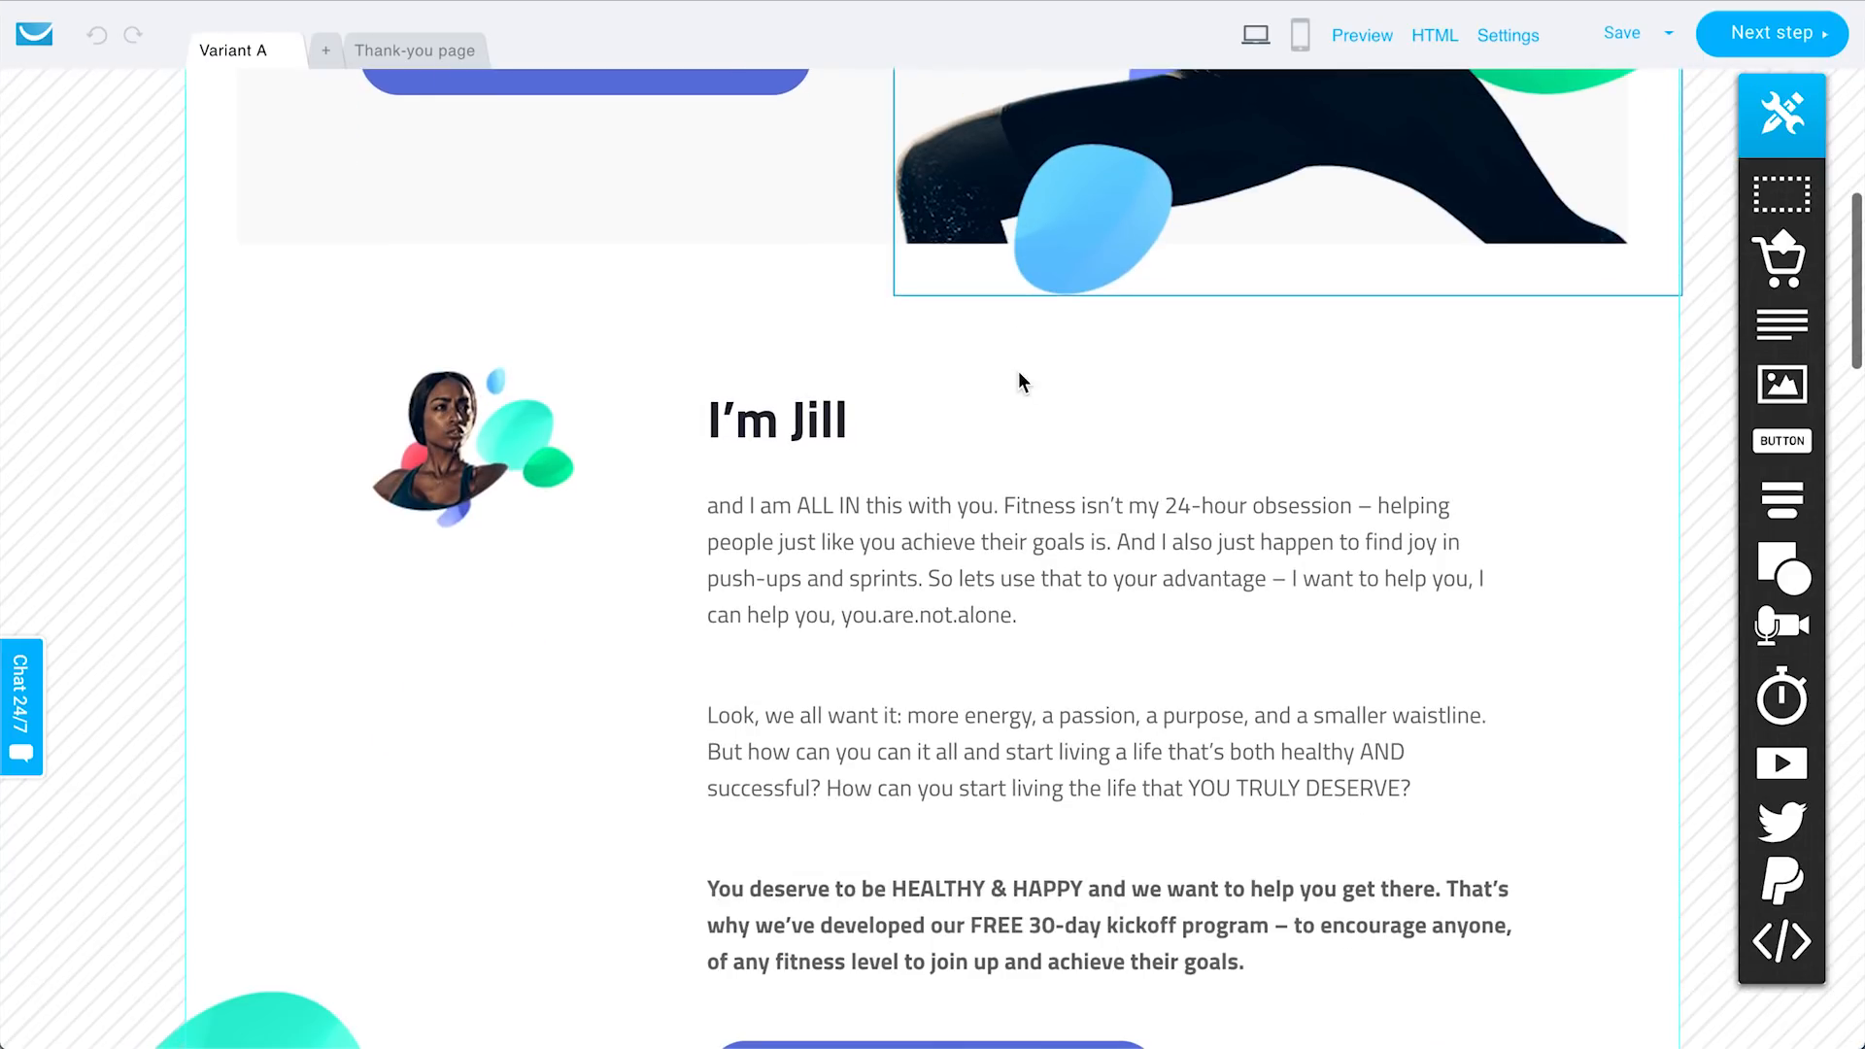
scroll(1075, 678, "down", 7)
scroll(1075, 678, "down", 20)
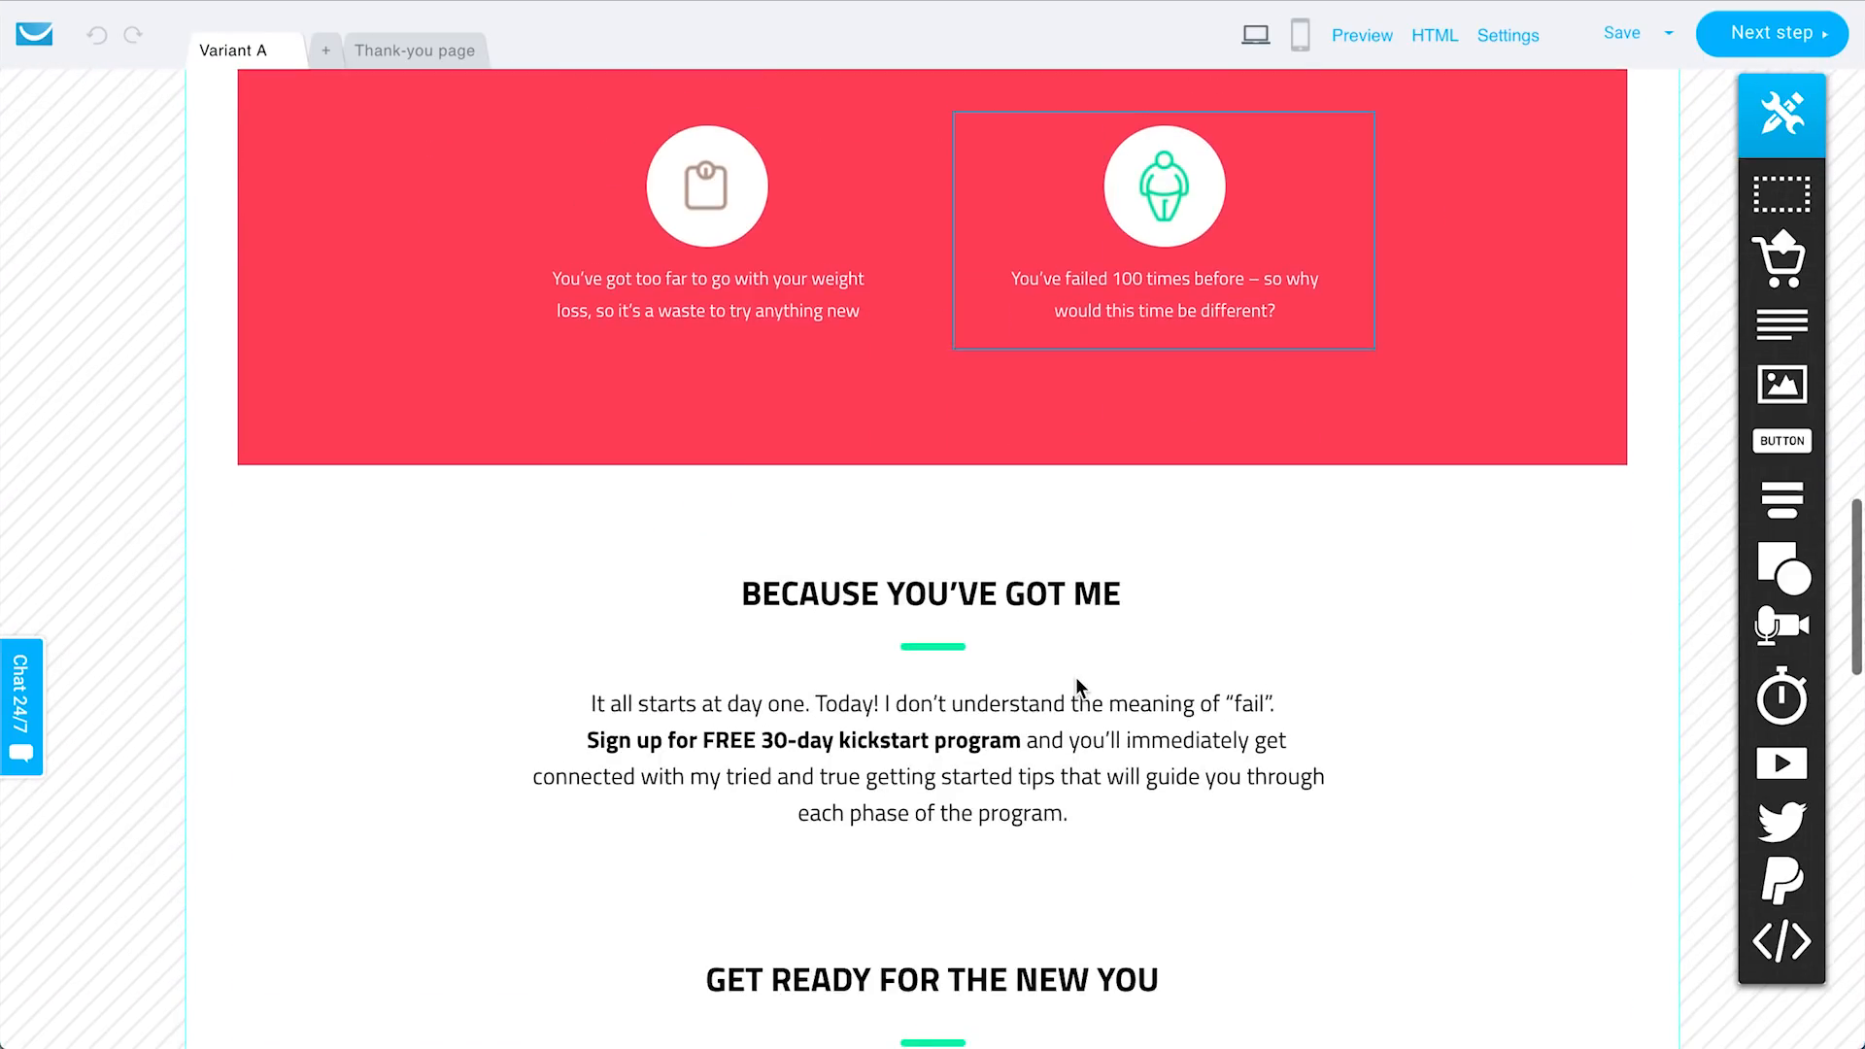
scroll(1076, 678, "down", 11)
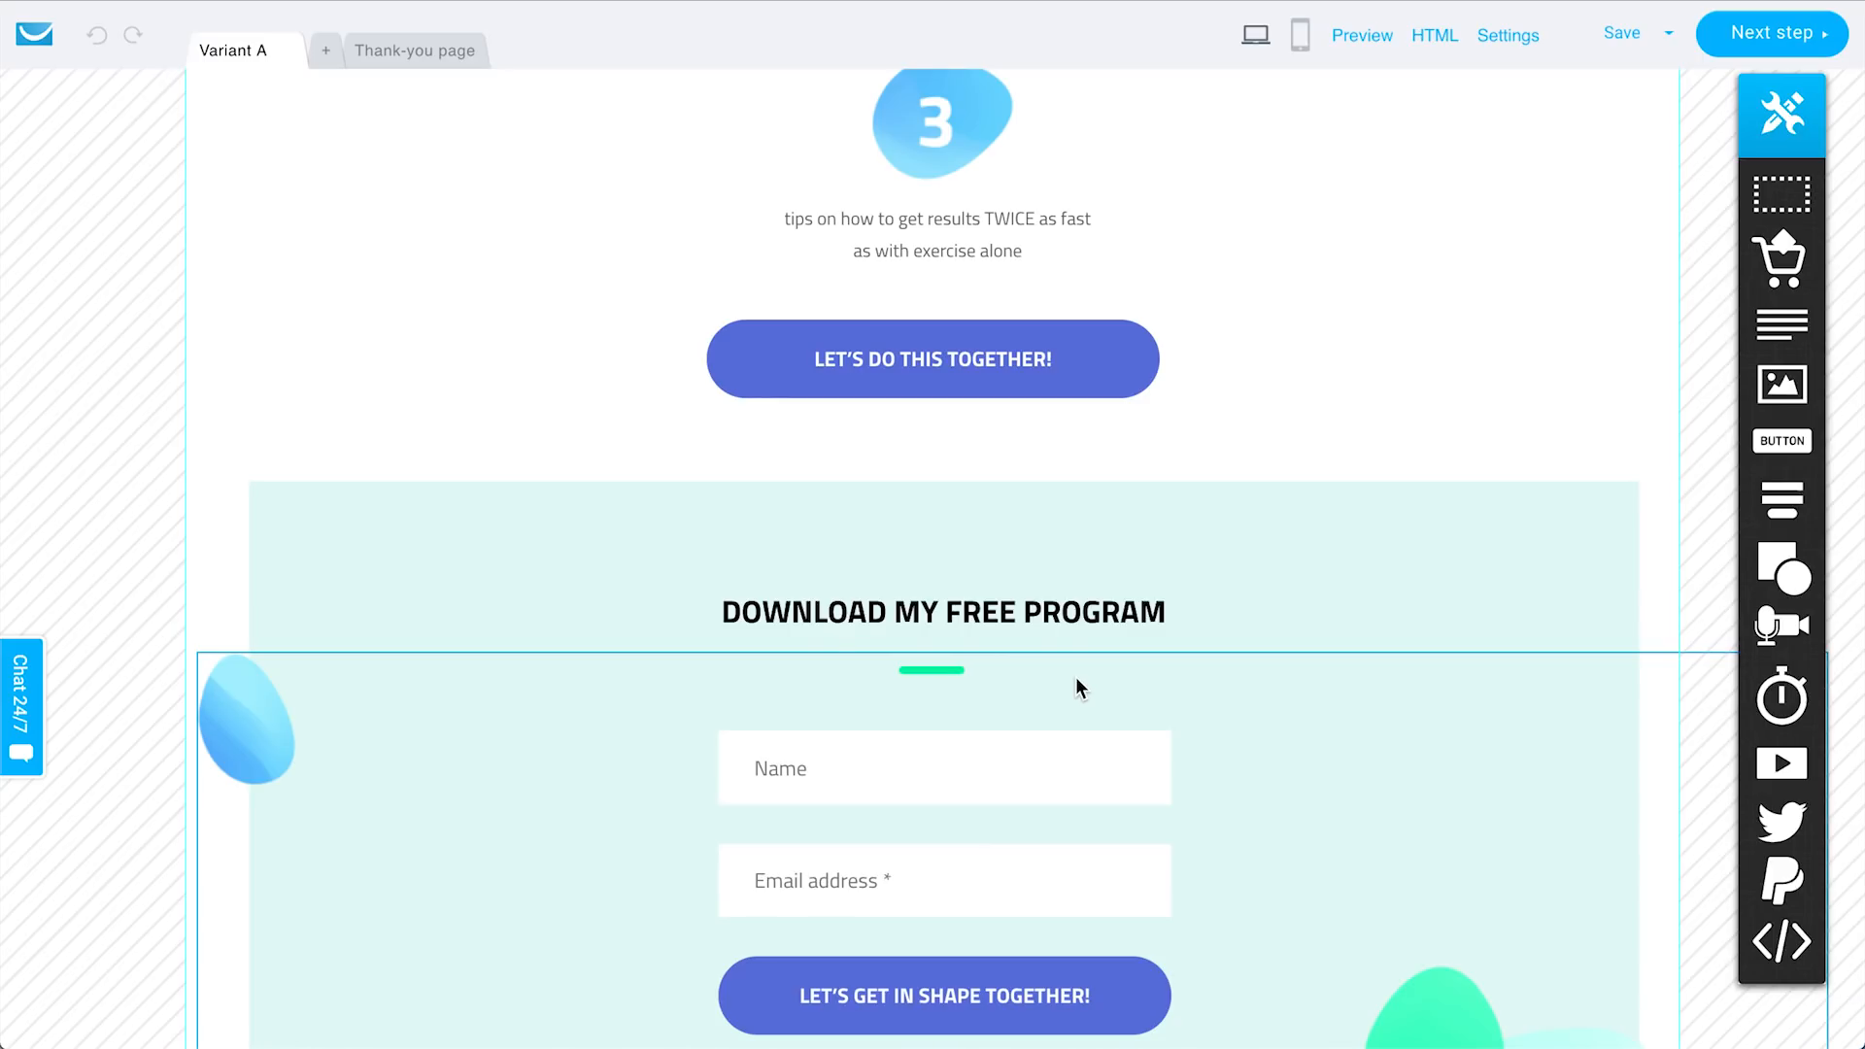
scroll(1076, 678, "down", 3)
scroll(1075, 678, "up", 13)
scroll(1076, 678, "up", 20)
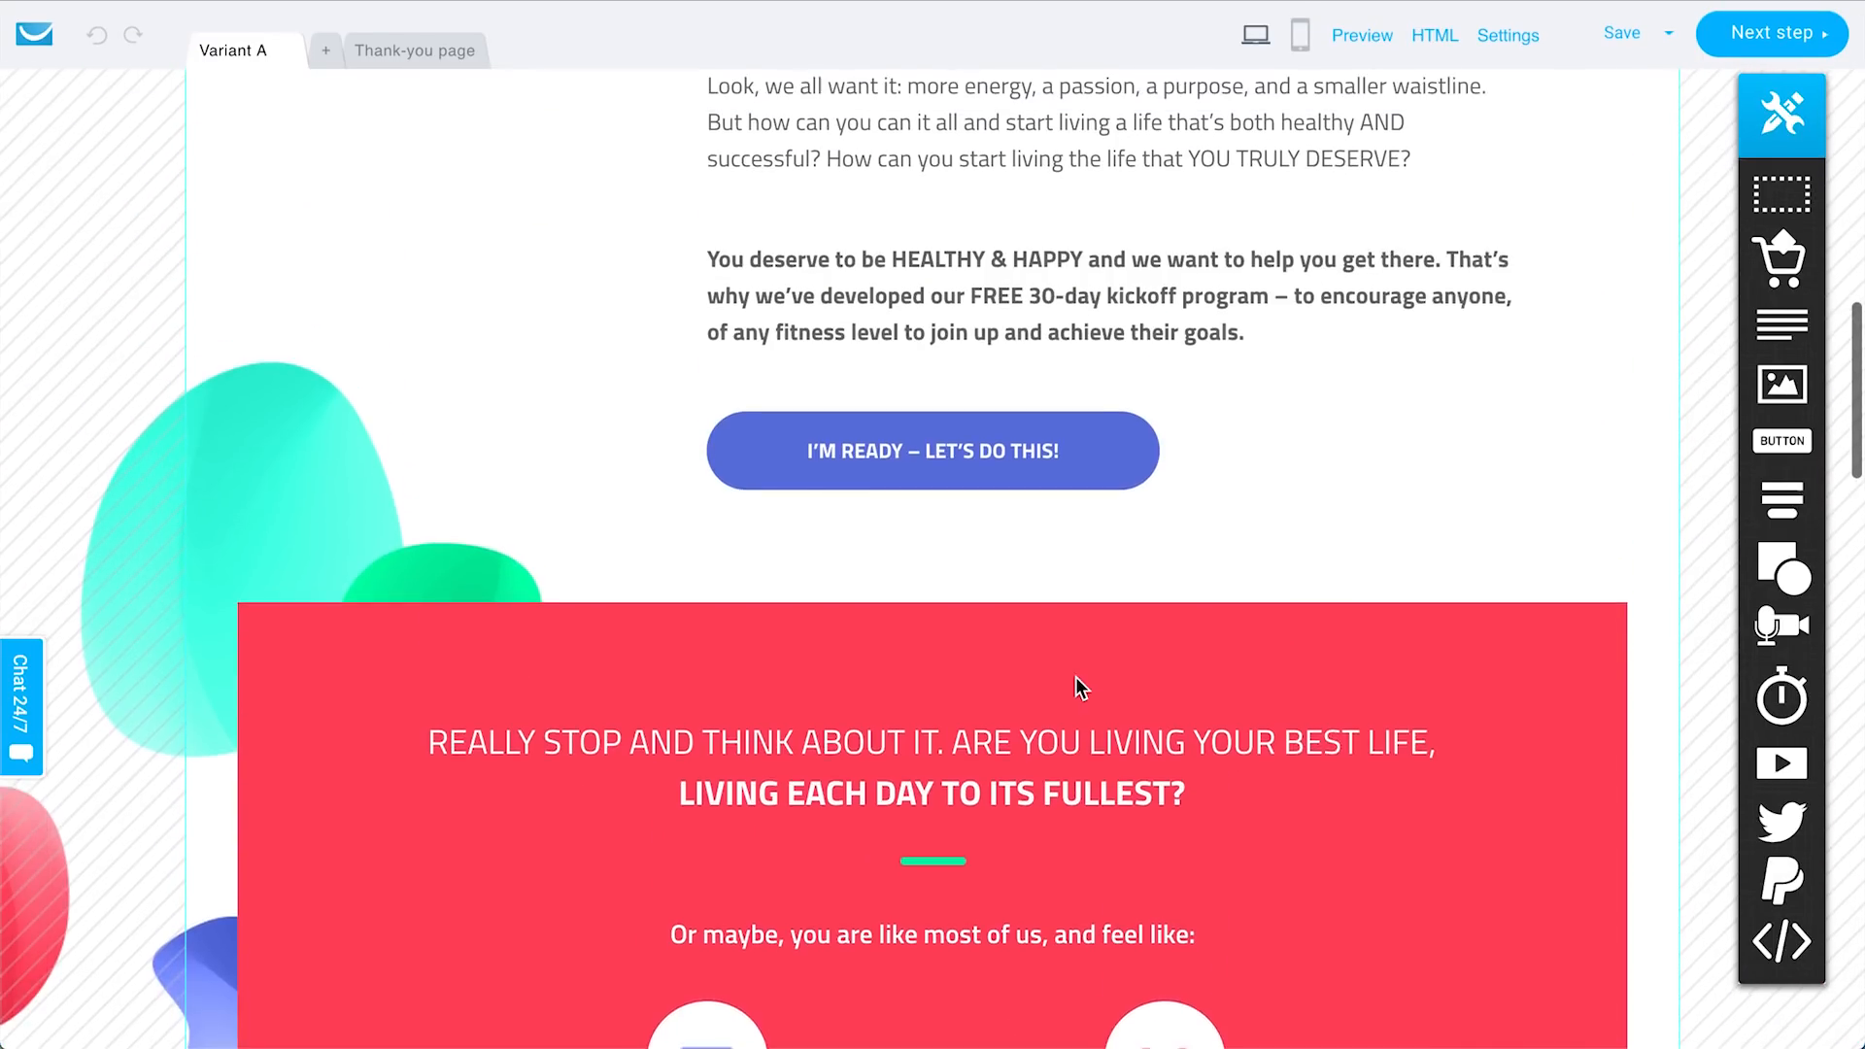
scroll(1075, 678, "up", 8)
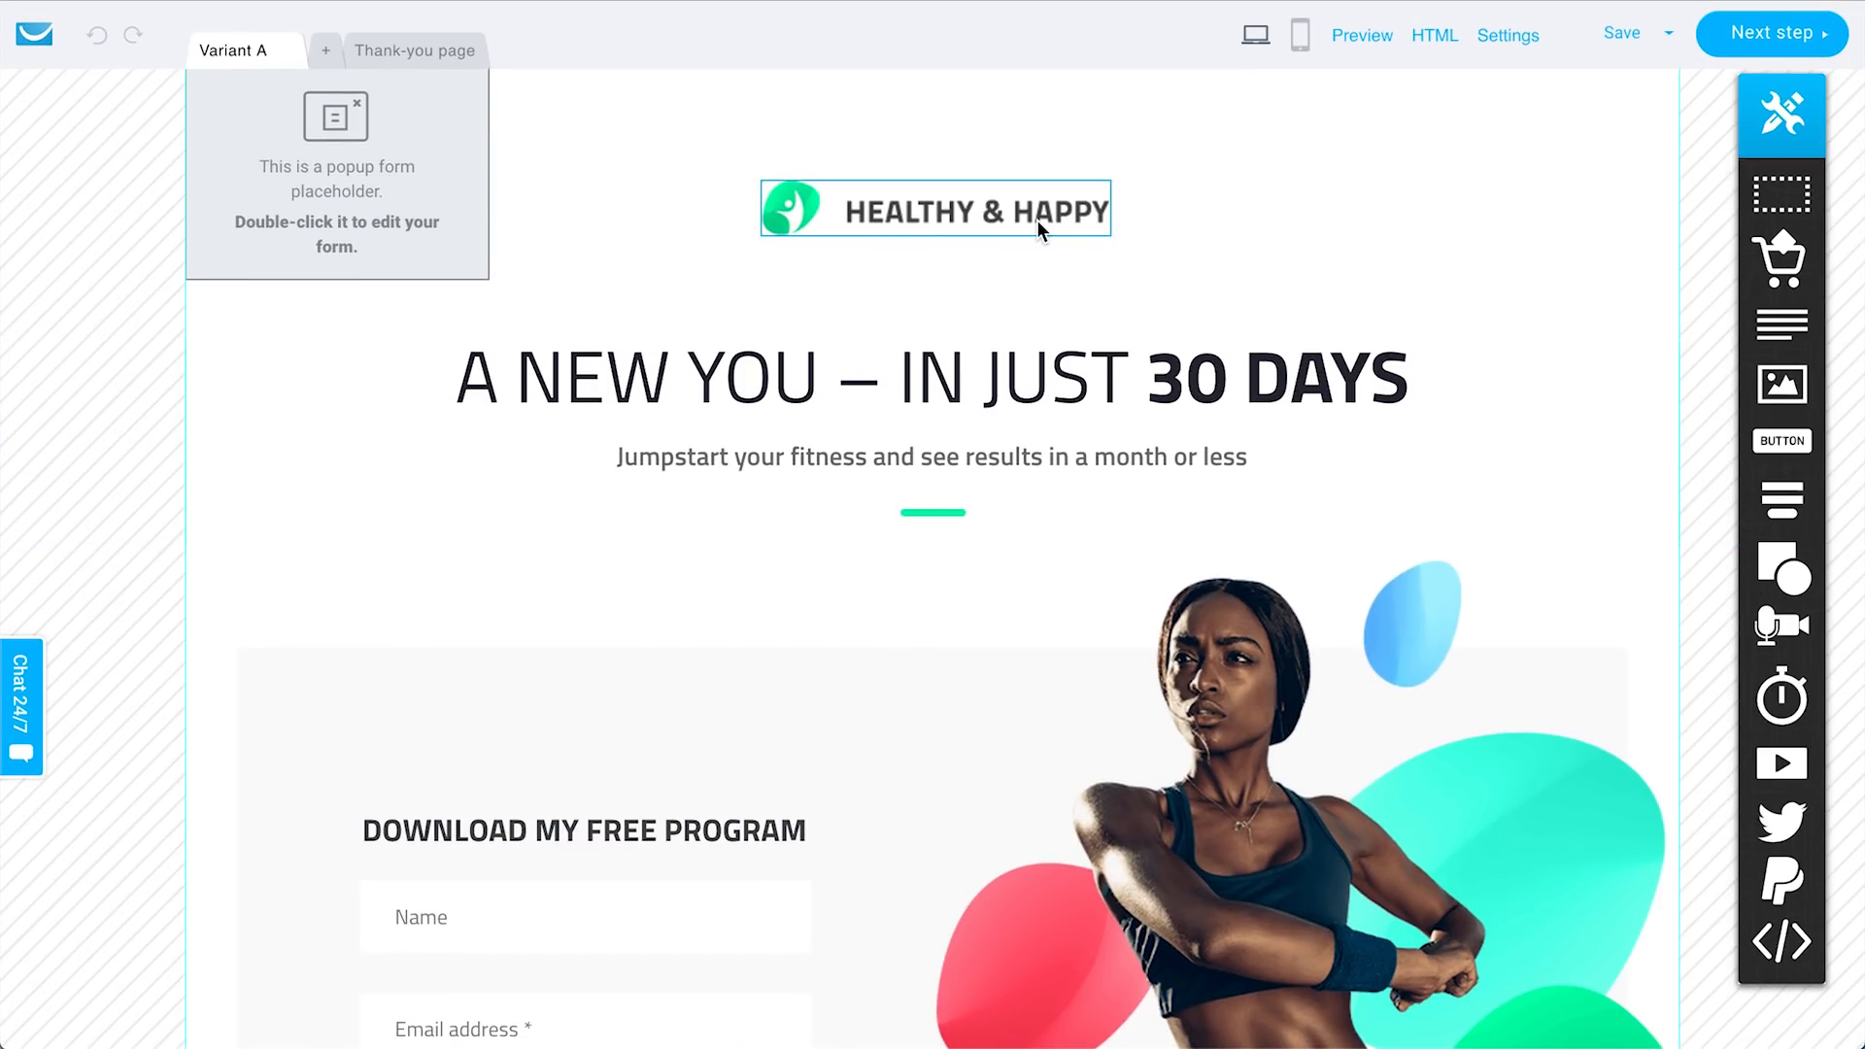
Inspect the editable elements of the signup page: the logo, headline, main image and signup form.
left_click(1035, 219)
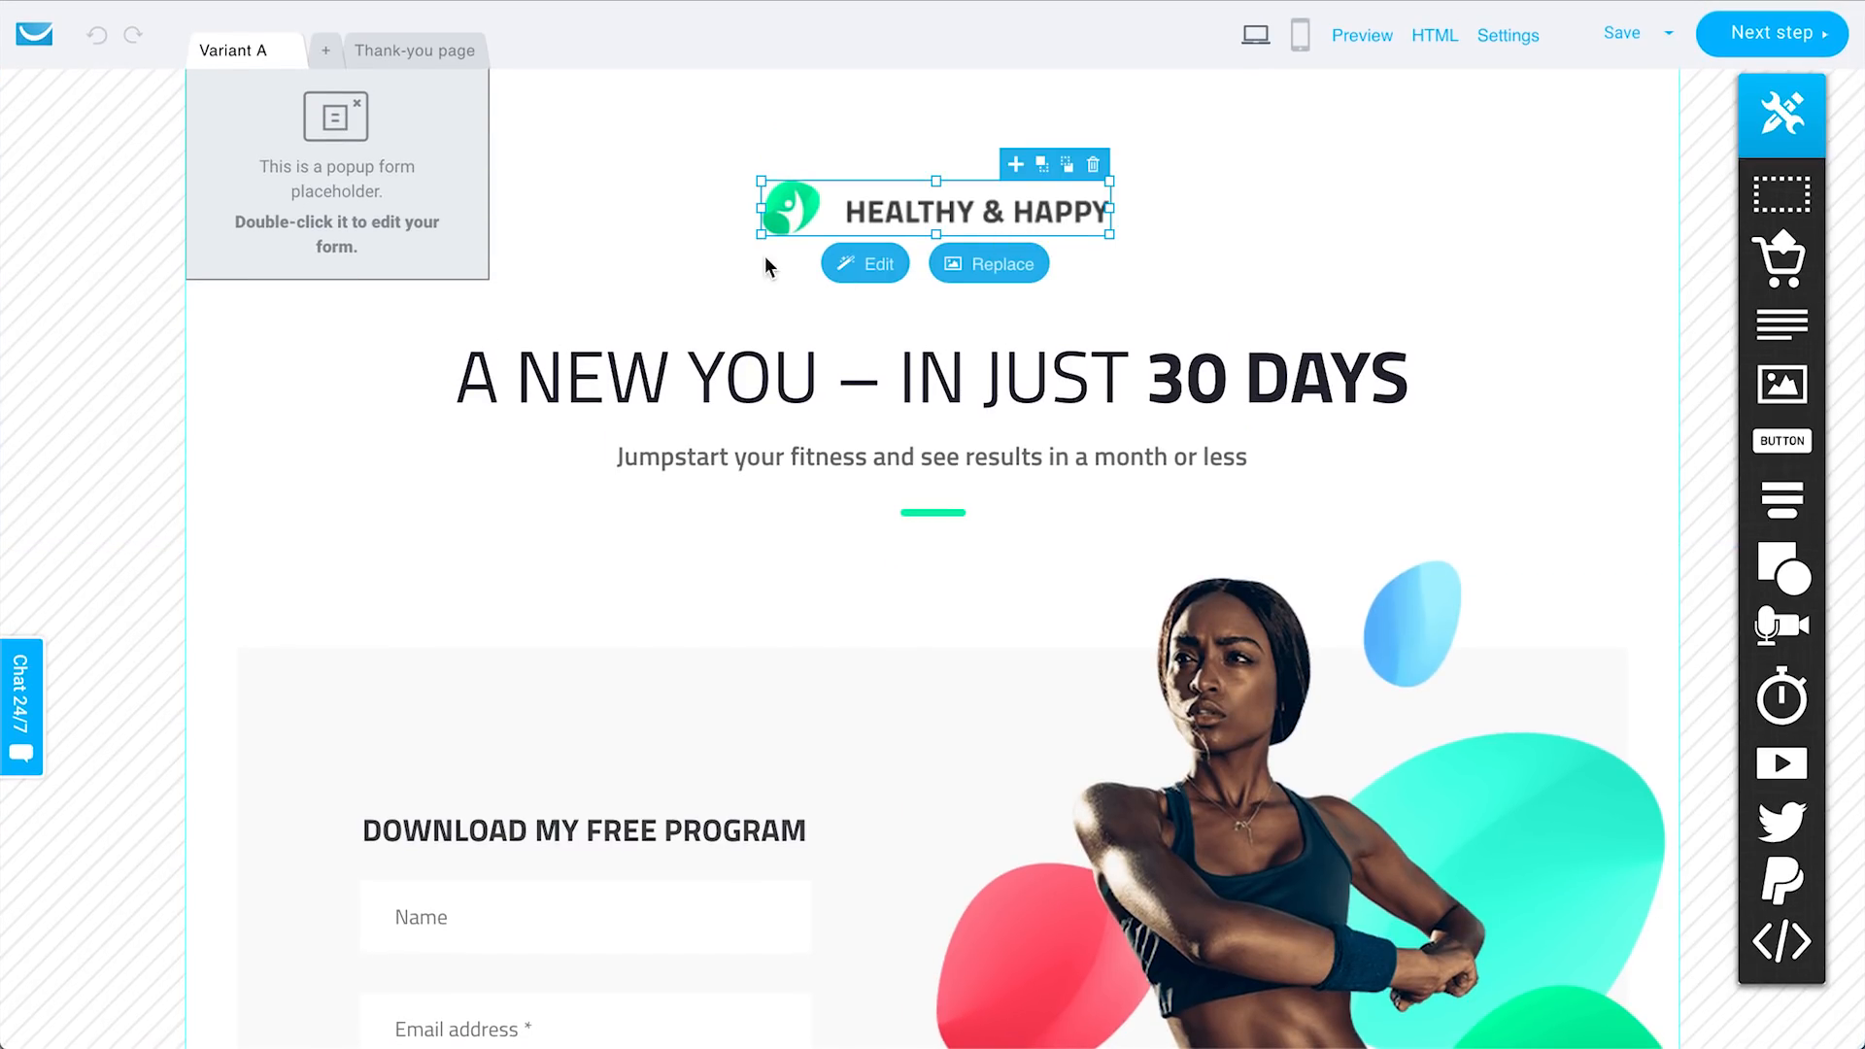
left_click(716, 393)
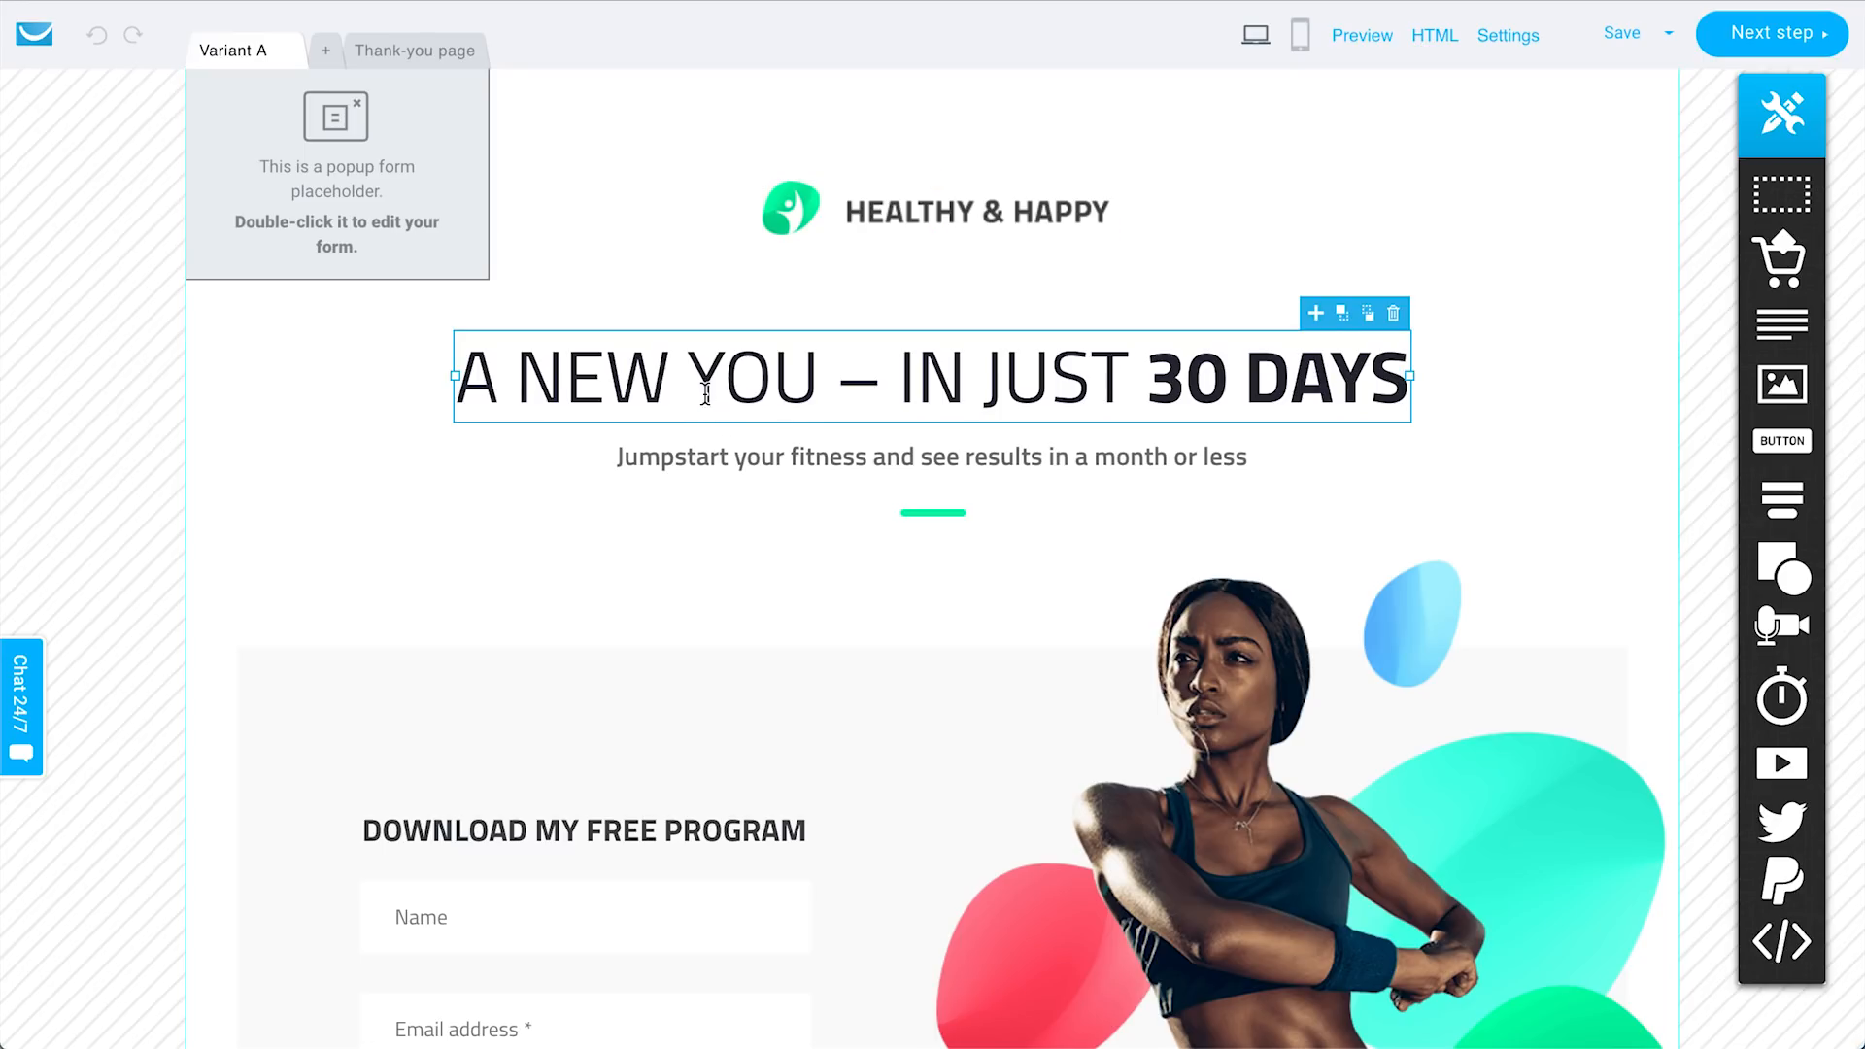
double_click(706, 393)
left_click(1308, 658)
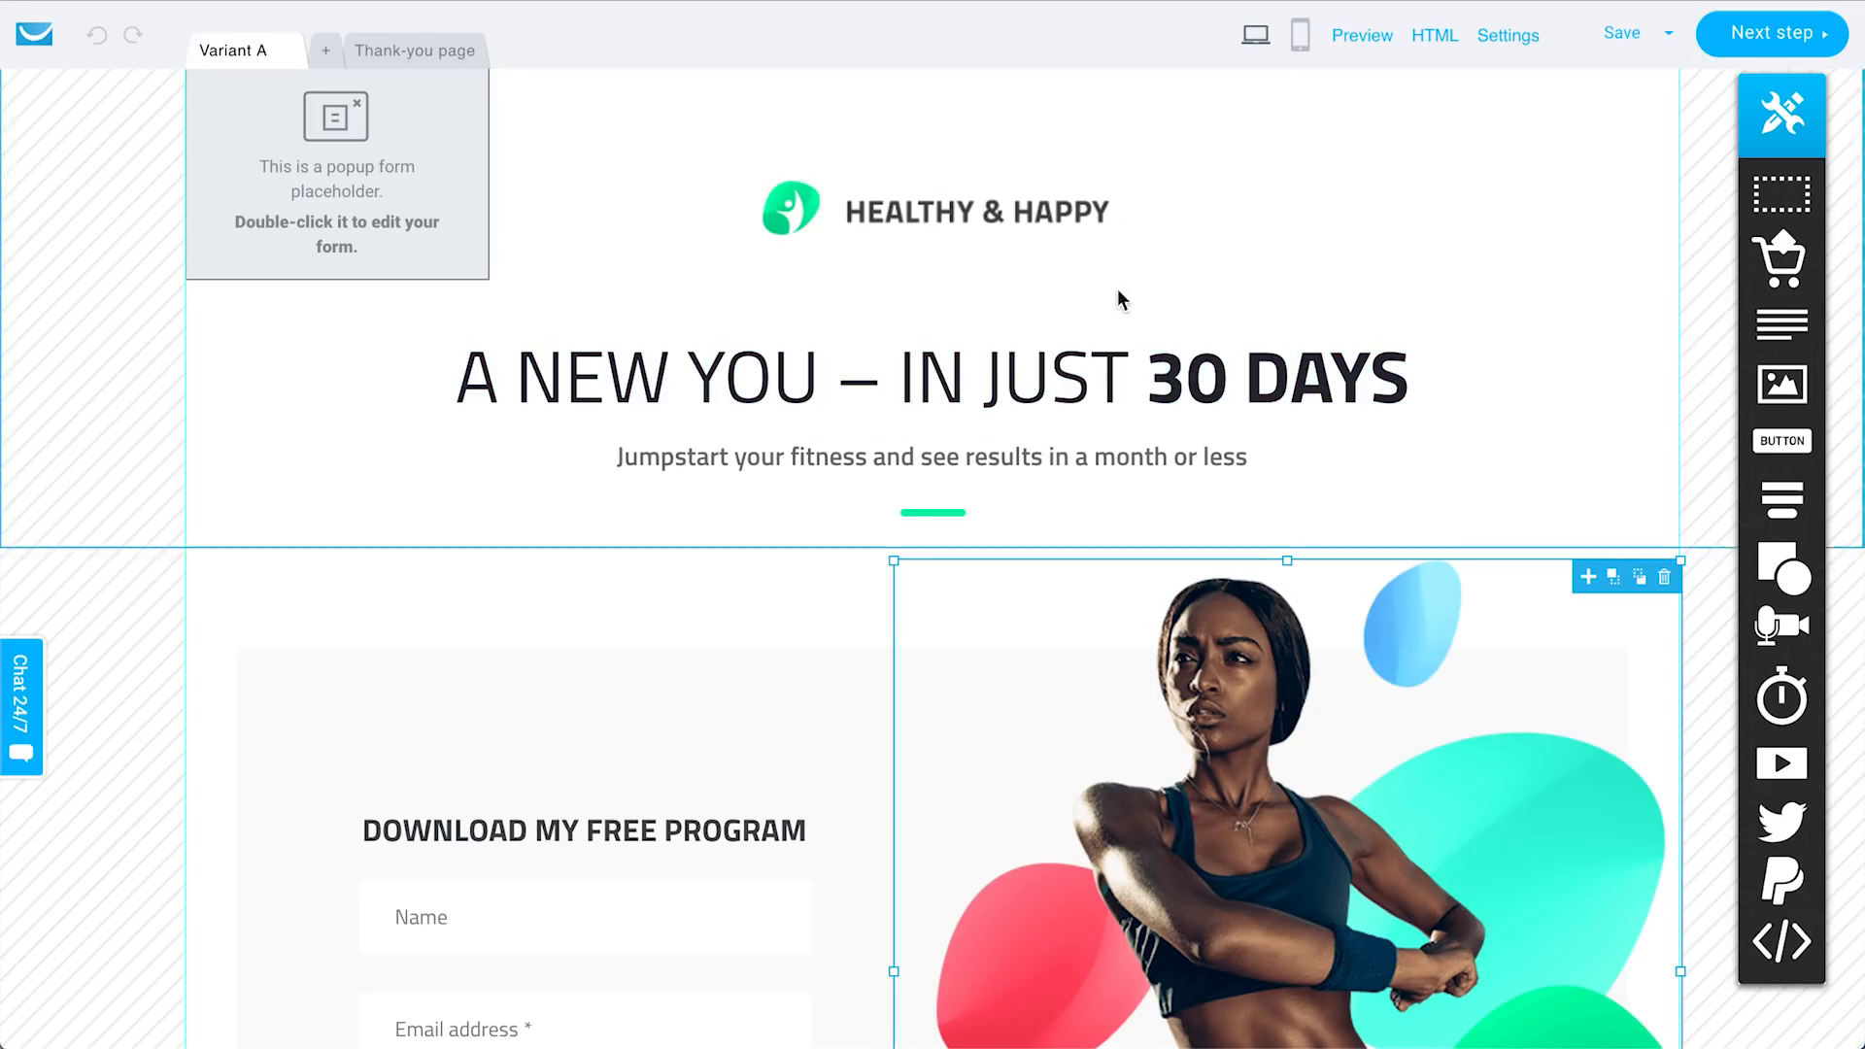
scroll(418, 831, "down", 1)
scroll(418, 831, "down", 6)
left_click(349, 296)
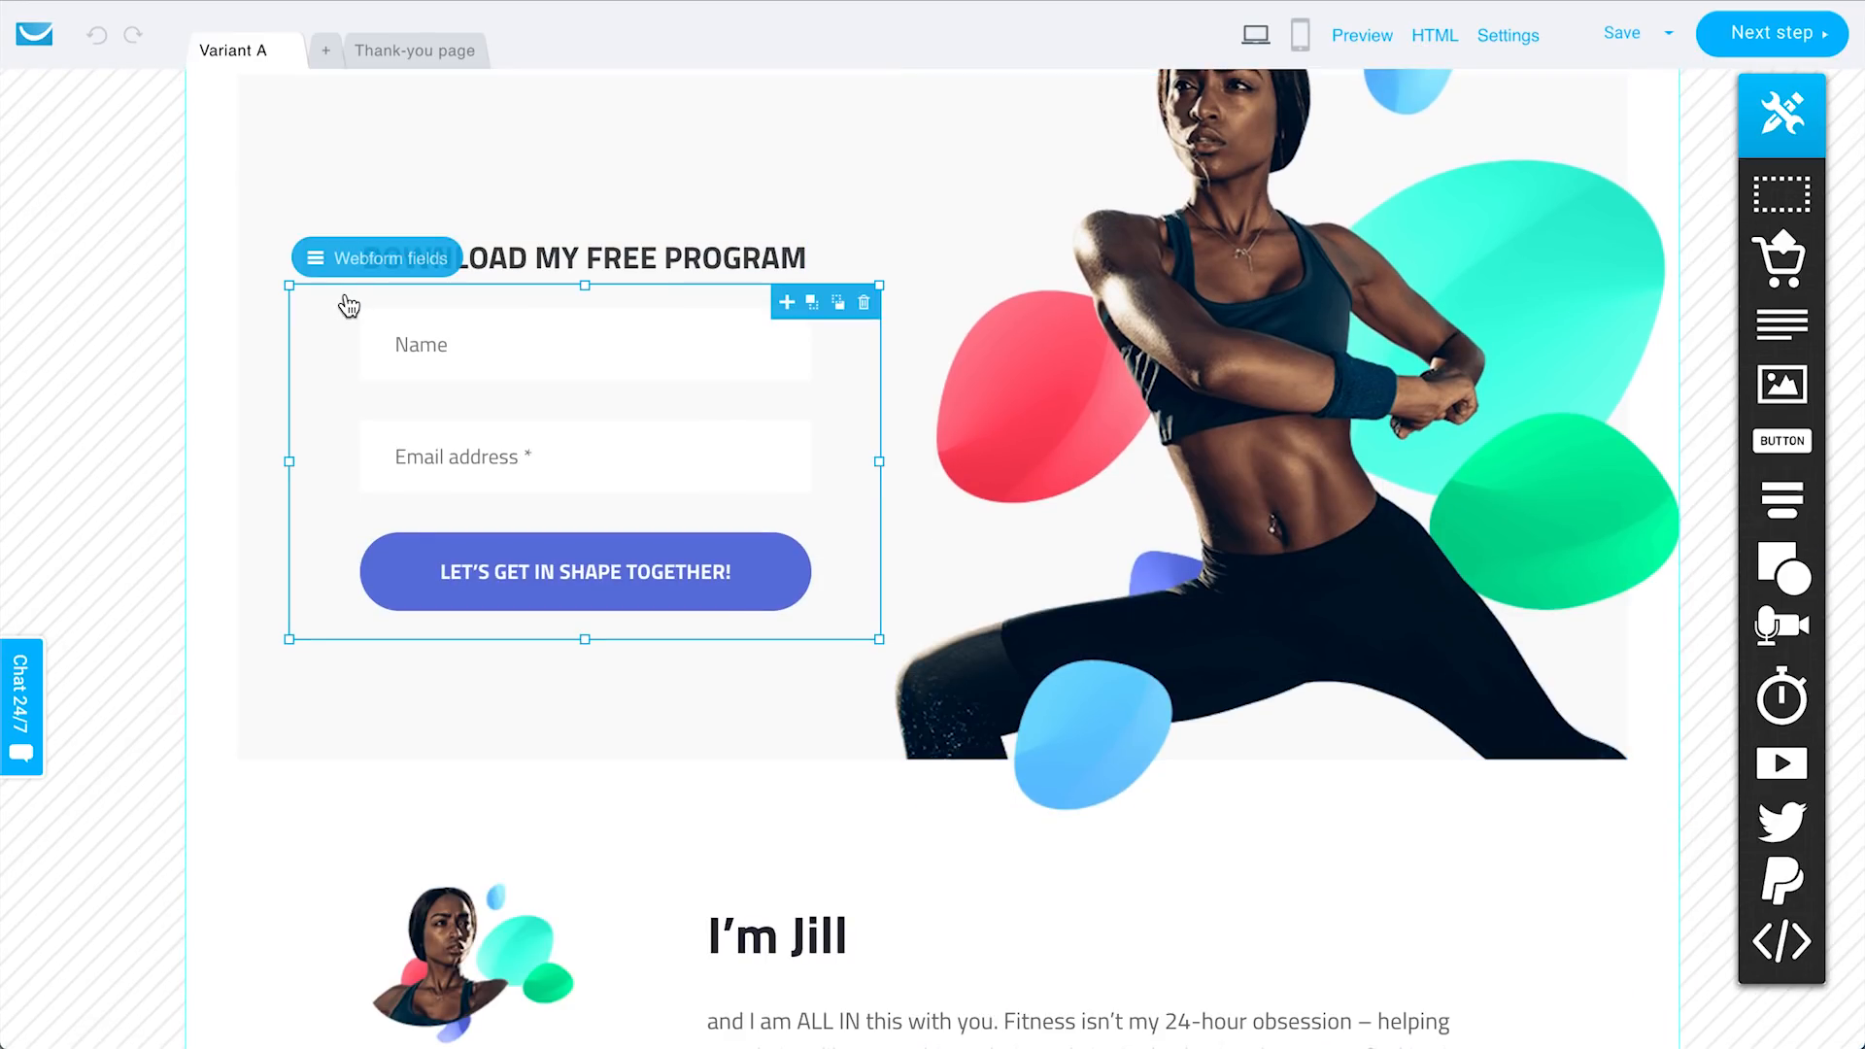
left_click(334, 802)
scroll(486, 809, "up", 6)
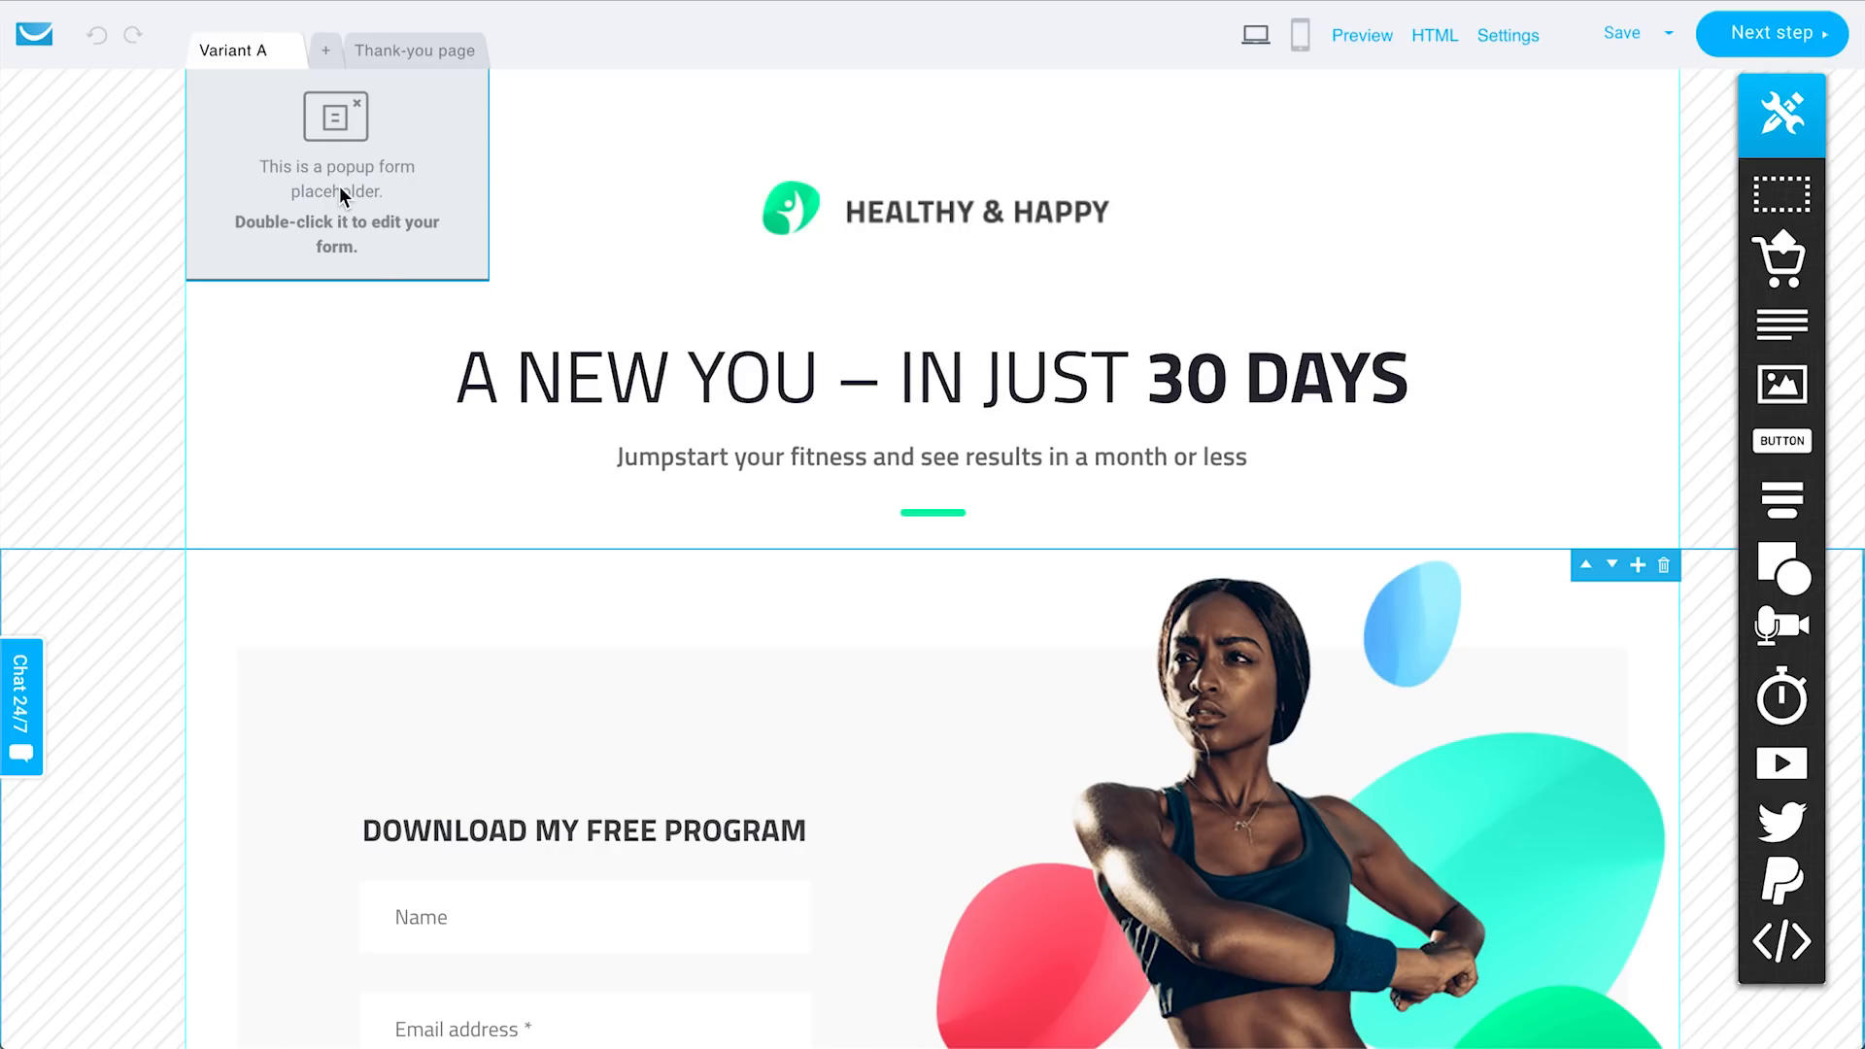
Open the exit popup form, examine its headline, subtext and settings, and close it without editing.
left_click(321, 185)
double_click(321, 187)
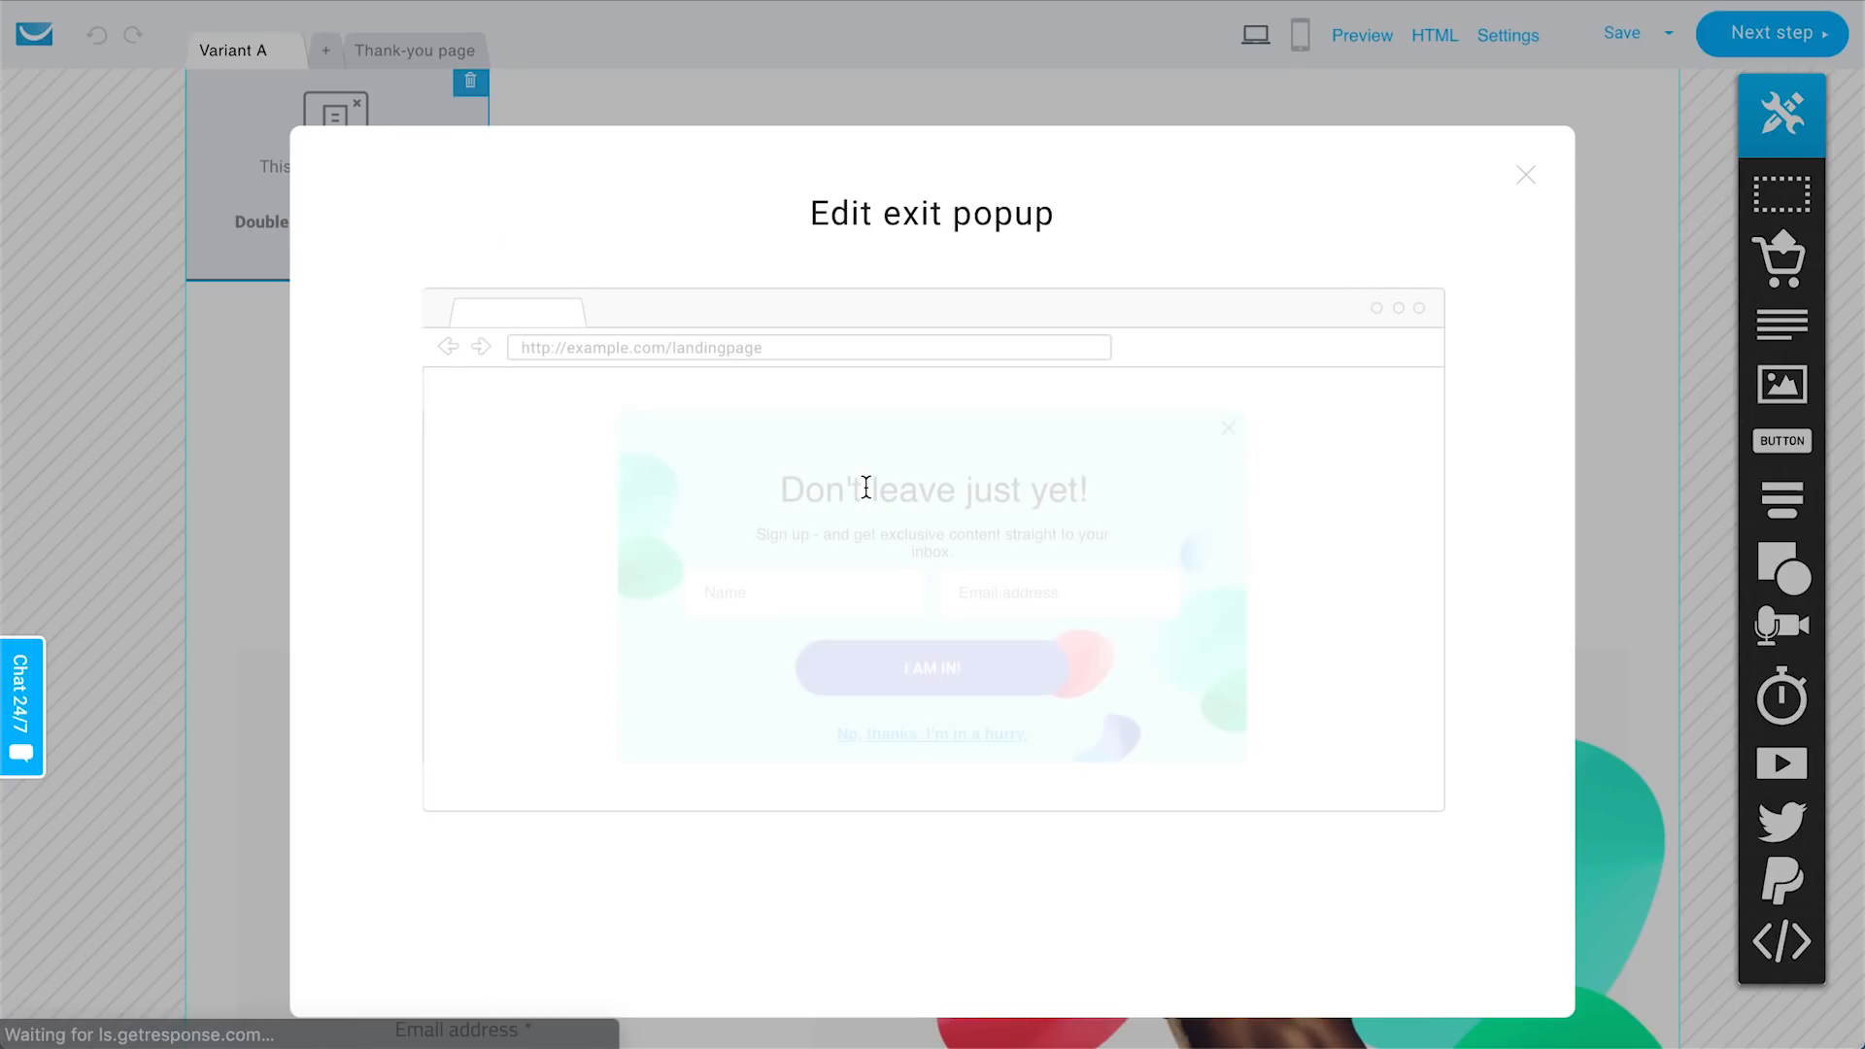
left_click(865, 496)
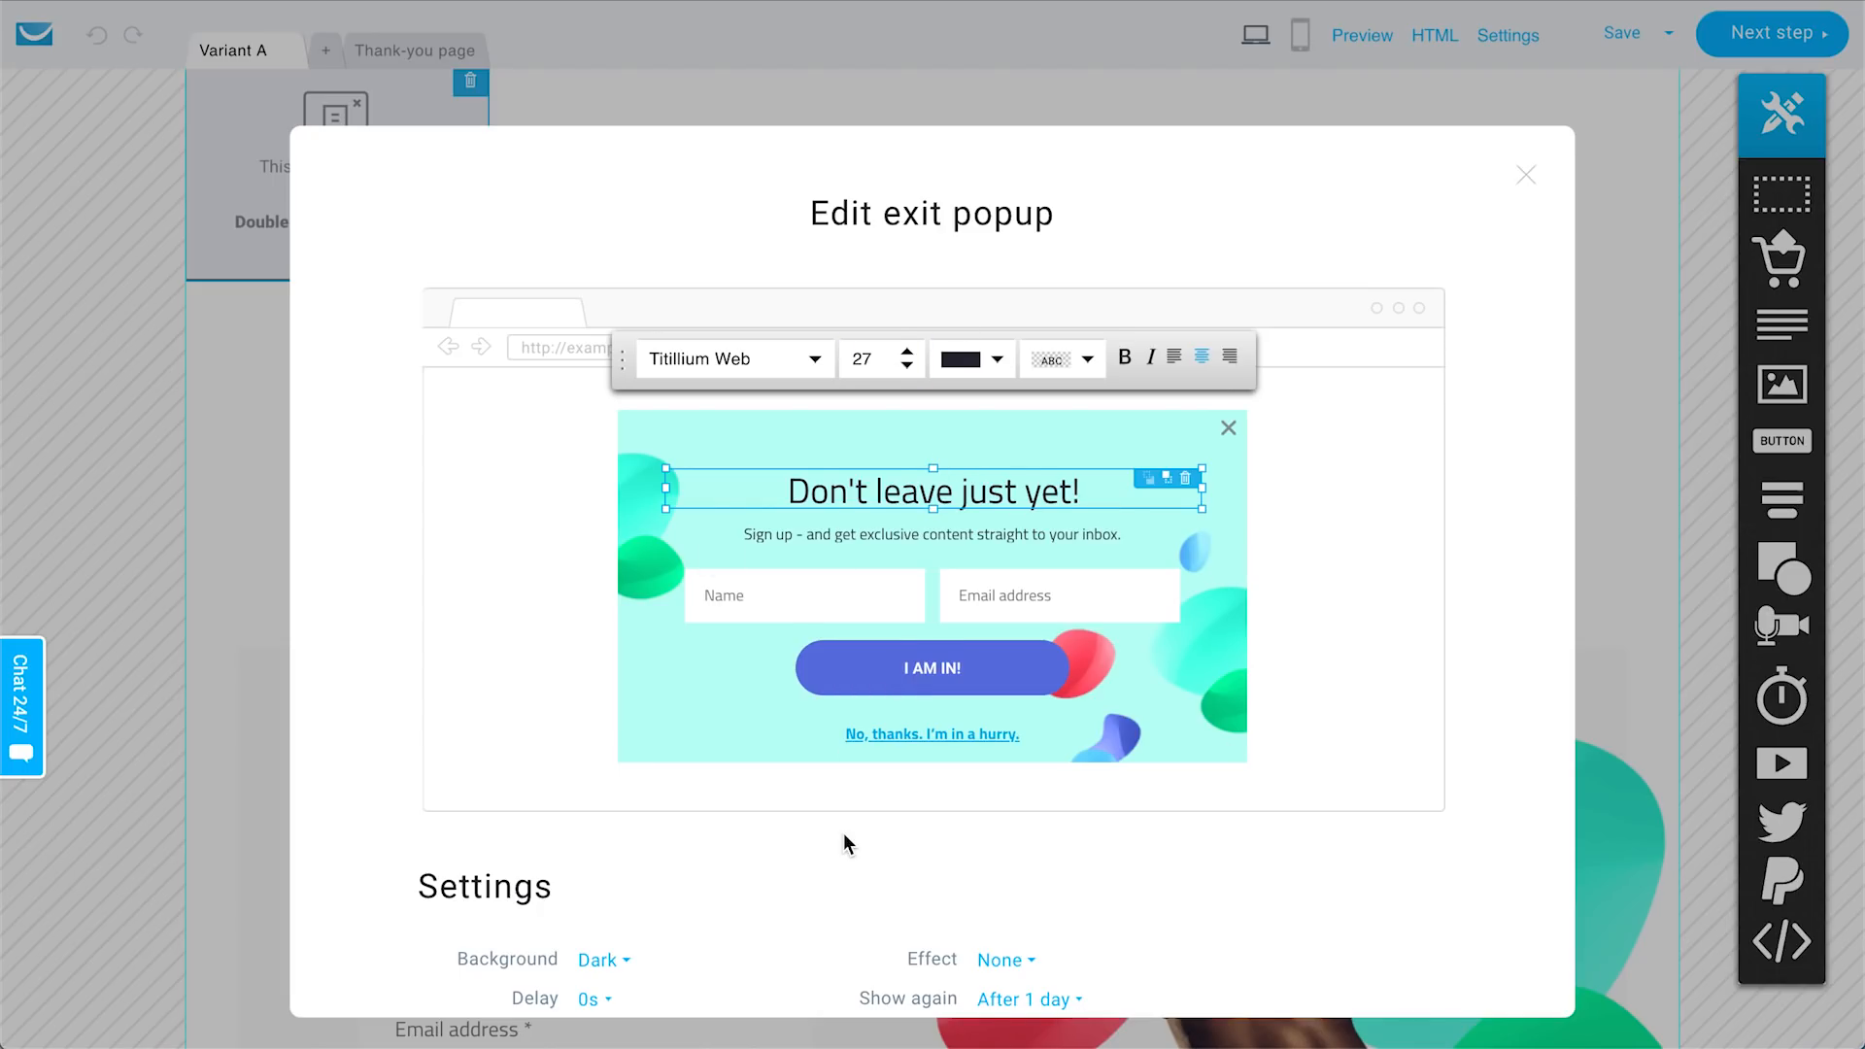
scroll(845, 841, "down", 3)
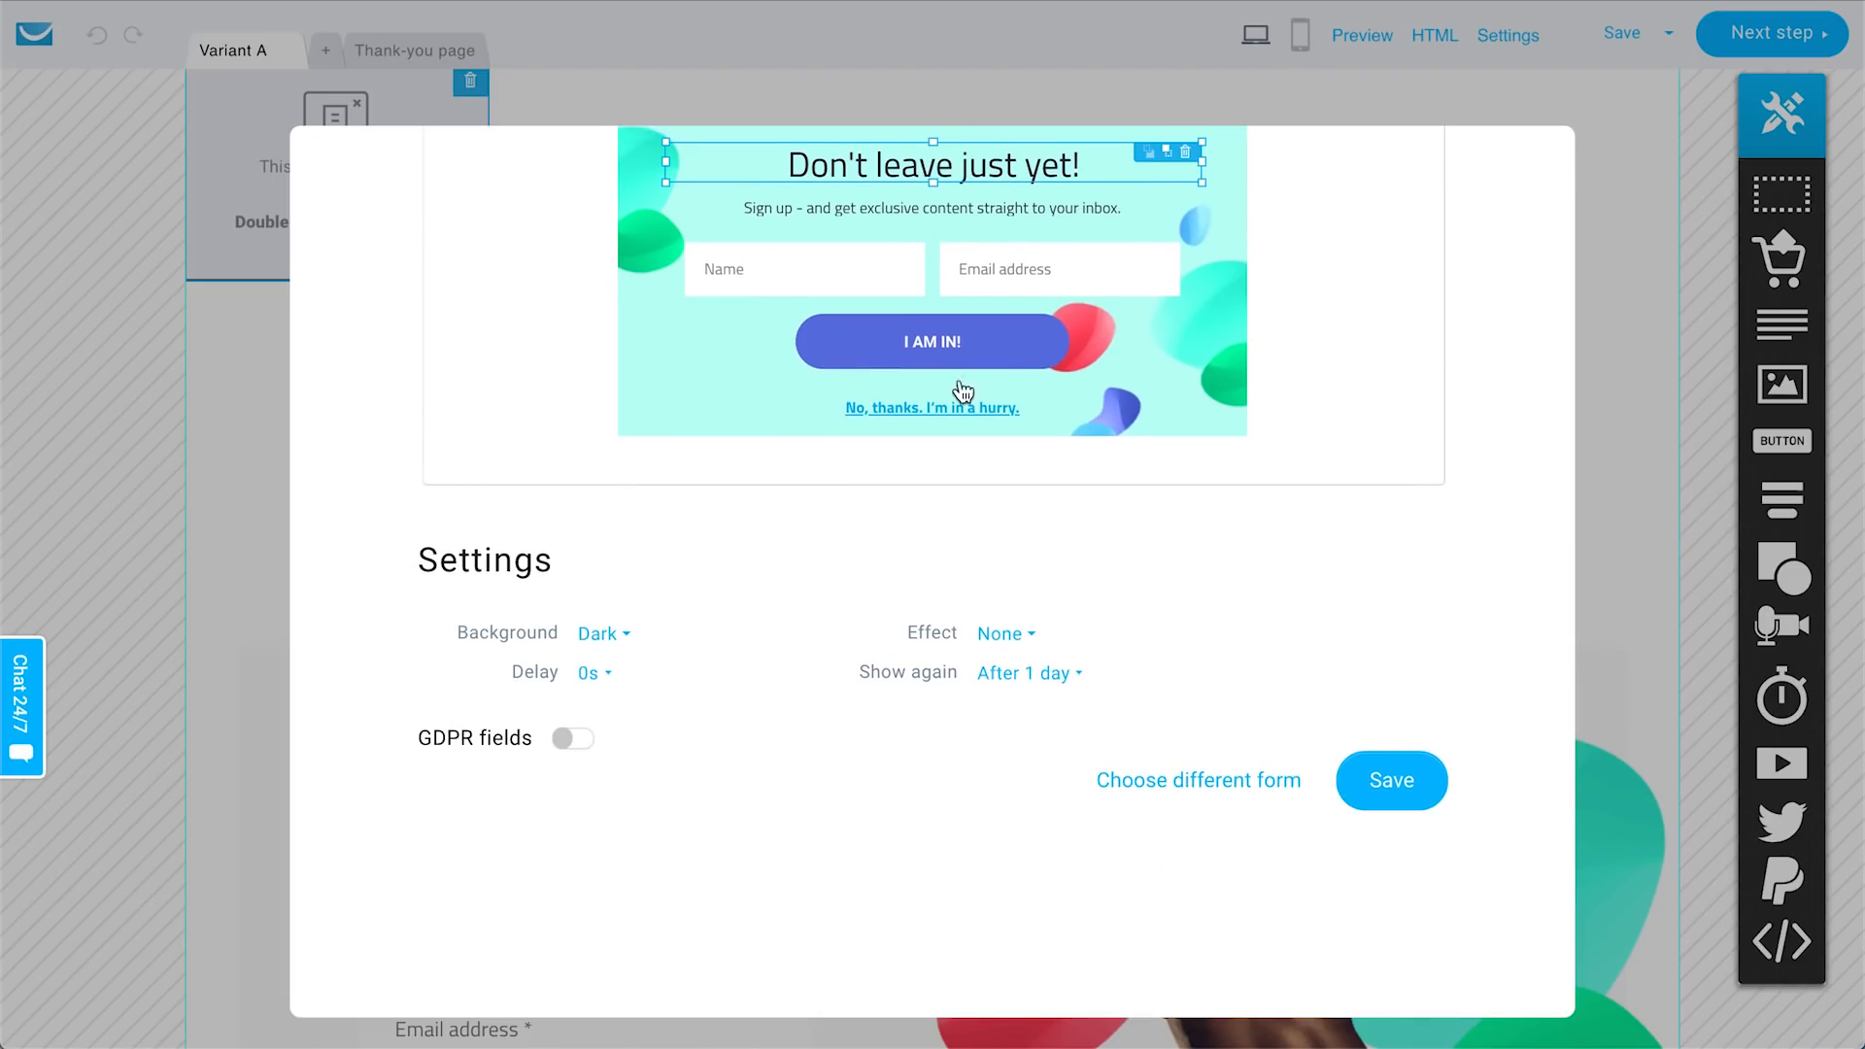
scroll(1146, 511, "up", 3)
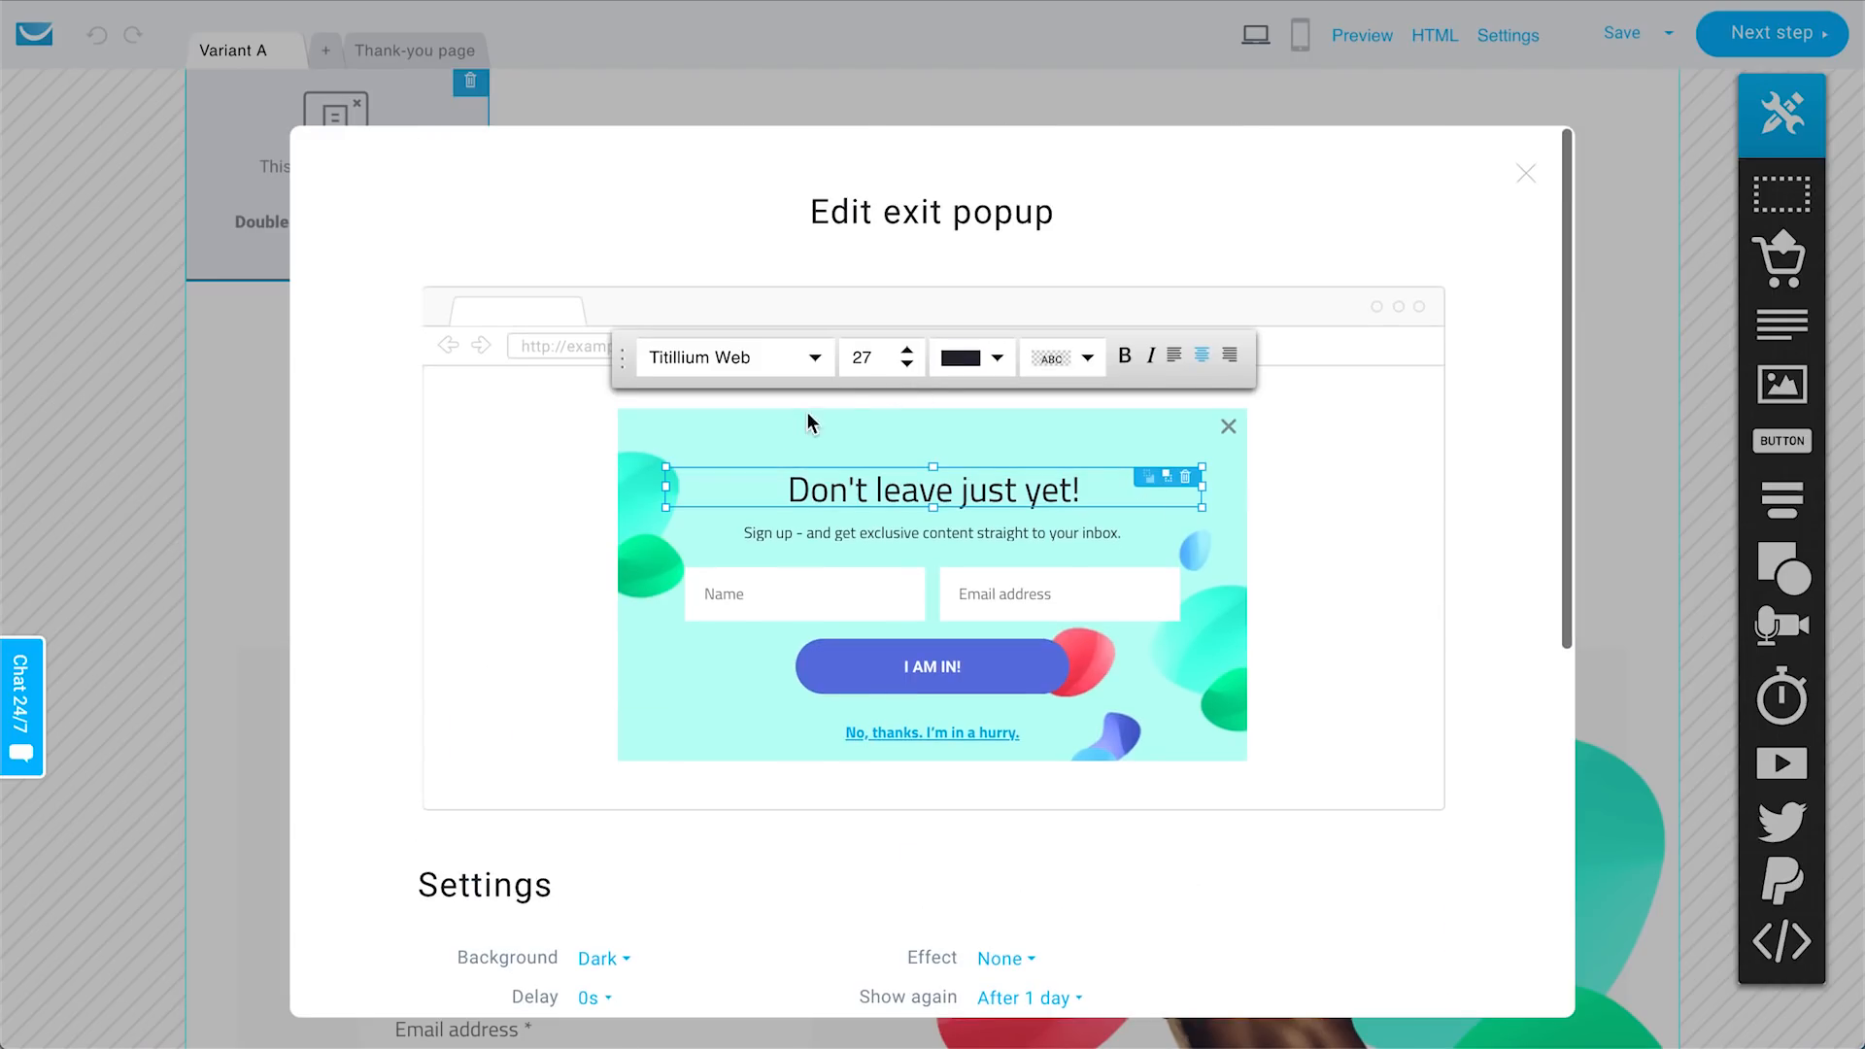
left_click(1043, 533)
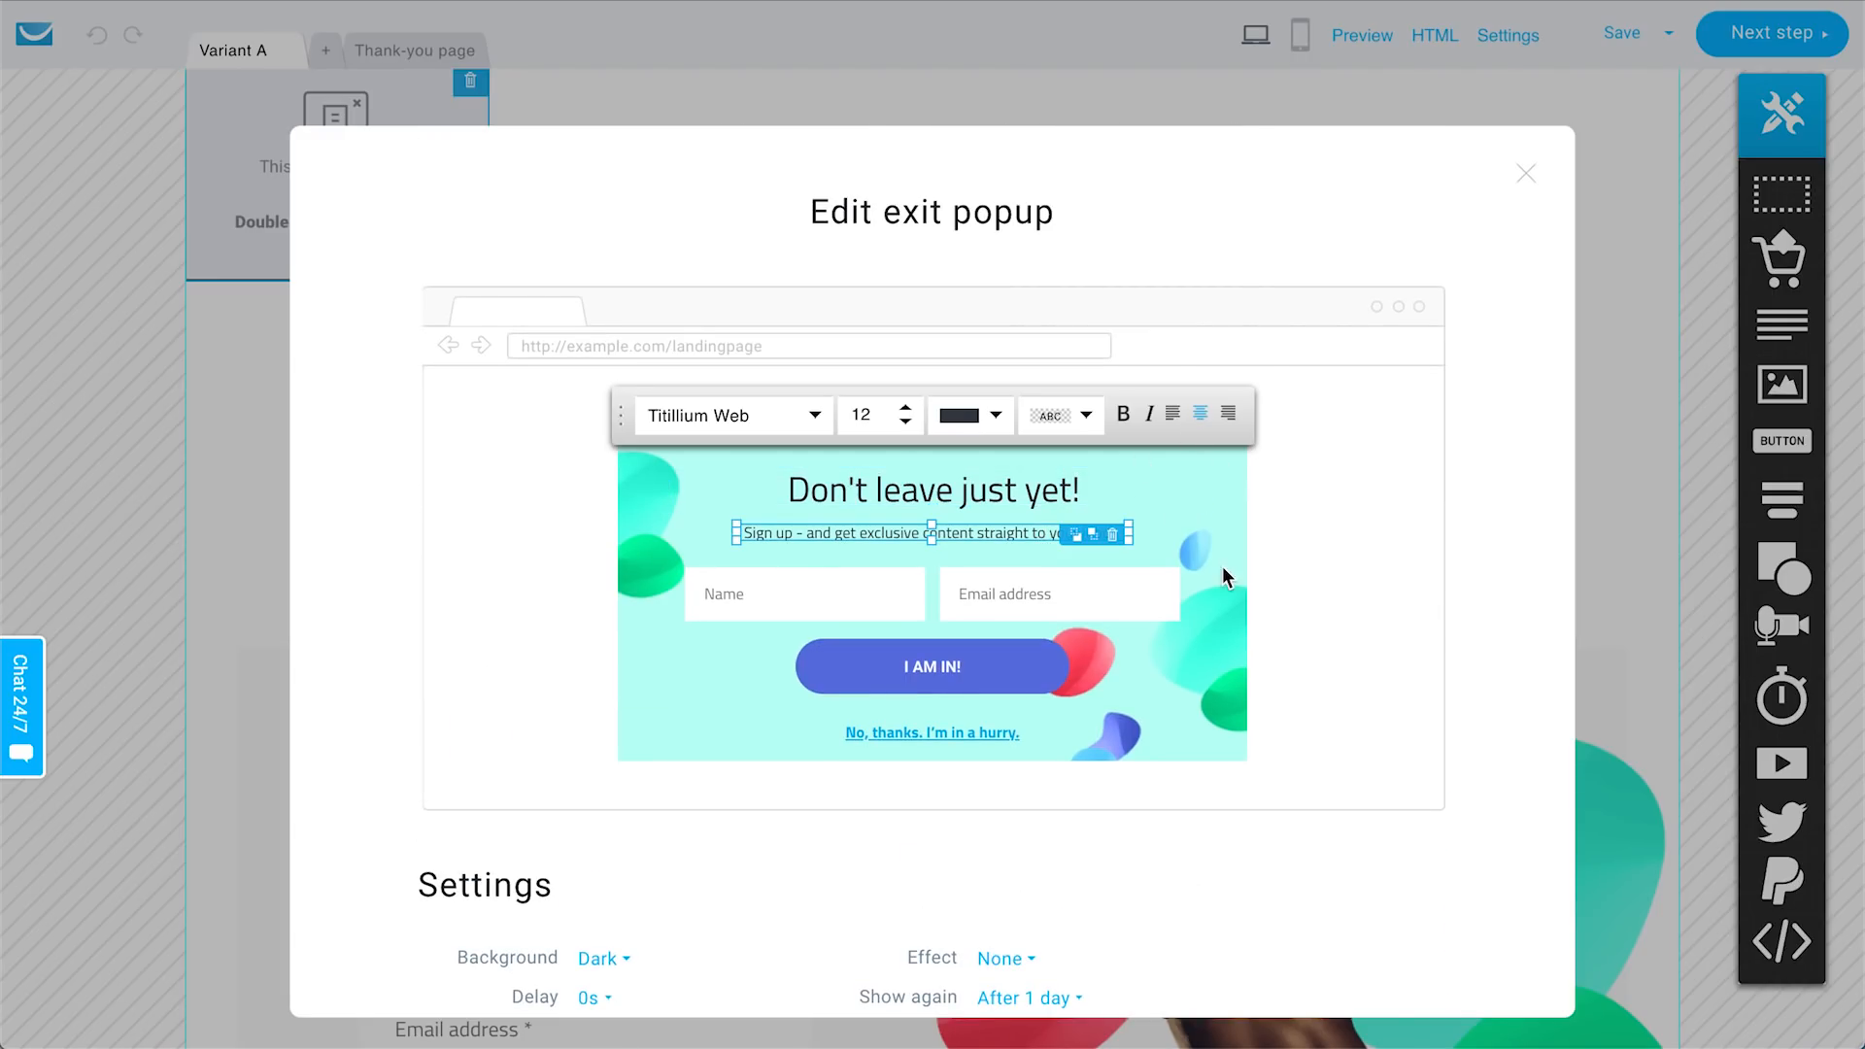
left_click(1526, 177)
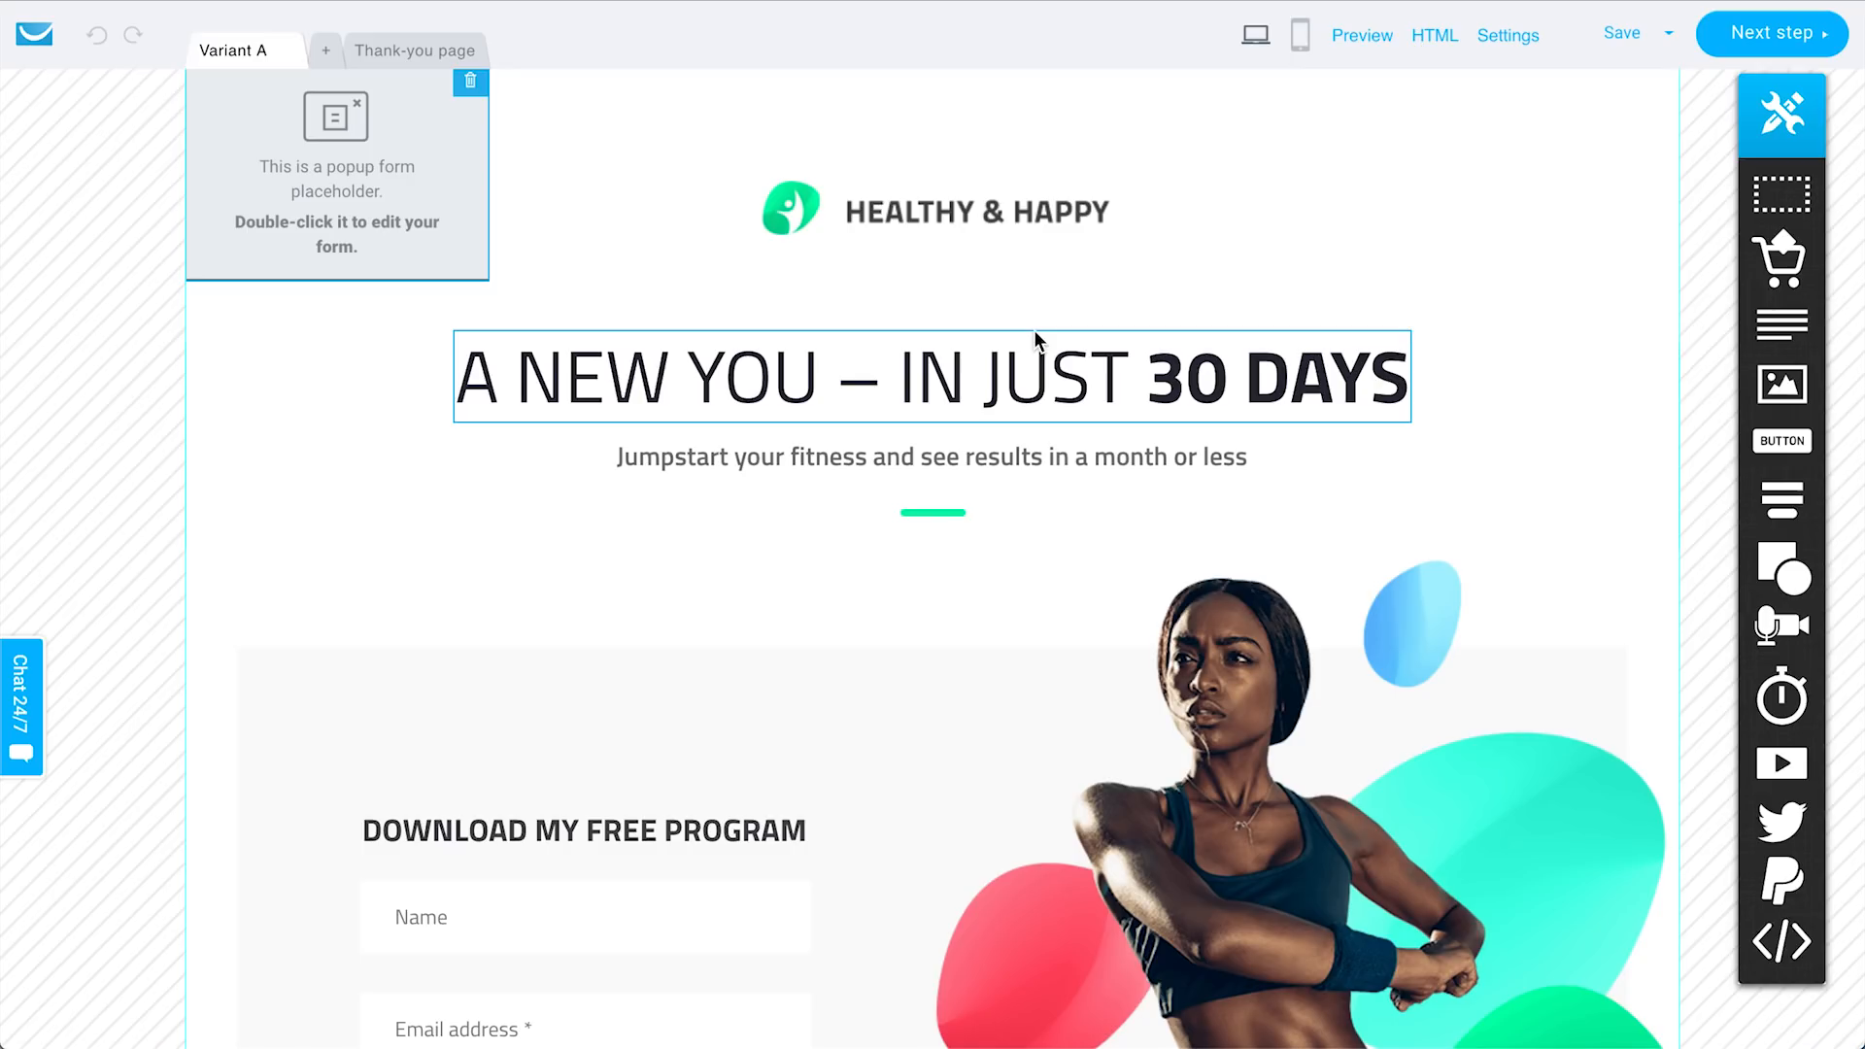
Review the thank-you page that follows the signup page, comparing it with the Variant A signup form.
left_click(414, 53)
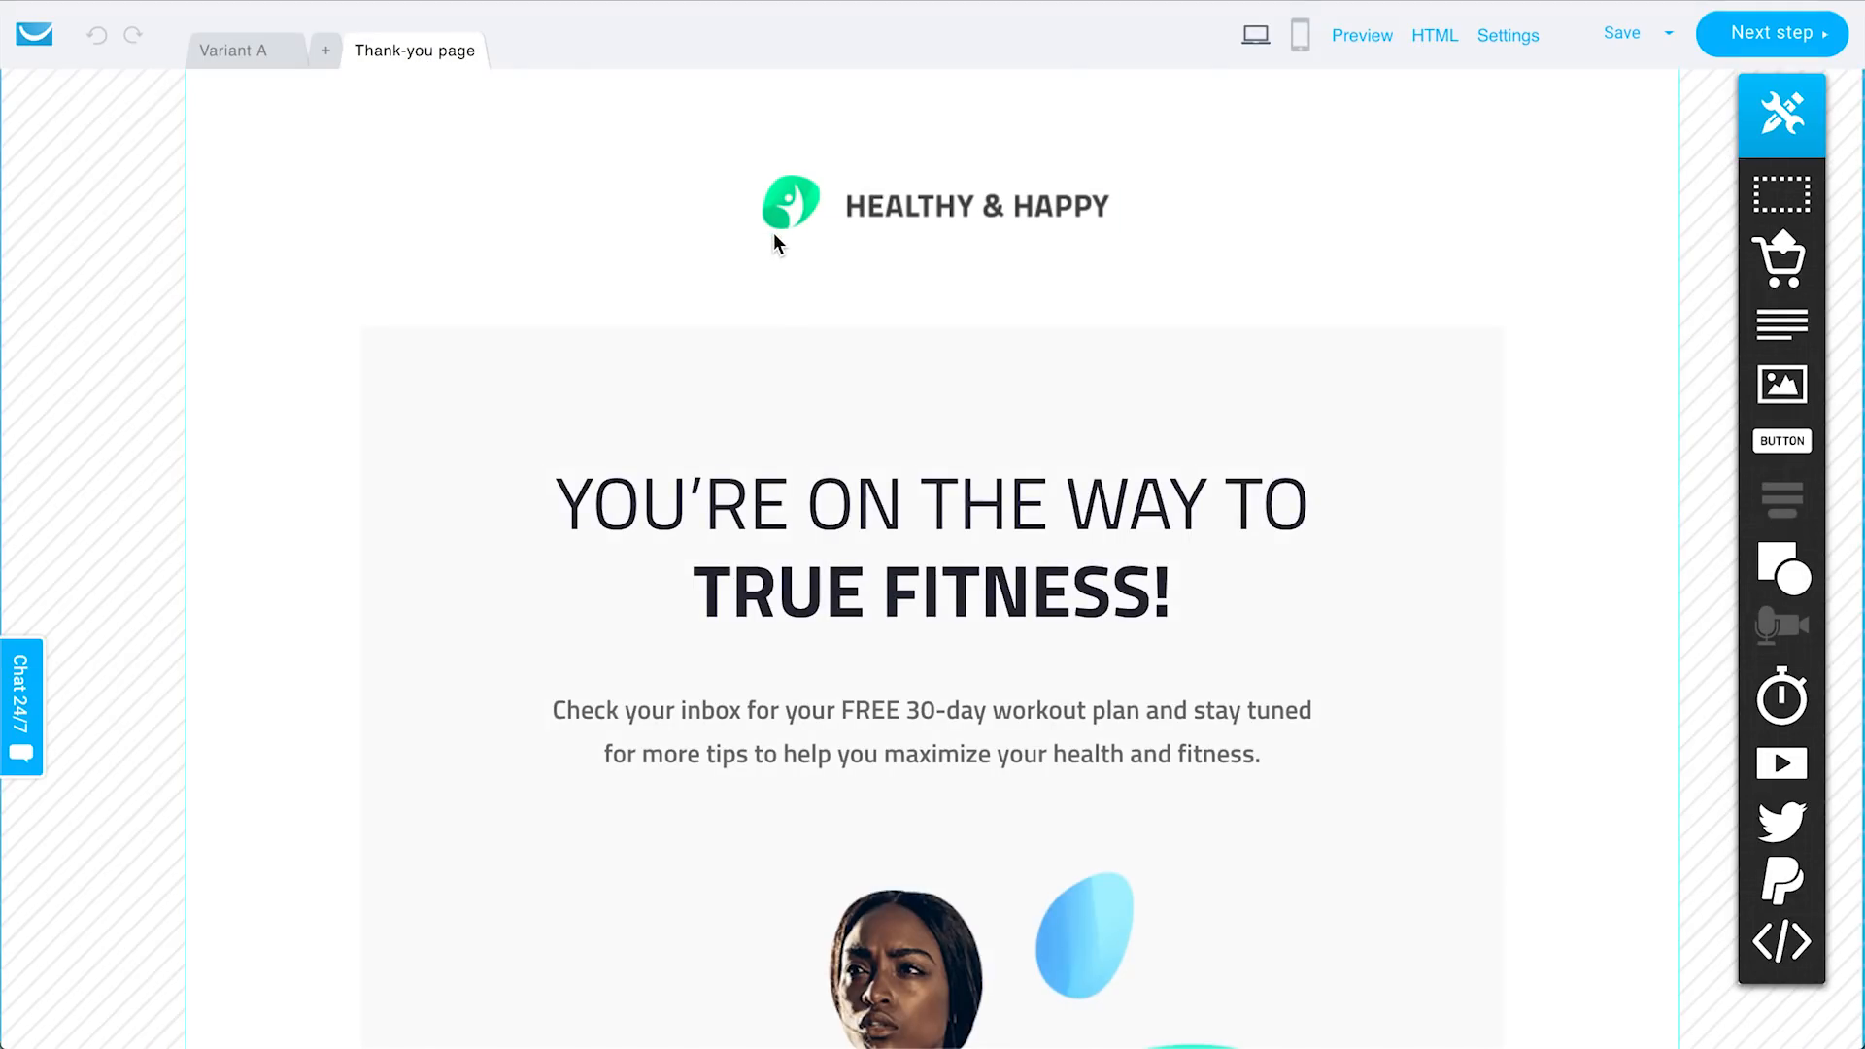
scroll(774, 231, "down", 7)
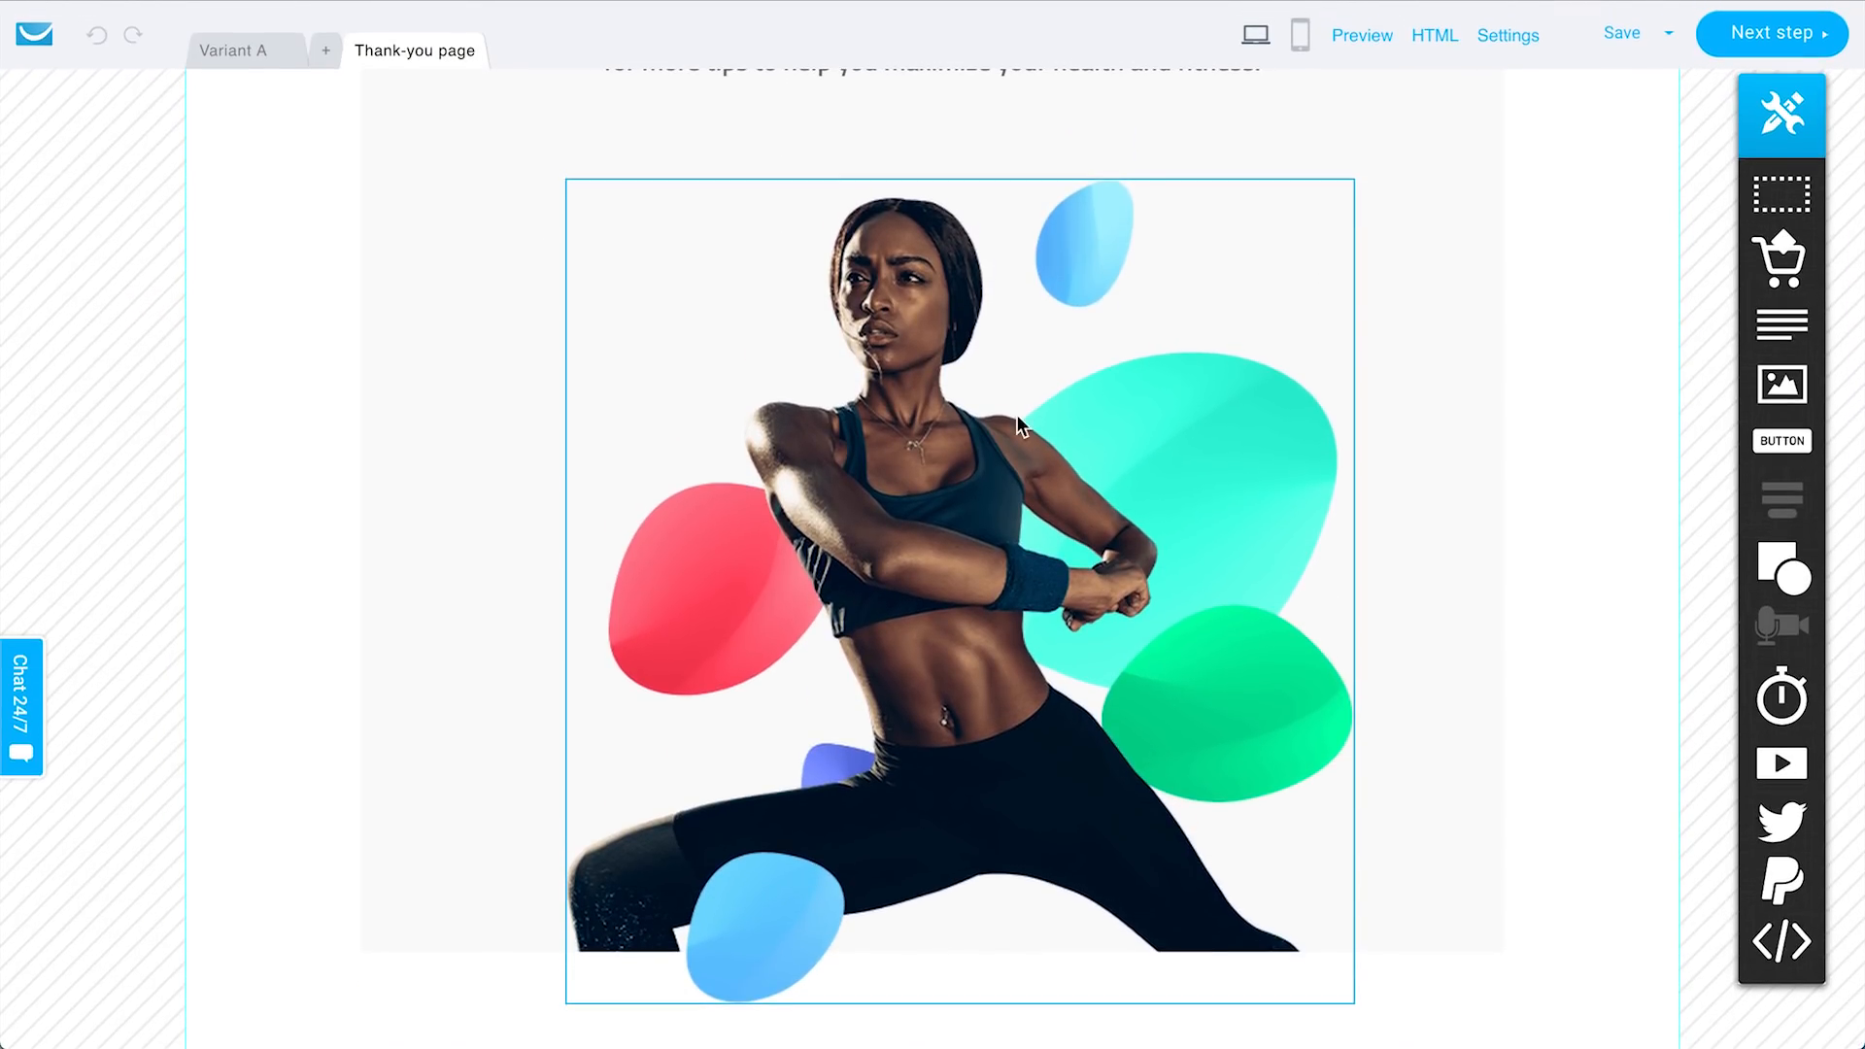
scroll(520, 716, "up", 7)
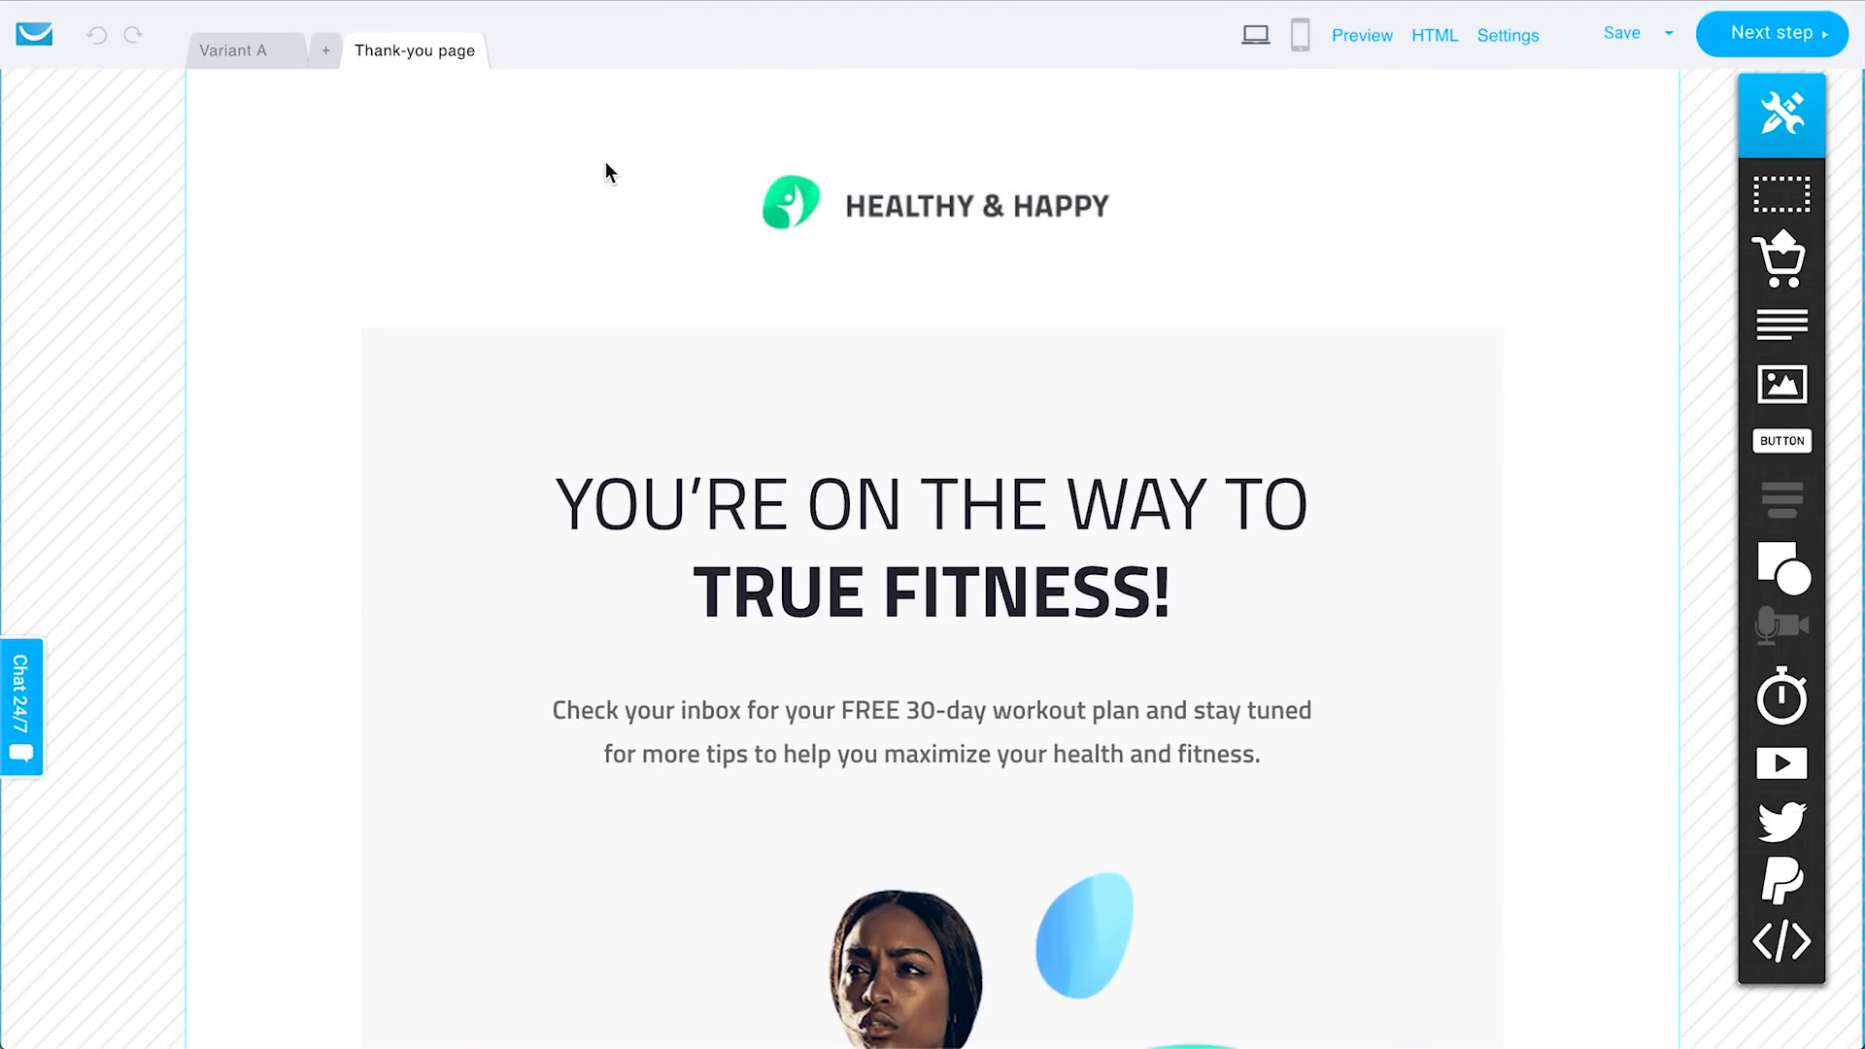
left_click(255, 51)
scroll(549, 680, "down", 3)
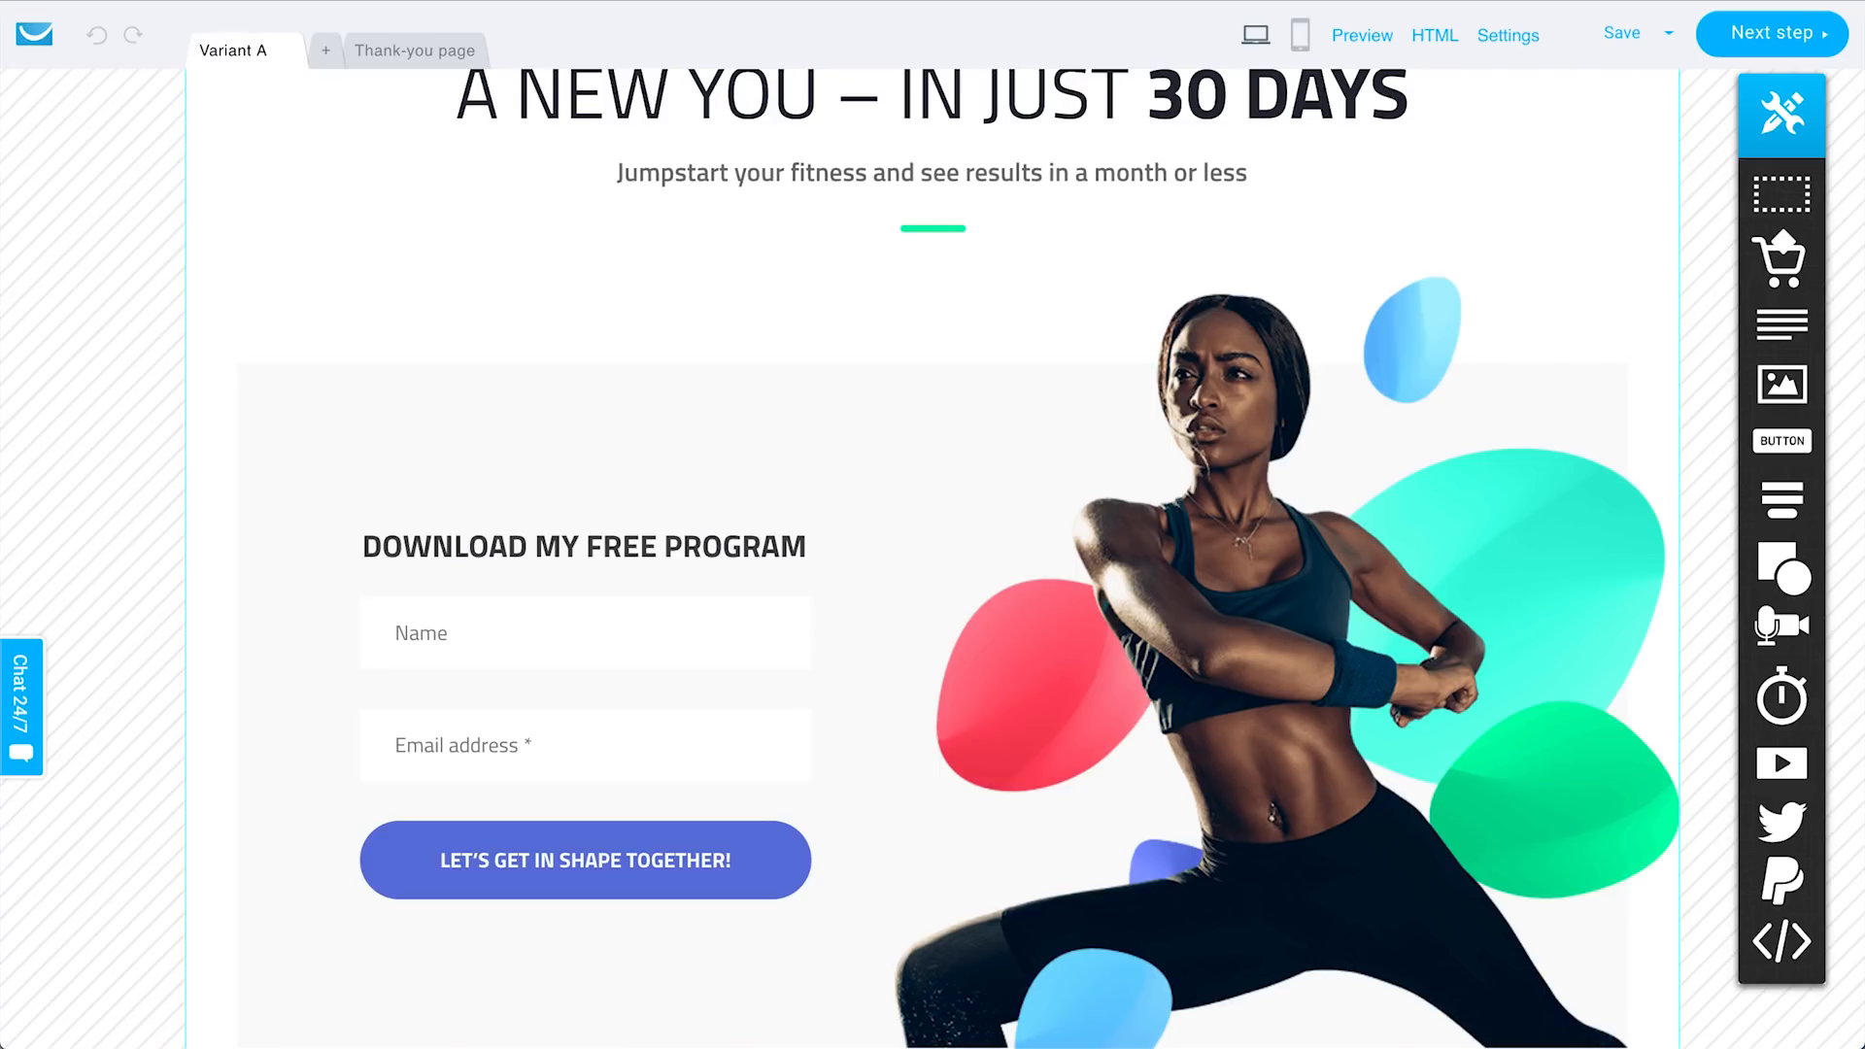
left_click(416, 59)
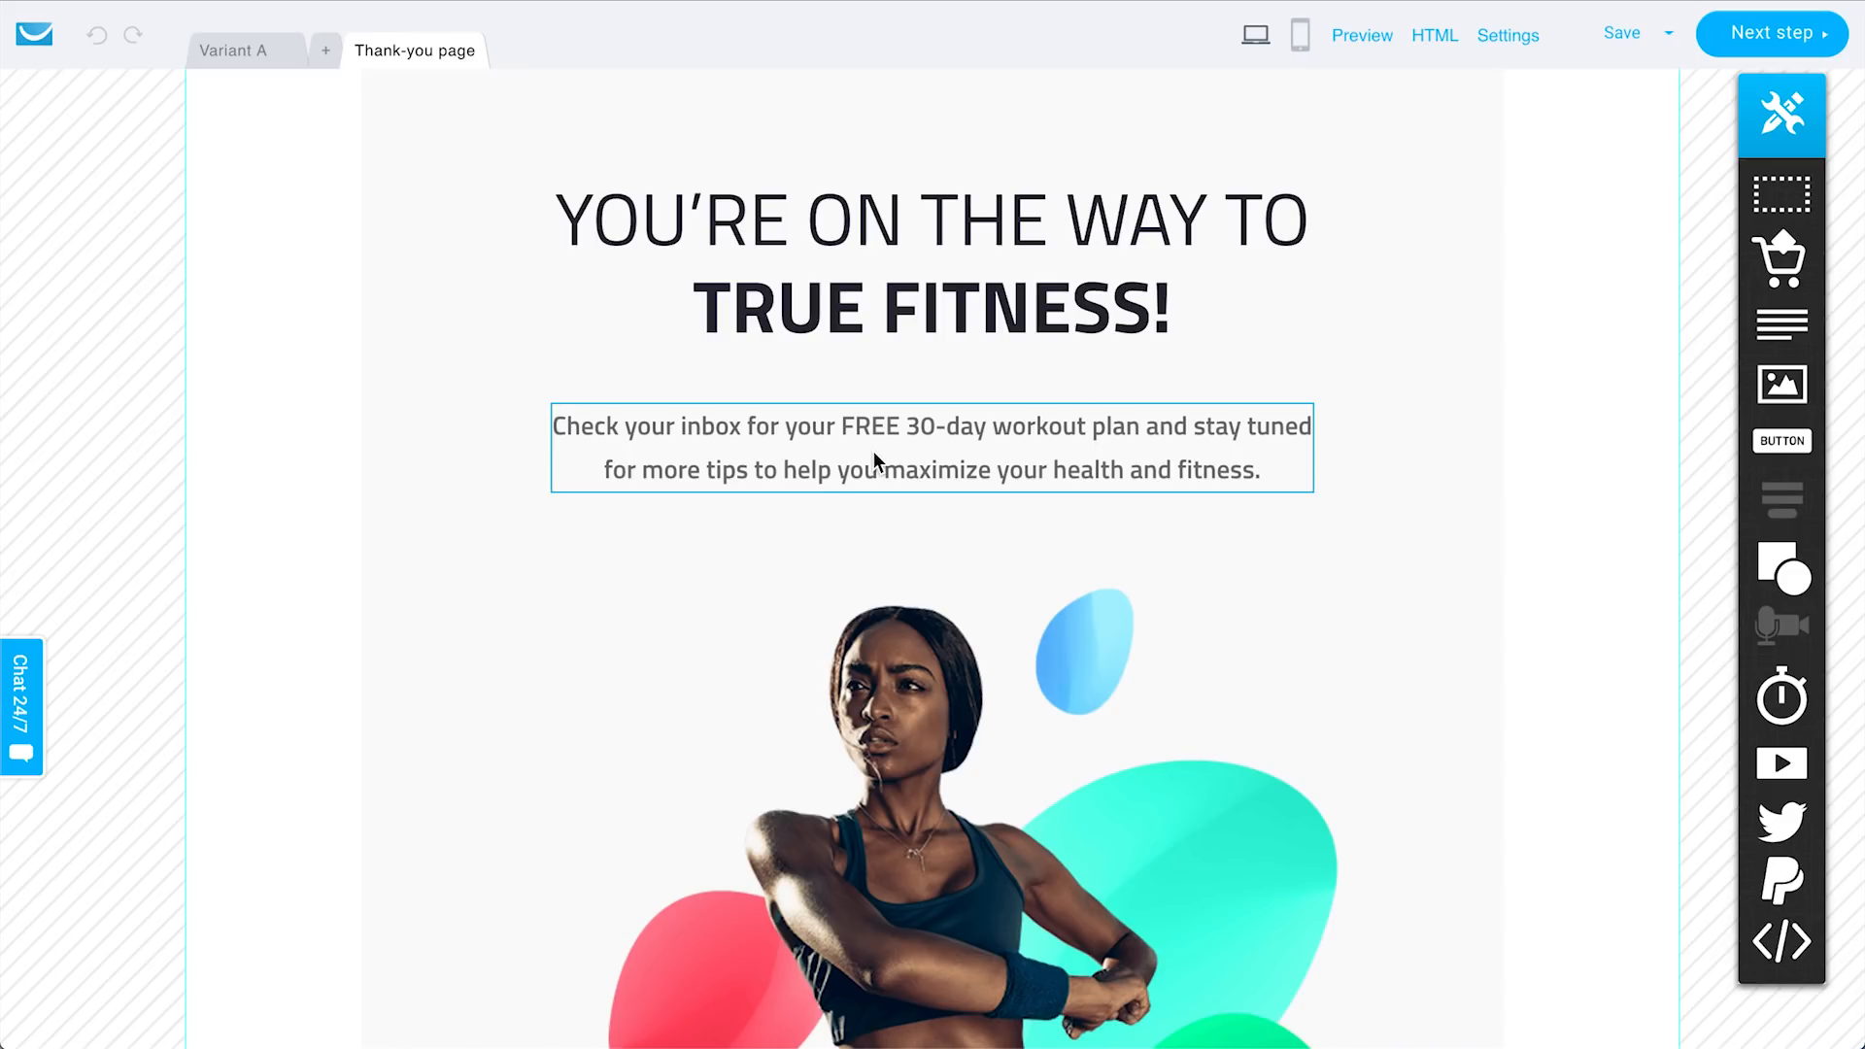
scroll(872, 451, "down", 1)
scroll(873, 451, "up", 3)
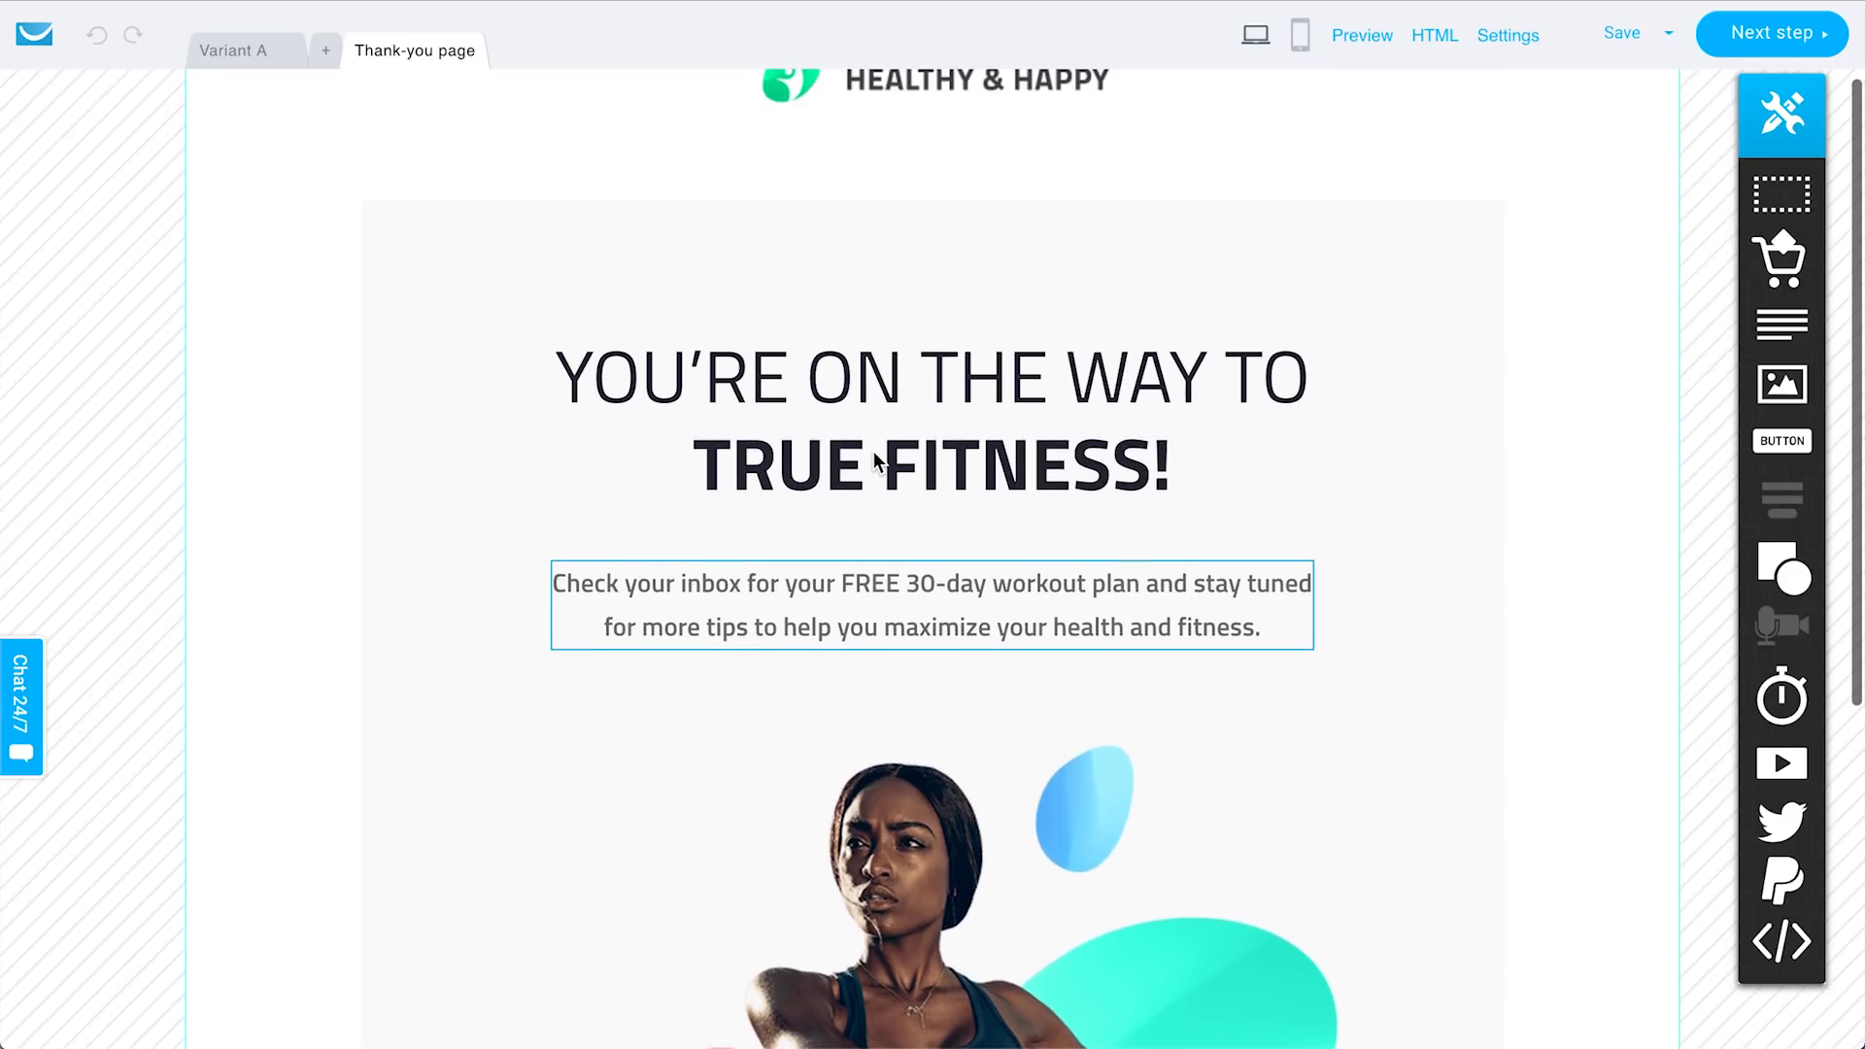
Continue to the signup page settings and review the SEO, page URL, subscription and analytics sections.
left_click(1804, 37)
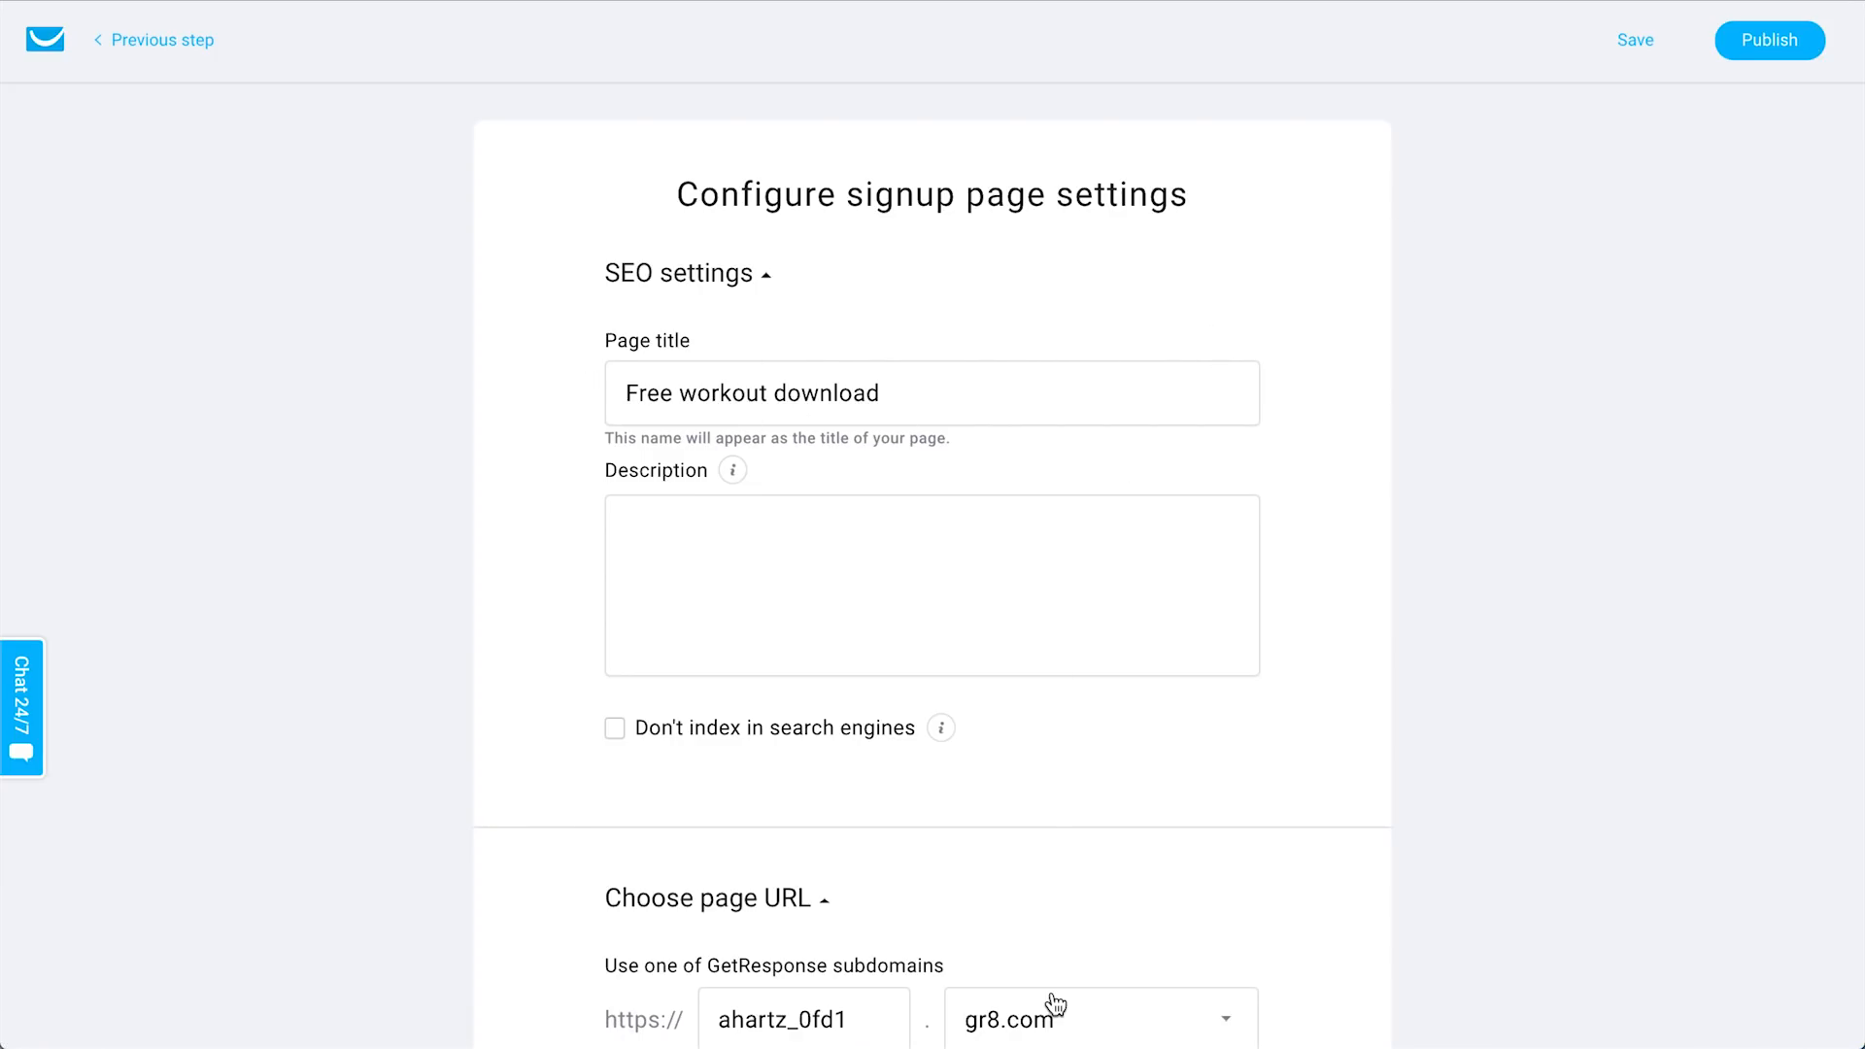
scroll(1054, 995, "down", 3)
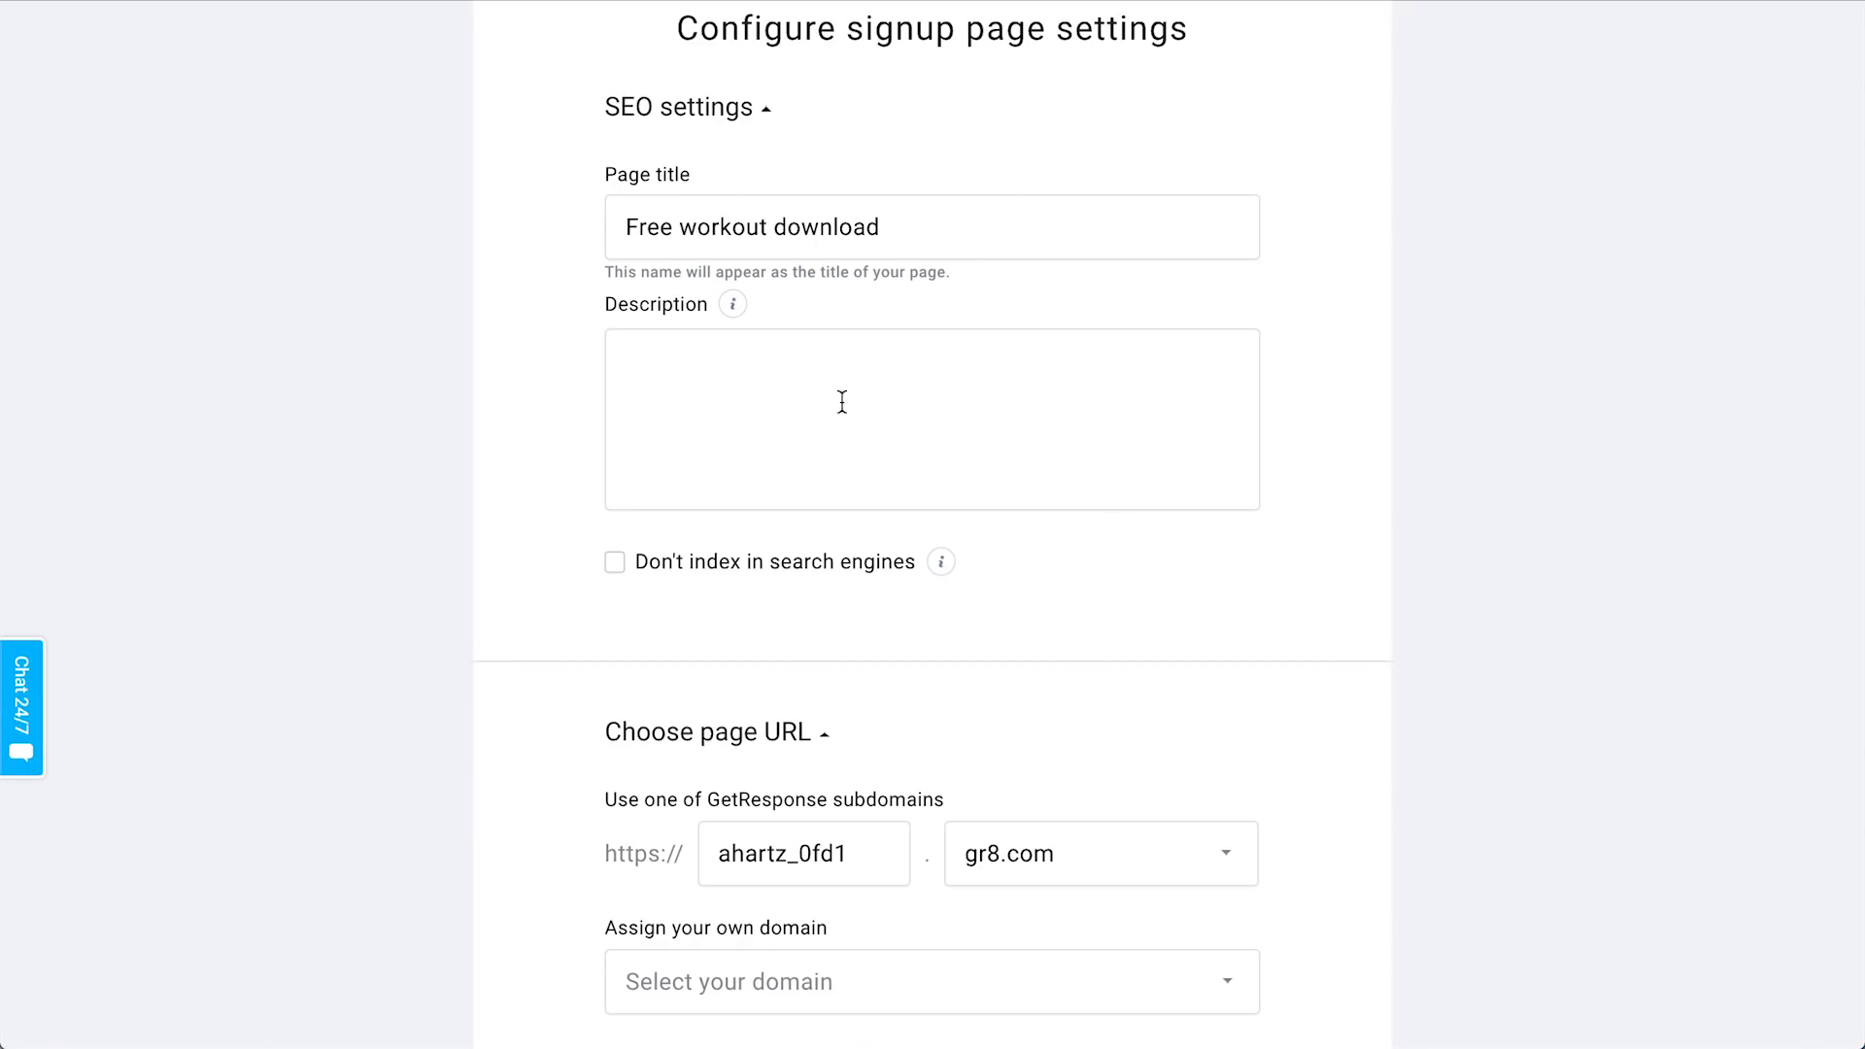
scroll(732, 410, "down", 2)
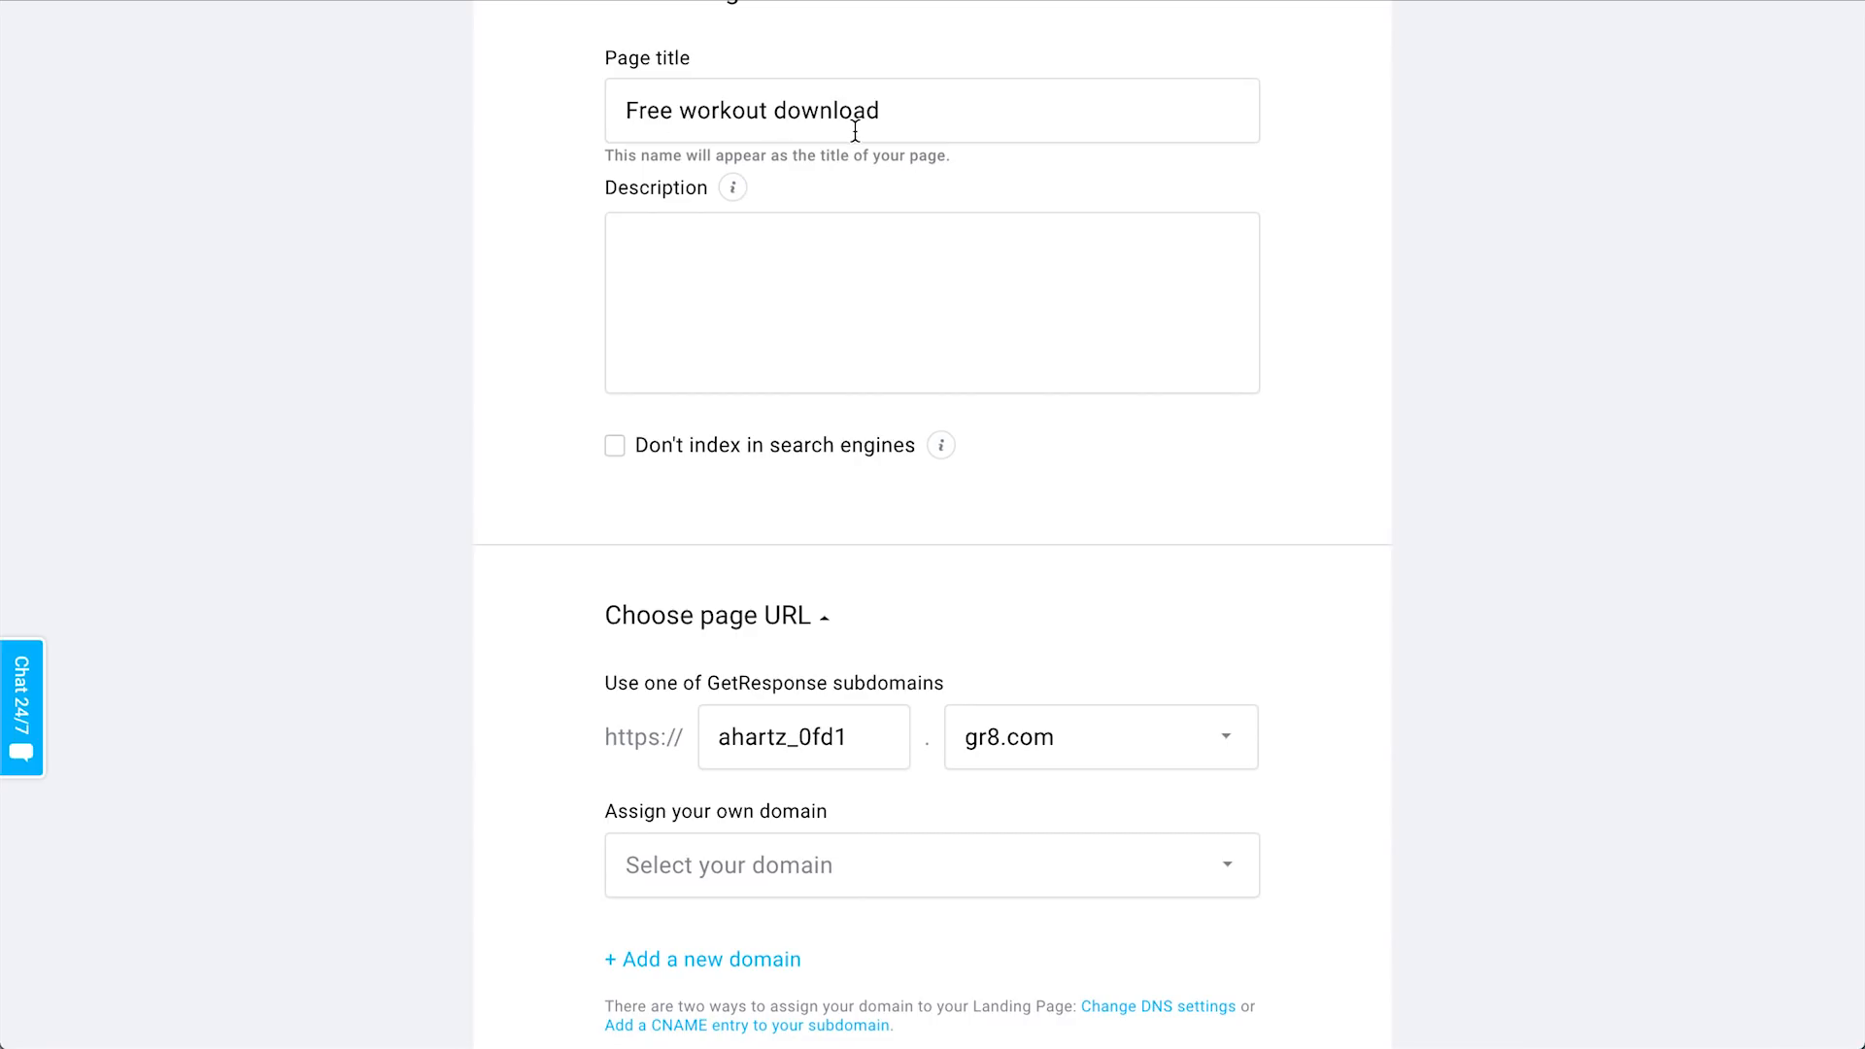
scroll(1115, 433, "down", 5)
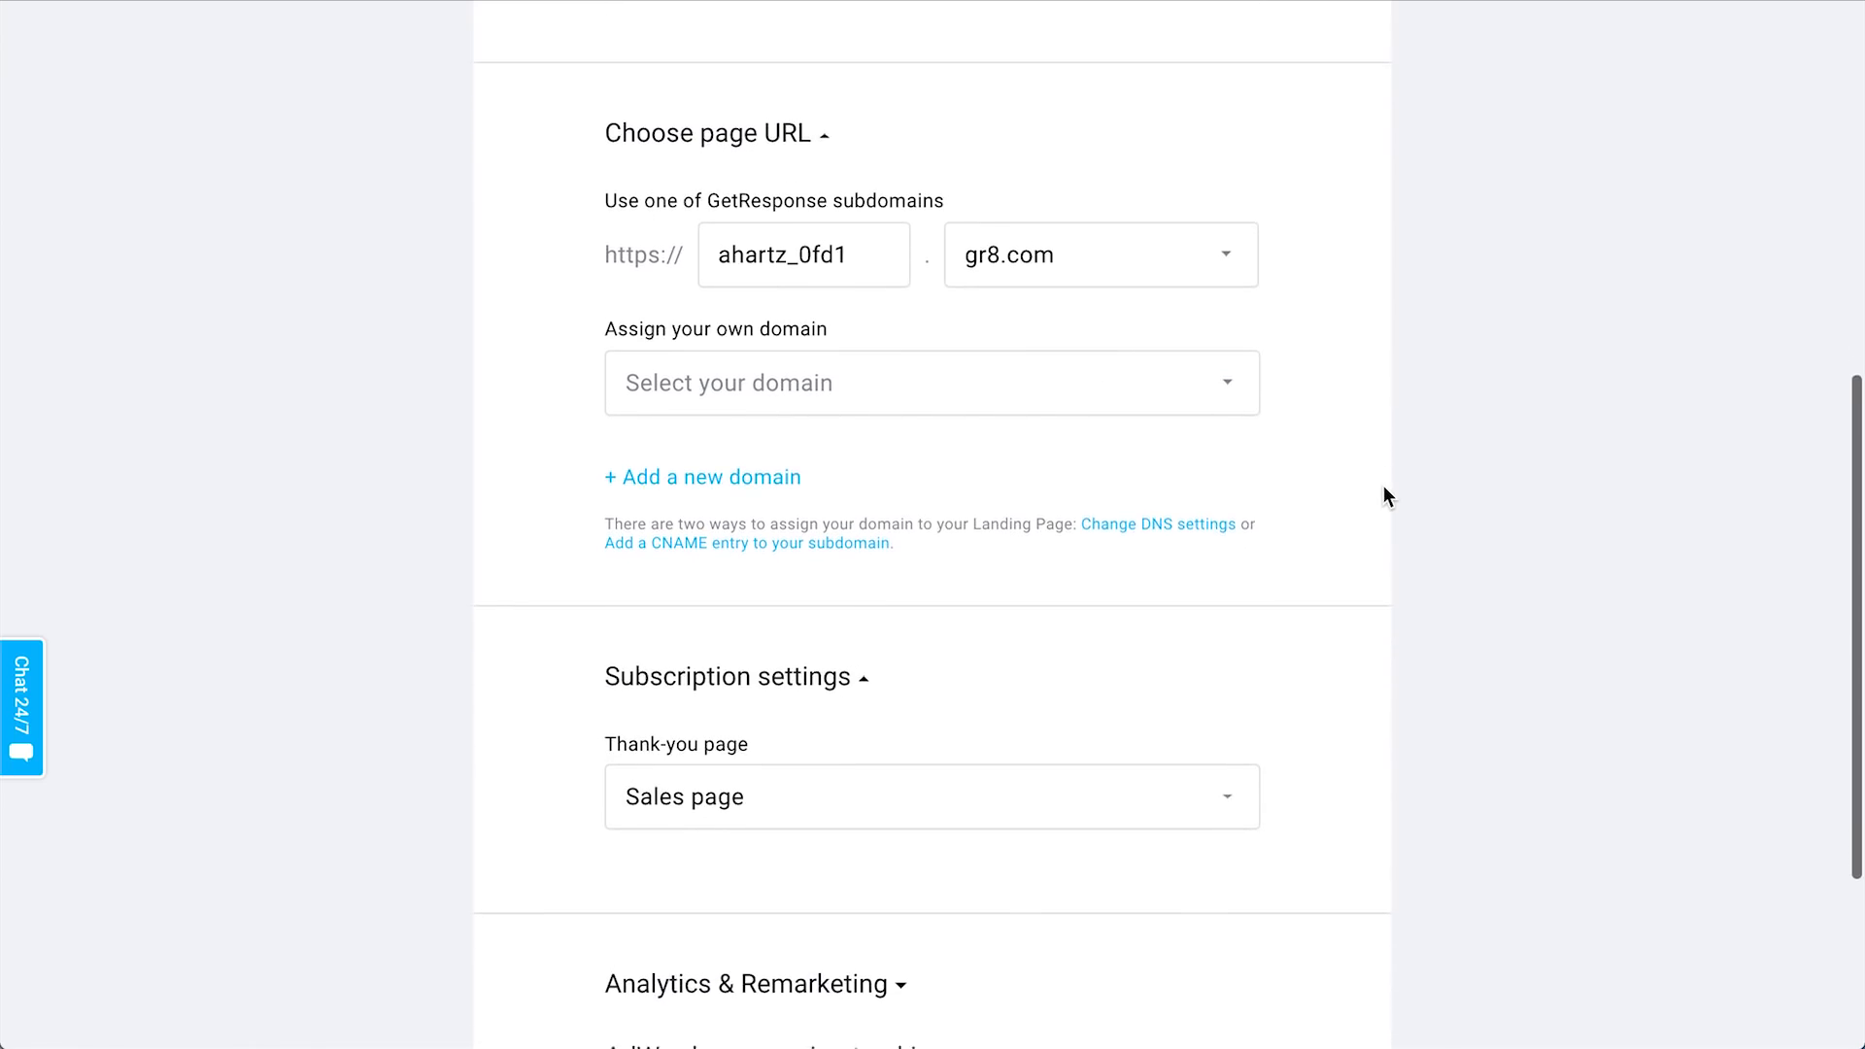
scroll(1383, 485, "down", 1)
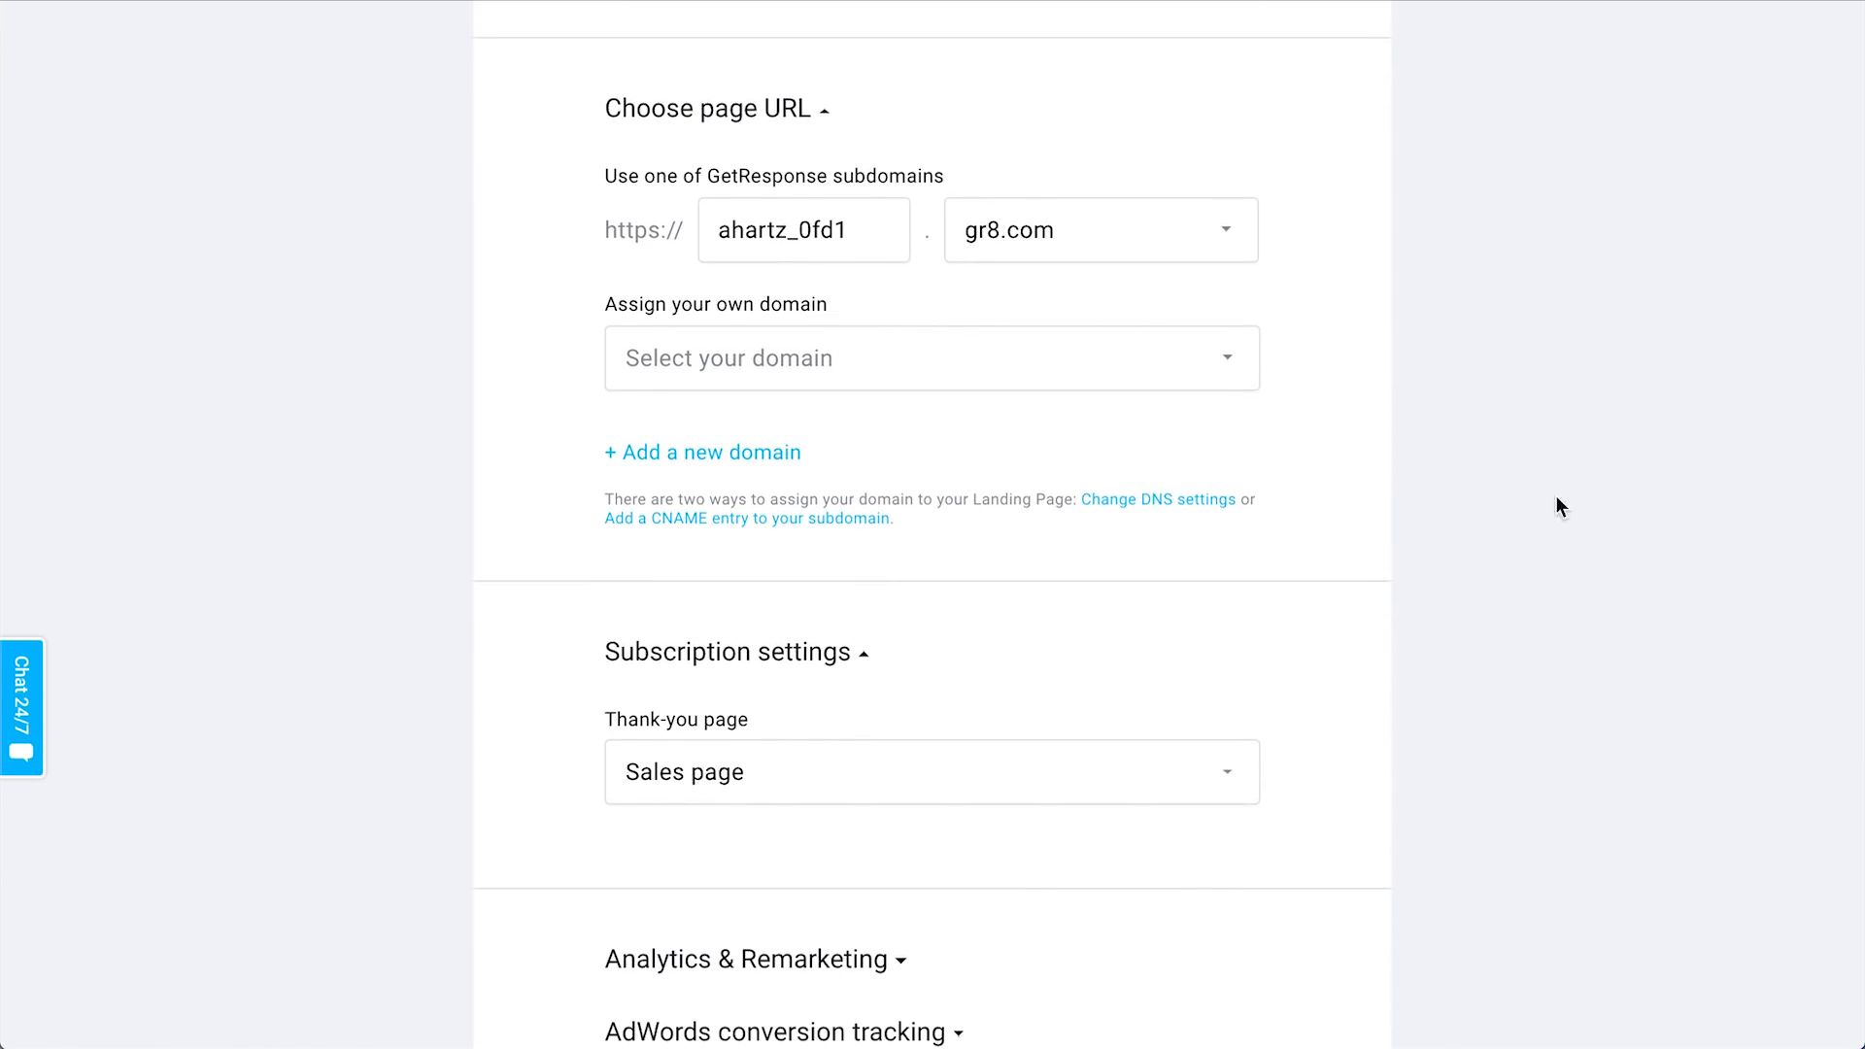
scroll(1455, 480, "down", 1)
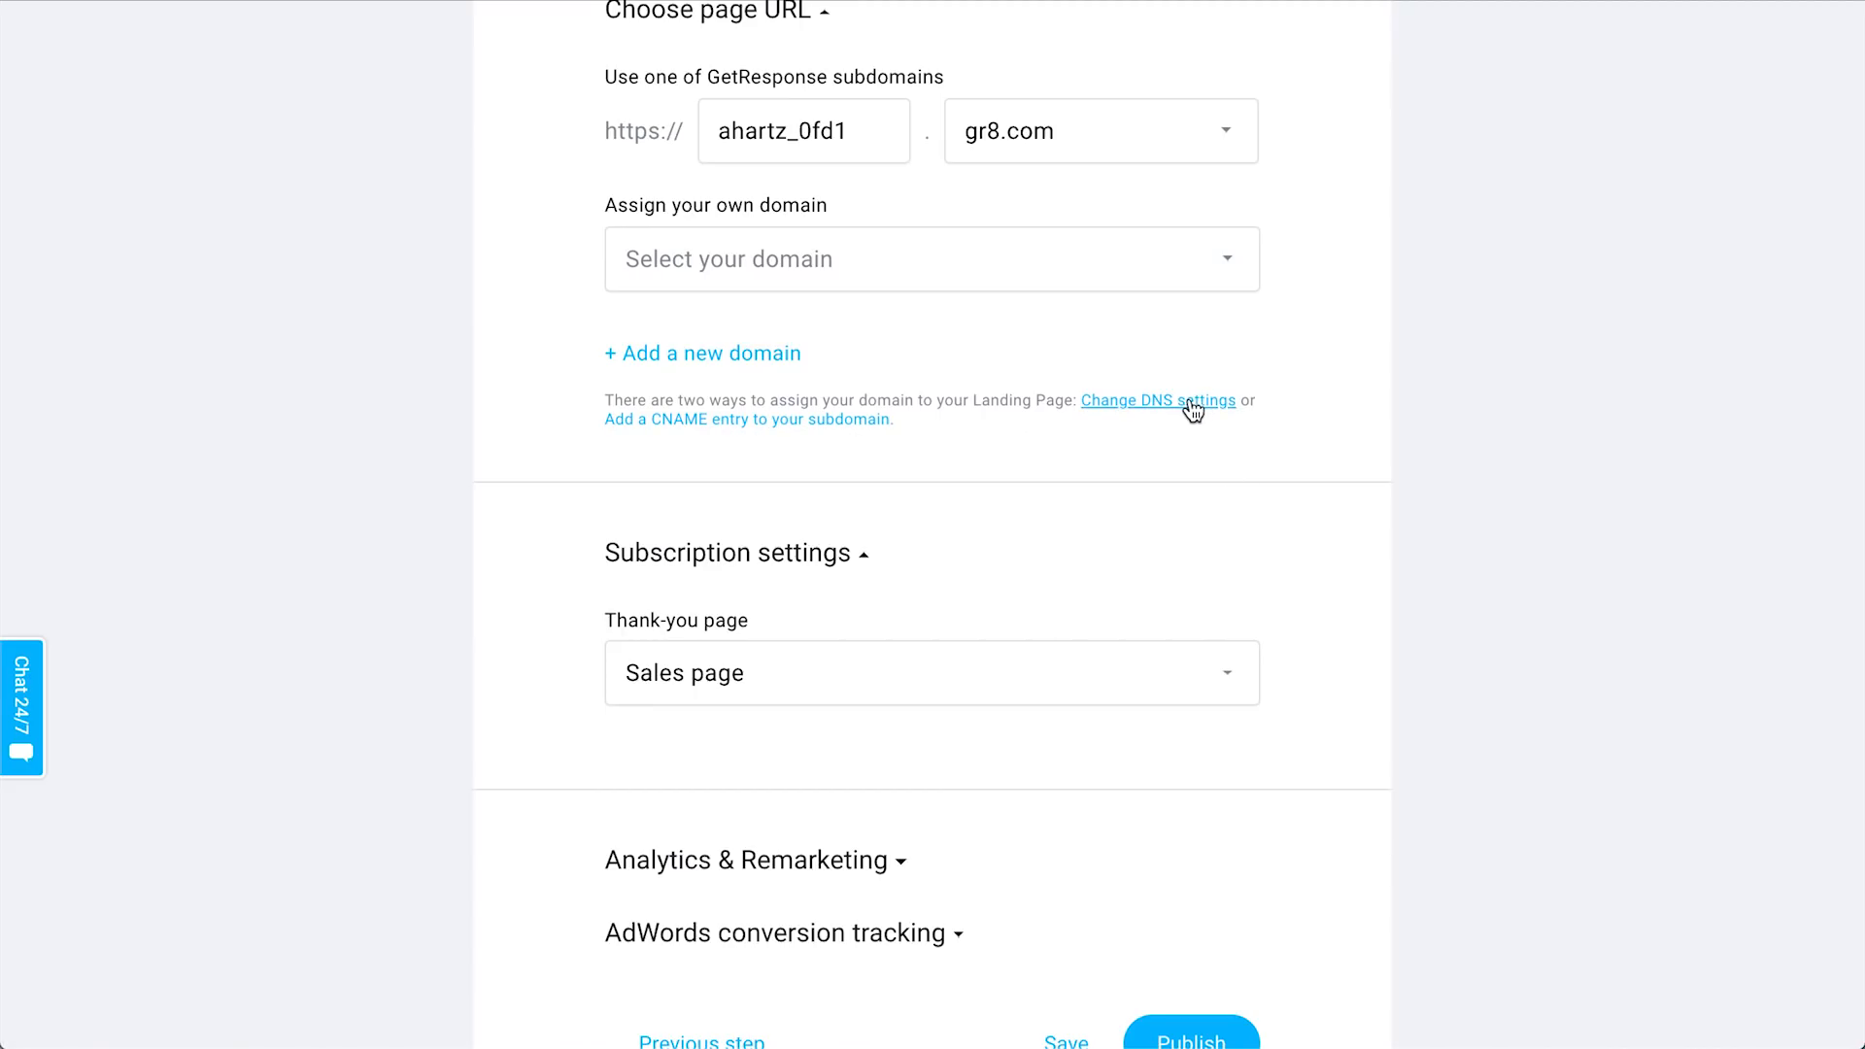
Check the GetResponse subdomain choices for the page URL and keep gr8.com.
scroll(1420, 485, "up", 1)
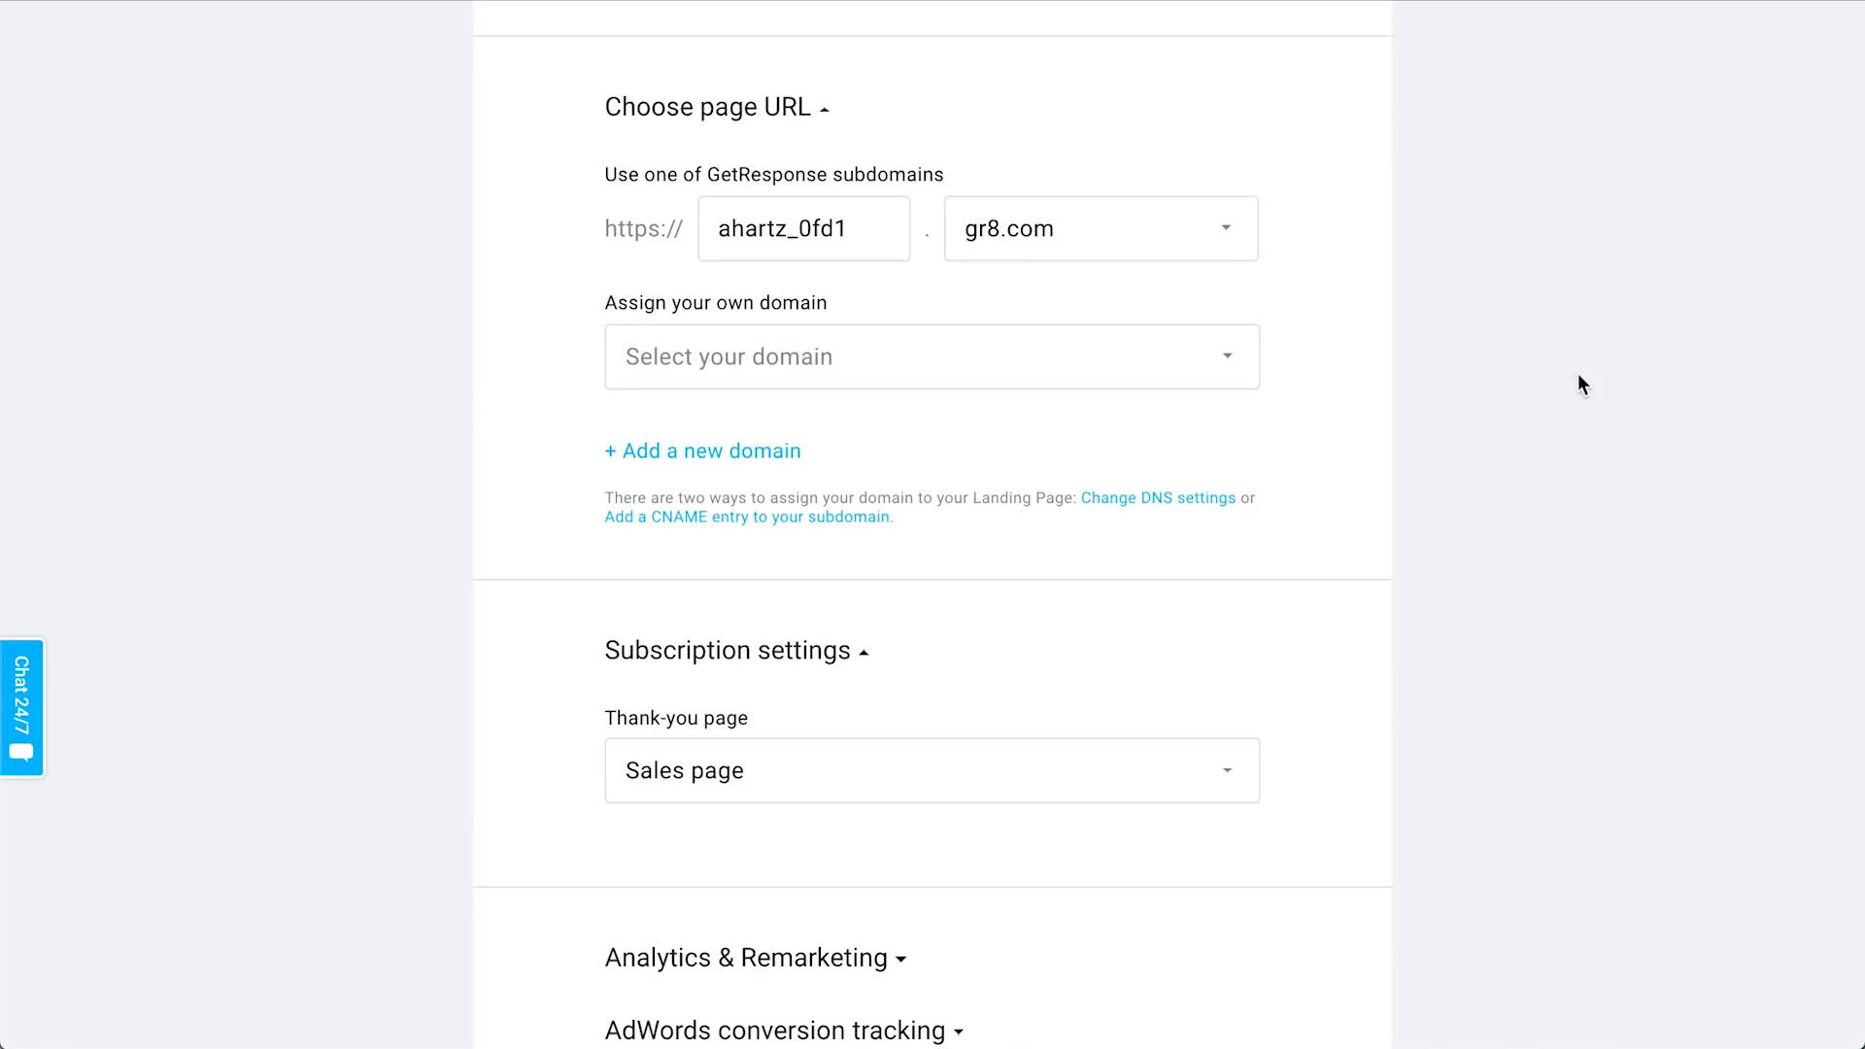
scroll(1519, 349, "up", 2)
left_click(1103, 355)
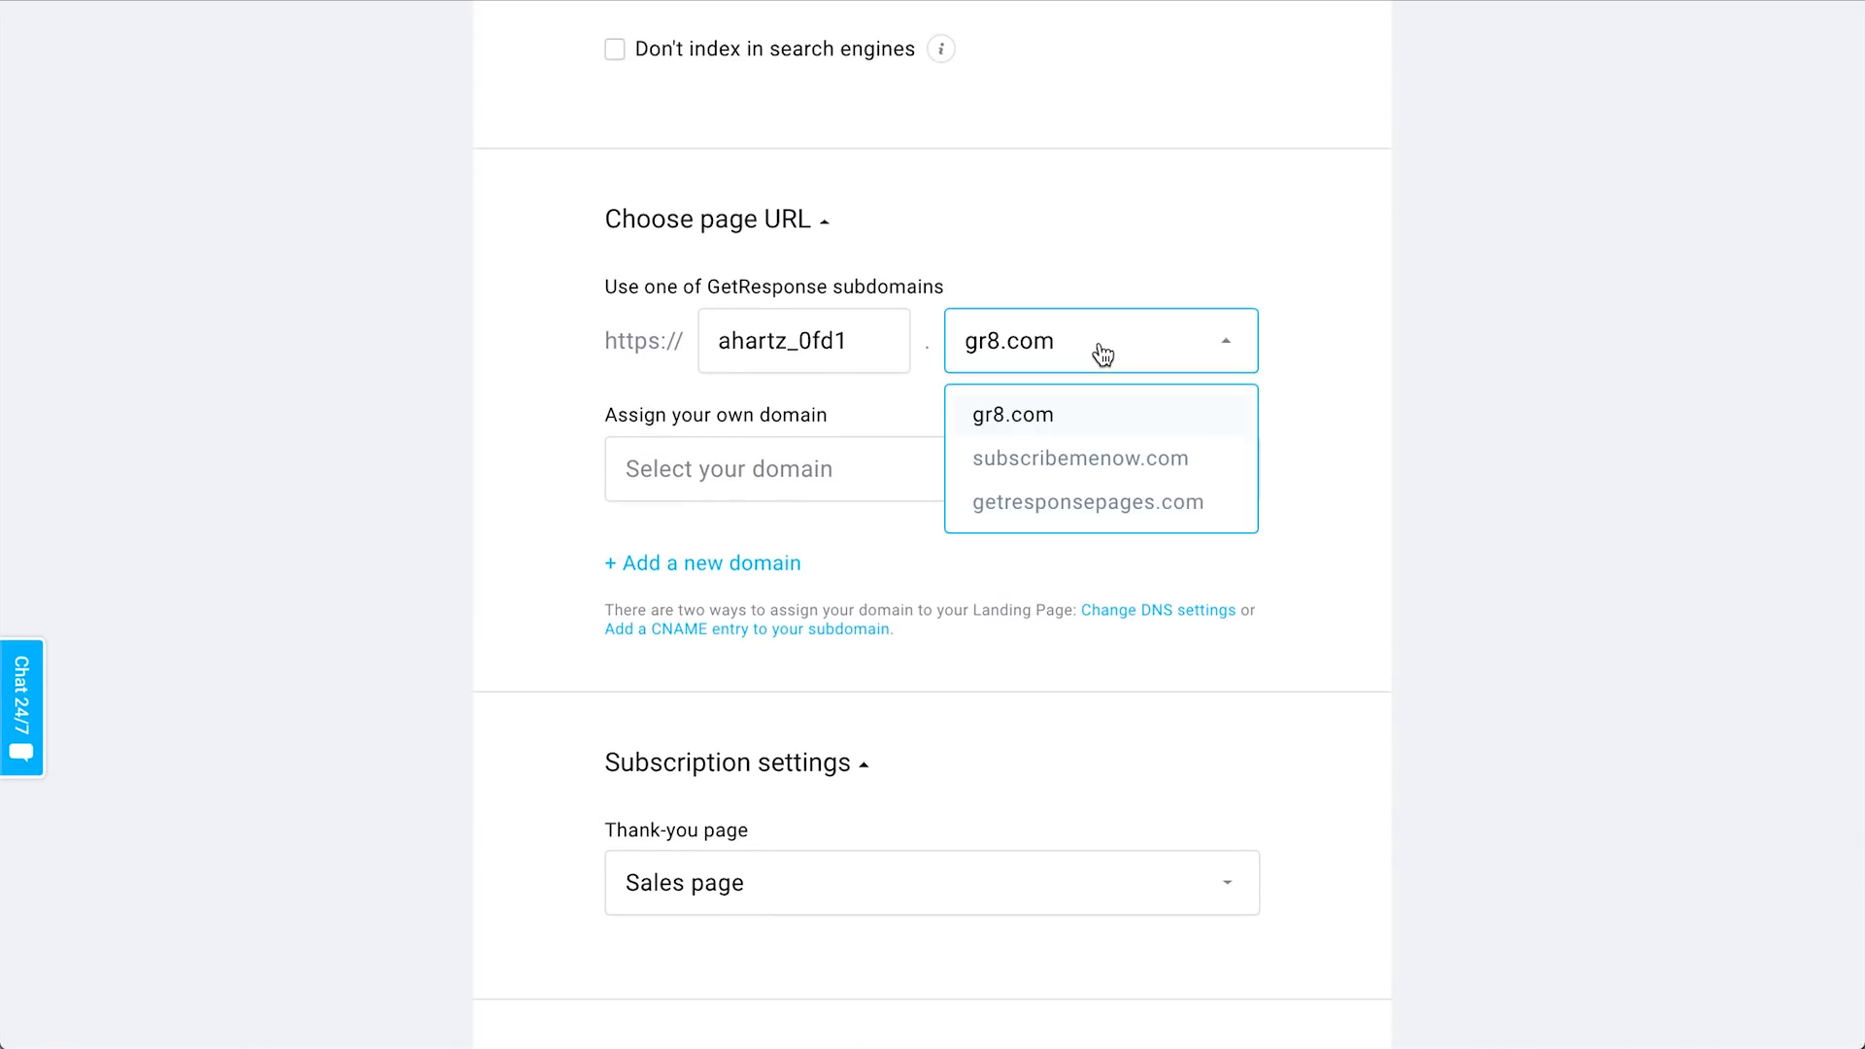
left_click(990, 391)
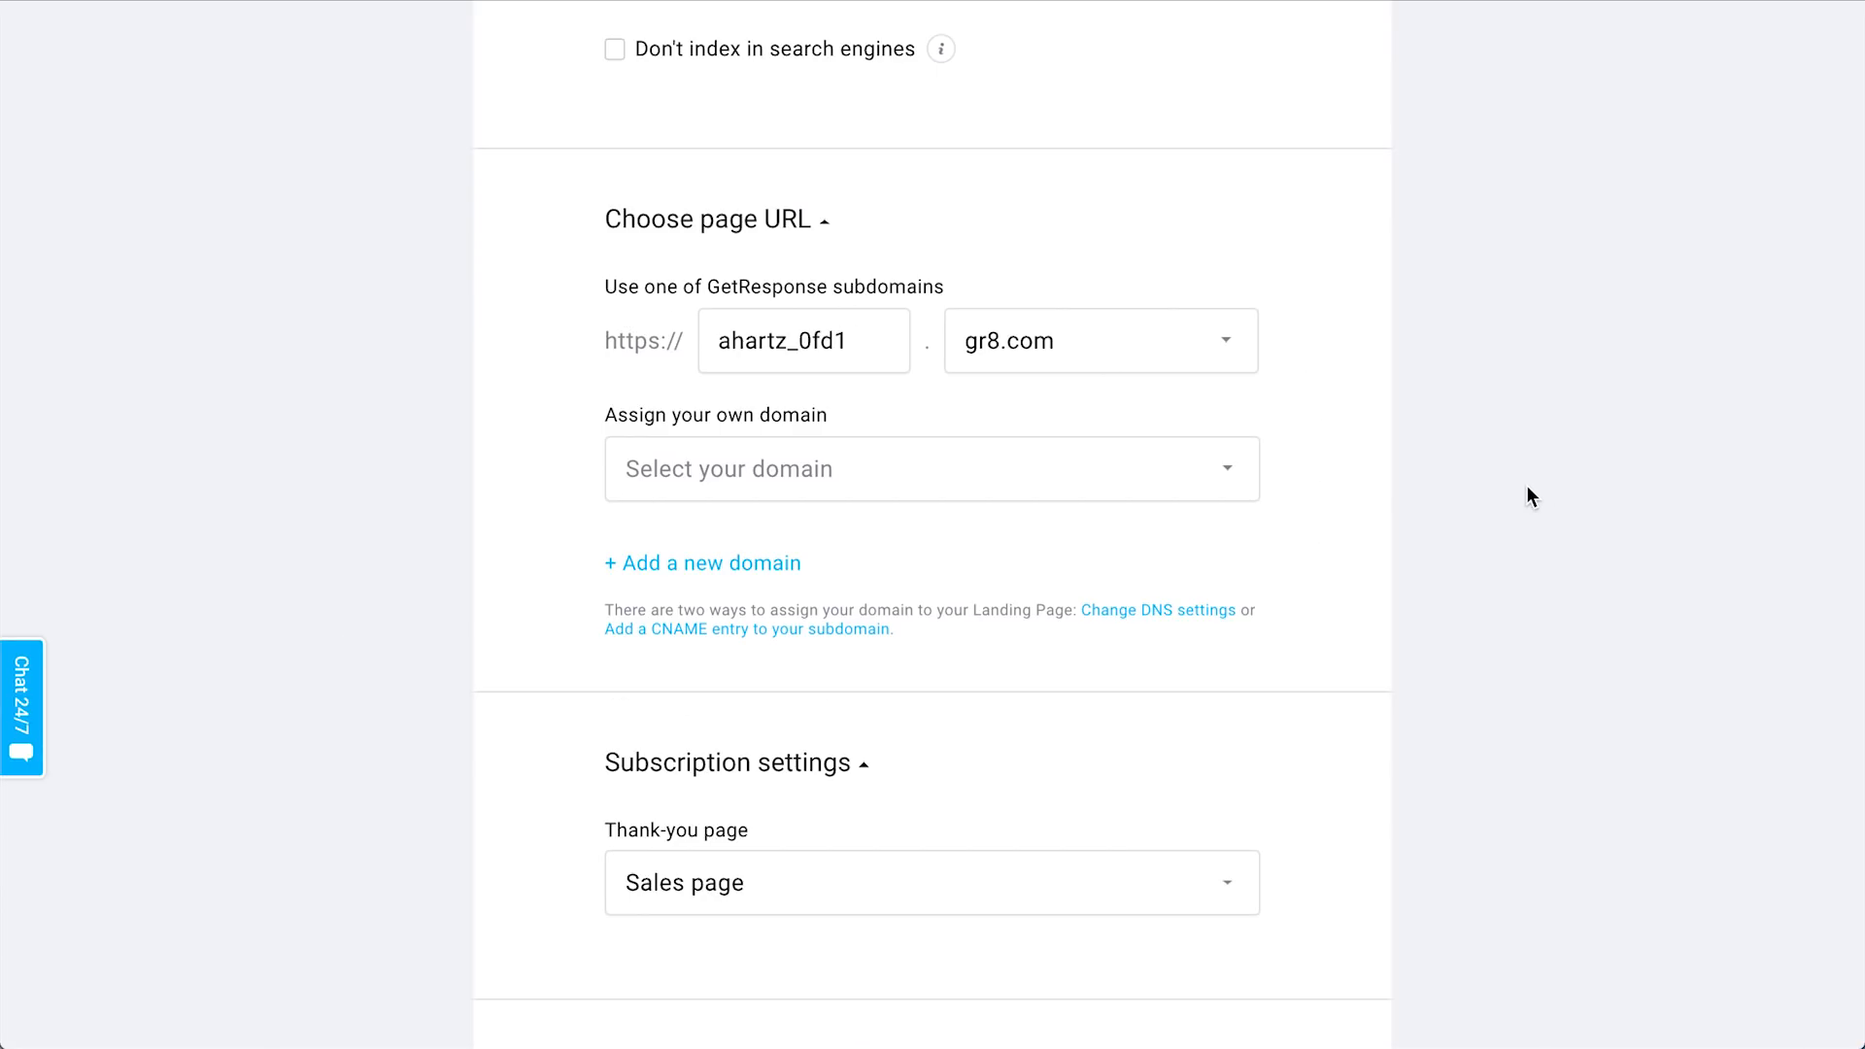
Set the signup page's thank-you page to Default thank-you page and publish the signup page.
scroll(1527, 495, "down", 5)
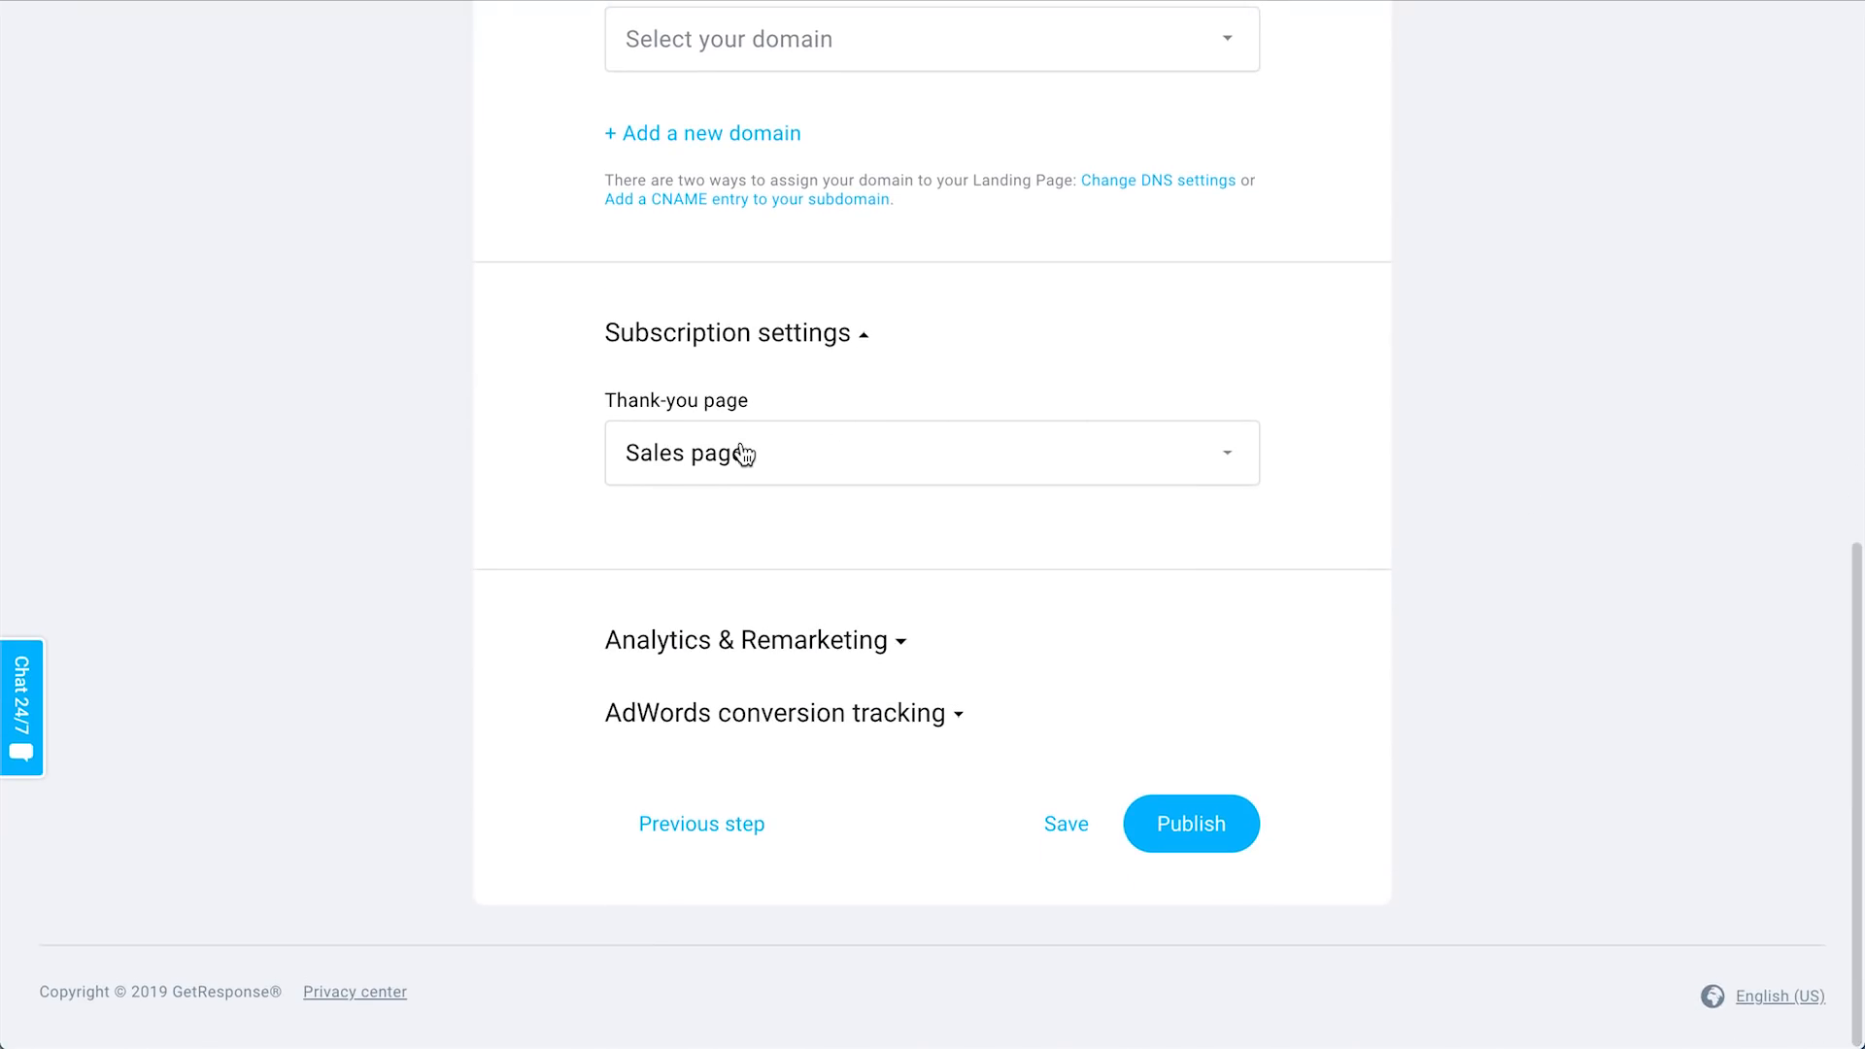
left_click(833, 478)
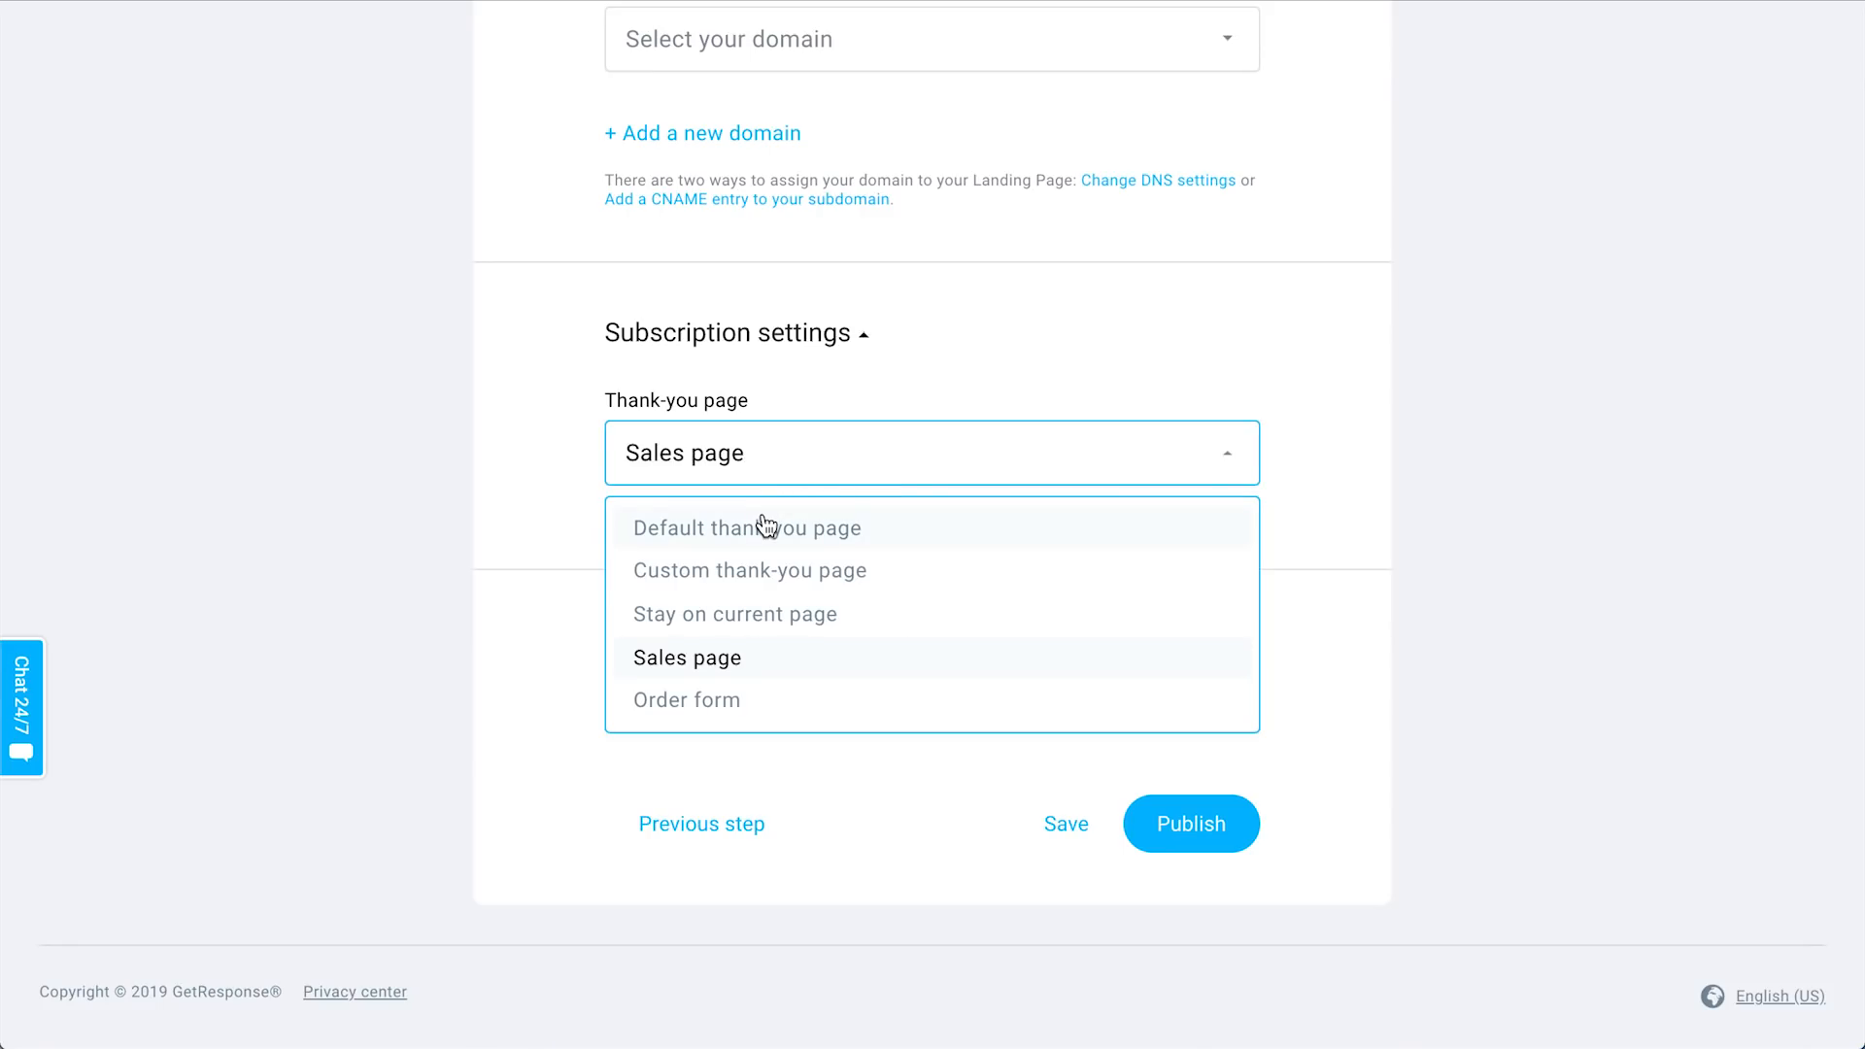
left_click(755, 520)
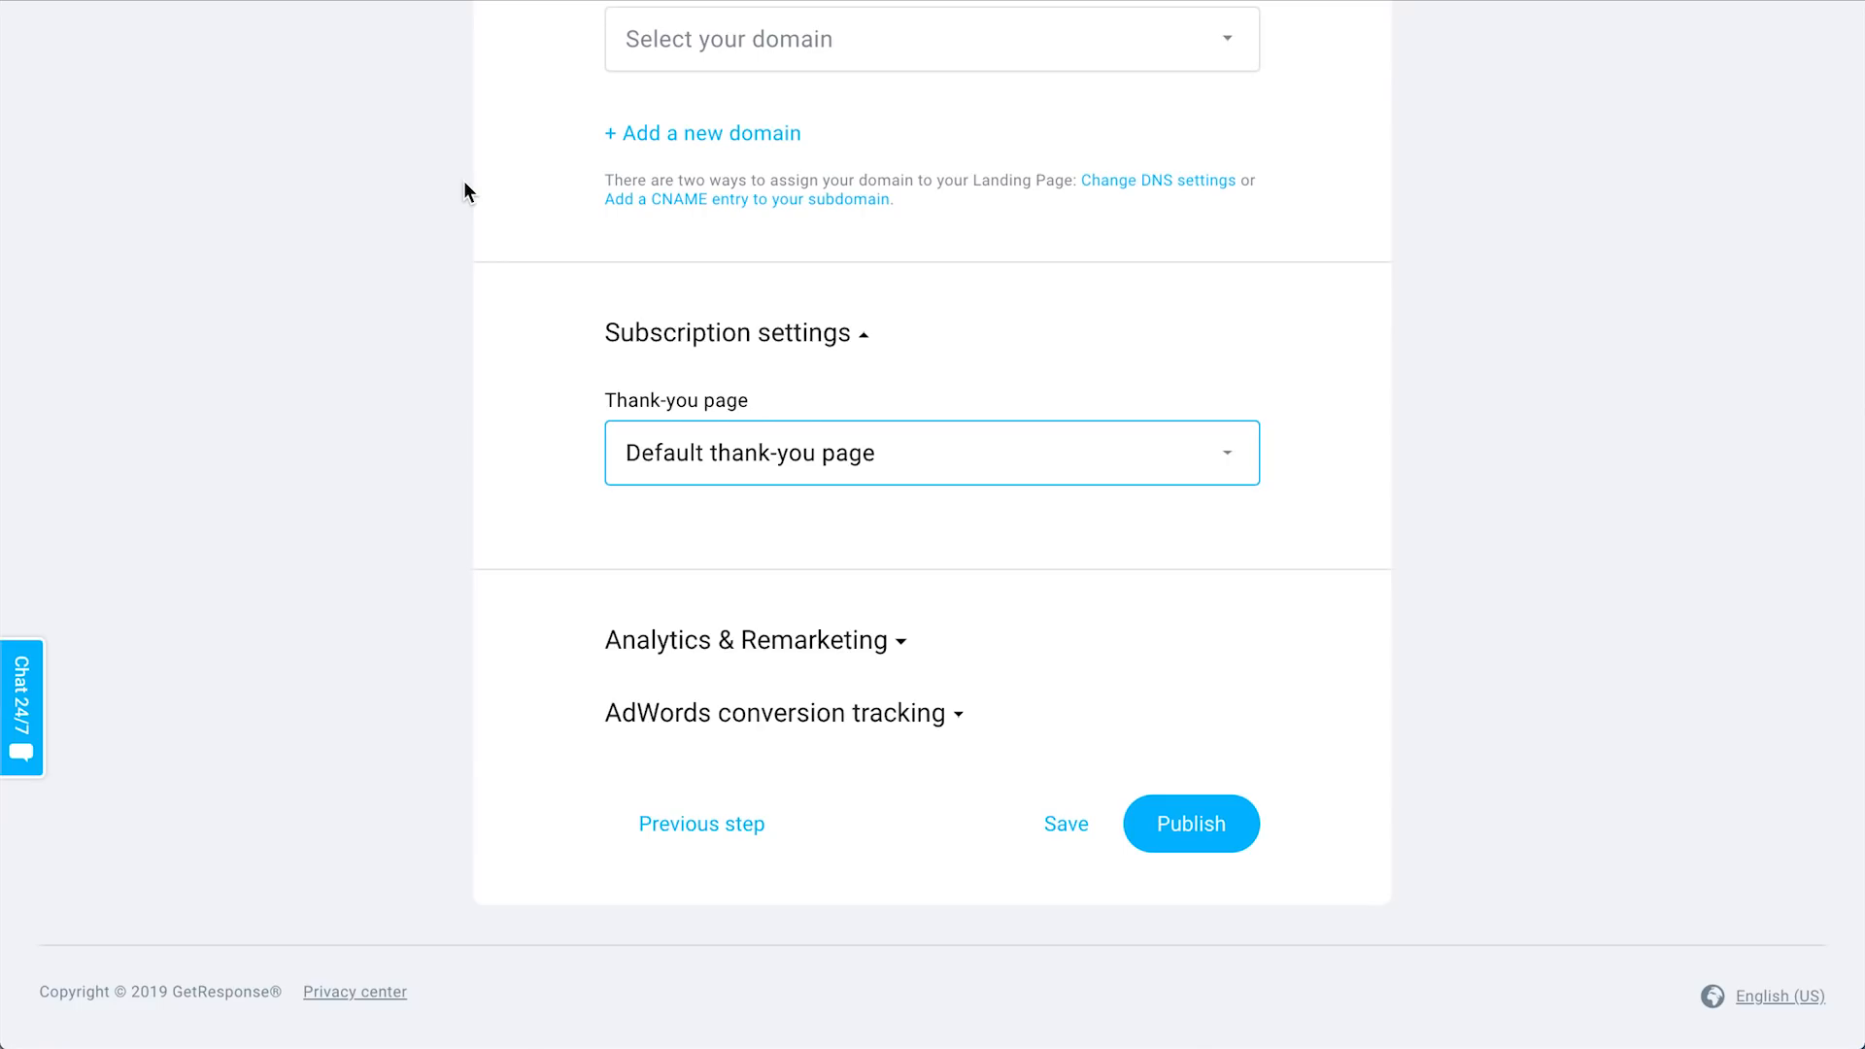
left_click(834, 448)
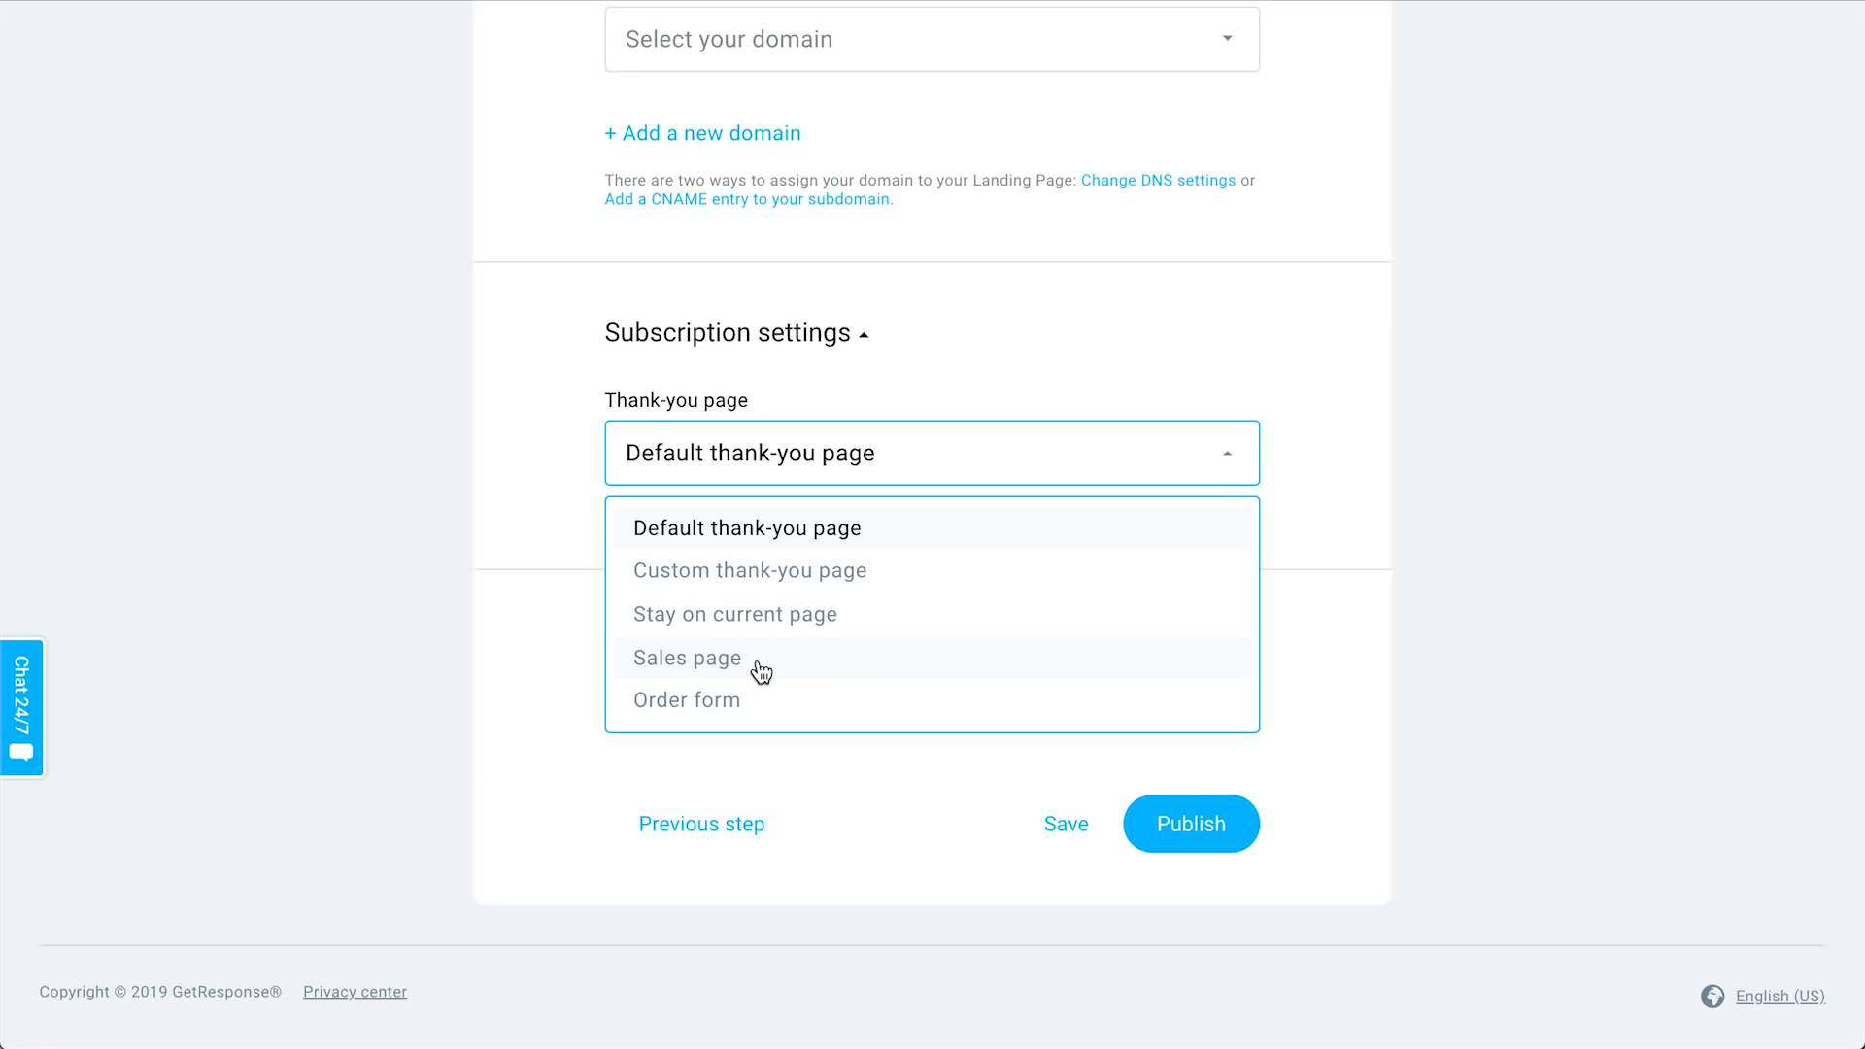
left_click(828, 549)
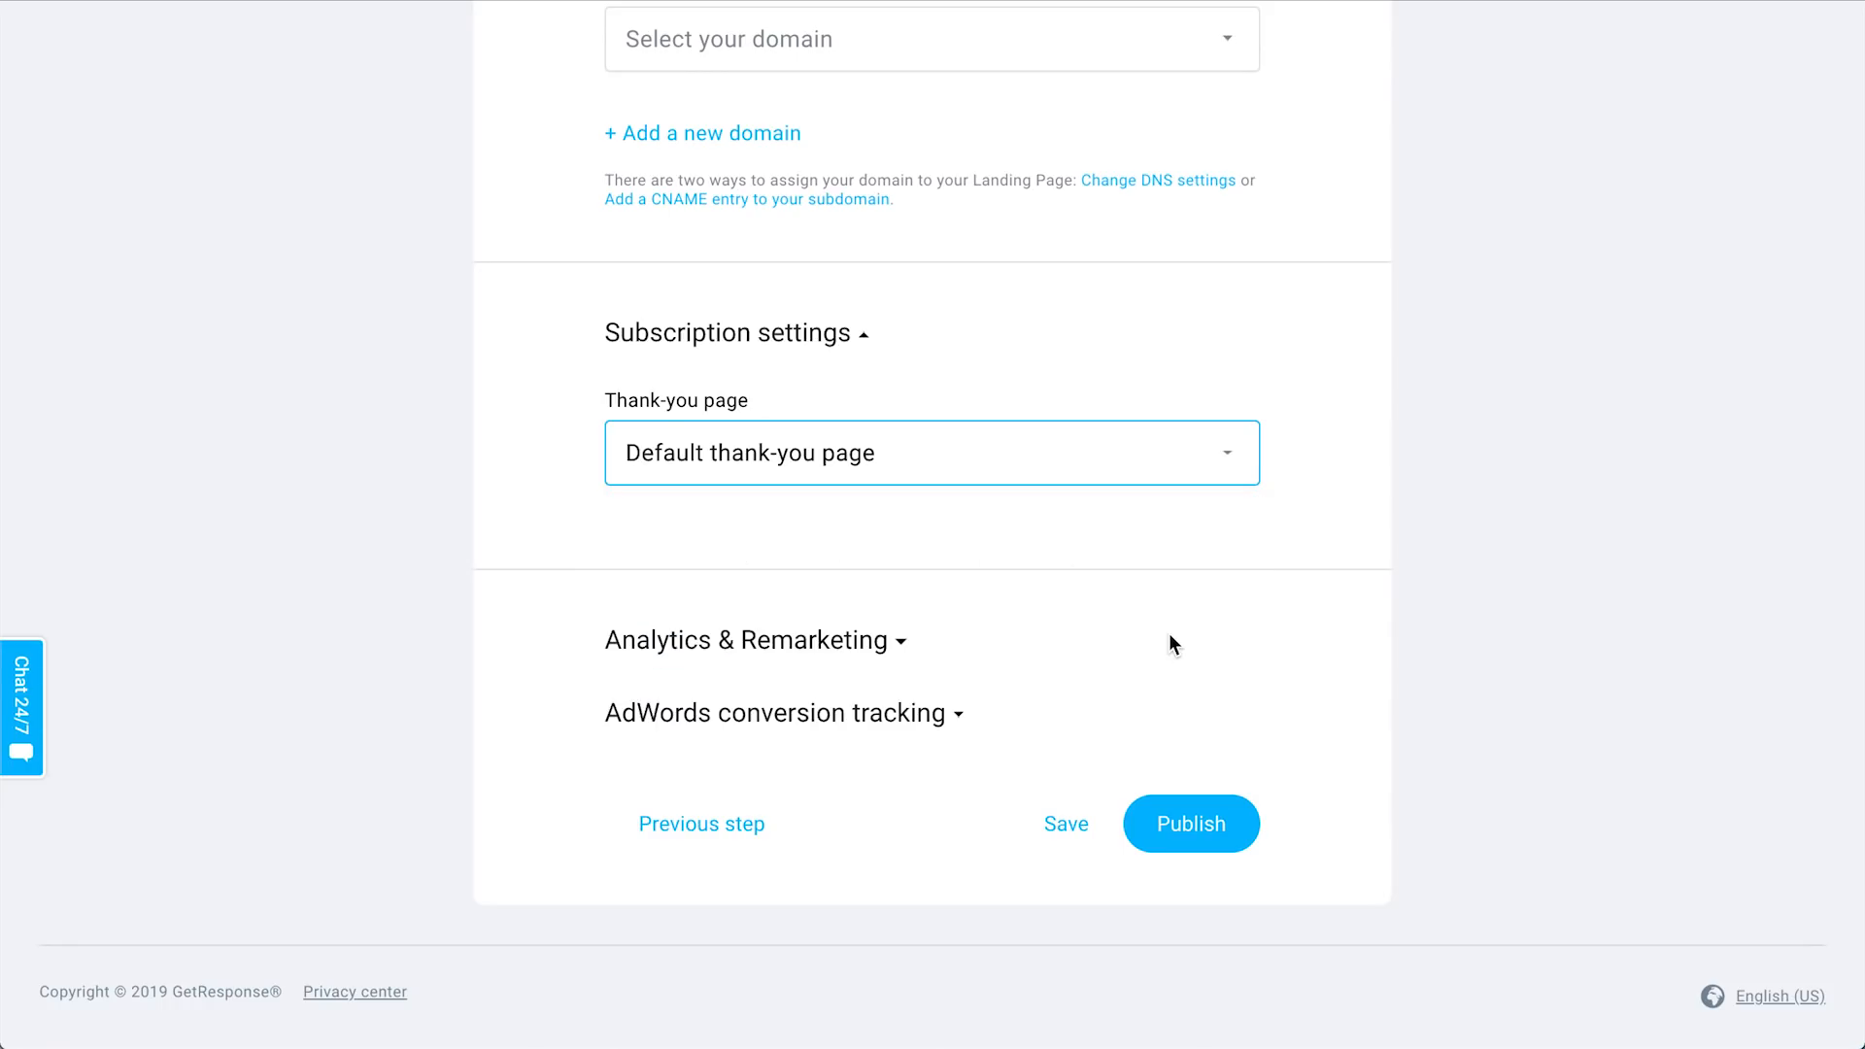
left_click(1220, 832)
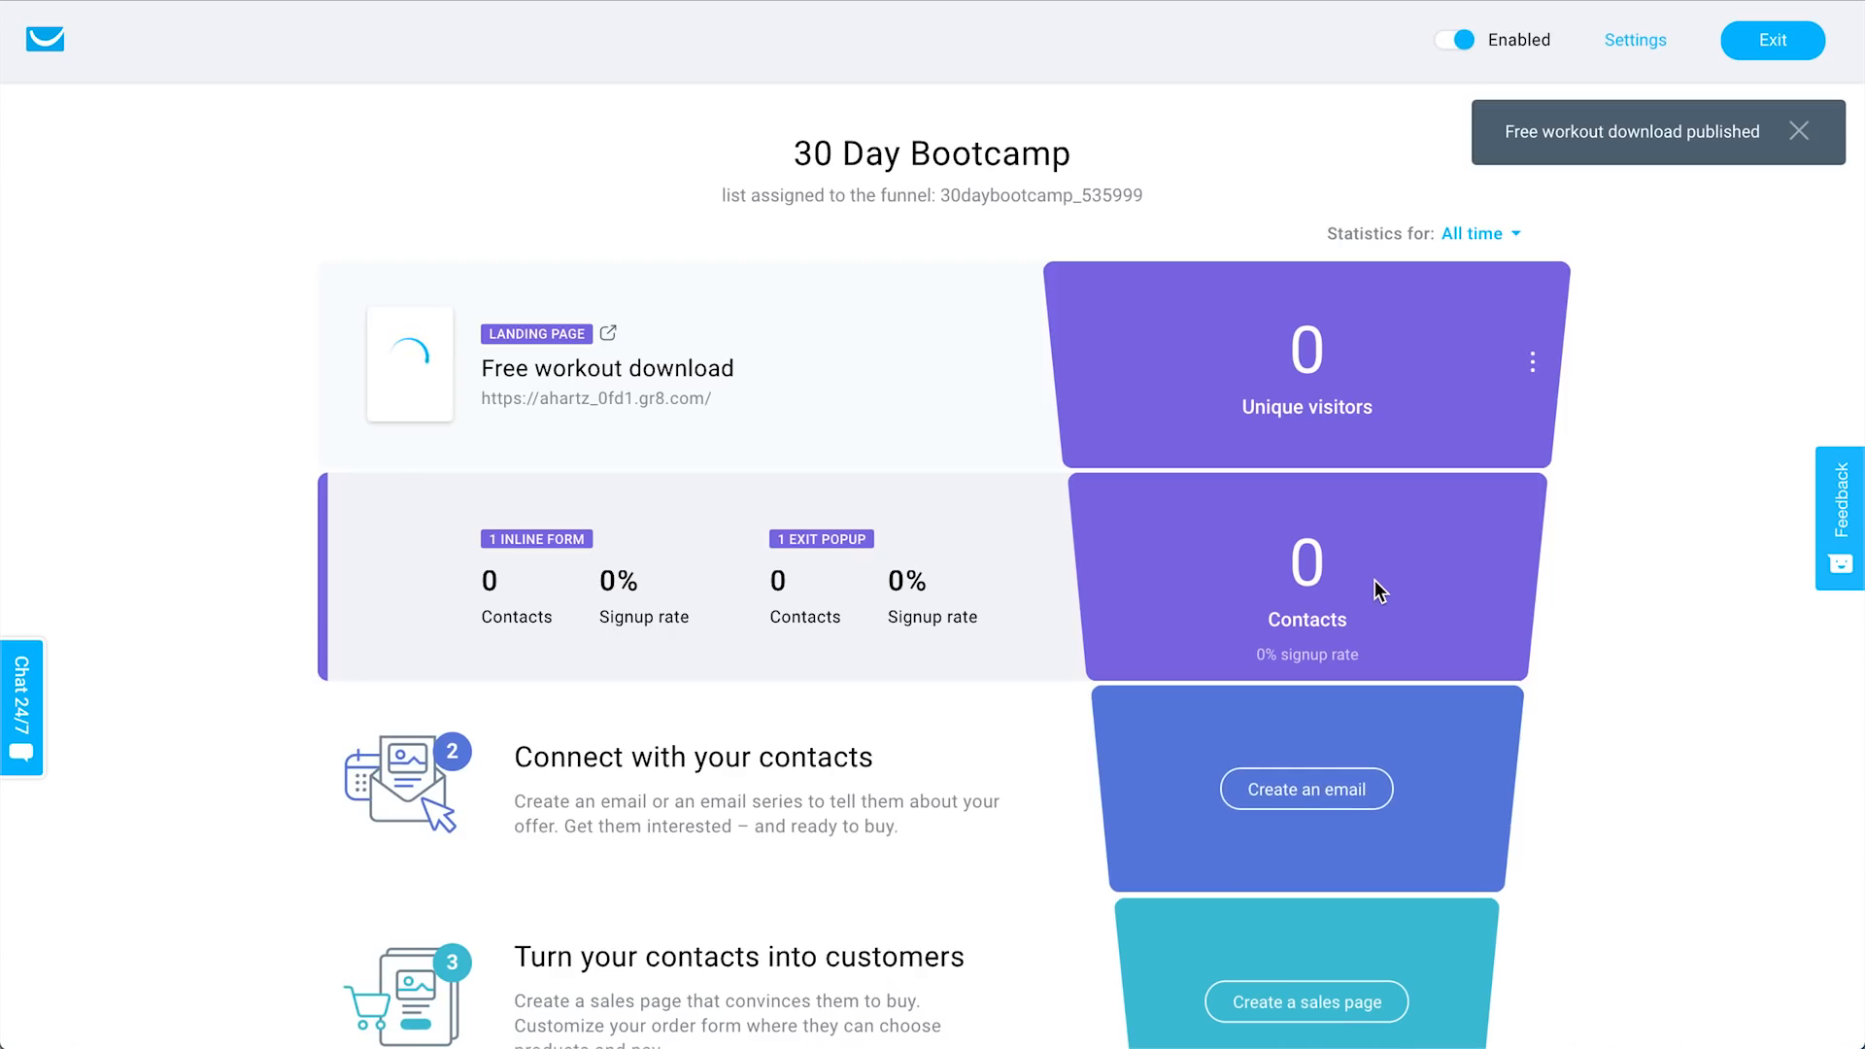
Review the 30 Day Bootcamp funnel overview, from the published landing page and contact statistics down to the remaining stages and results.
scroll(1612, 694, "down", 1)
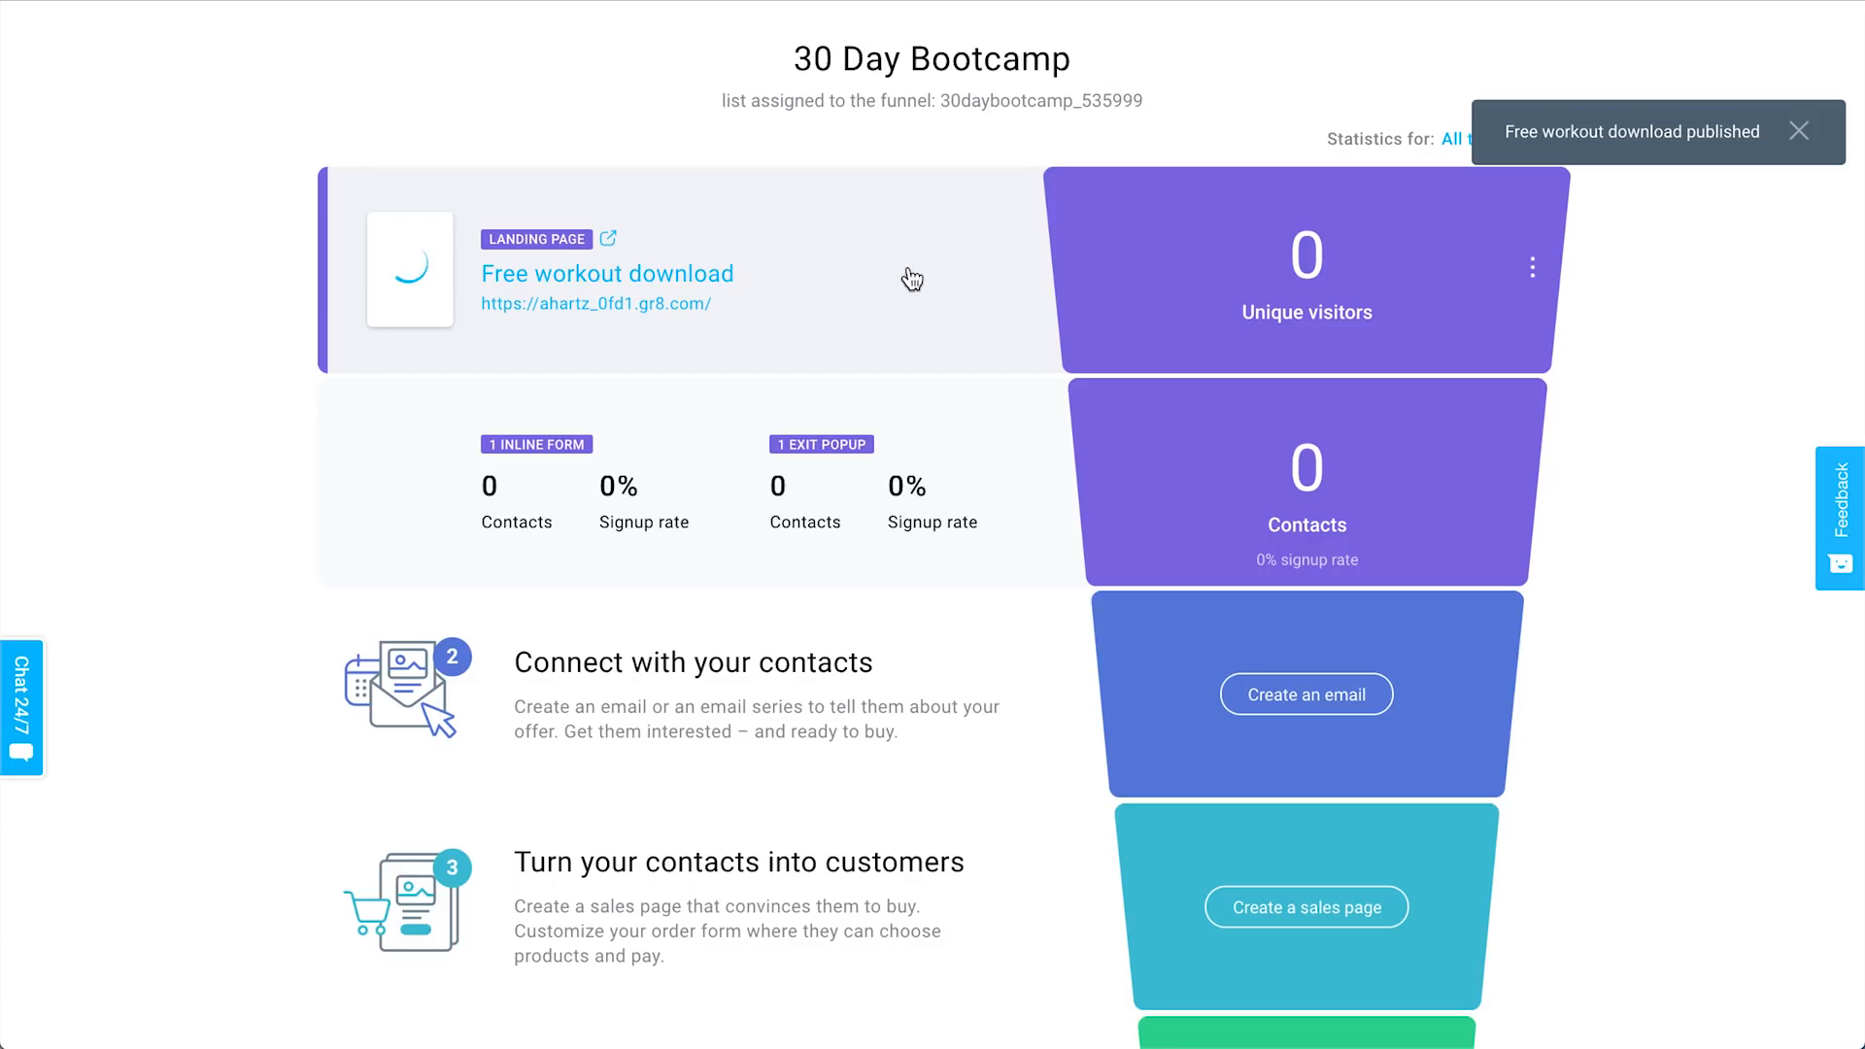
scroll(832, 340, "down", 2)
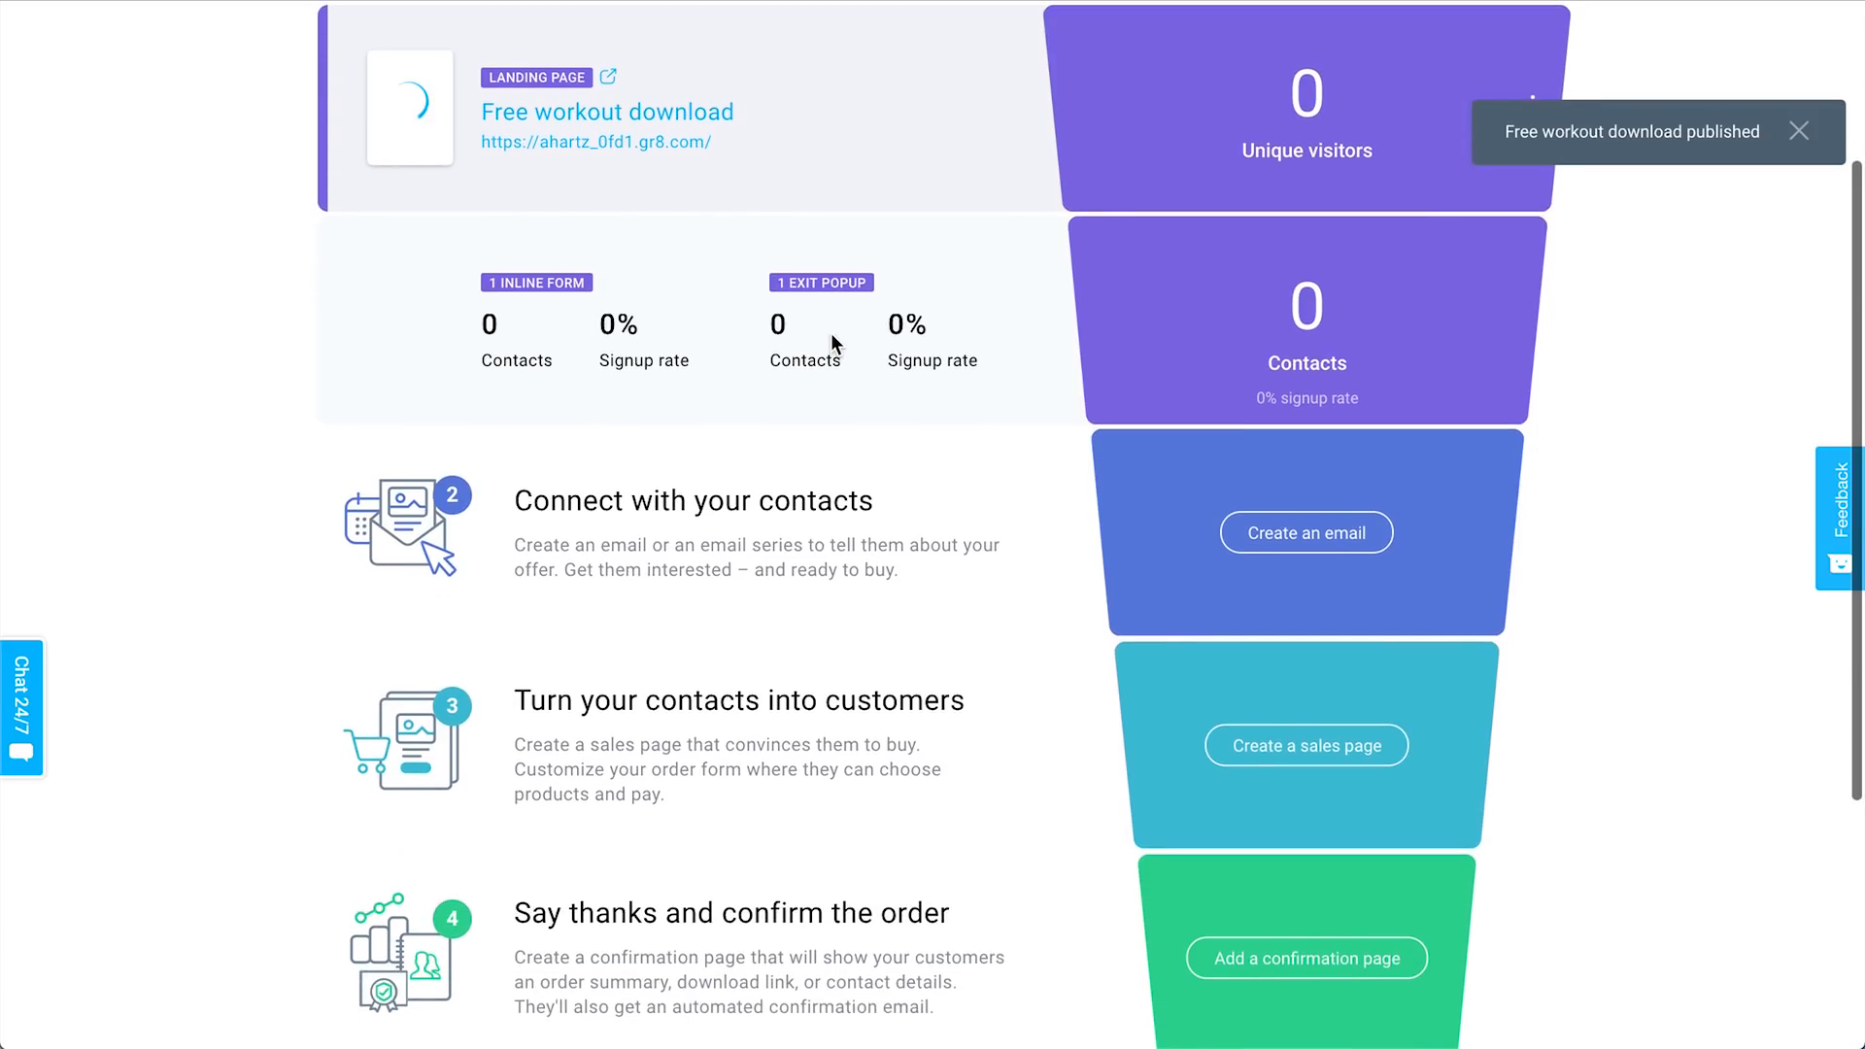
scroll(592, 196, "down", 1)
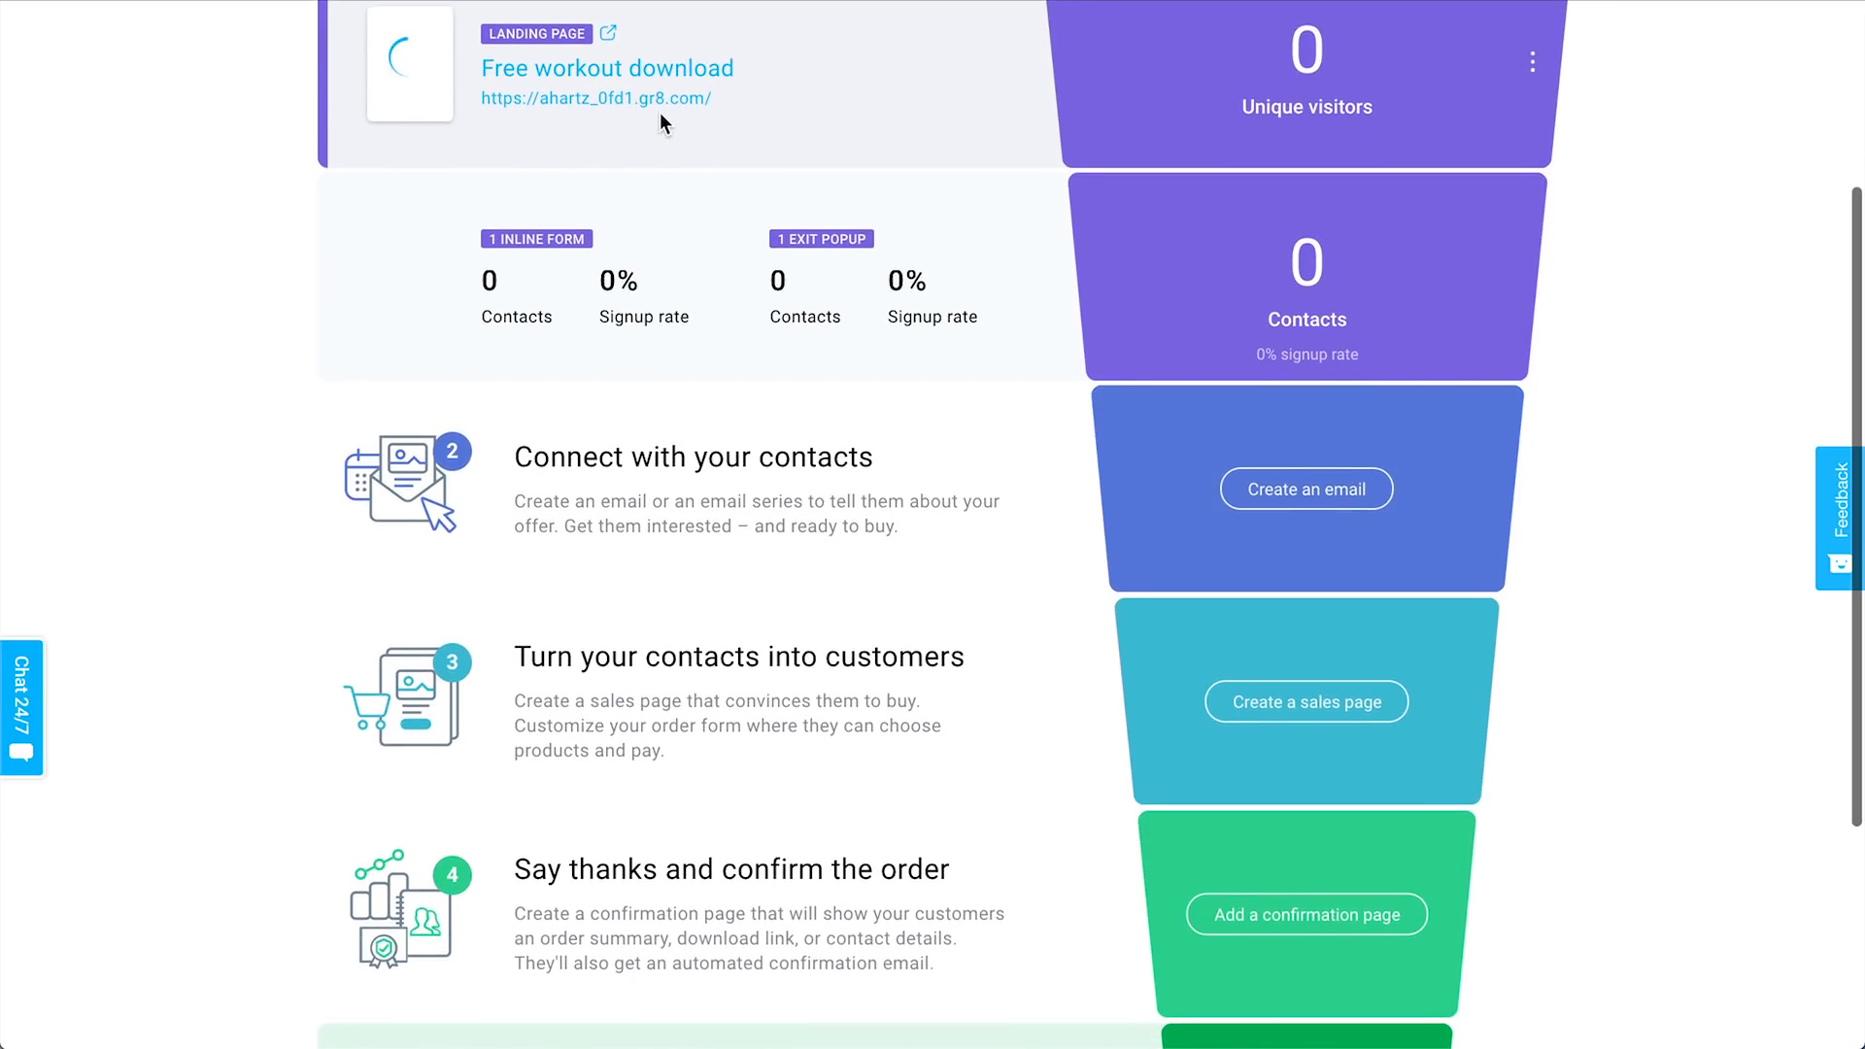
scroll(869, 192, "down", 1)
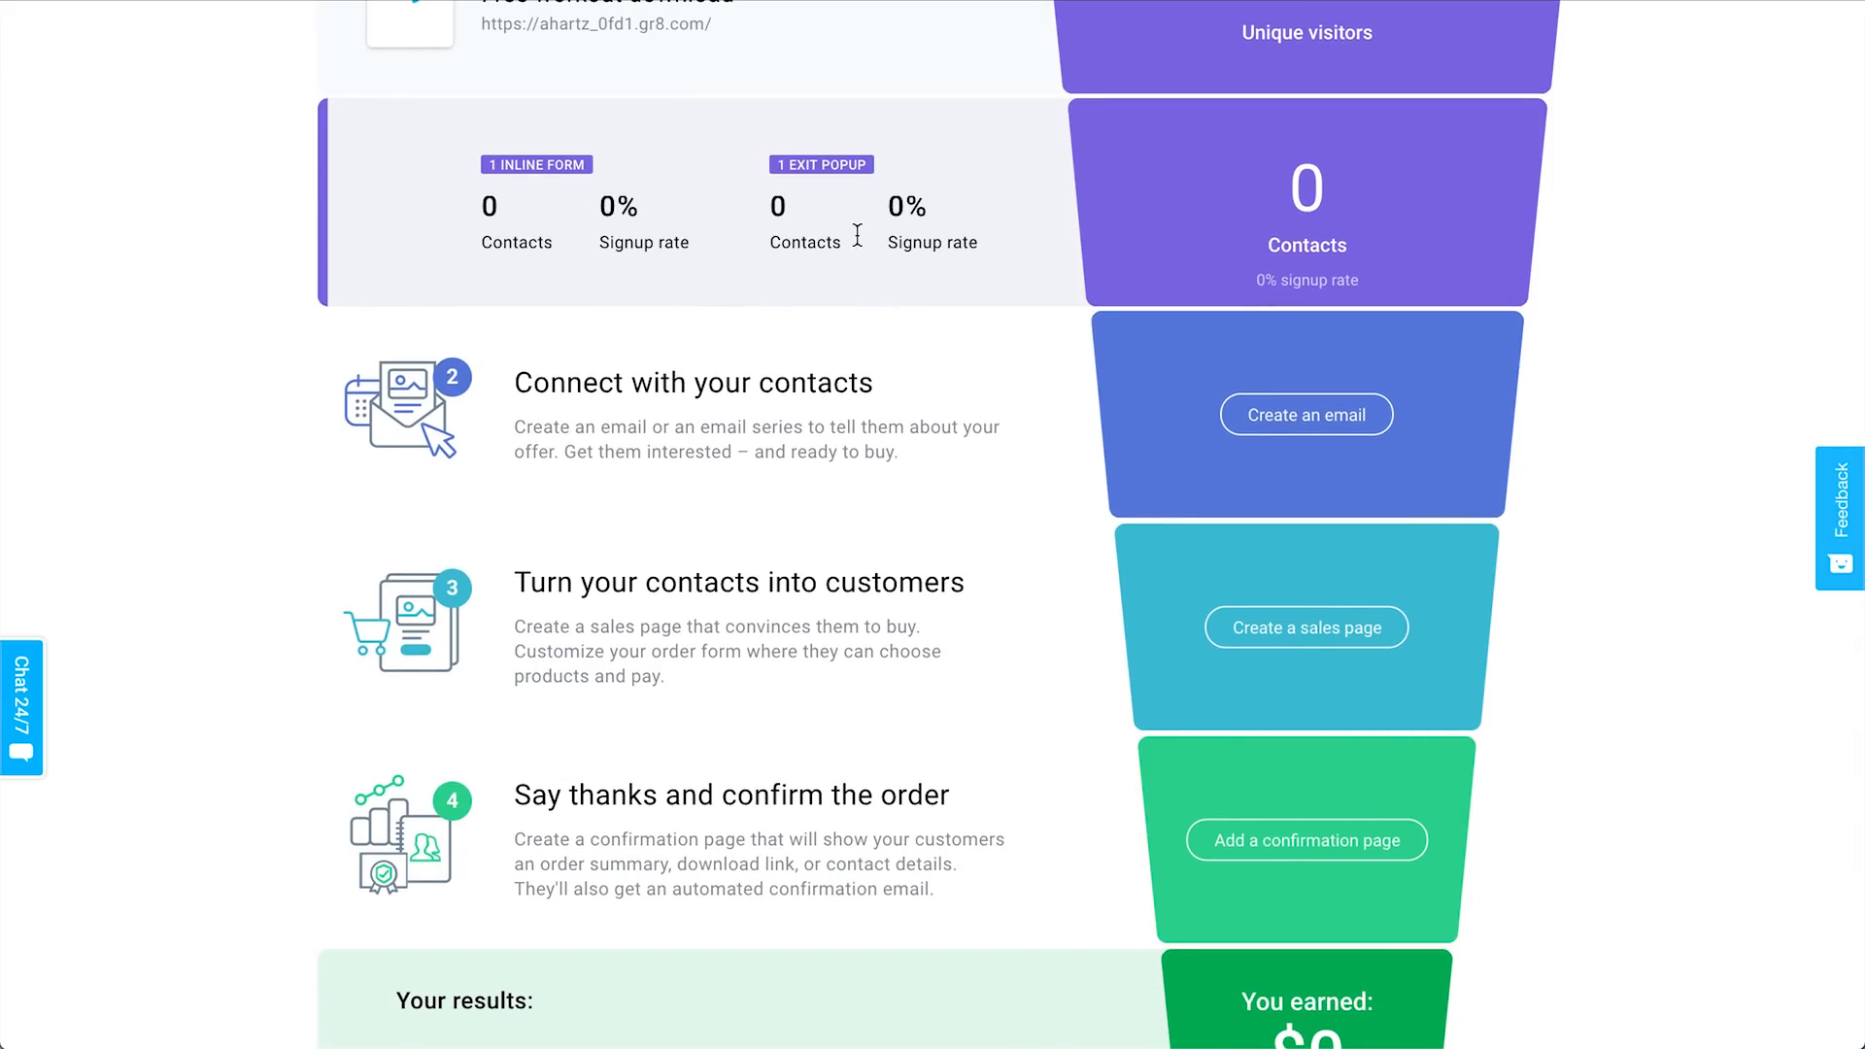
scroll(1601, 332, "up", 1)
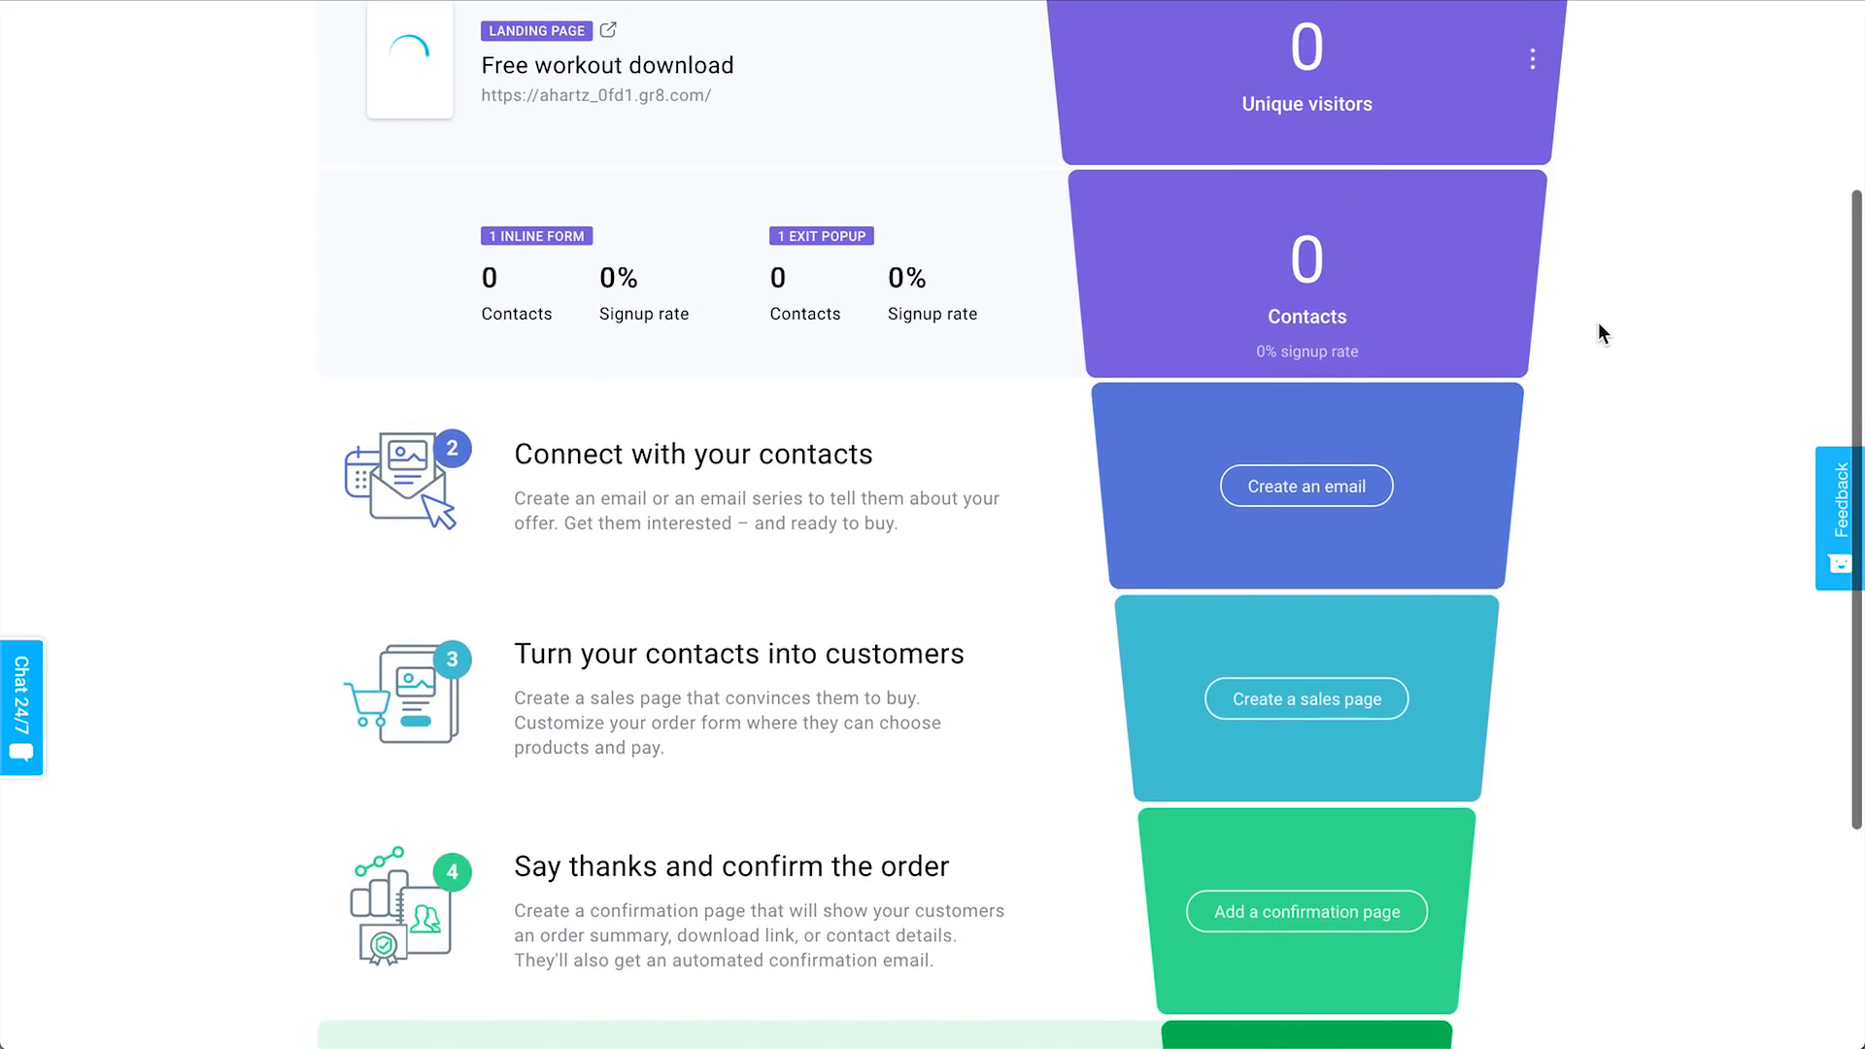
scroll(1599, 326, "down", 3)
scroll(1599, 322, "down", 1)
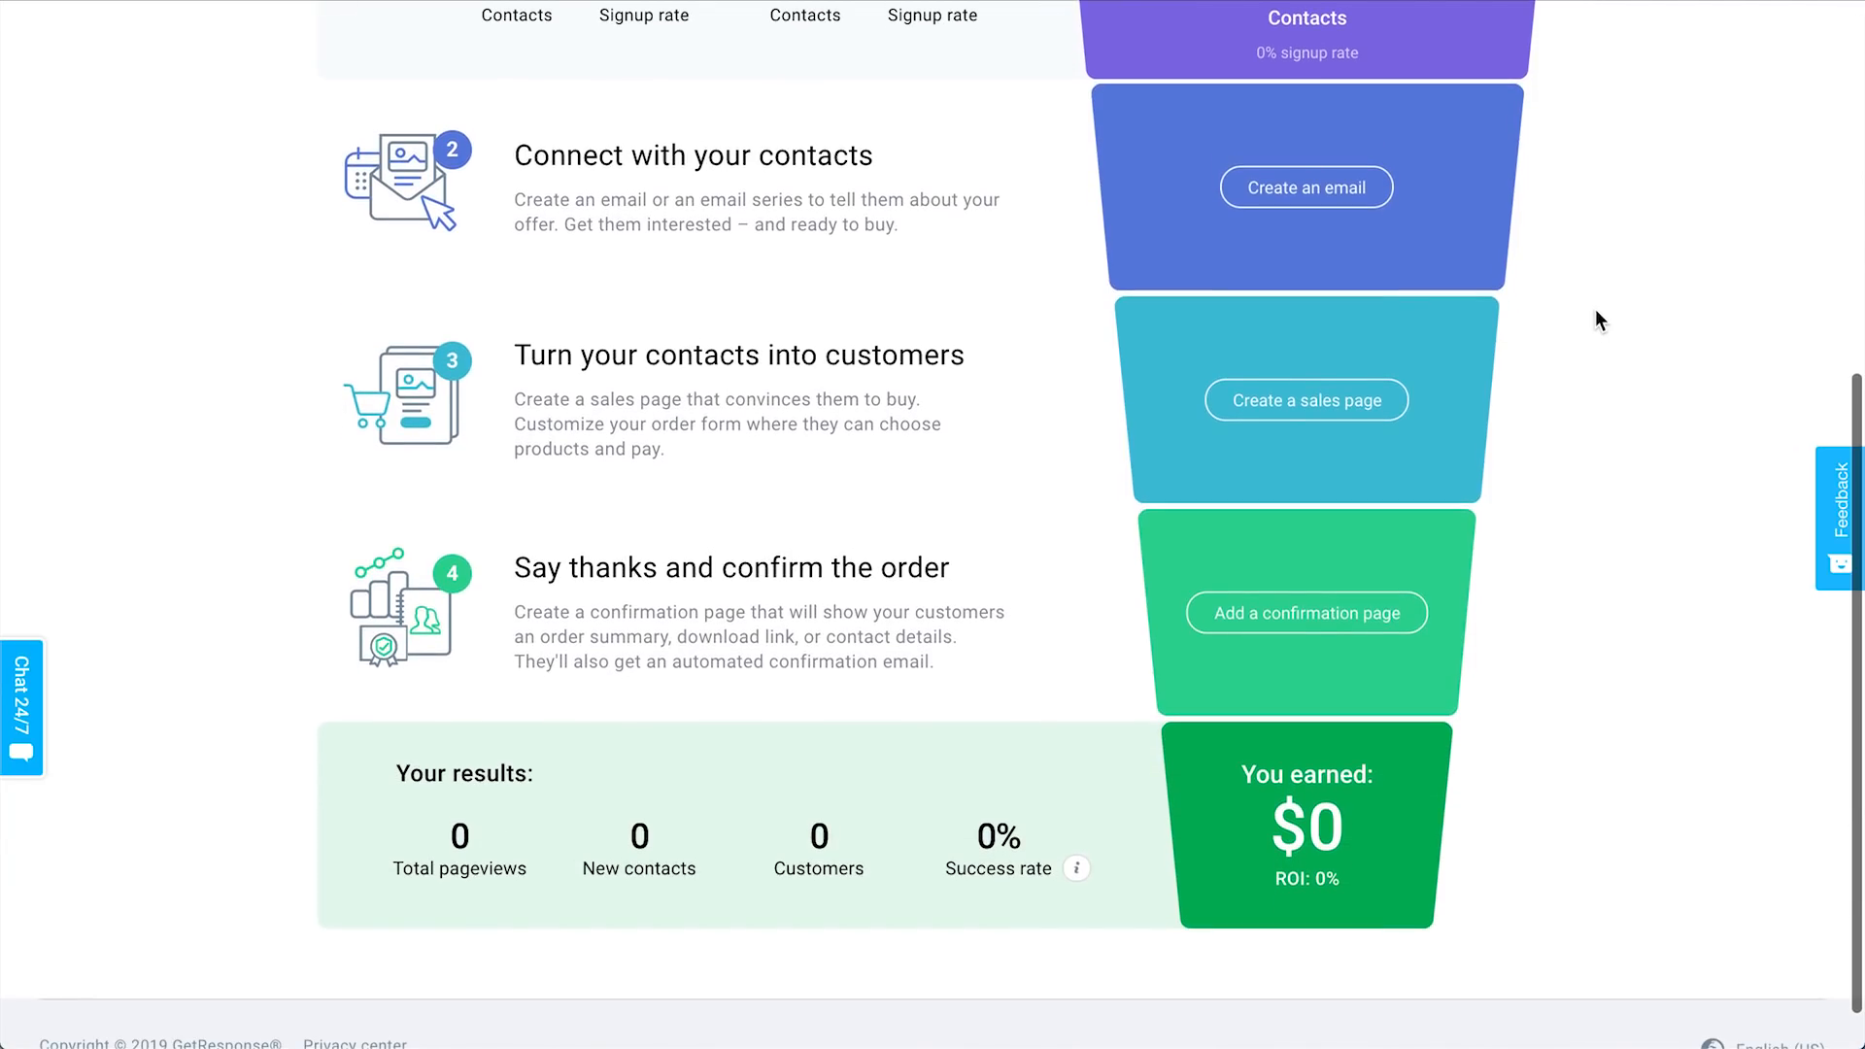
Create the funnel's welcome email with "Thanks for signing up!" as both message name and subject, and continue to template selection.
left_click(1345, 197)
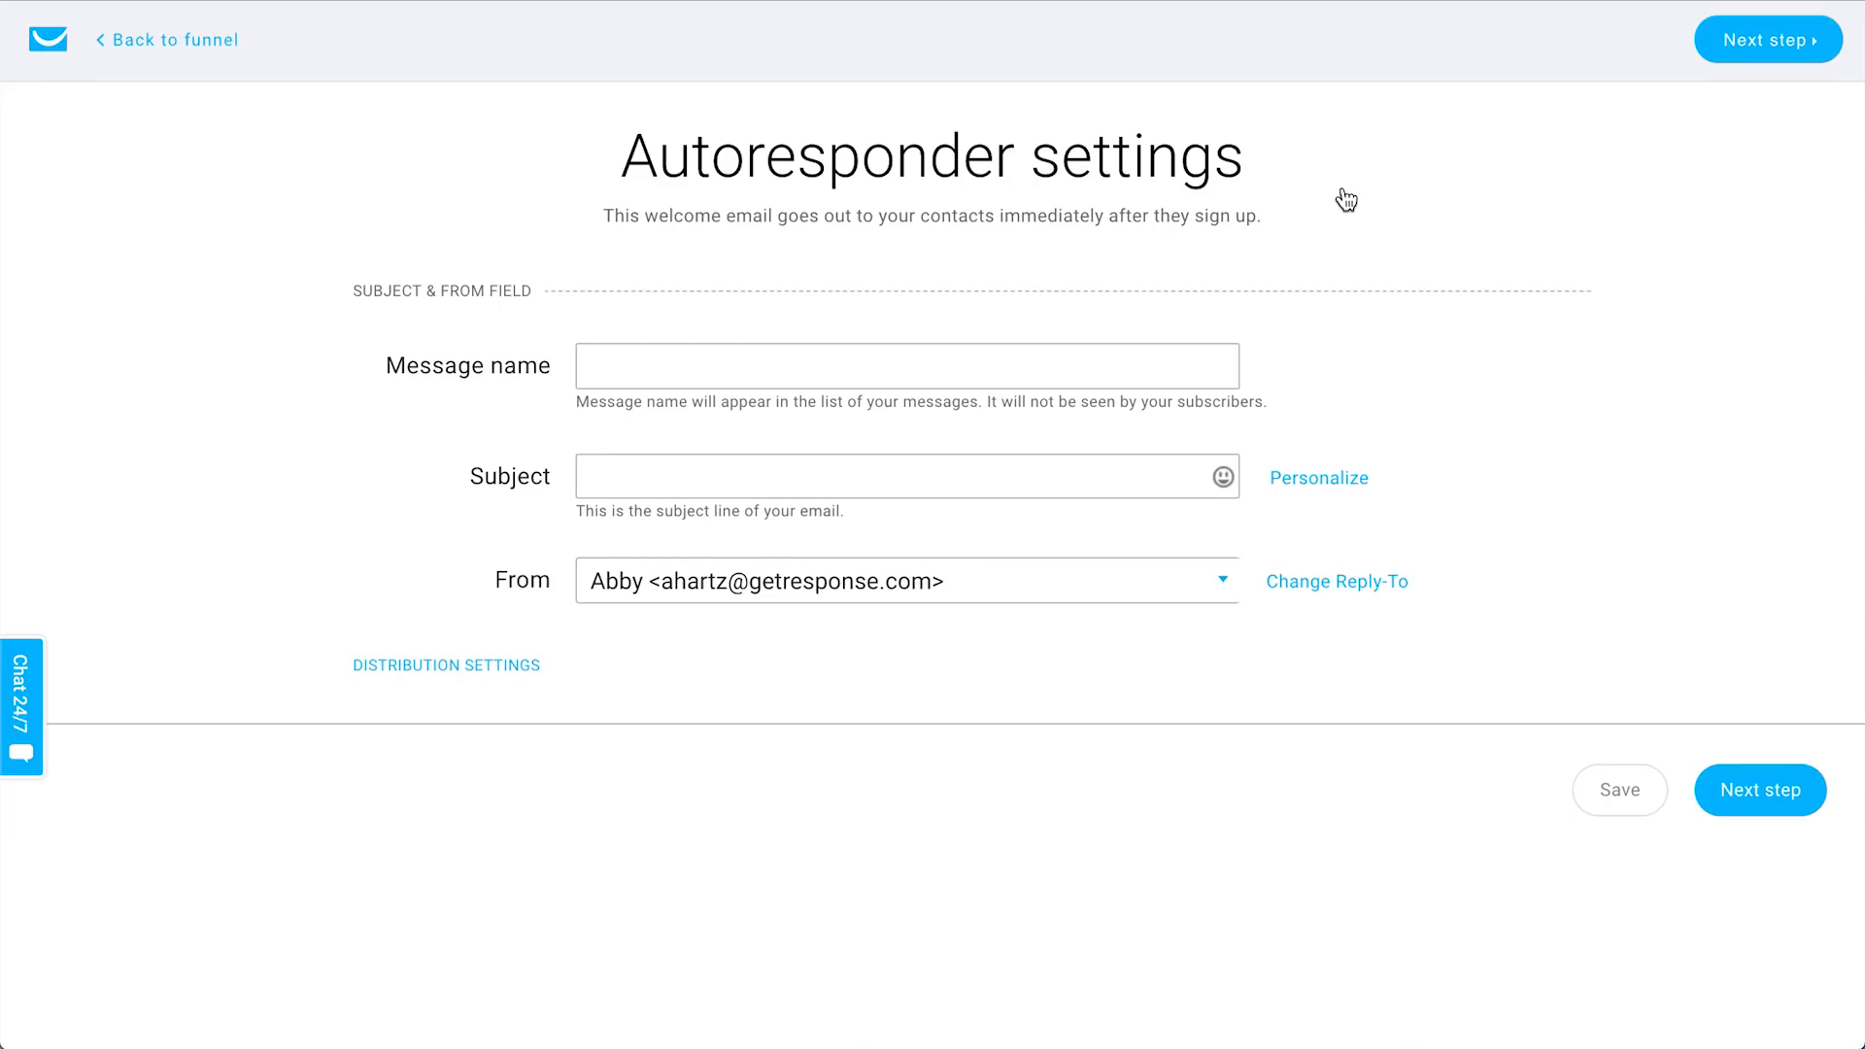
left_click(967, 377)
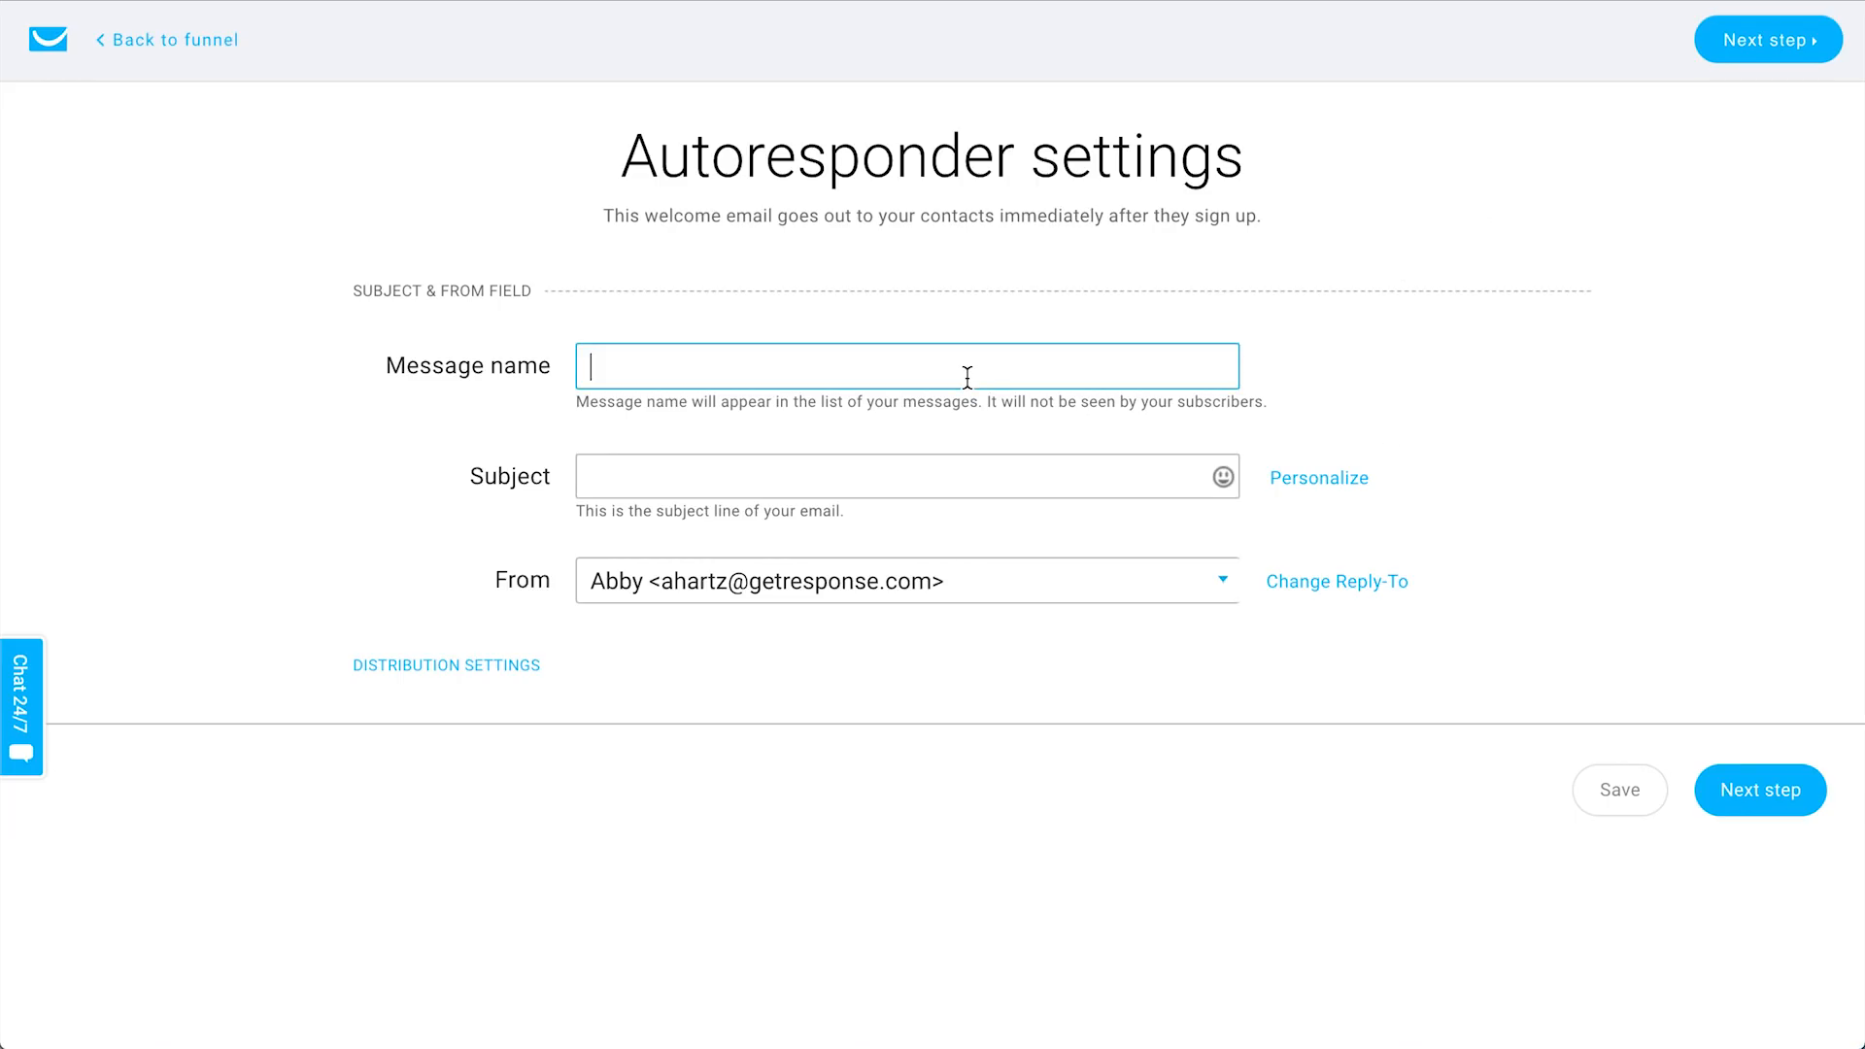
type("Thanks for sinin")
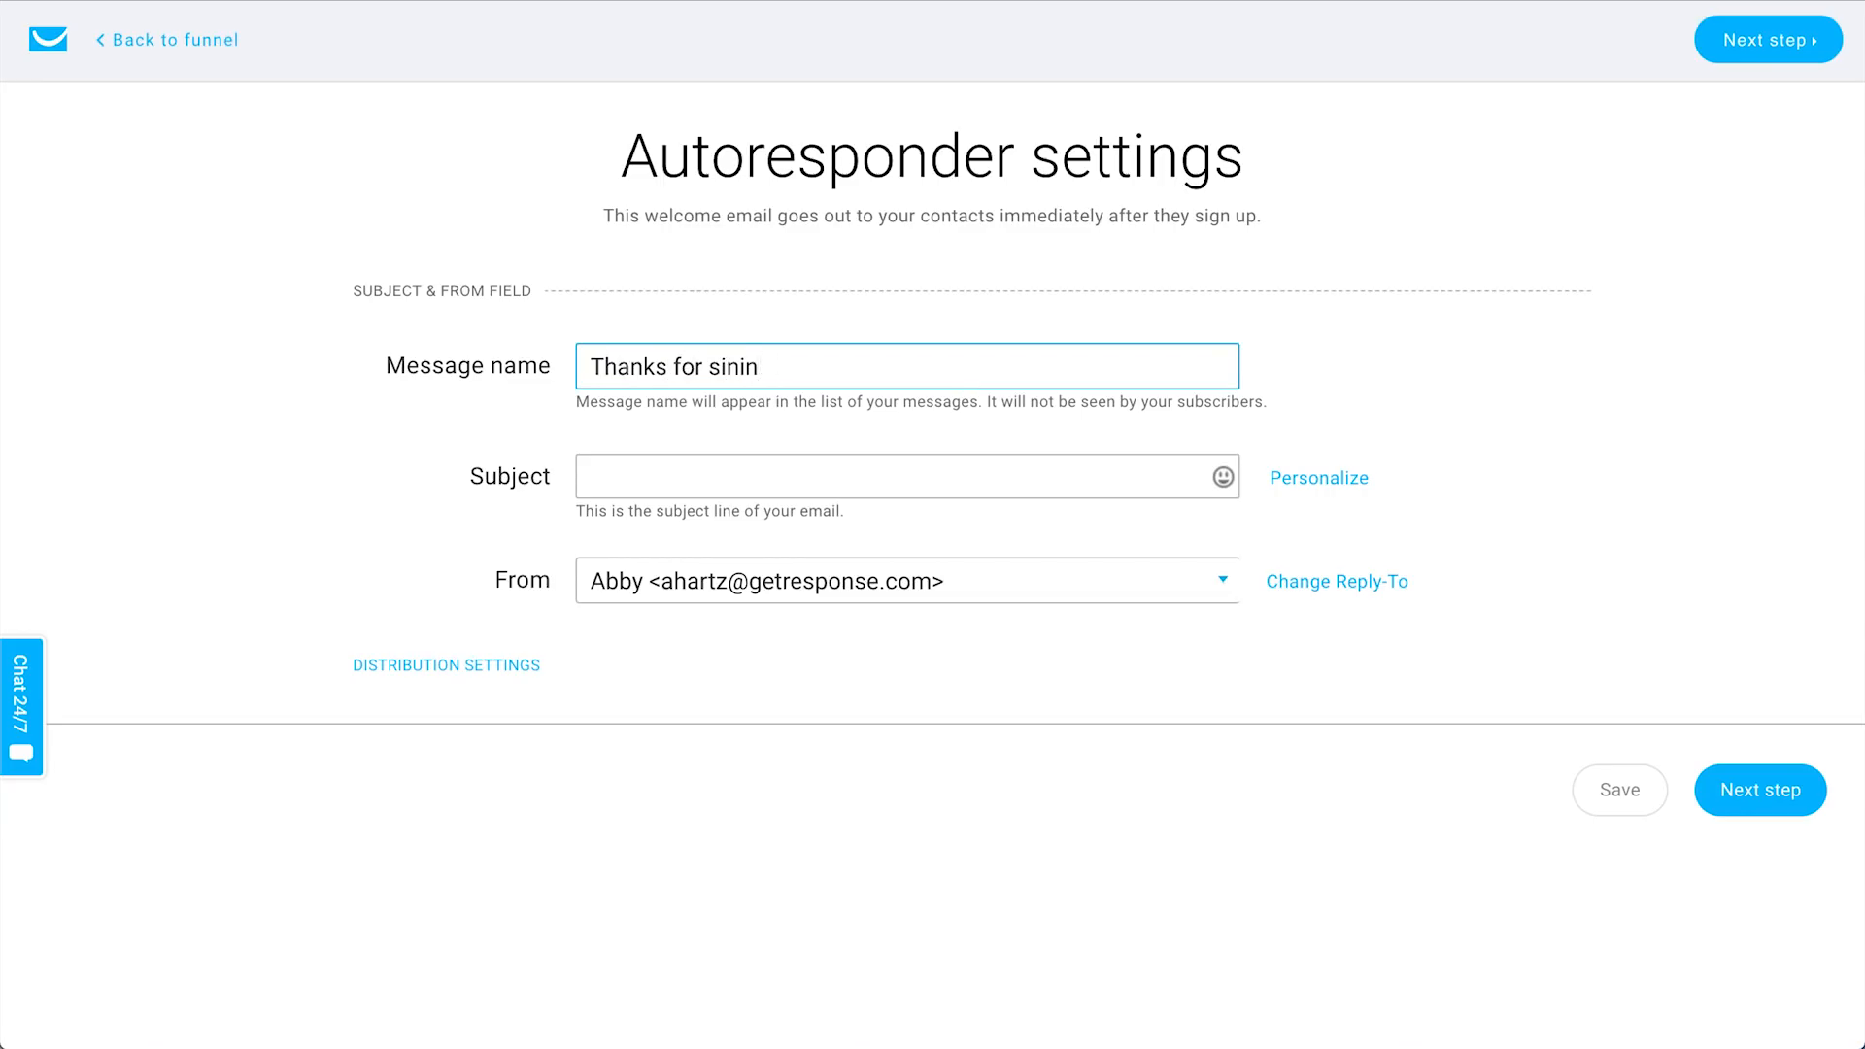
type("g up!")
key("ctrl+a")
key("ctrl+c")
left_click(735, 475)
key("ctrl+v")
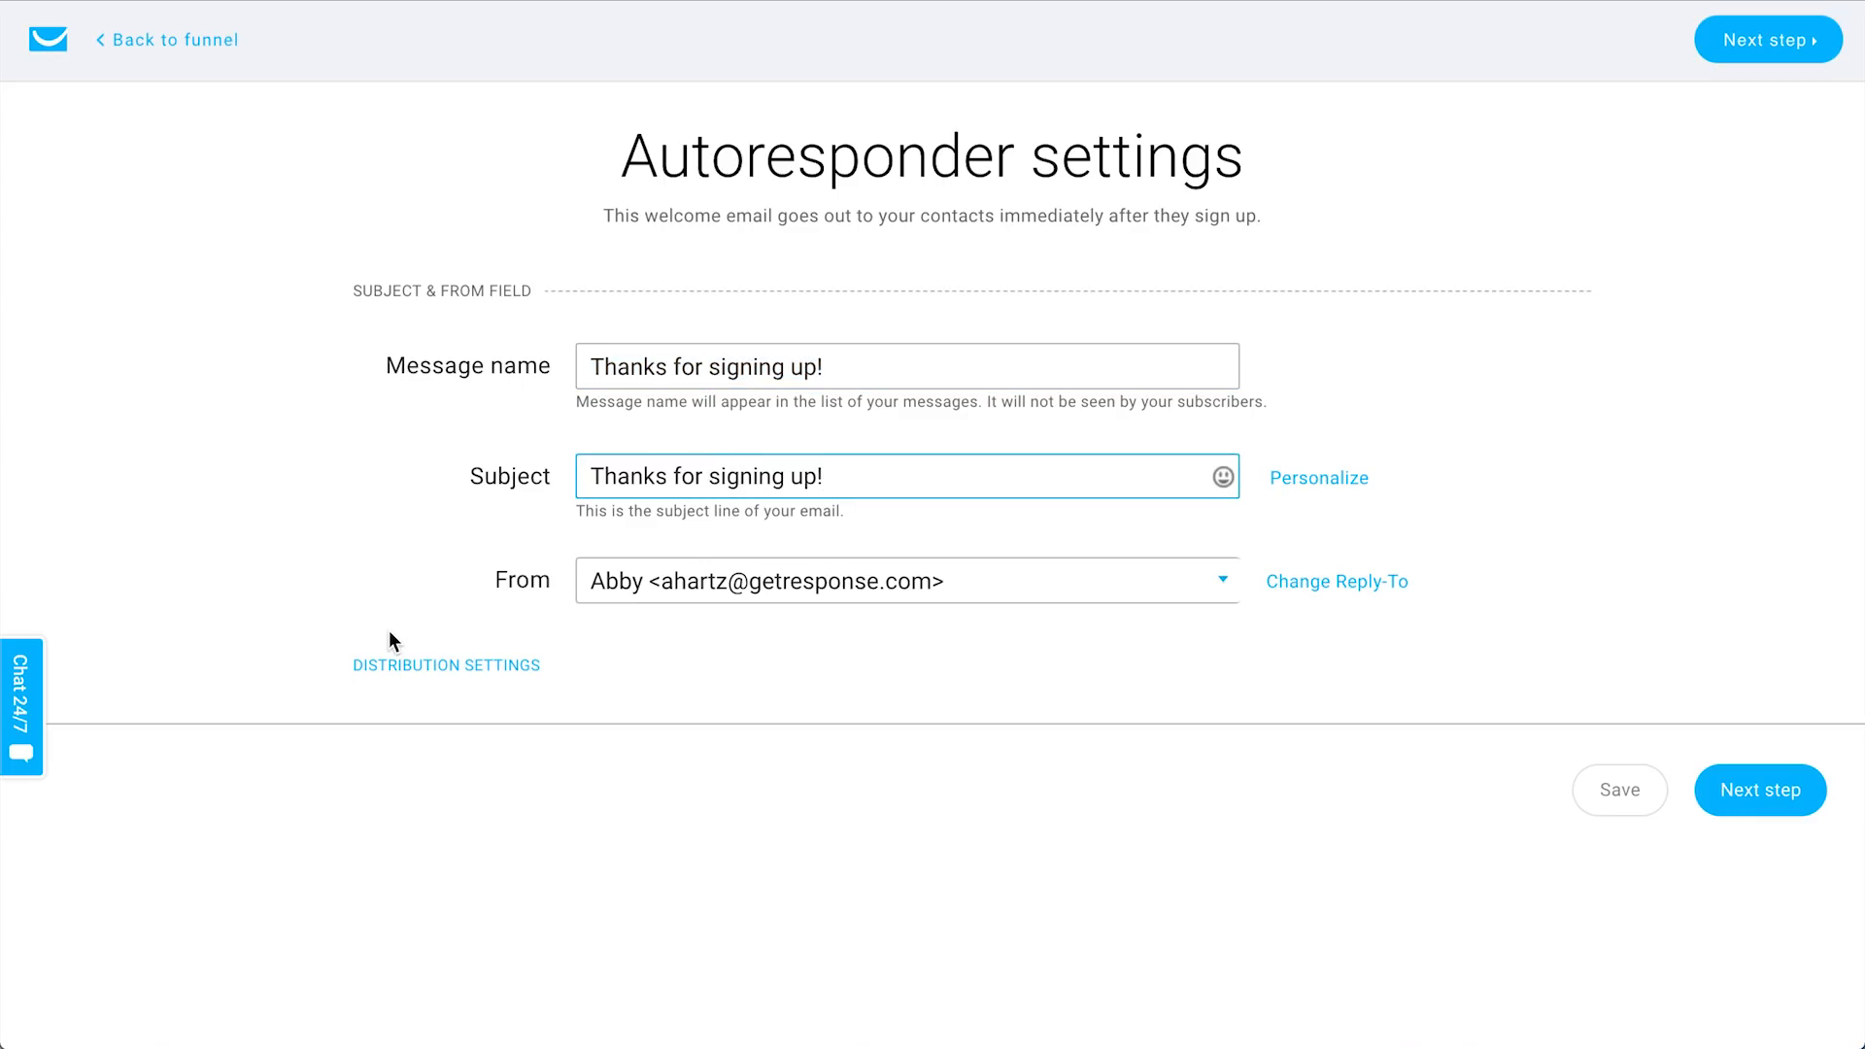
left_click(1771, 787)
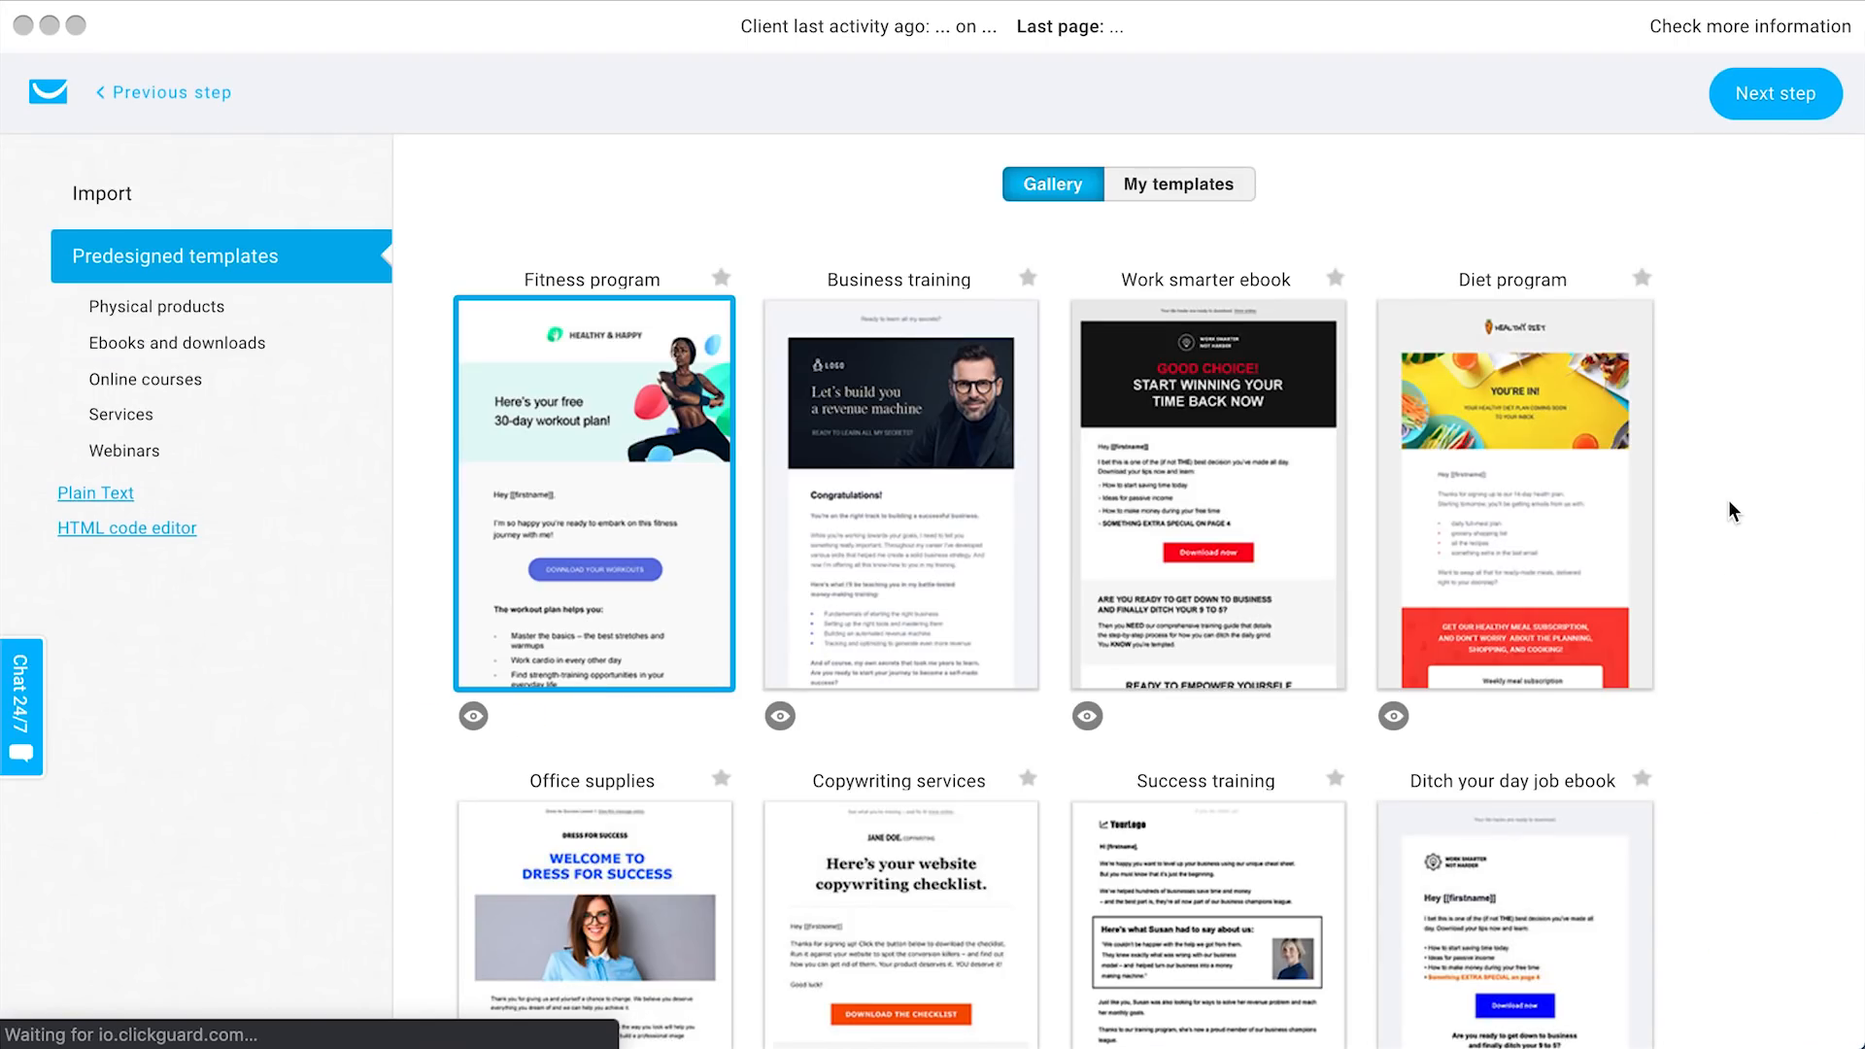
Browse the predesigned email templates and use the Fitness program template for the welcome email.
scroll(763, 574, "down", 5)
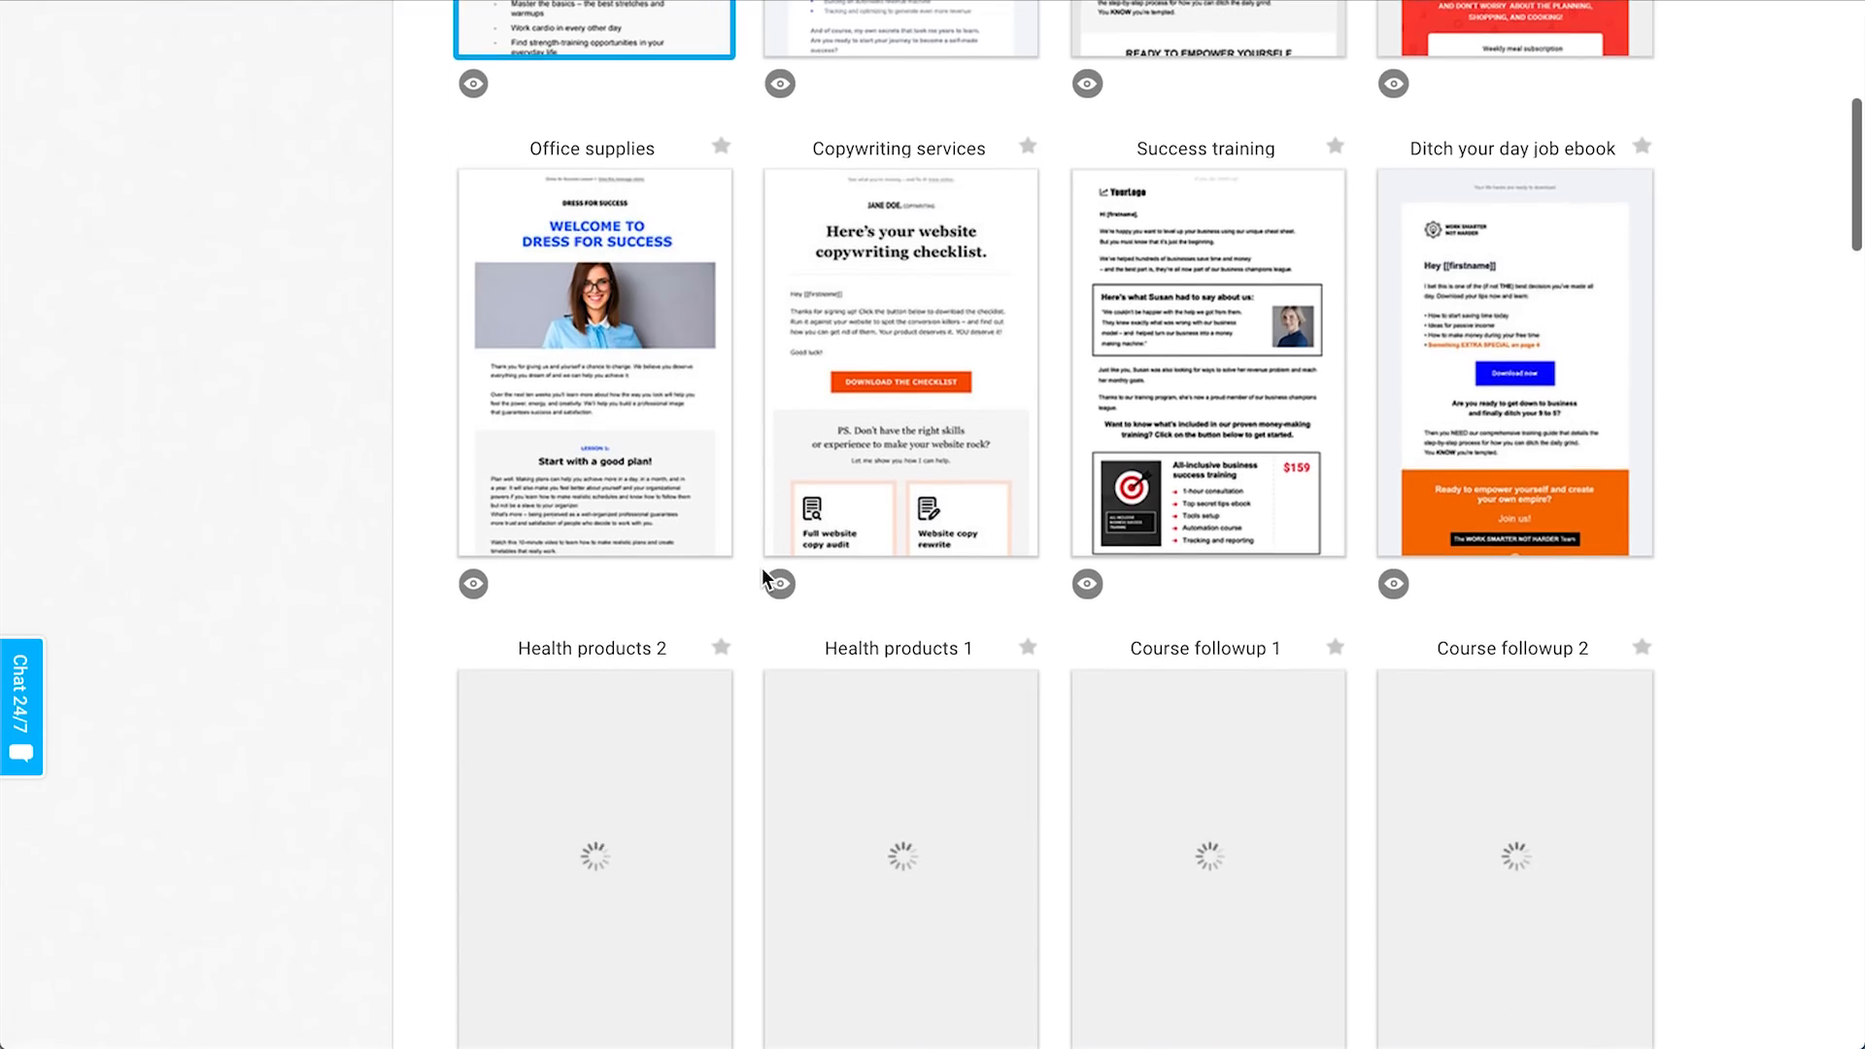
scroll(762, 567, "up", 5)
mouse_move(604, 269)
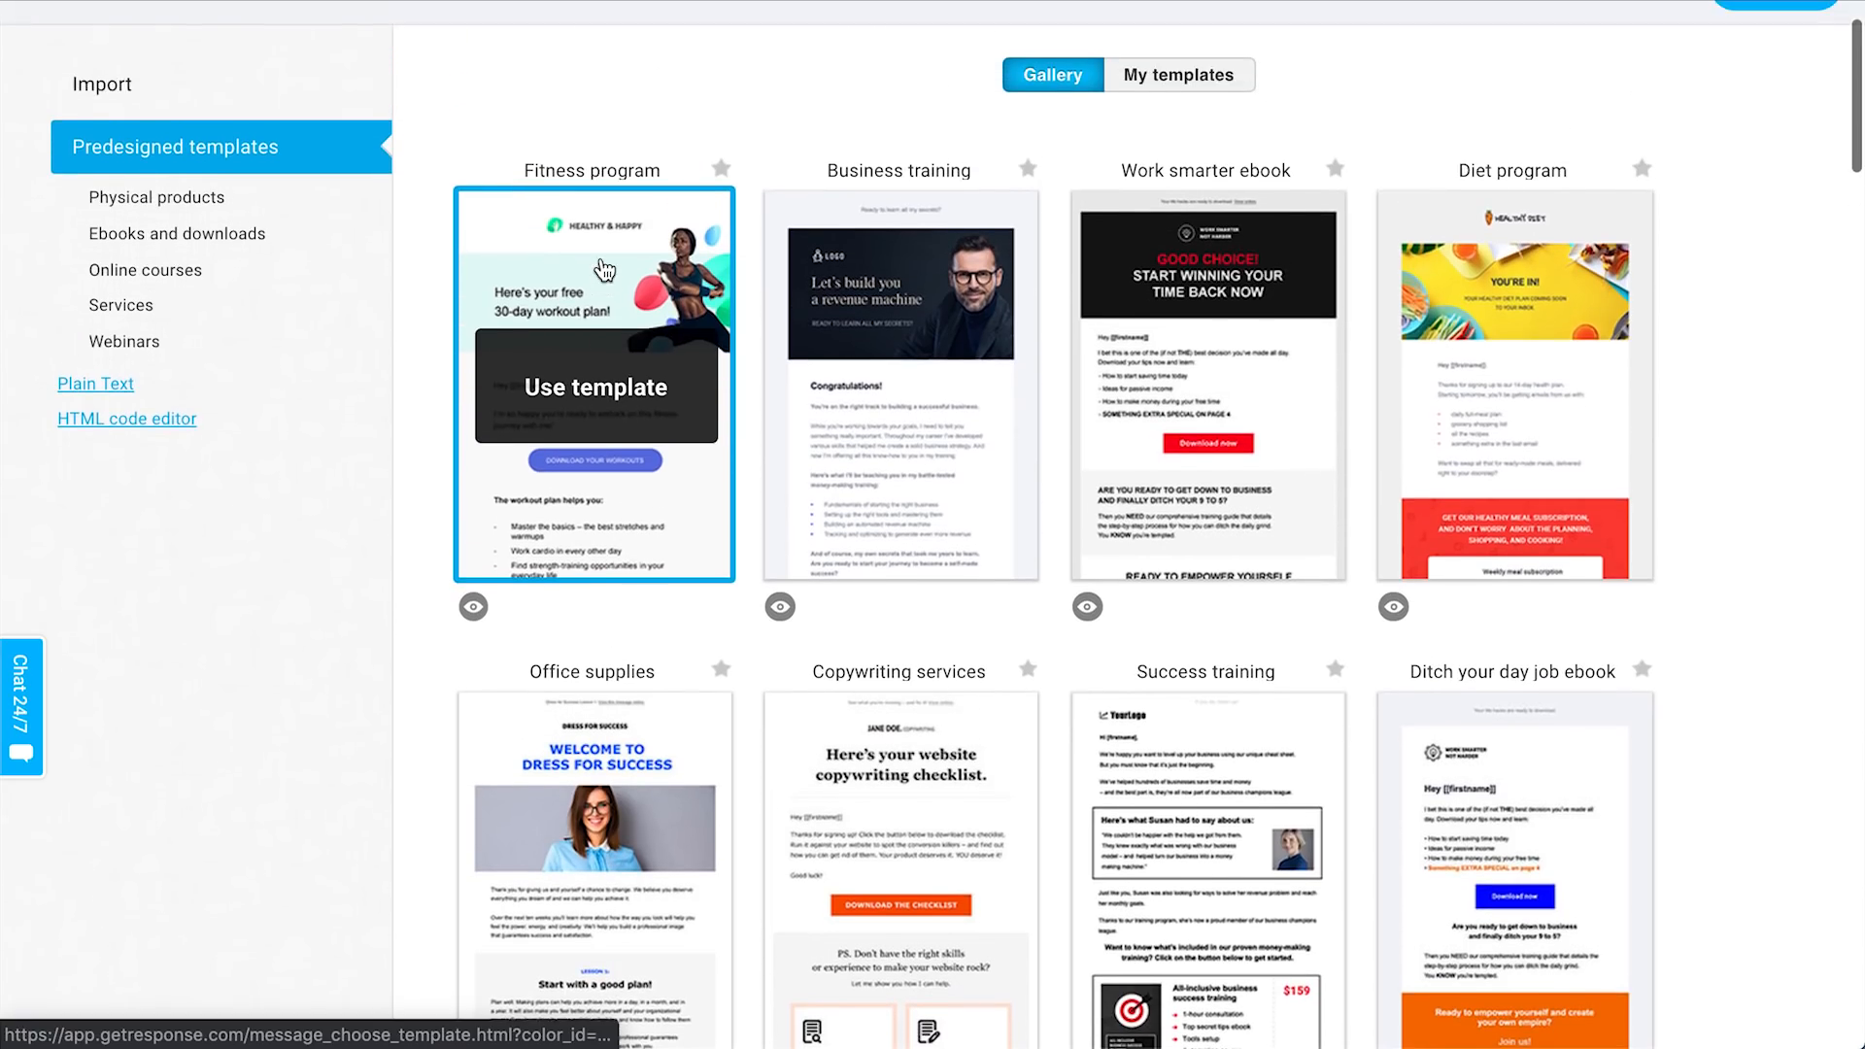
scroll(816, 150, "up", 1)
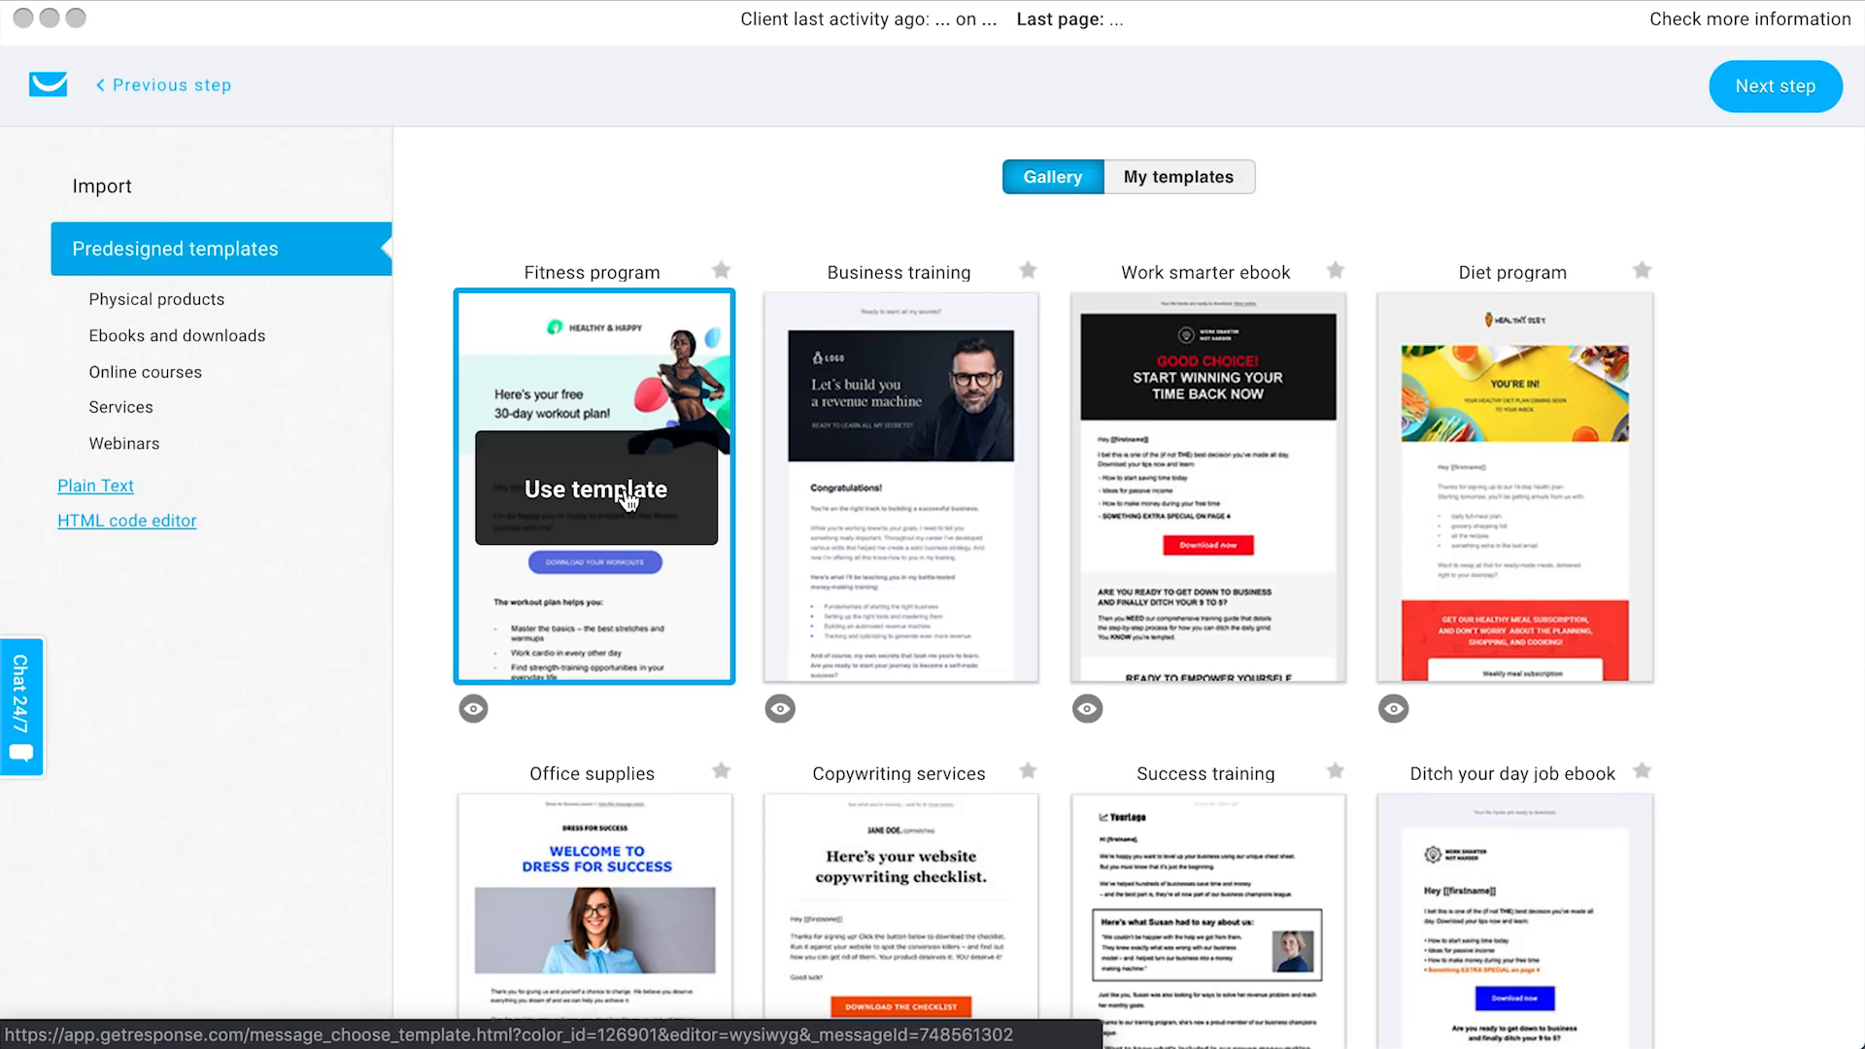
left_click(622, 503)
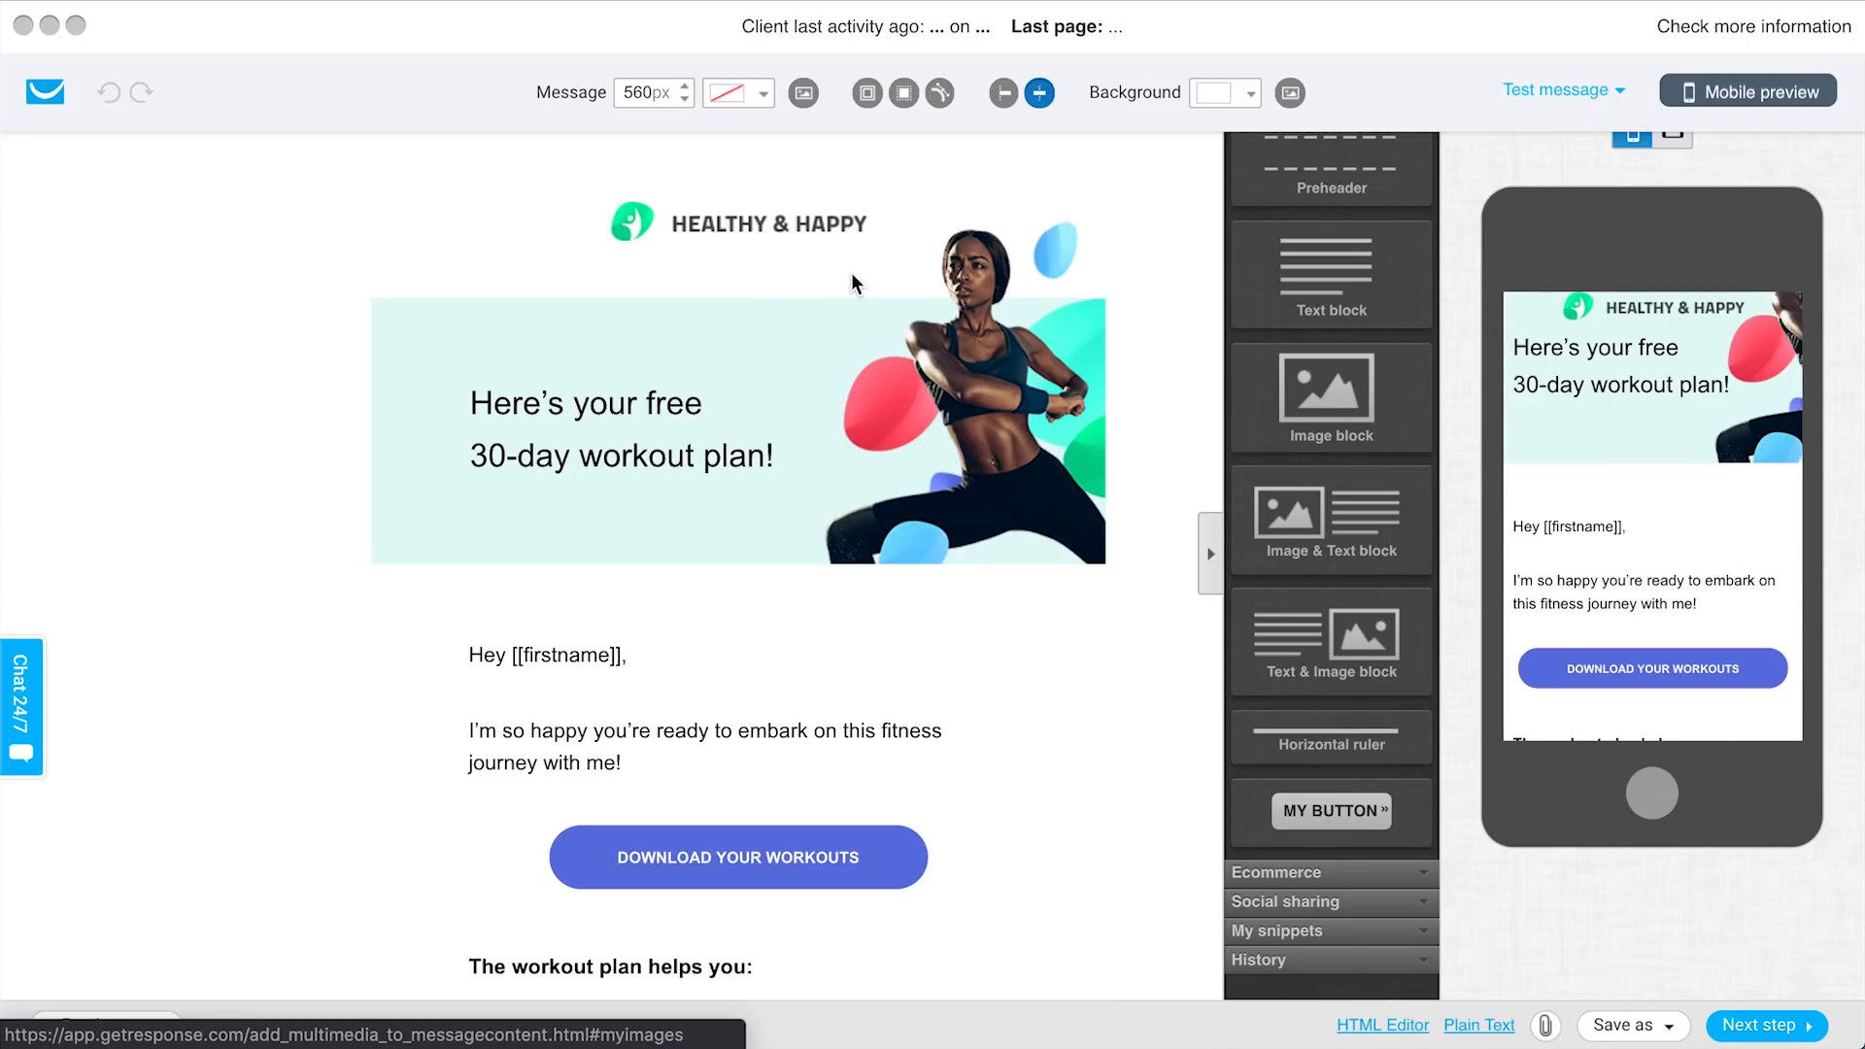
Review the welcome email's content from the header banner and download button's settings down to the 30 Day Bootcamp product box.
left_click(793, 225)
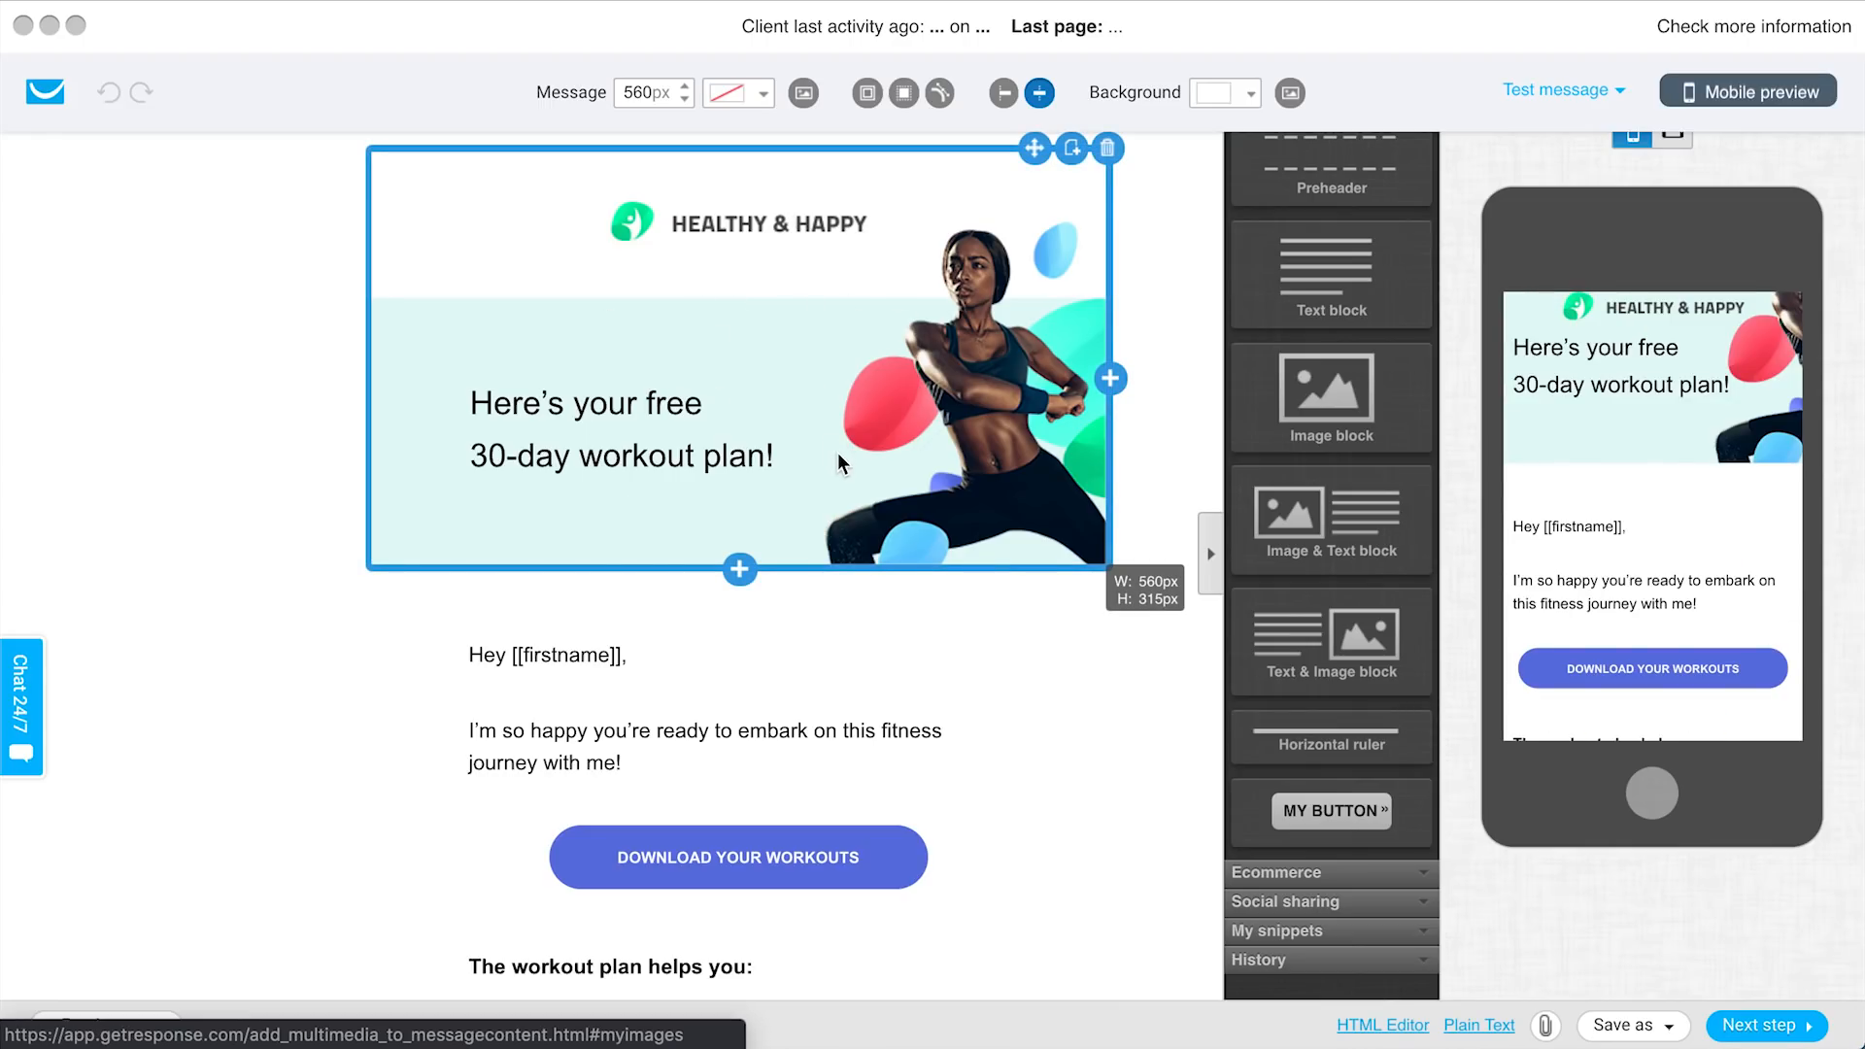
scroll(874, 602, "down", 4)
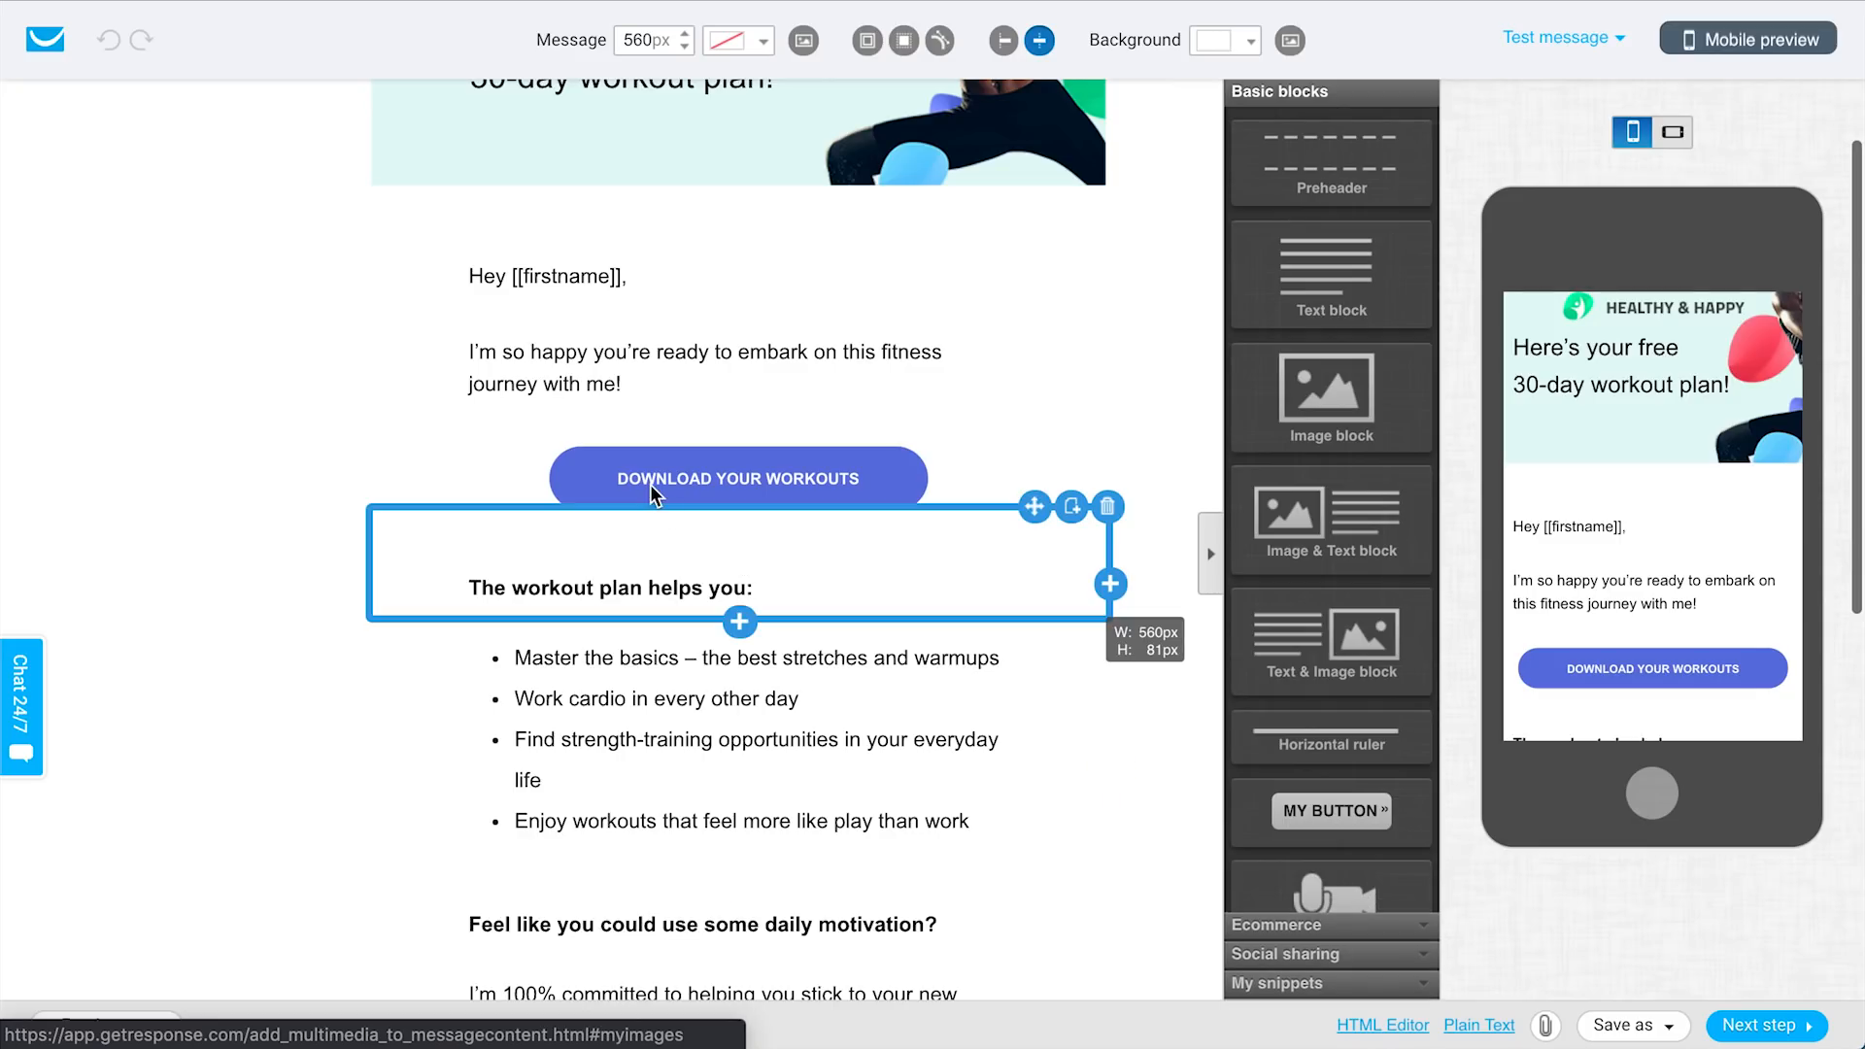
left_click(783, 481)
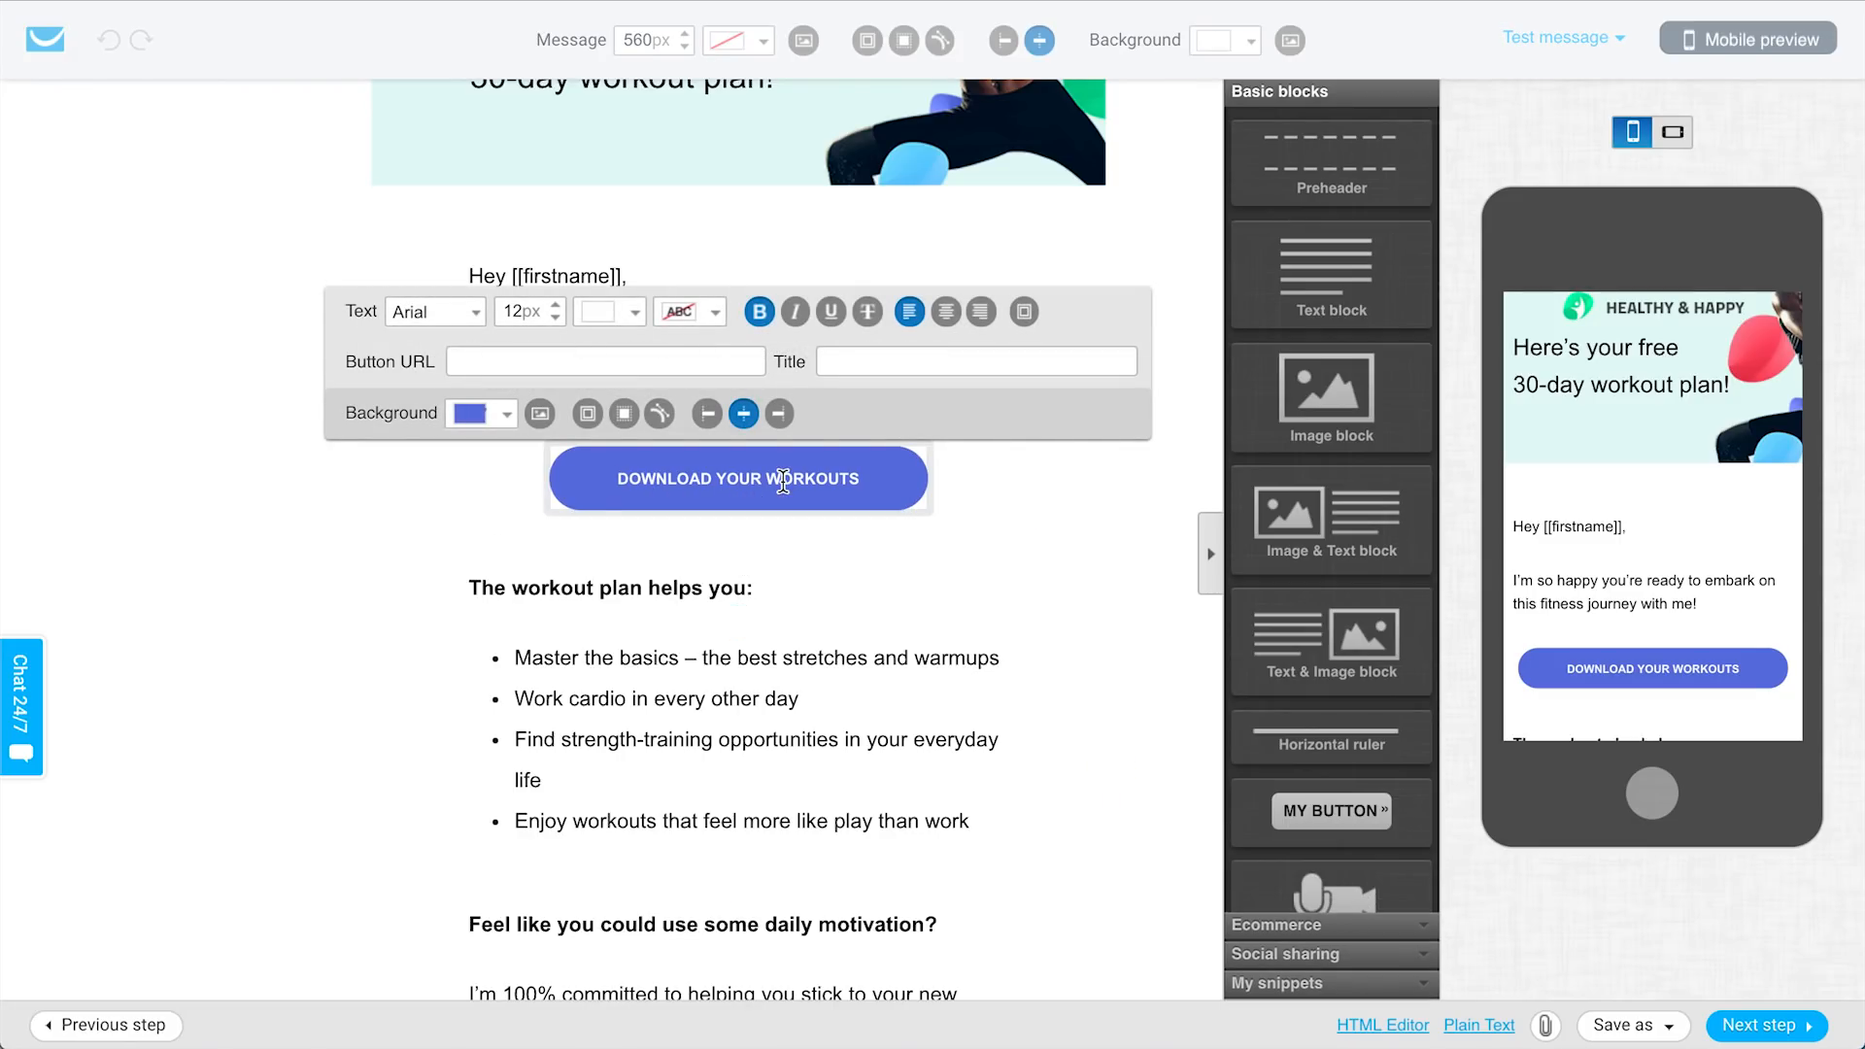
left_click(336, 540)
scroll(336, 540, "down", 2)
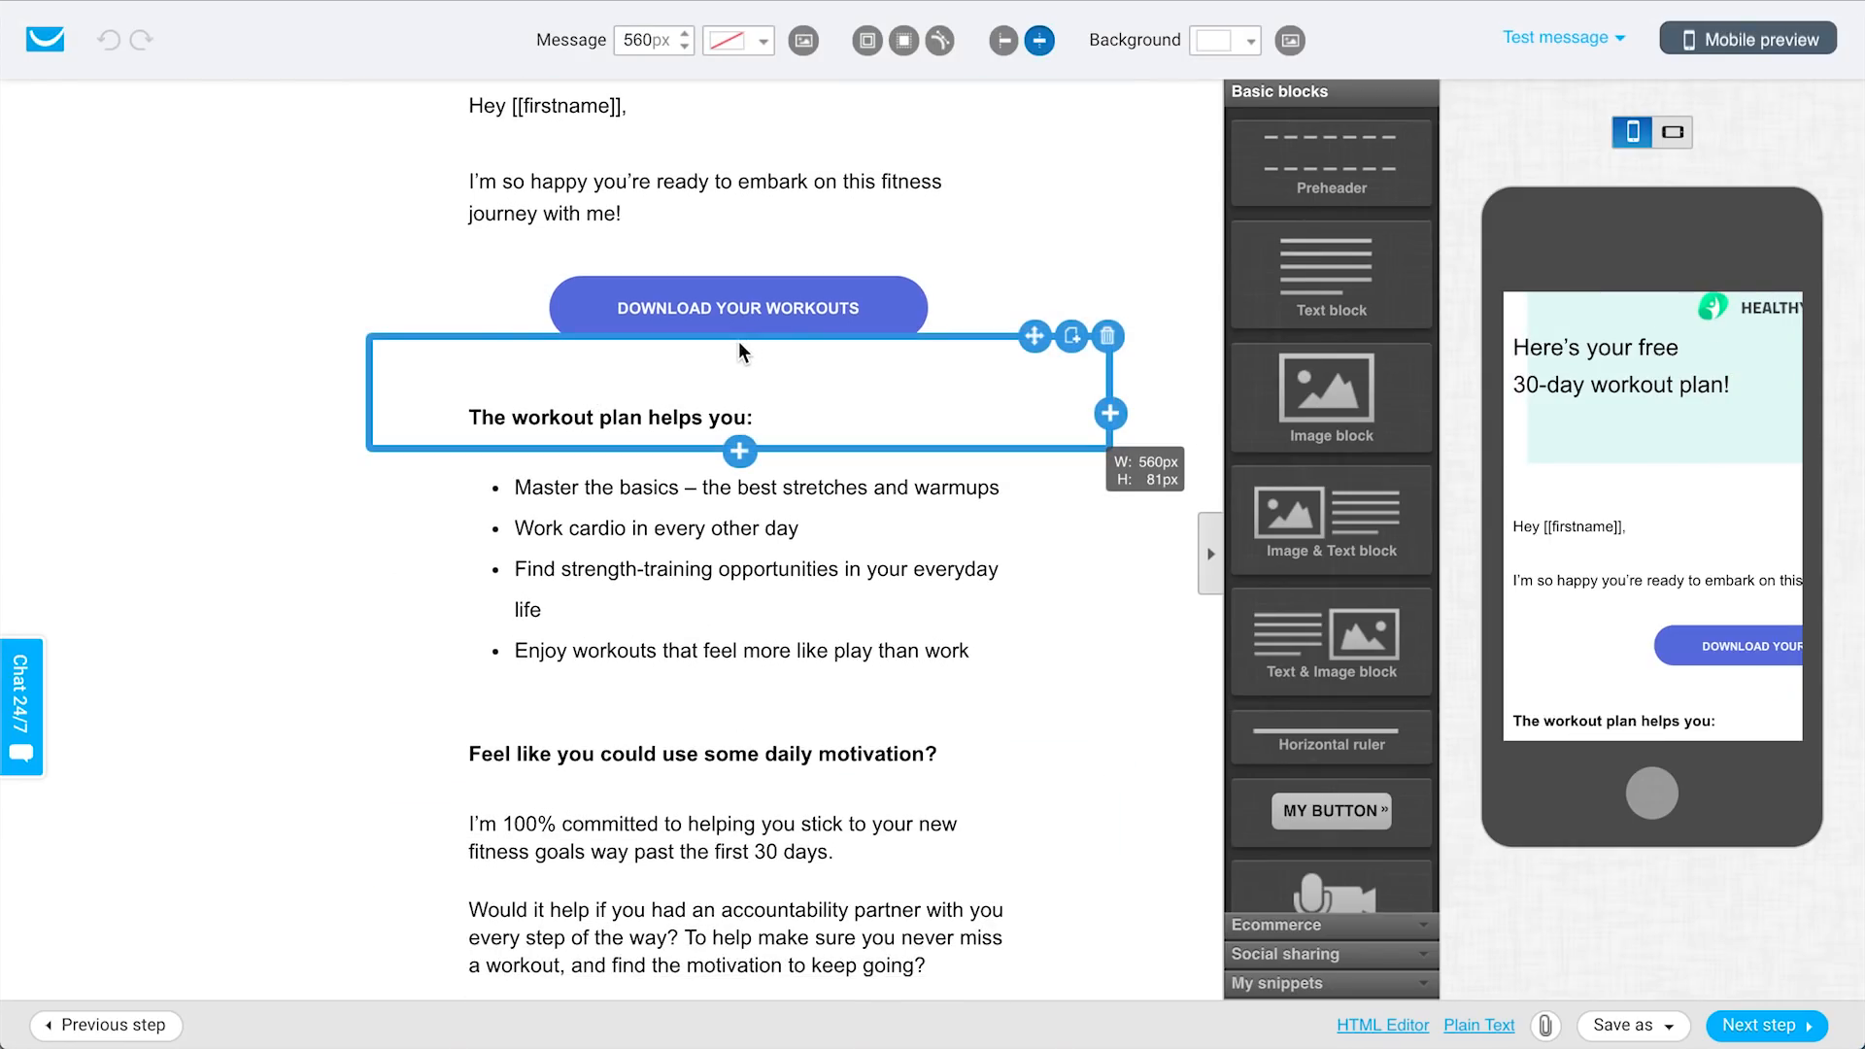
scroll(742, 311, "down", 1)
scroll(746, 272, "down", 5)
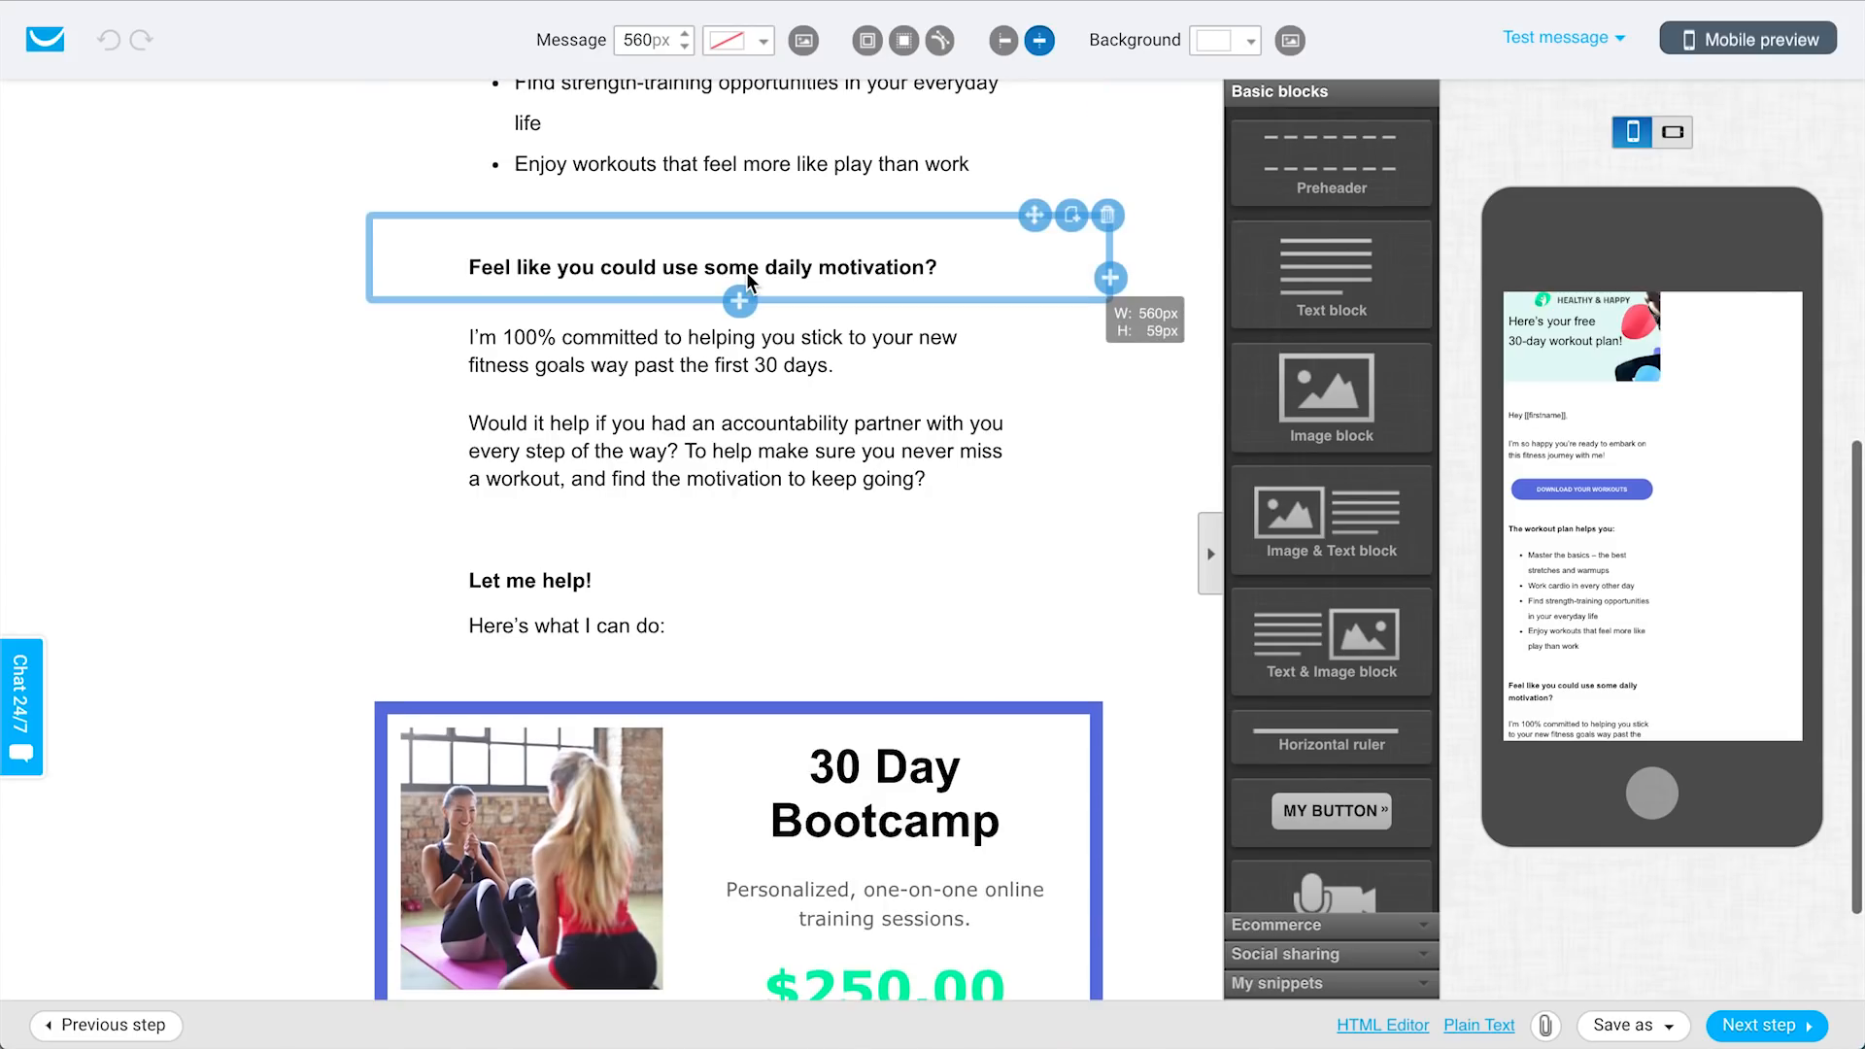
scroll(172, 491, "up", 1)
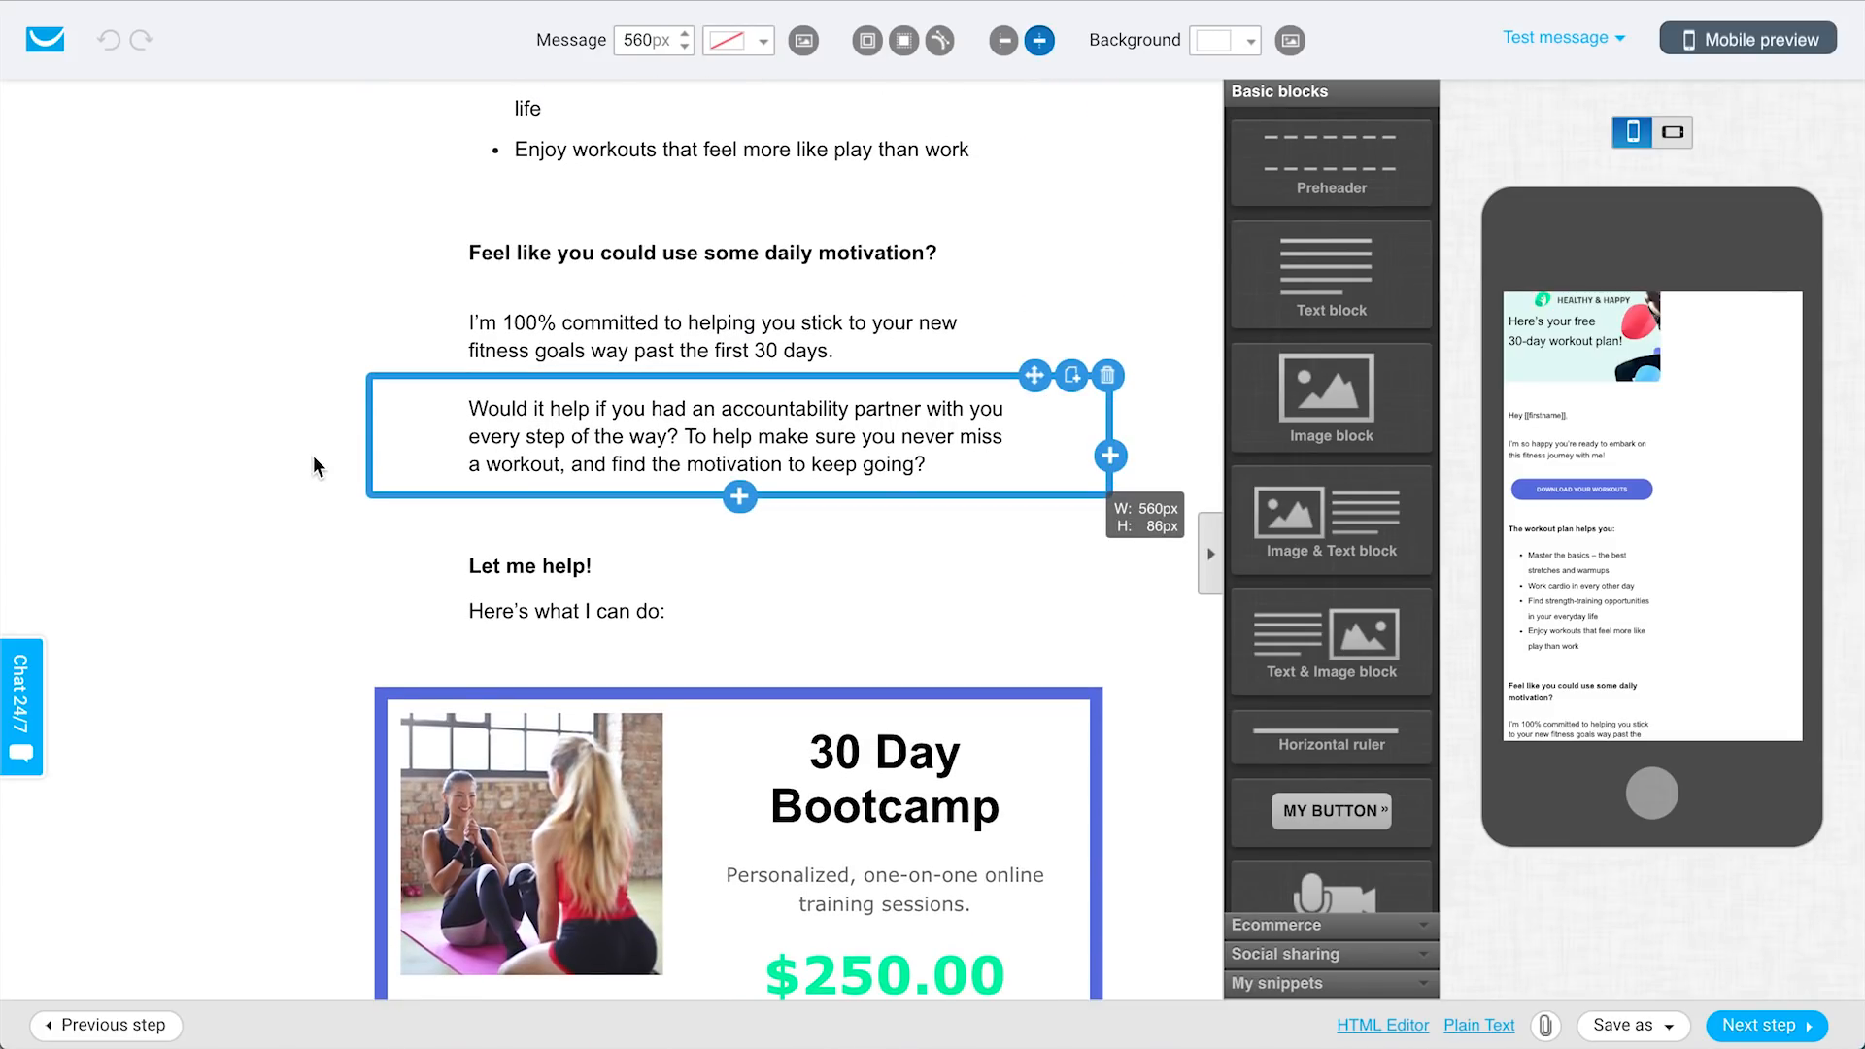
scroll(313, 457, "up", 1)
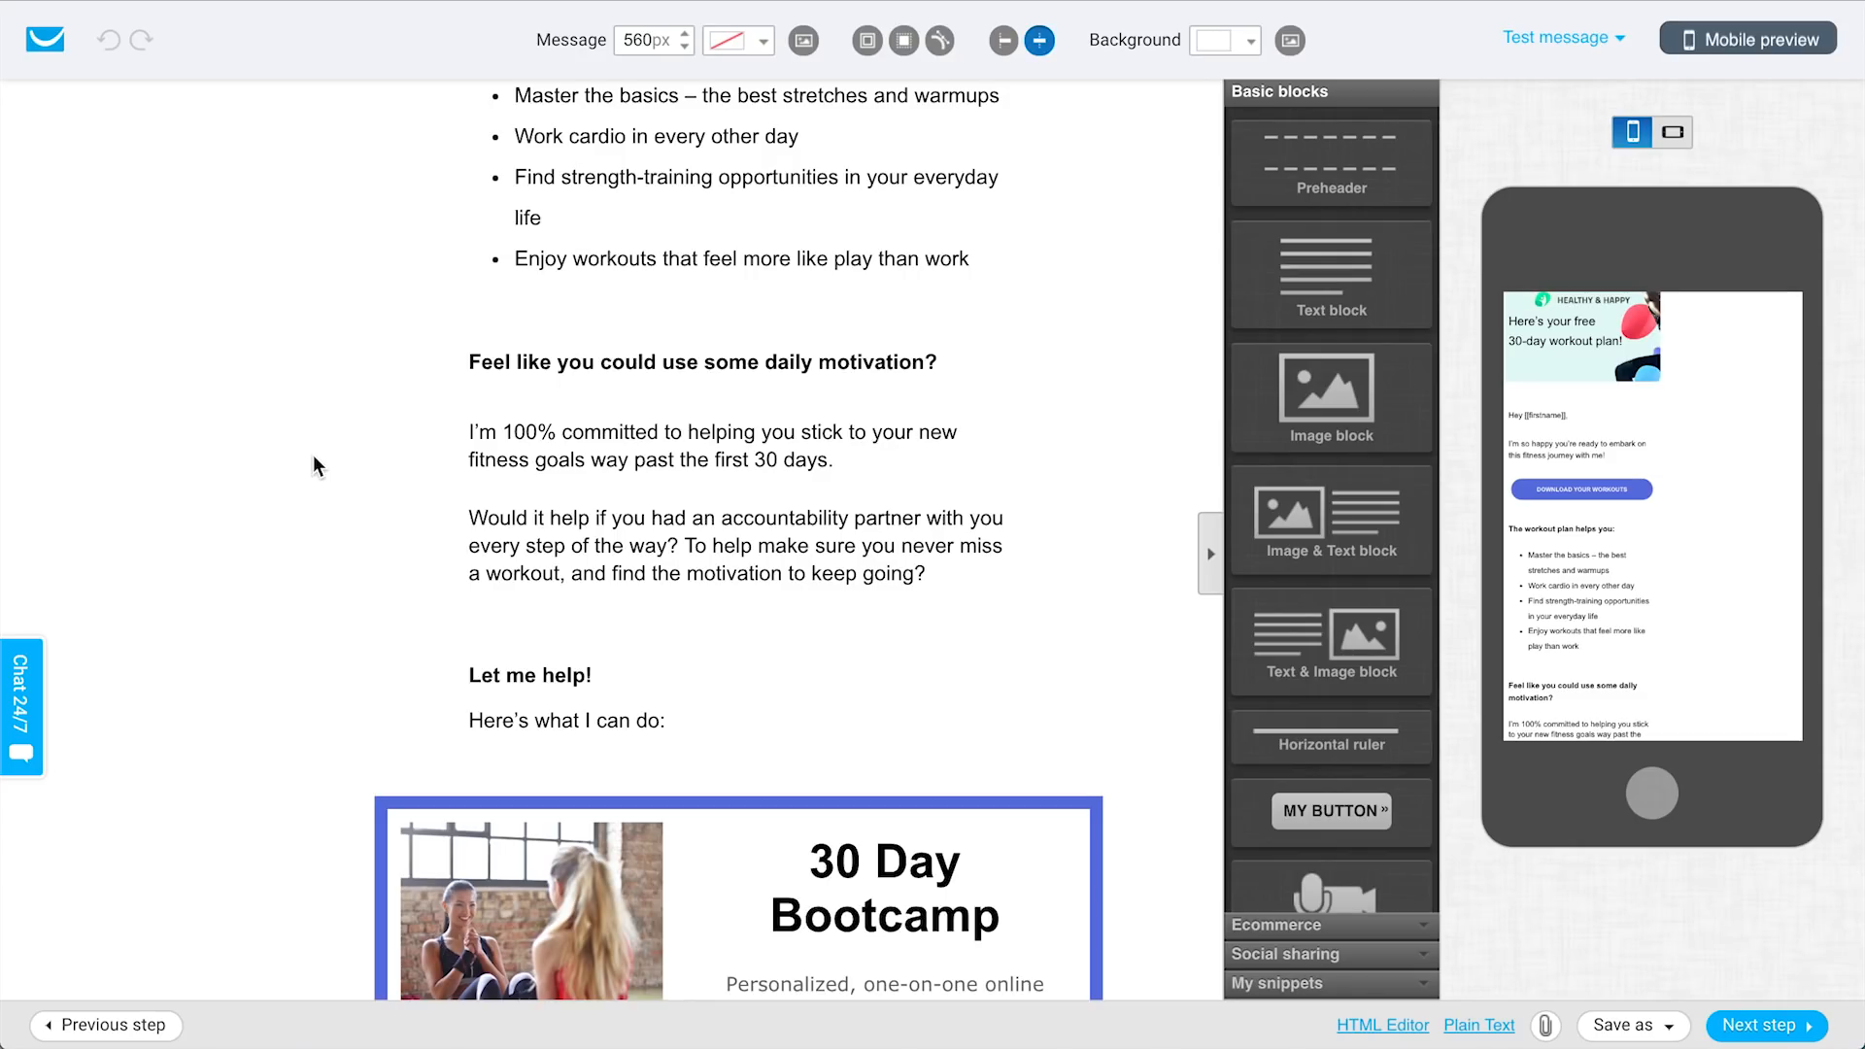
scroll(313, 454, "down", 4)
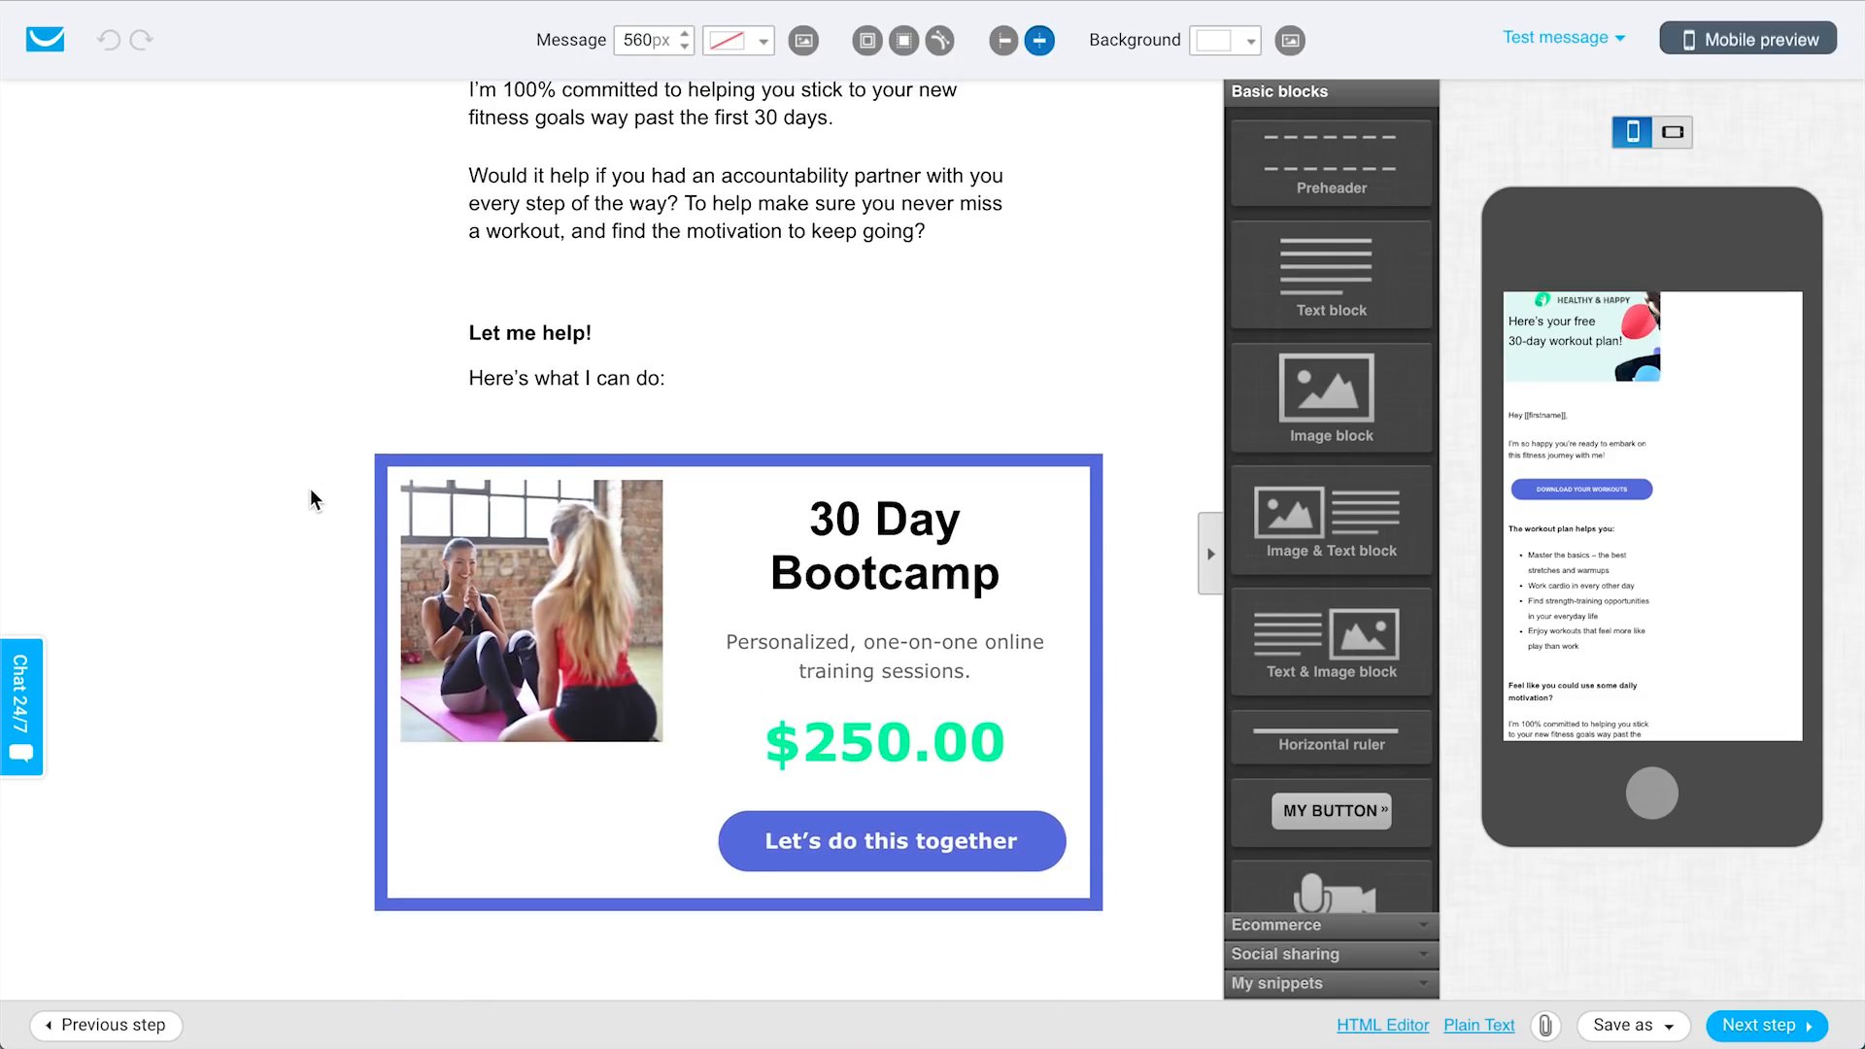
Hide the mobile preview and examine the ecommerce blocks and the text settings of the product box button.
left_click(1743, 40)
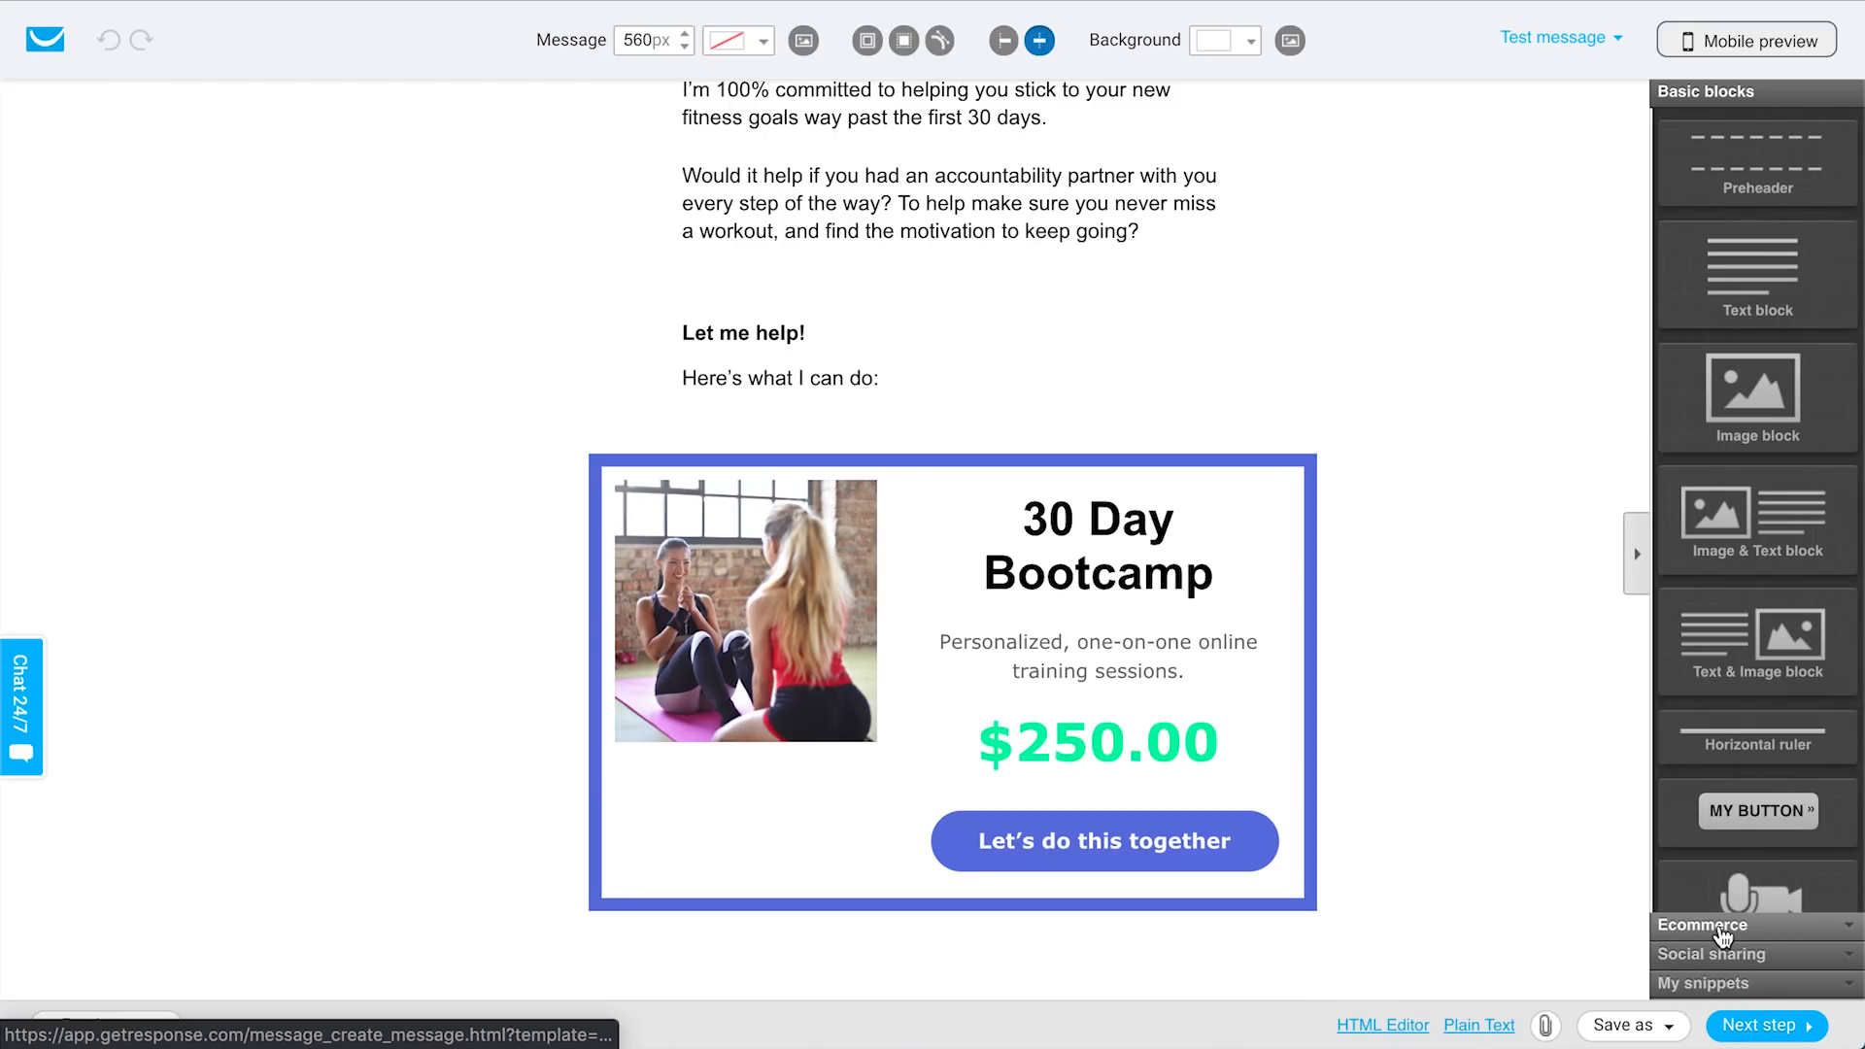
left_click(1710, 926)
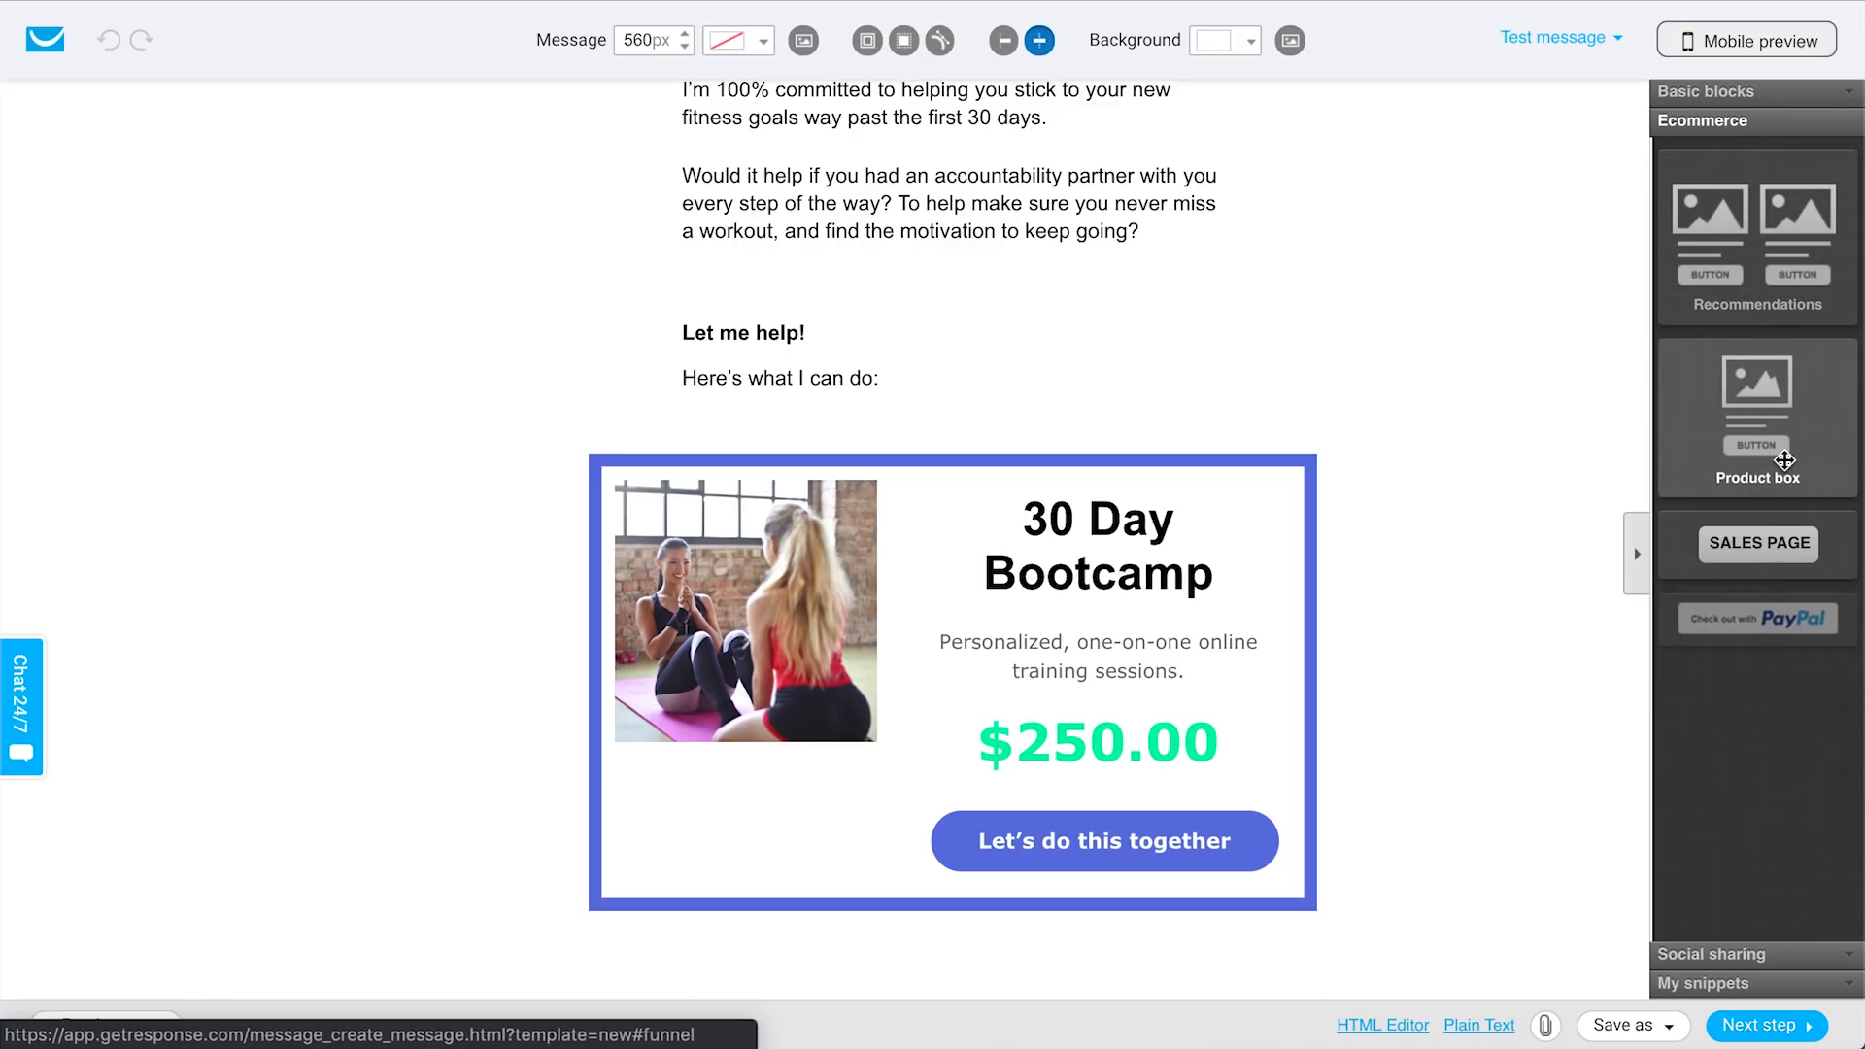
mouse_move(1760, 548)
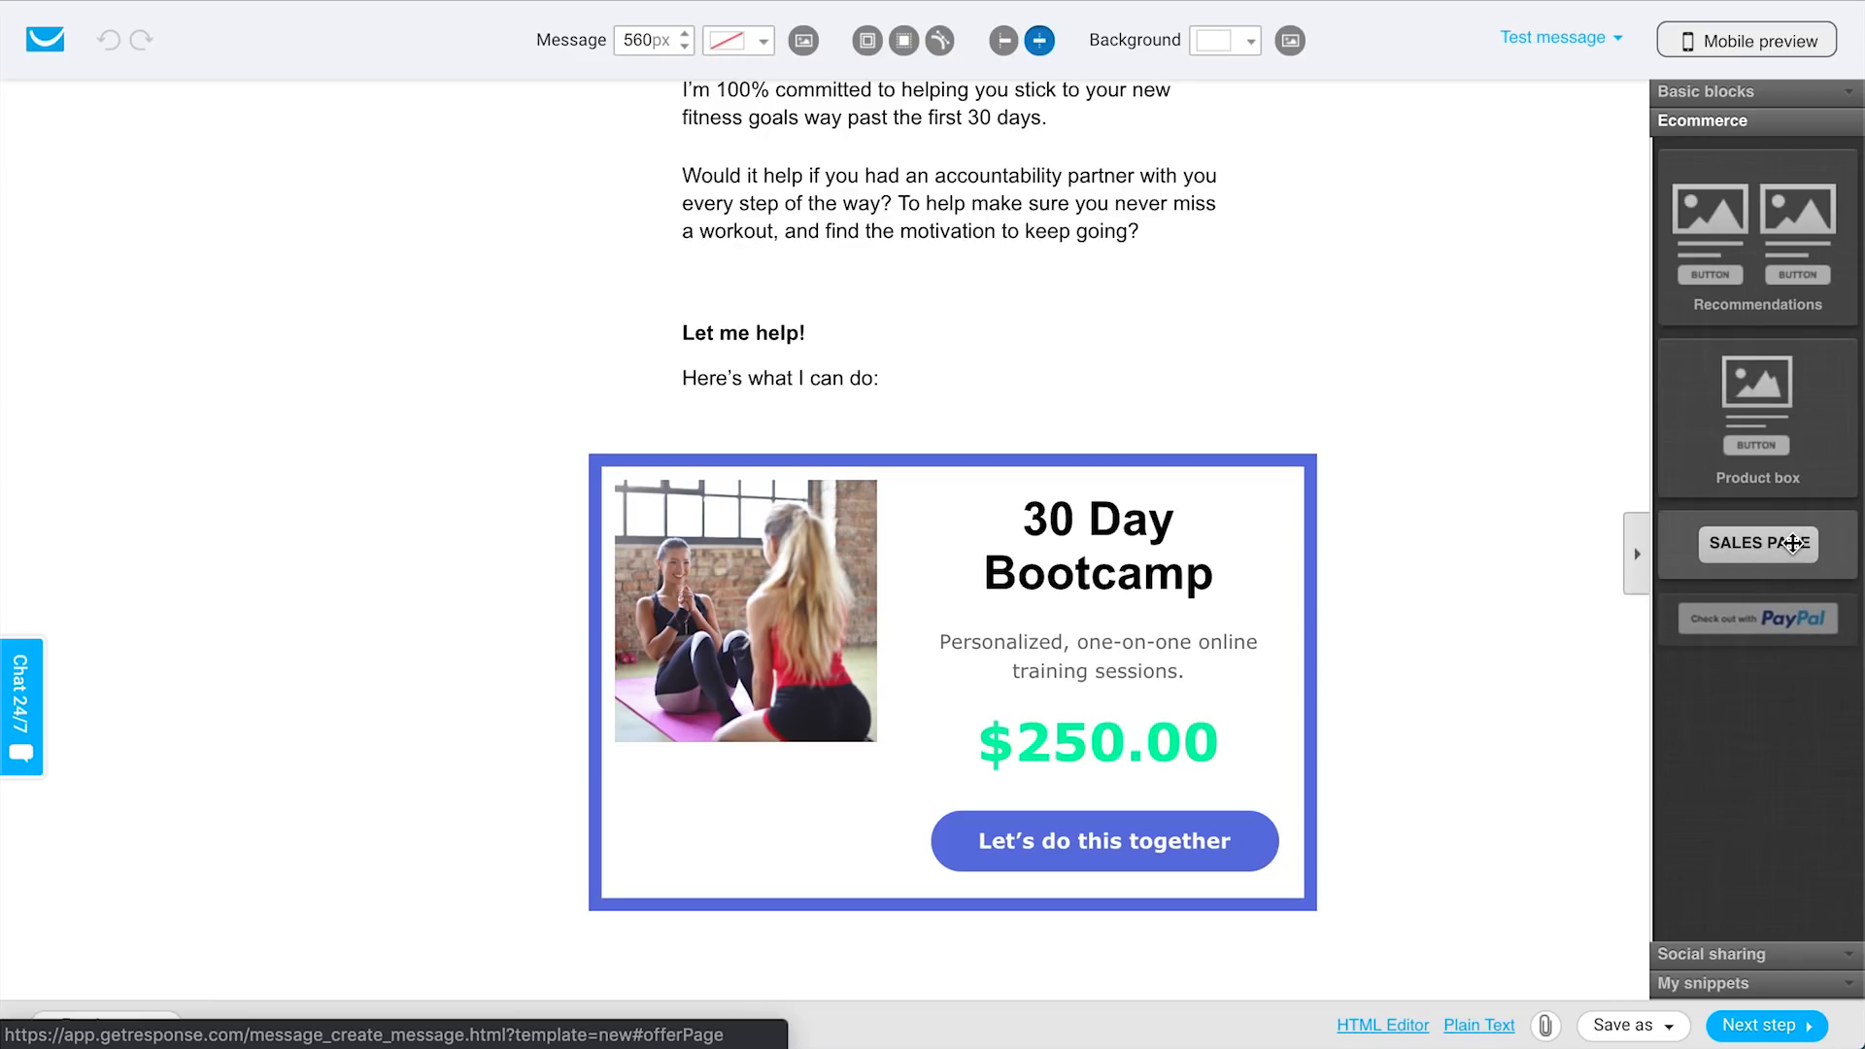
left_click_drag(1792, 543, 1112, 841)
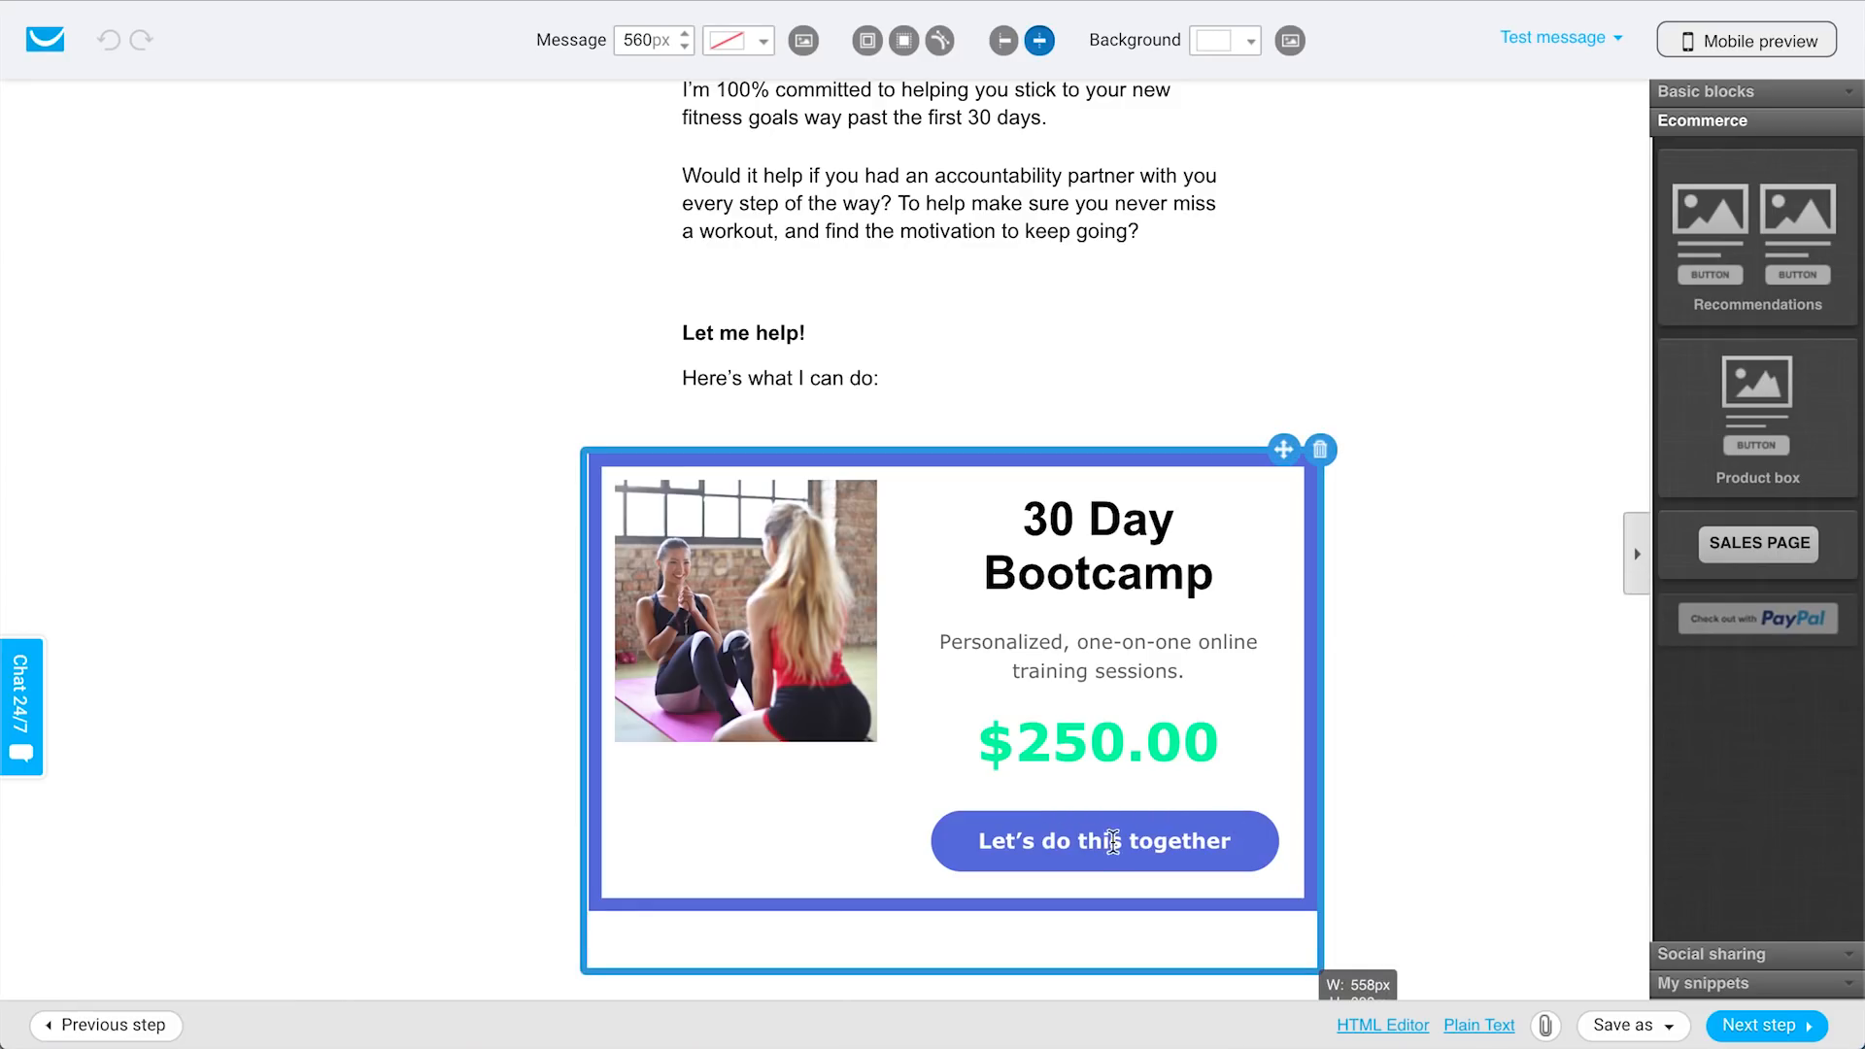
left_click(1134, 841)
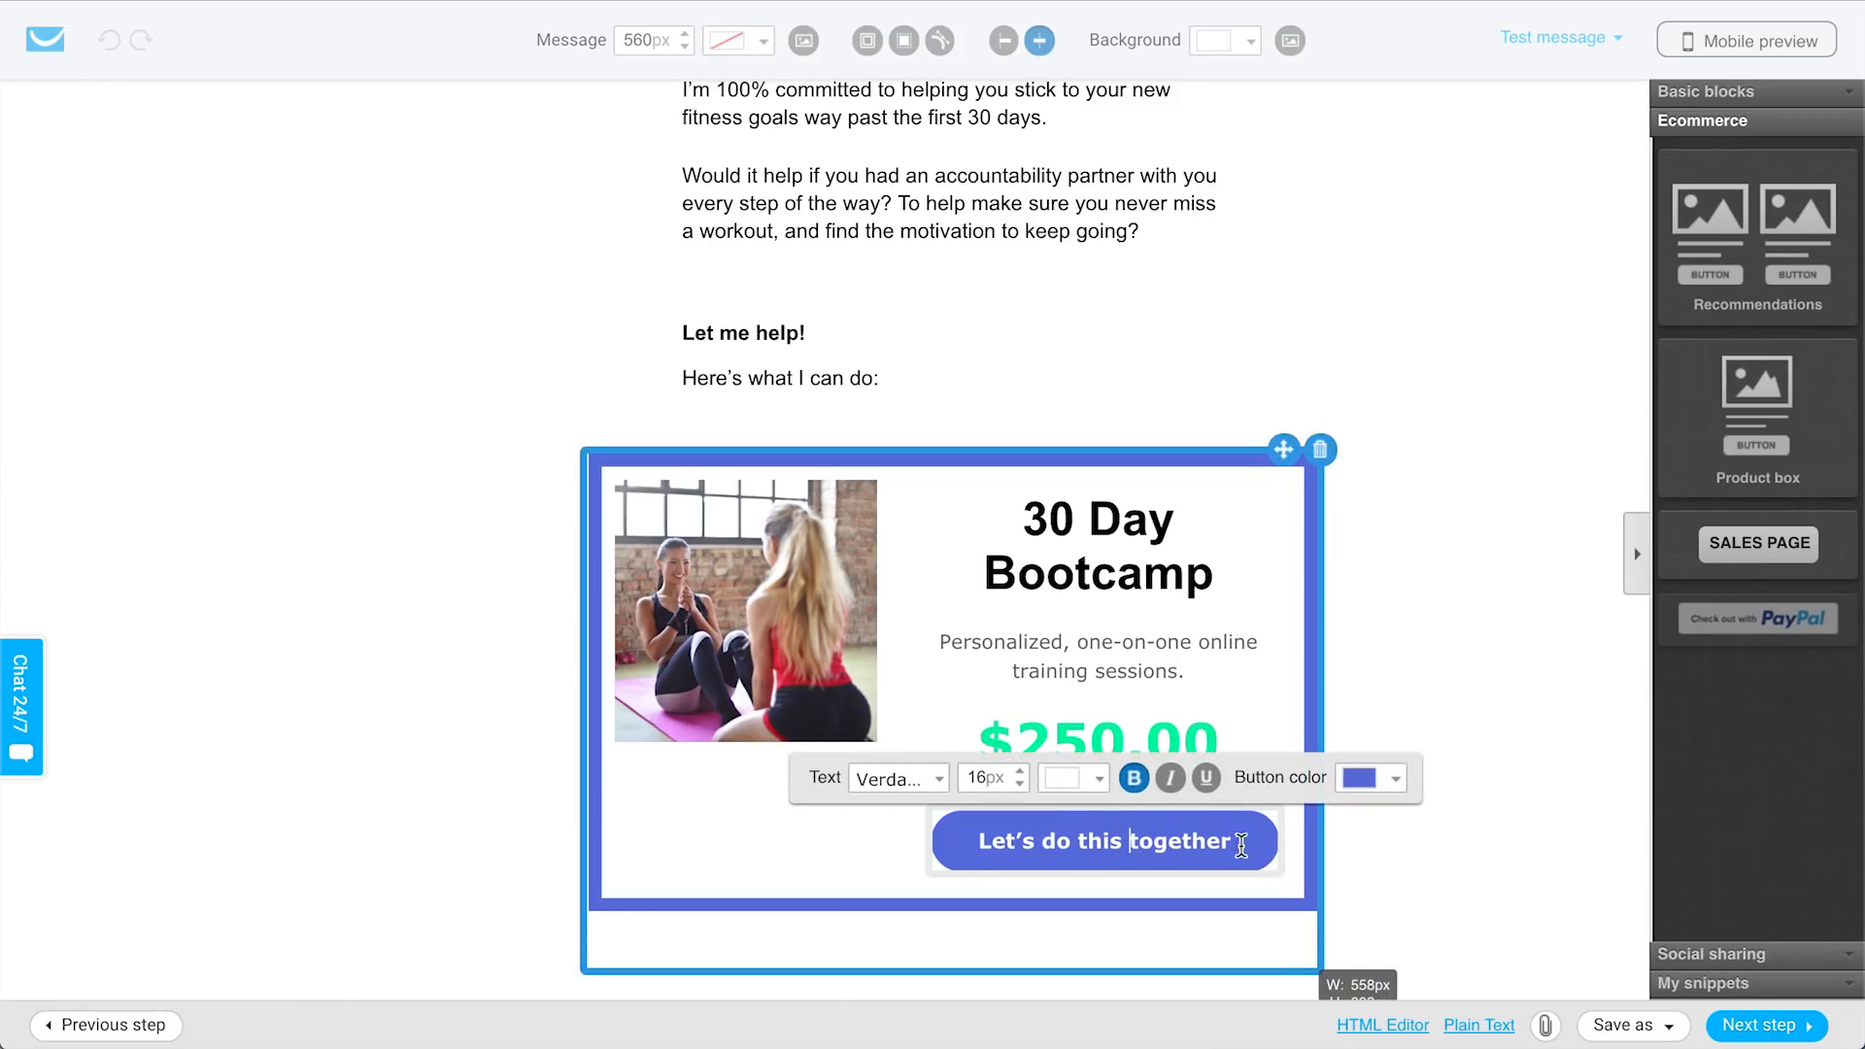
left_click(1493, 845)
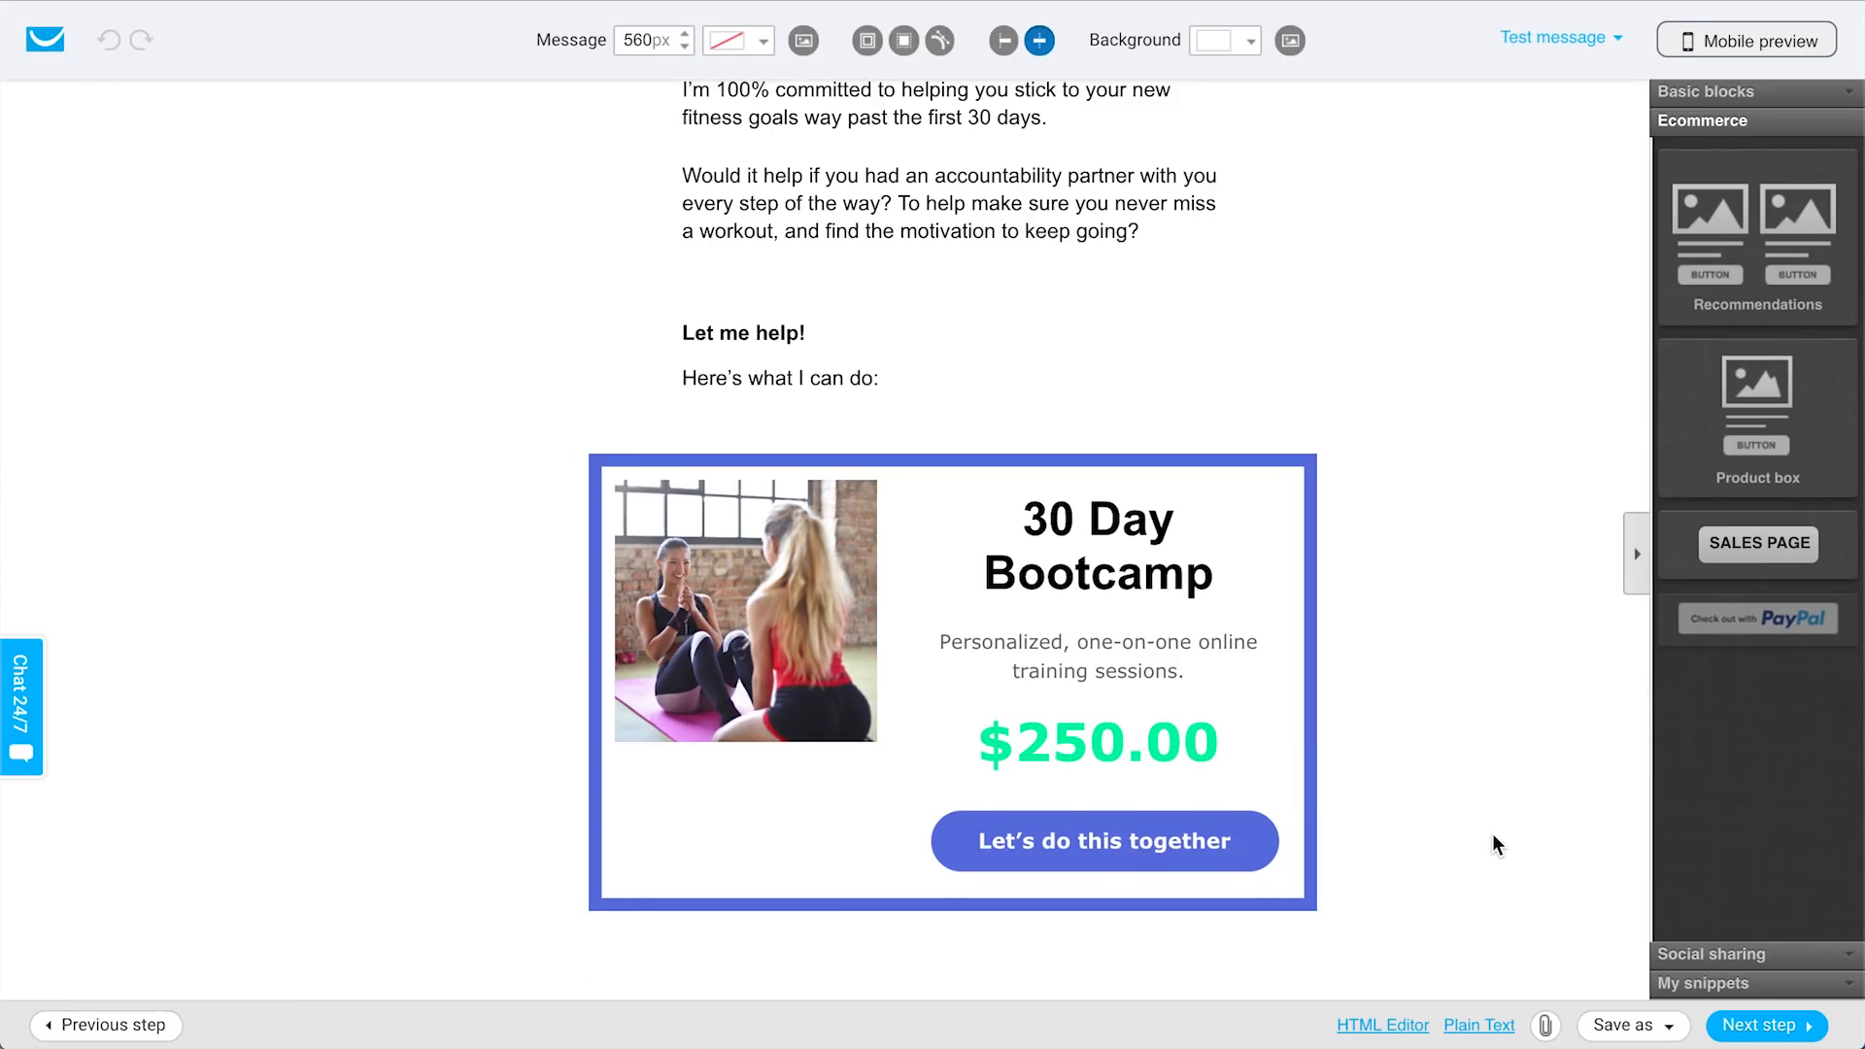
Finish the welcome email's design and return to the funnel overview to check the email stage.
scroll(1515, 741, "down", 1)
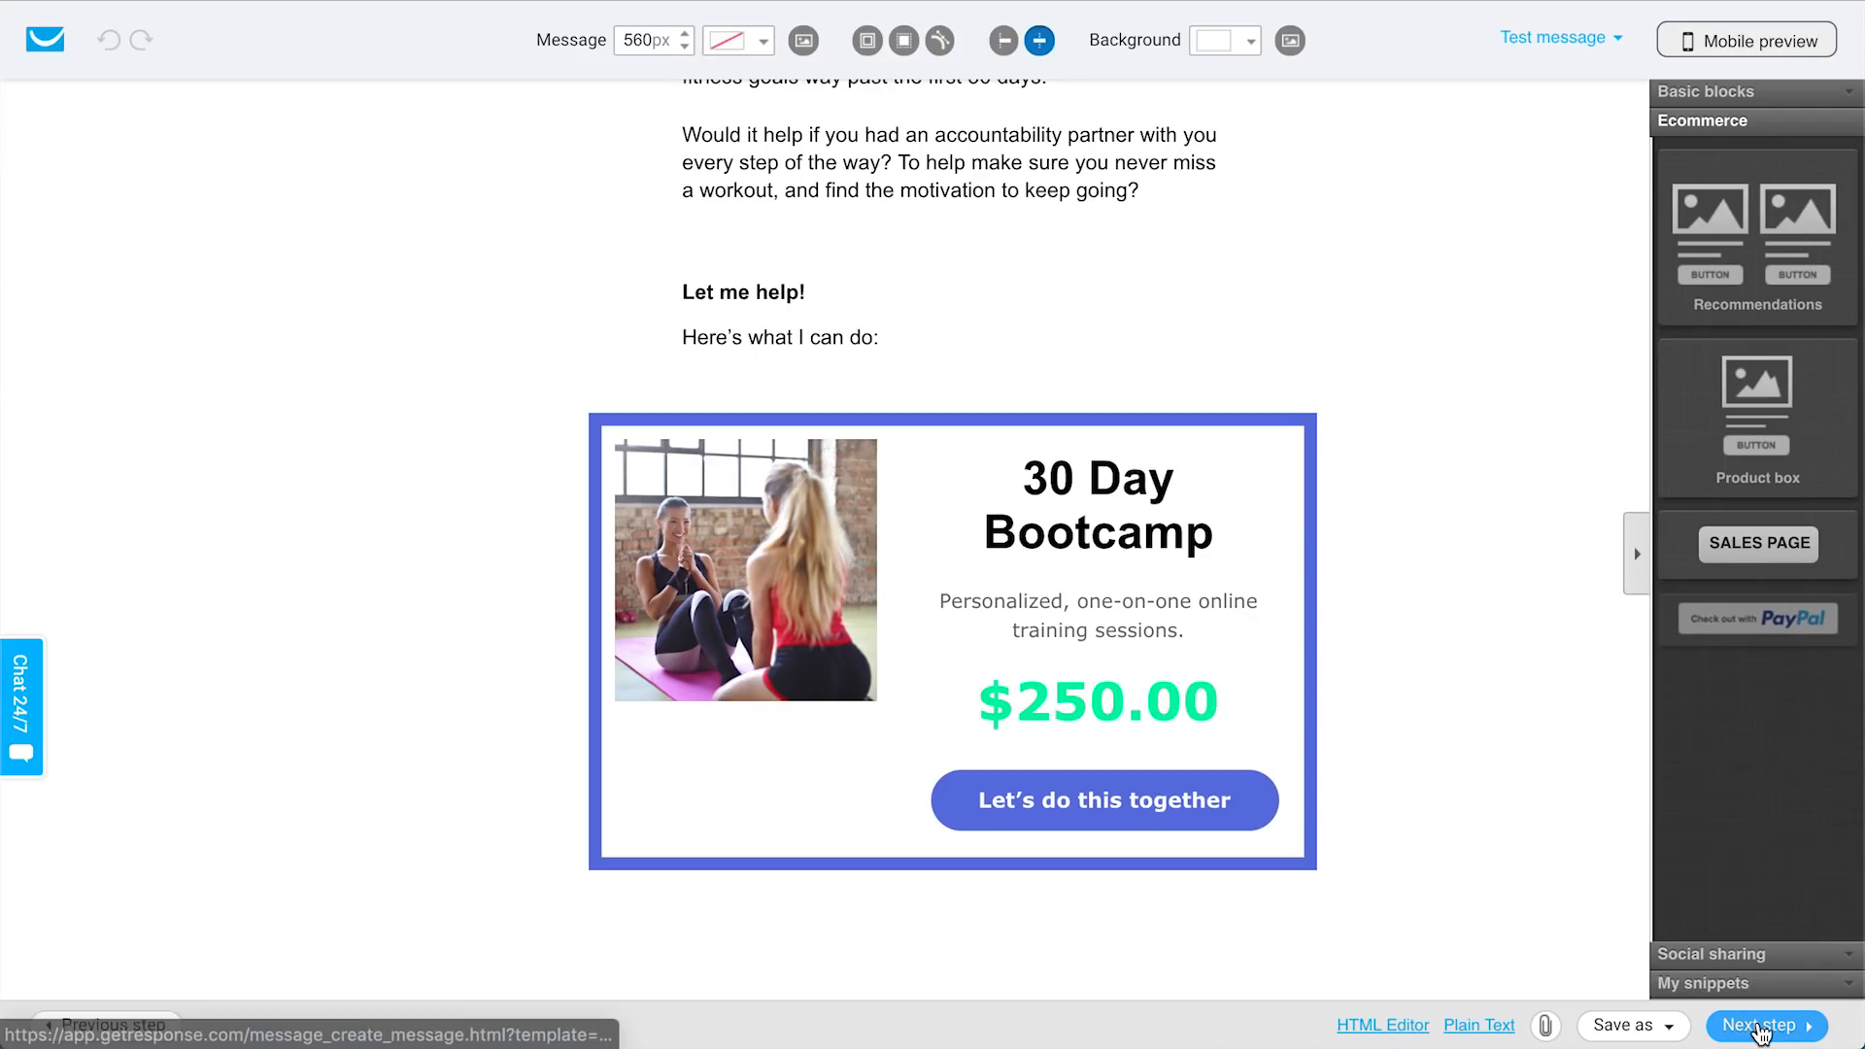
left_click(1761, 1029)
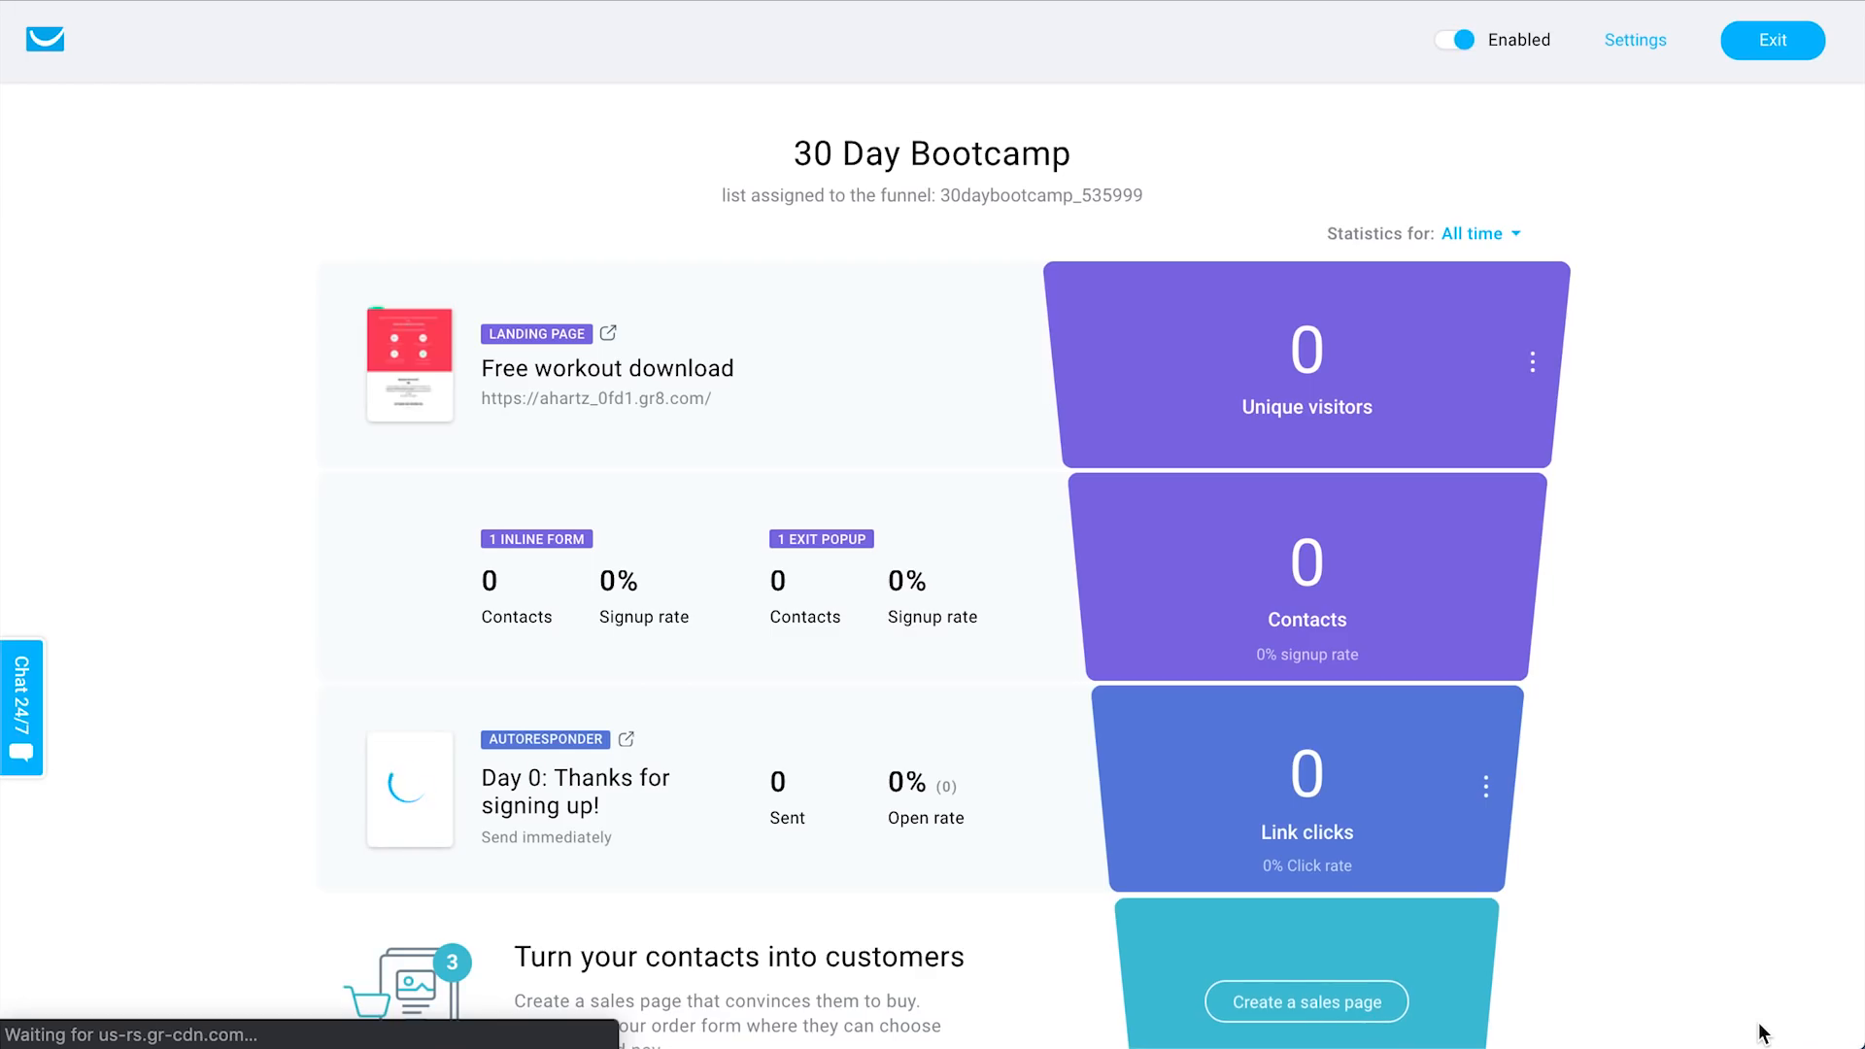
scroll(1647, 631, "down", 2)
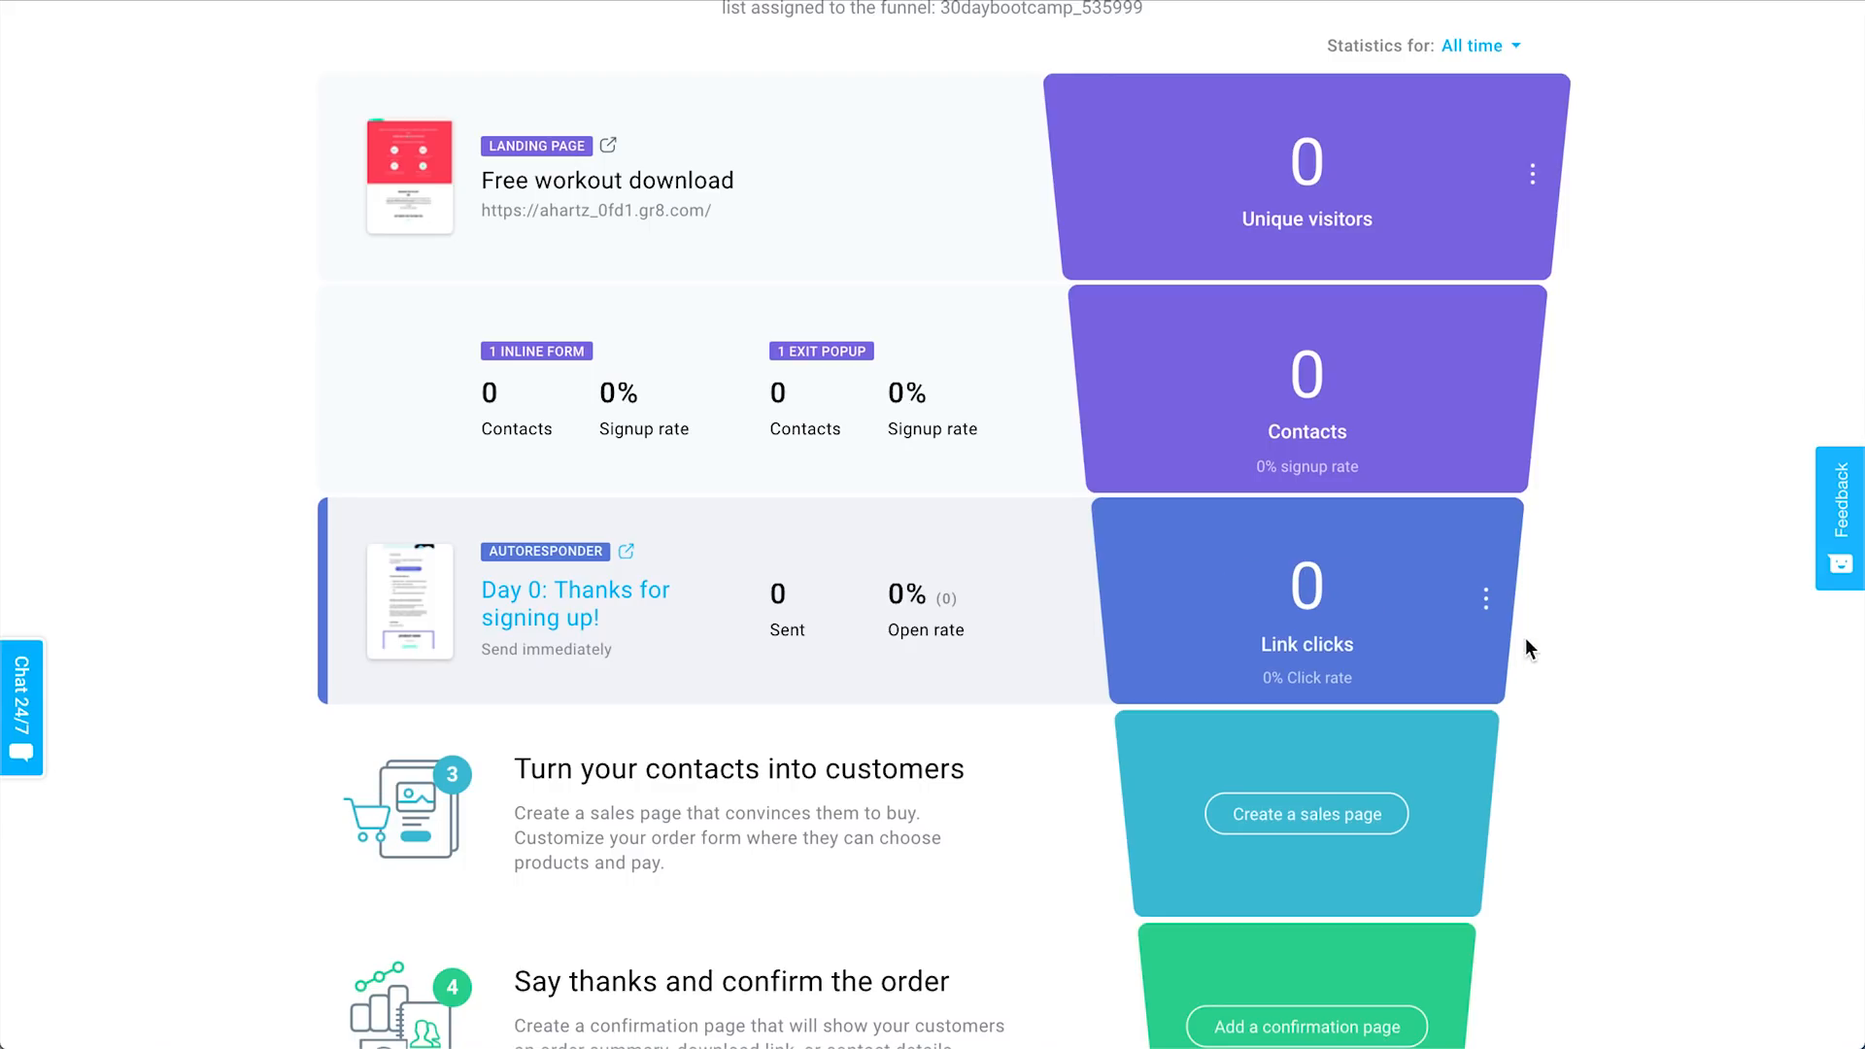
scroll(1688, 743, "down", 2)
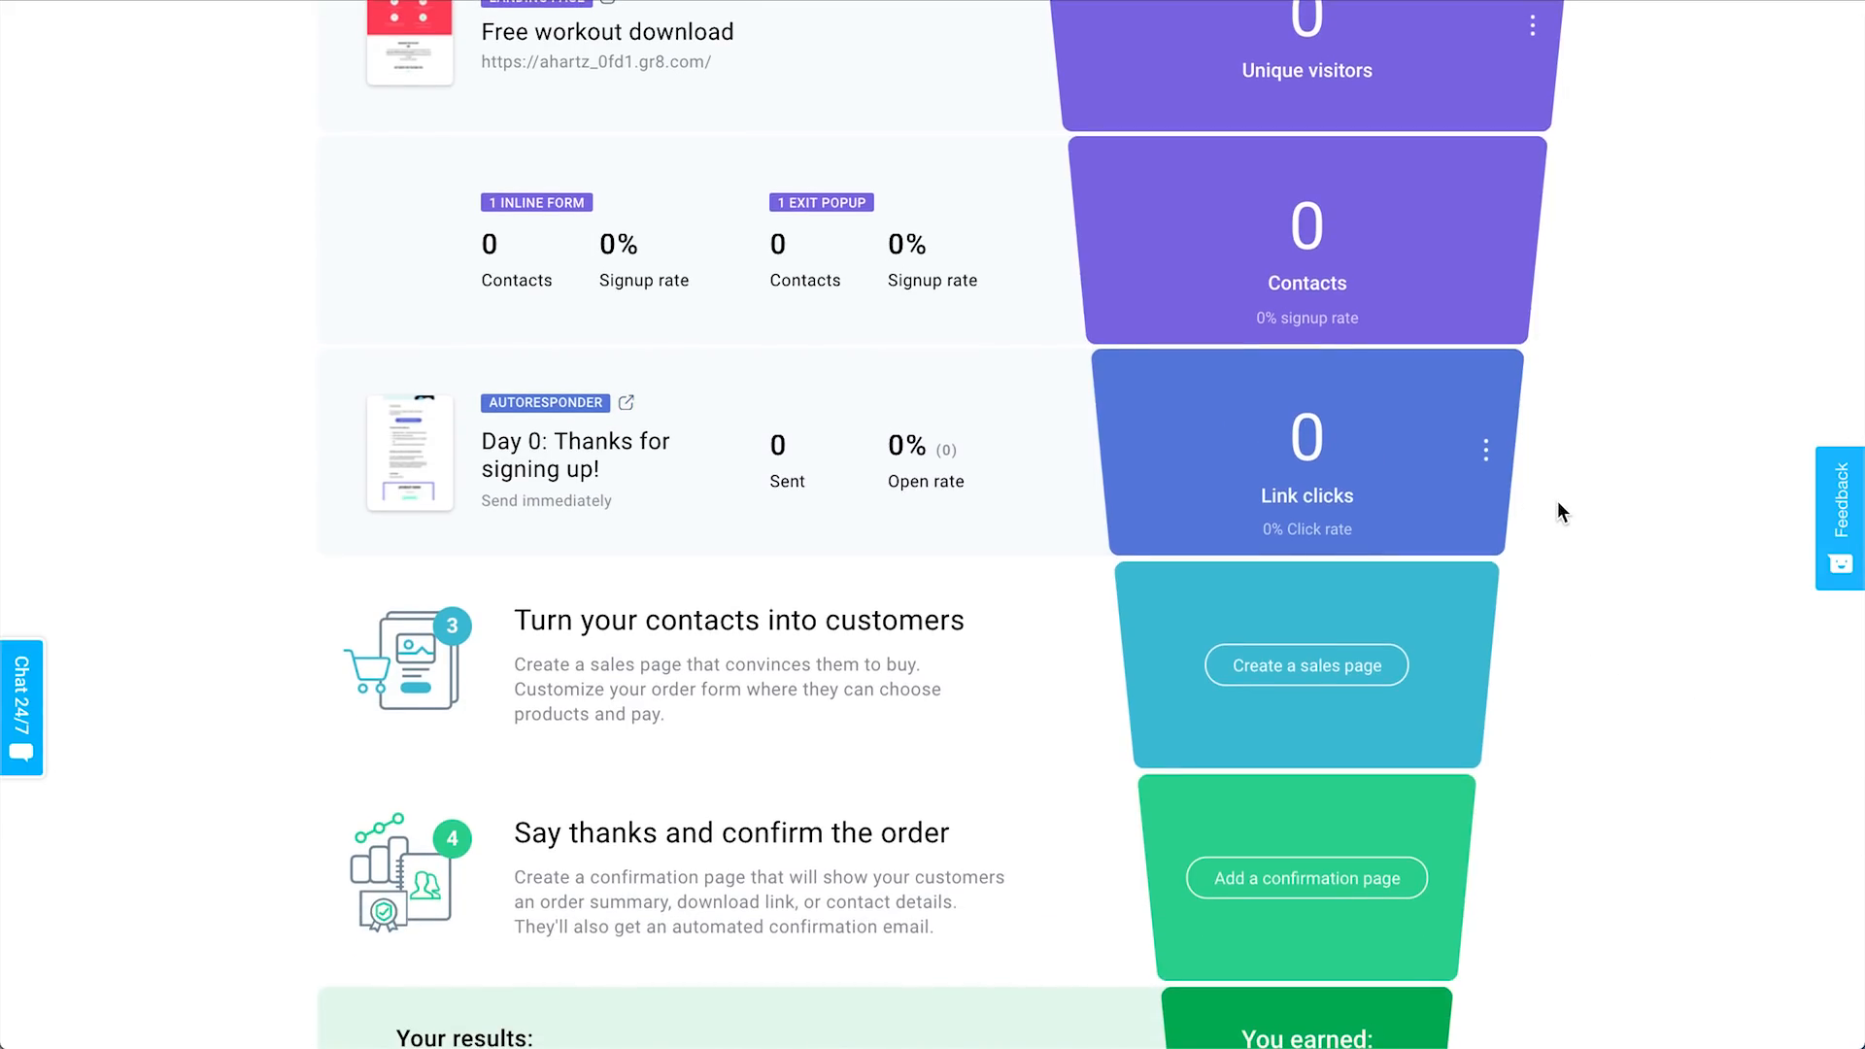
Open the form for adding another funnel email, examine its day, send time, weekday and message options, and cancel it.
left_click(1485, 449)
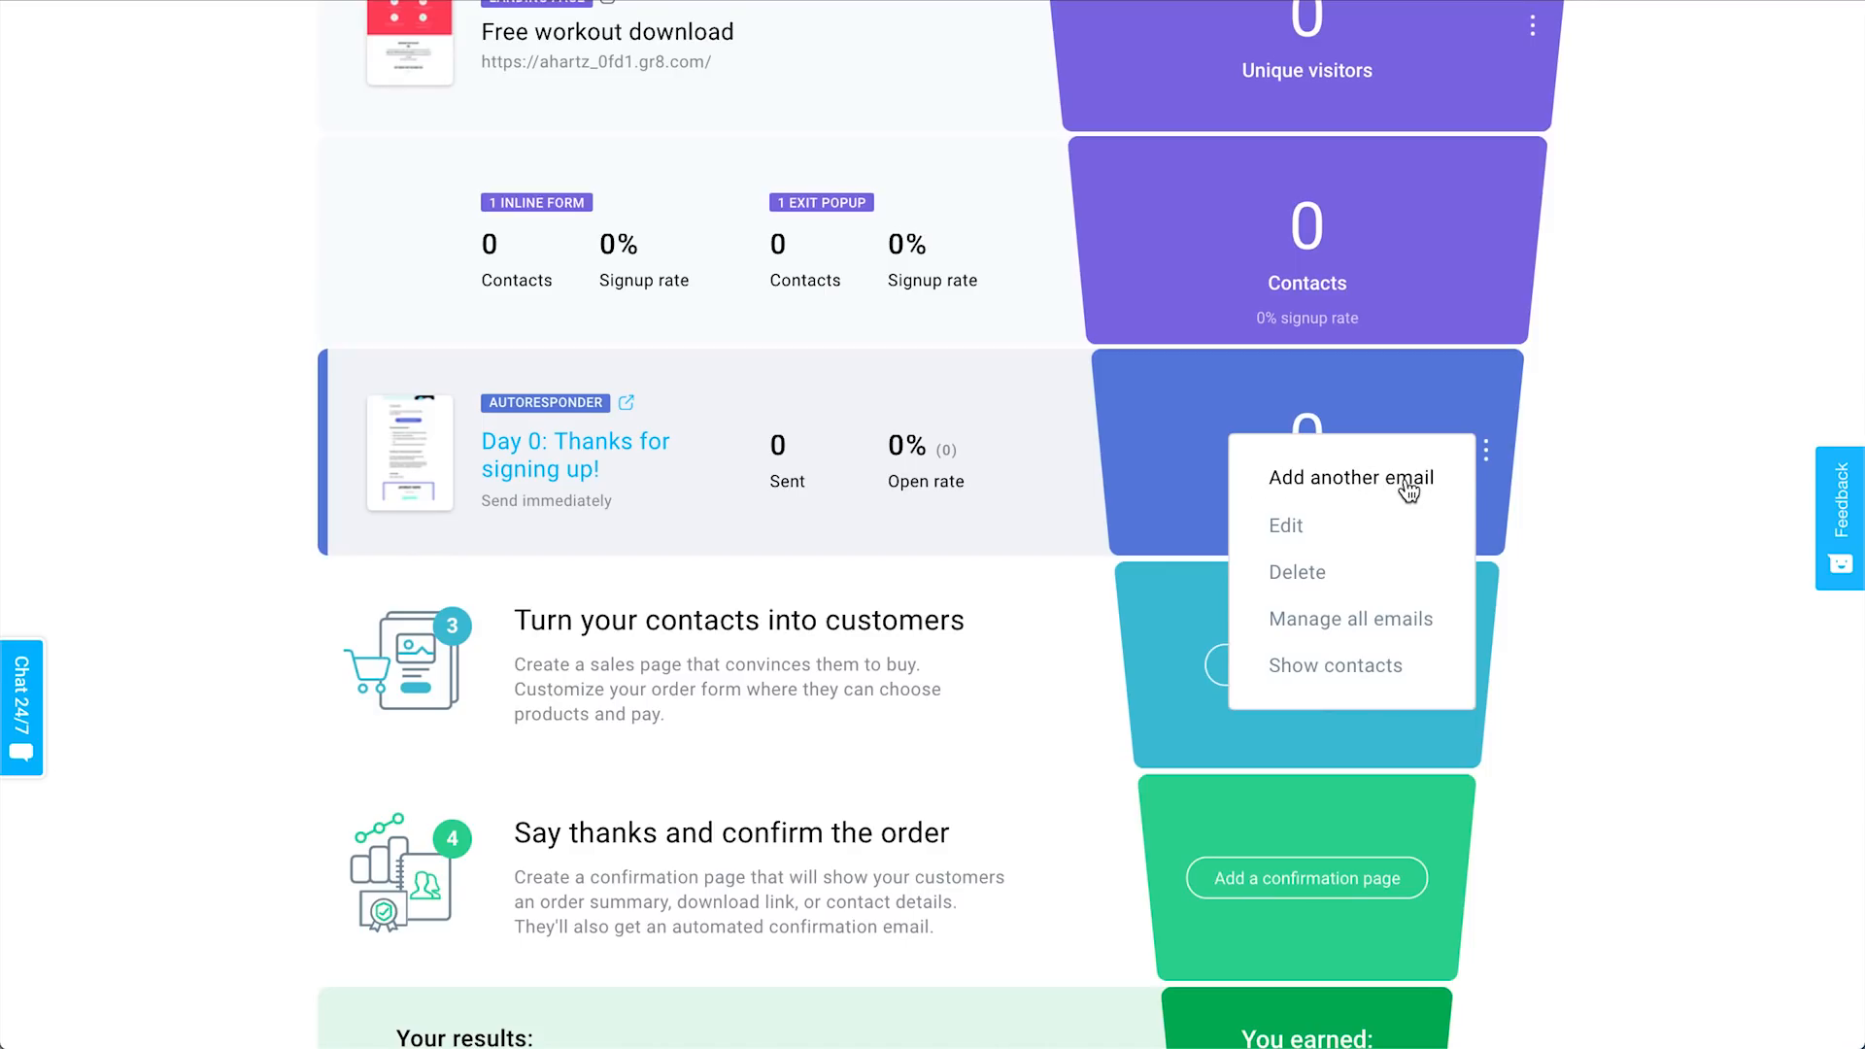
left_click(1347, 485)
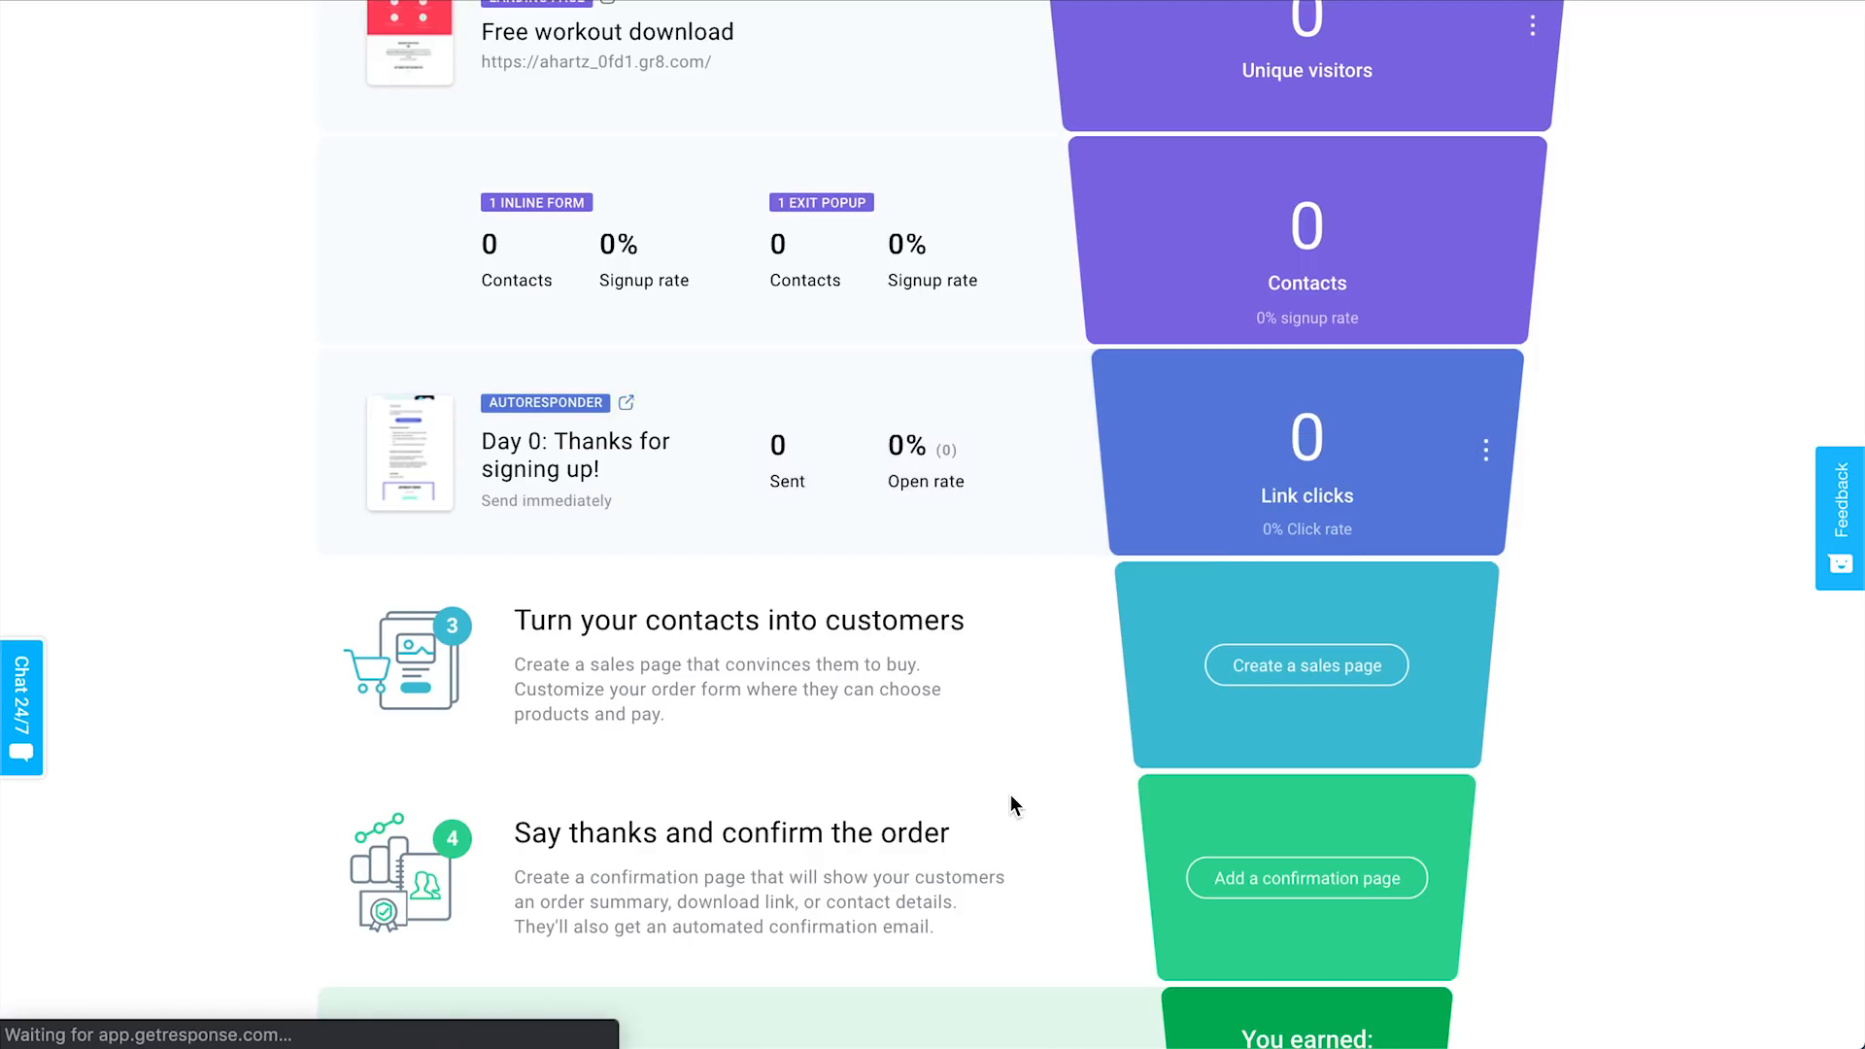
scroll(1317, 691, "up", 2)
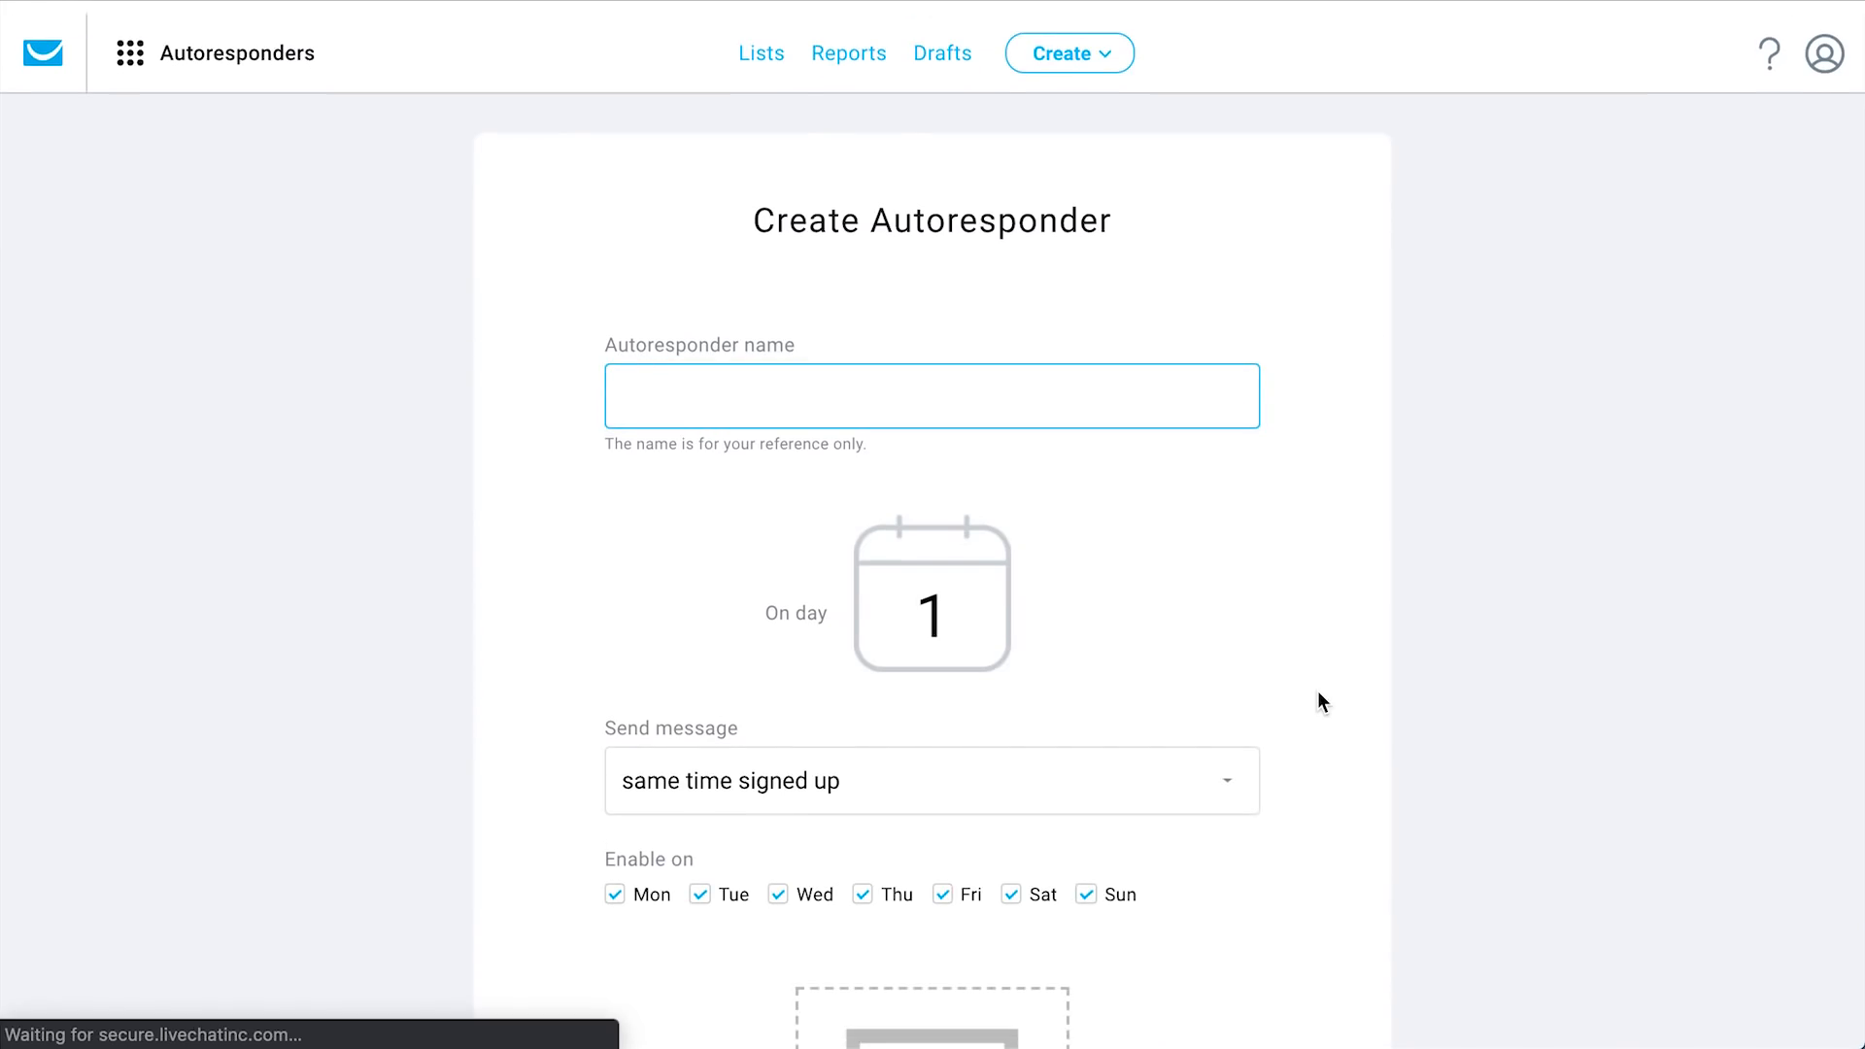
scroll(1317, 691, "down", 1)
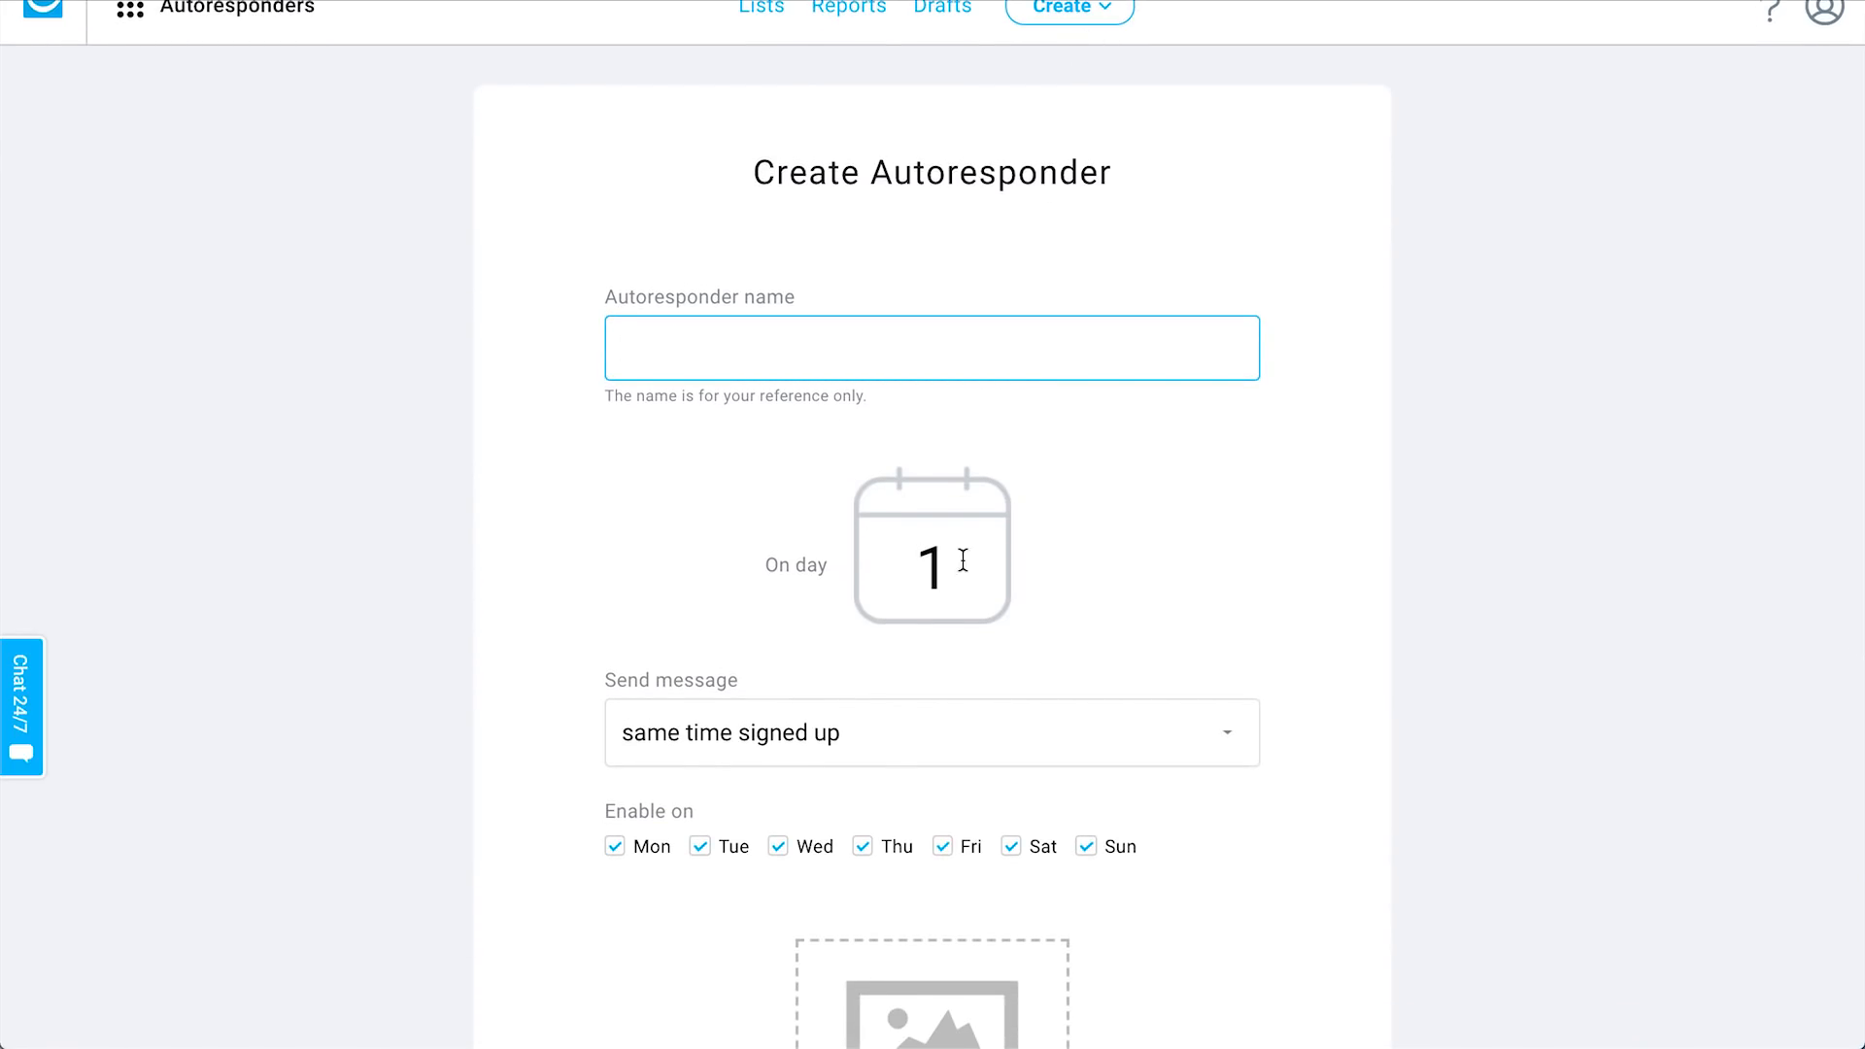
scroll(1284, 645, "down", 3)
scroll(1326, 571, "up", 2)
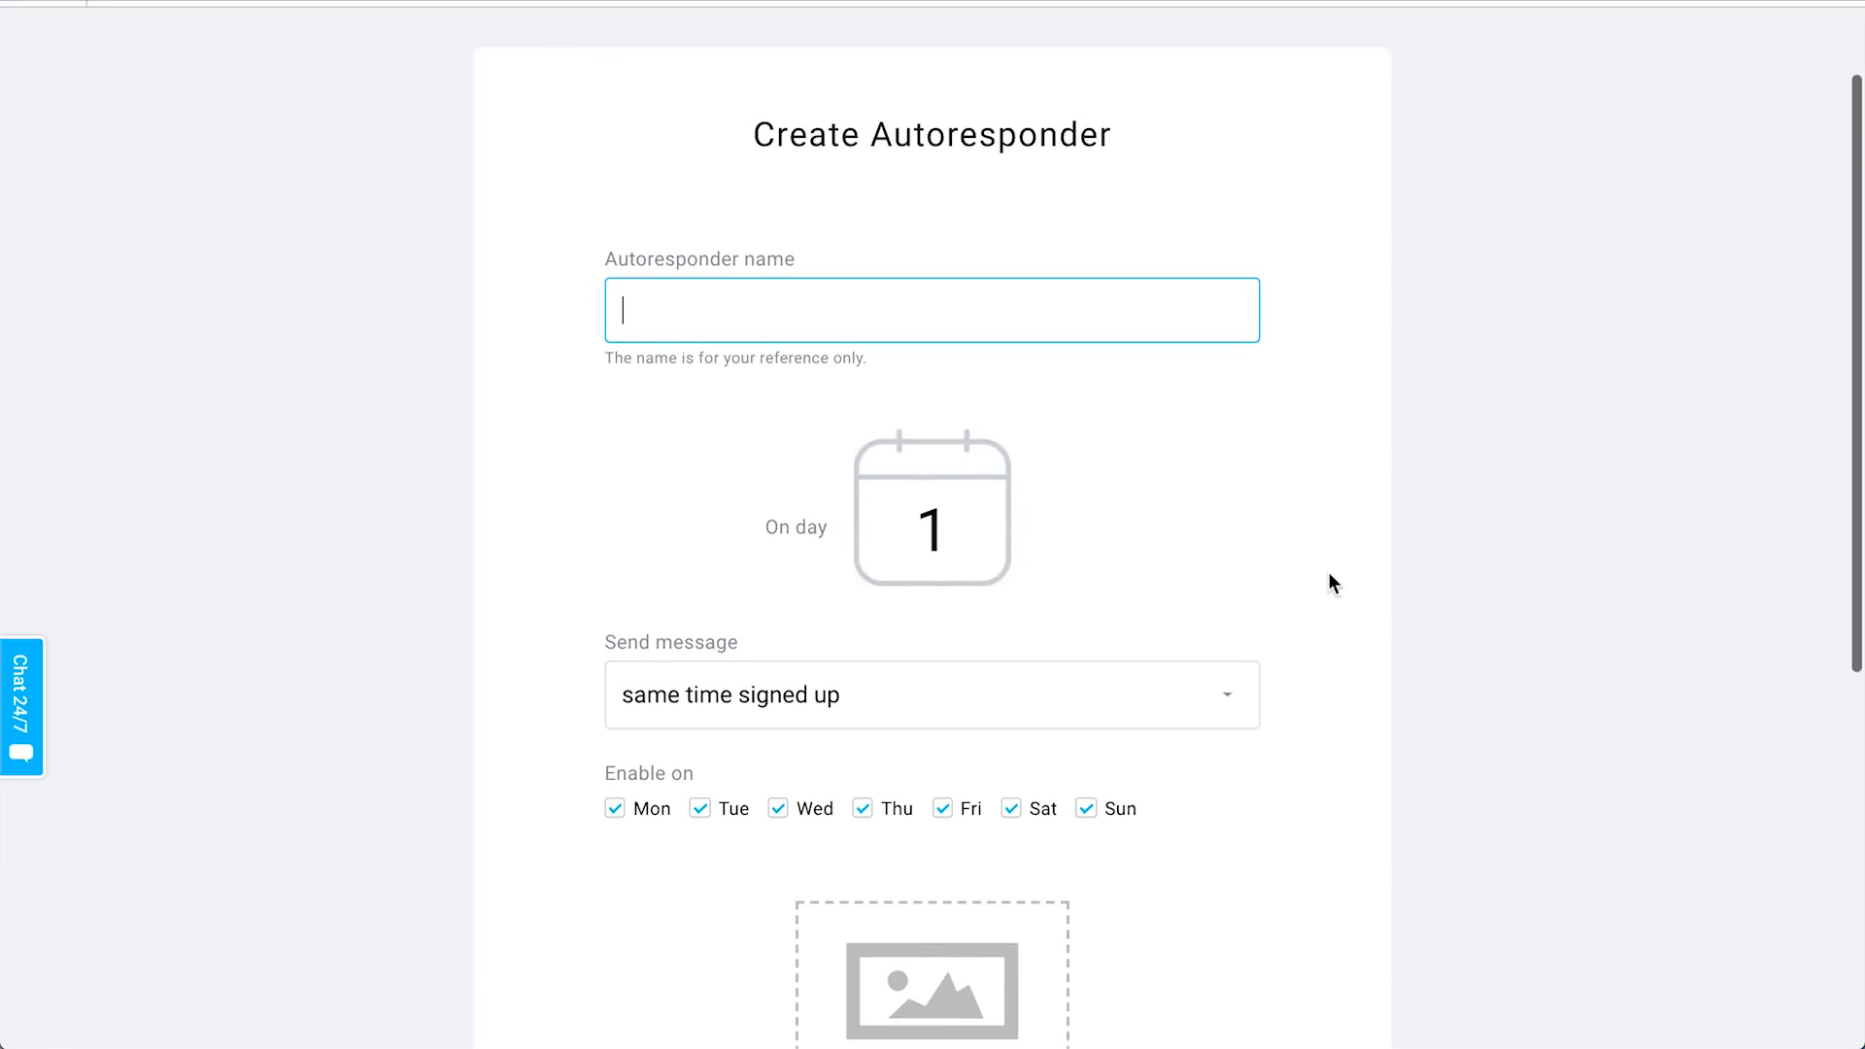
left_click(1317, 509)
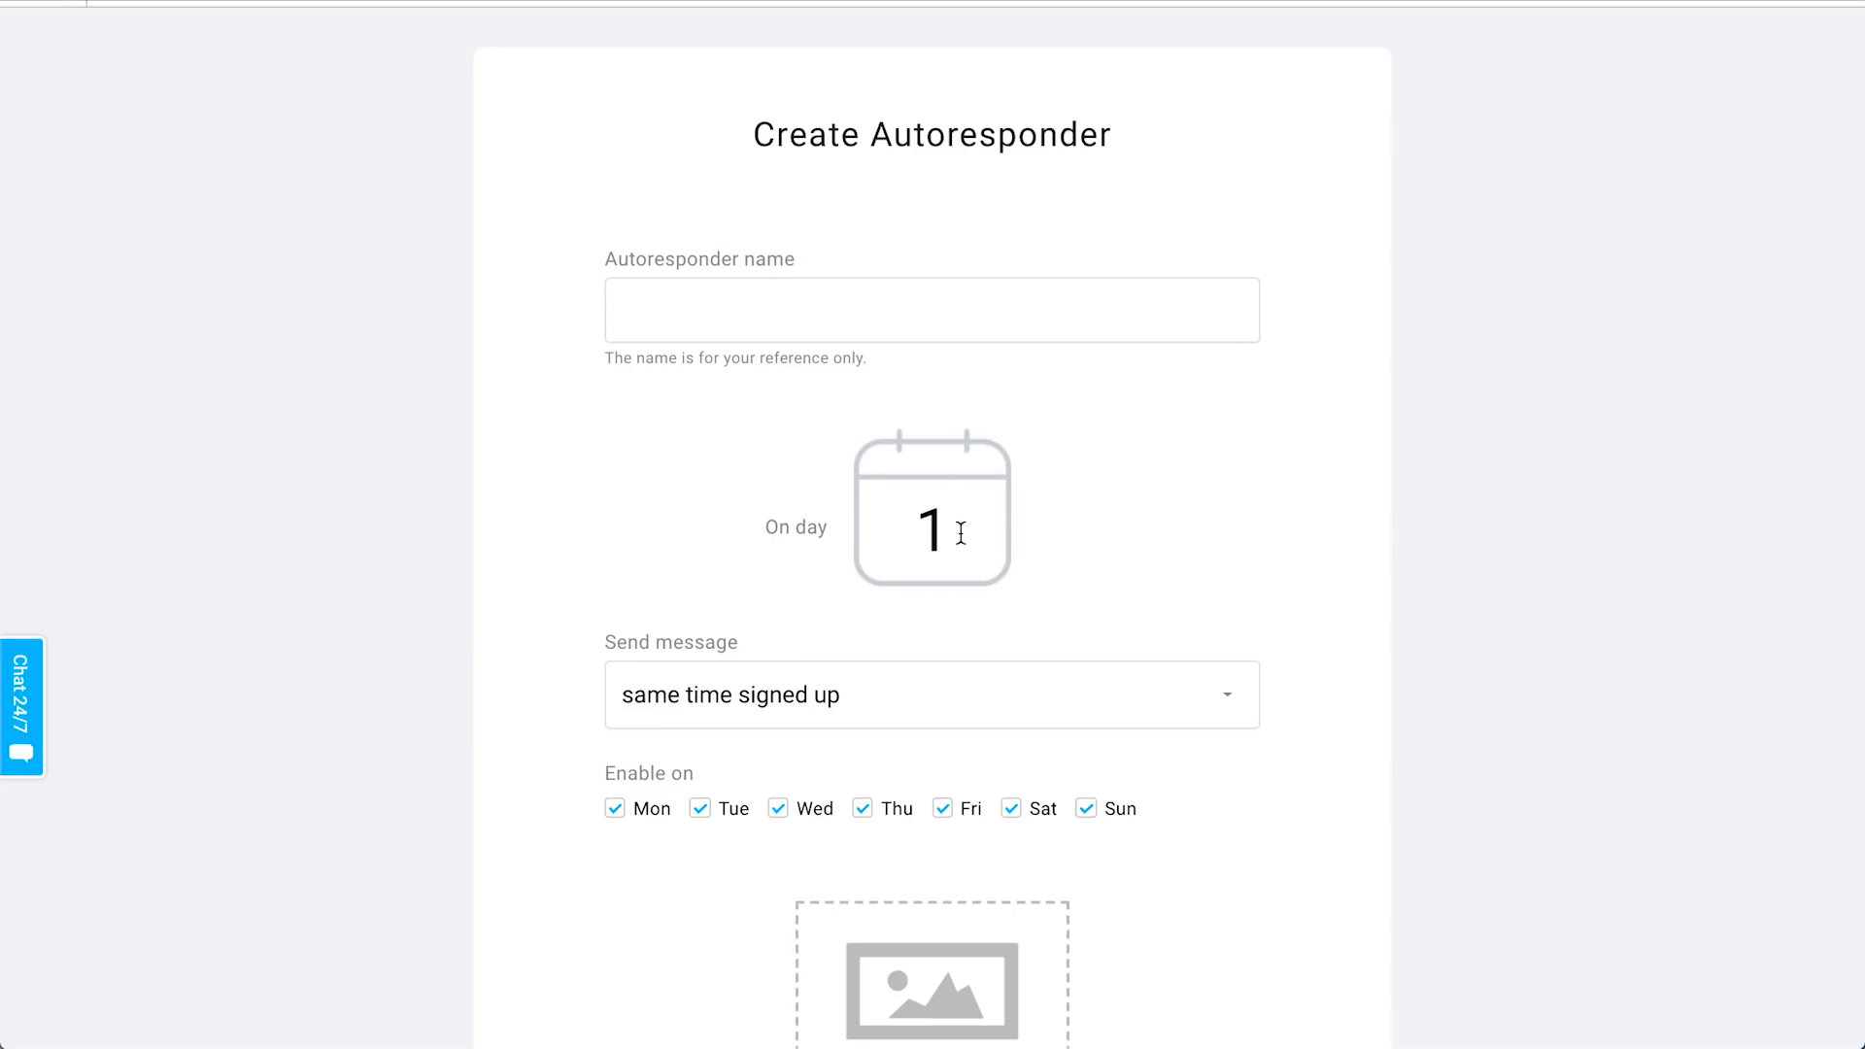
scroll(1431, 634, "down", 3)
scroll(1430, 633, "up", 5)
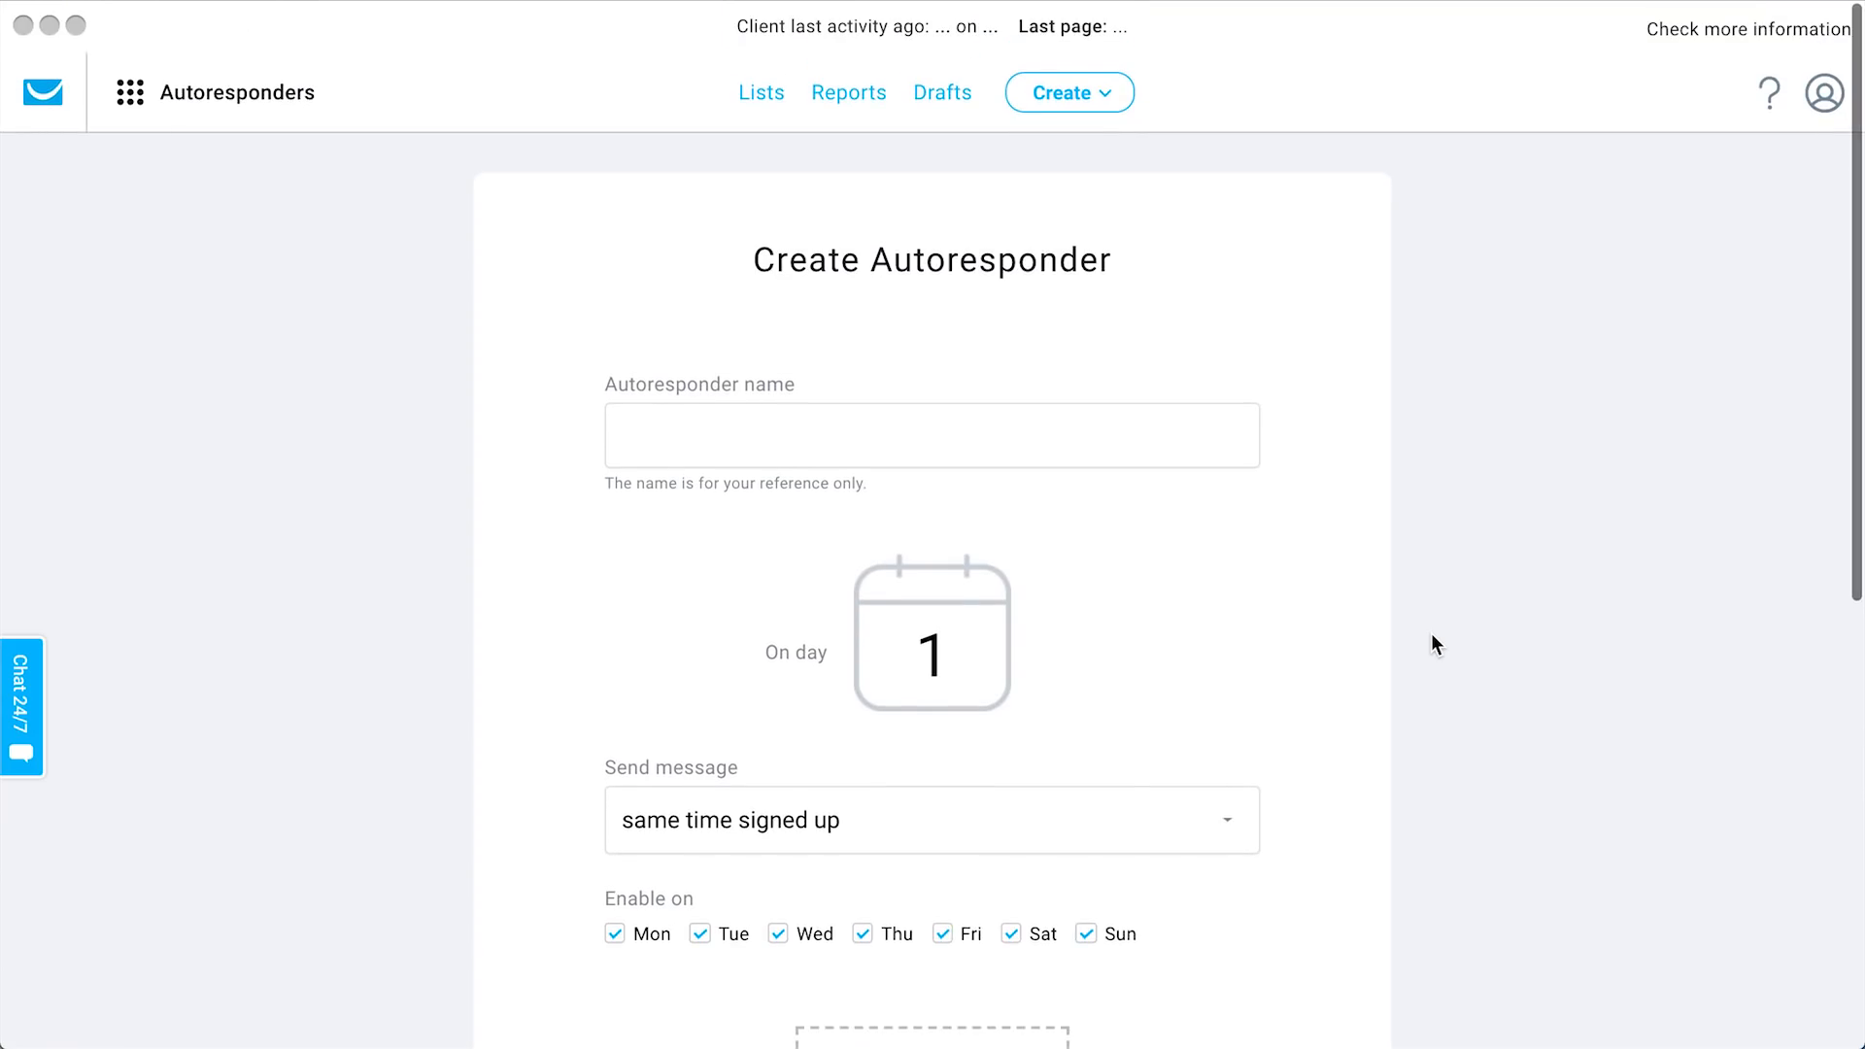
scroll(1431, 633, "down", 8)
scroll(1431, 645, "up", 4)
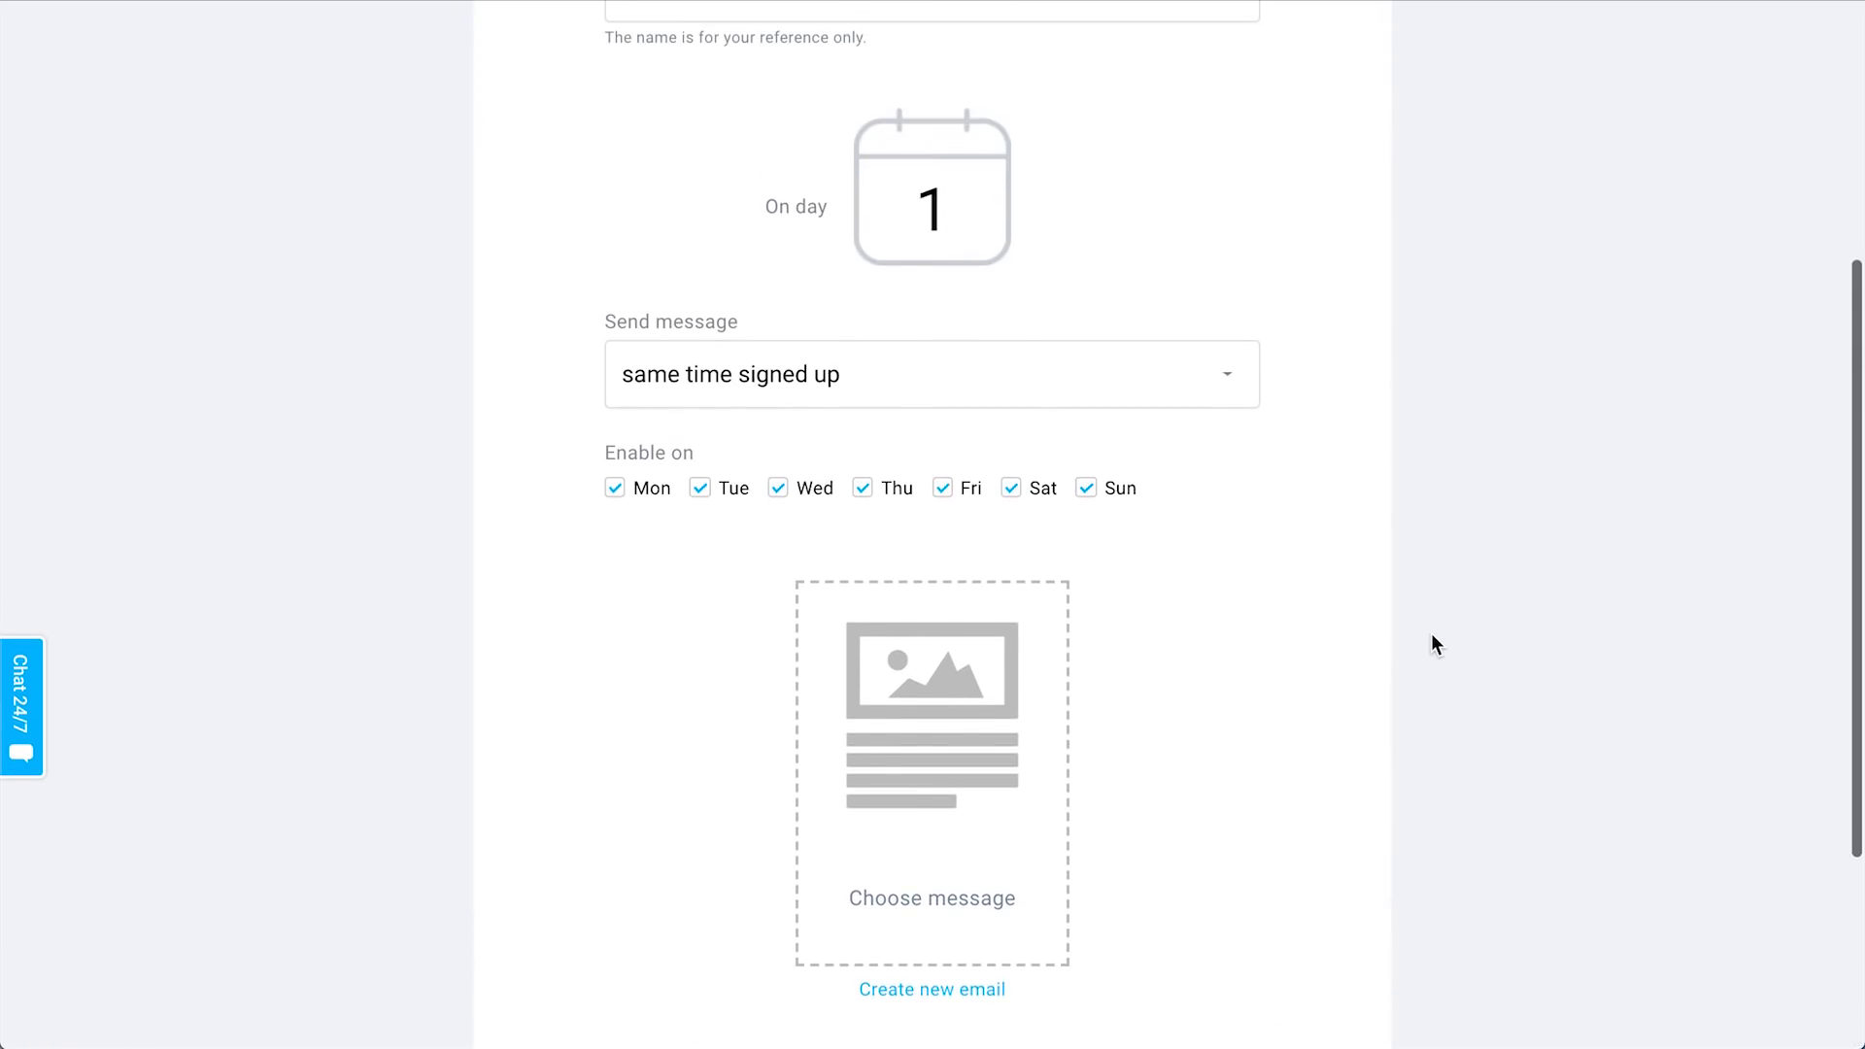
scroll(1431, 645, "down", 2)
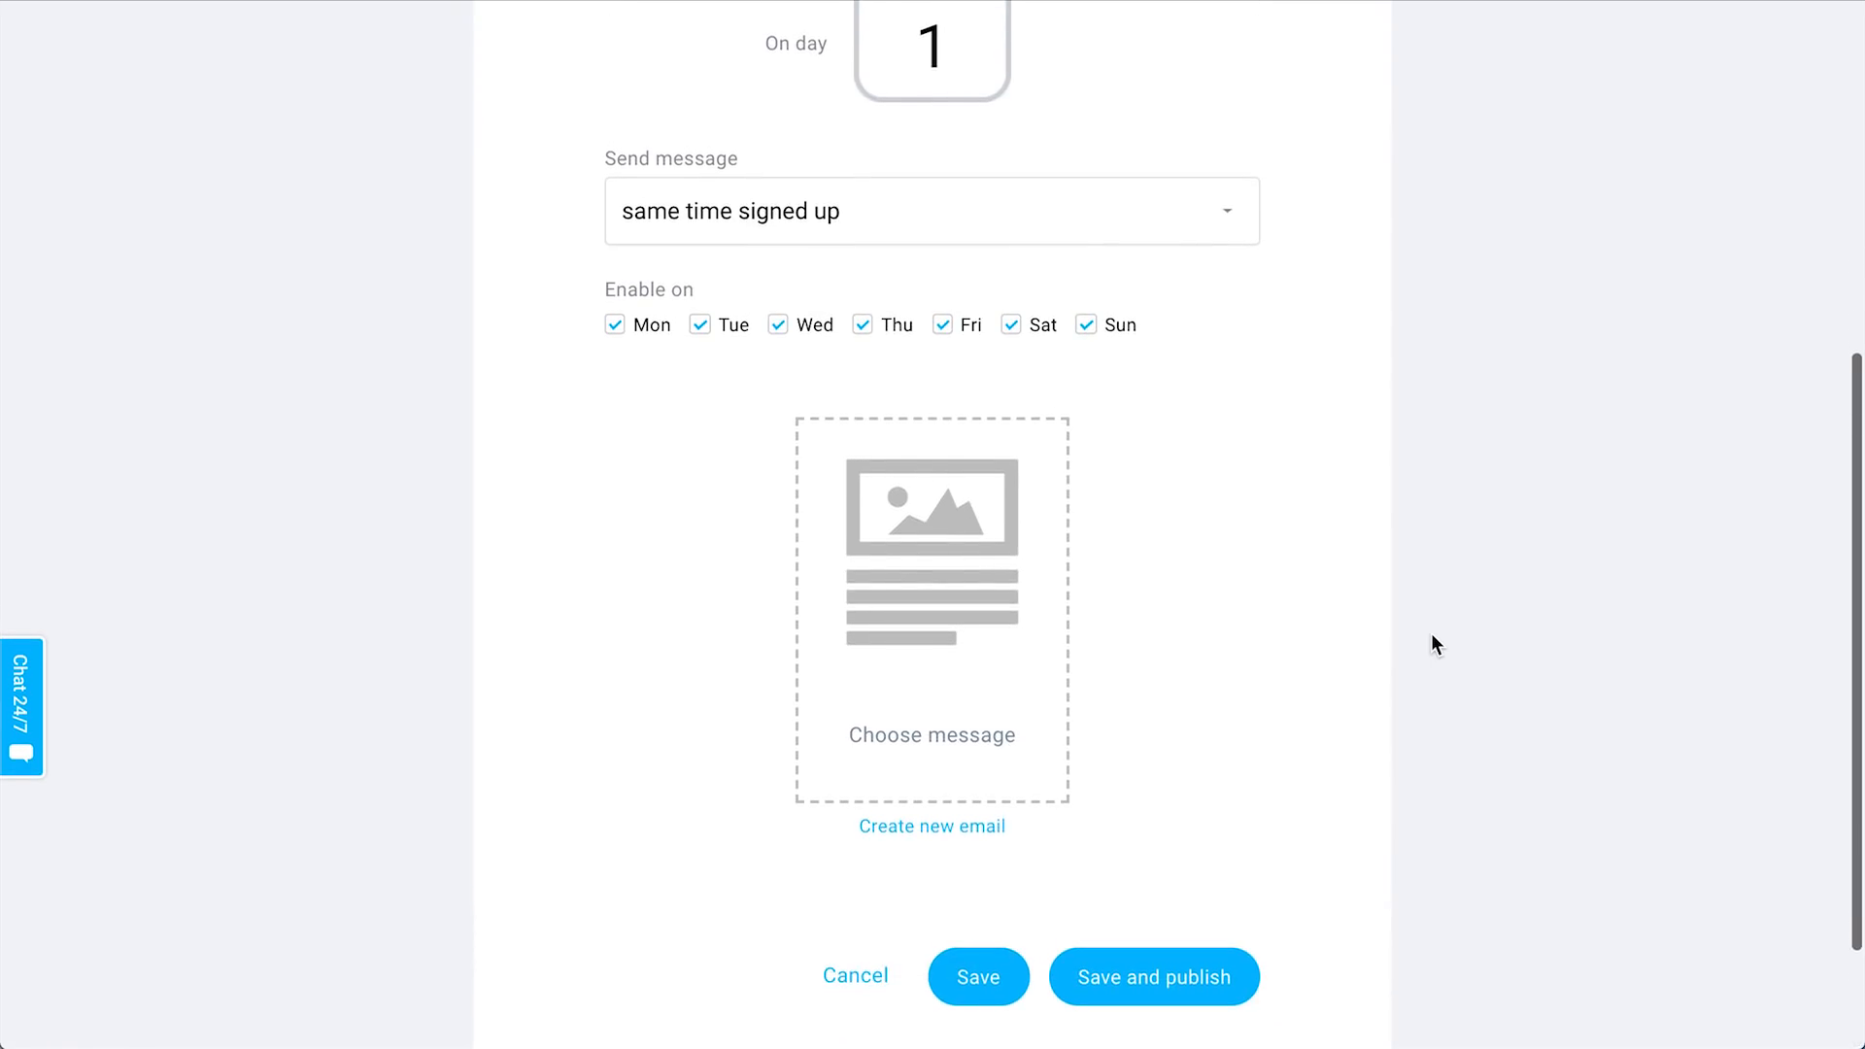
left_click(868, 976)
left_click(1127, 350)
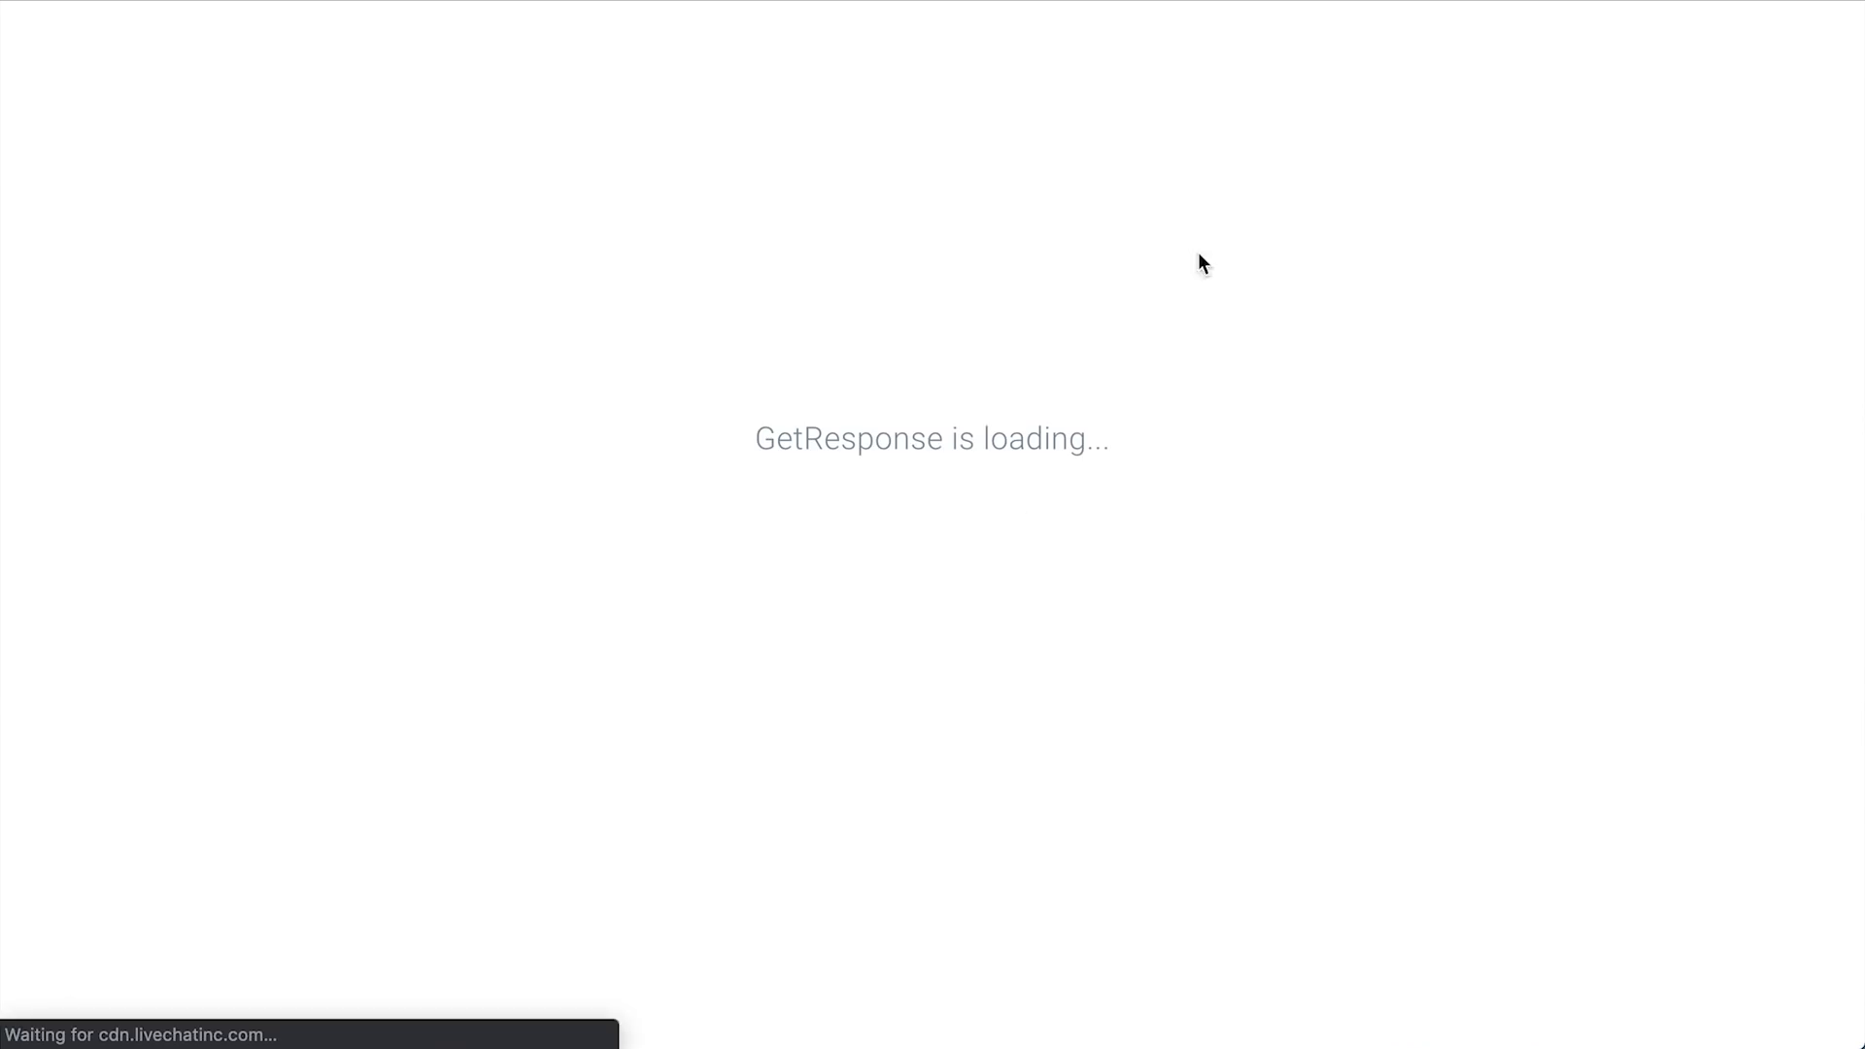
Start creating a sales page for the funnel's Turn your contacts into customers stage.
scroll(1601, 800, "down", 5)
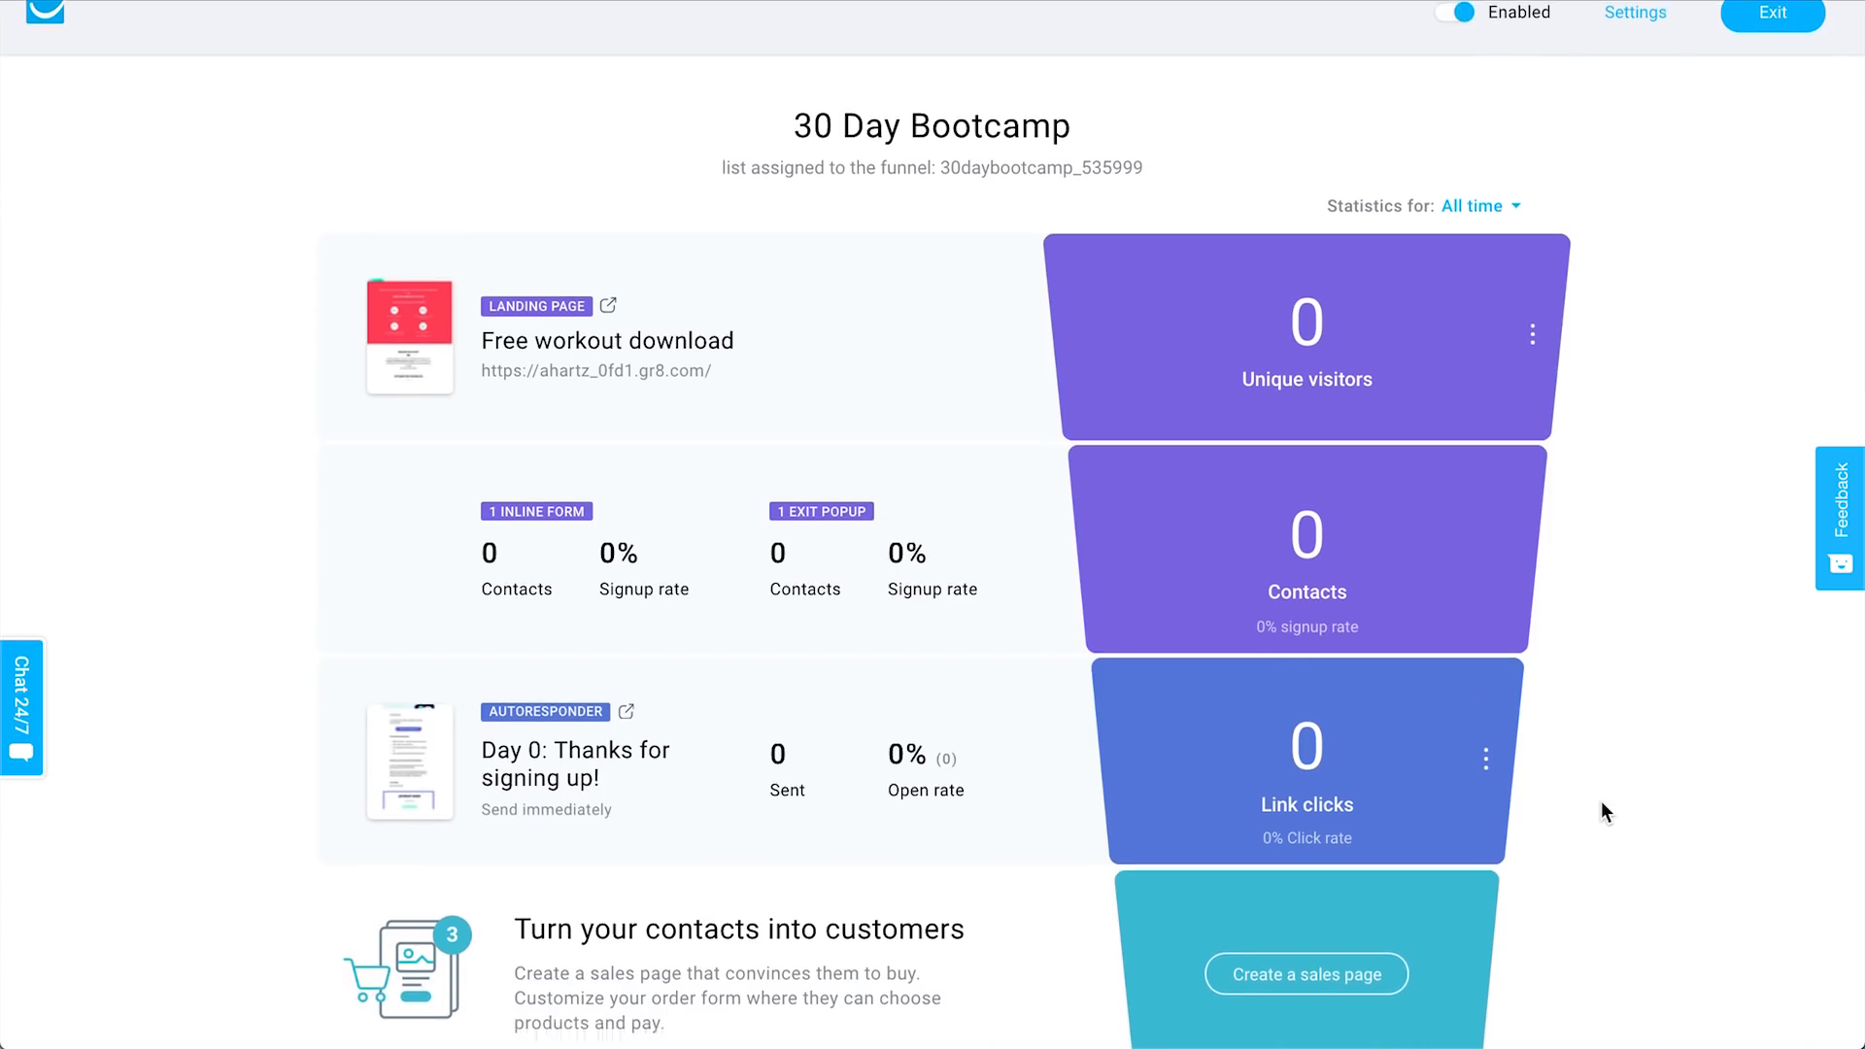
scroll(1656, 550, "down", 1)
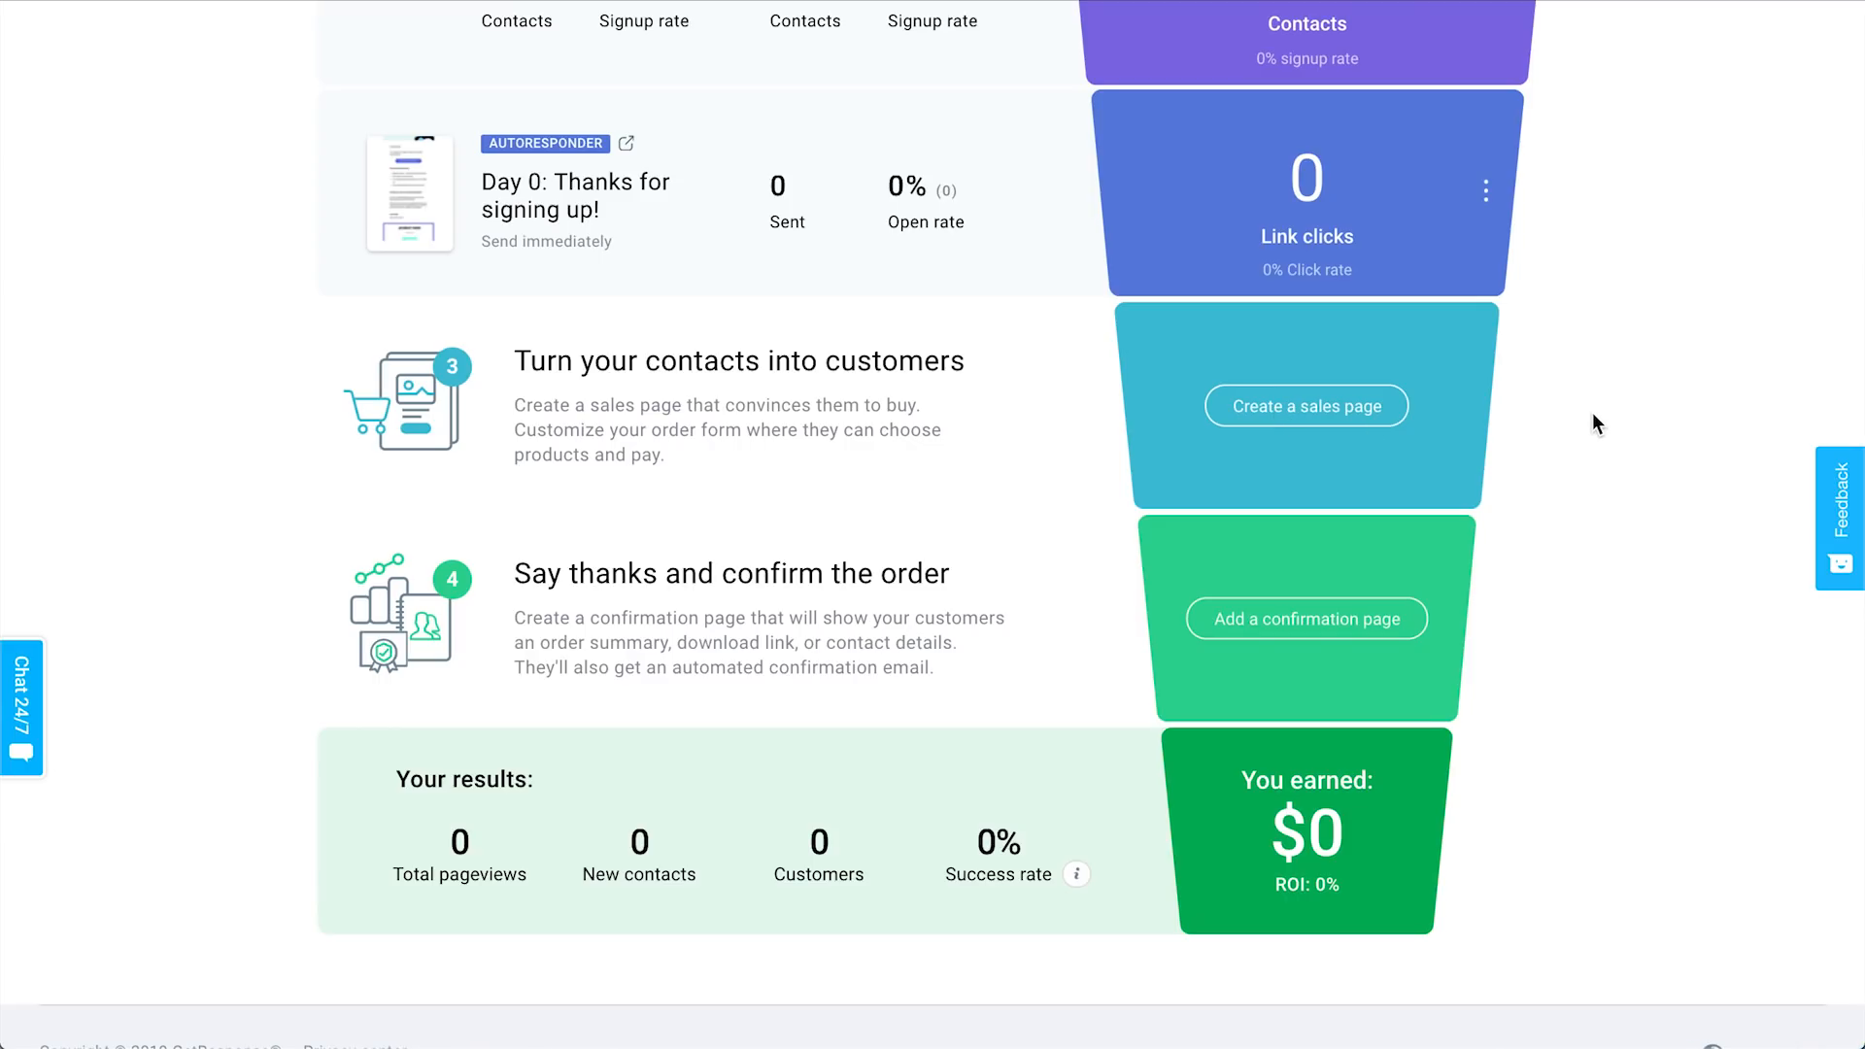
left_click(1317, 408)
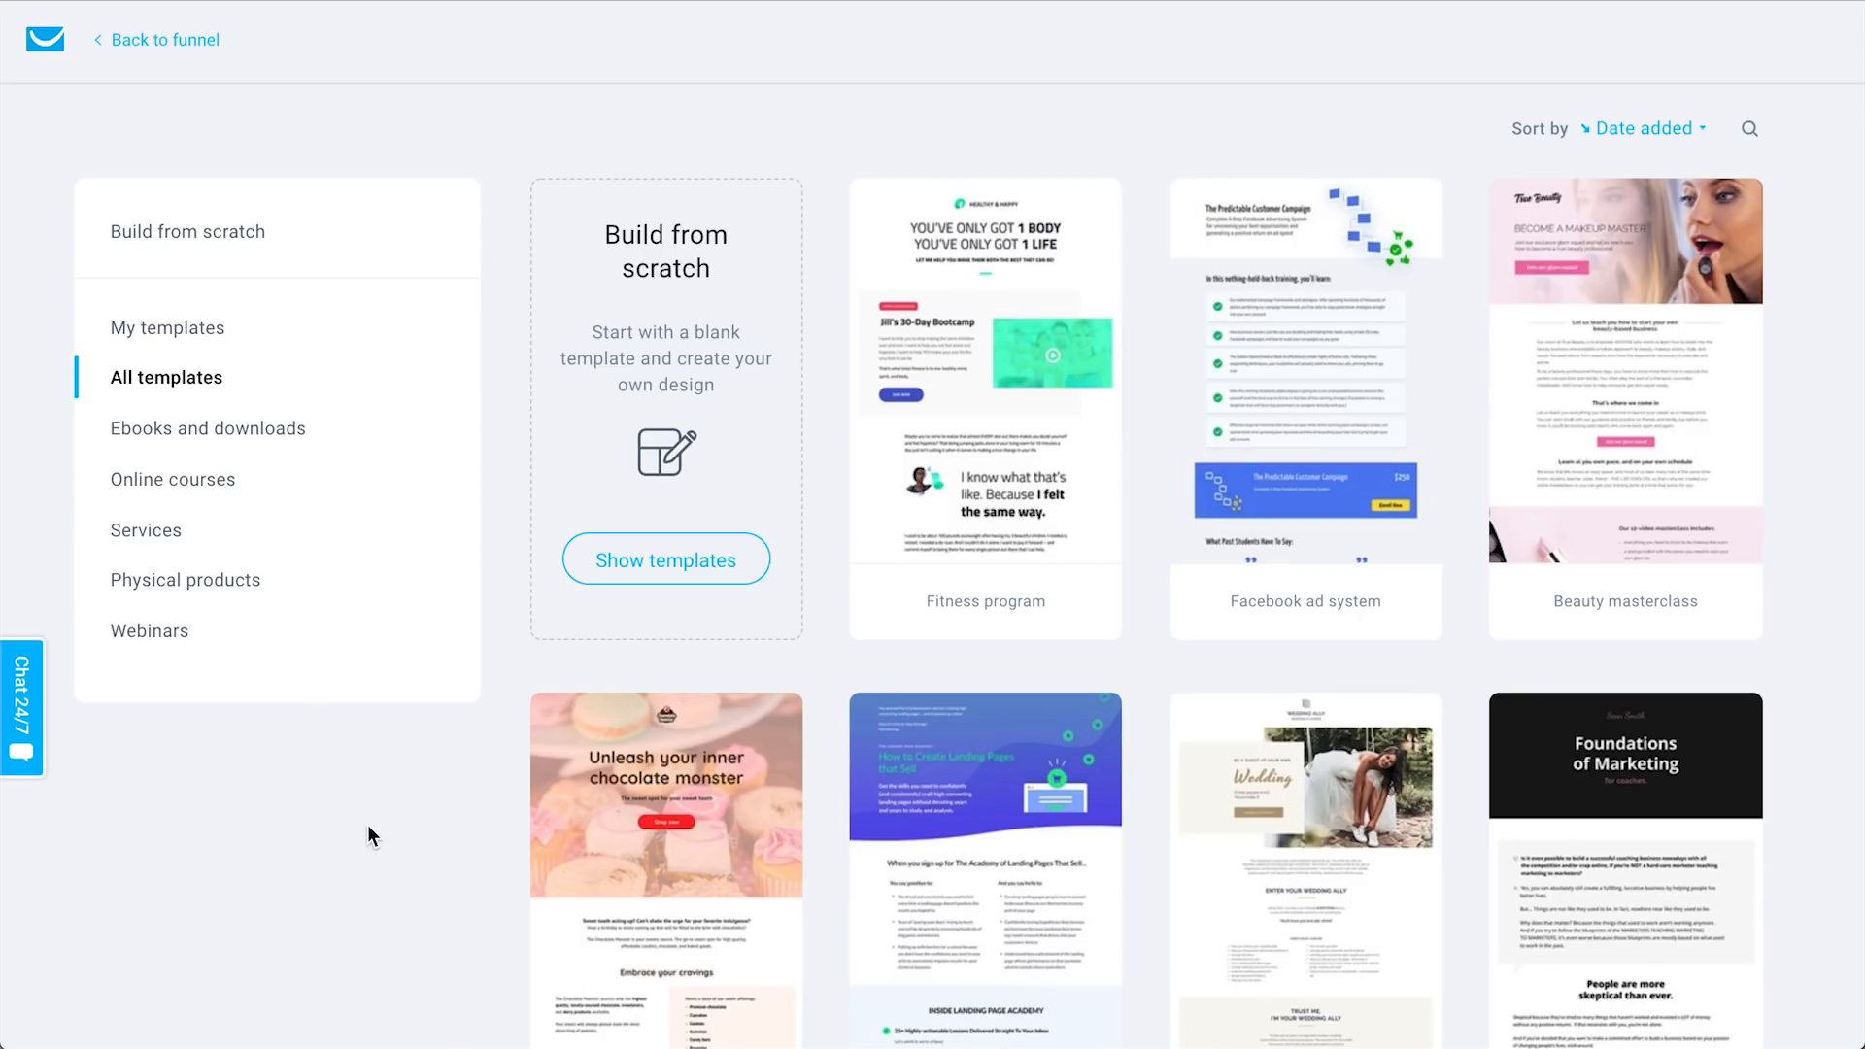
Create the sales page from the Fitness program template and name it 30 Day Bootcamp.
scroll(367, 825, "down", 8)
scroll(367, 825, "up", 7)
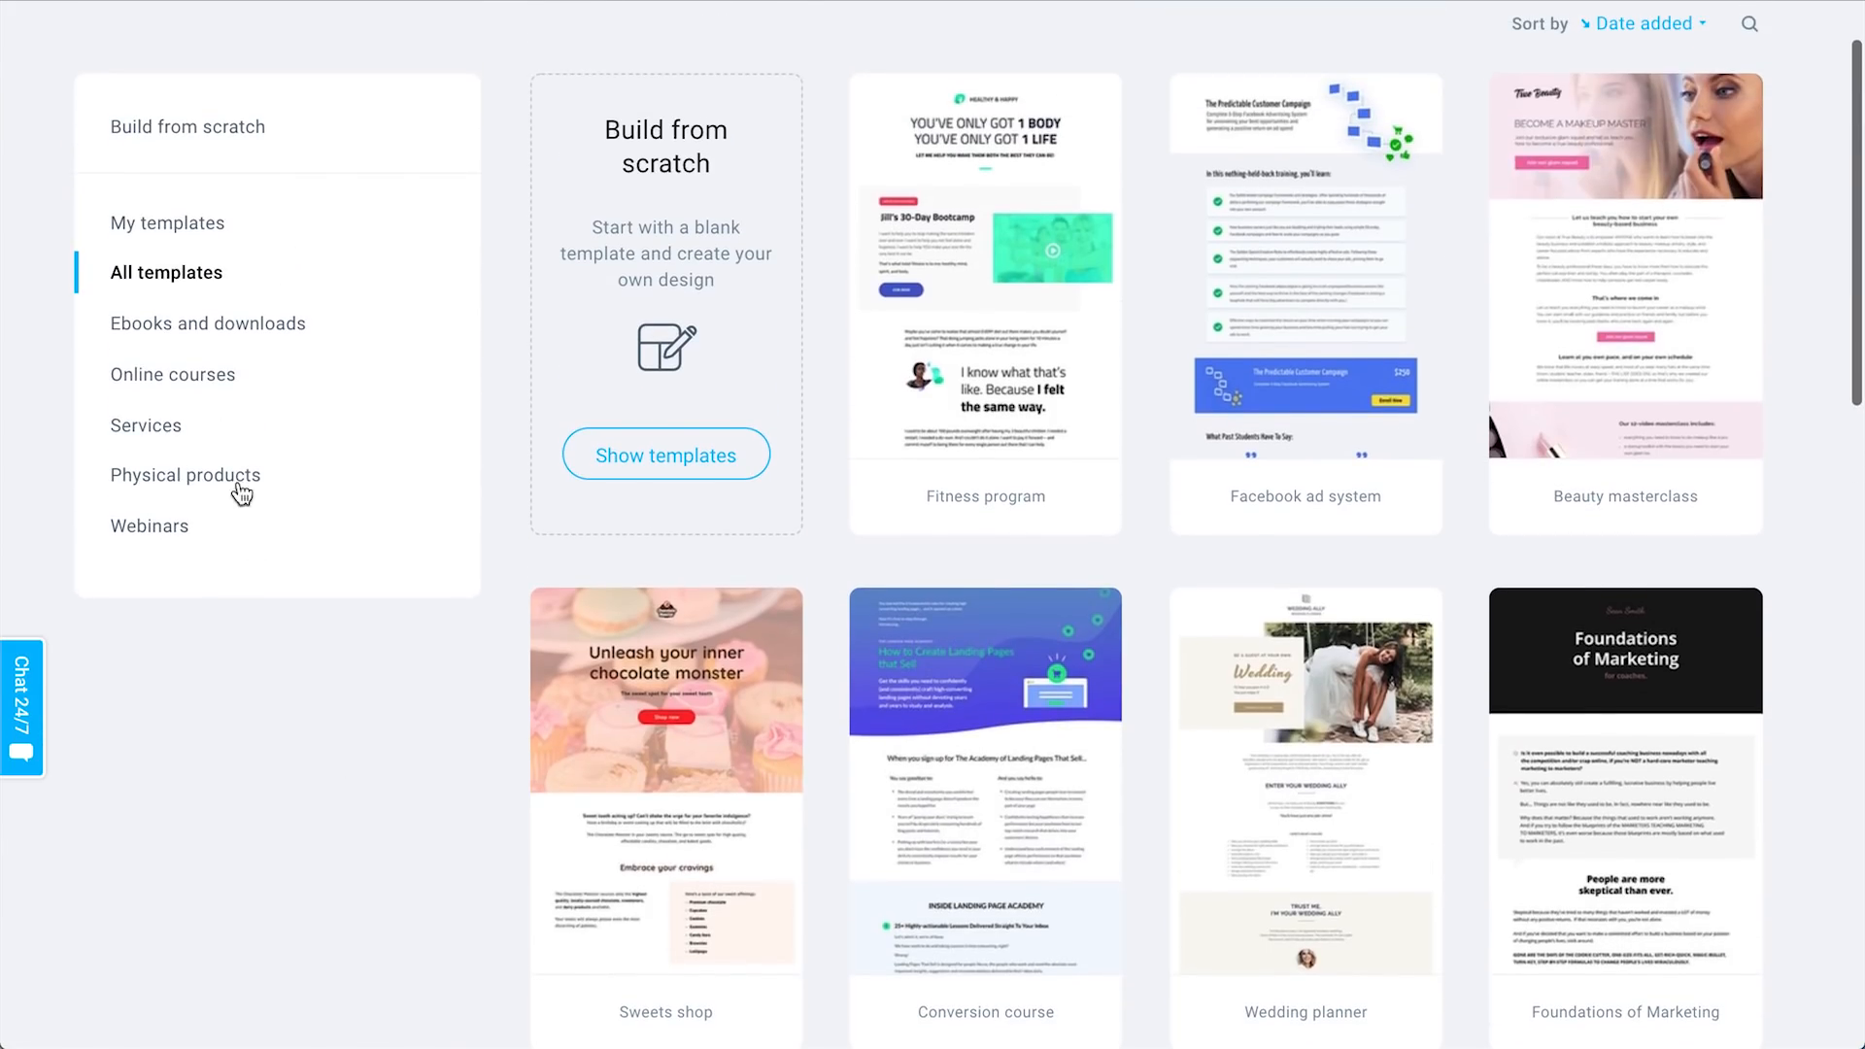
scroll(213, 719, "up", 1)
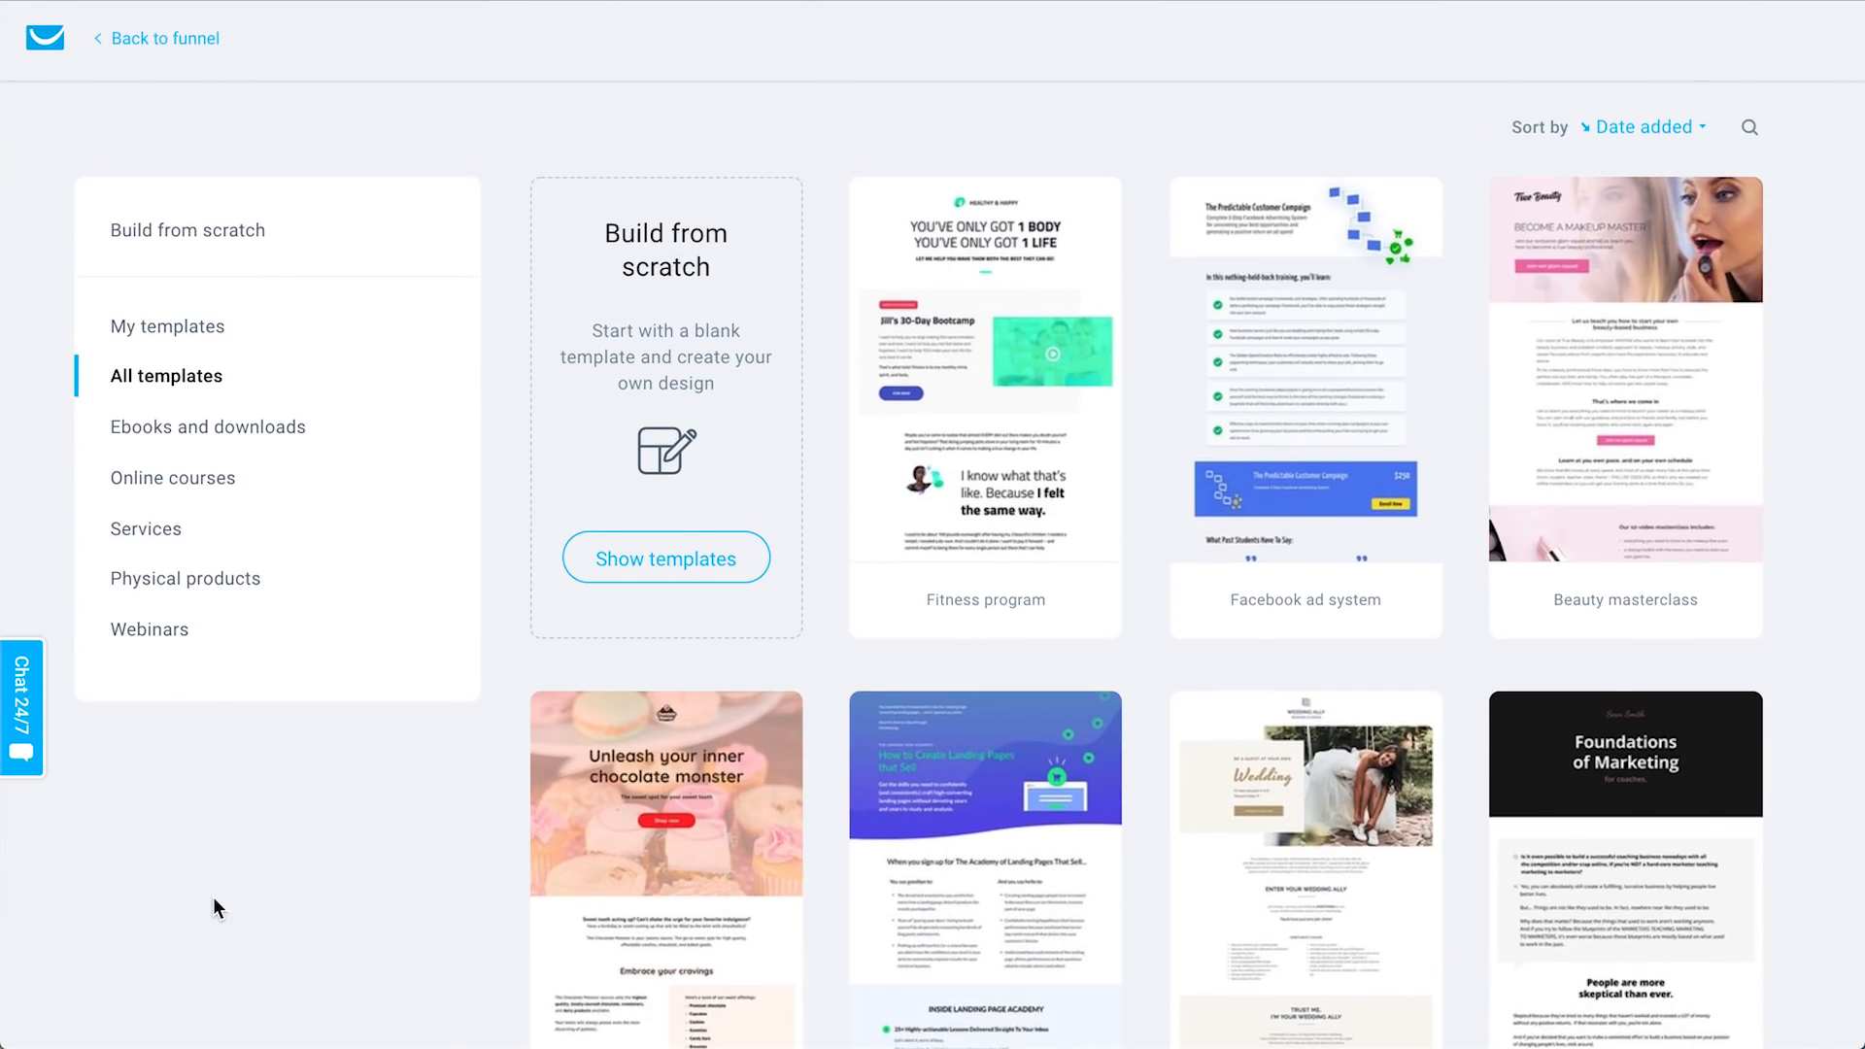
mouse_move(962, 398)
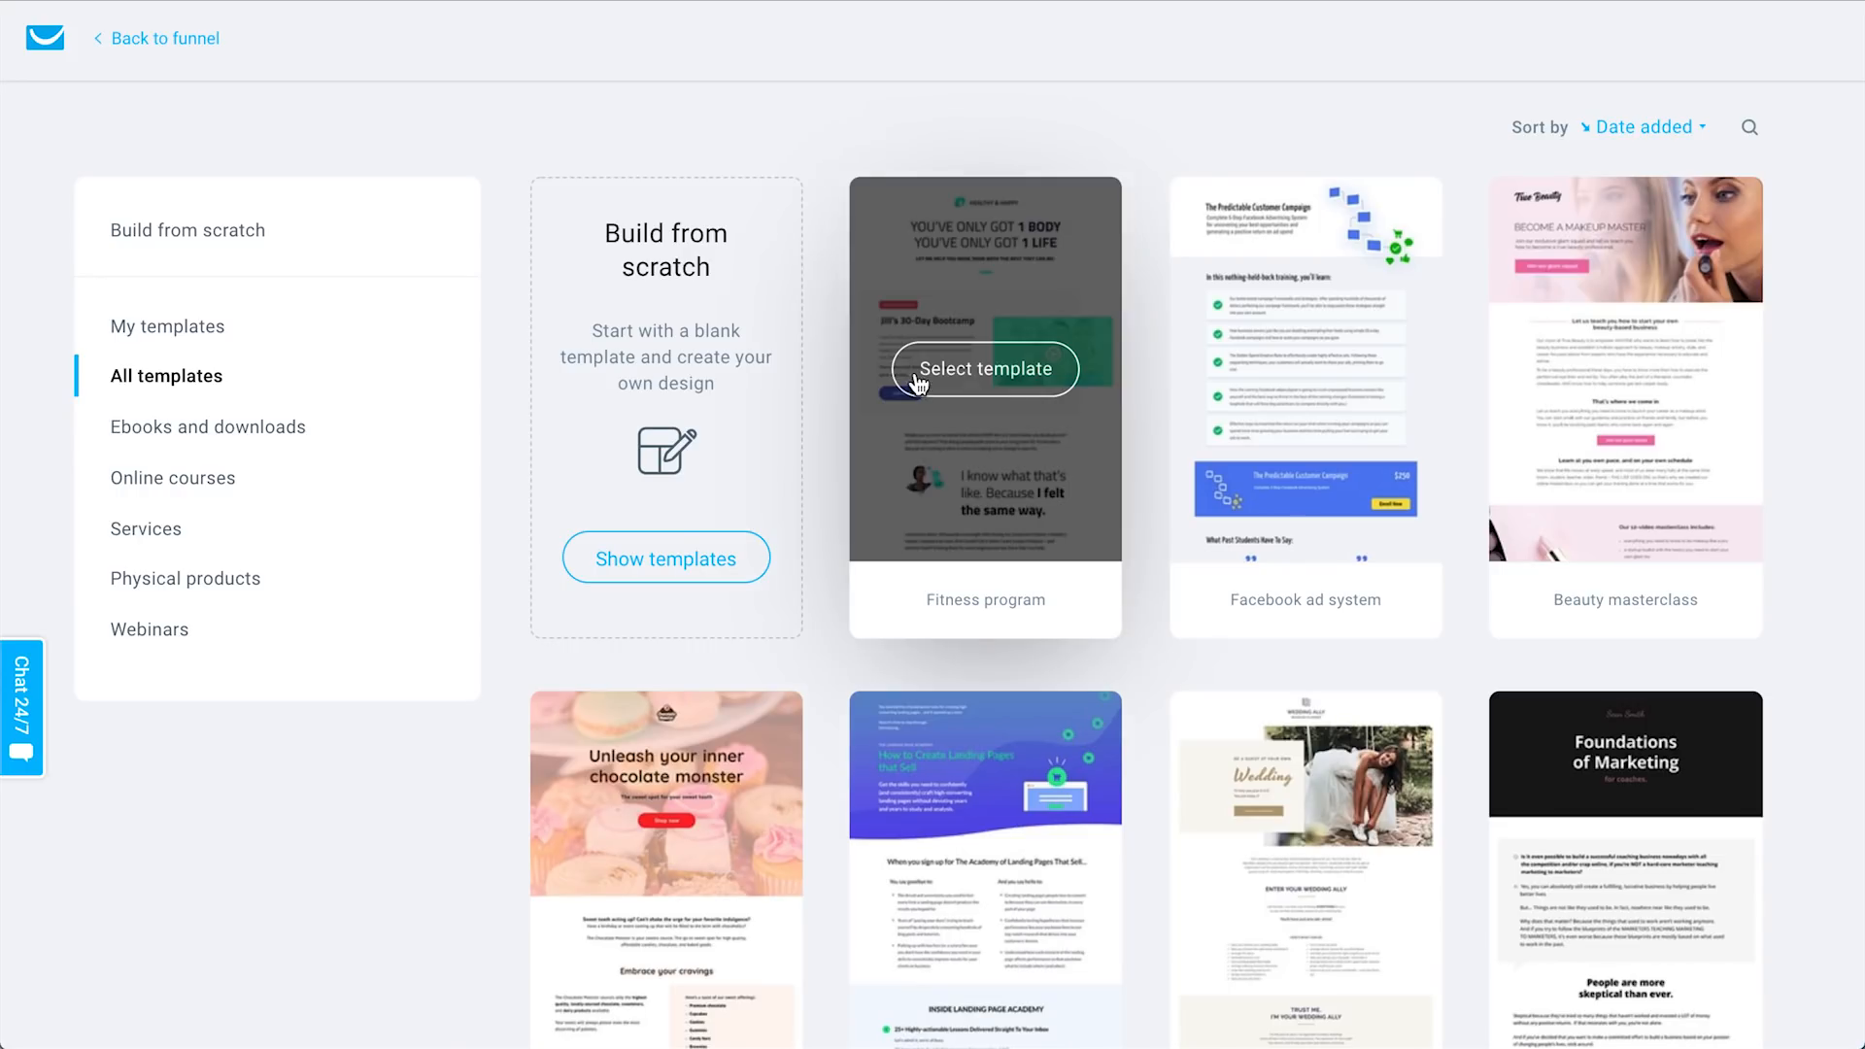
left_click(991, 381)
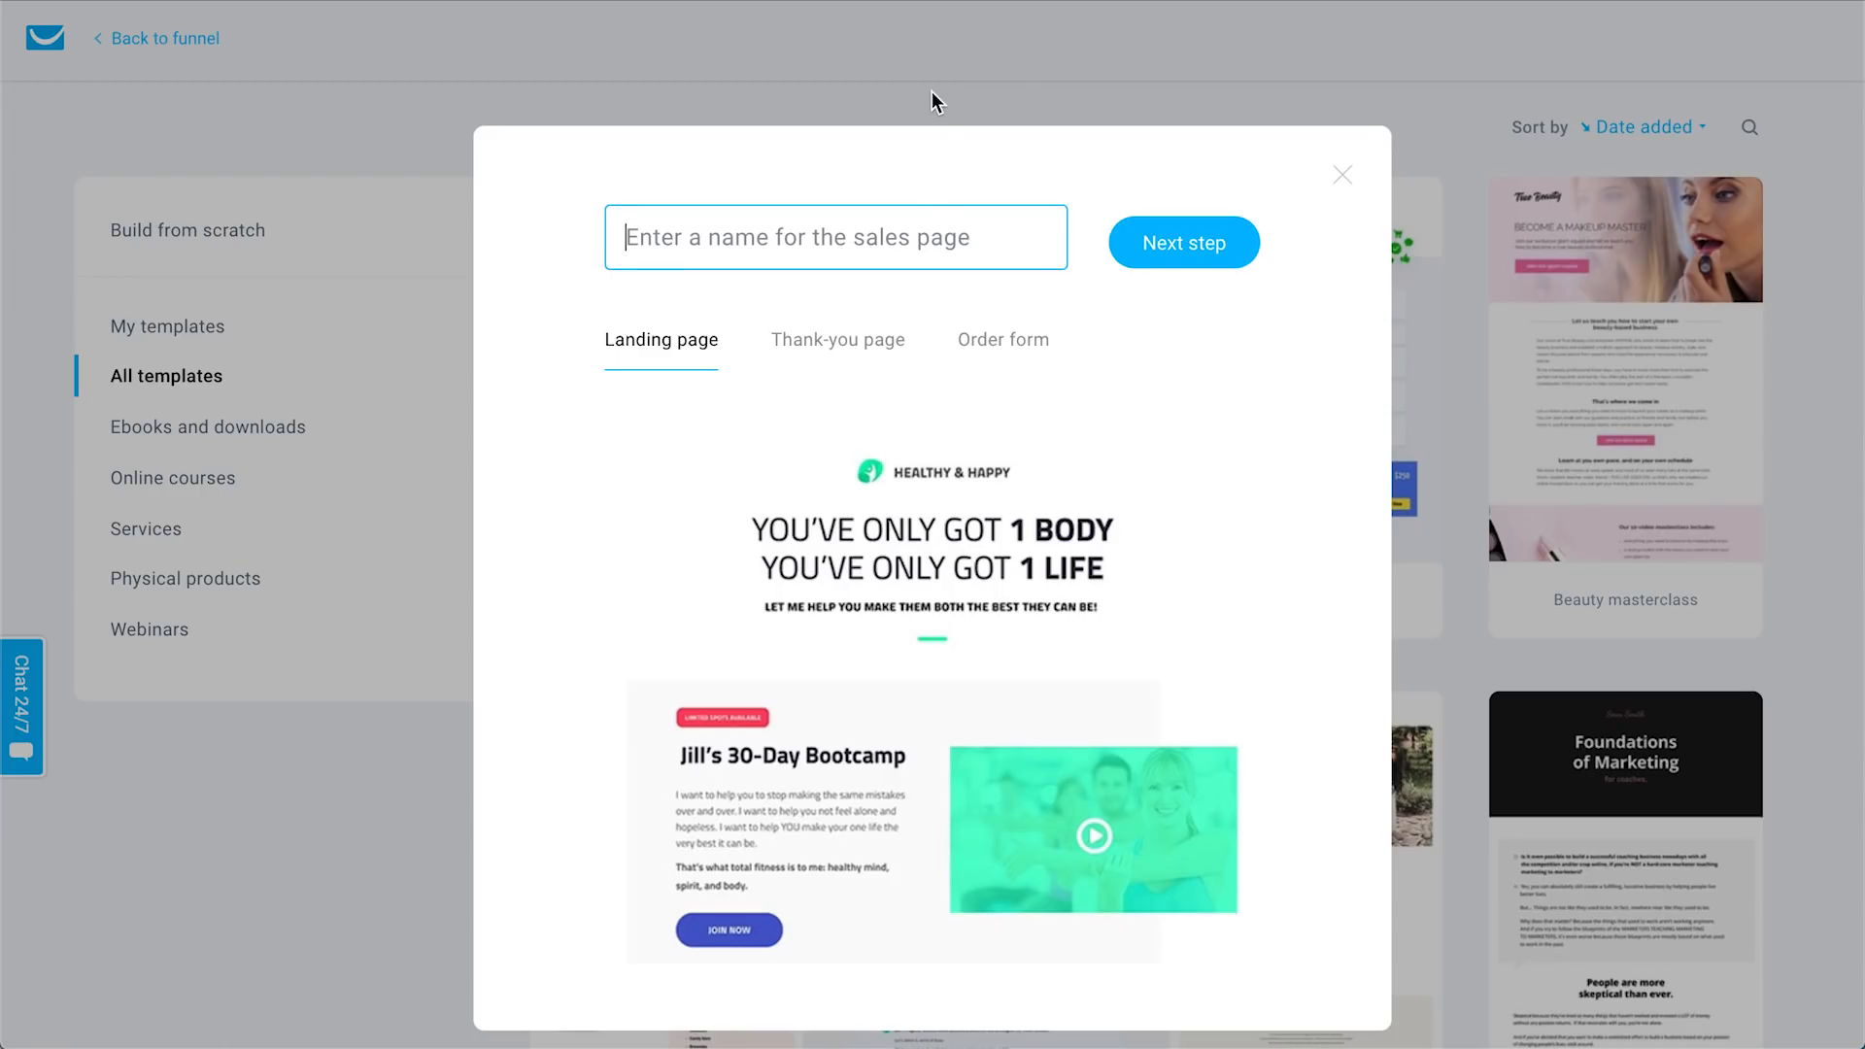
type("30 Day Bootcamp")
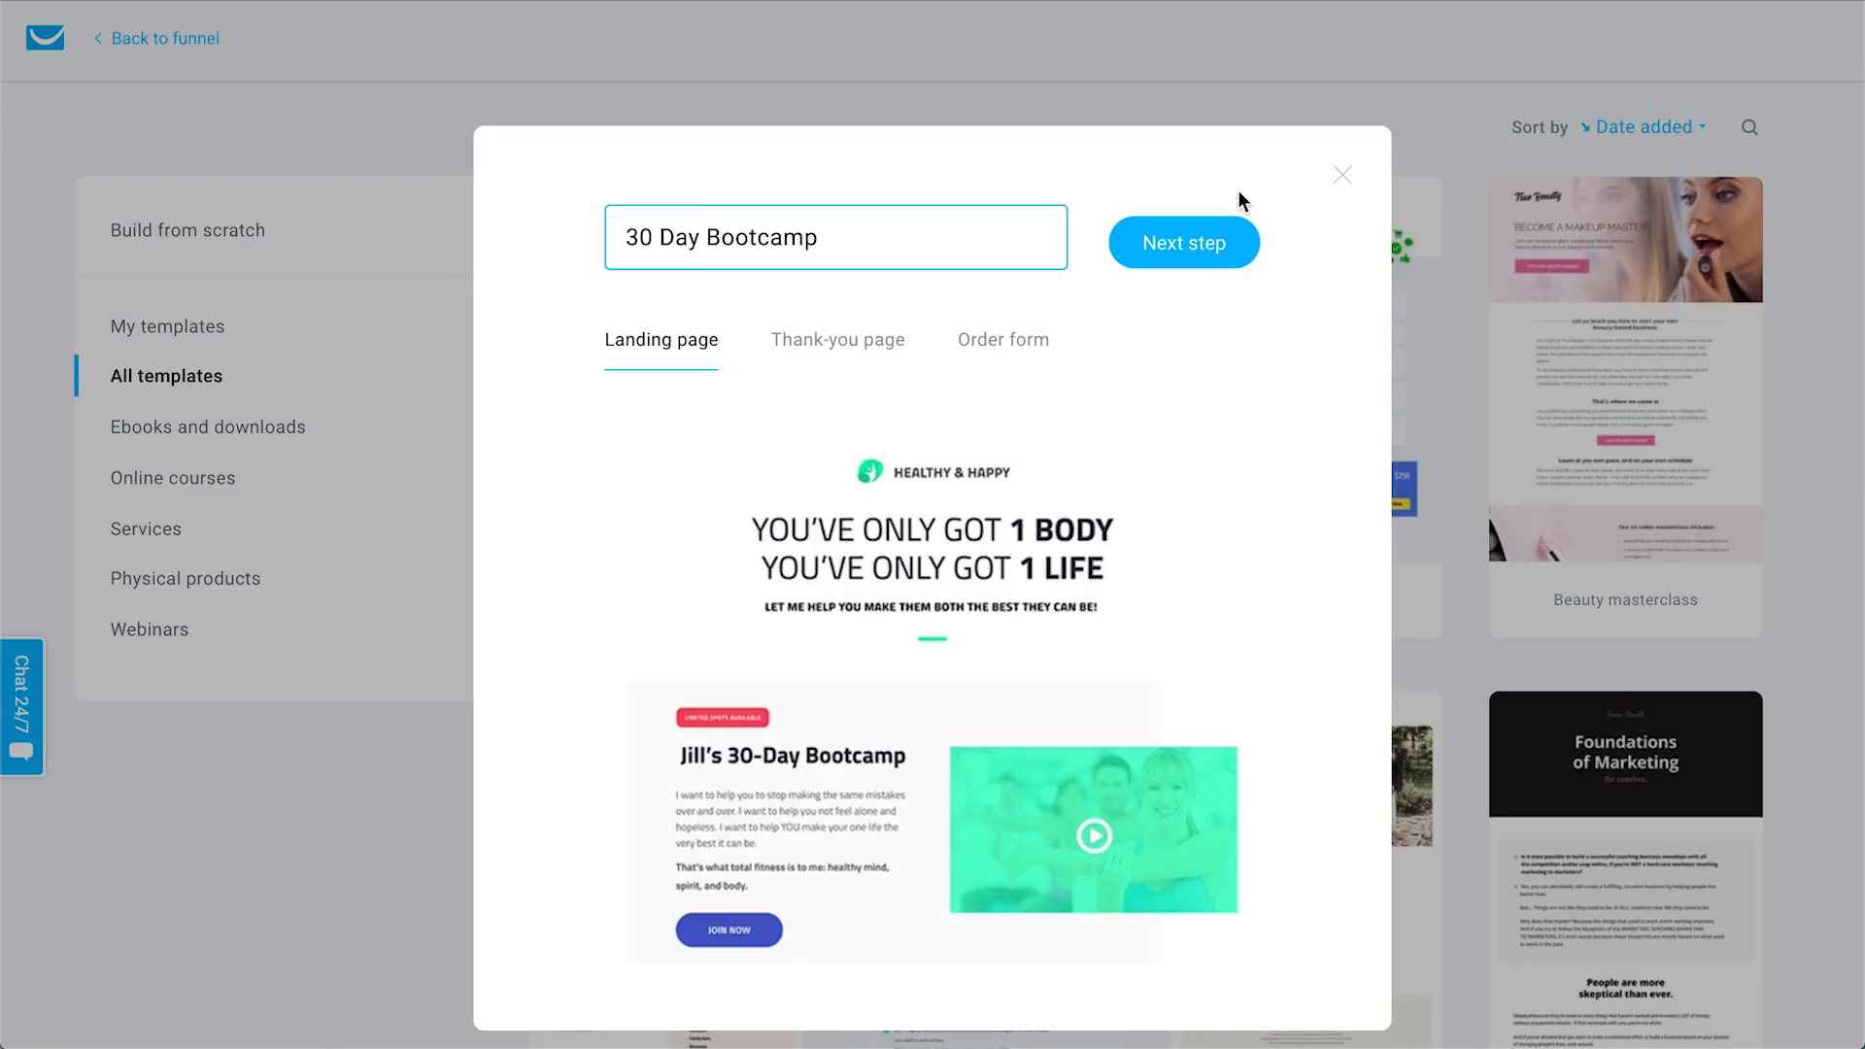
left_click(1186, 243)
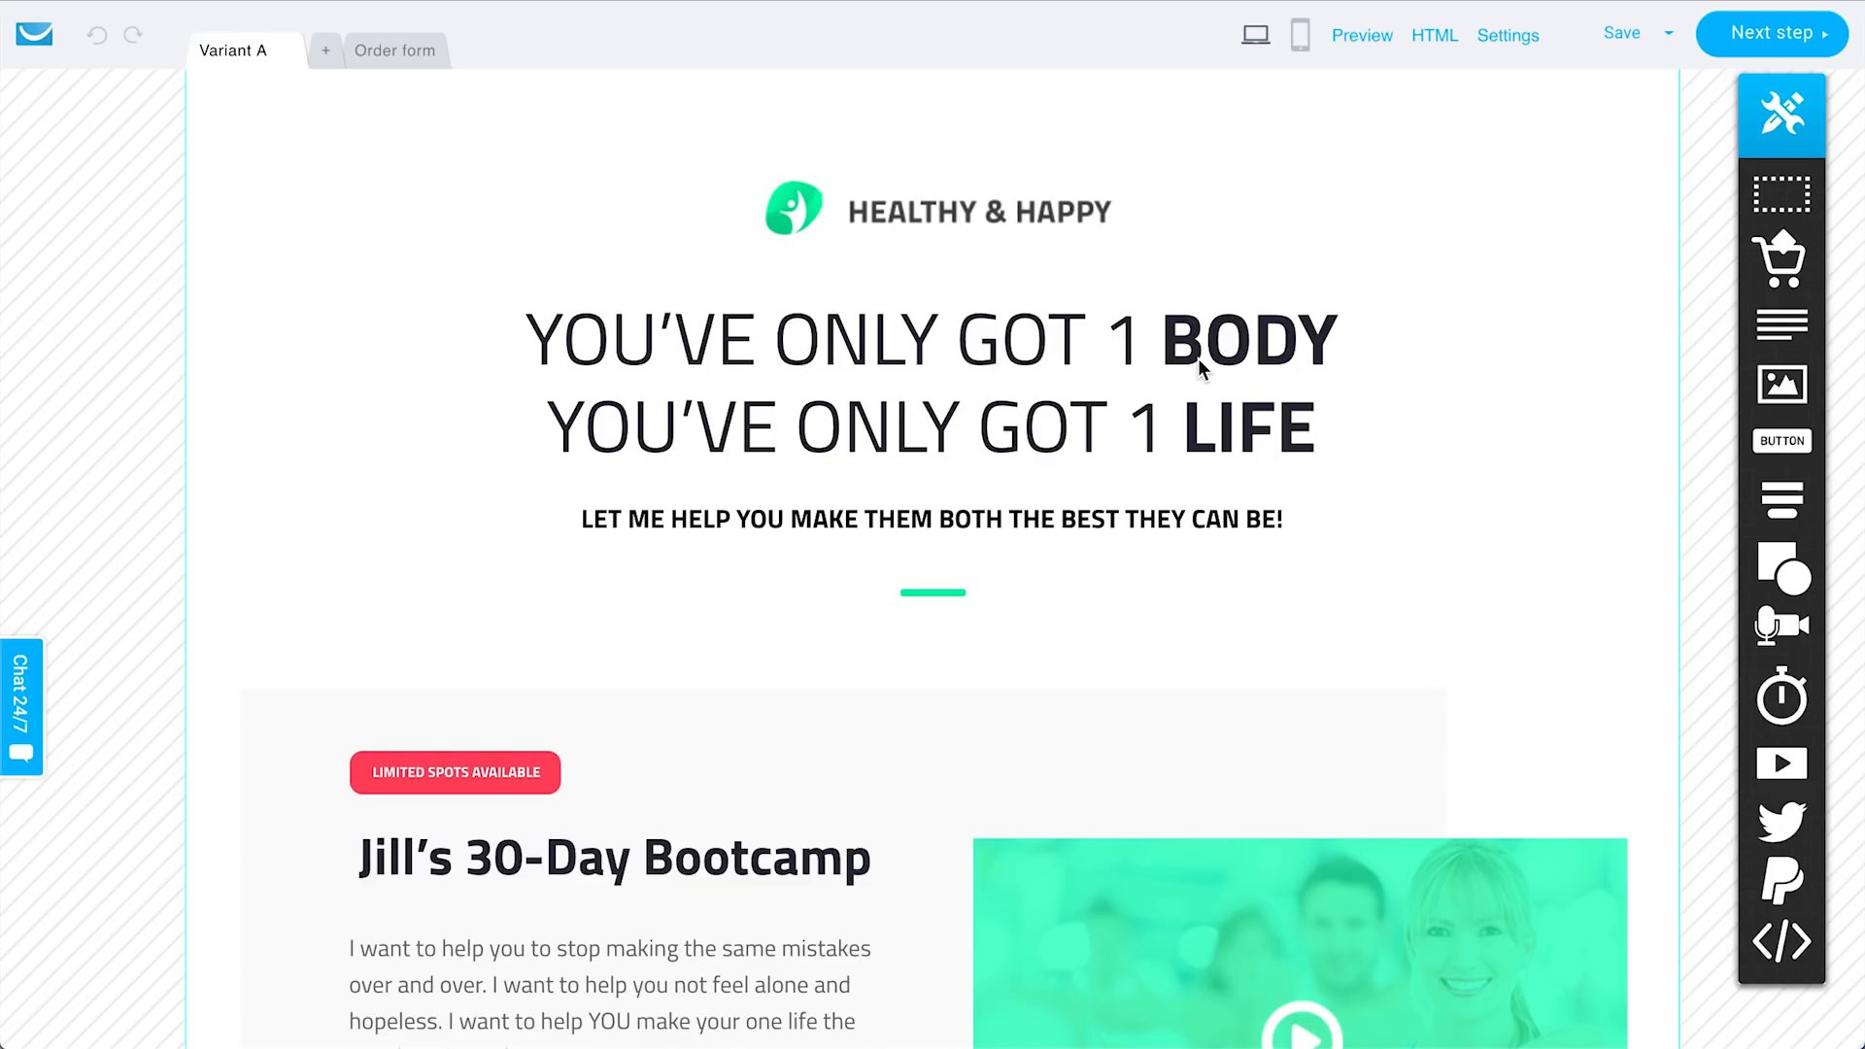
Examine the sales page design from the logo and headline down to the first 30 Day Bootcamp product box.
scroll(1197, 359, "down", 4)
scroll(1198, 359, "up", 4)
left_click(983, 202)
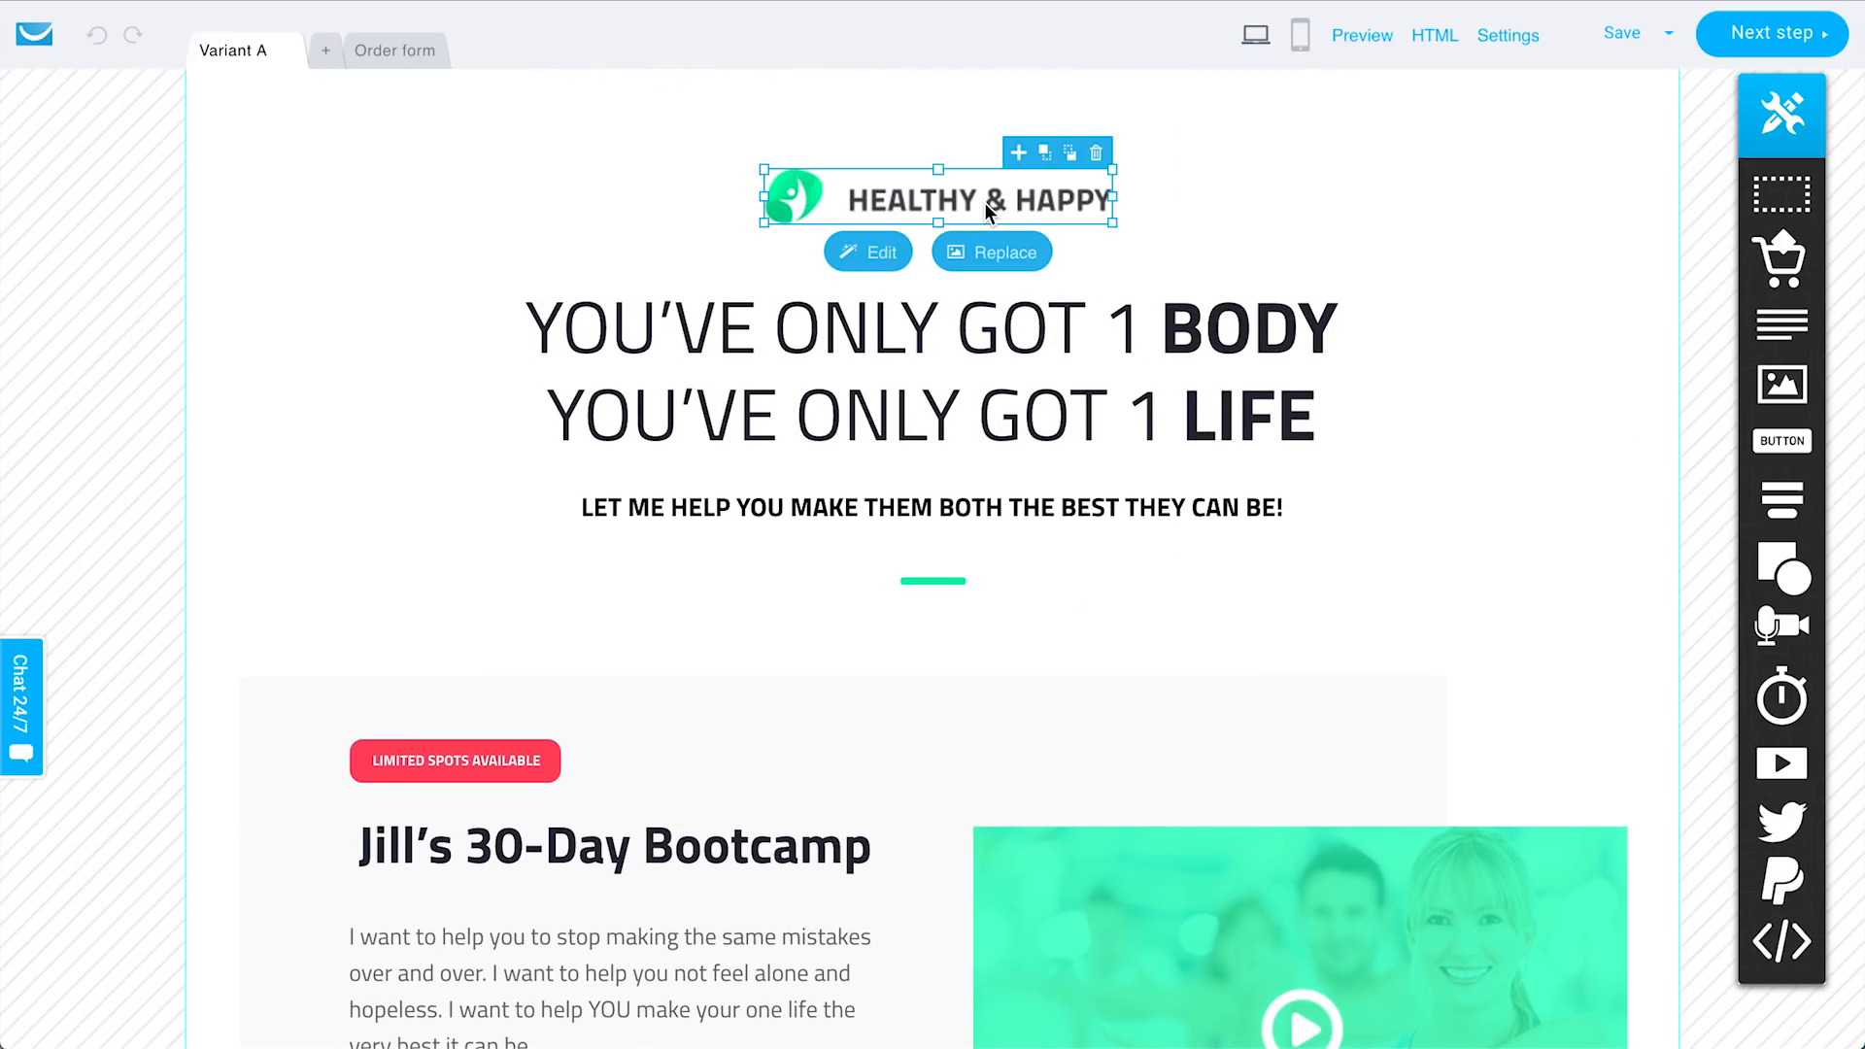
left_click(408, 408)
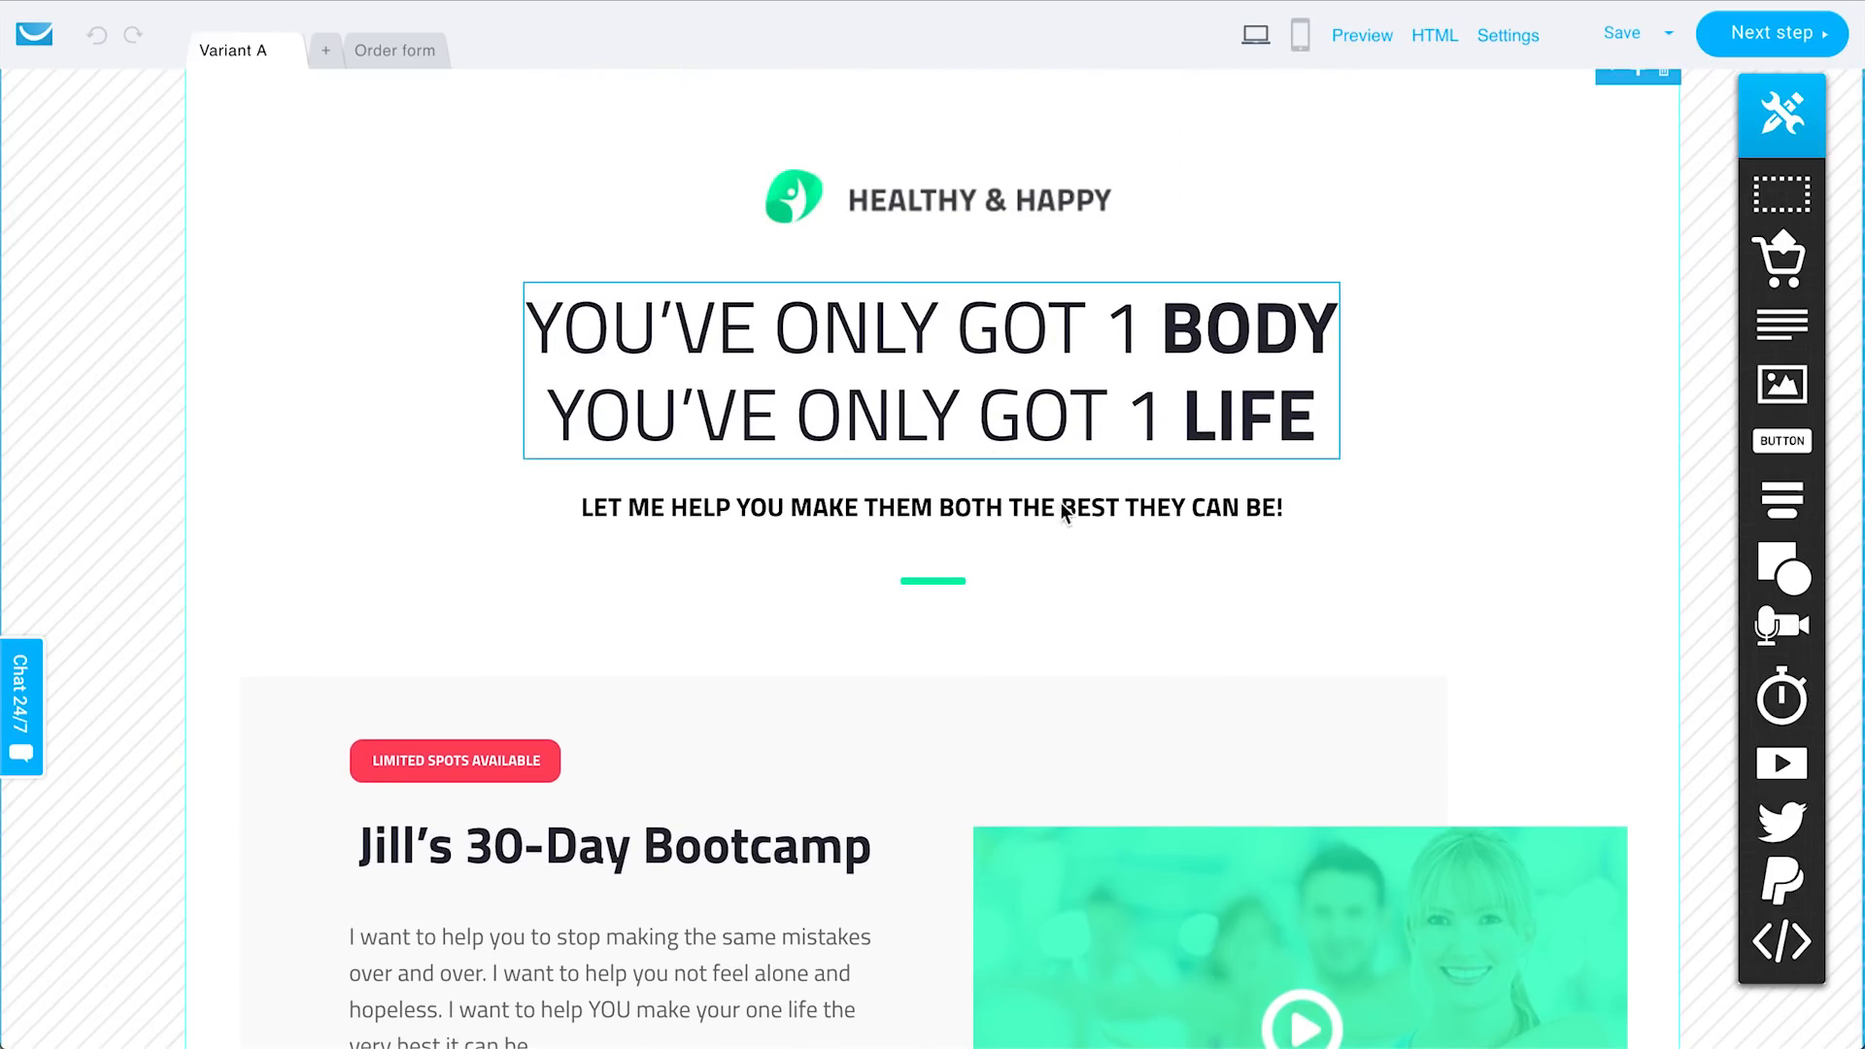
scroll(1076, 574, "down", 5)
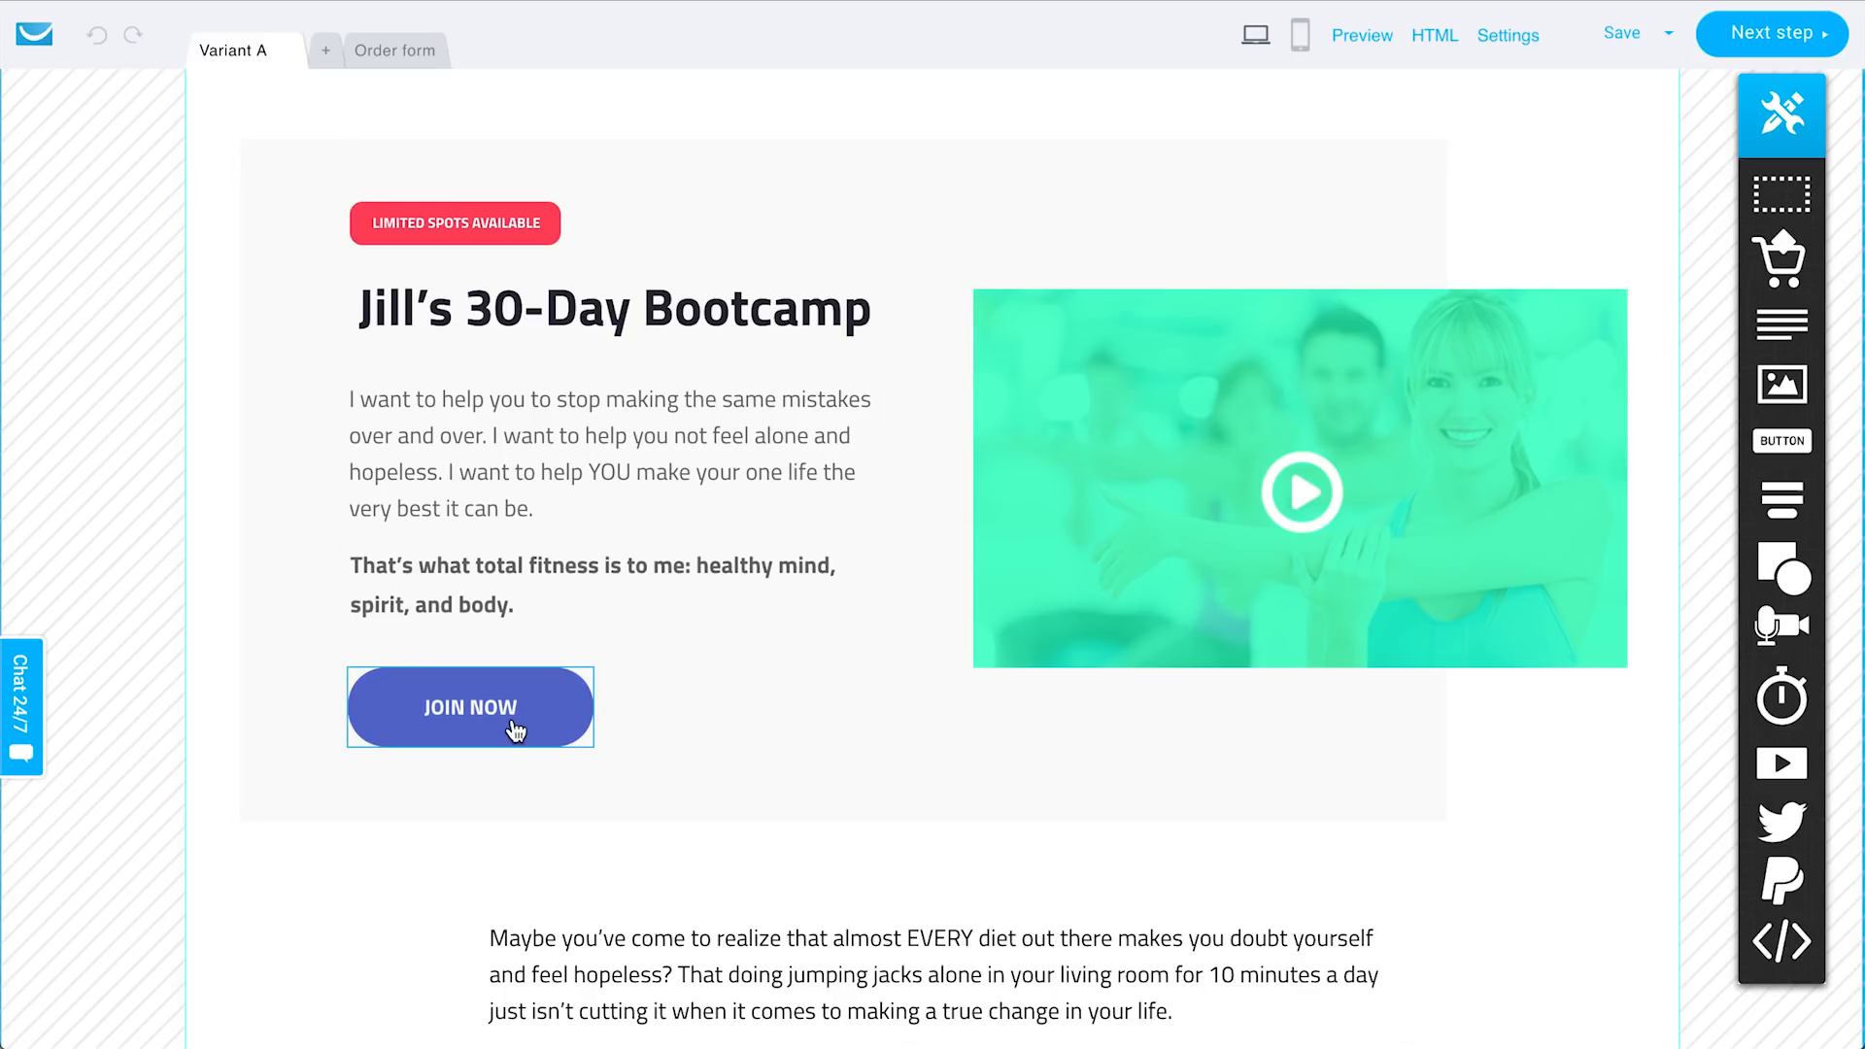
scroll(631, 714, "down", 10)
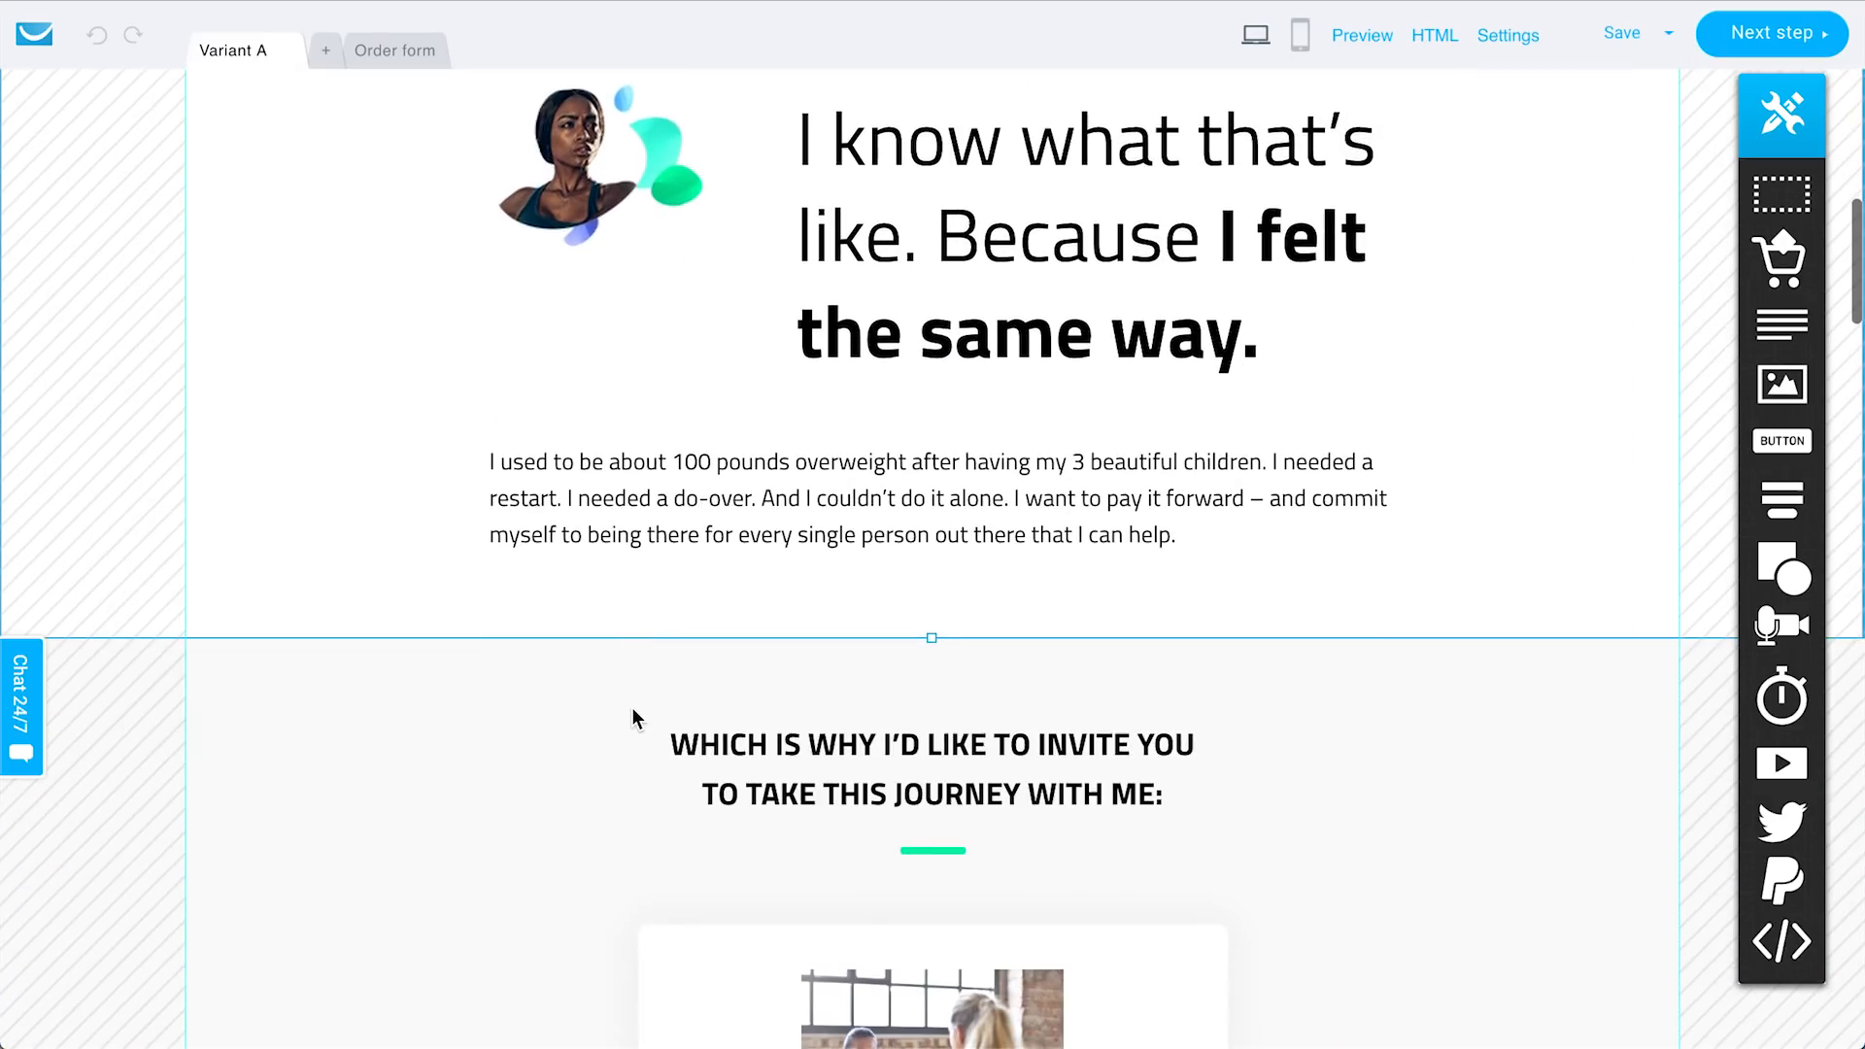
scroll(633, 710, "down", 6)
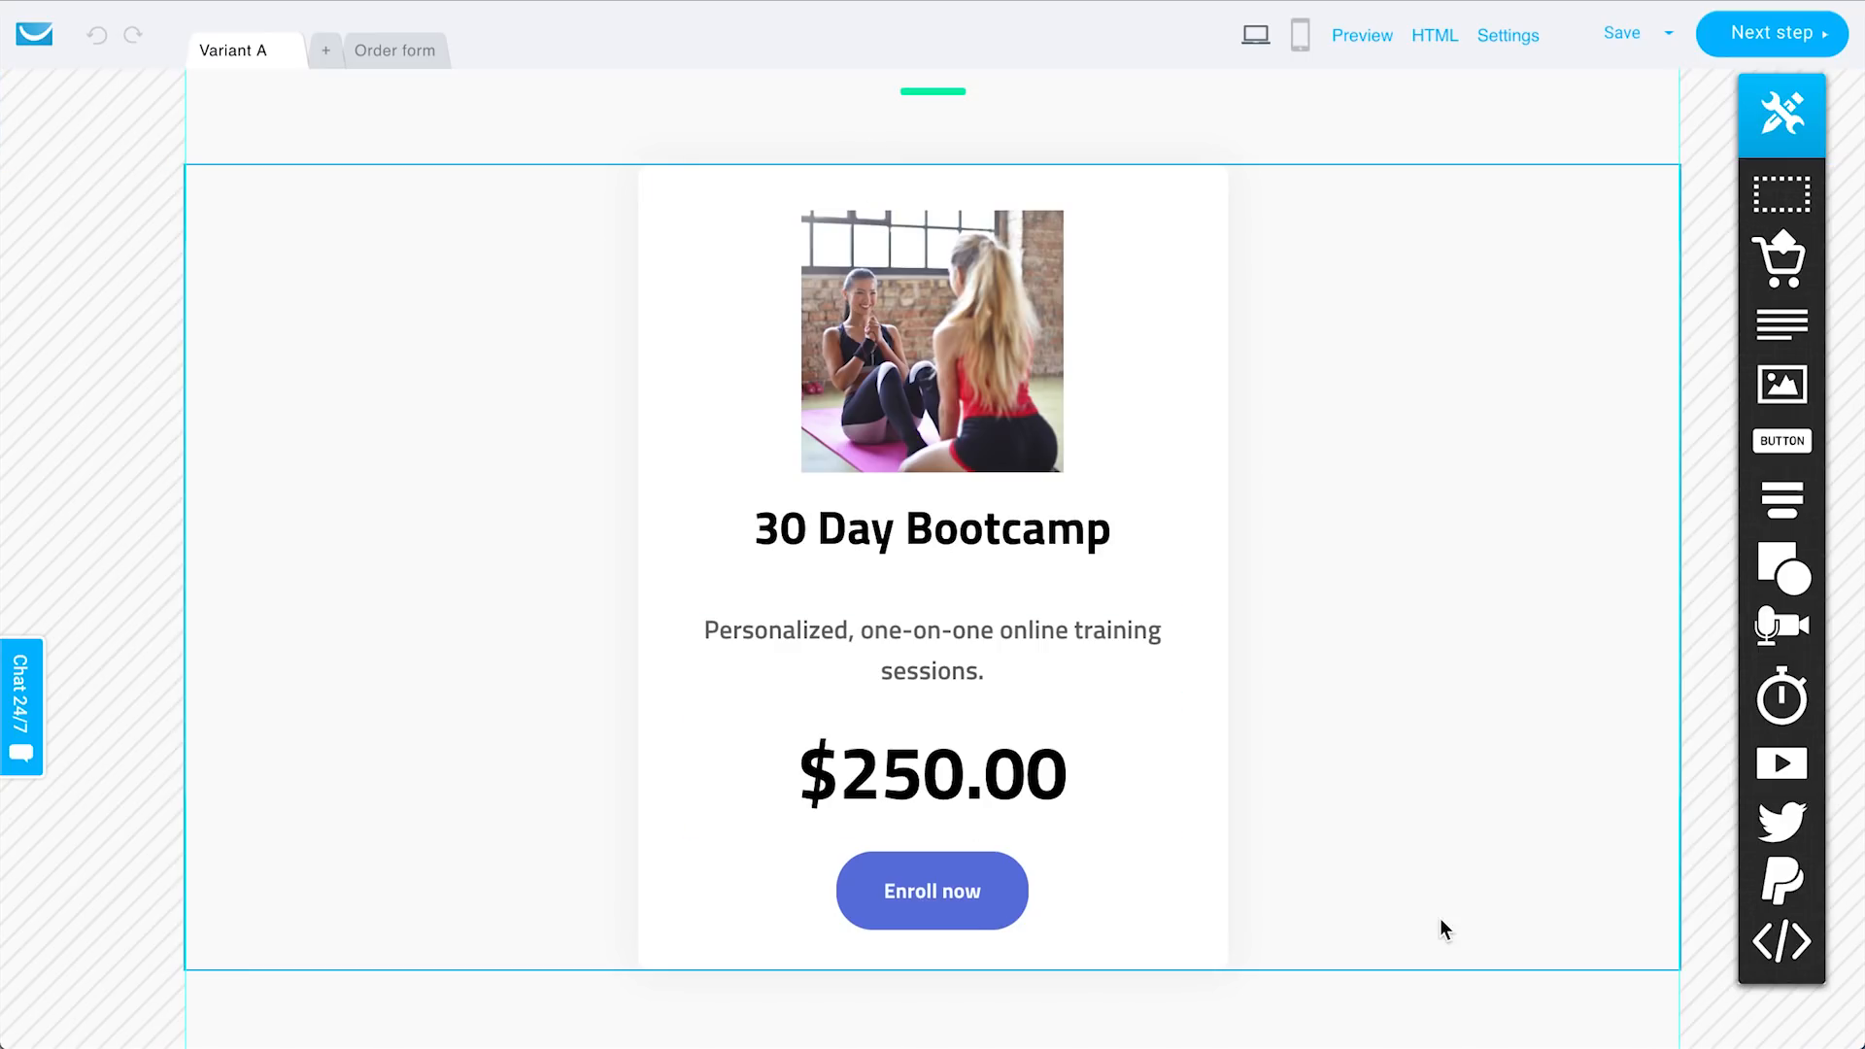
scroll(1439, 918, "down", 2)
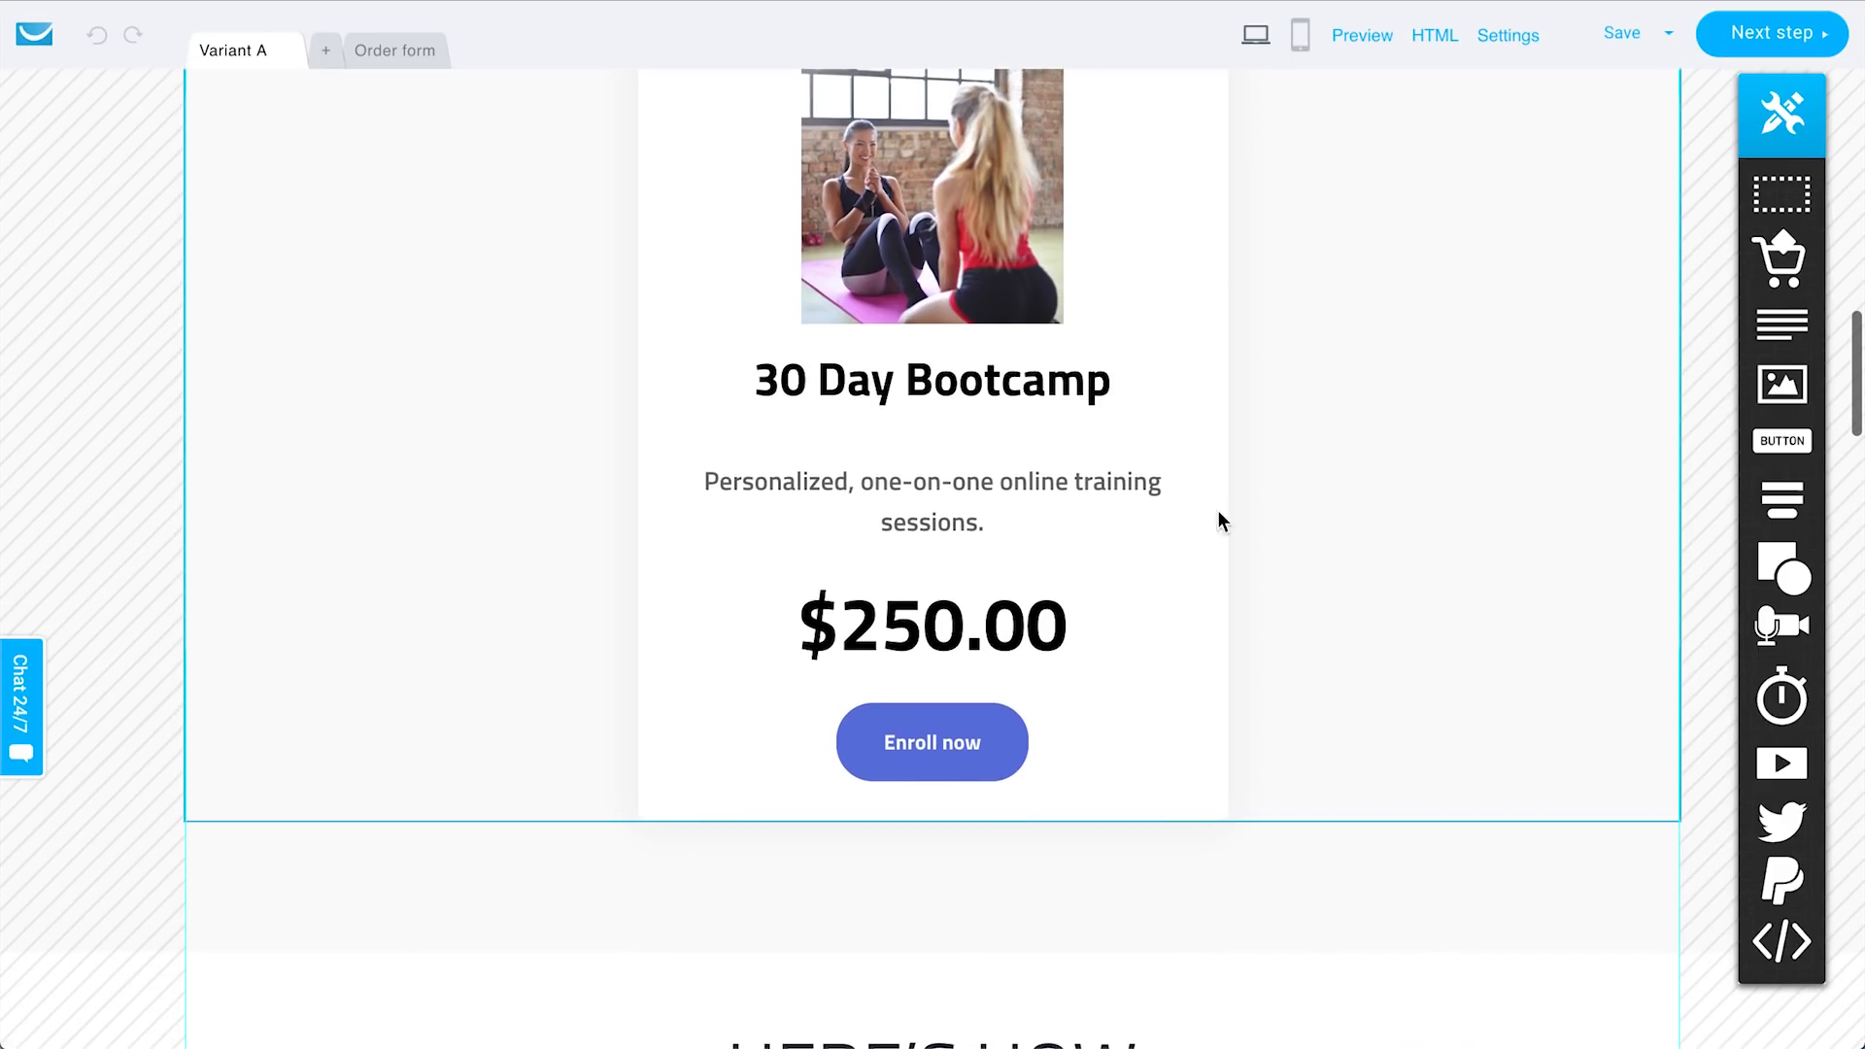
scroll(1311, 792, "up", 2)
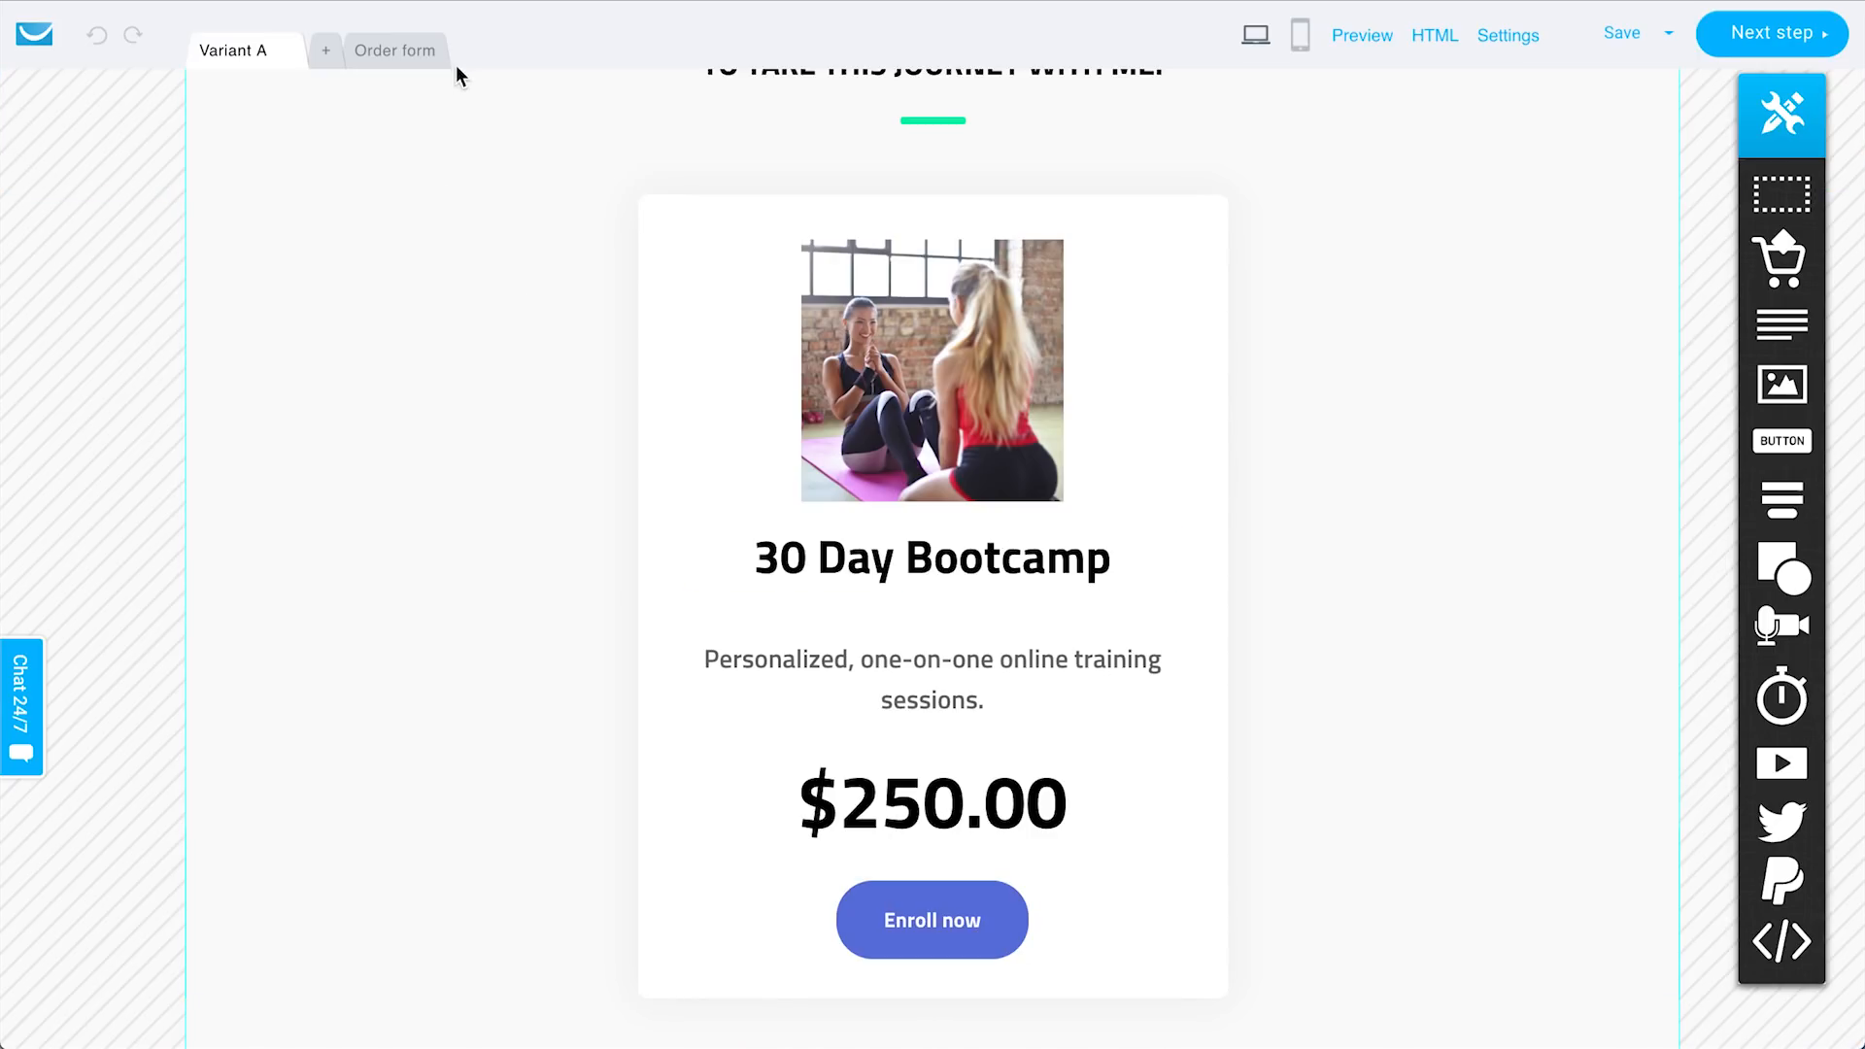
Open the order form and examine its product selection, billing address and contact details fields.
left_click(428, 64)
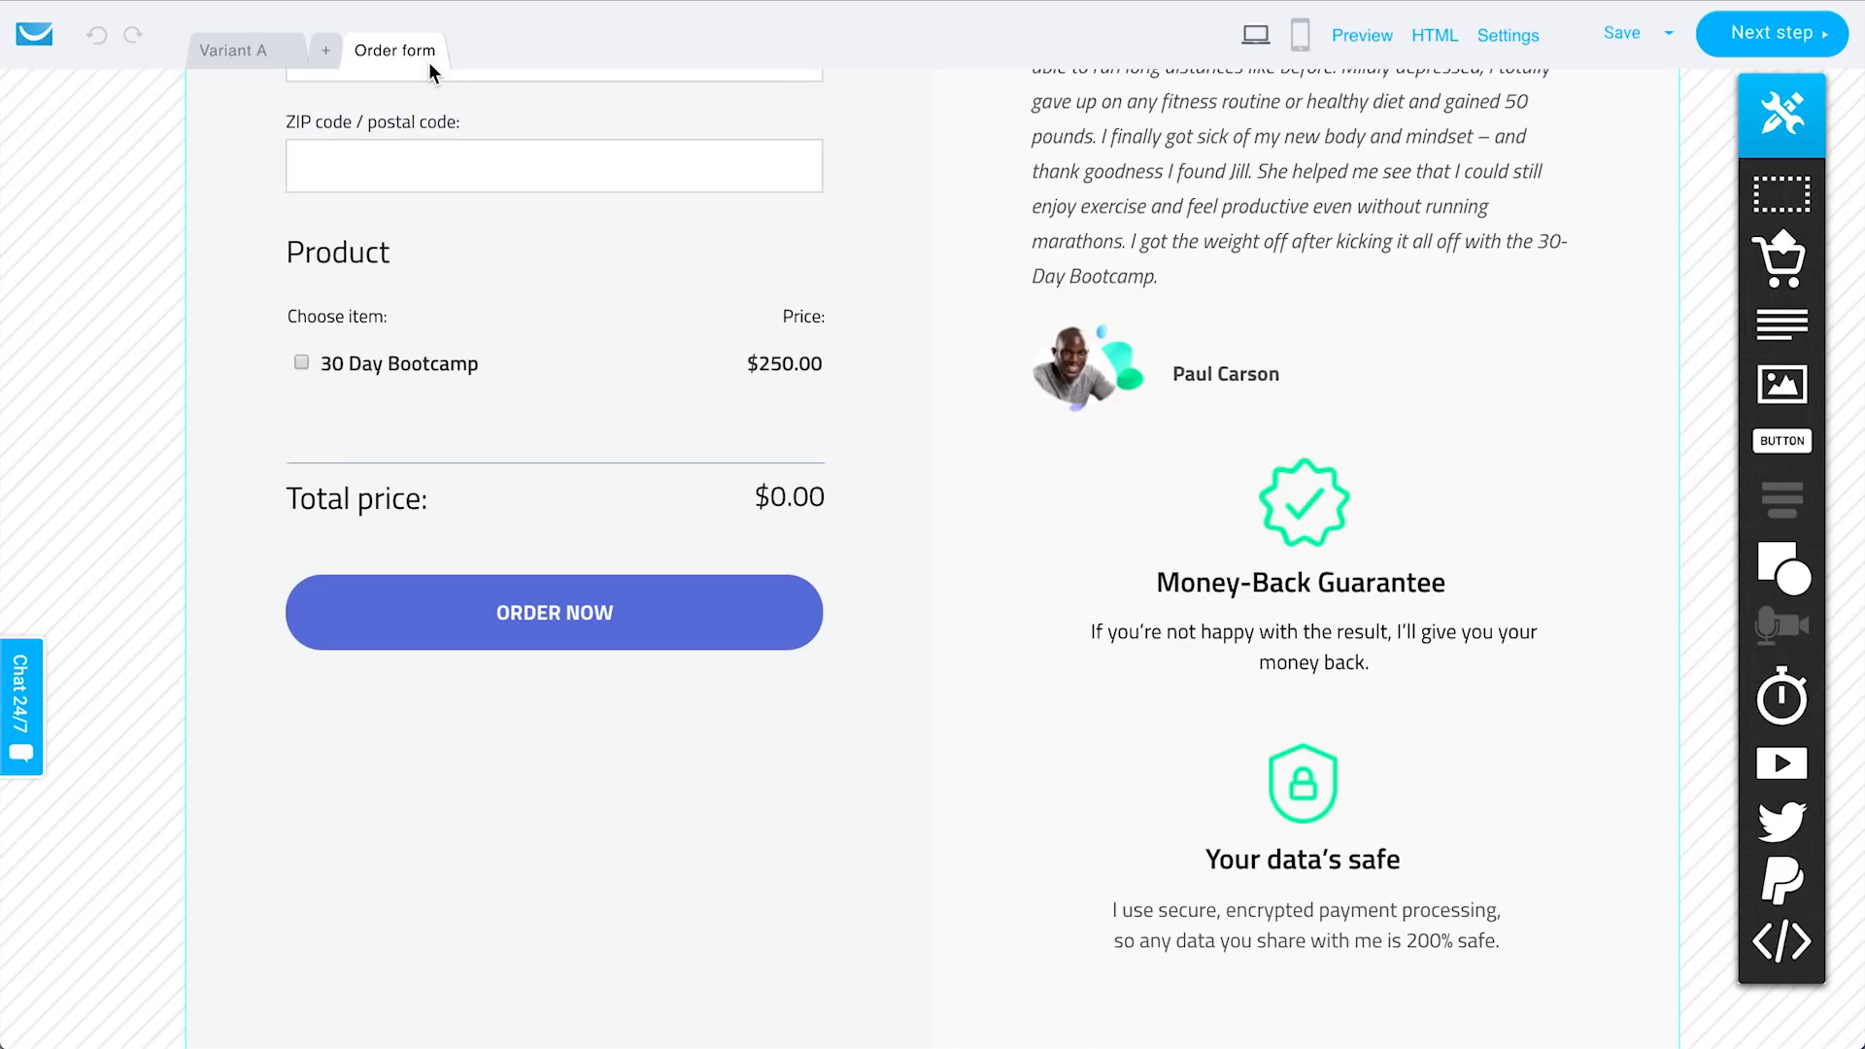
scroll(464, 371, "up", 8)
scroll(462, 371, "up", 4)
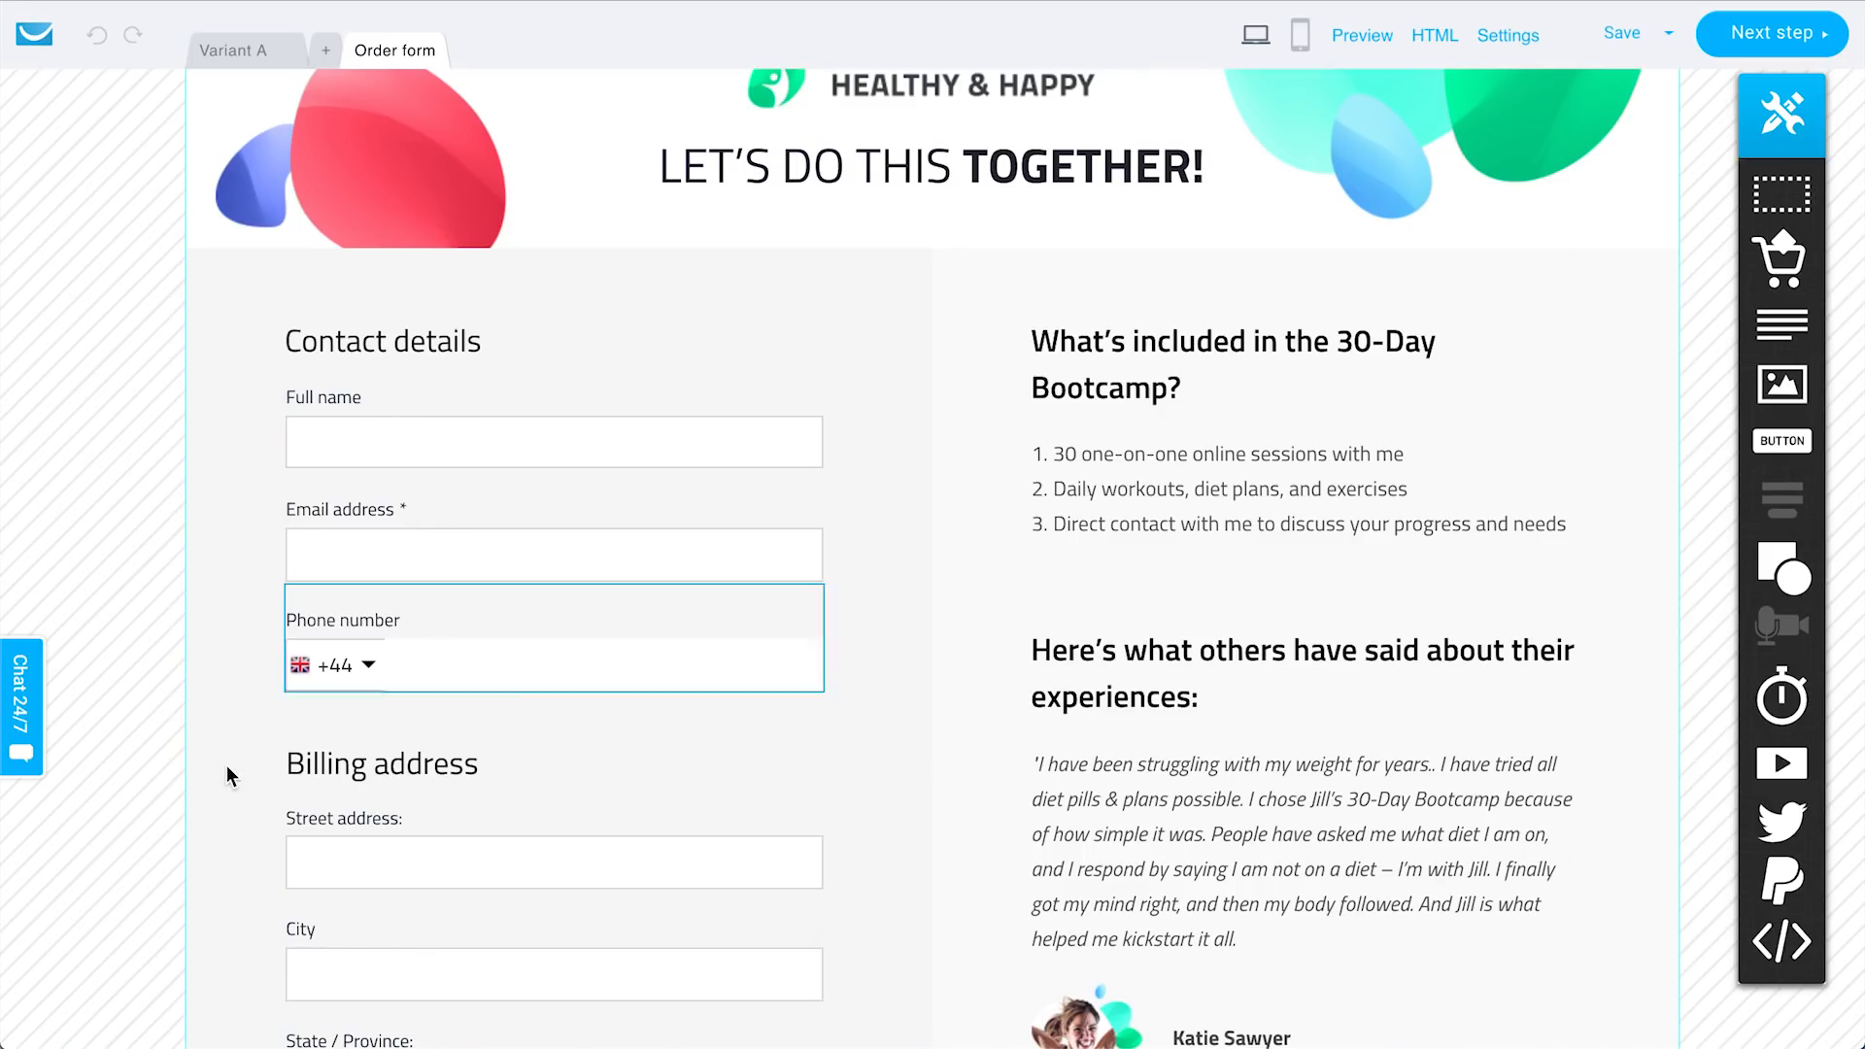
Return to the Variant A sales page and review its bootcamp explanation, testimonials, closing product box and money back guarantee.
left_click(243, 62)
scroll(510, 525, "down", 10)
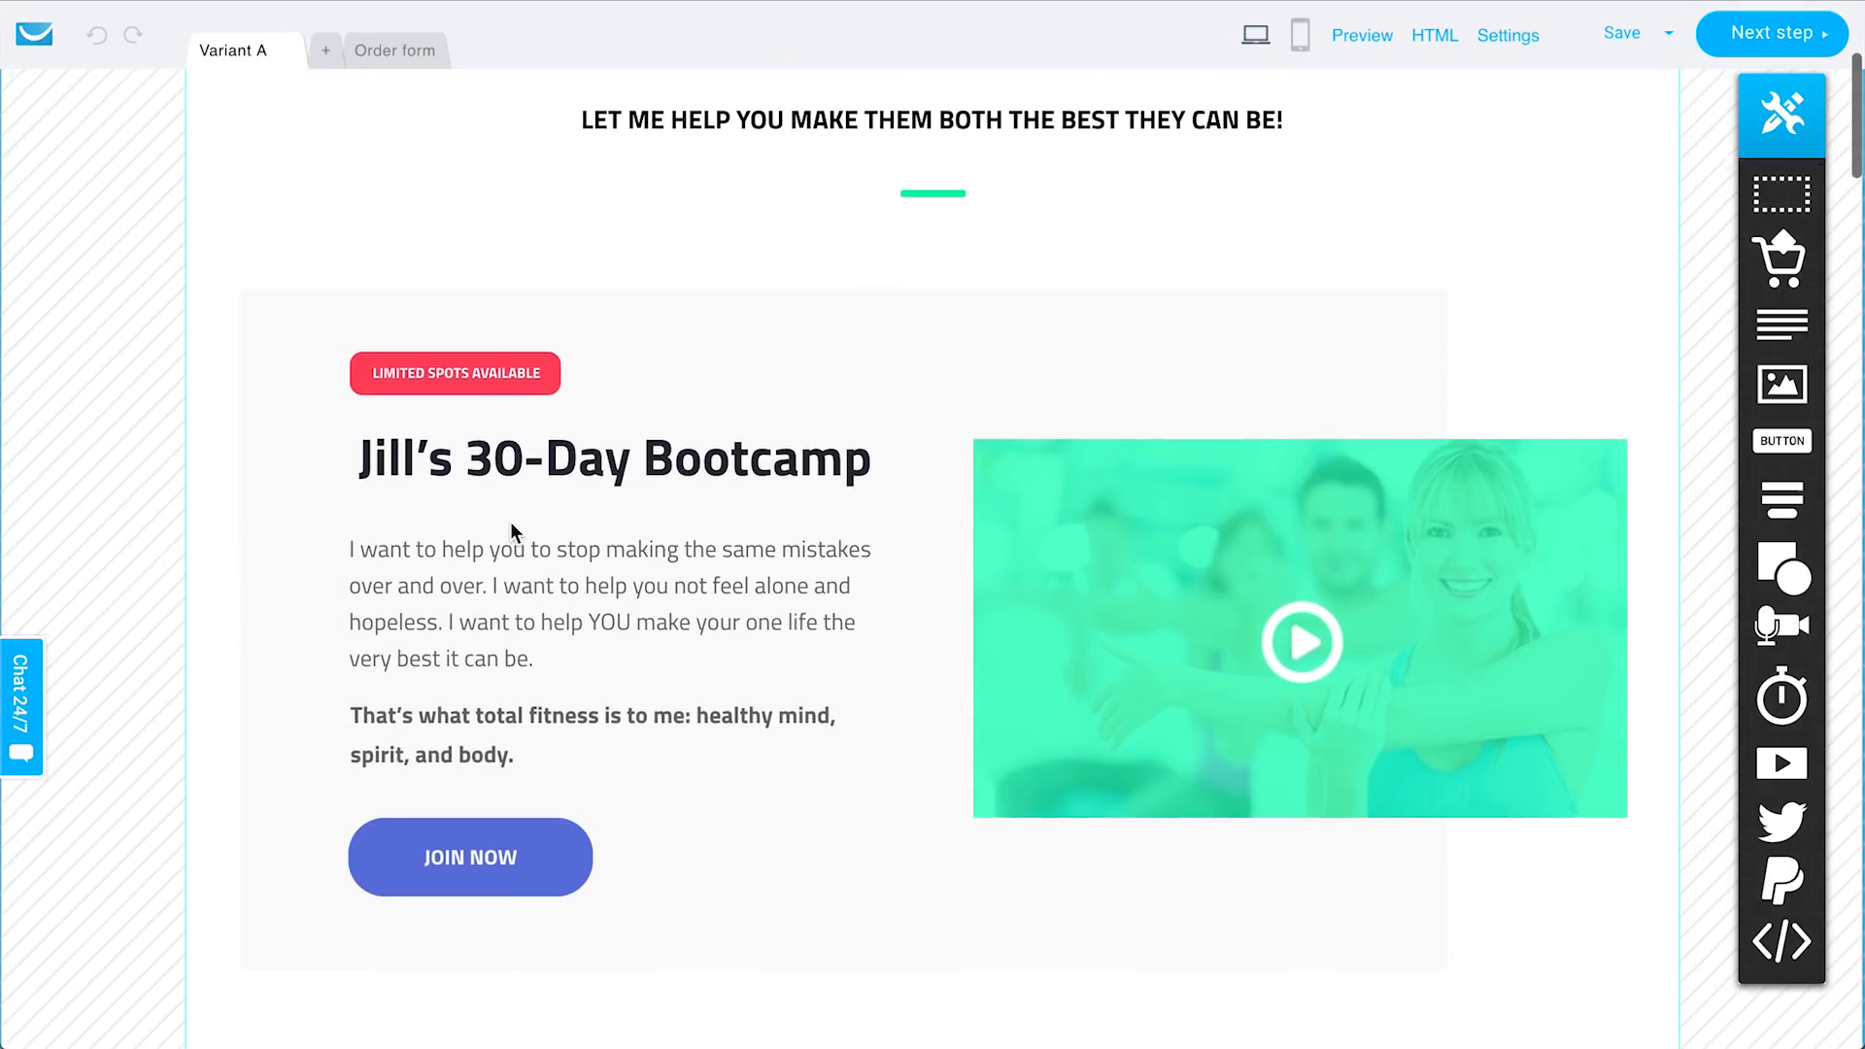
scroll(510, 532, "down", 15)
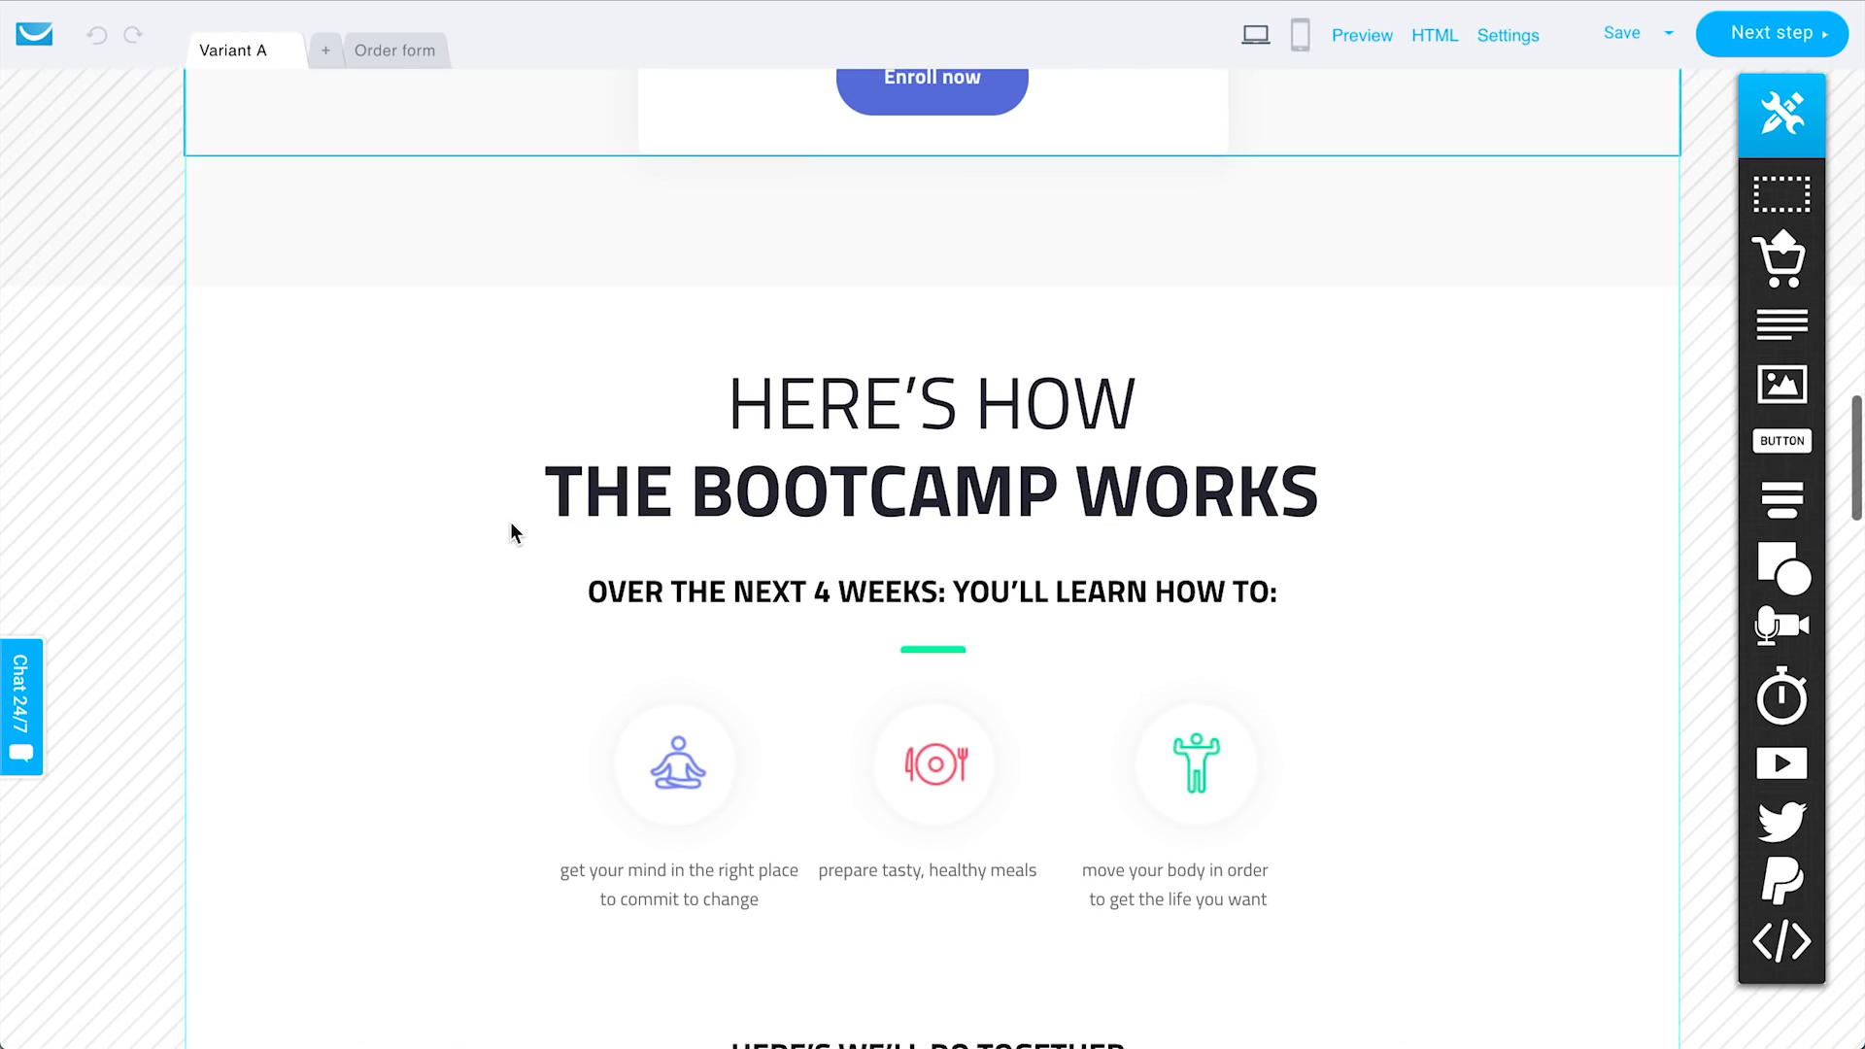
scroll(511, 525, "down", 15)
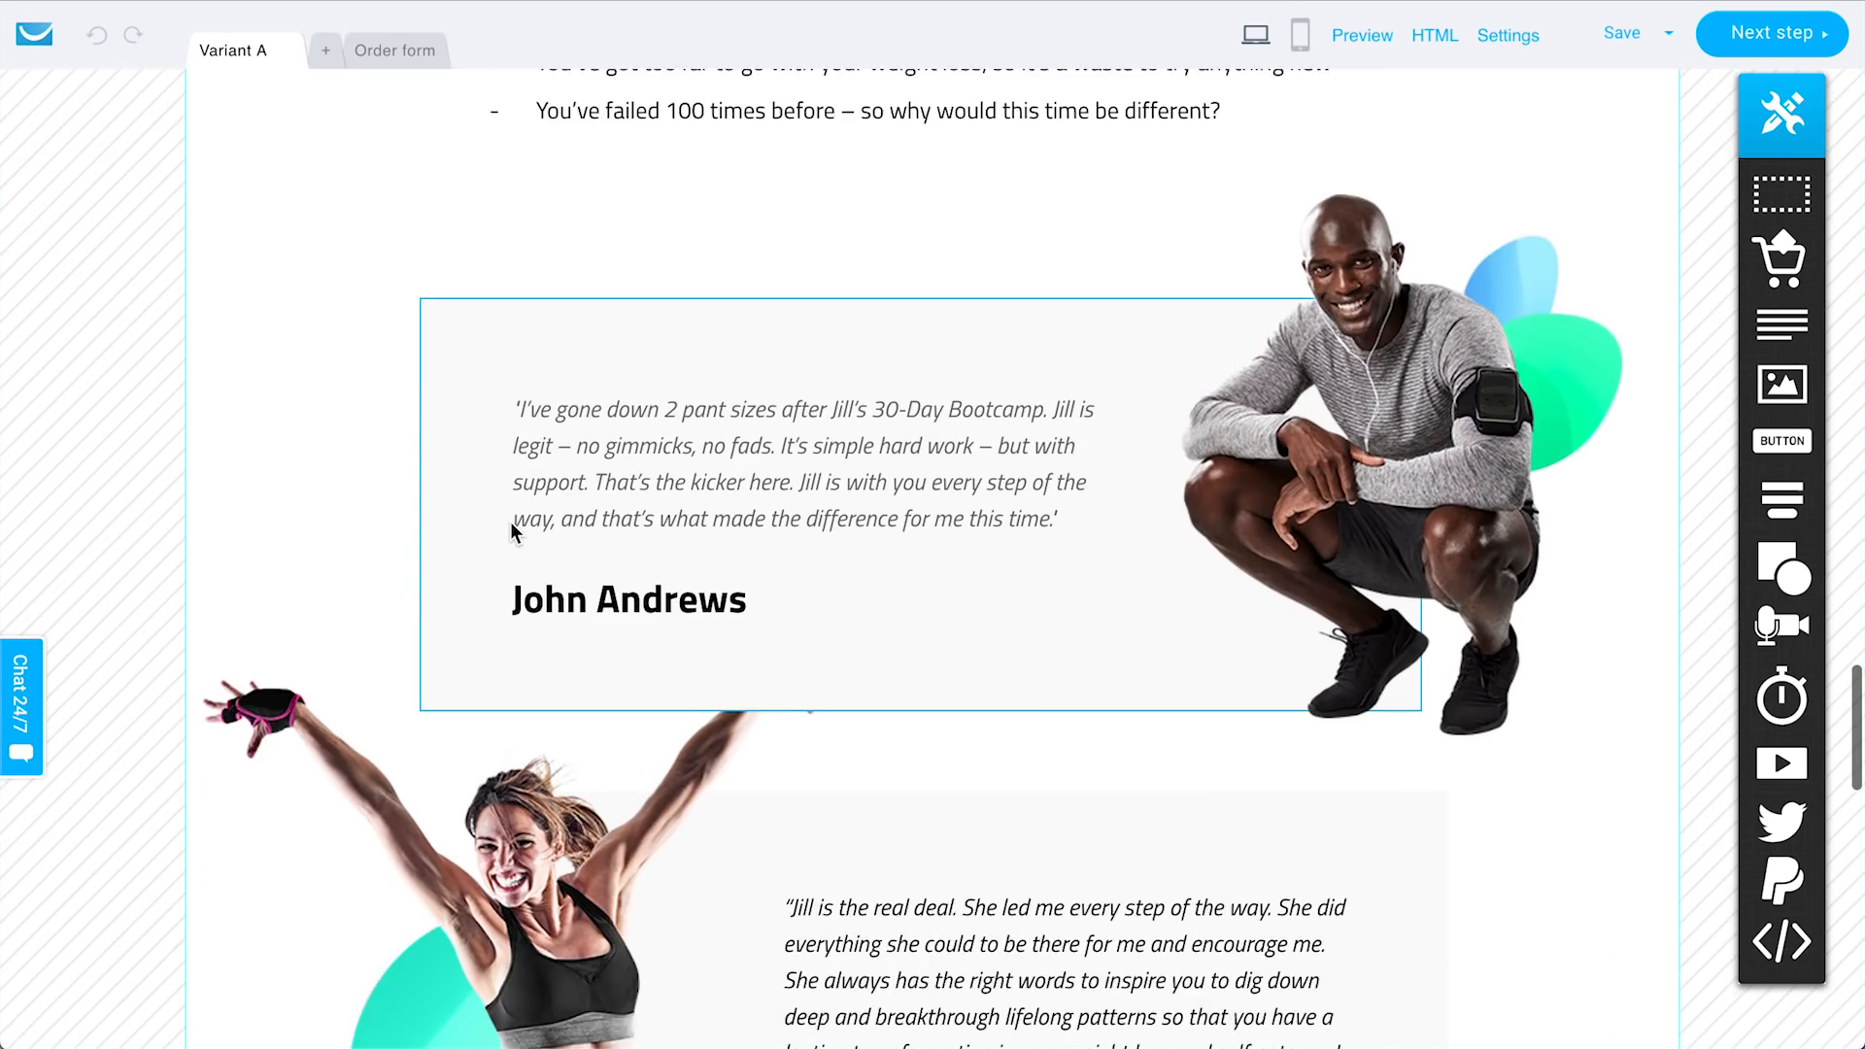
scroll(510, 522, "up", 8)
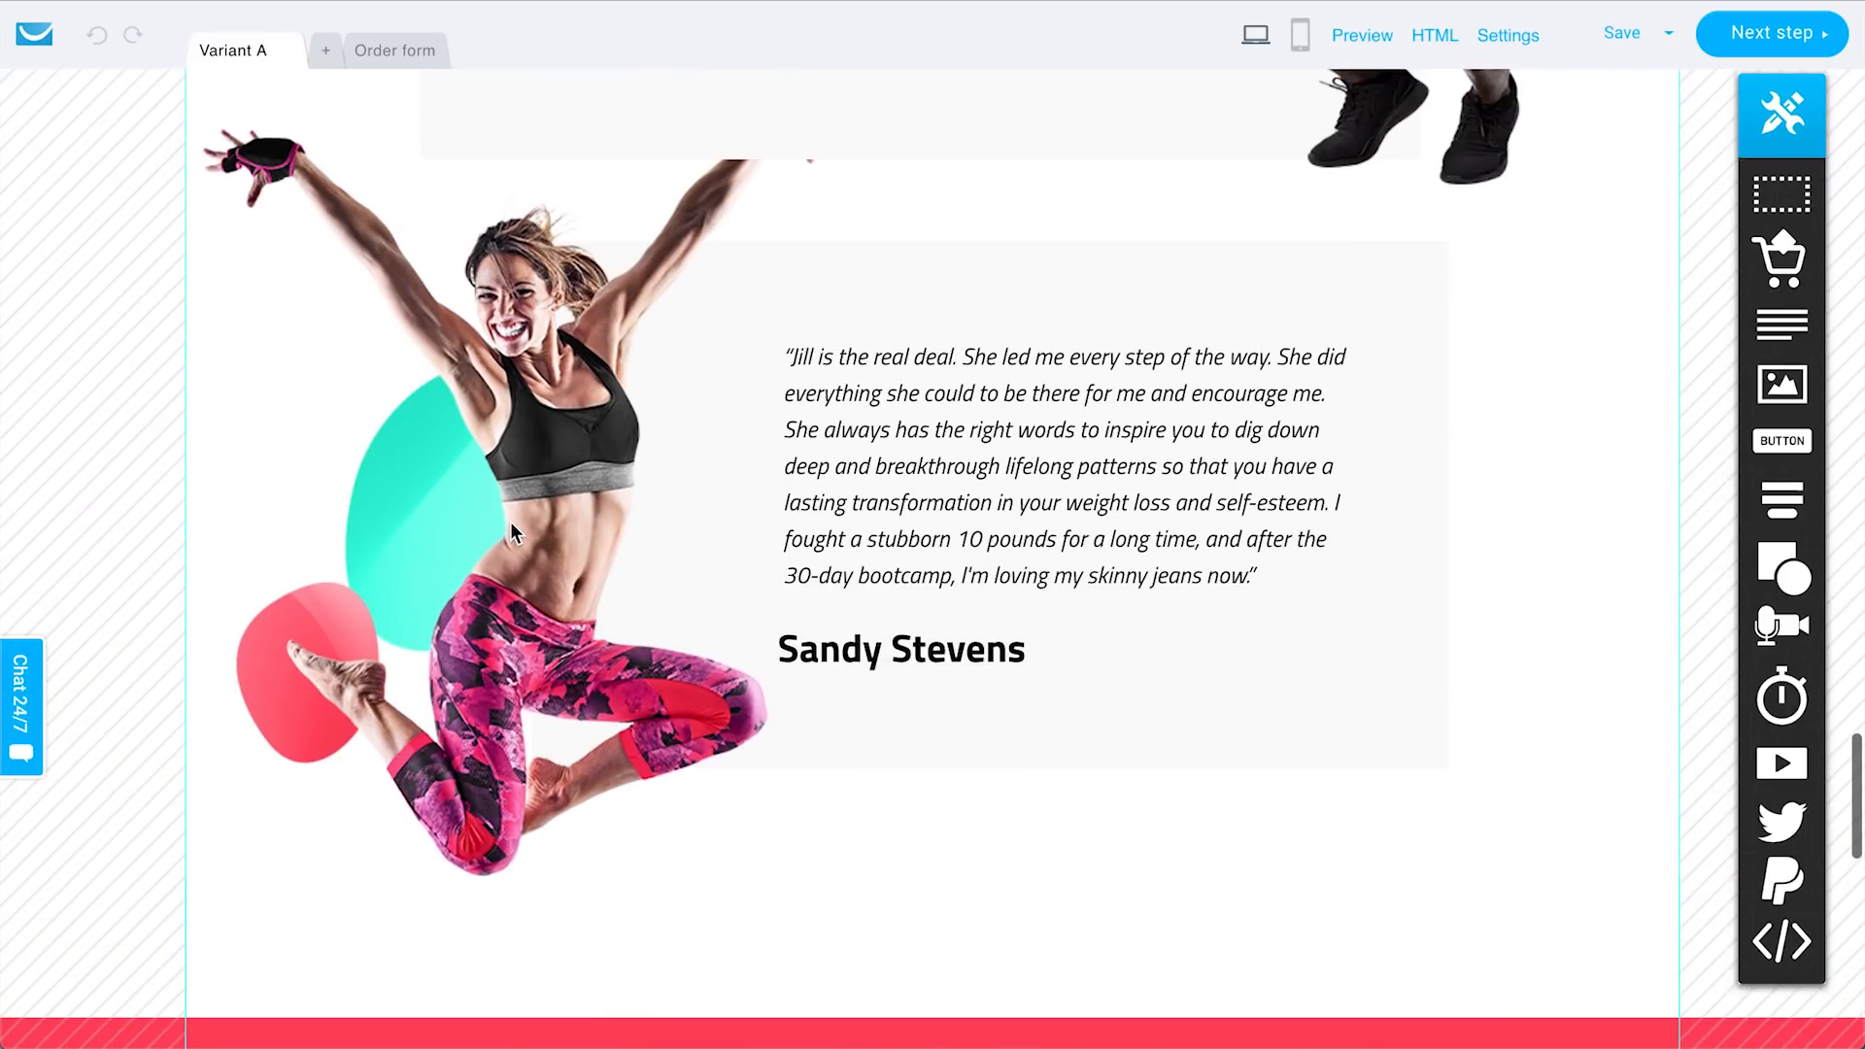
scroll(596, 651, "up", 5)
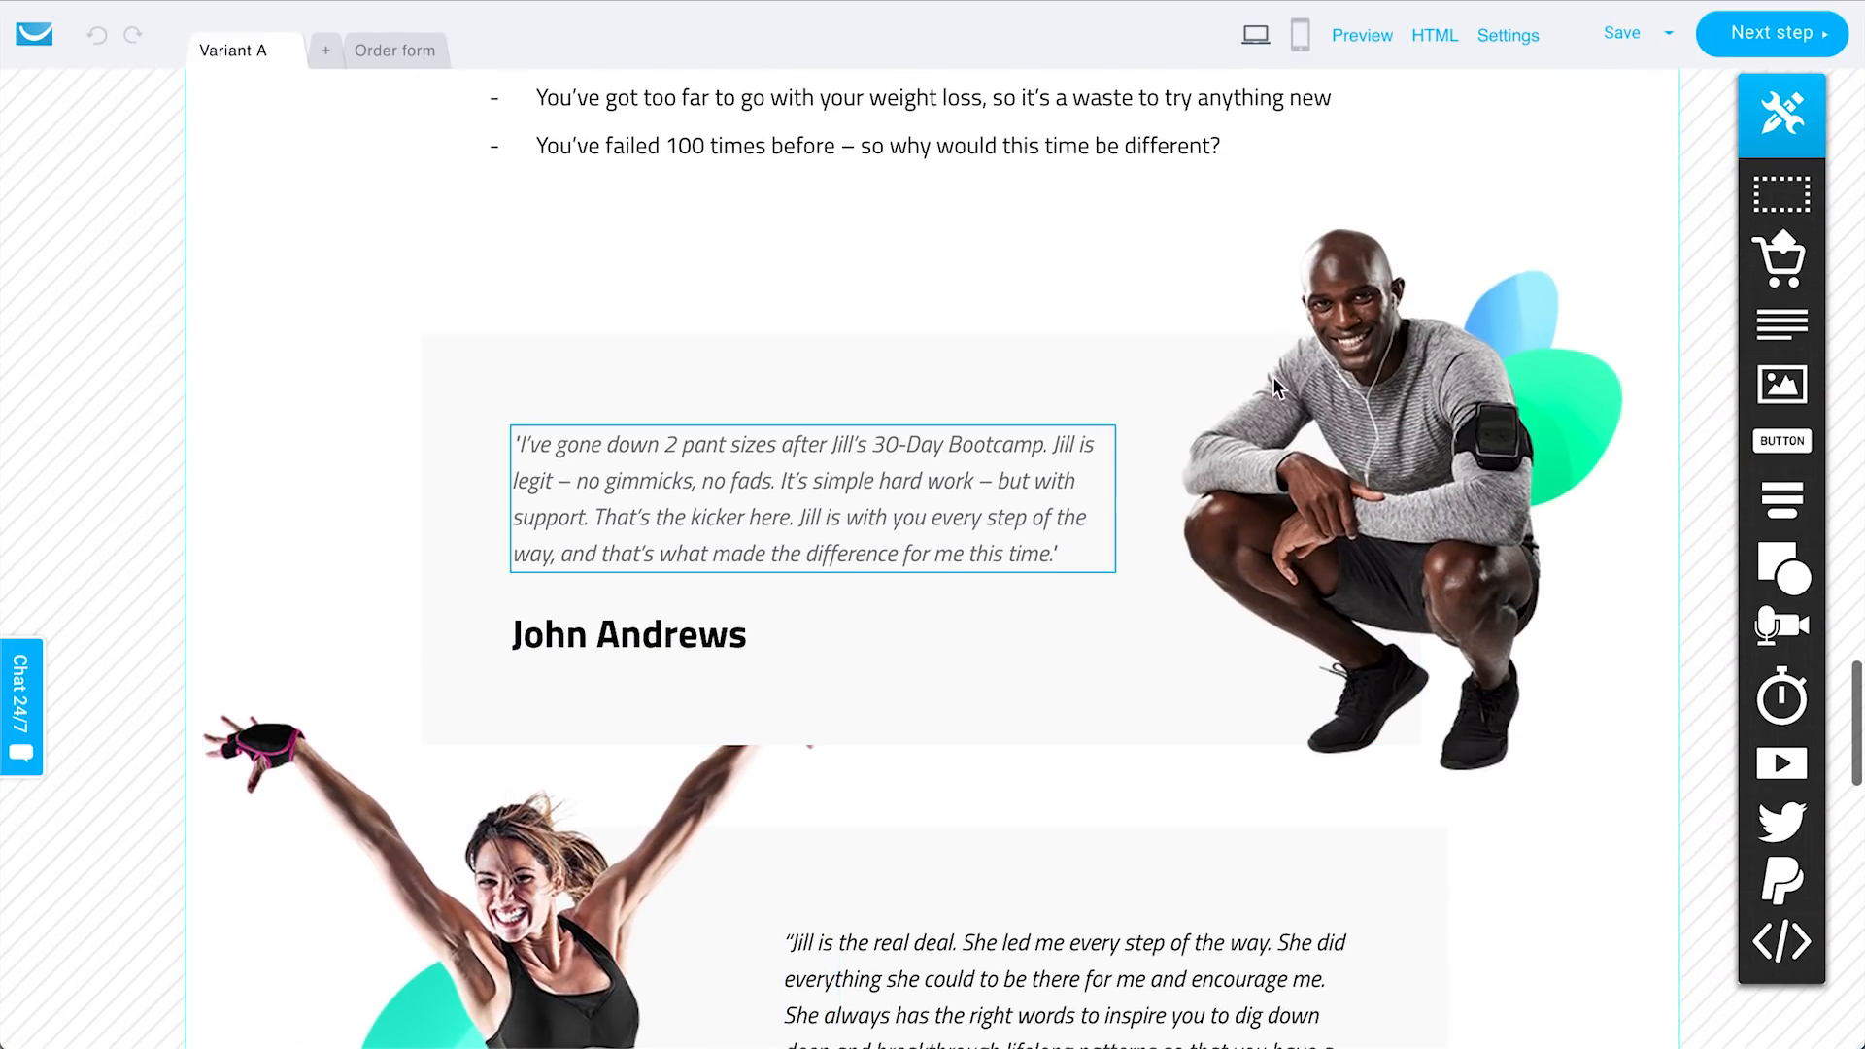
scroll(900, 499, "down", 12)
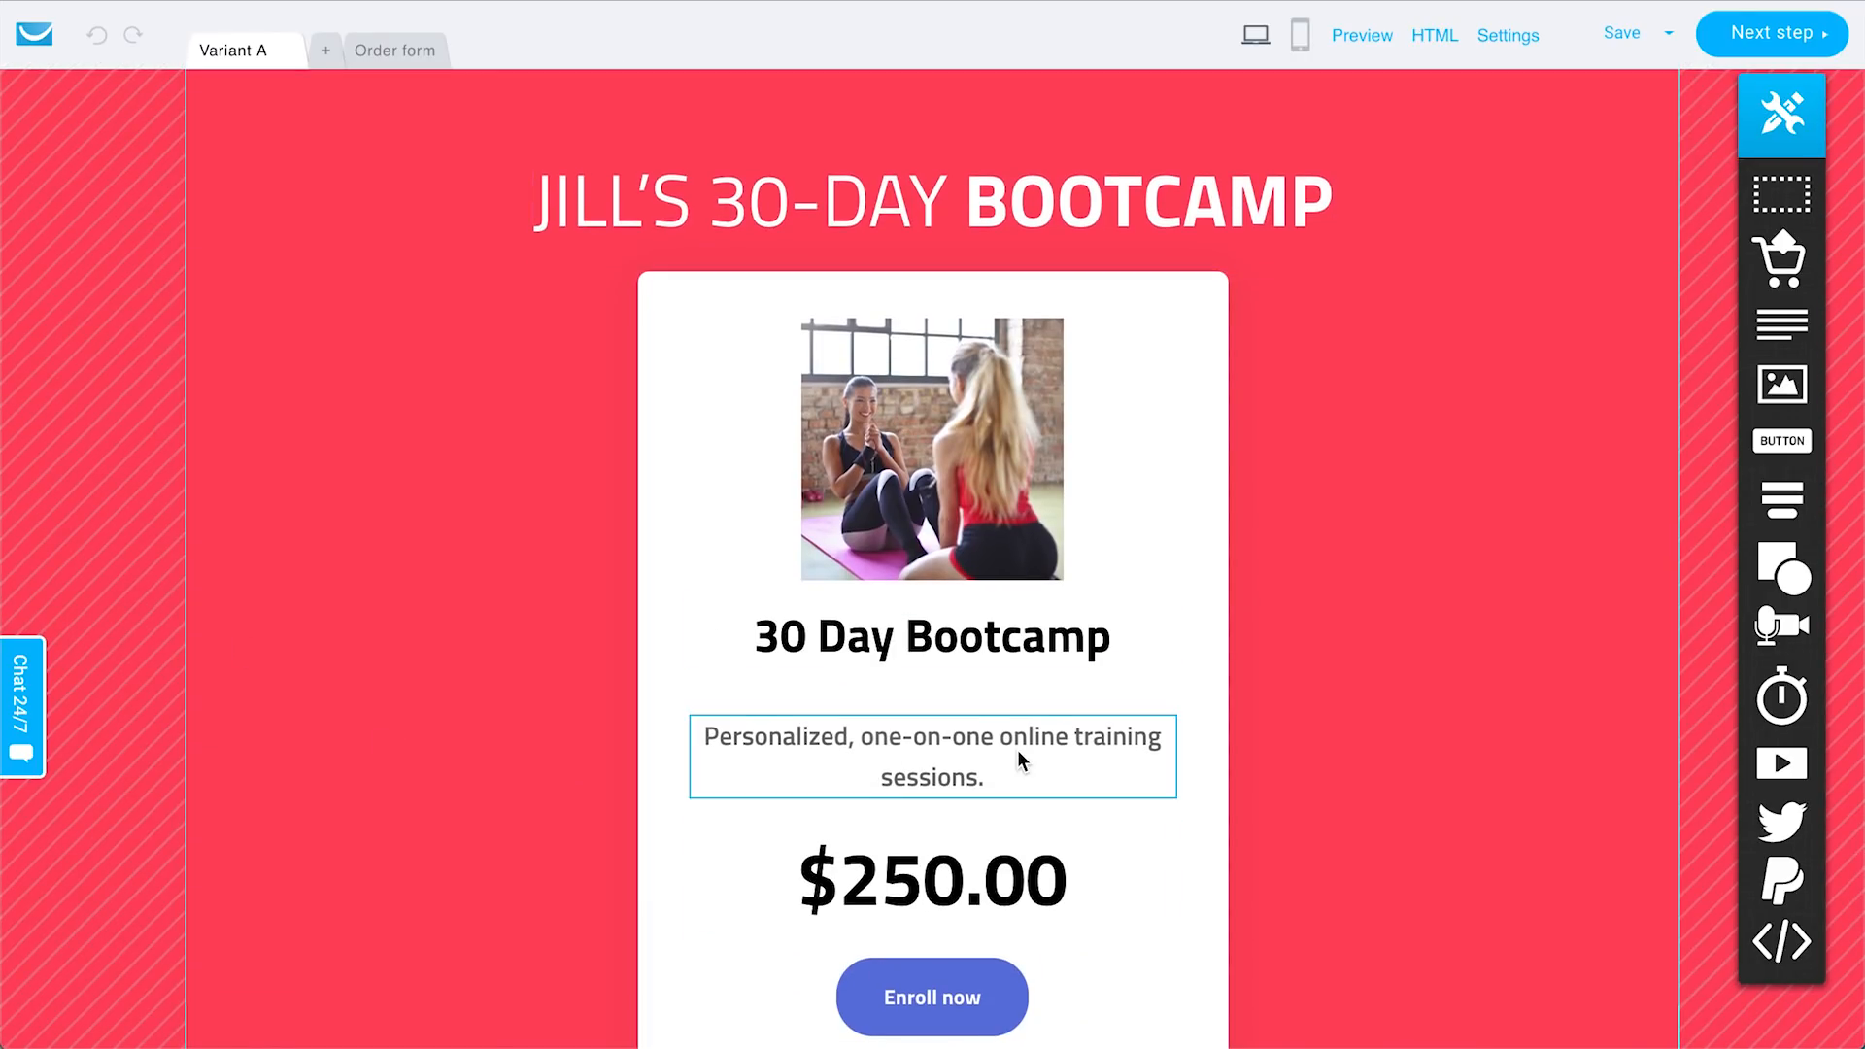
scroll(1017, 749, "down", 5)
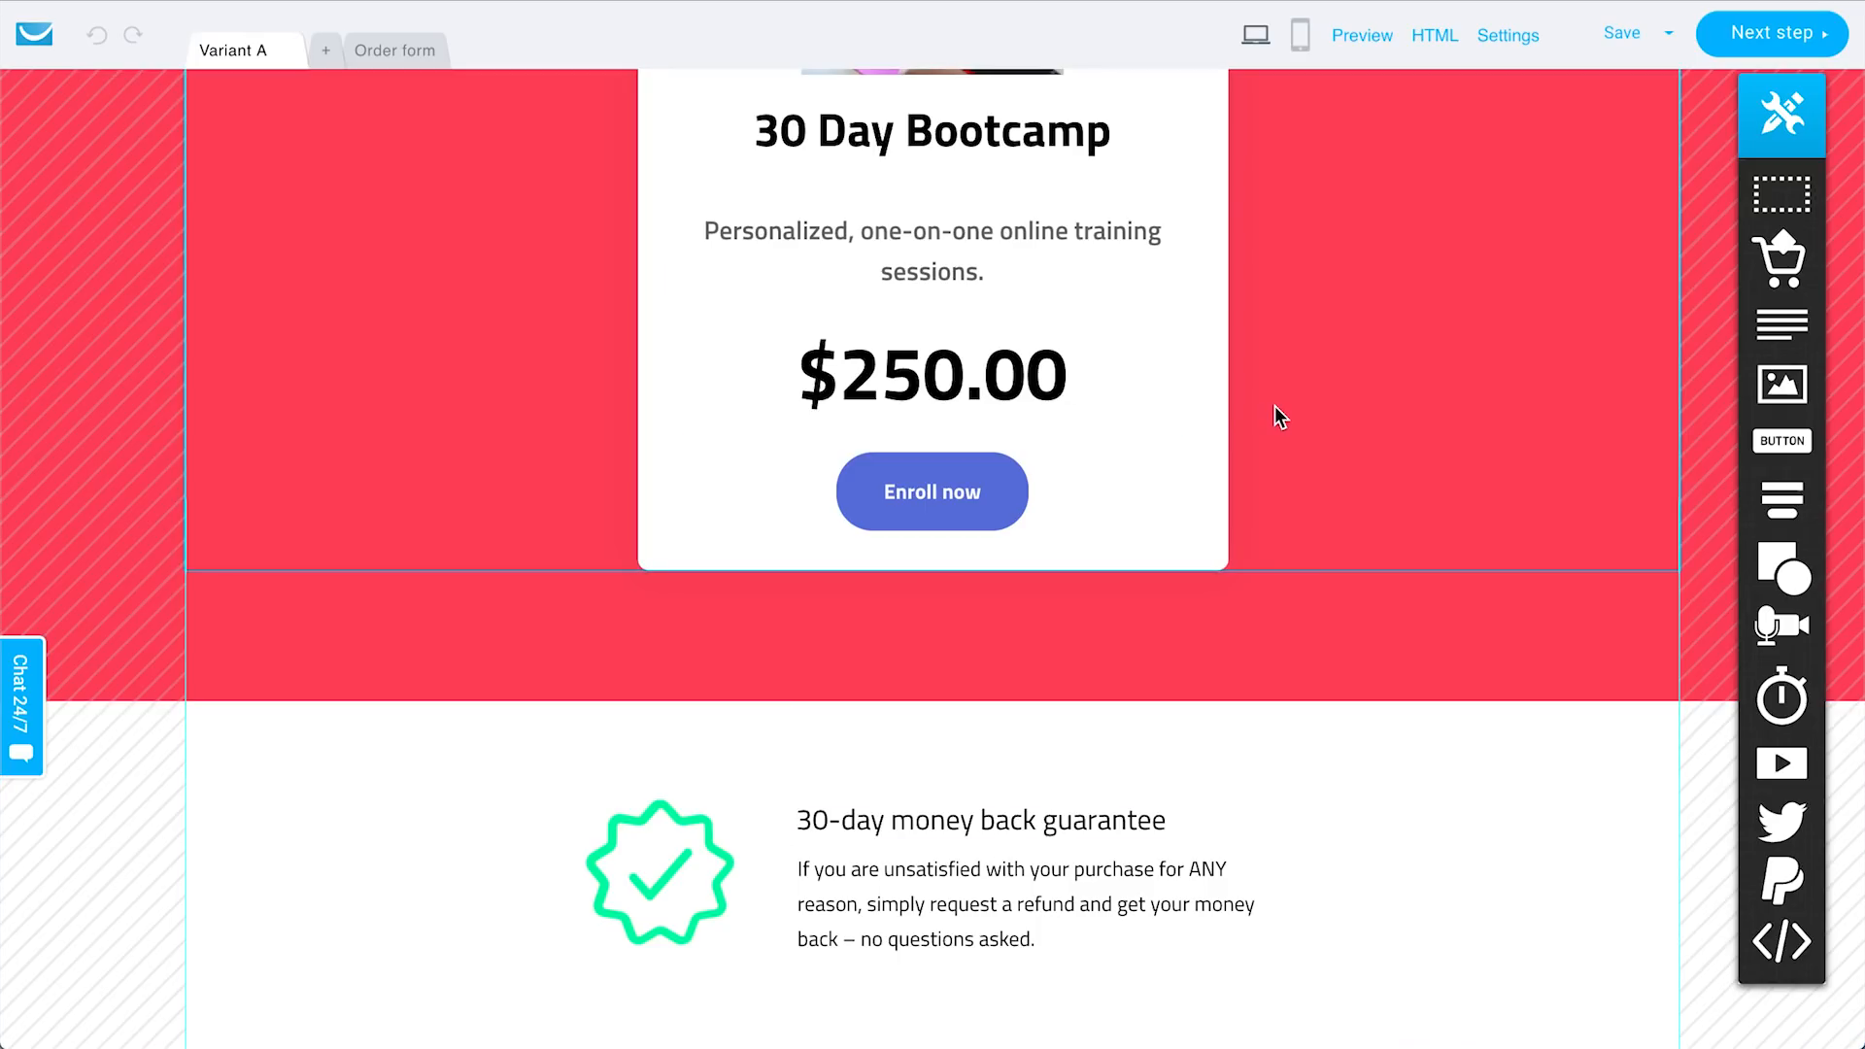
scroll(1275, 418, "up", 8)
scroll(1275, 422, "up", 20)
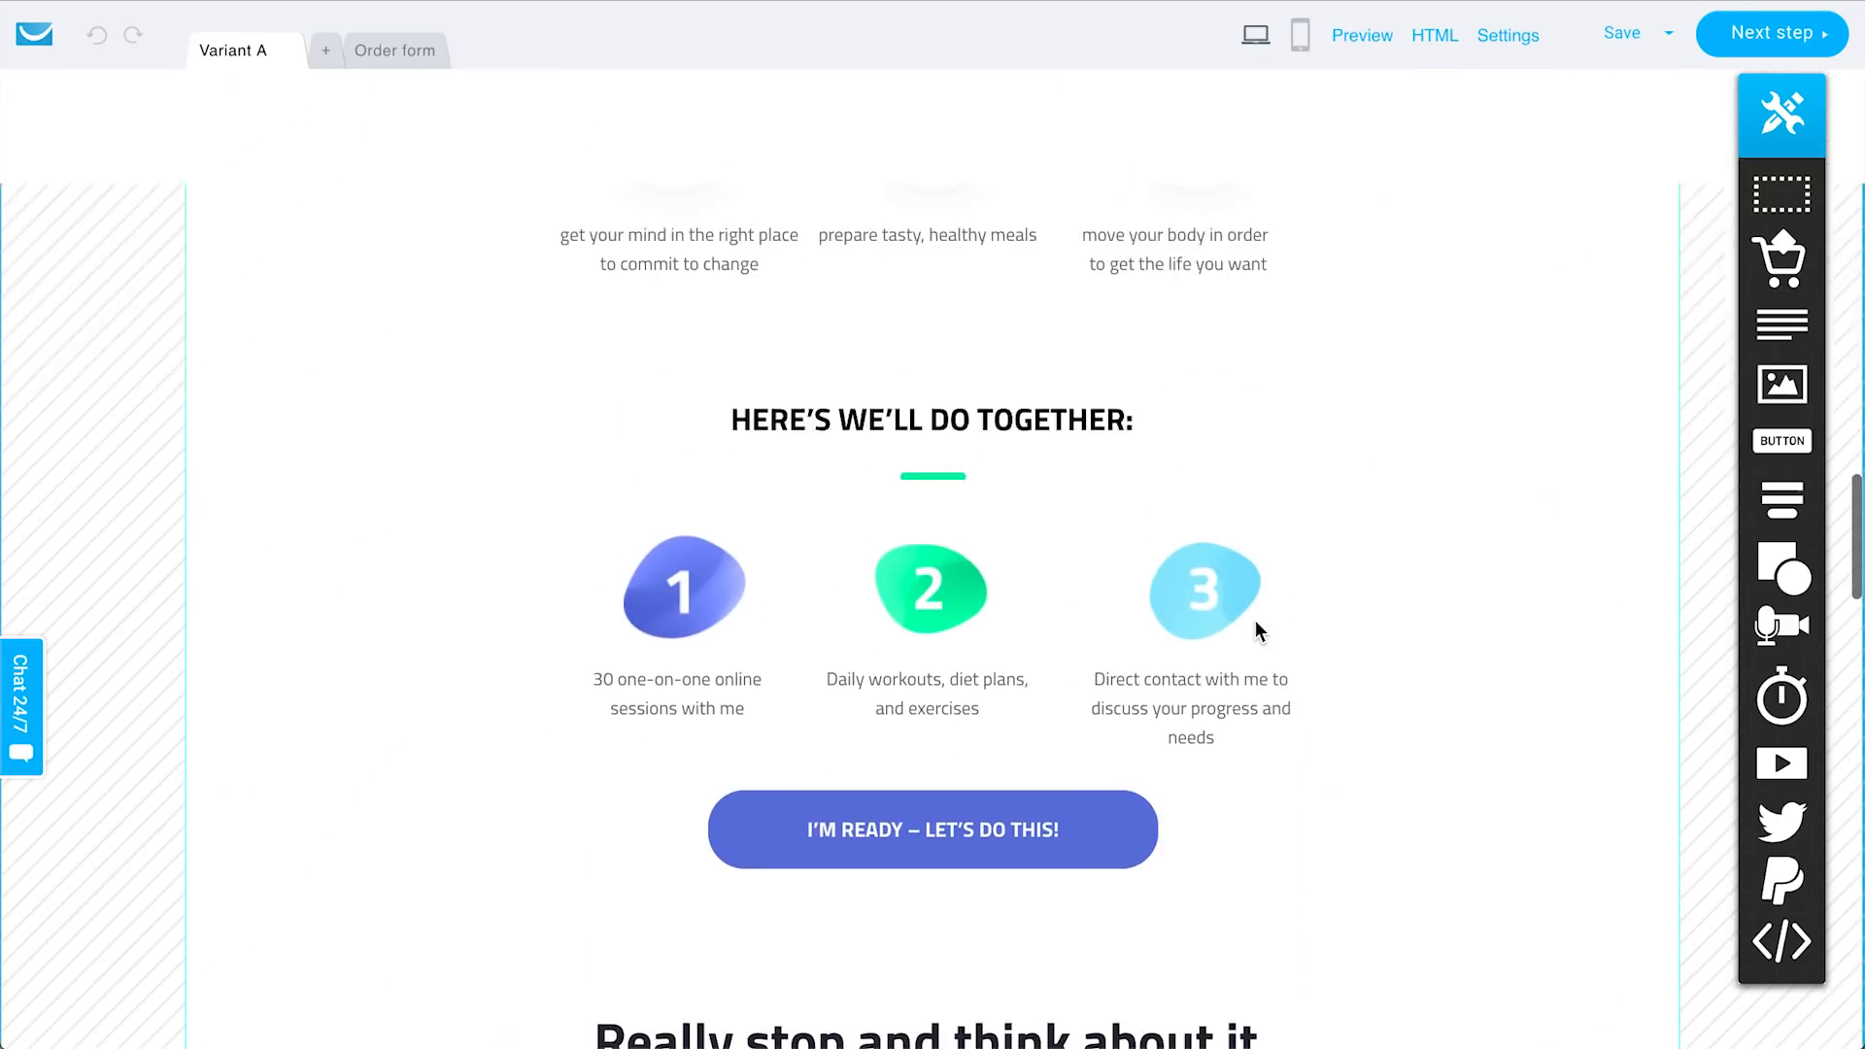
scroll(1254, 626, "up", 3)
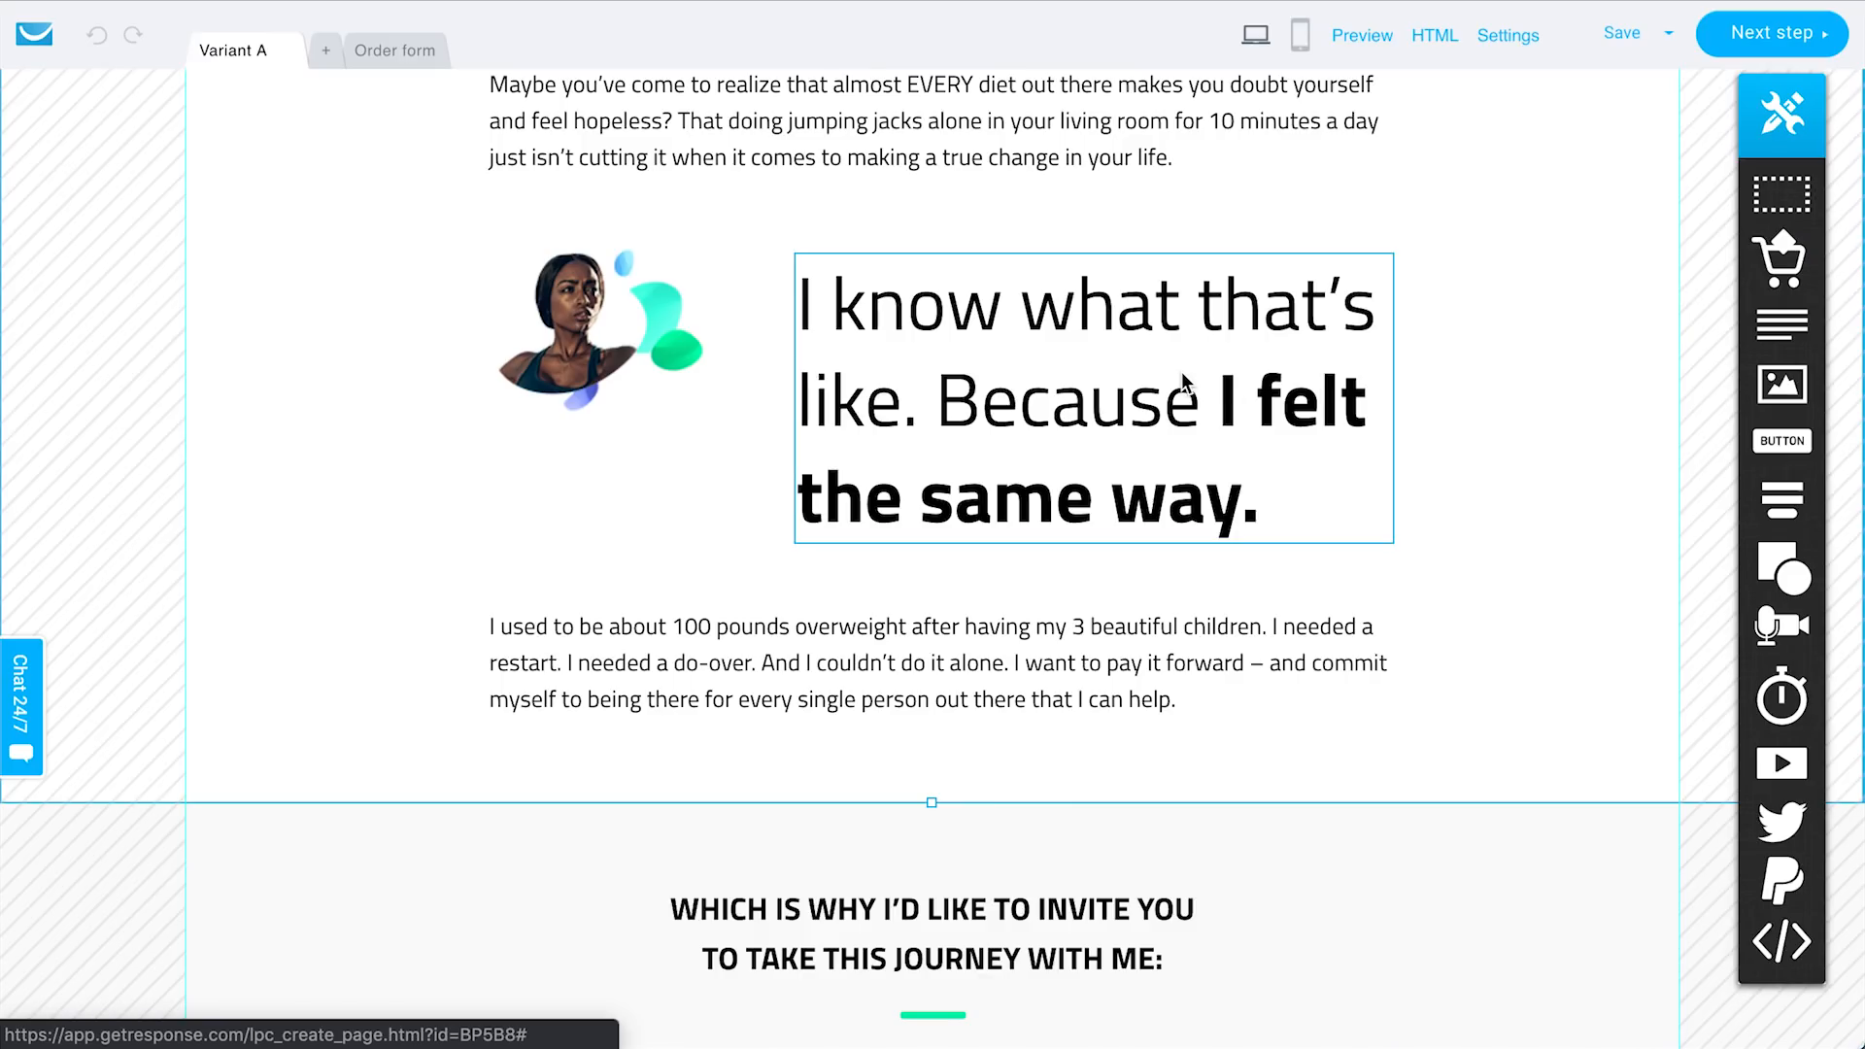
scroll(1195, 366, "up", 7)
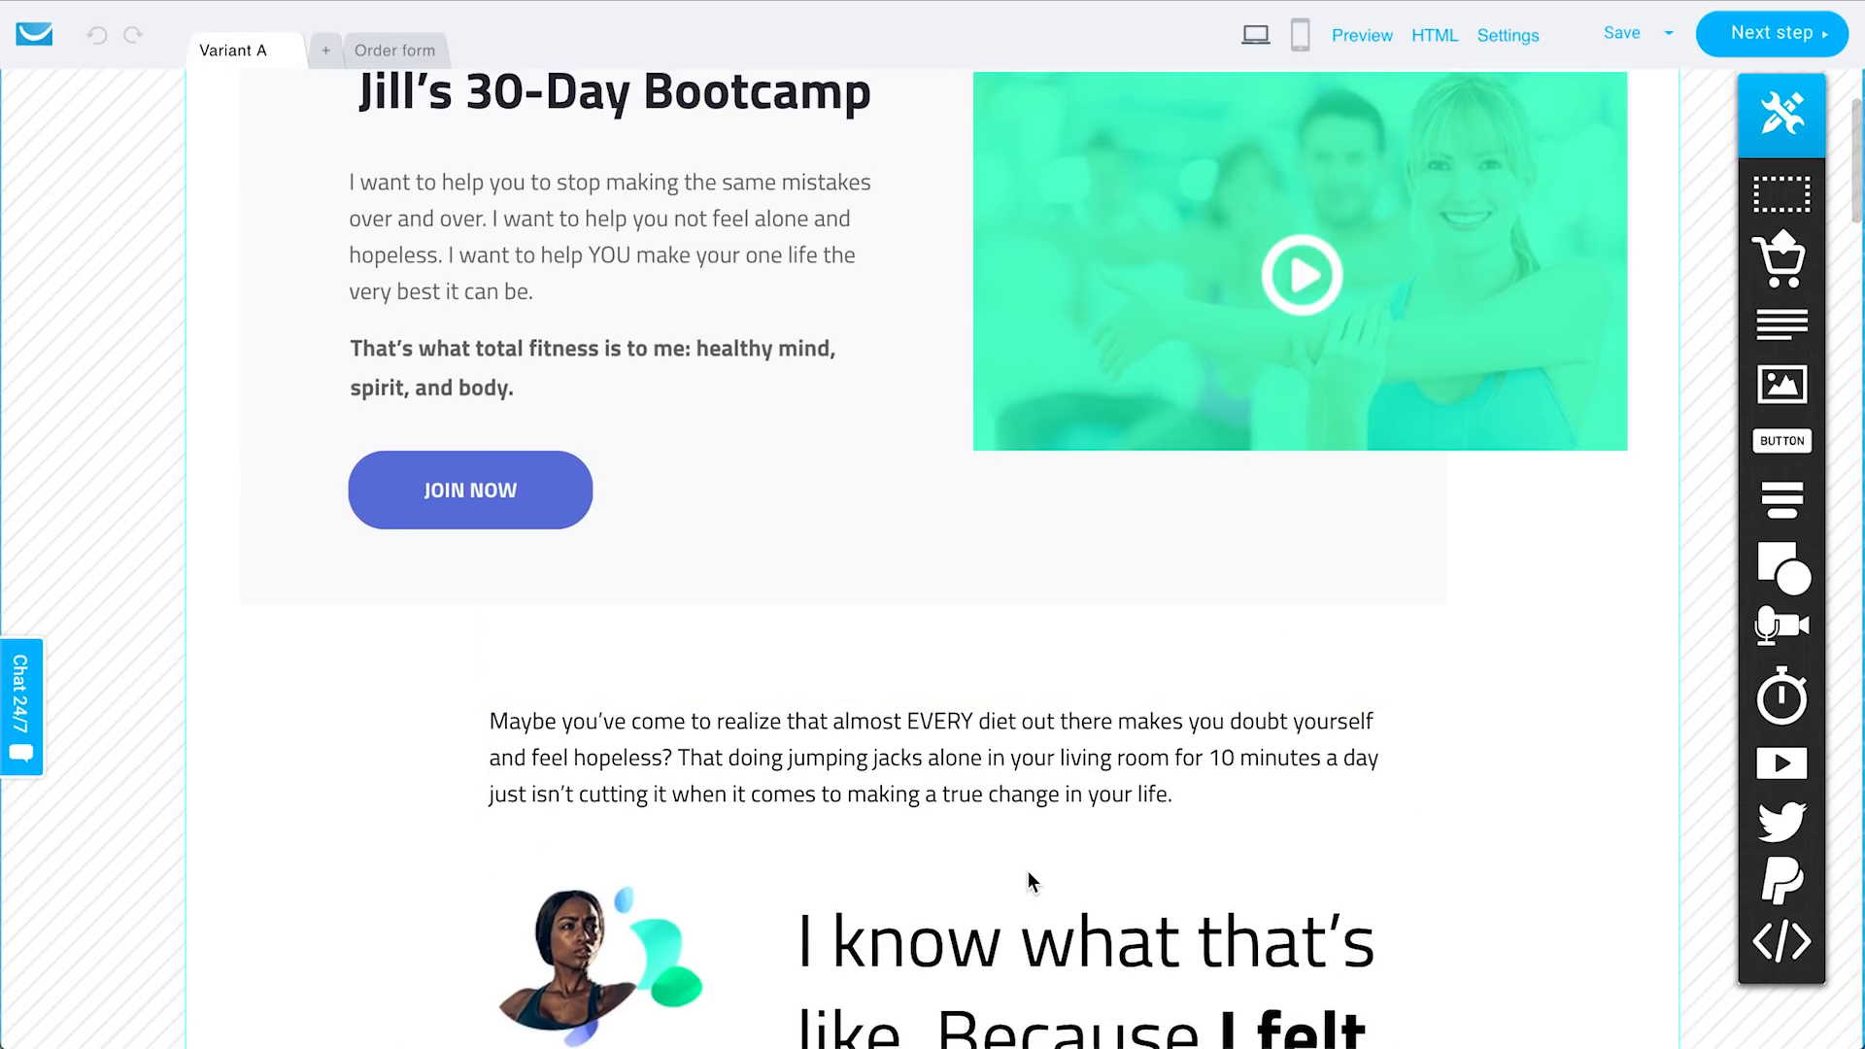
scroll(1127, 573, "up", 7)
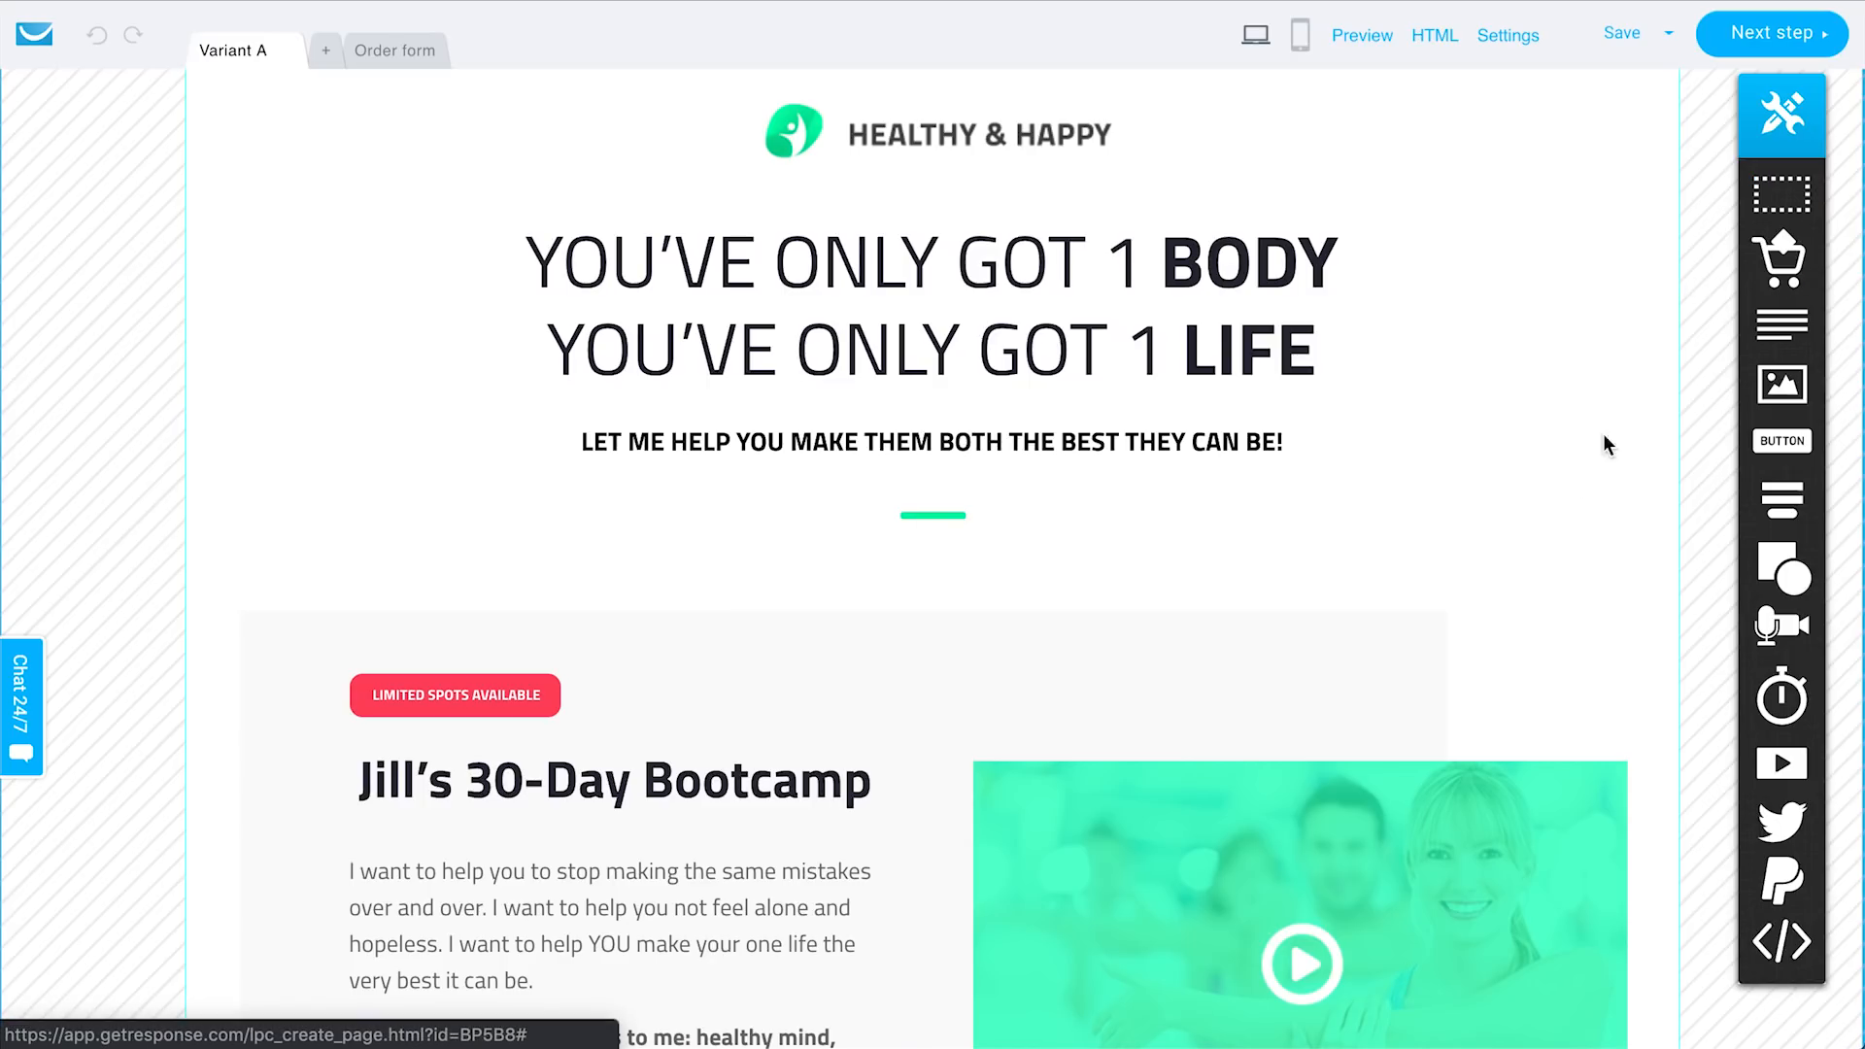
scroll(1577, 484, "down", 2)
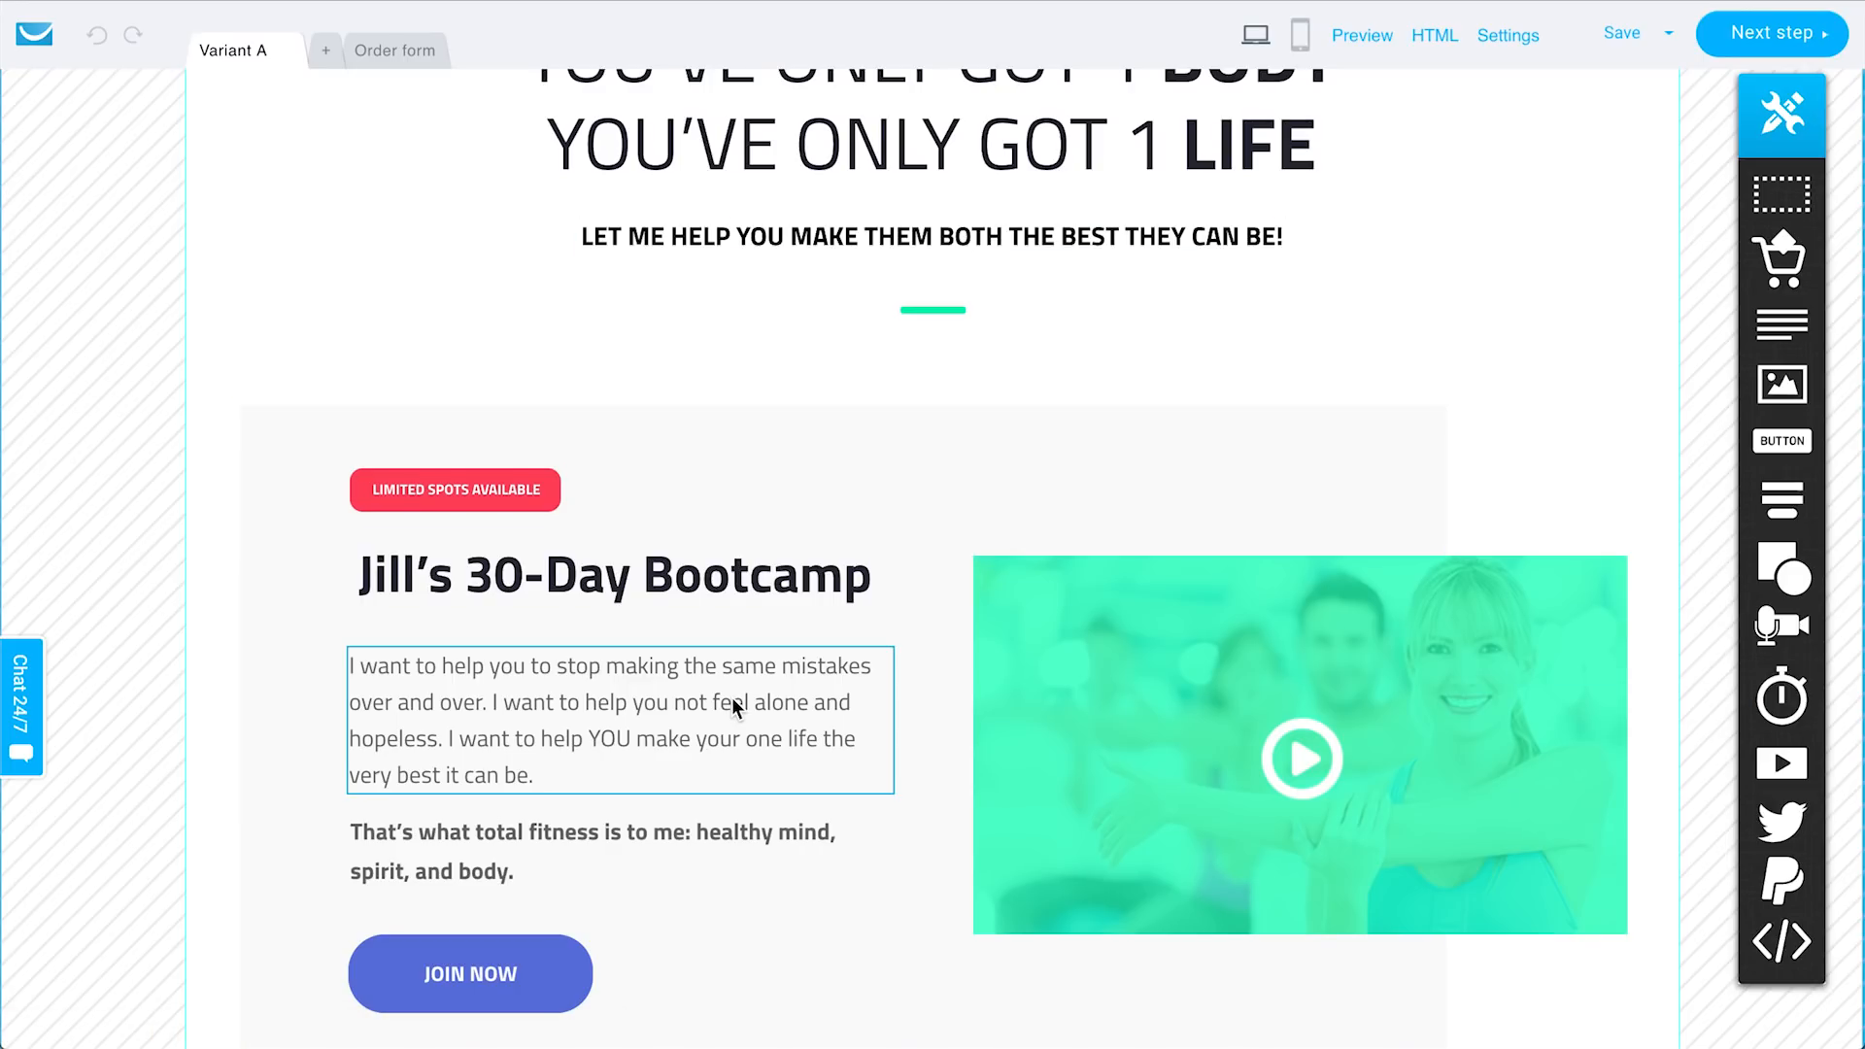
scroll(732, 698, "down", 2)
Try placing a countdown timer below the sales page's subheading without setting a date, and delete it again.
scroll(731, 698, "up", 4)
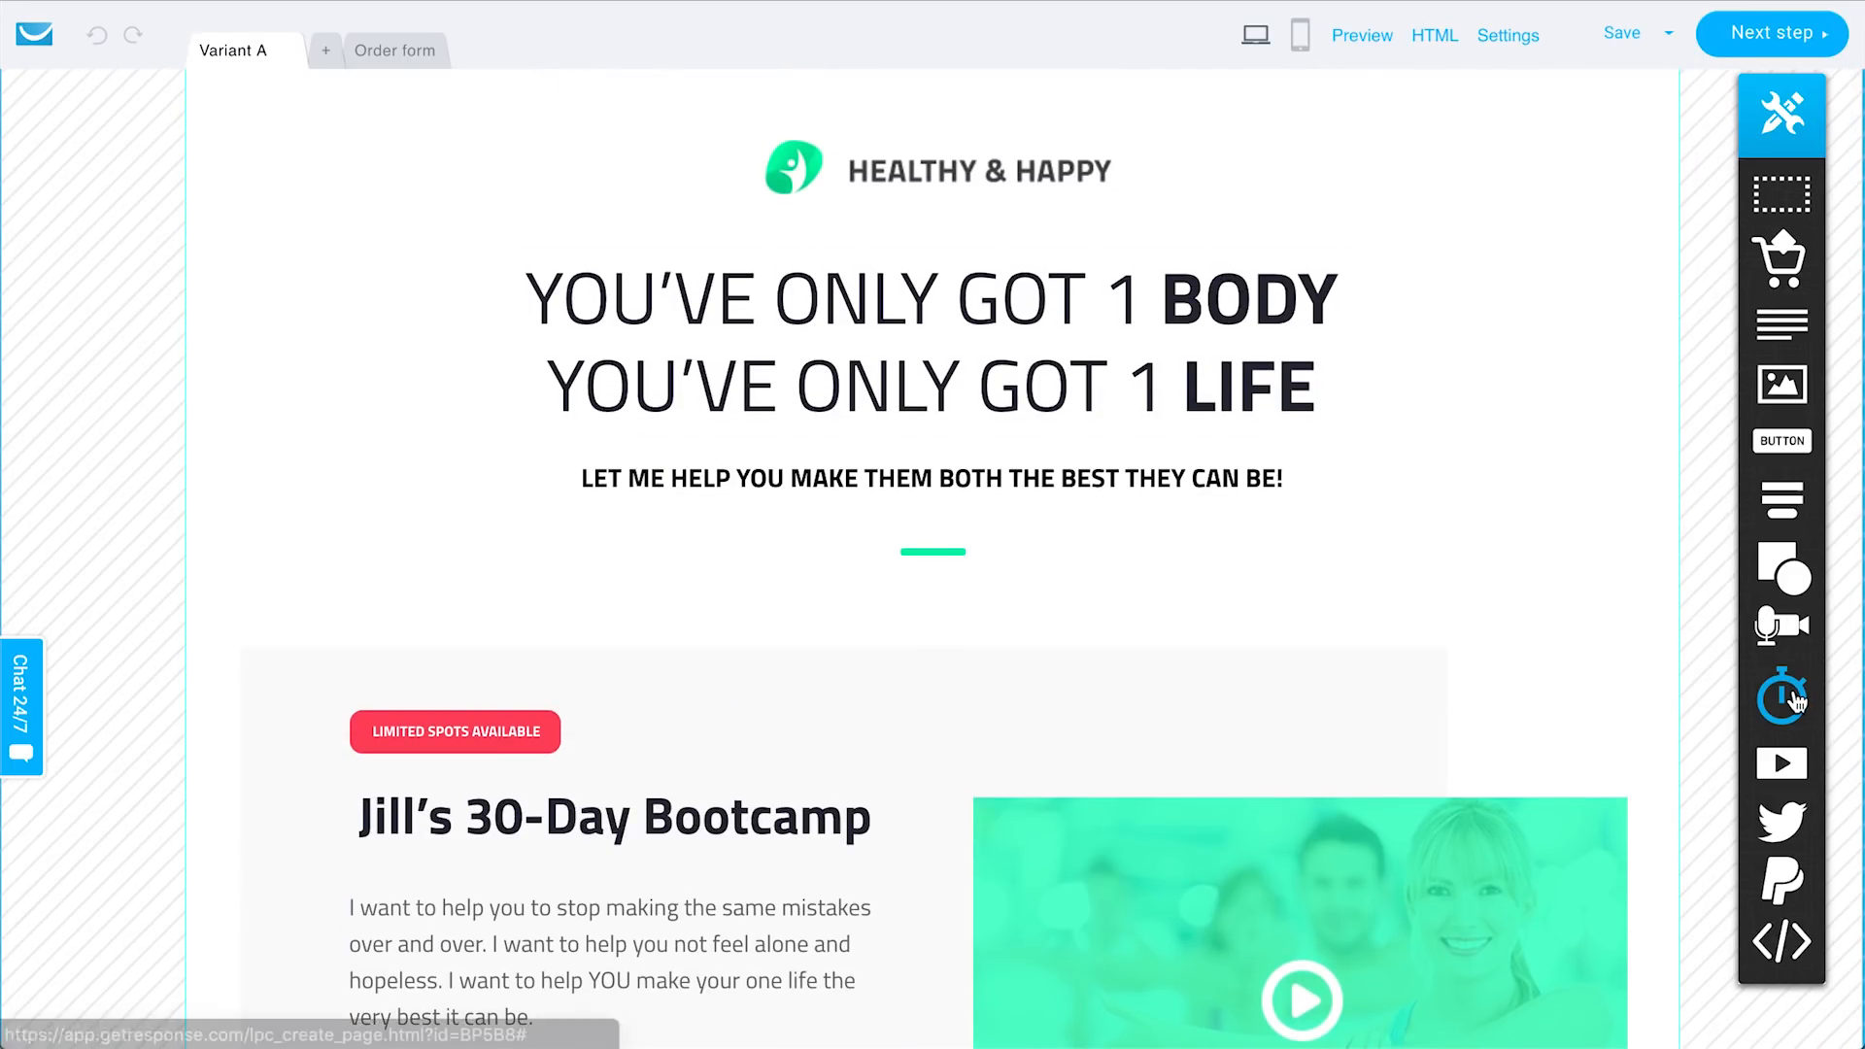
left_click_drag(1133, 602, 1136, 587)
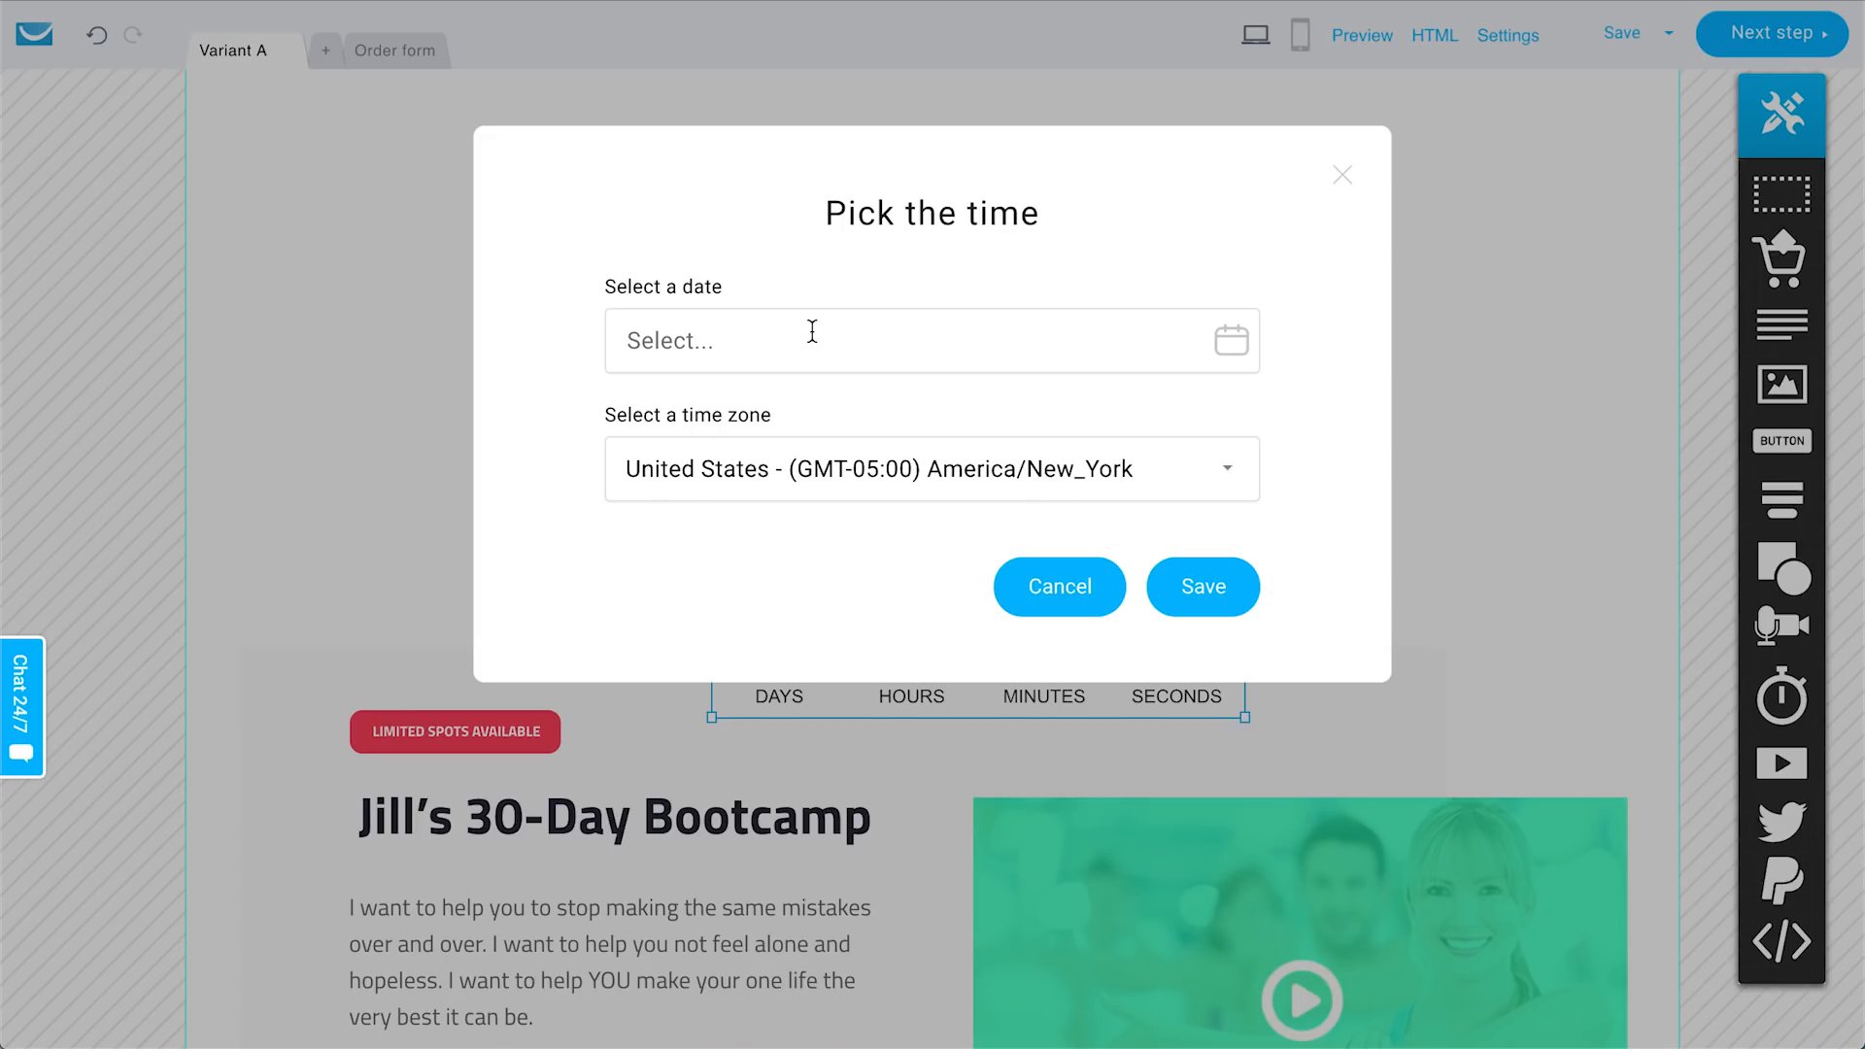
left_click(1343, 175)
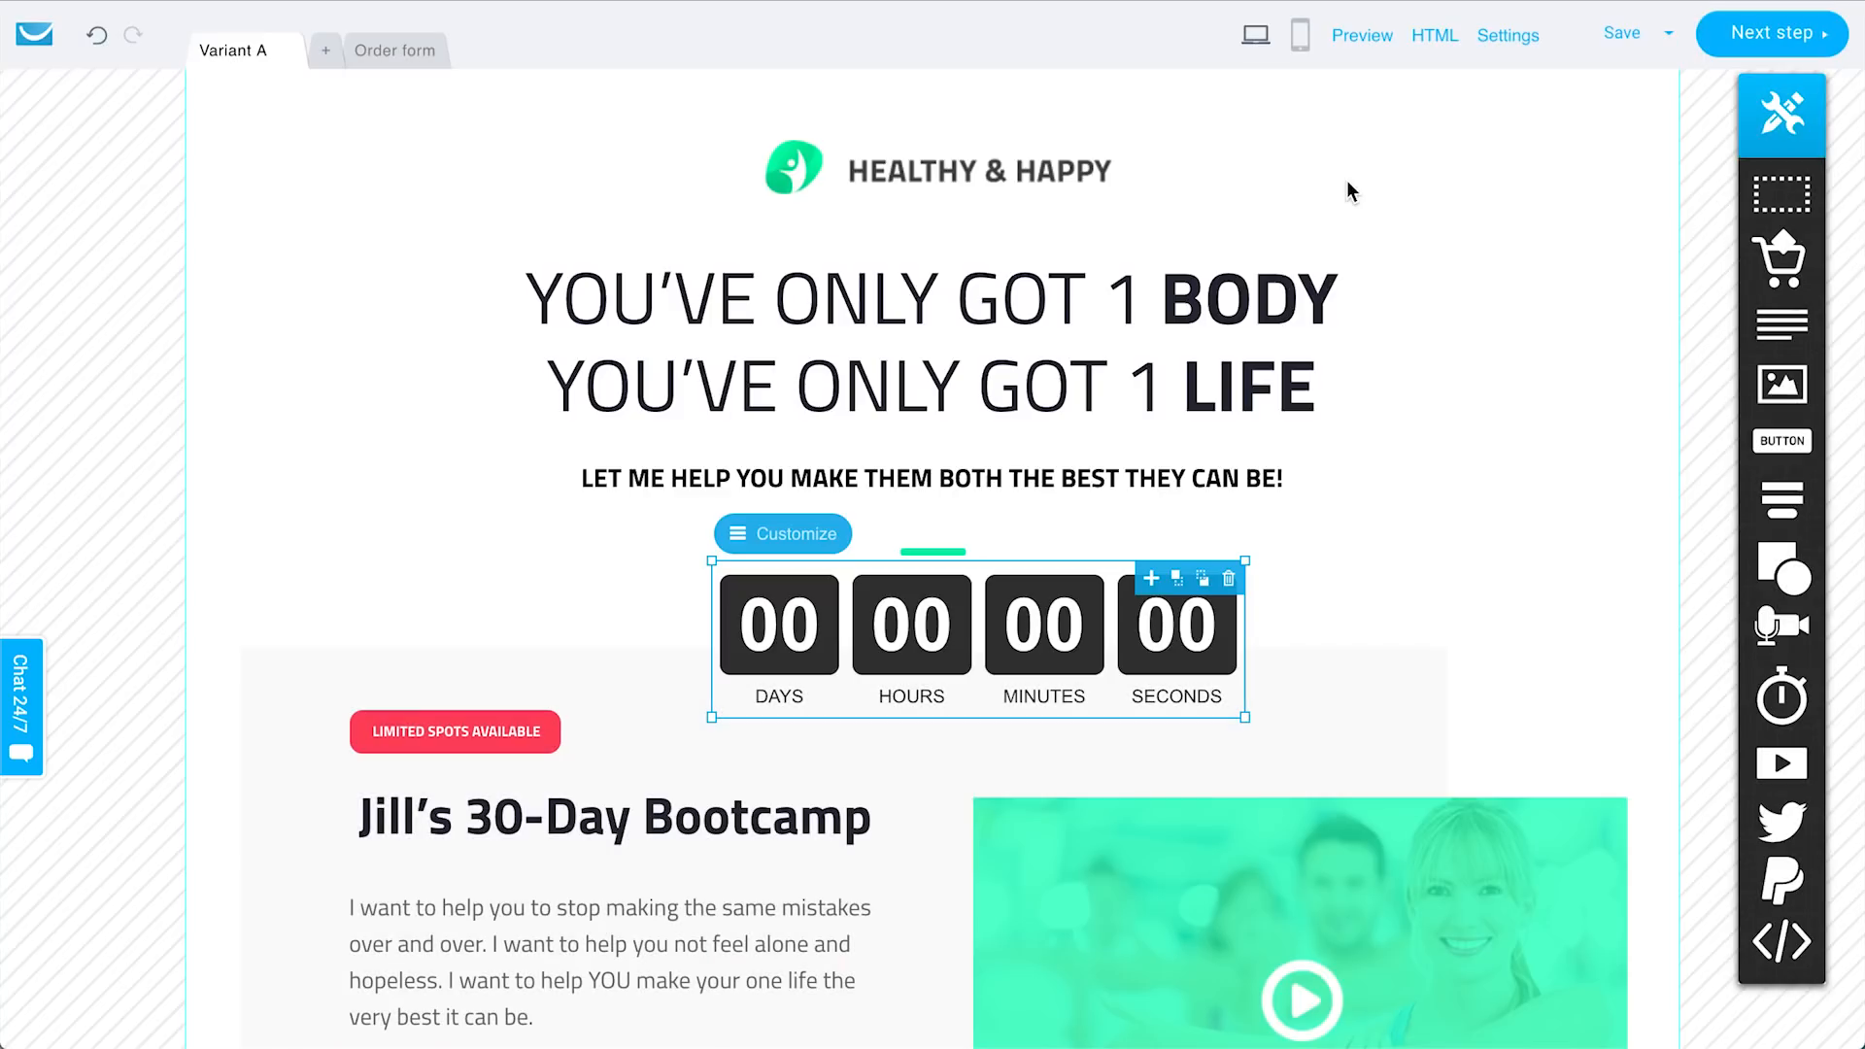
left_click(1229, 581)
Review the sales page from the headline down to the first 30 Day Bootcamp product box, and inspect its Enroll now button.
scroll(1430, 626, "down", 3)
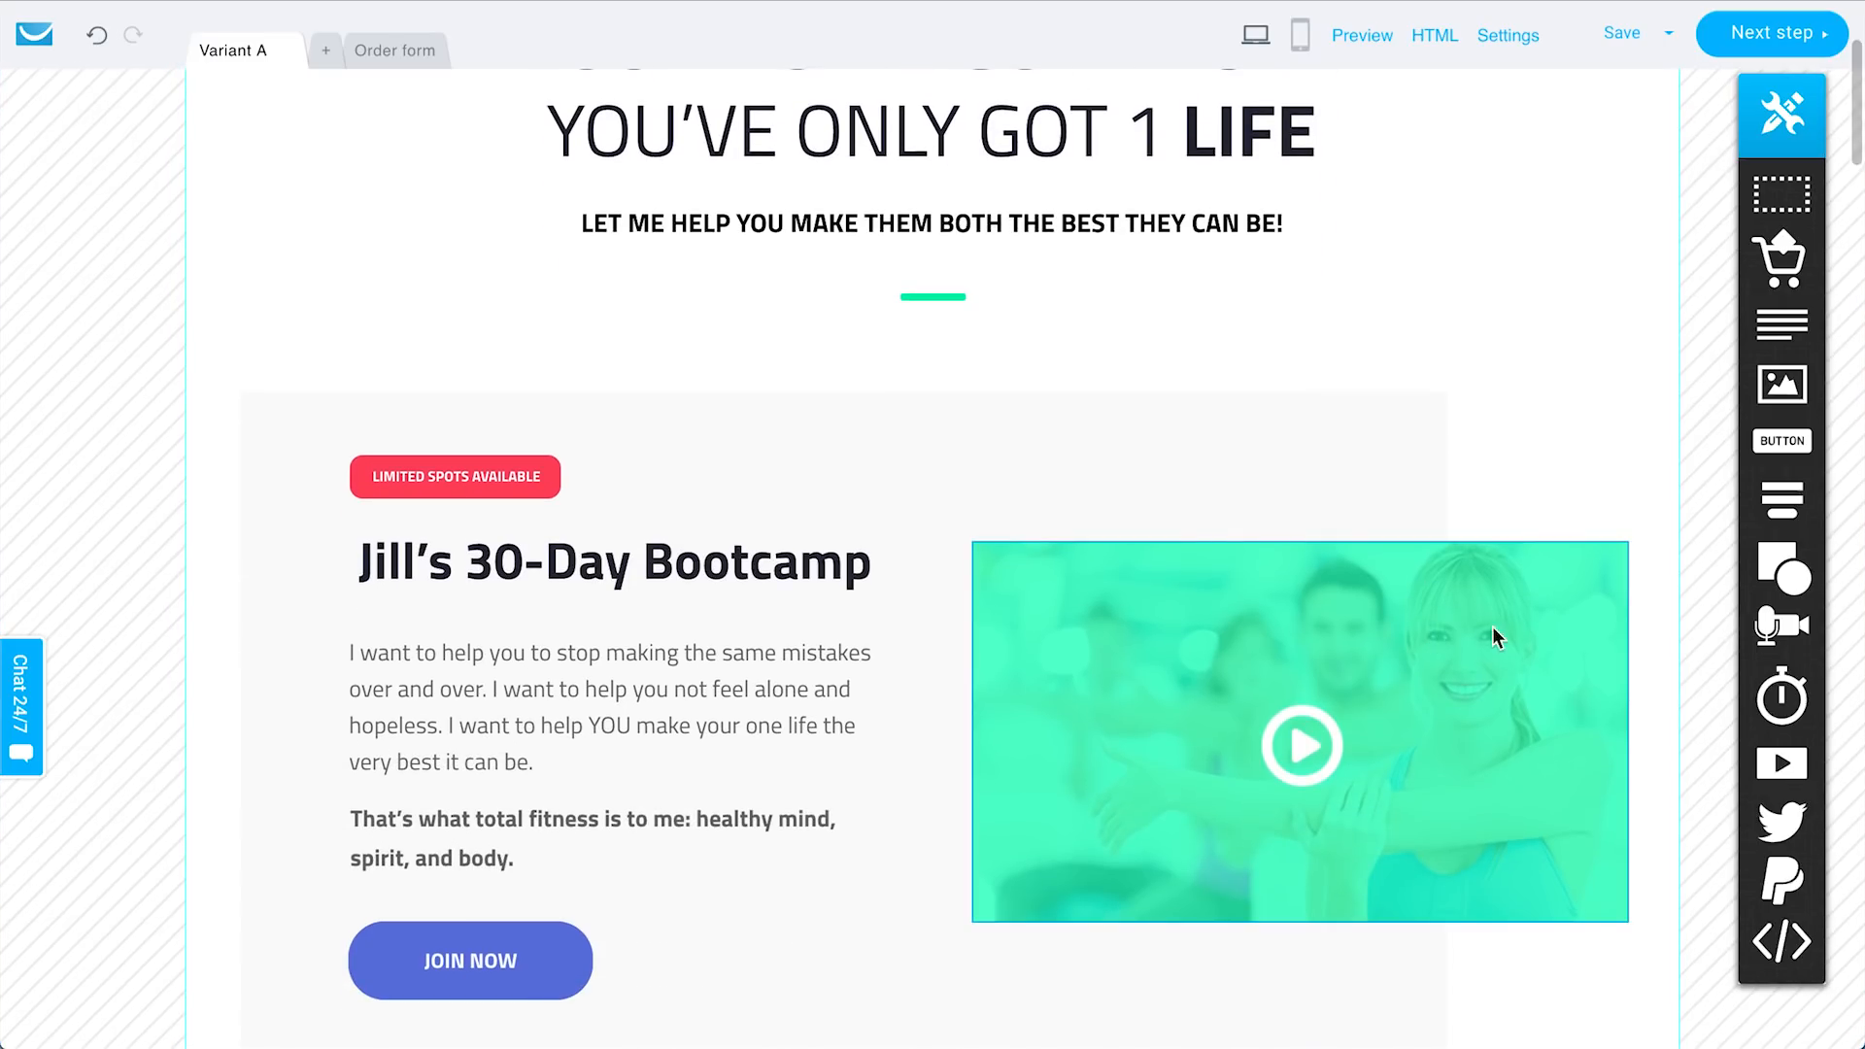
scroll(930, 410, "up", 2)
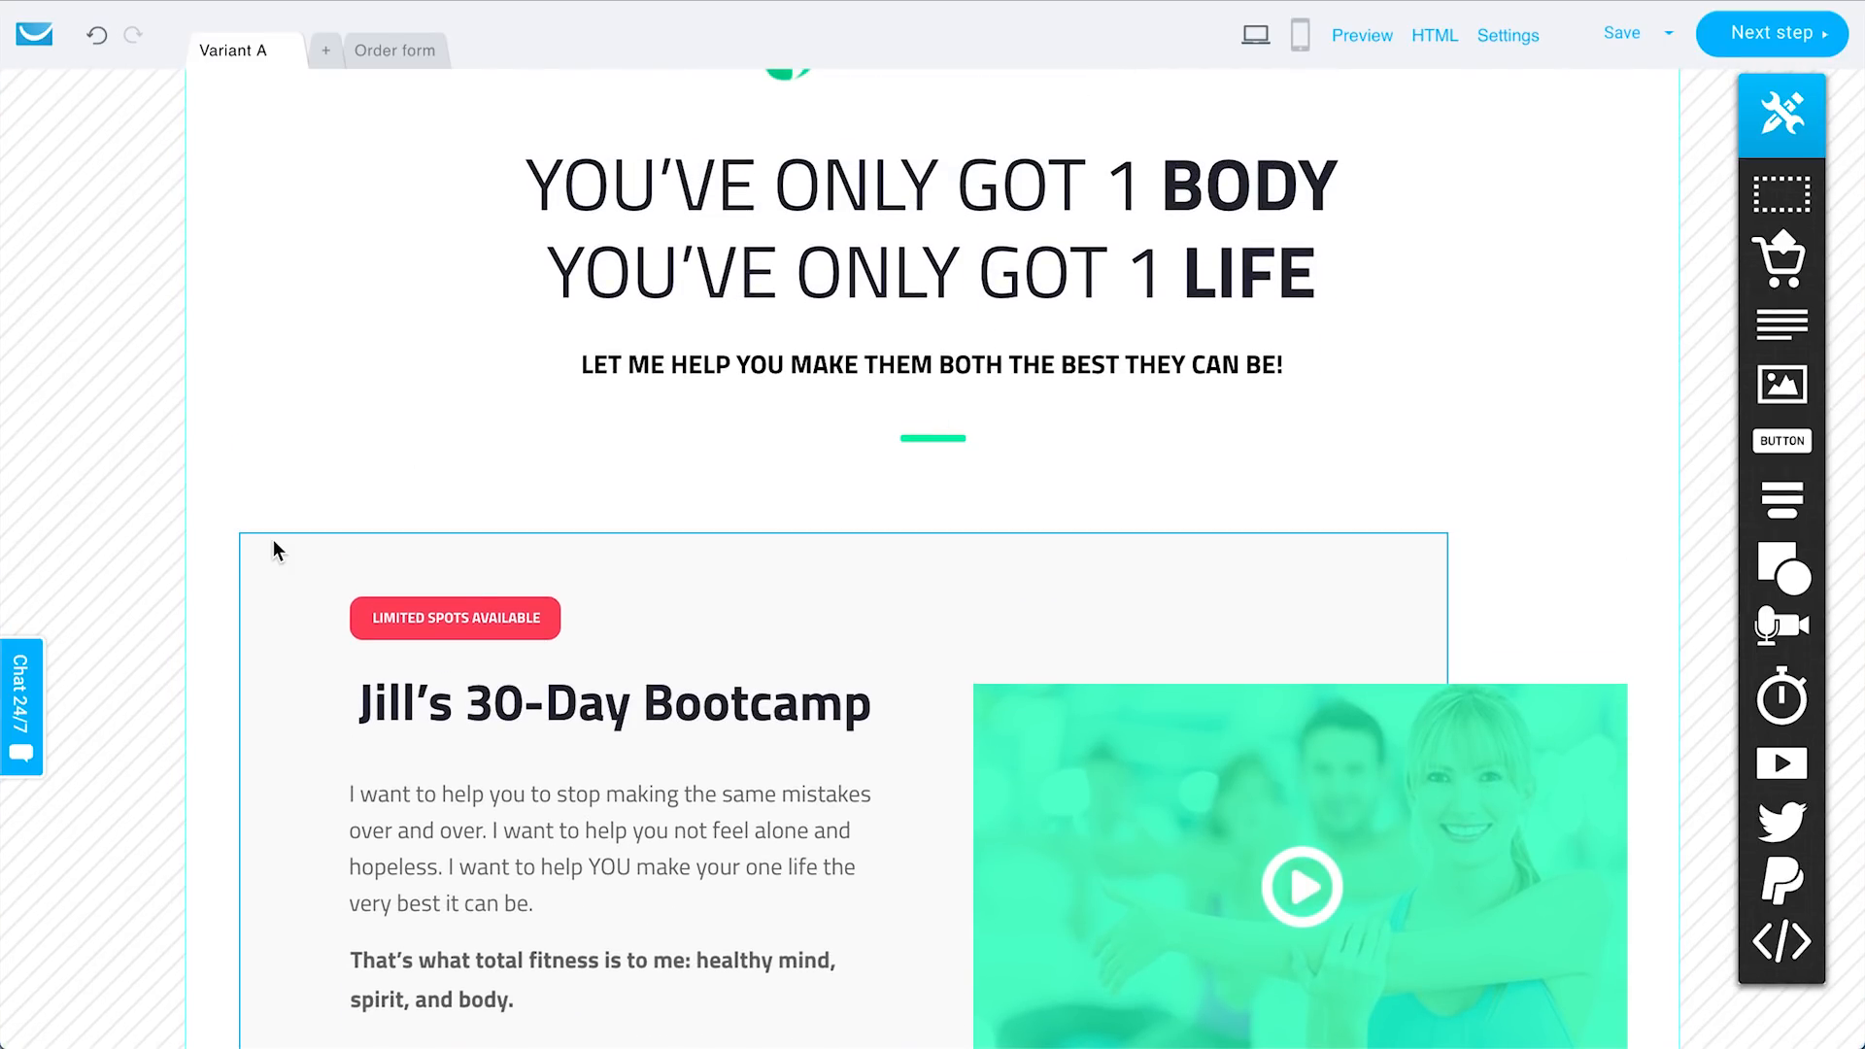
scroll(585, 919, "down", 10)
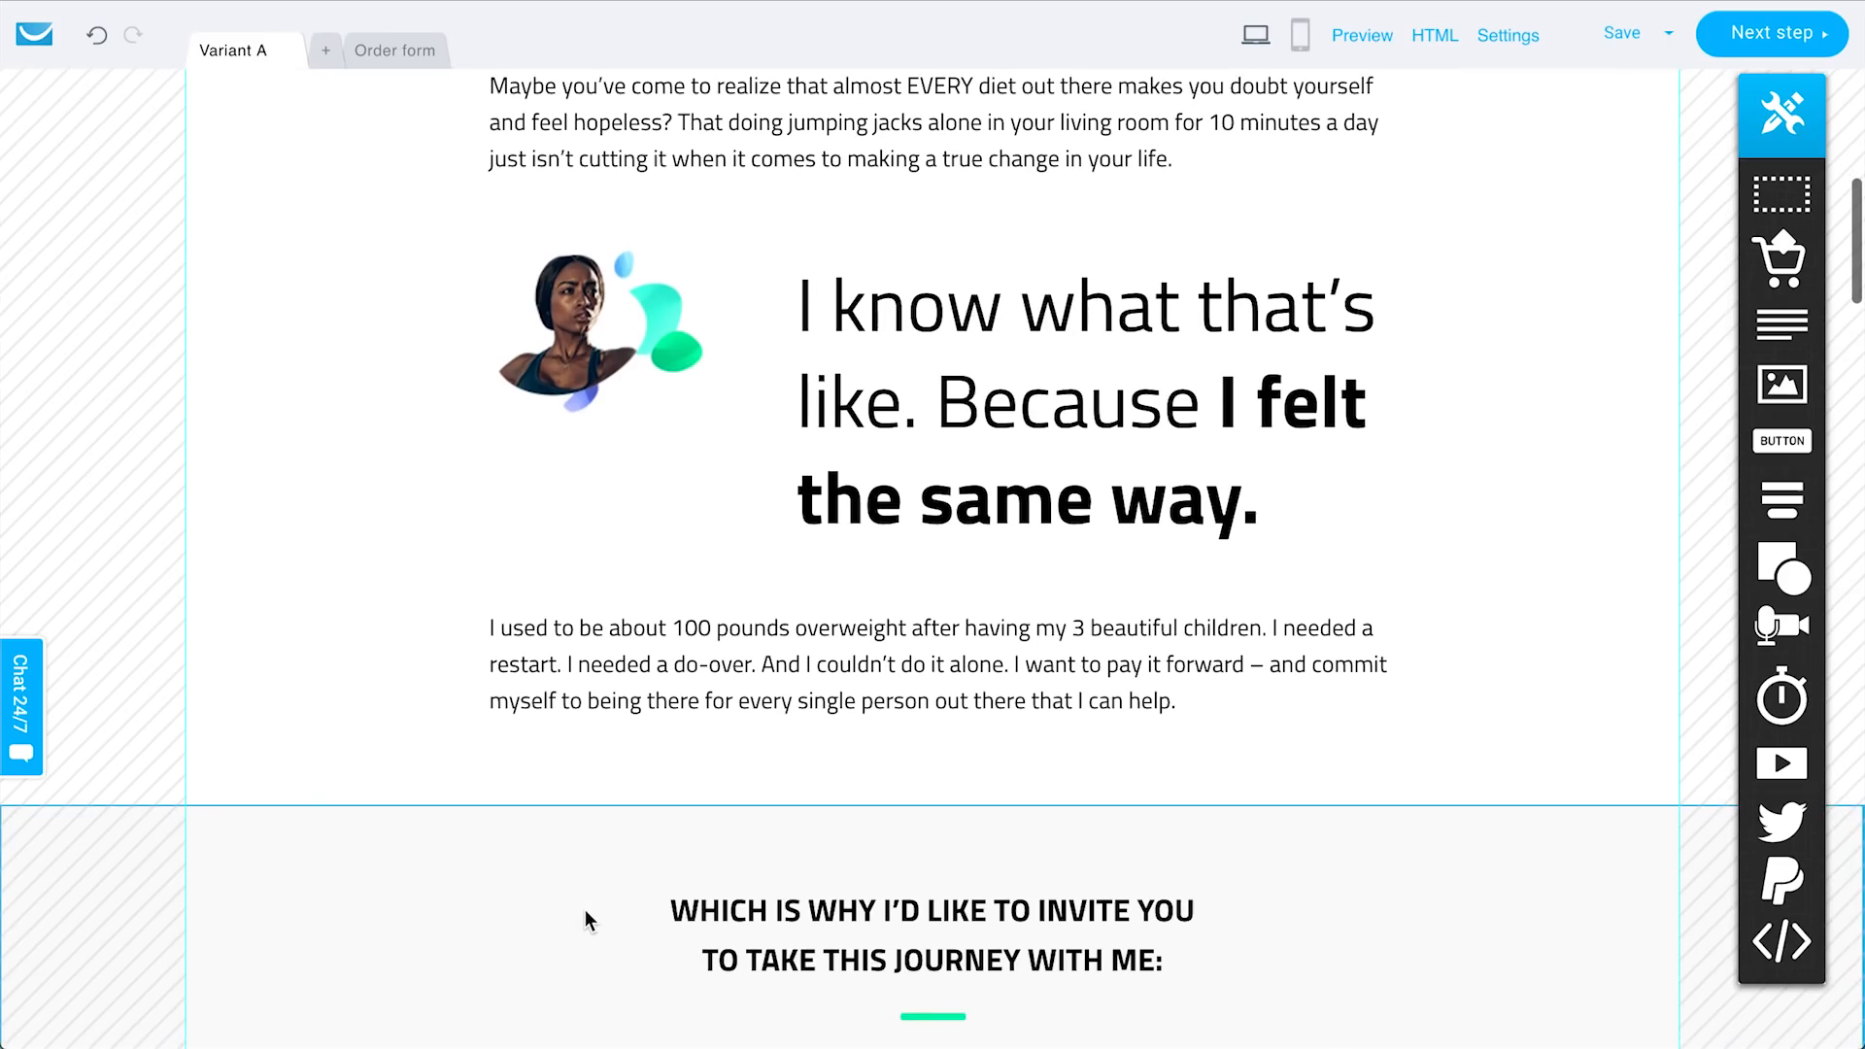
scroll(584, 909, "down", 10)
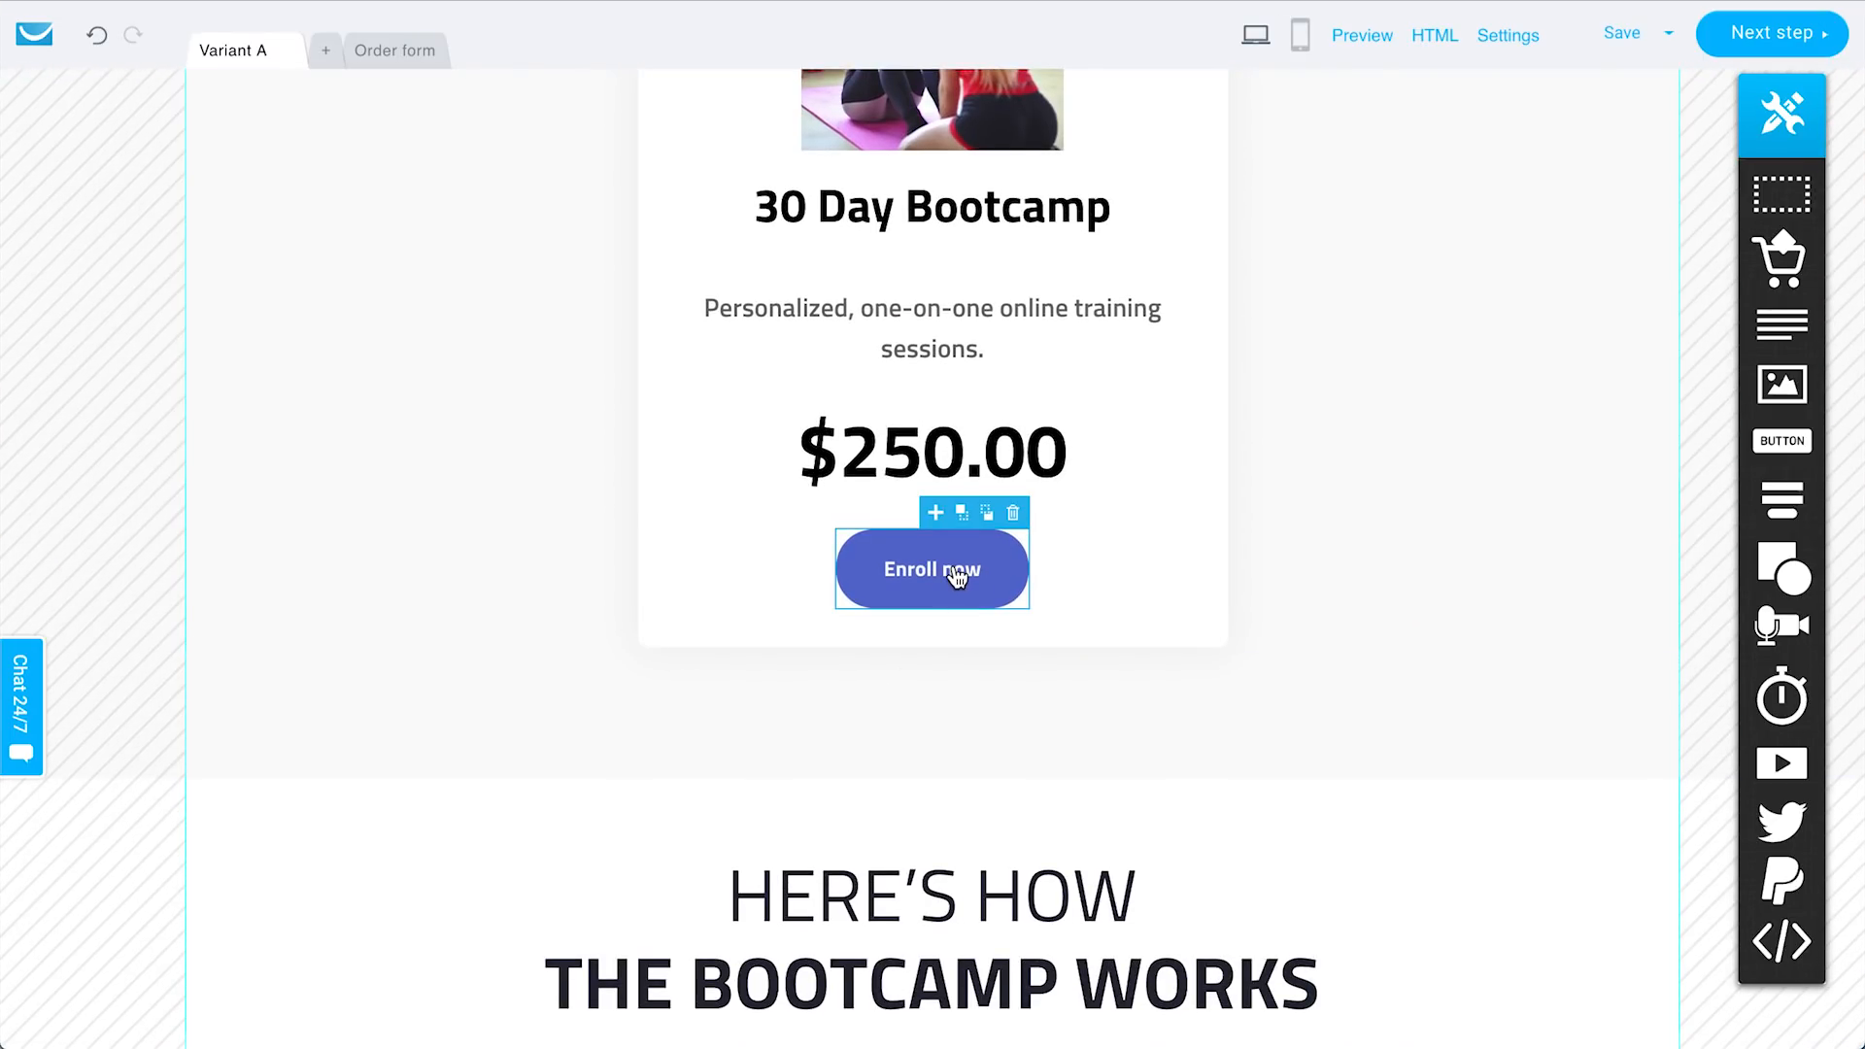
left_click(957, 576)
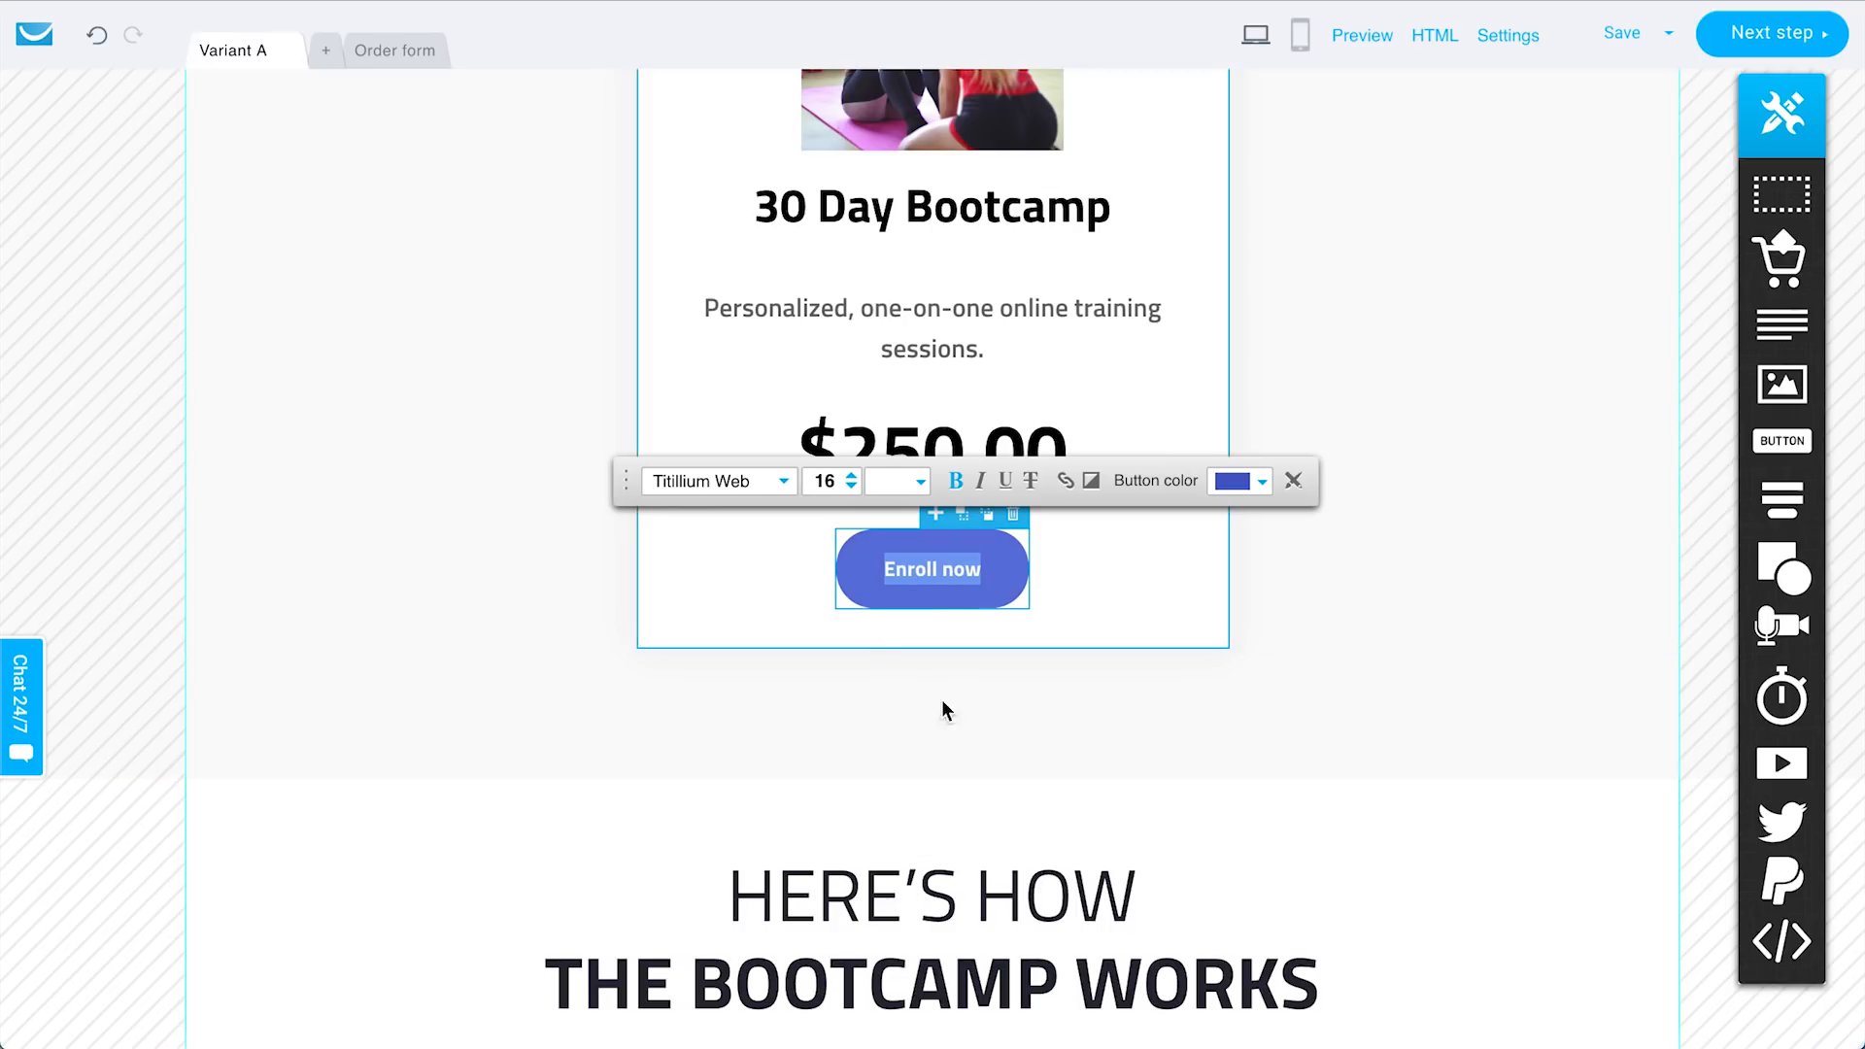
left_click(956, 743)
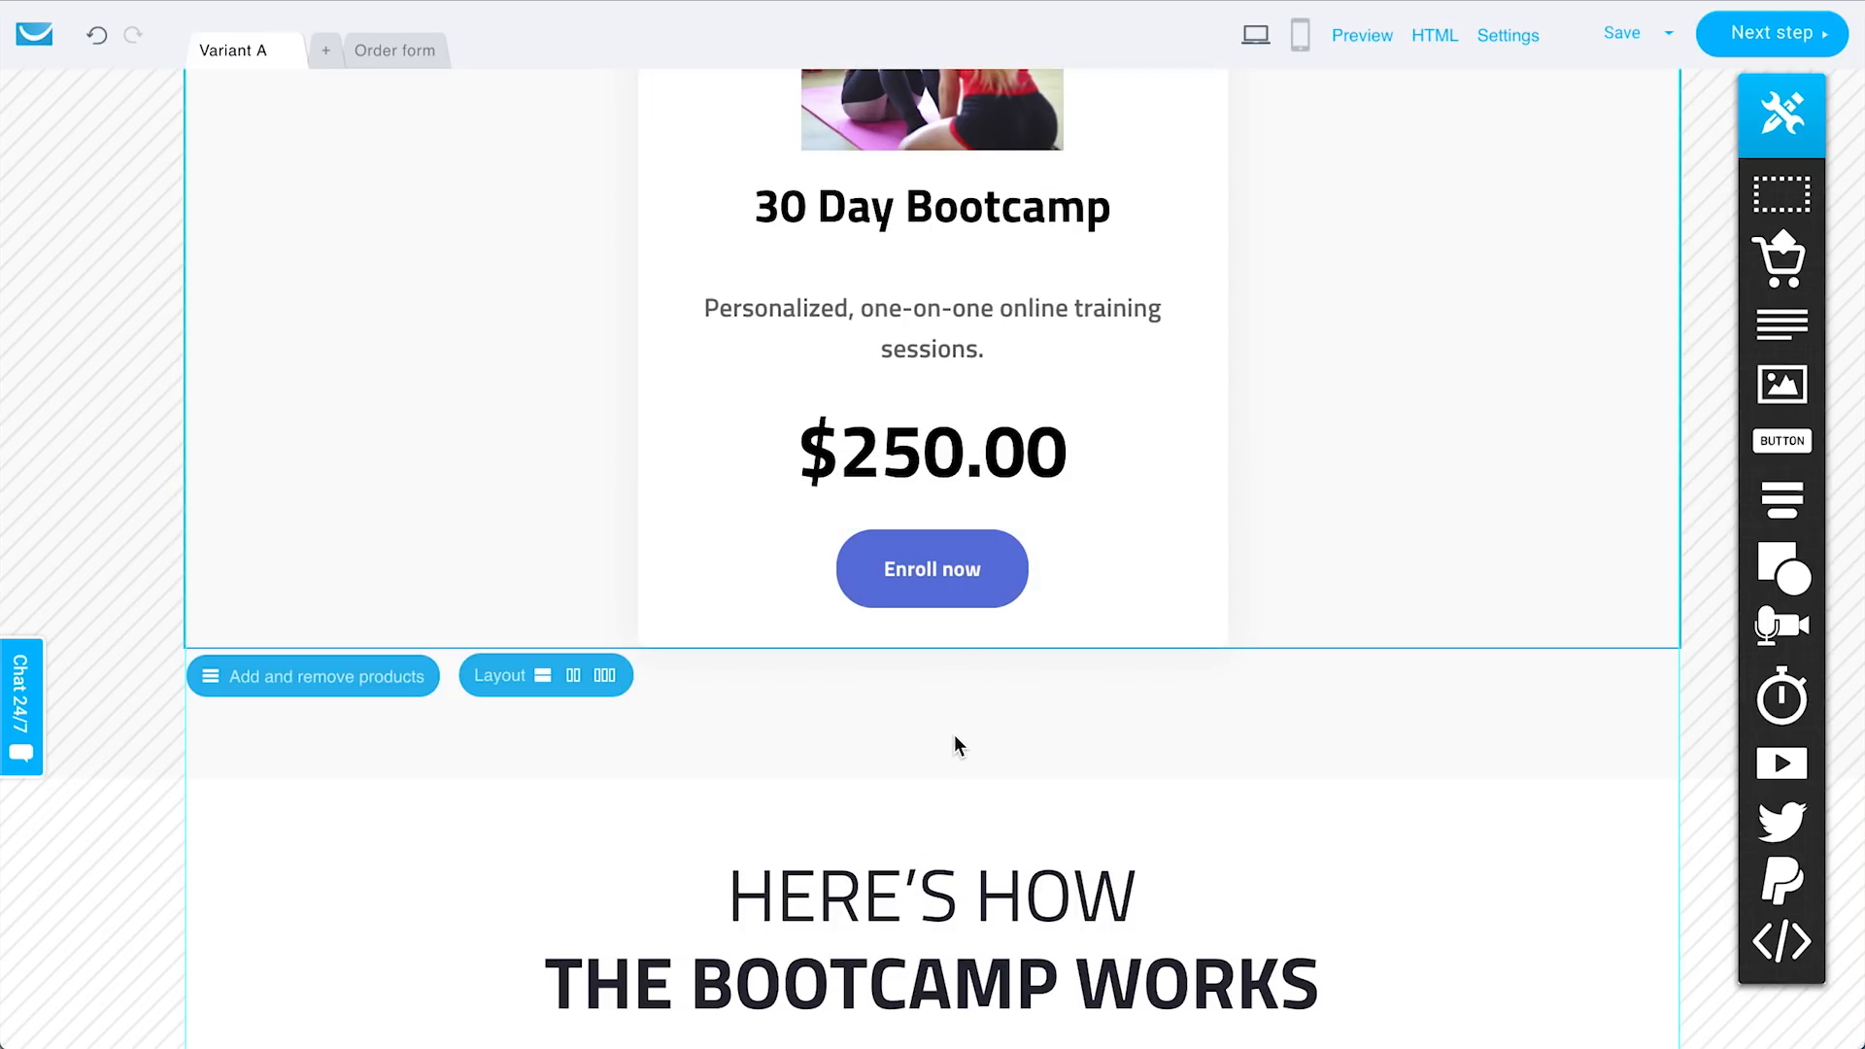
scroll(299, 649, "up", 5)
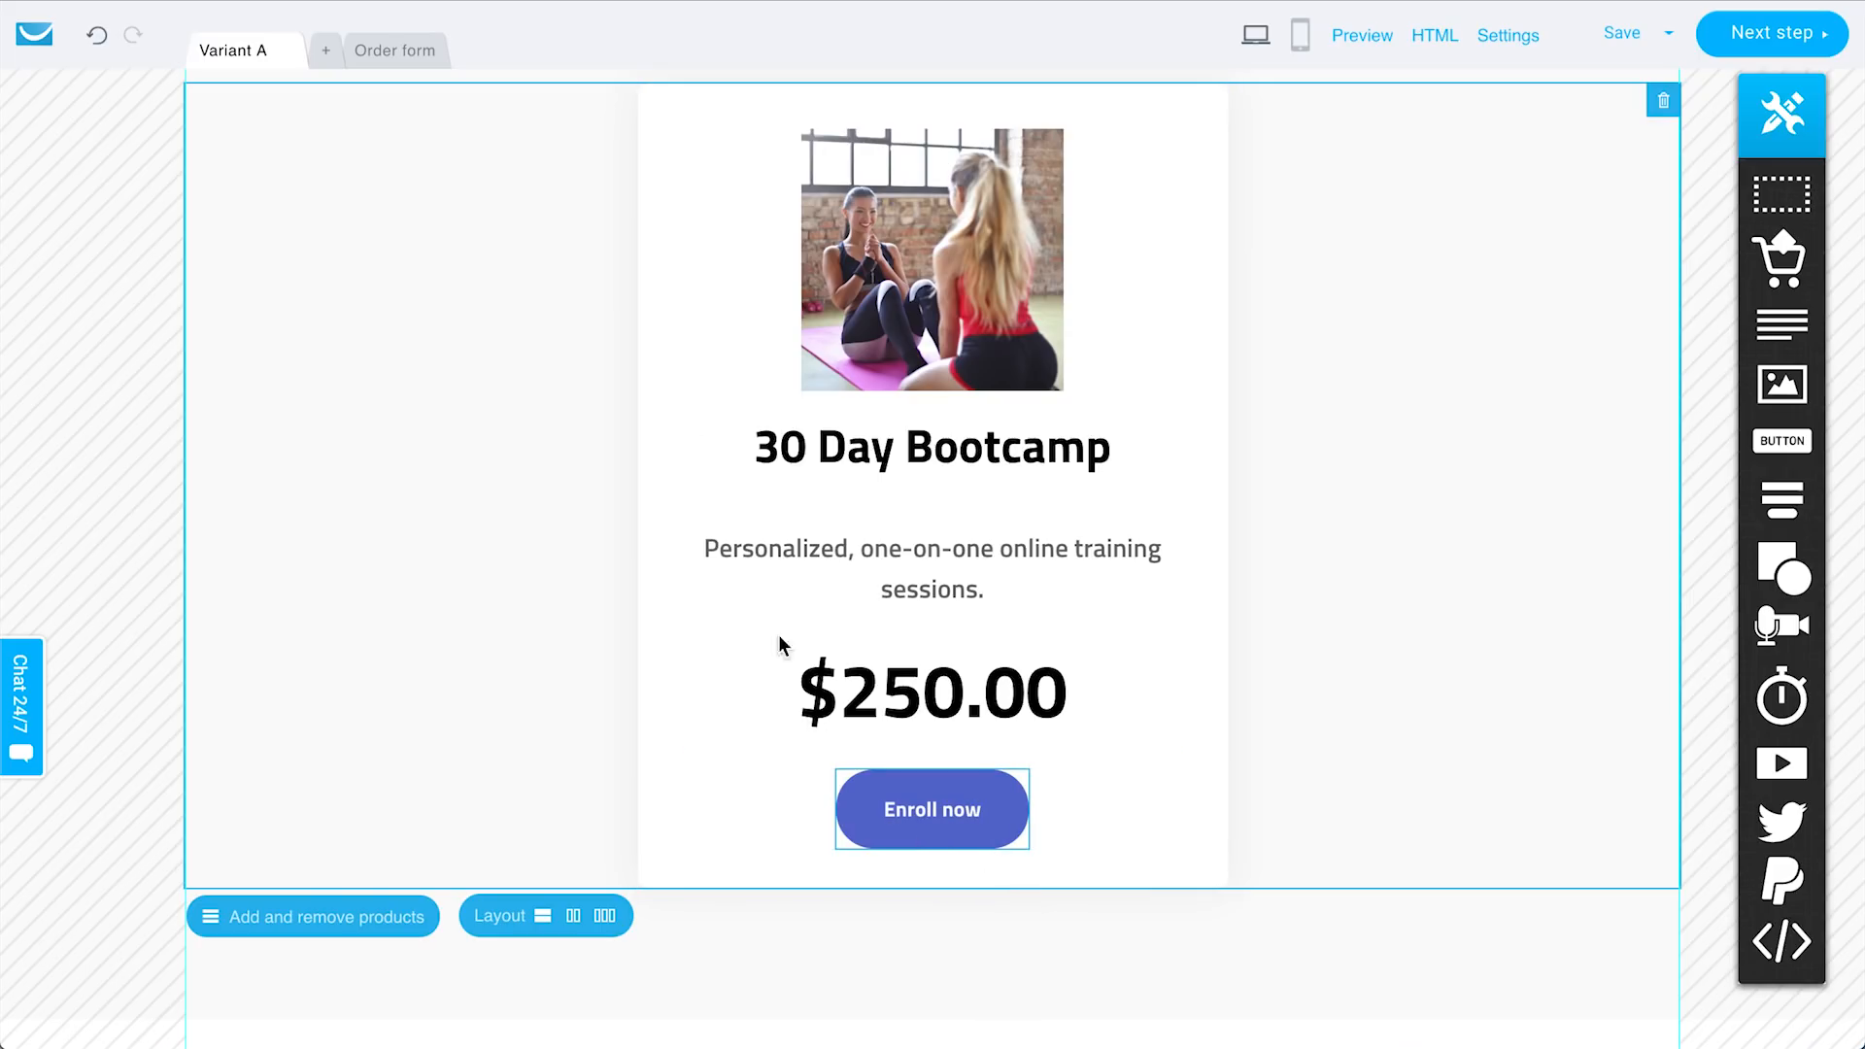
Open the order form and examine its contact details and billing address fields down to the product section.
left_click(396, 54)
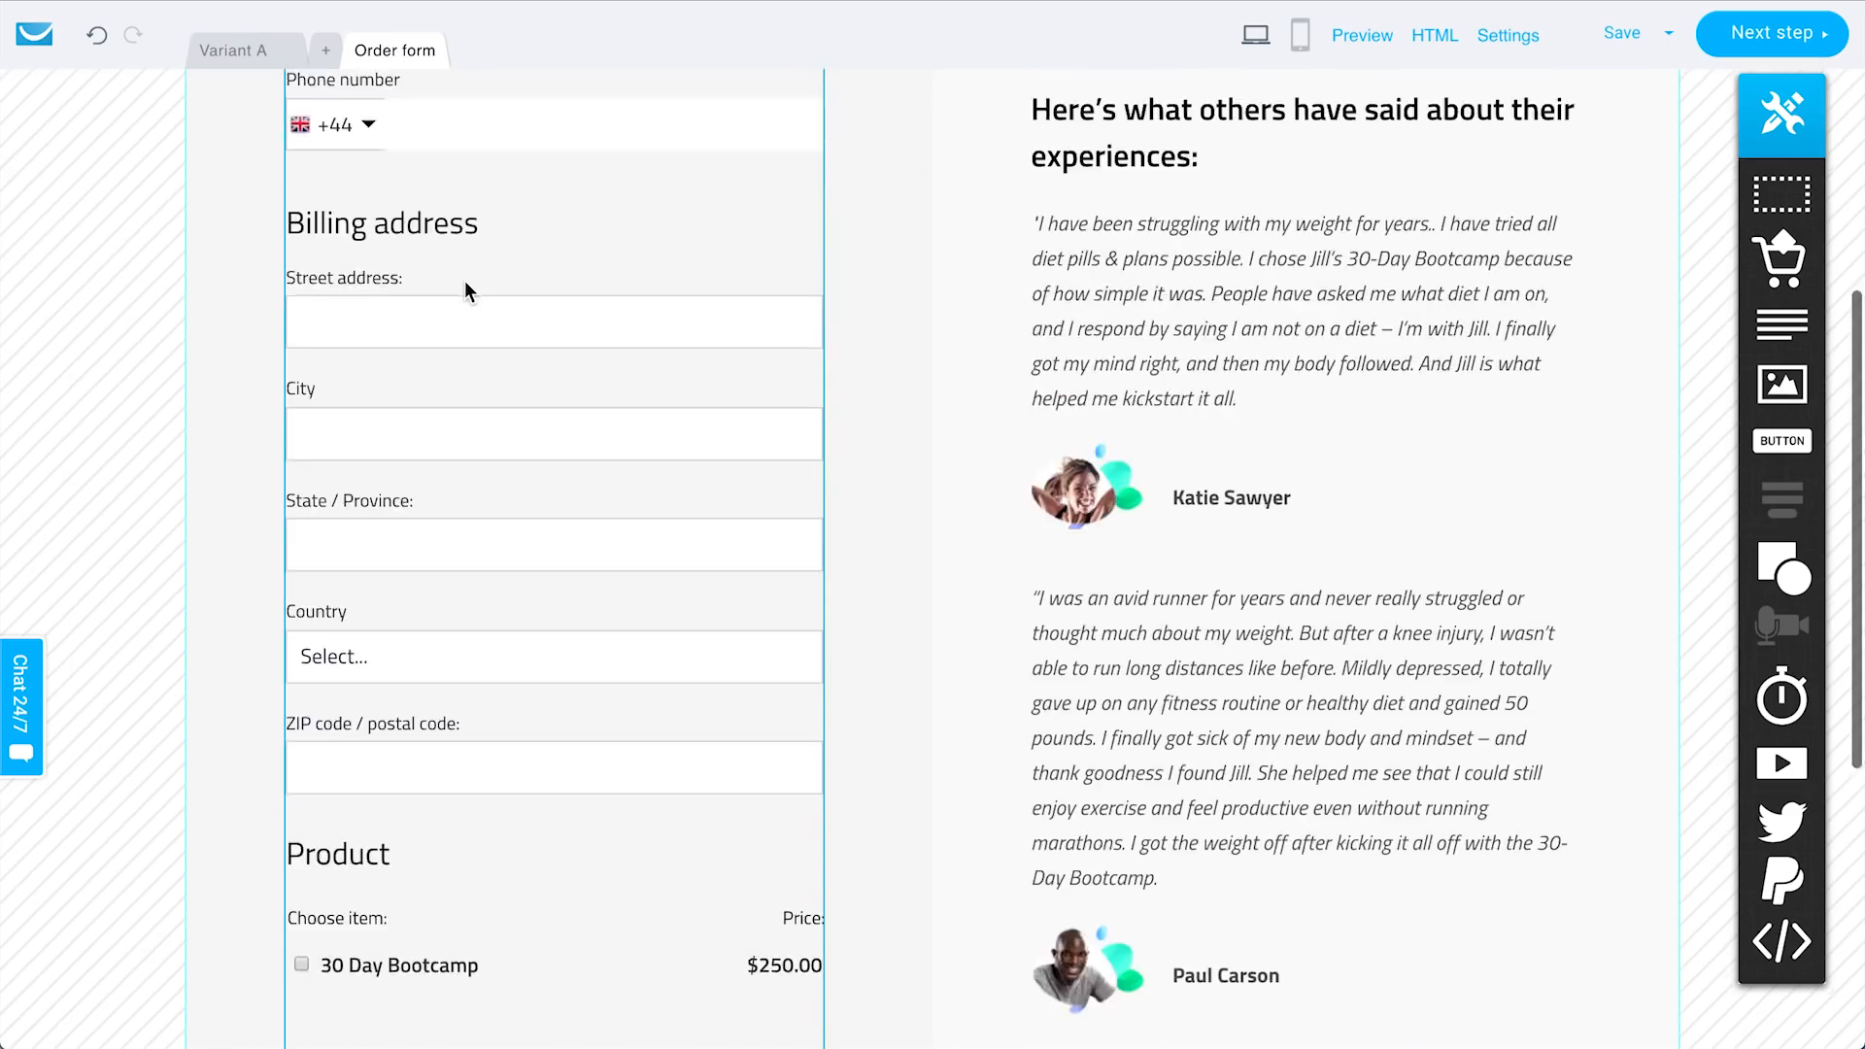
scroll(925, 719, "down", 2)
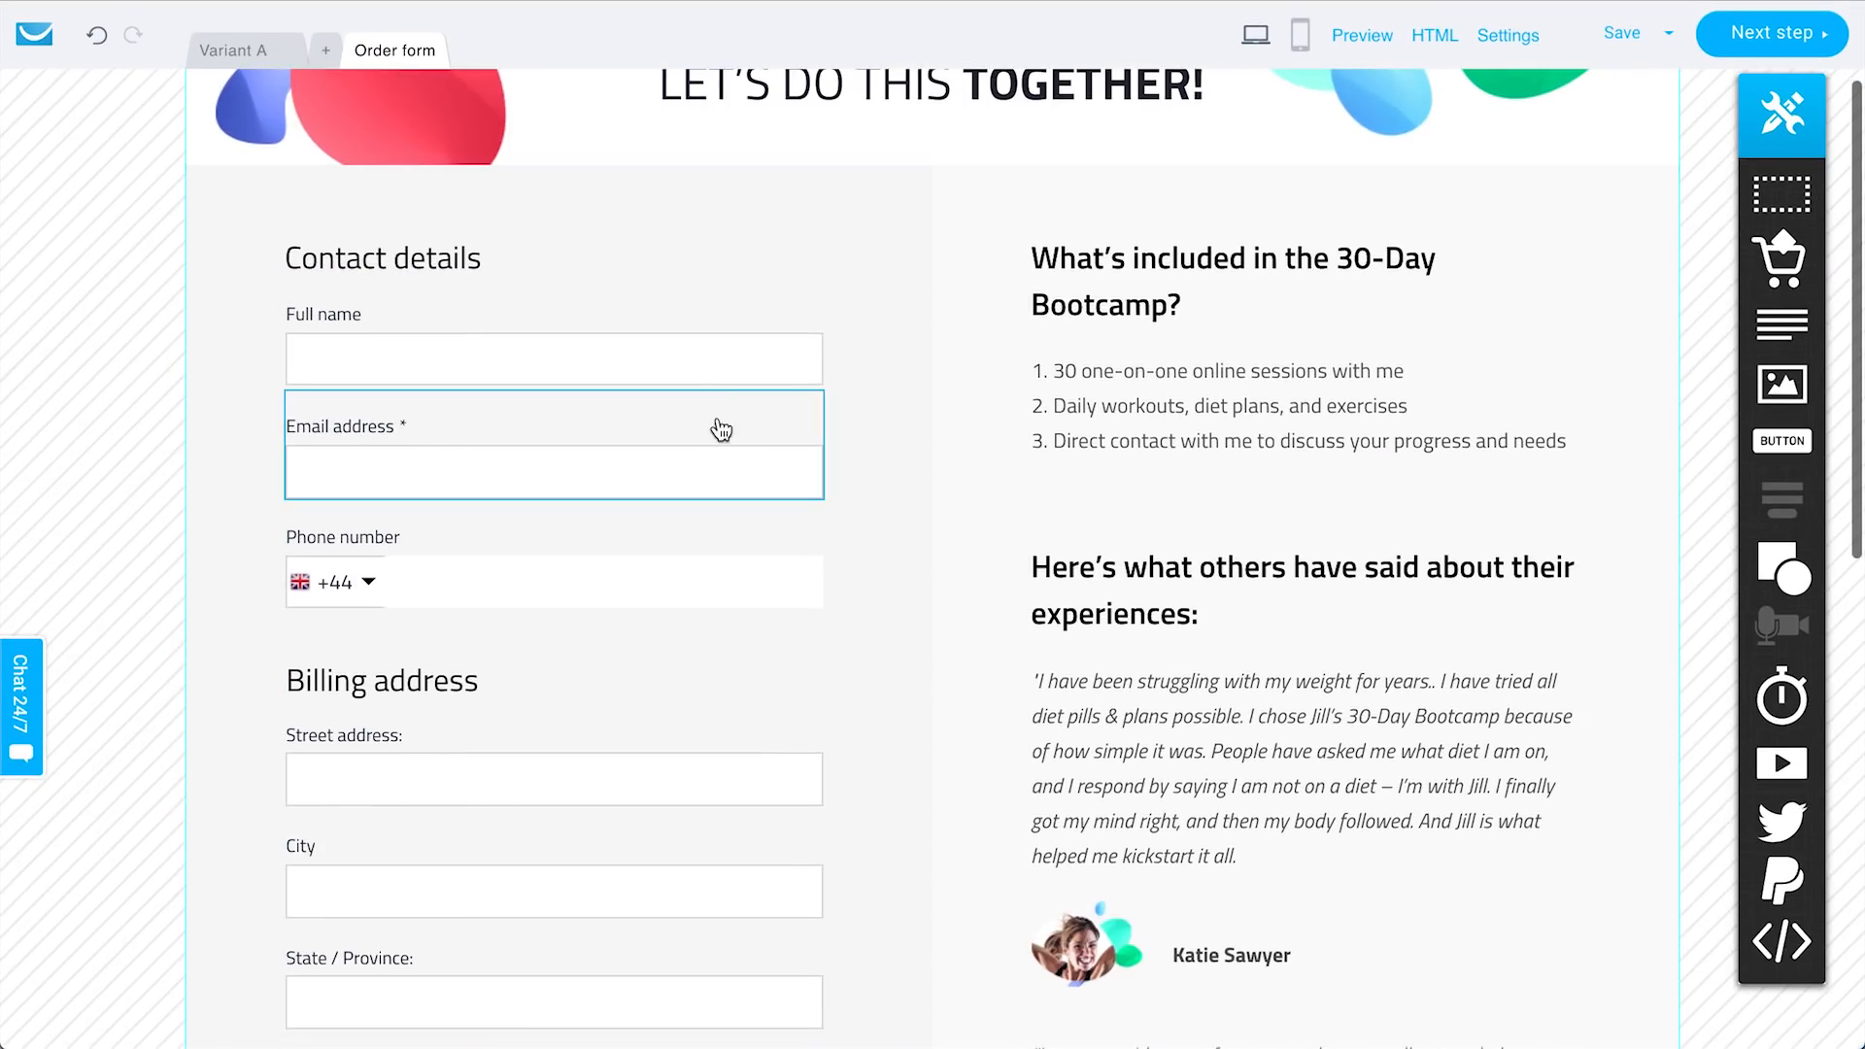
left_click(660, 251)
left_click(705, 247)
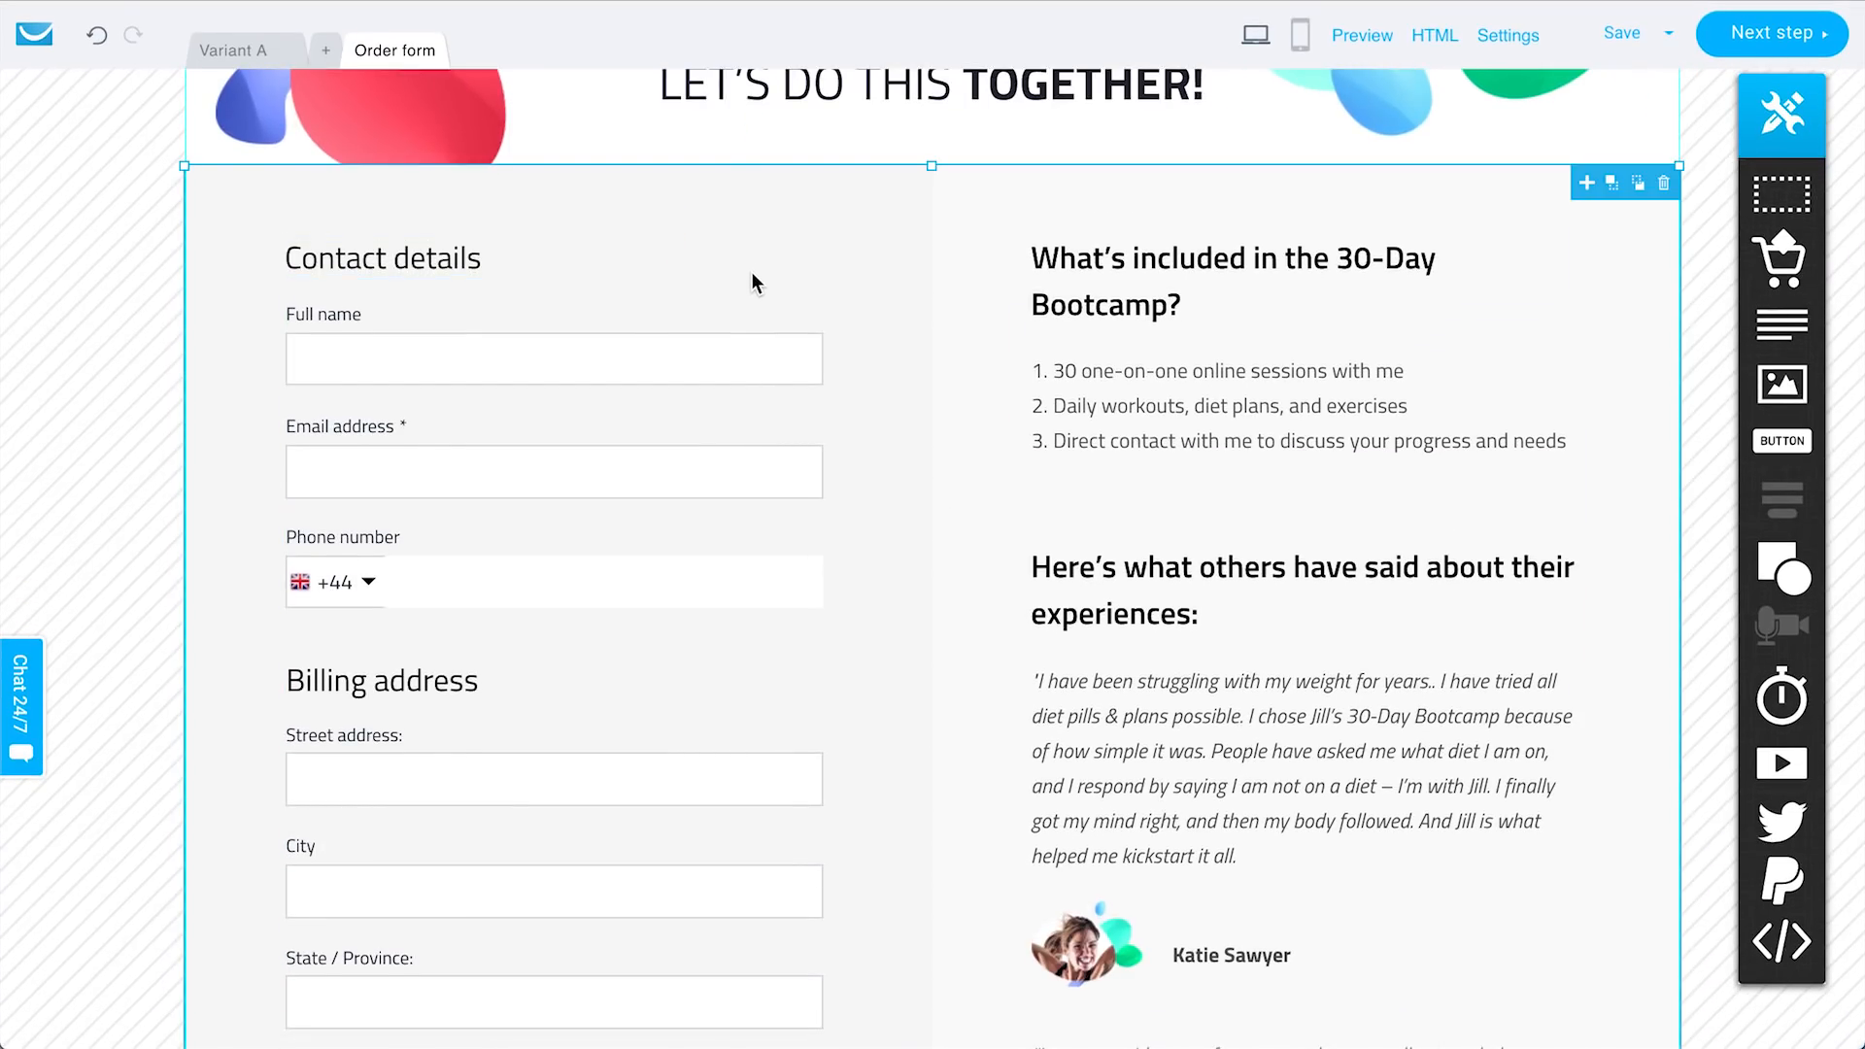
left_click(708, 674)
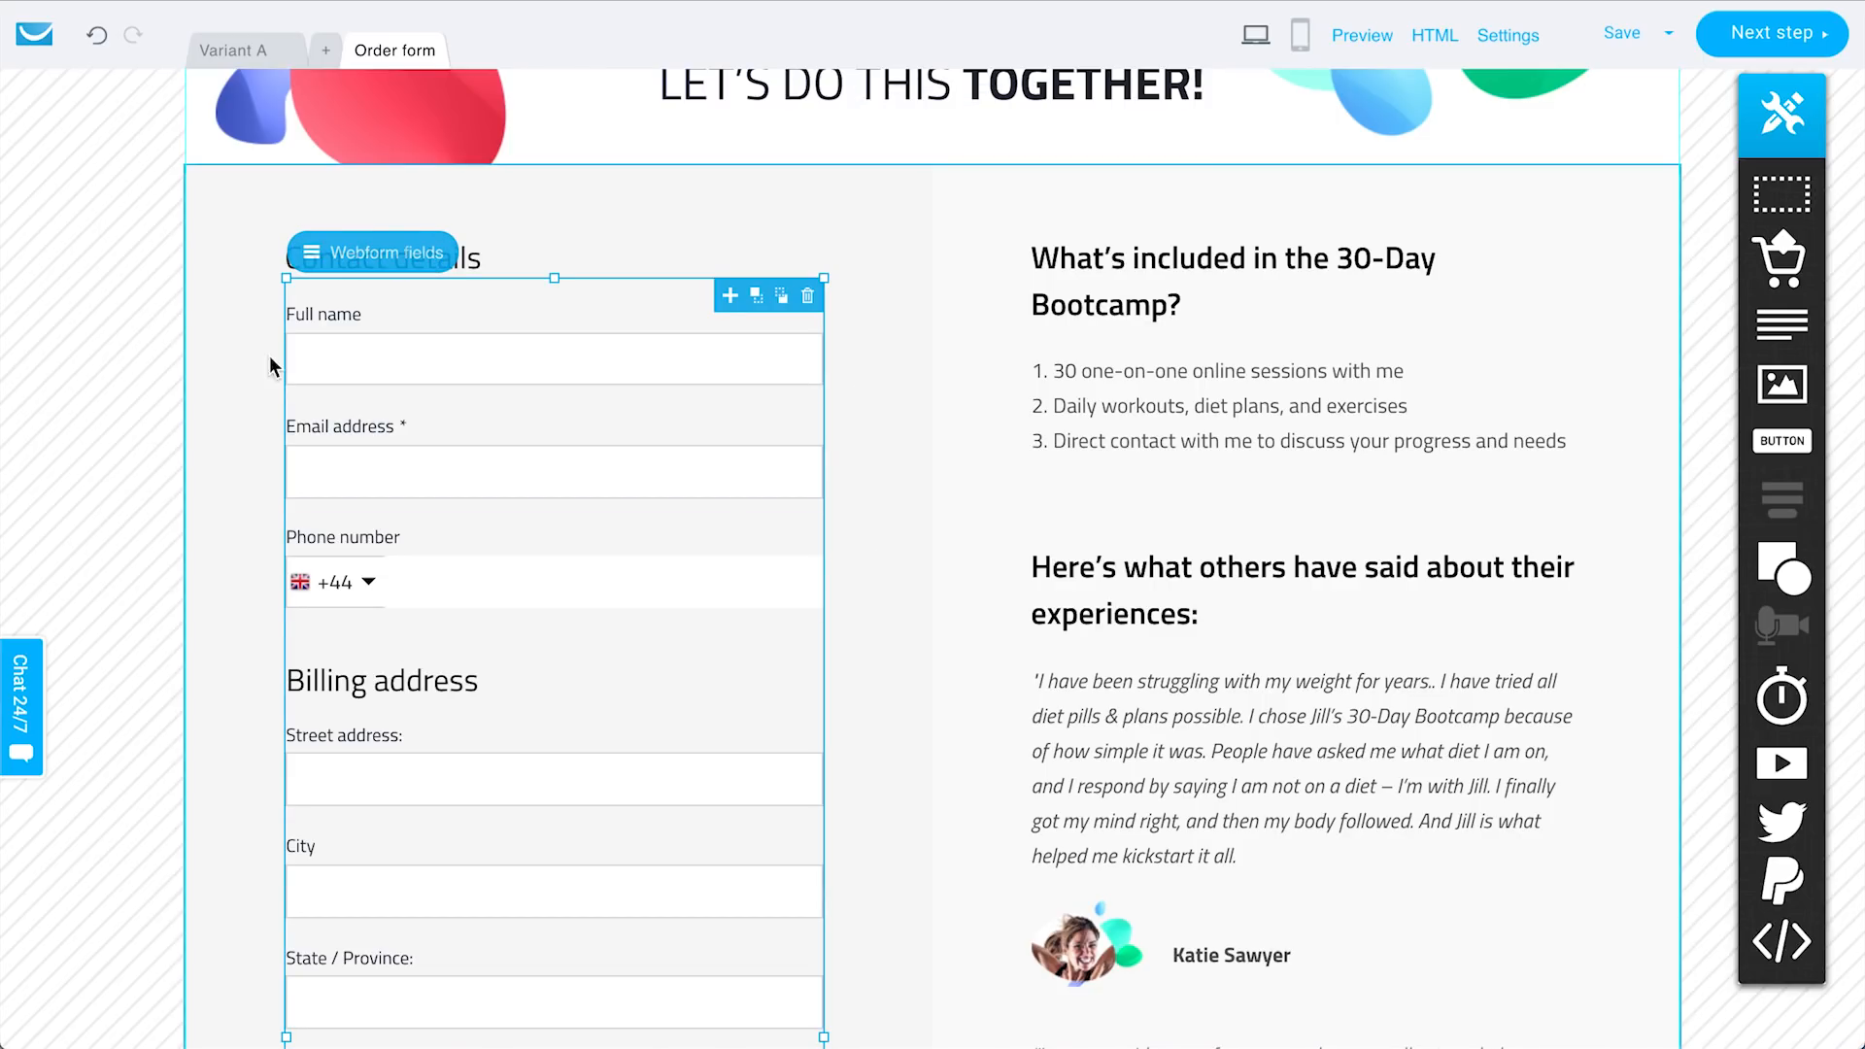
scroll(489, 562, "down", 5)
scroll(490, 569, "down", 6)
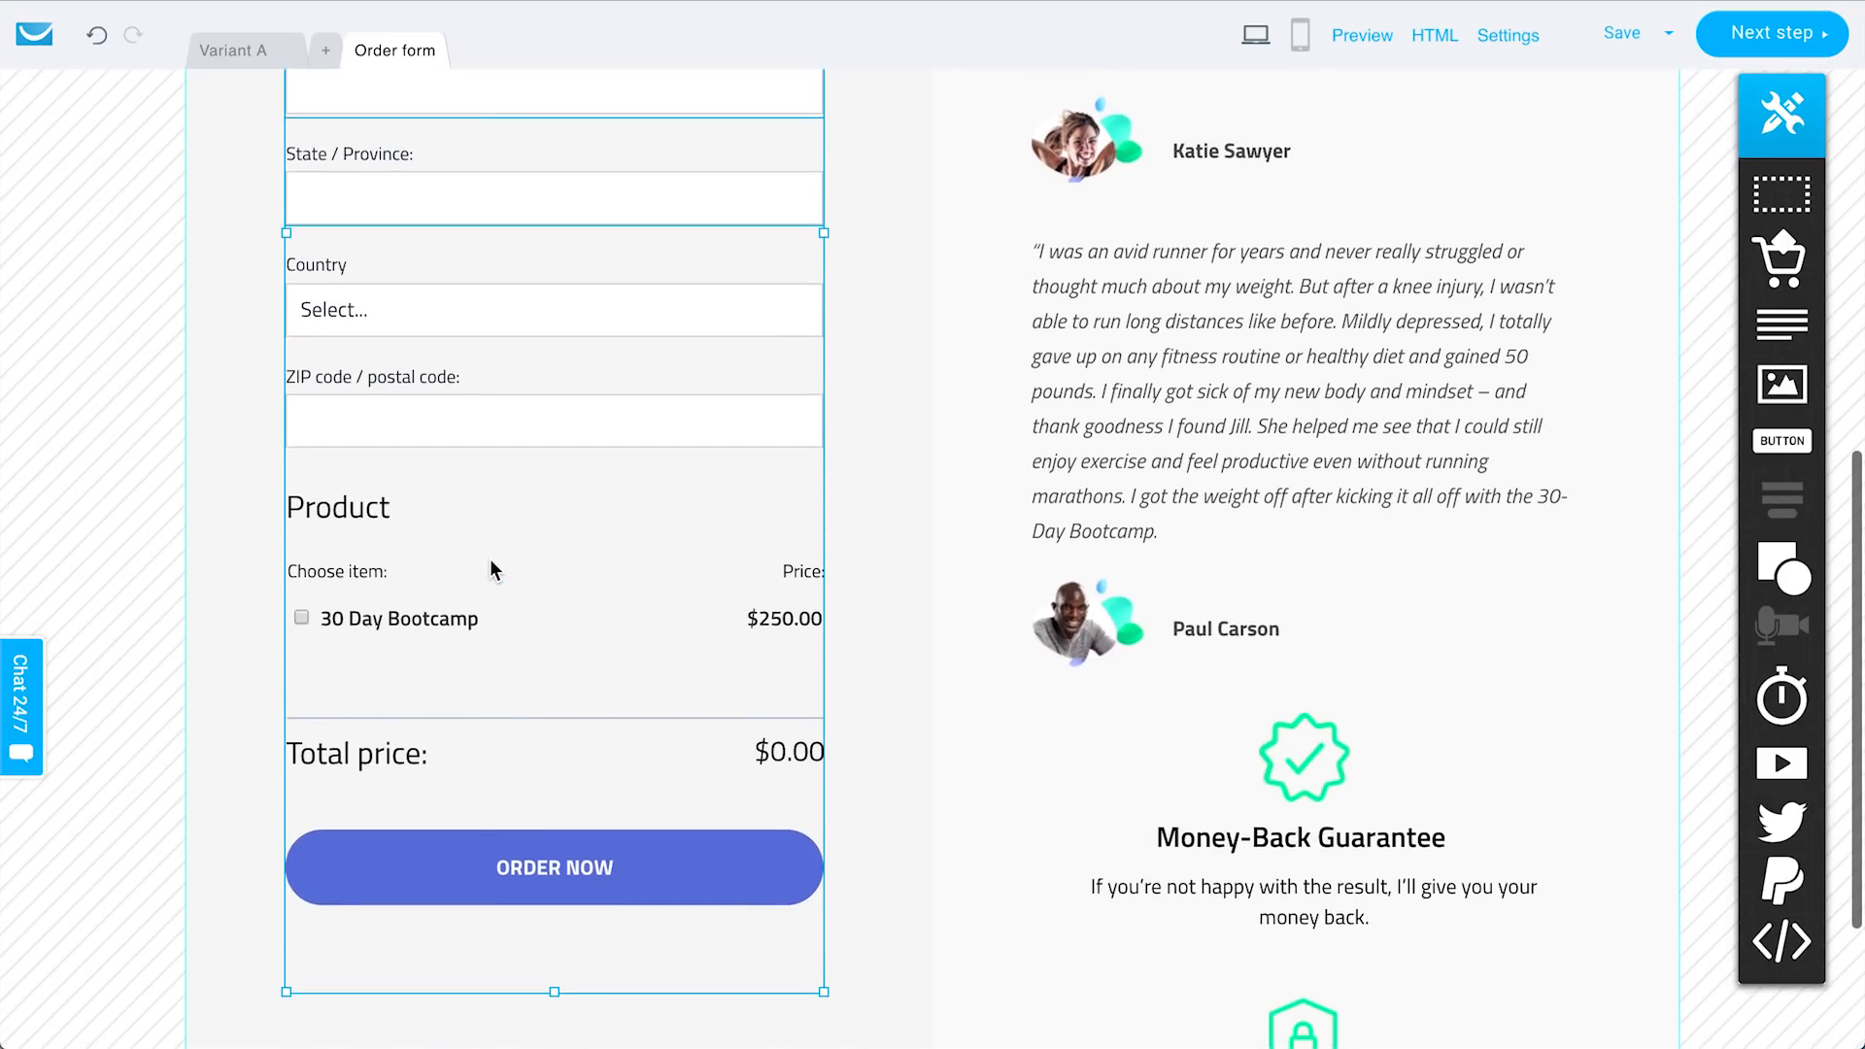
scroll(489, 569, "up", 6)
scroll(489, 560, "up", 6)
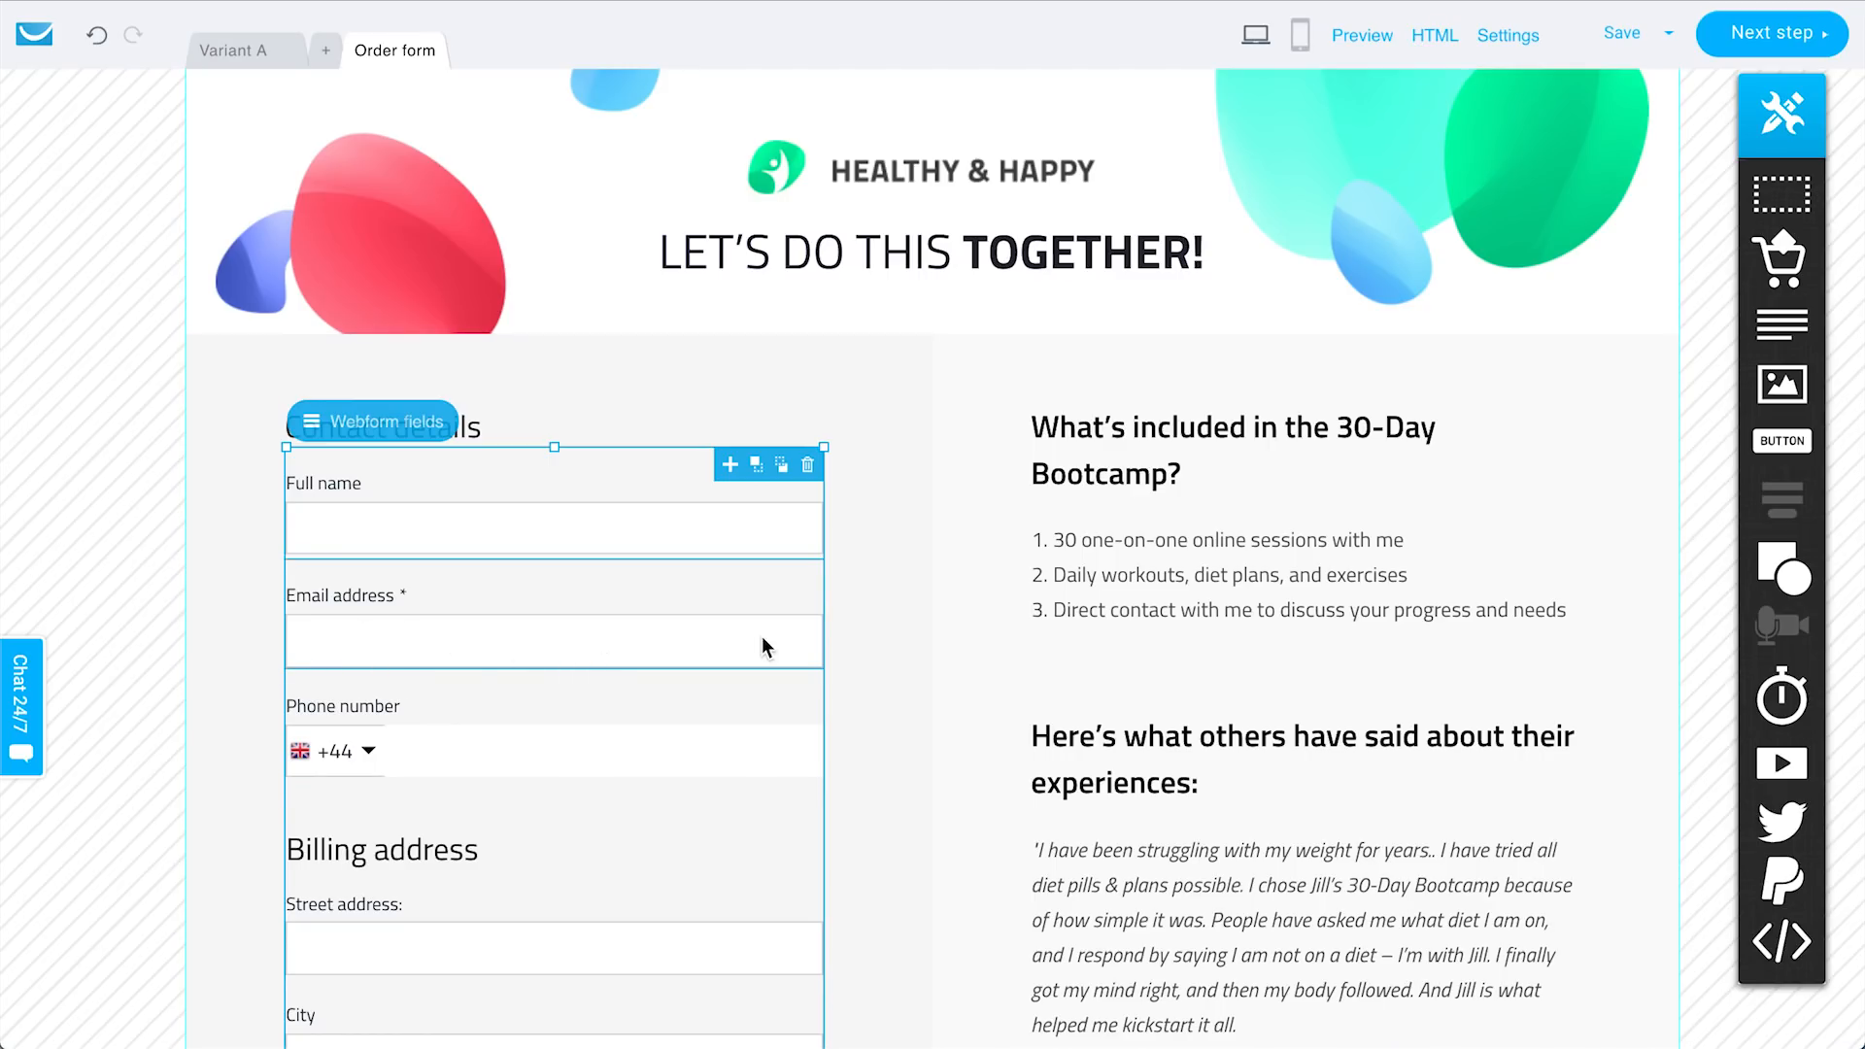
Review the order form's customer fields again, along with the 30 Day Bootcamp product choice, total price and Order now button.
scroll(583, 574, "down", 10)
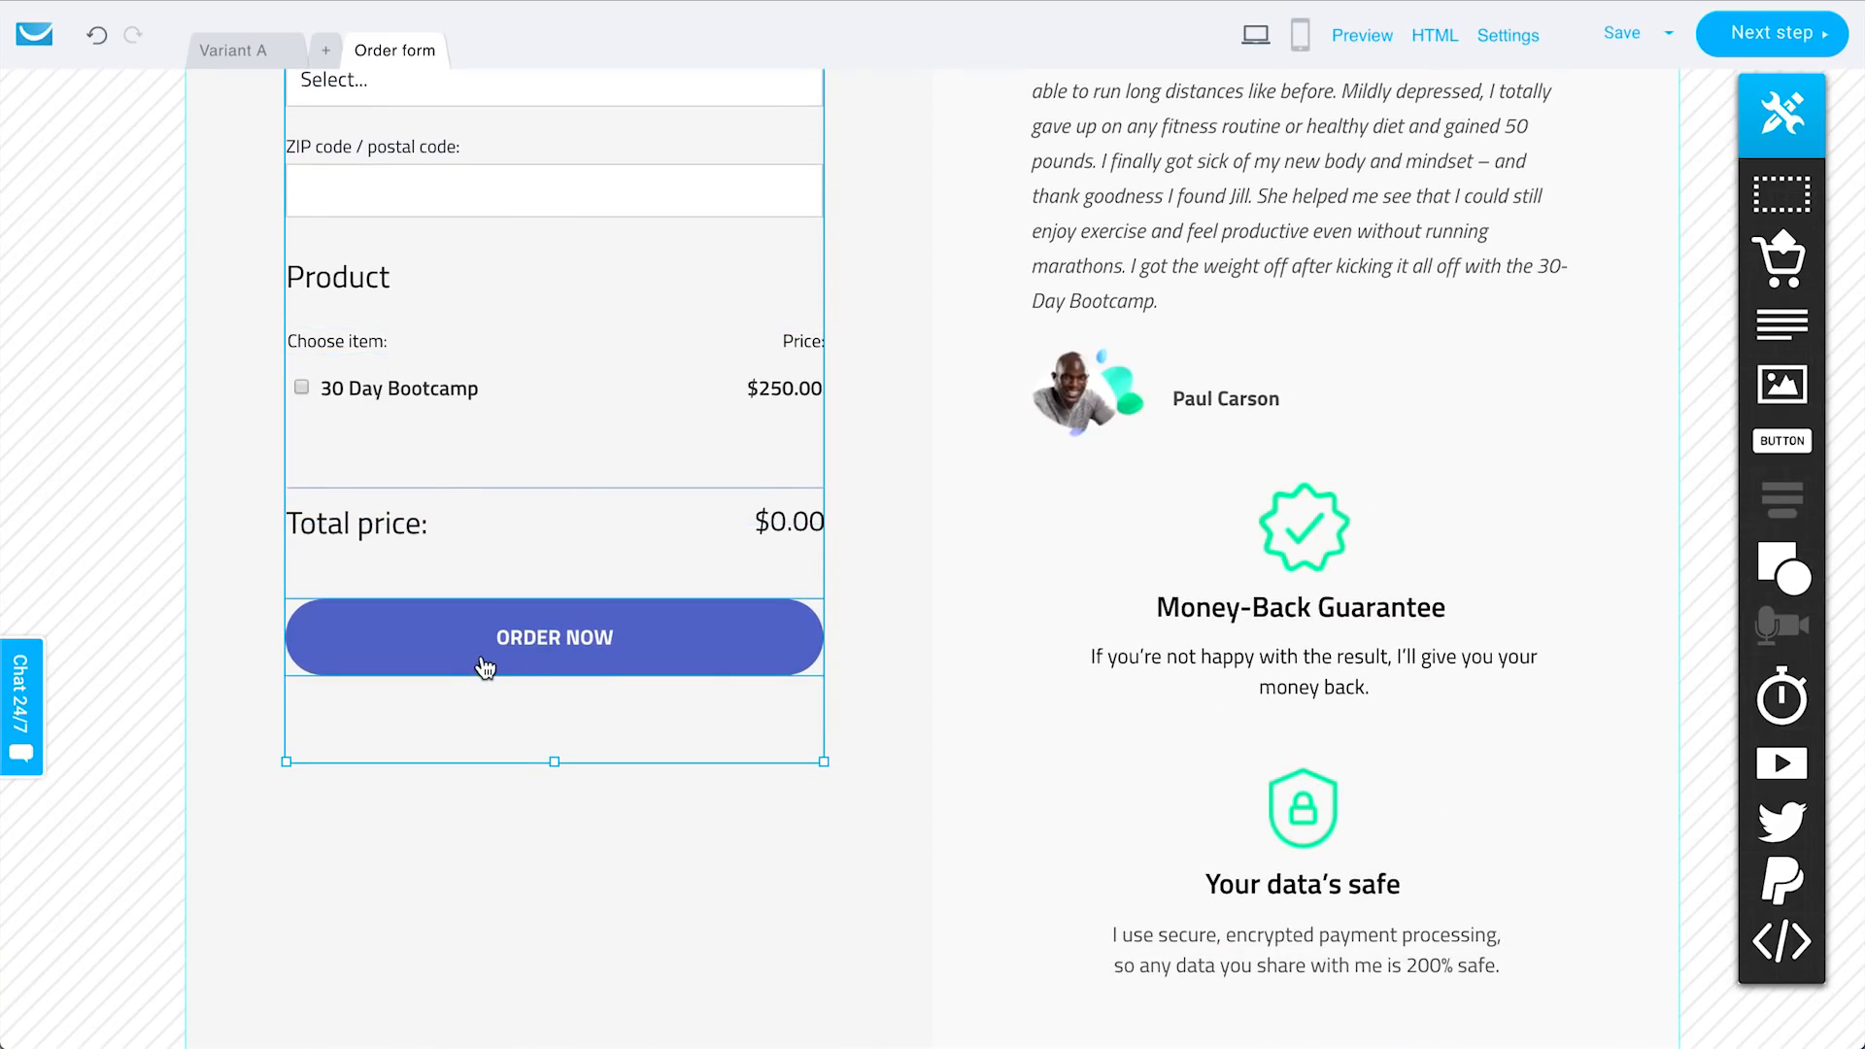
scroll(491, 663, "up", 5)
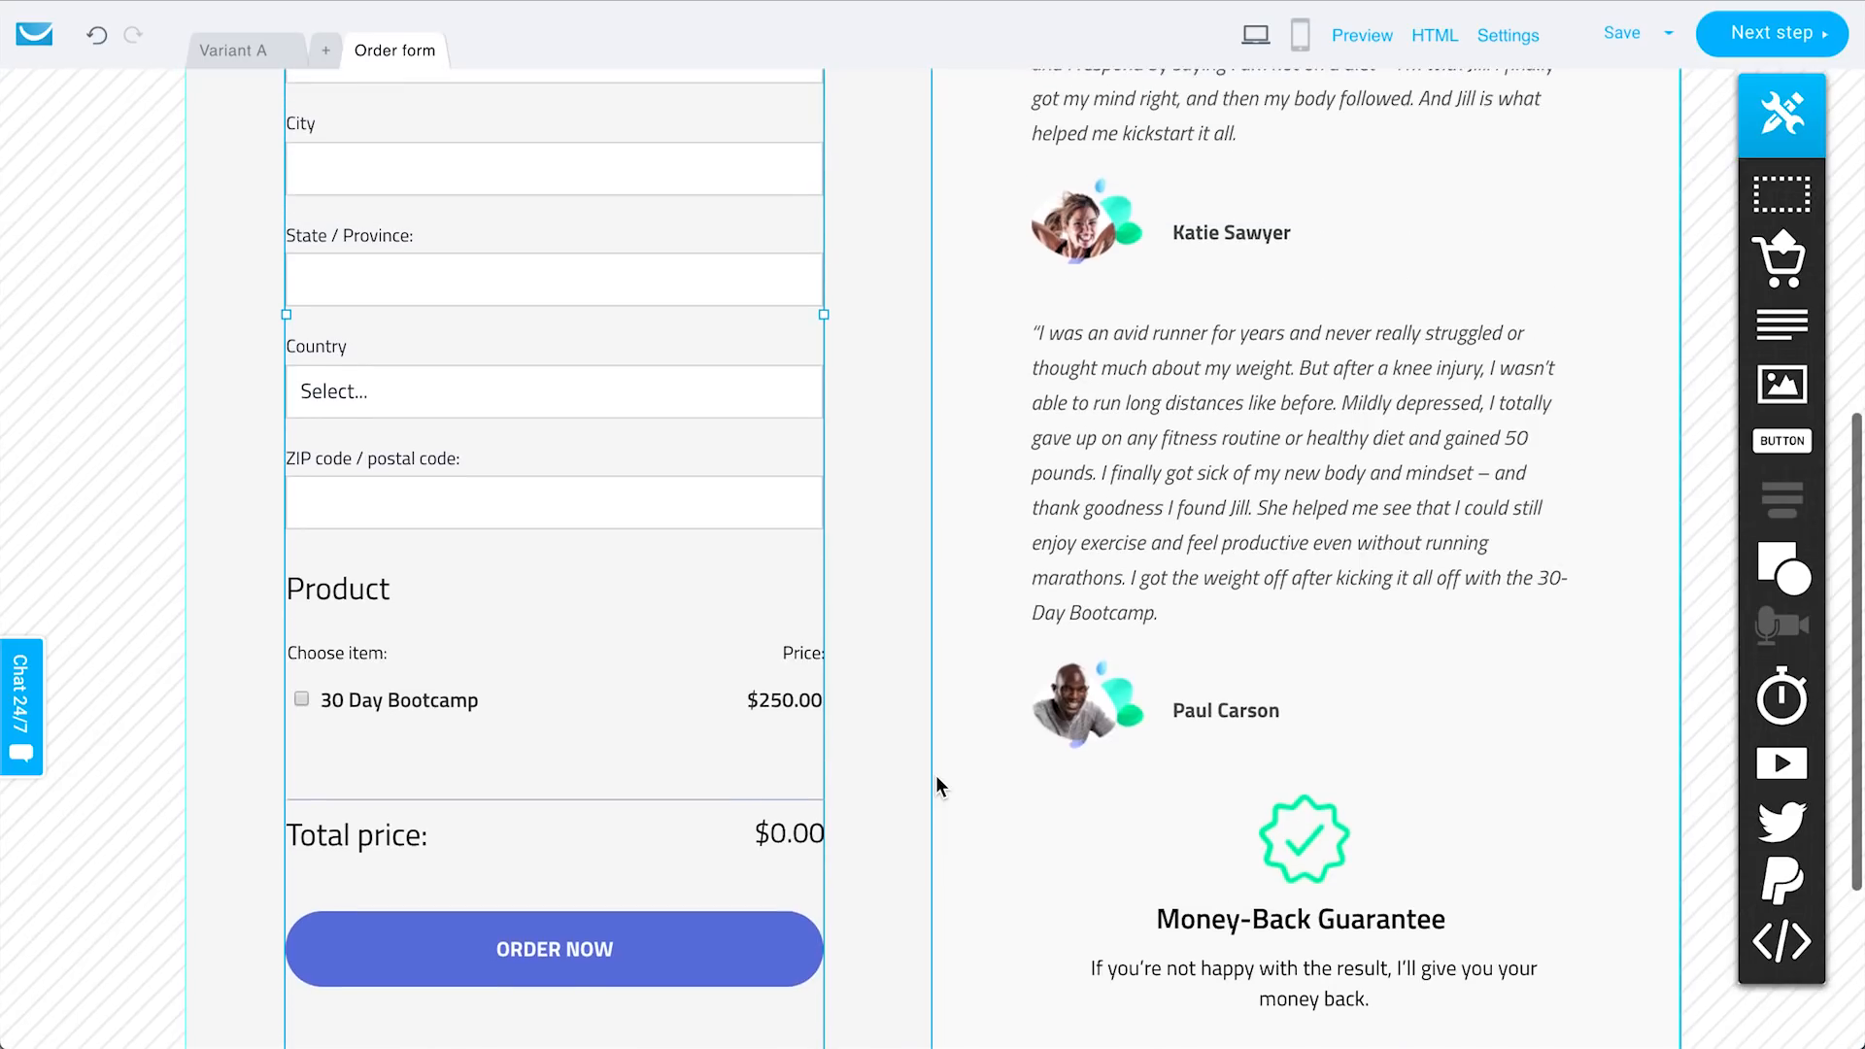
scroll(935, 775, "up", 3)
scroll(935, 775, "down", 2)
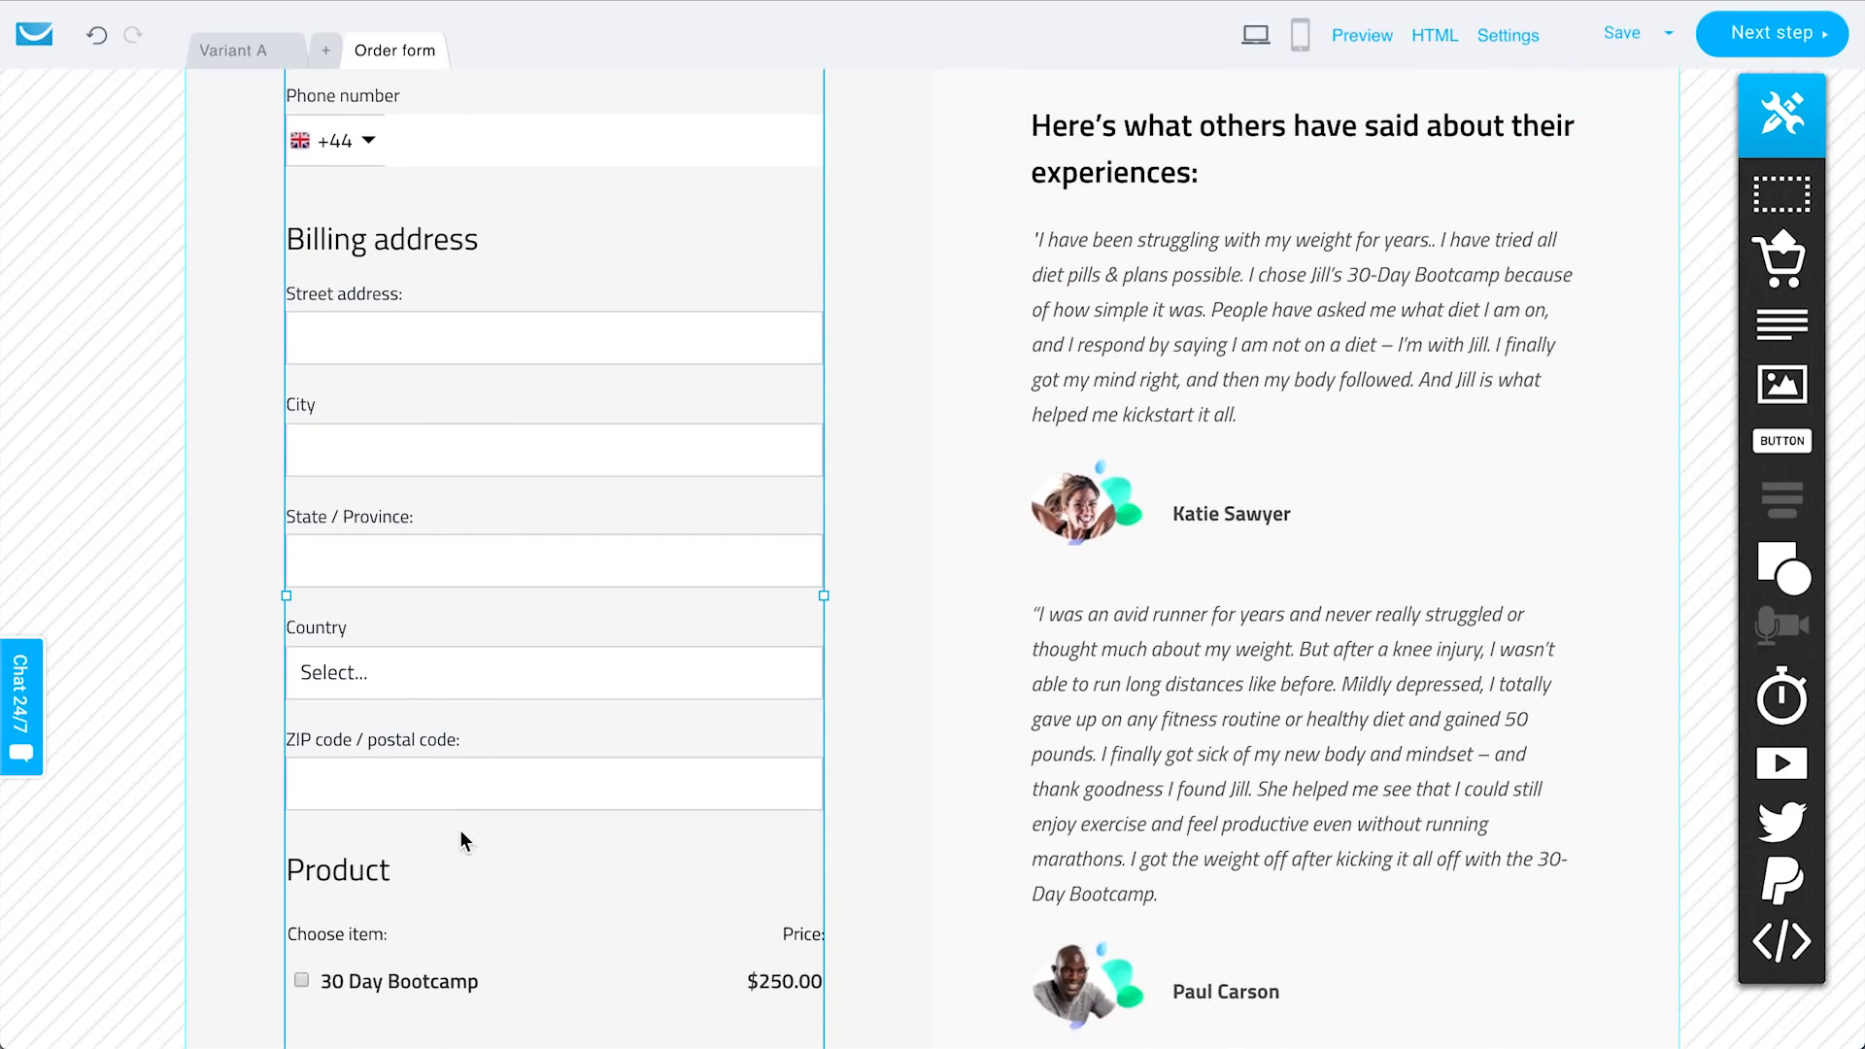
scroll(759, 603, "up", 5)
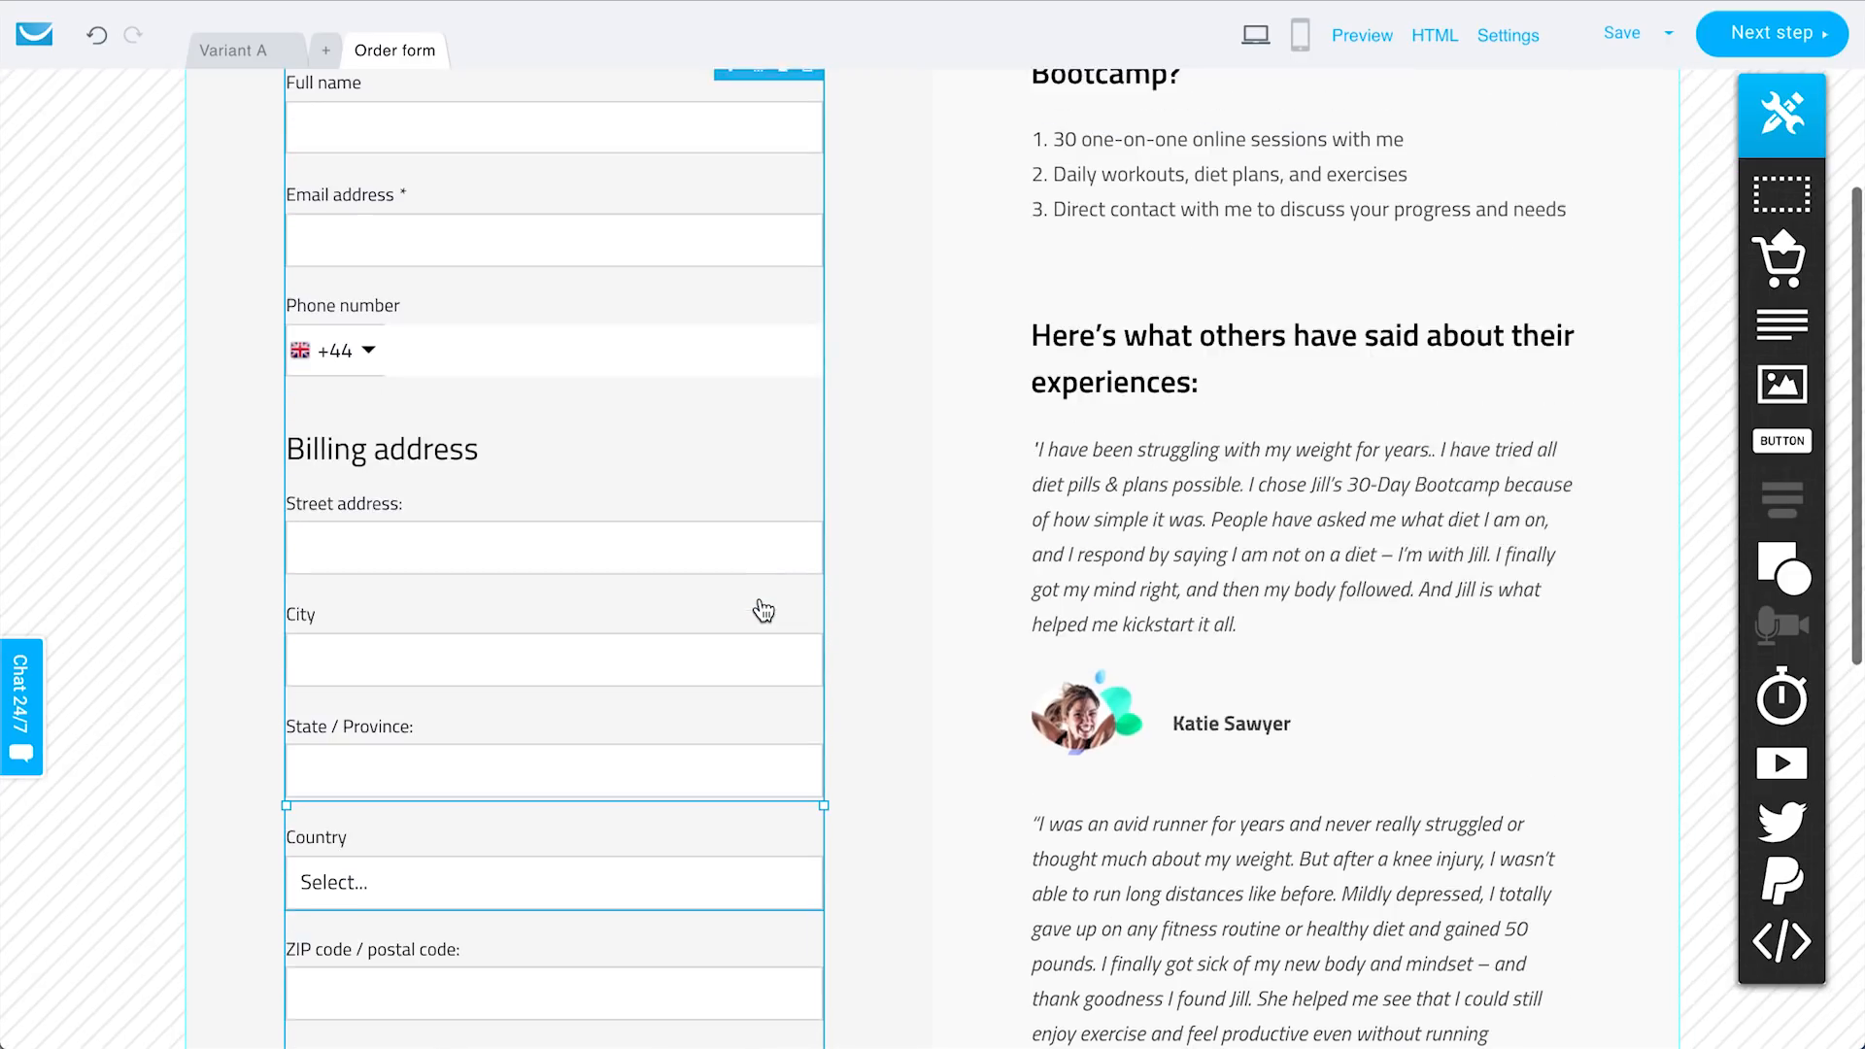
scroll(759, 597, "up", 1)
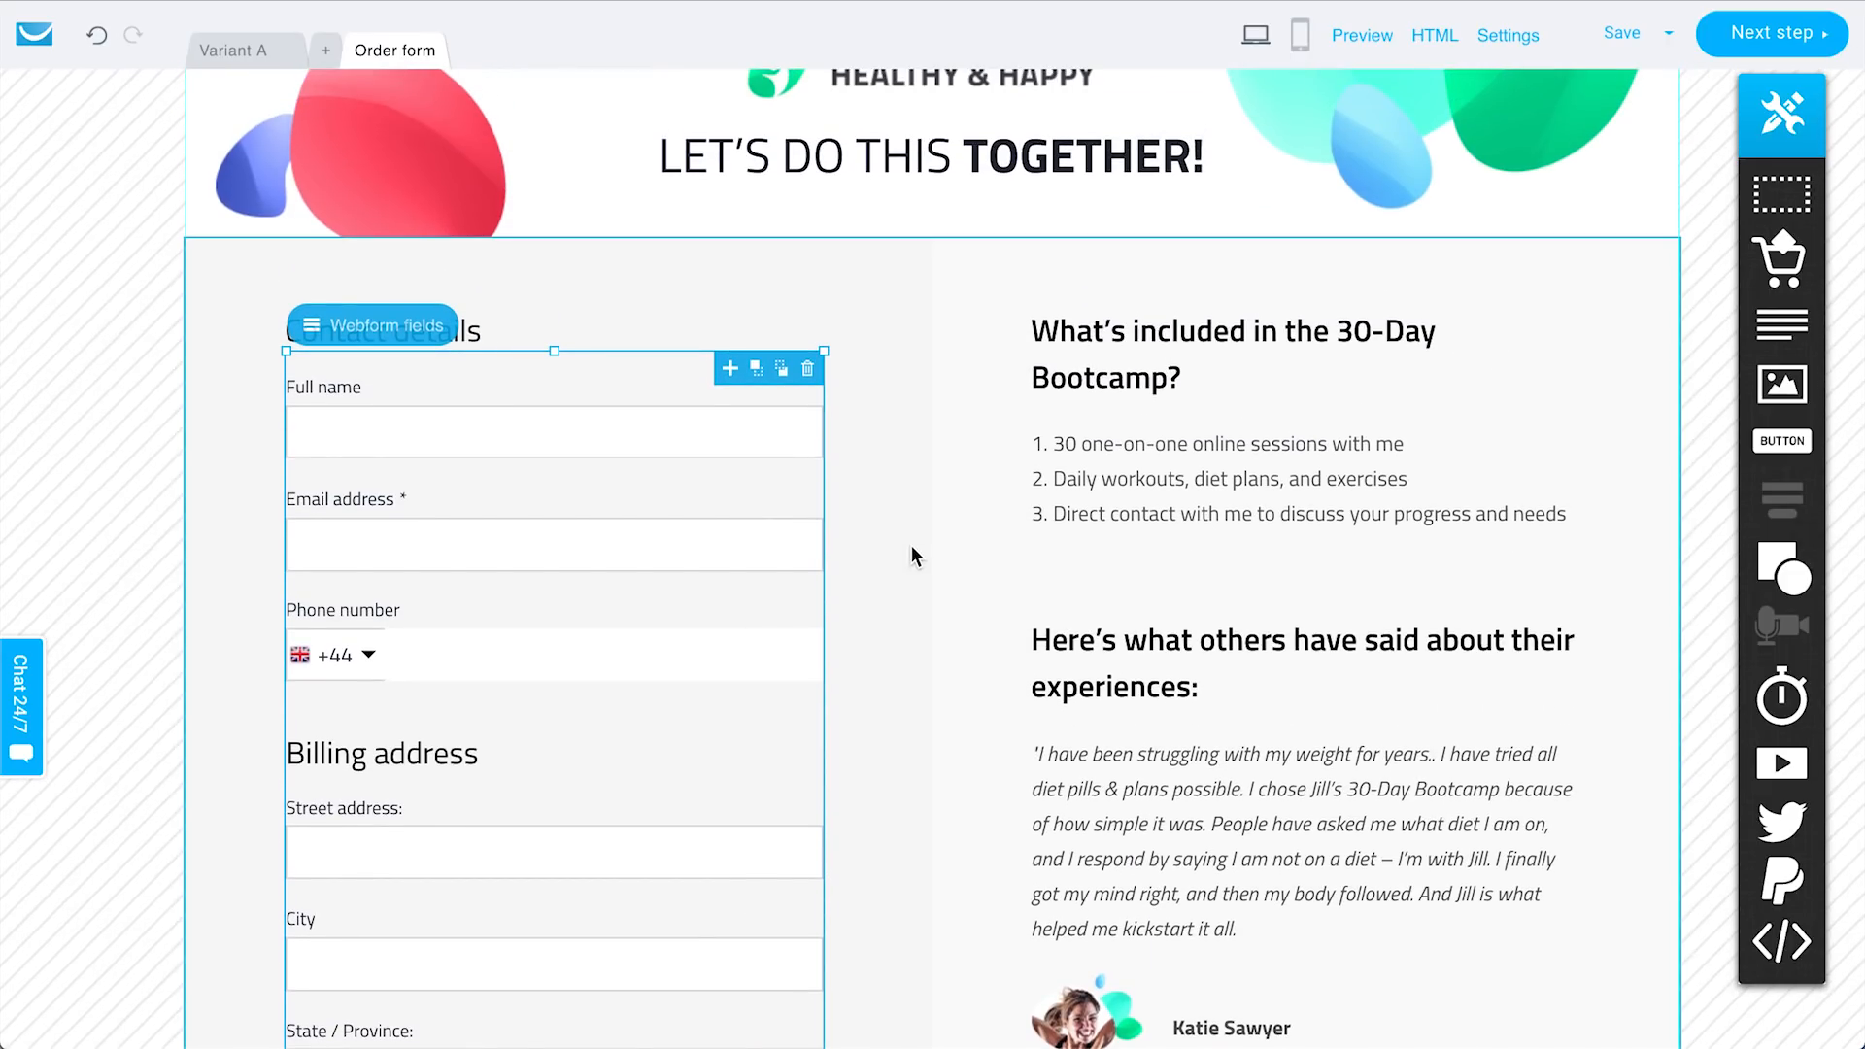
scroll(911, 549, "down", 5)
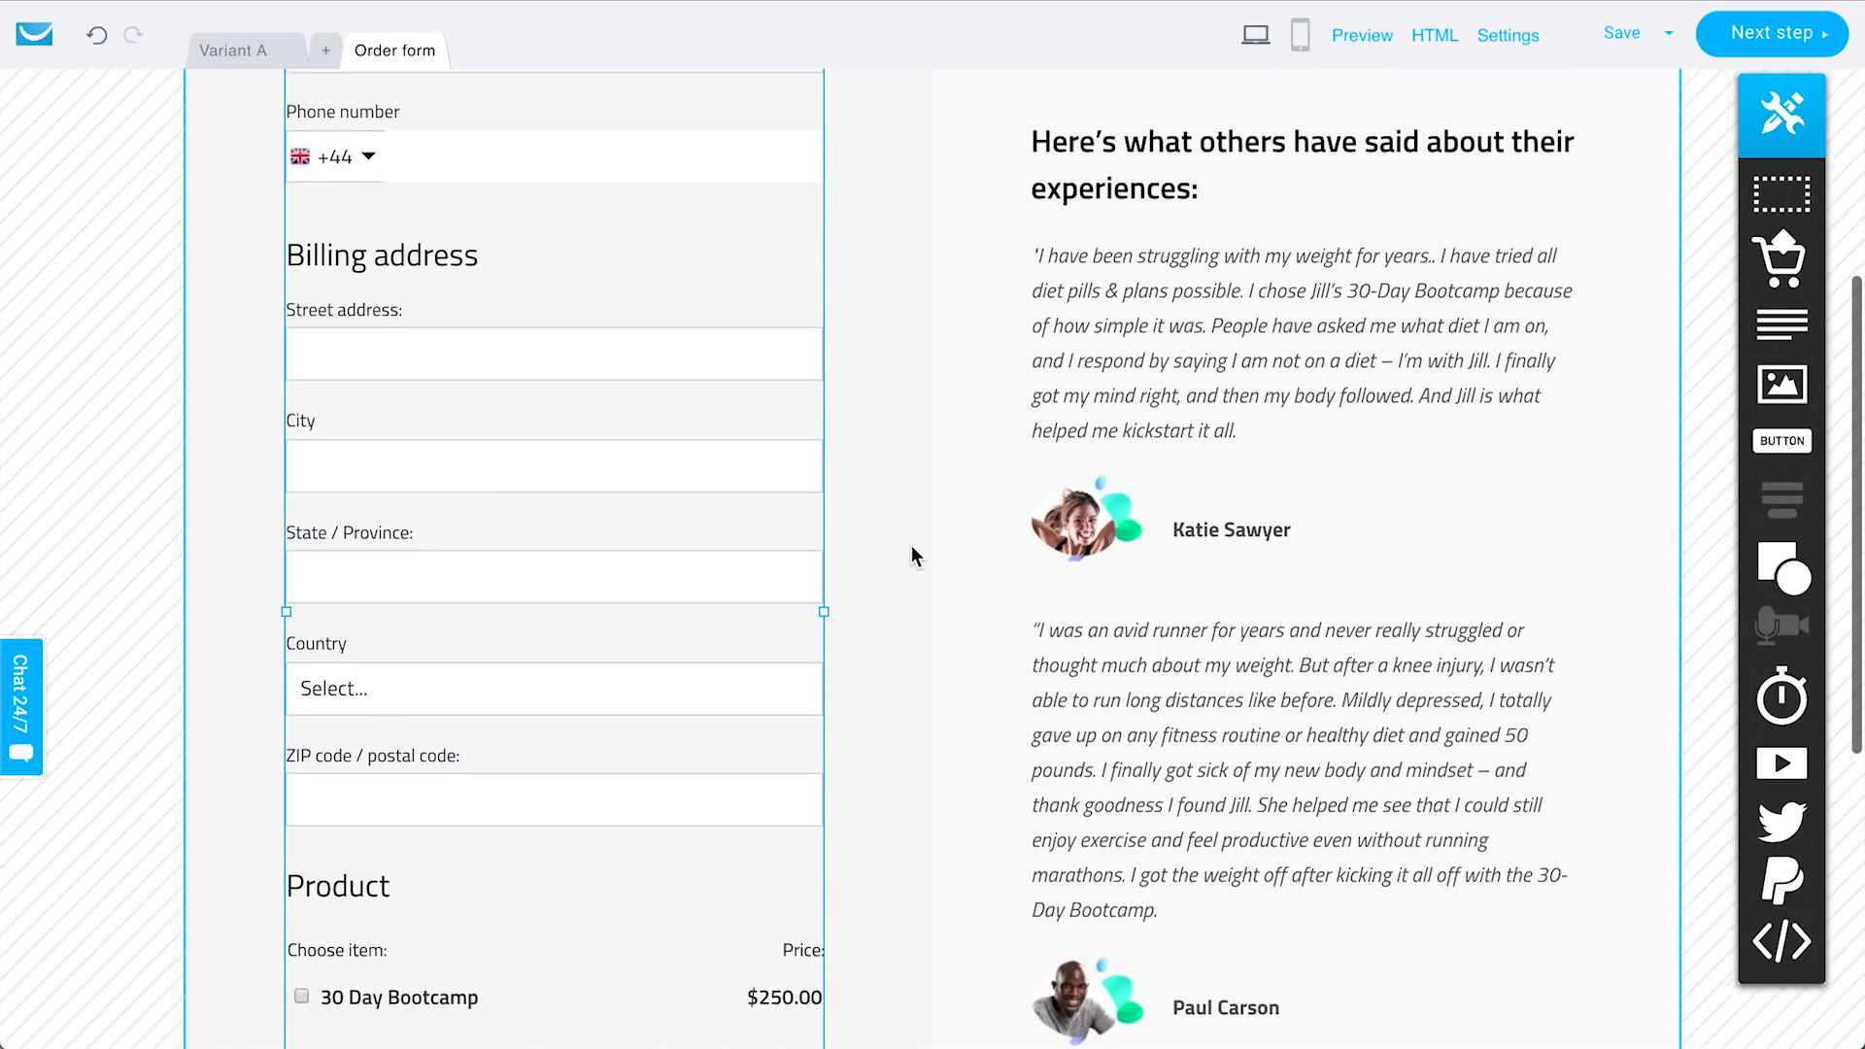
scroll(794, 554, "up", 2)
scroll(782, 398, "down", 8)
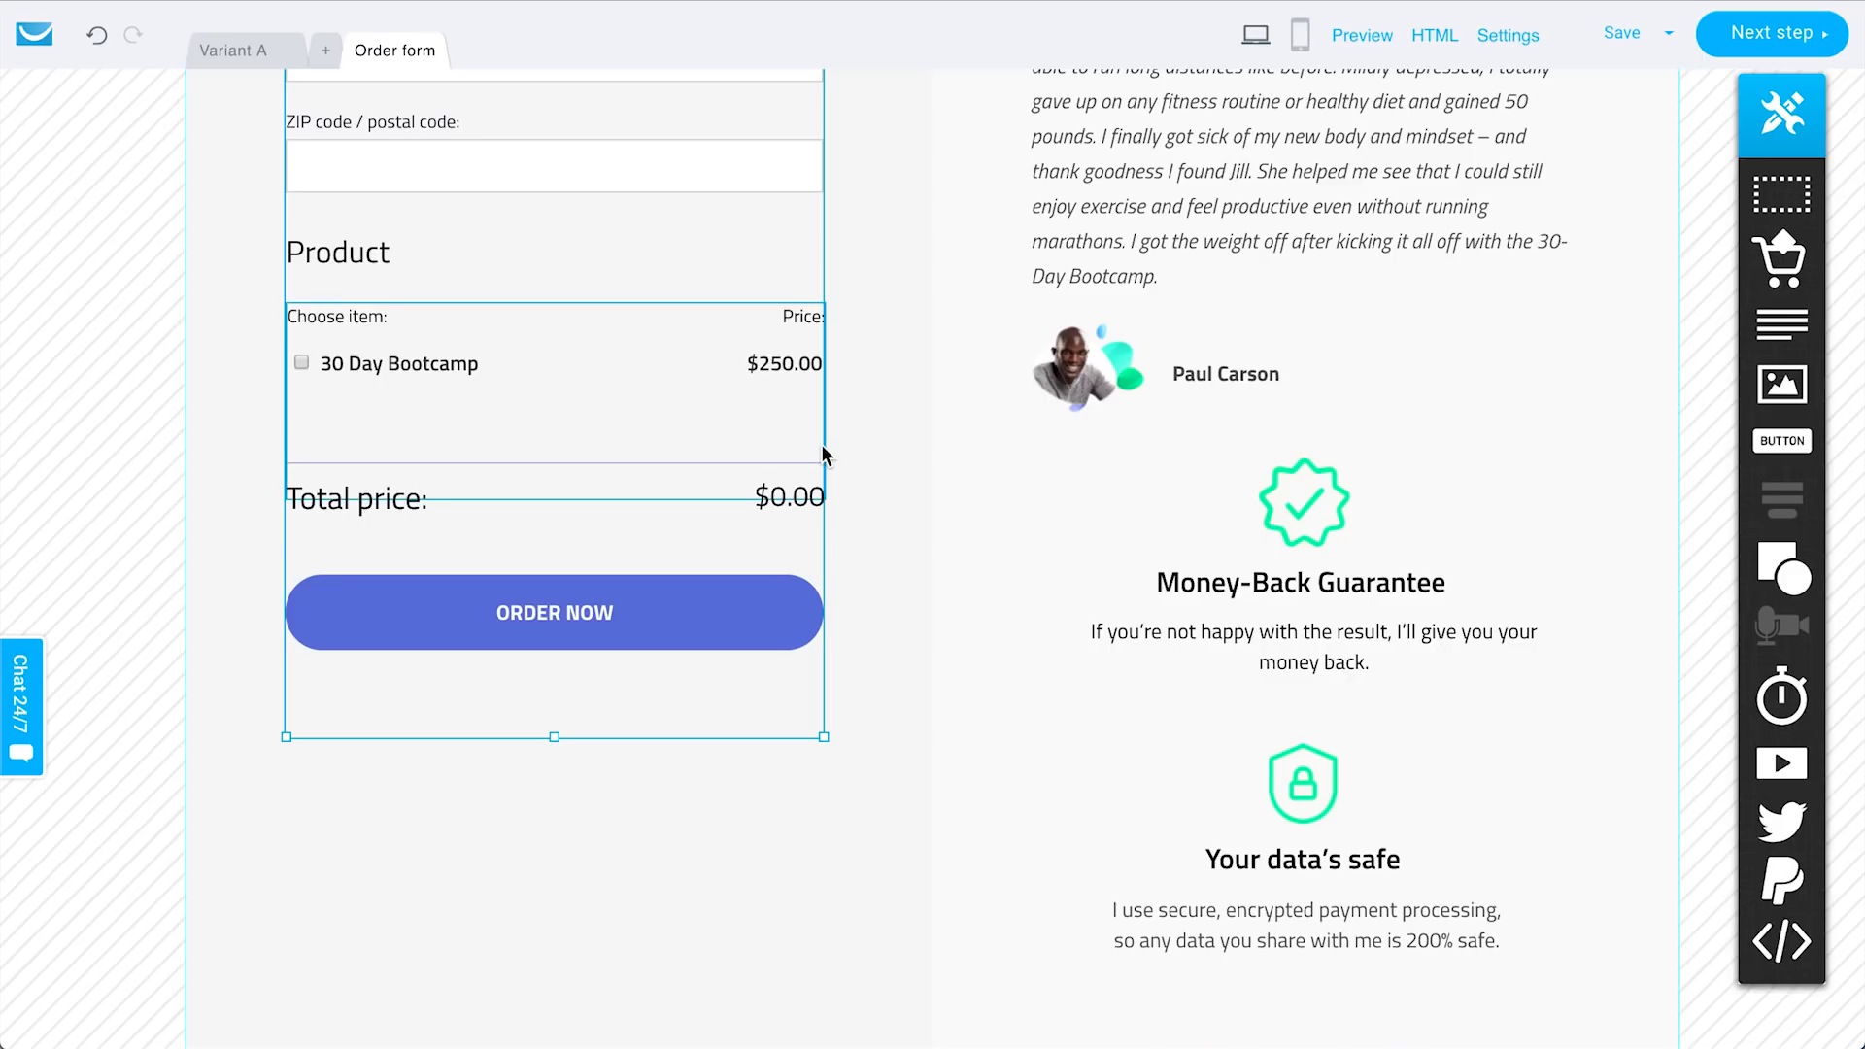
scroll(819, 457, "up", 3)
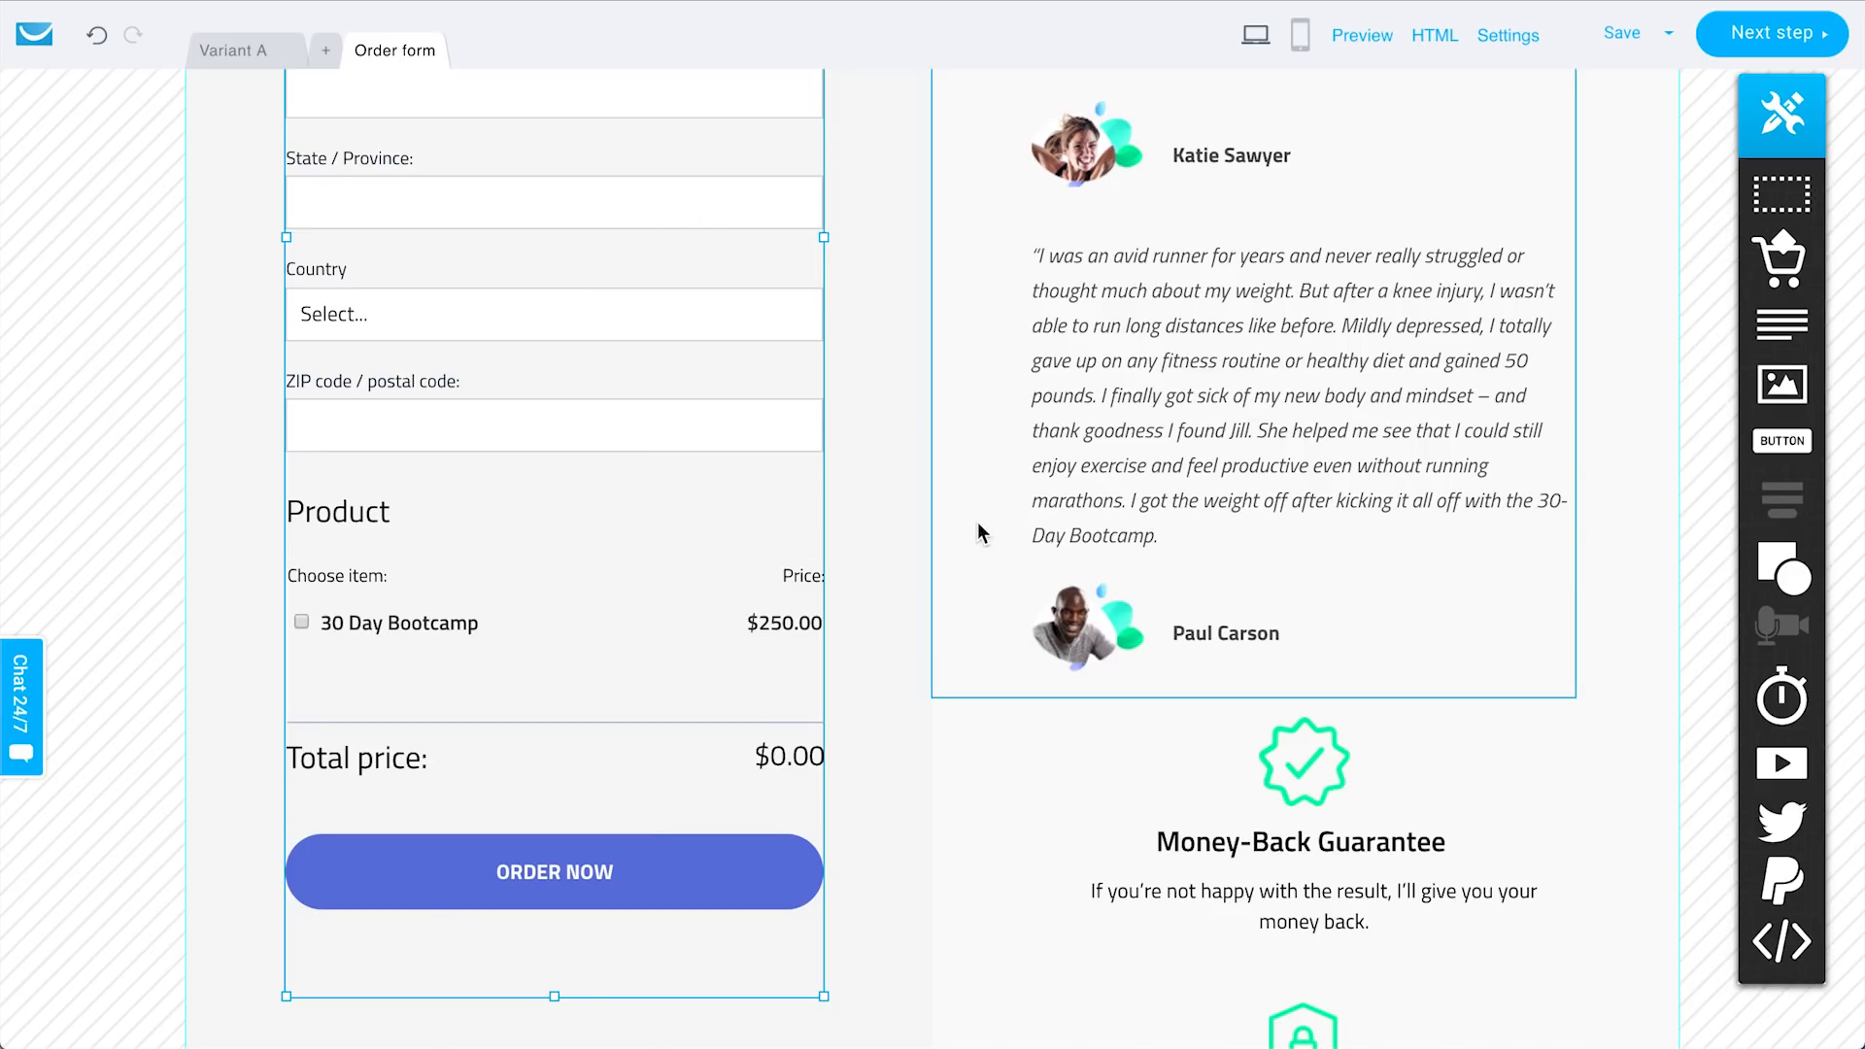
scroll(855, 416, "up", 2)
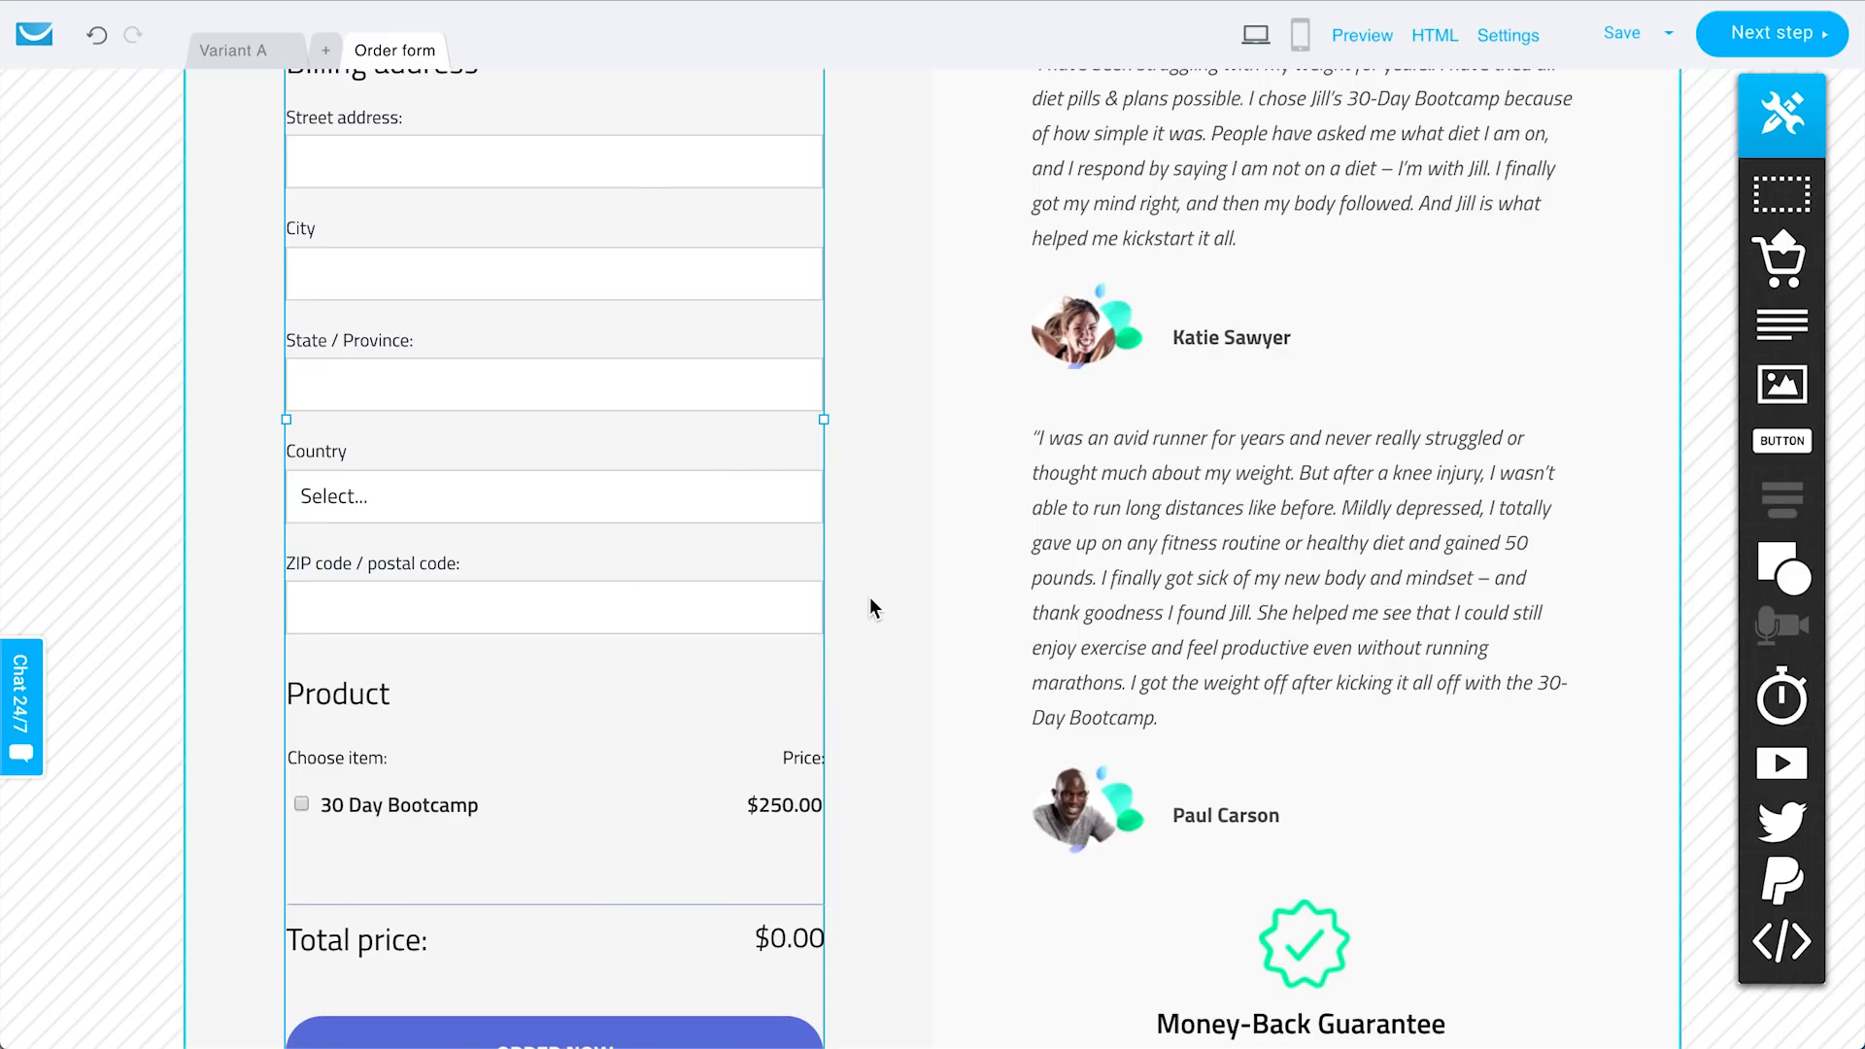
scroll(870, 597, "down", 2)
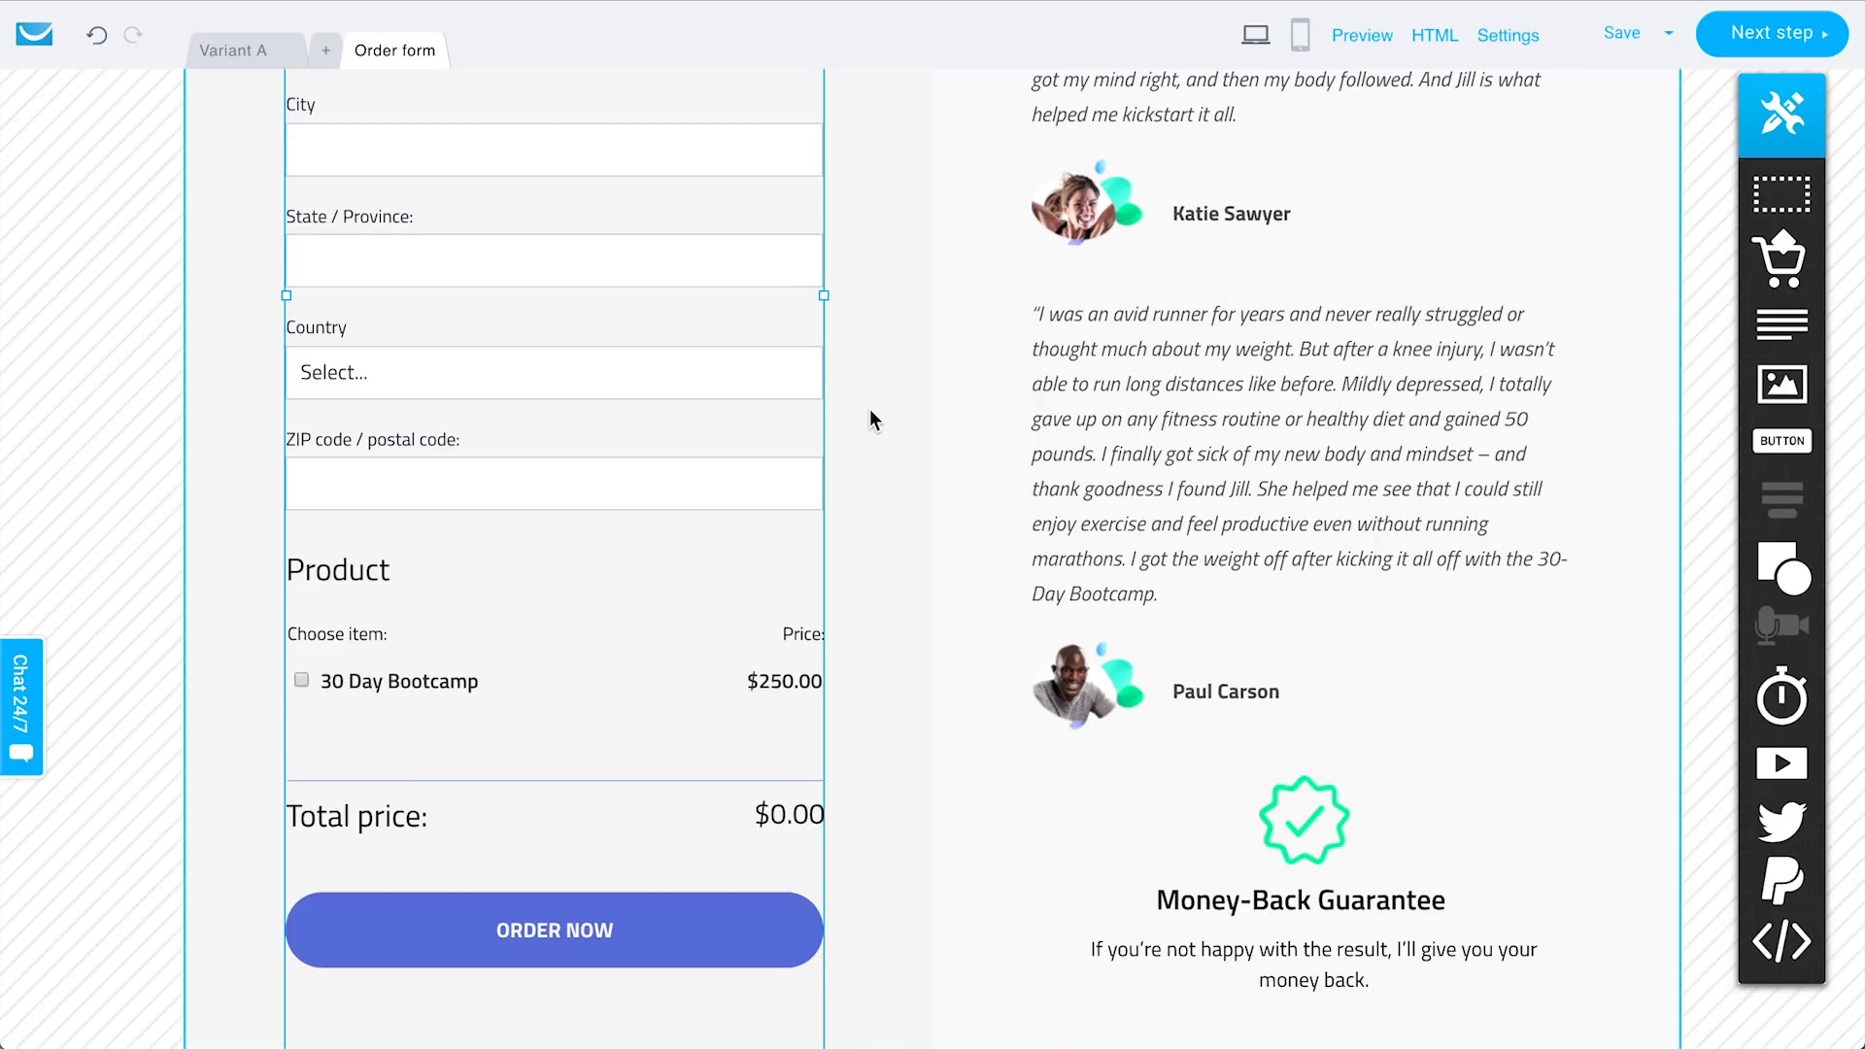
scroll(870, 431, "up", 1)
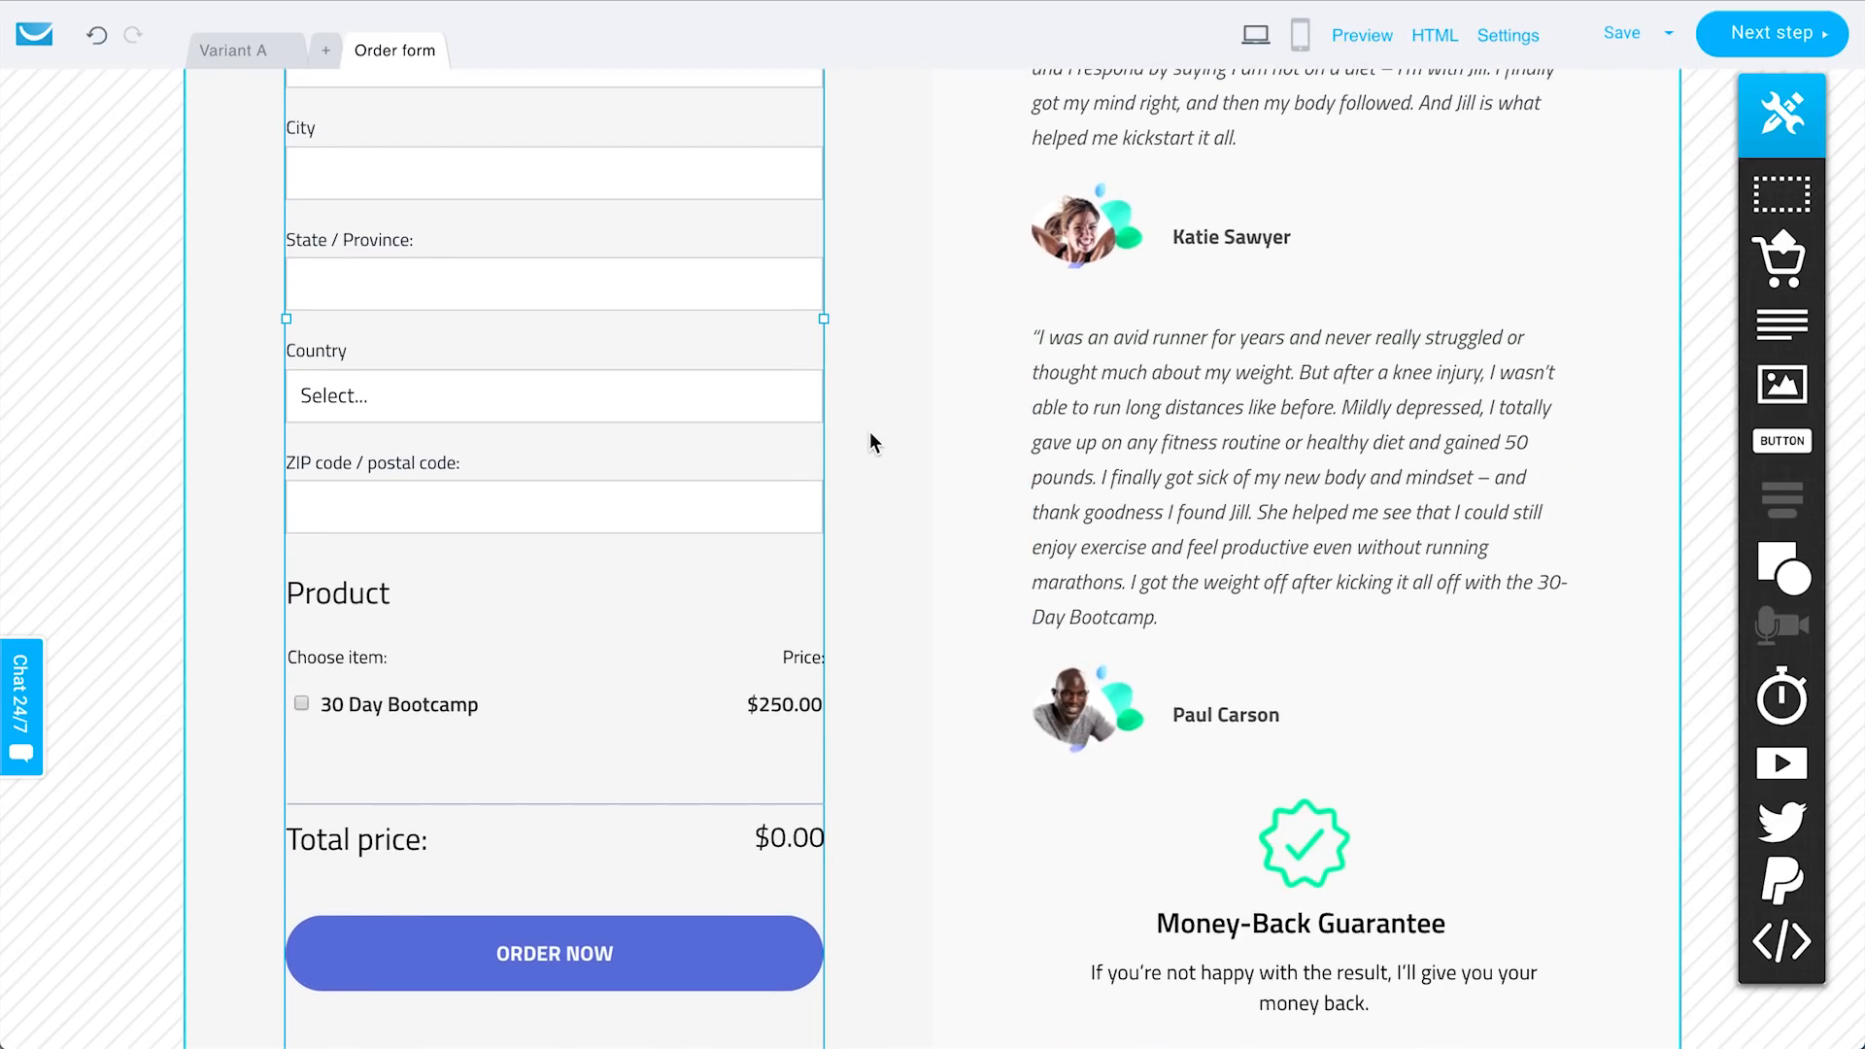
scroll(871, 431, "up", 9)
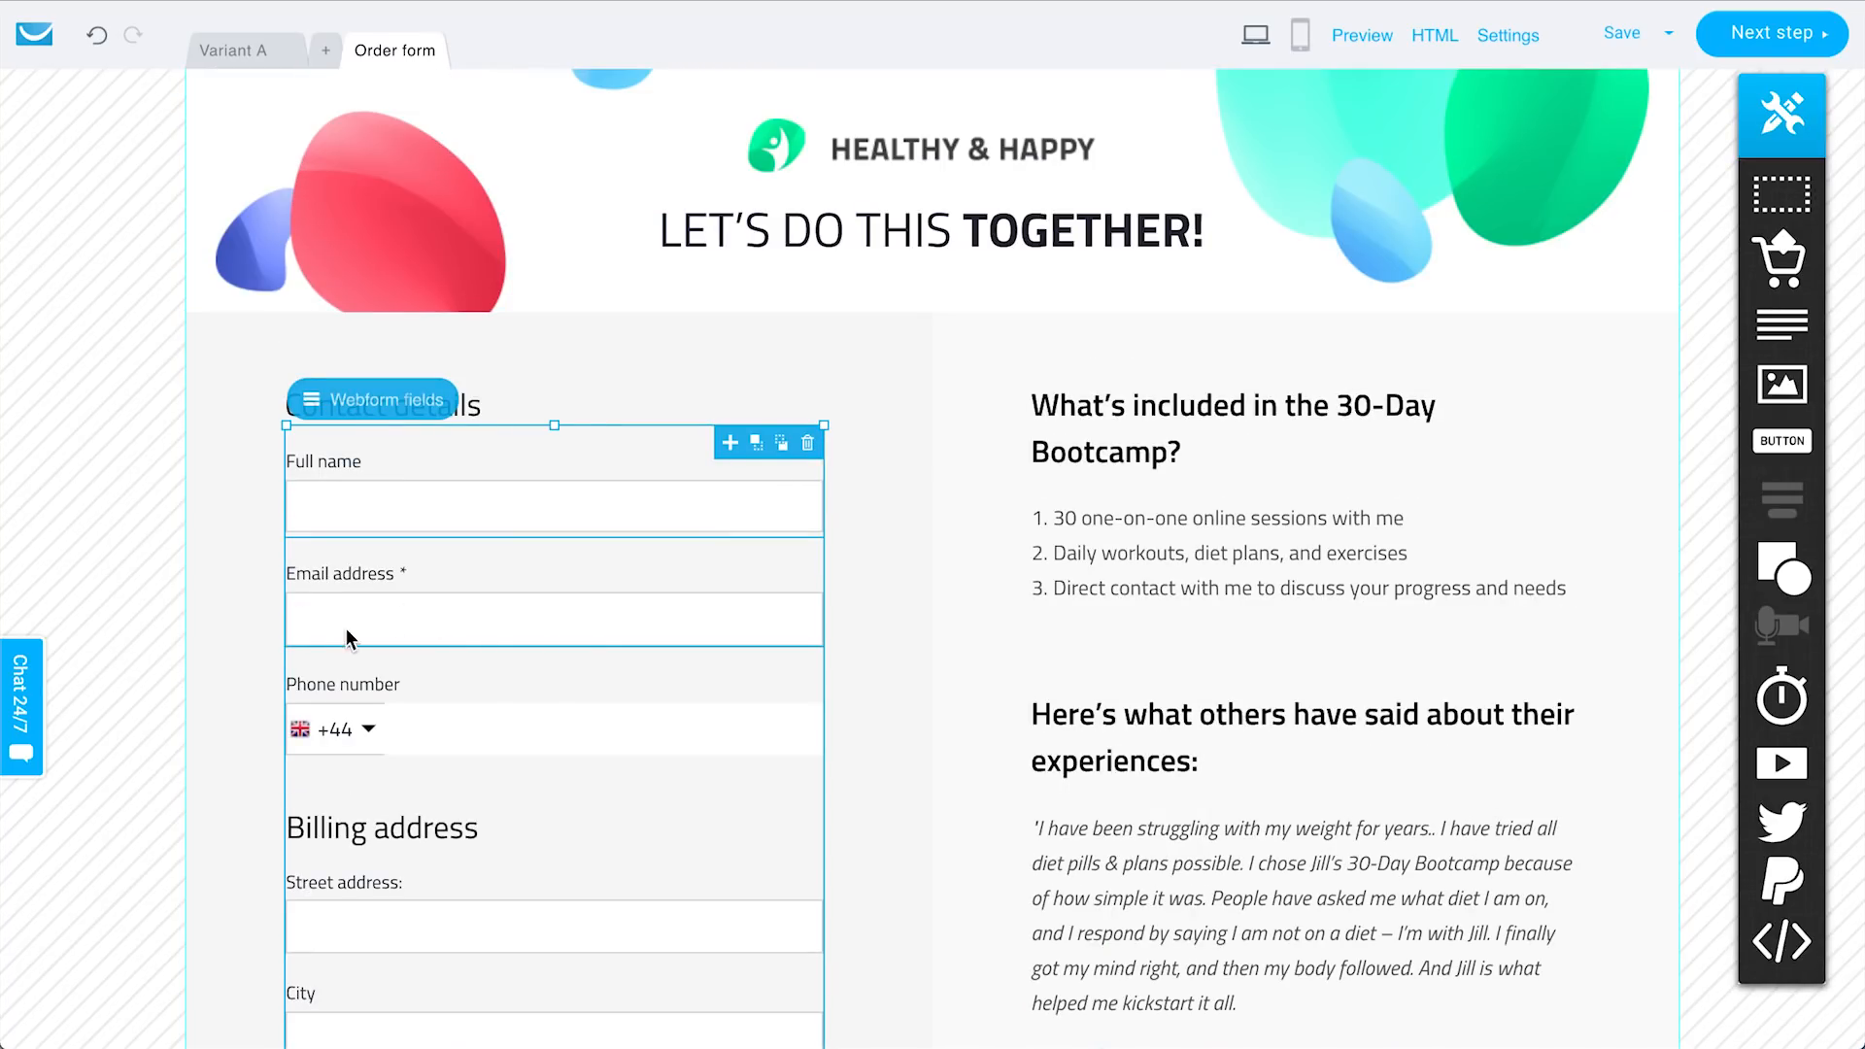
scroll(866, 794, "down", 12)
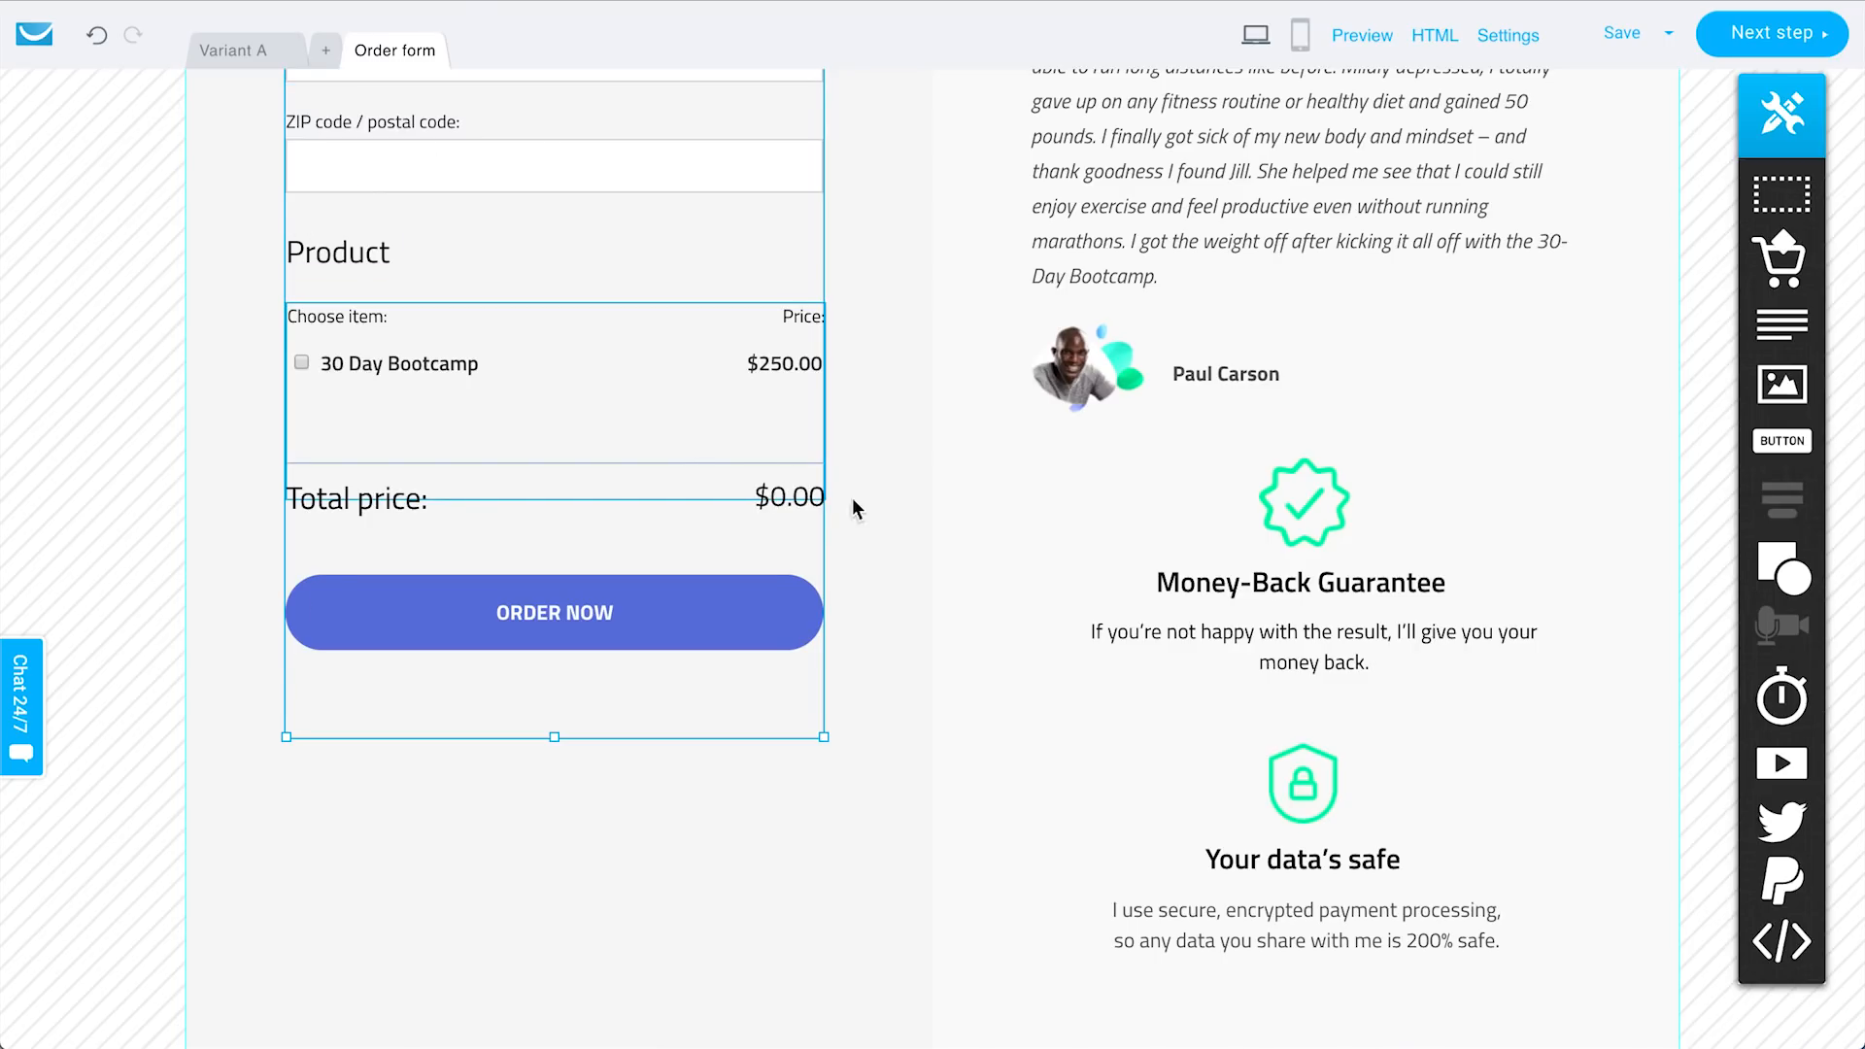
Examine the order form's list of bootcamp inclusions, customer testimonials, money-back guarantee and data safety note.
scroll(888, 538, "up", 10)
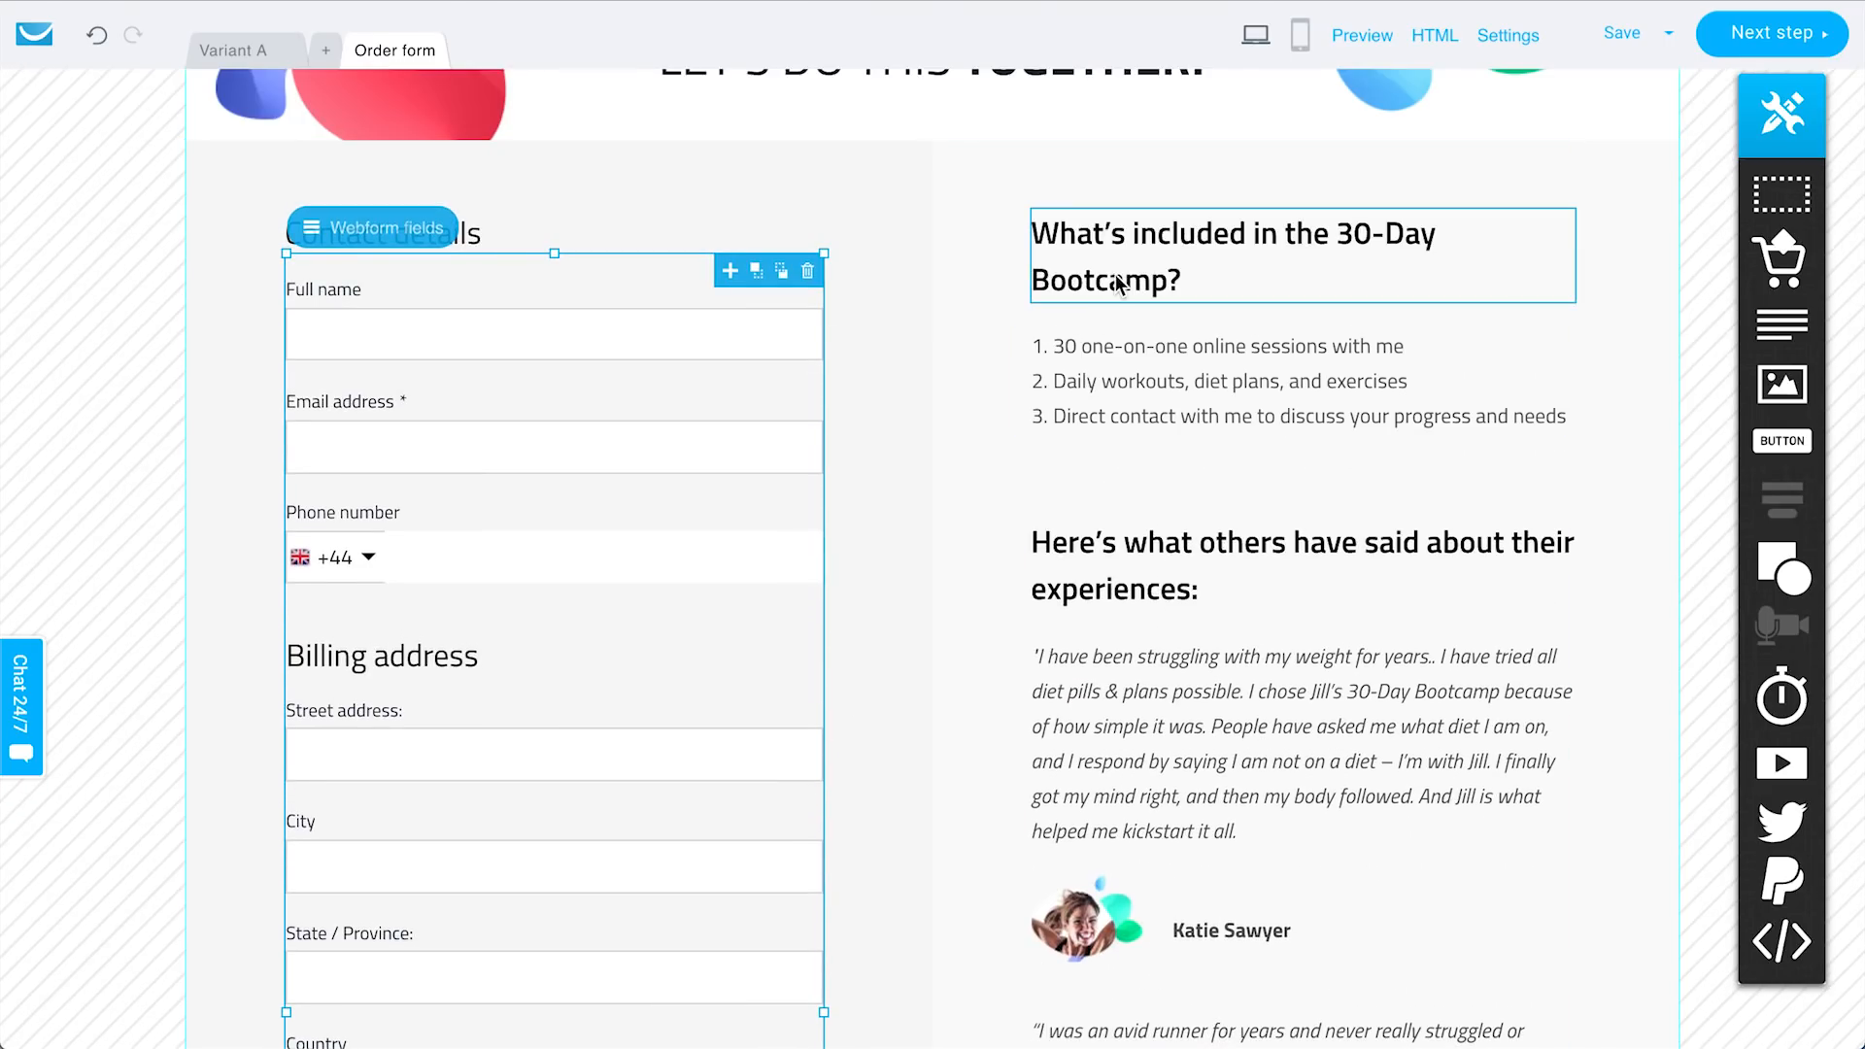
scroll(1119, 274, "up", 3)
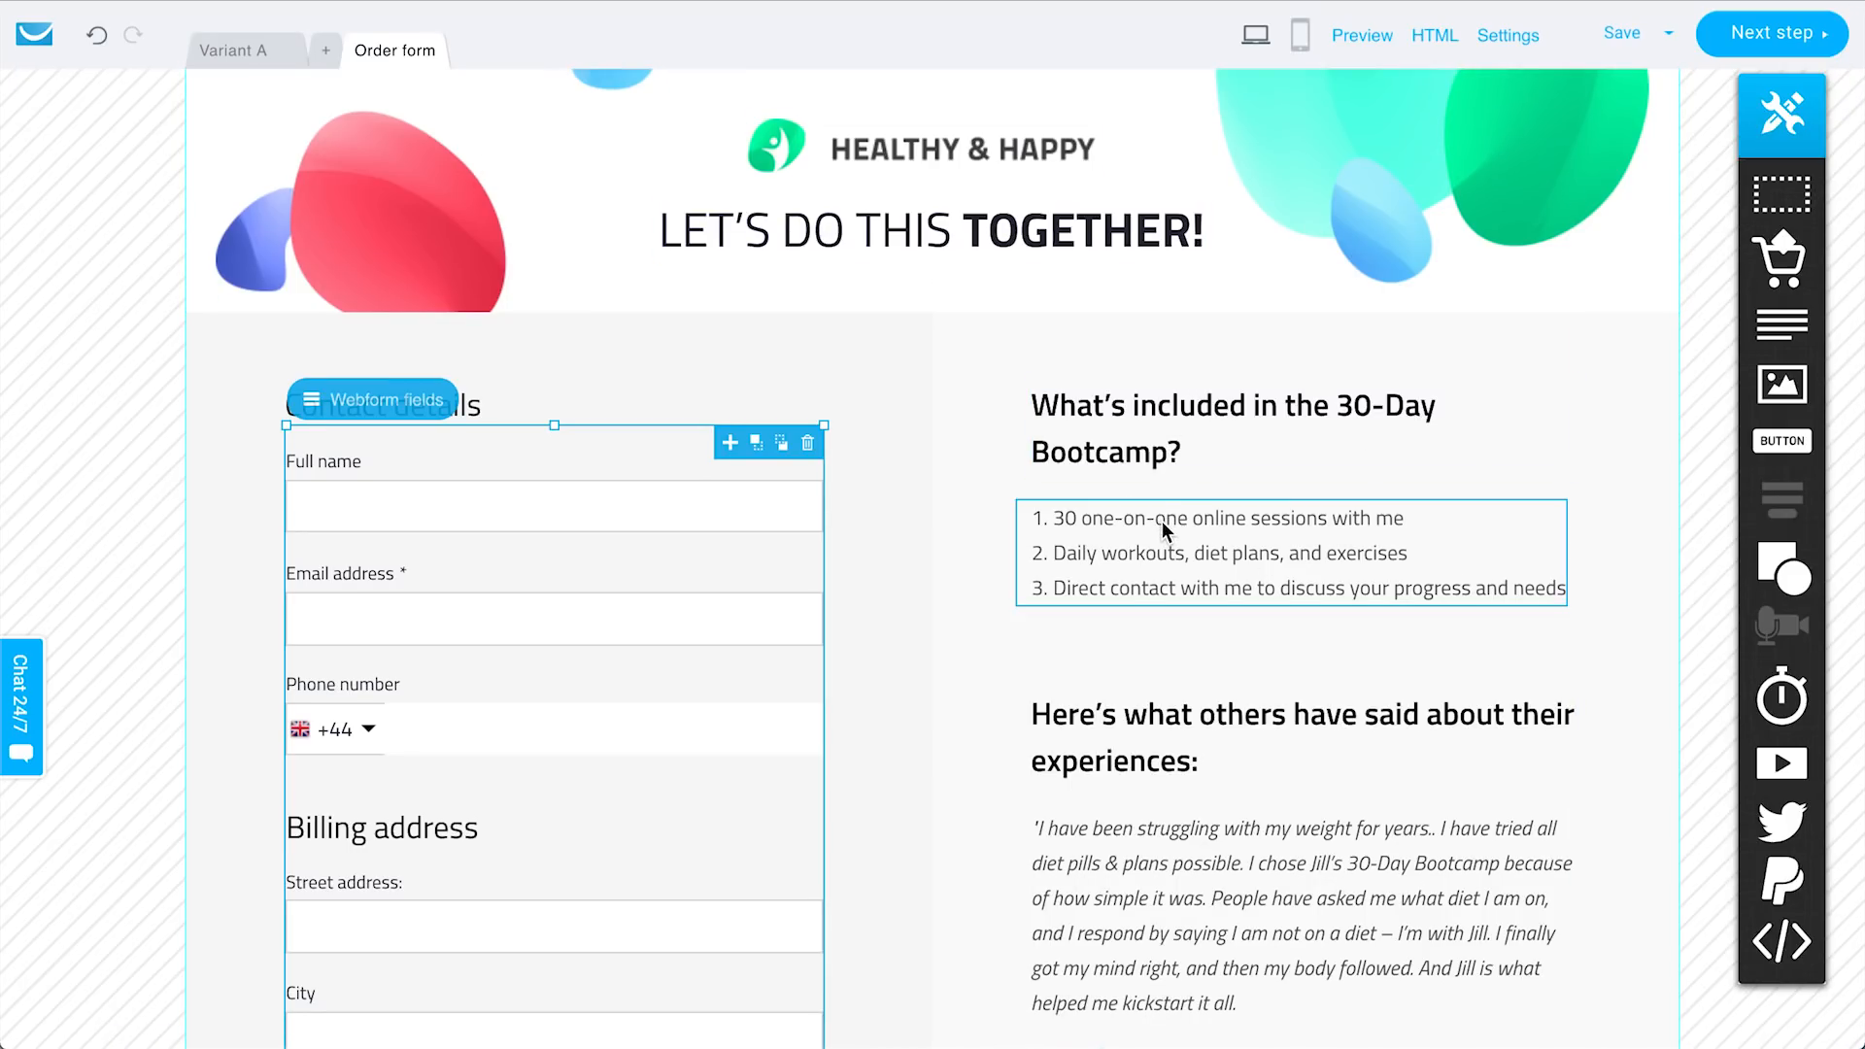
scroll(1170, 389, "down", 8)
scroll(1169, 379, "down", 8)
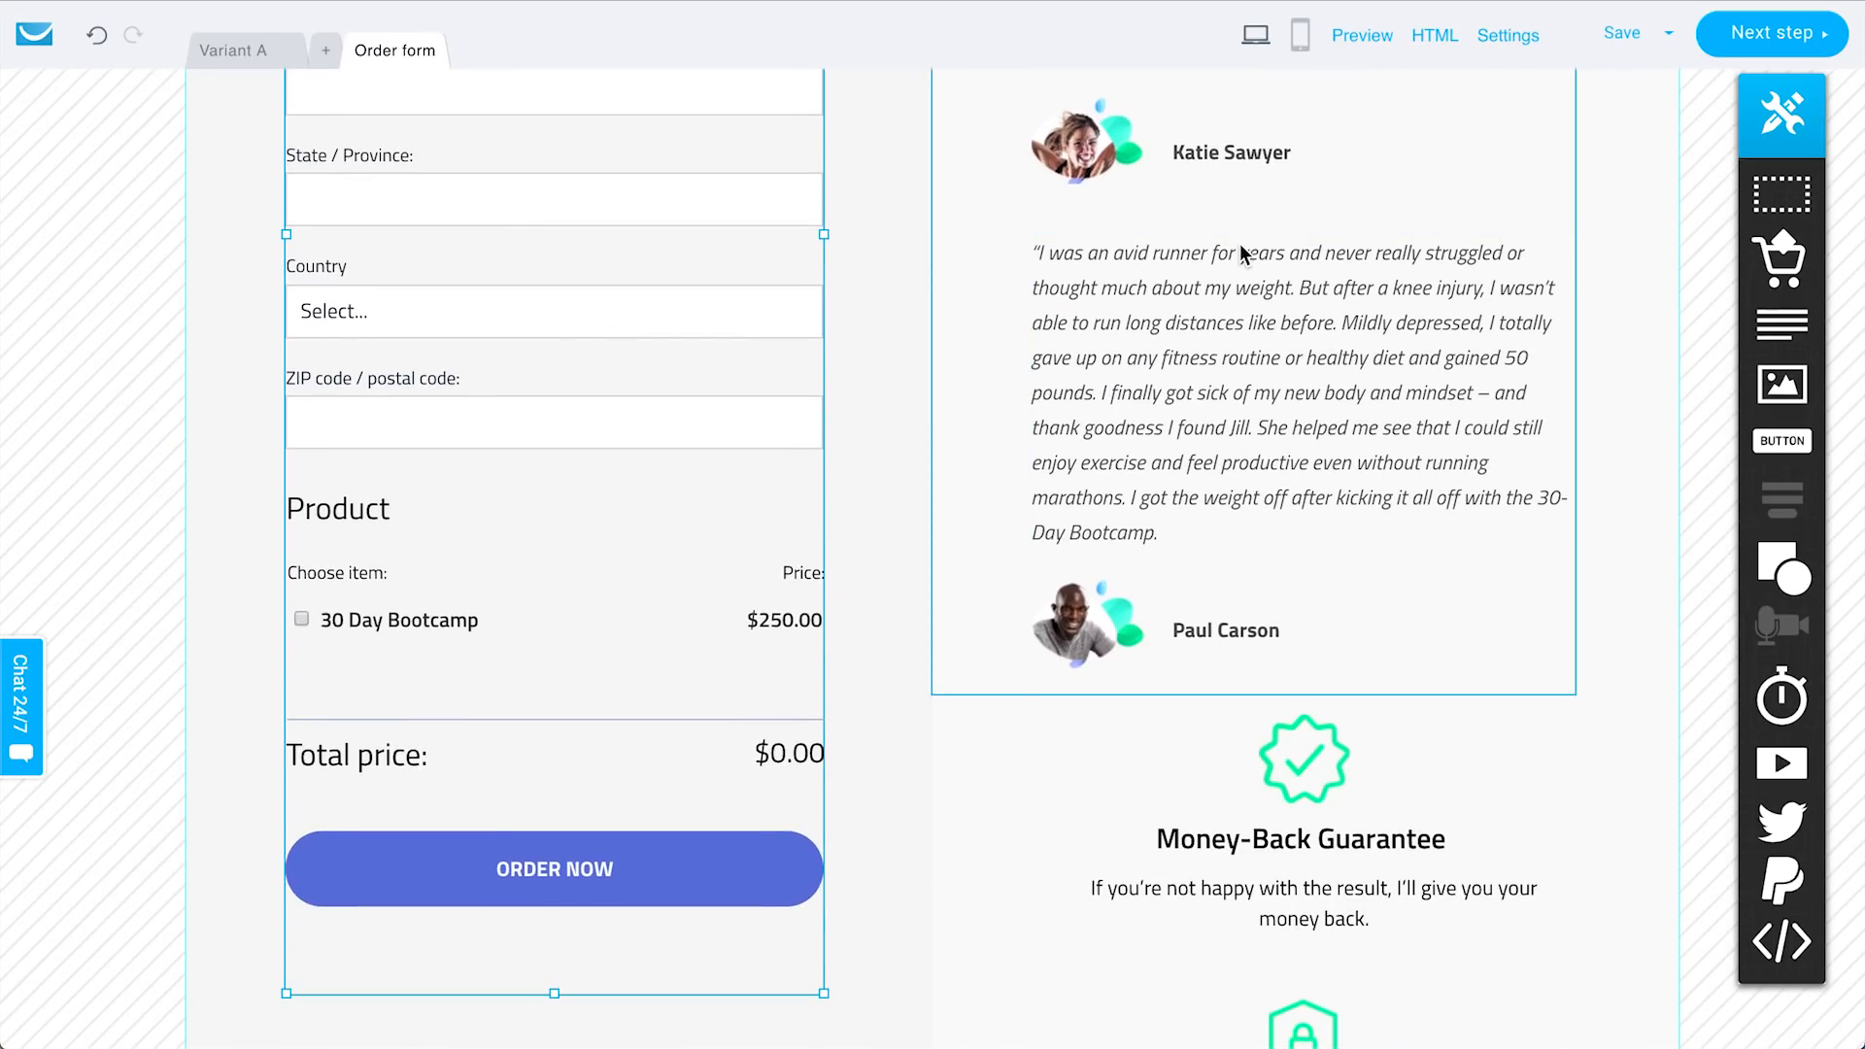
scroll(1183, 514, "down", 4)
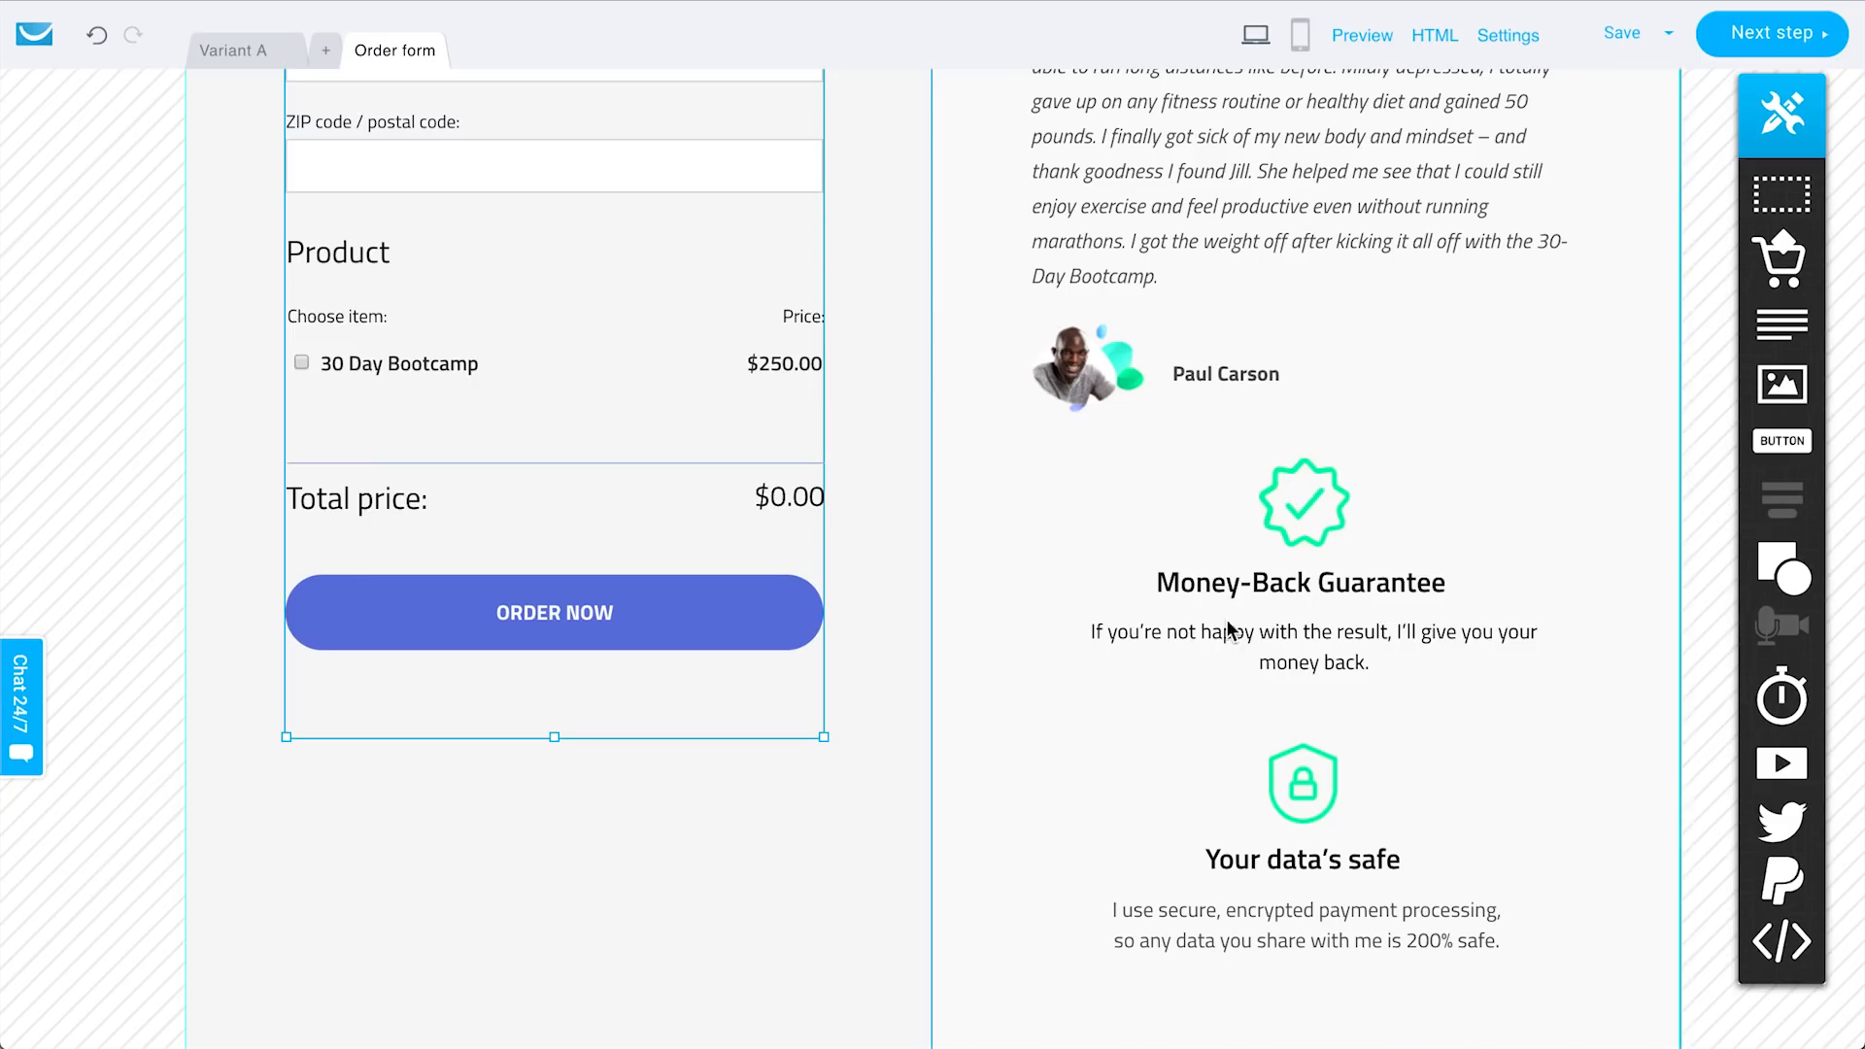
scroll(1233, 515, "up", 15)
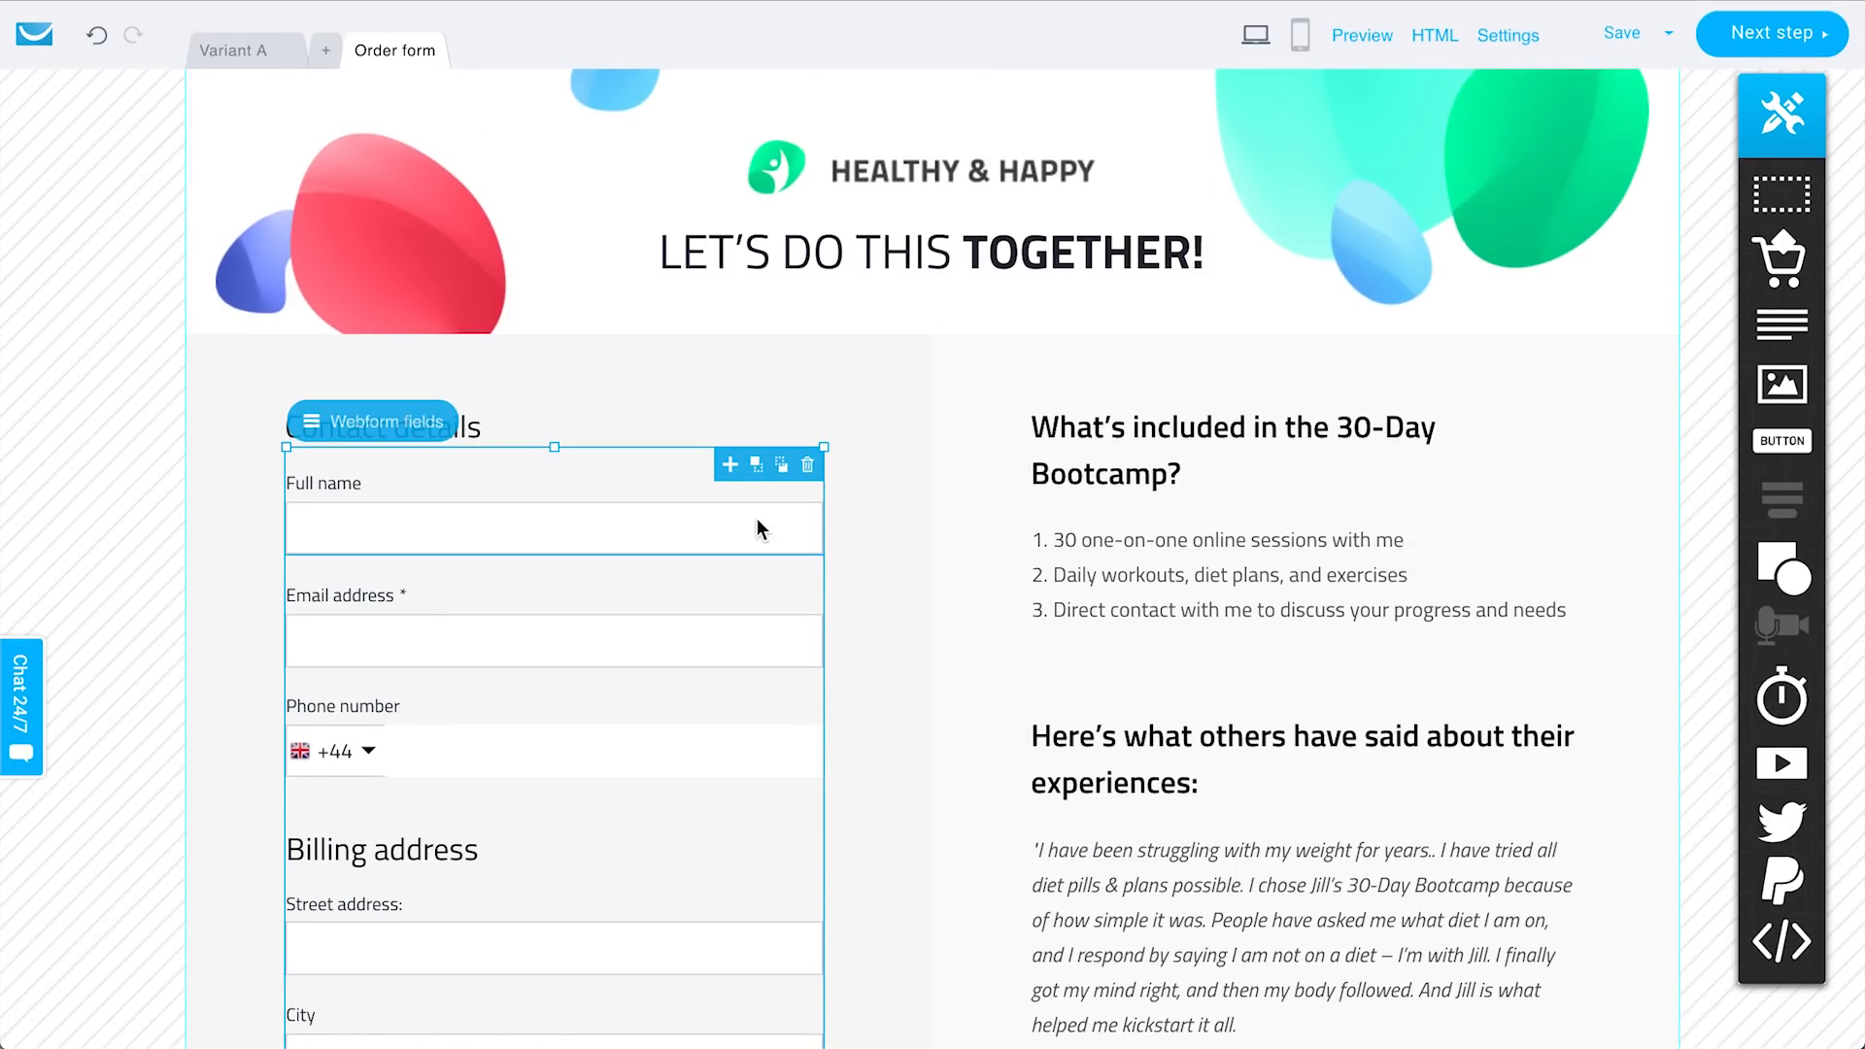
left_click(953, 541)
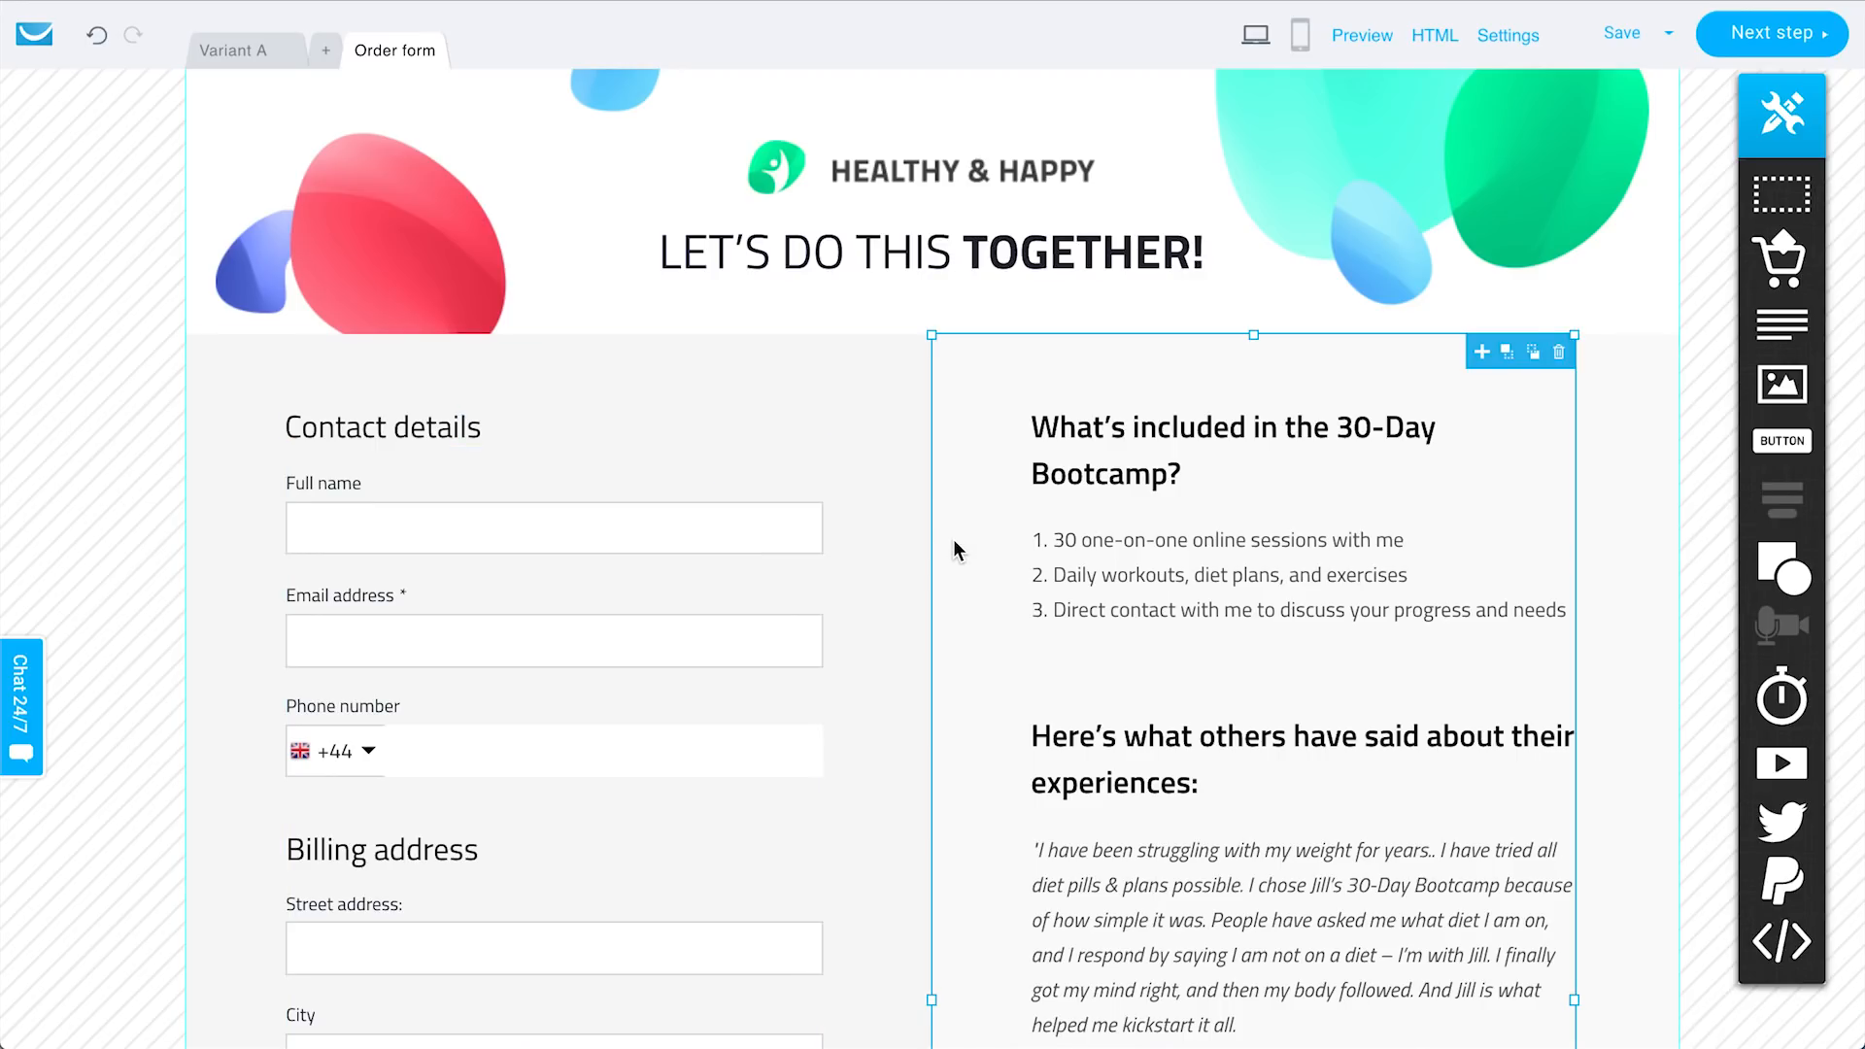
Proceed to the sales page settings and review the SEO, page URL, analytics and conversion tracking sections.
left_click(1755, 39)
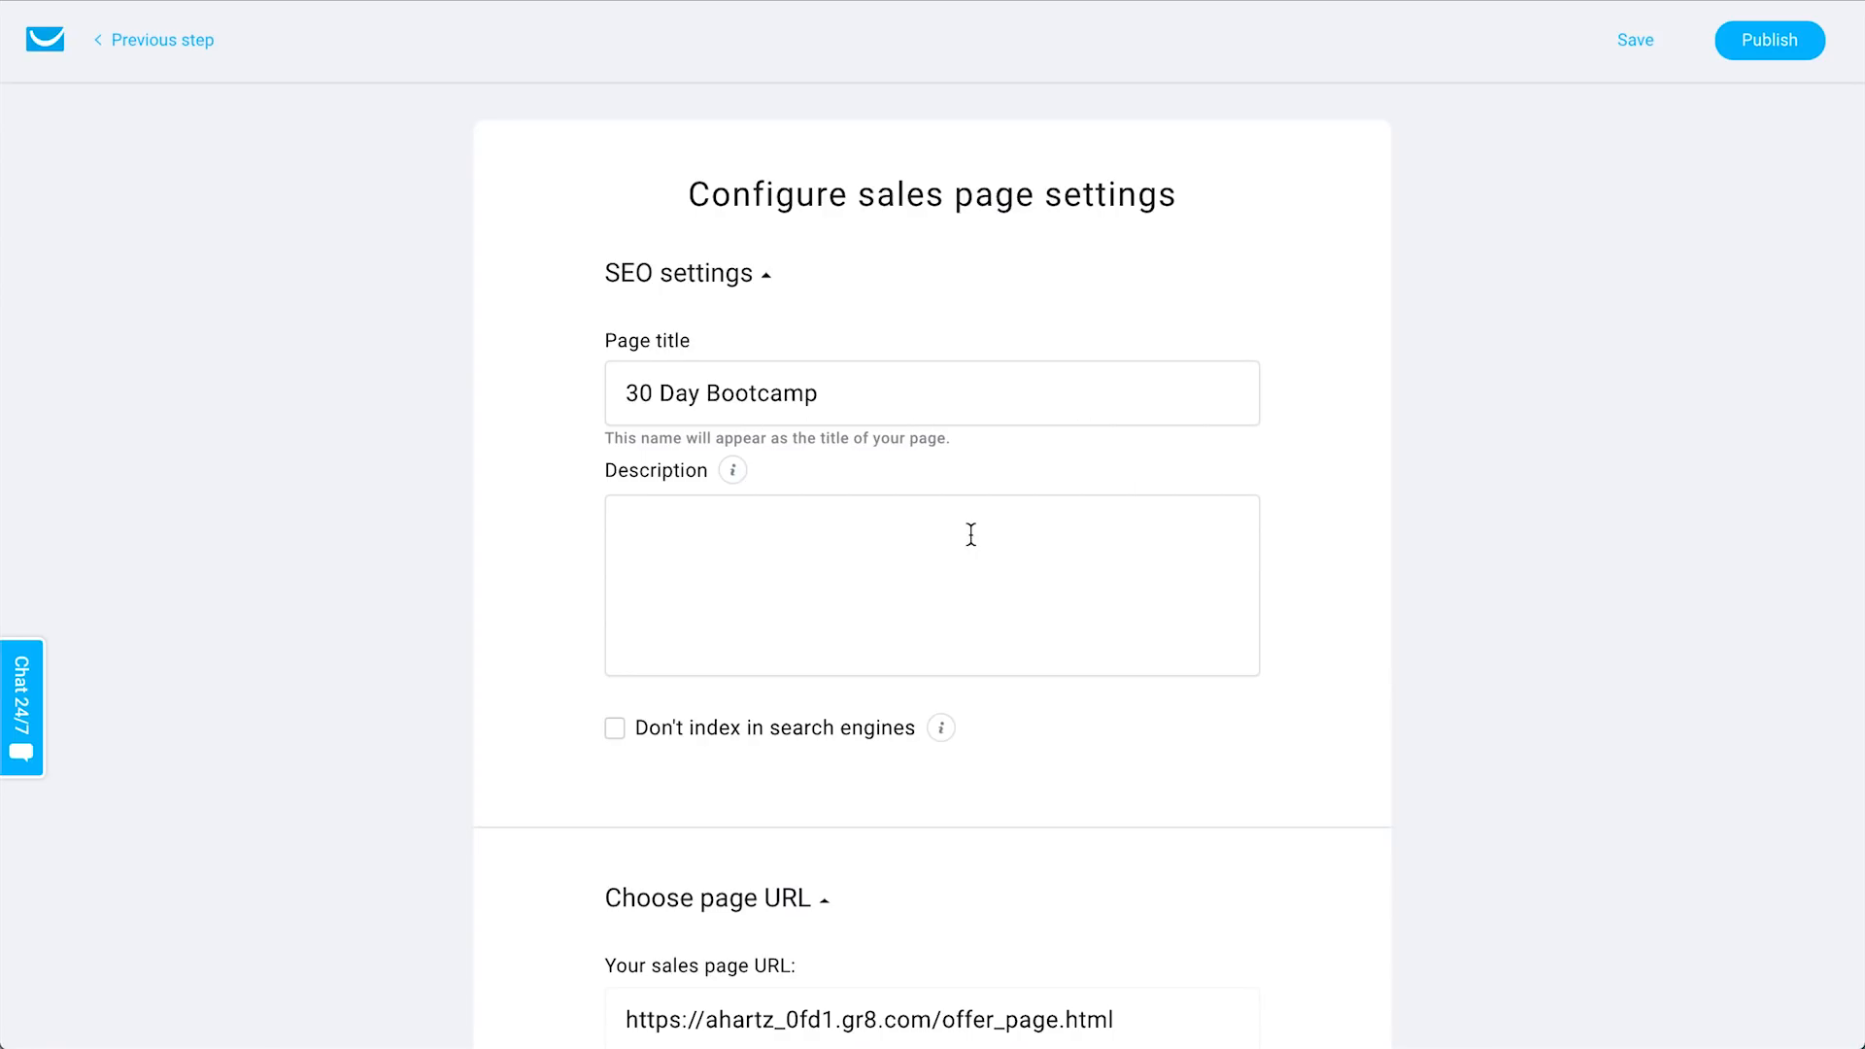
scroll(1127, 820, "down", 6)
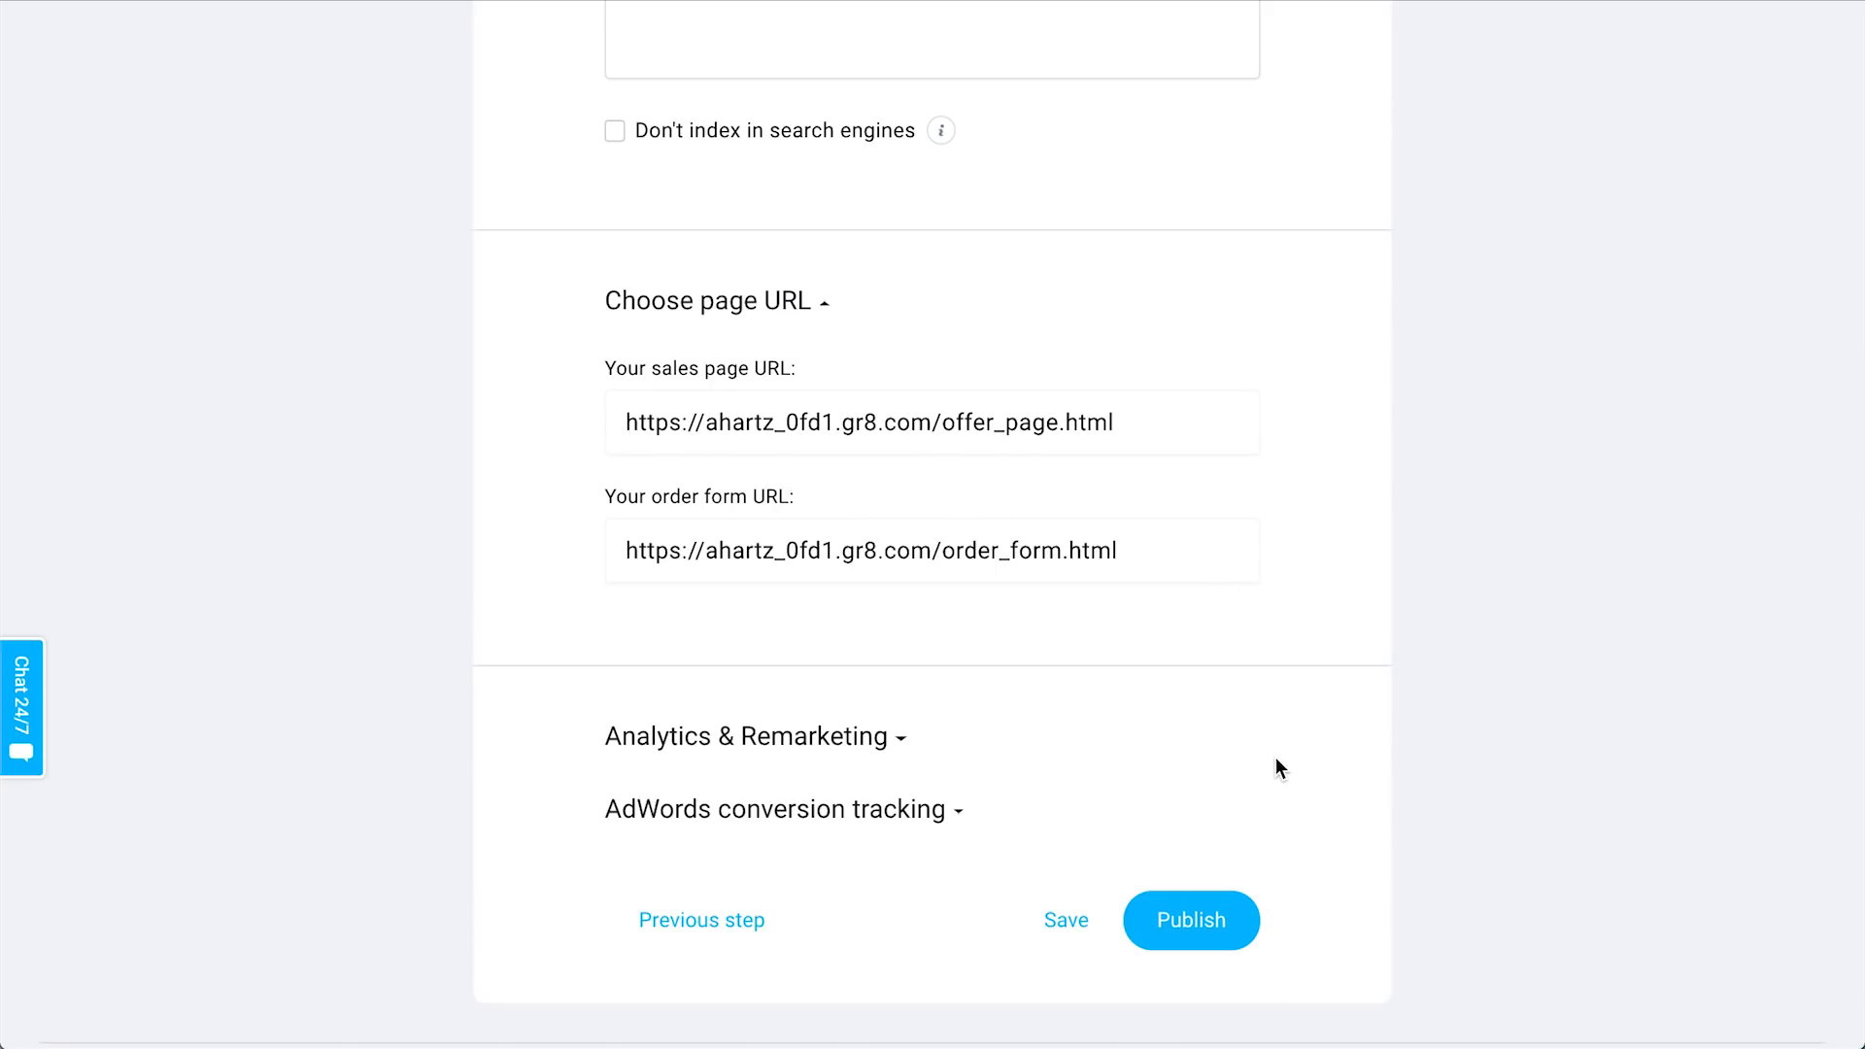
scroll(1529, 515, "down", 1)
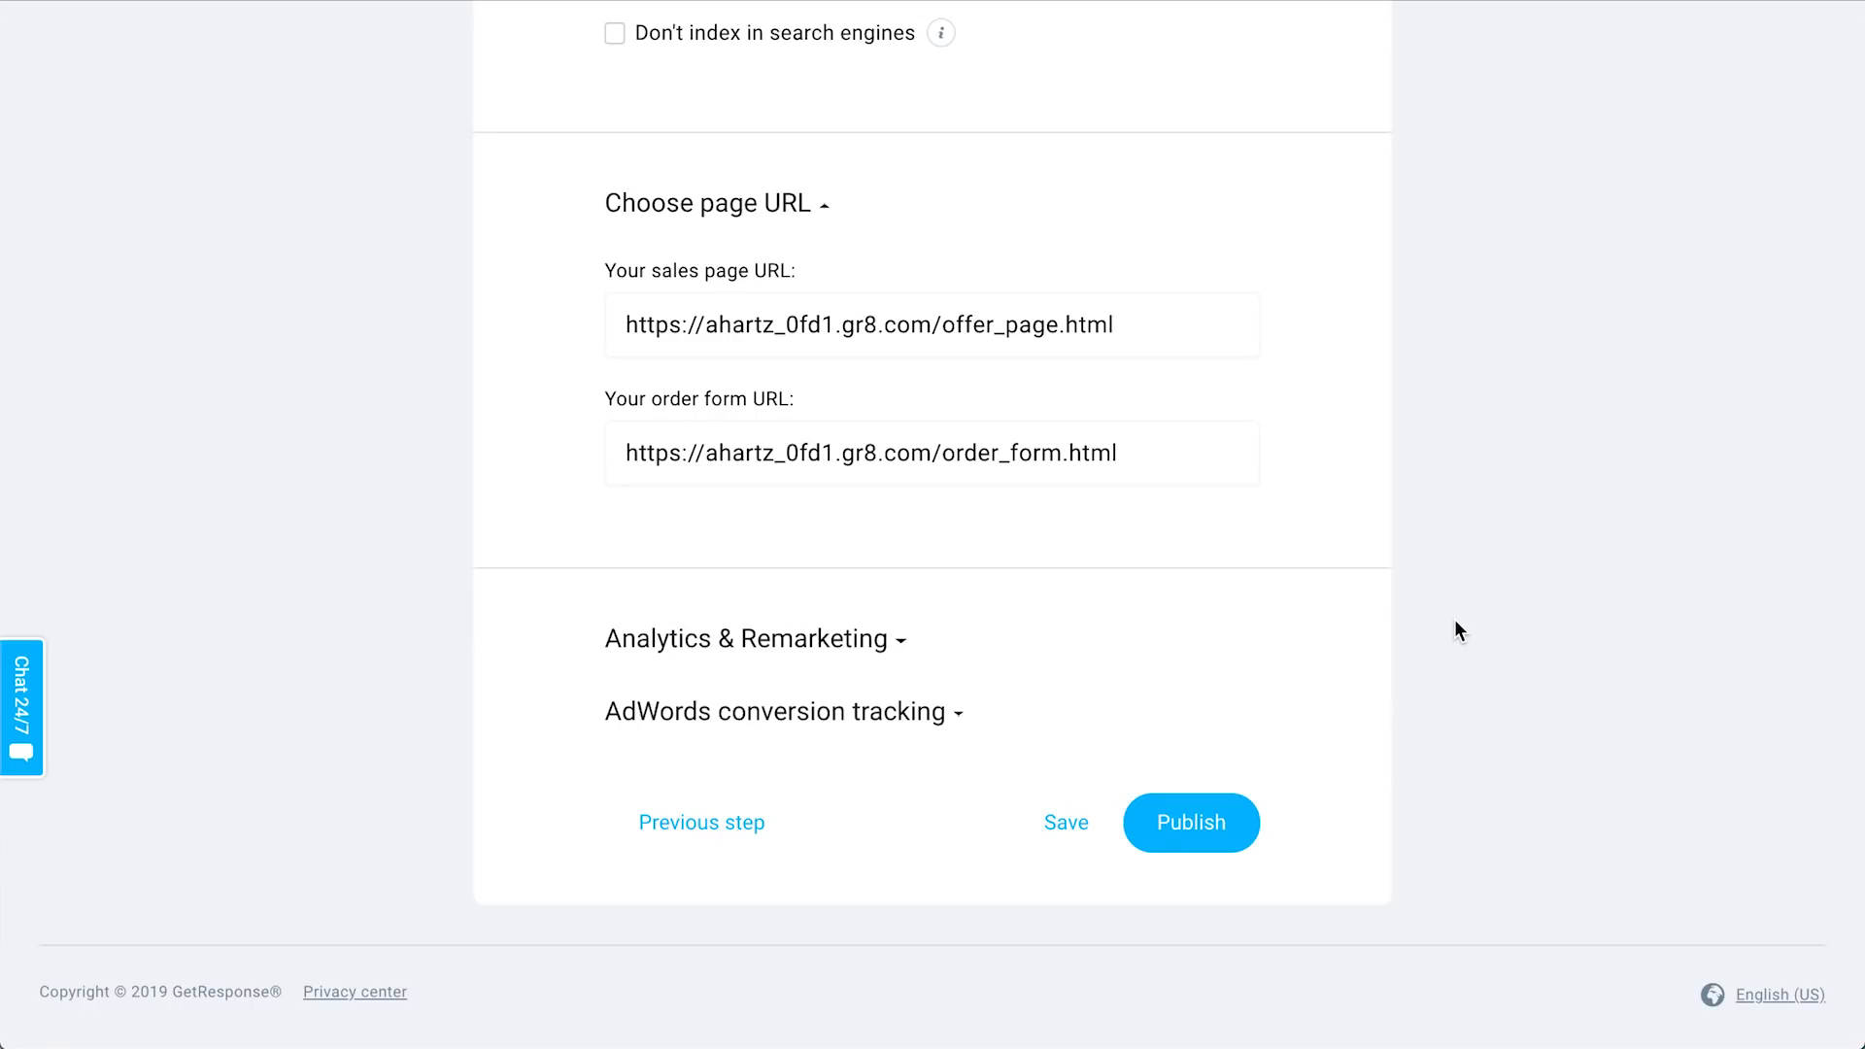
Publish the 30 Day Bootcamp sales page and review the funnel overview down to the results section.
left_click(1194, 839)
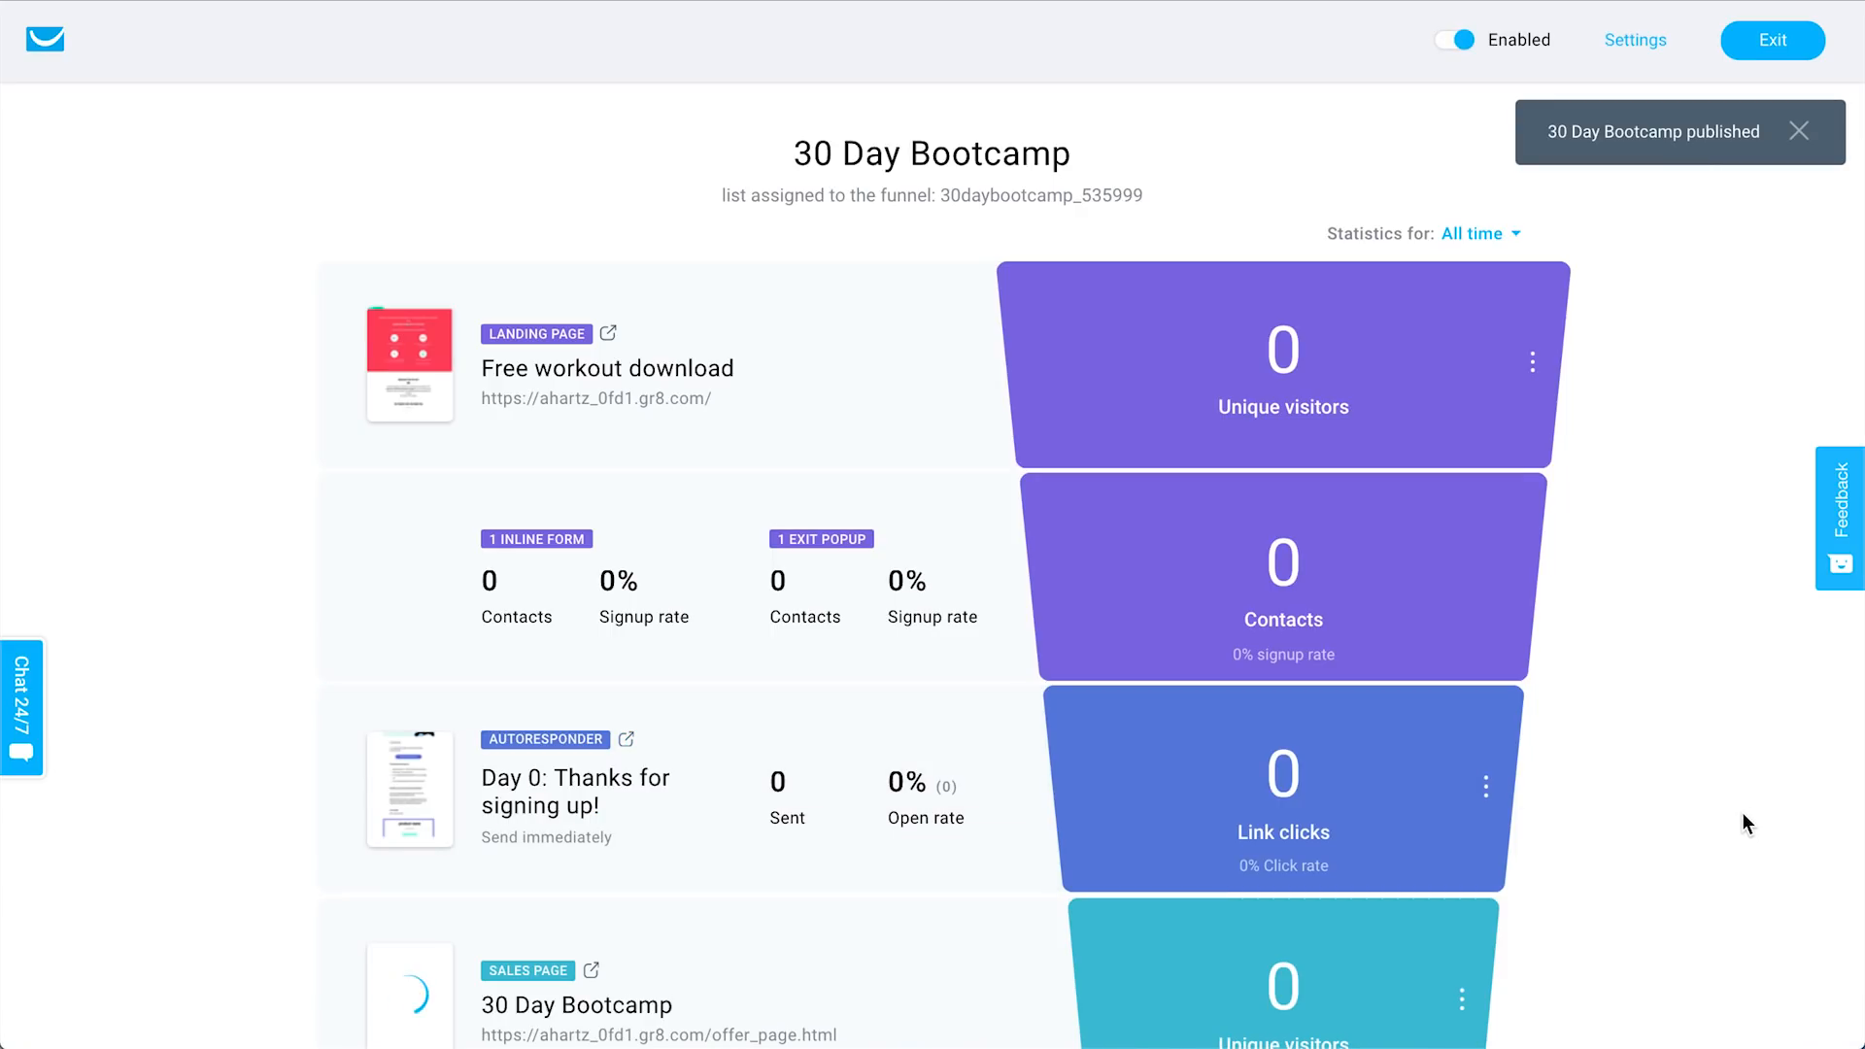
scroll(1817, 641, "down", 2)
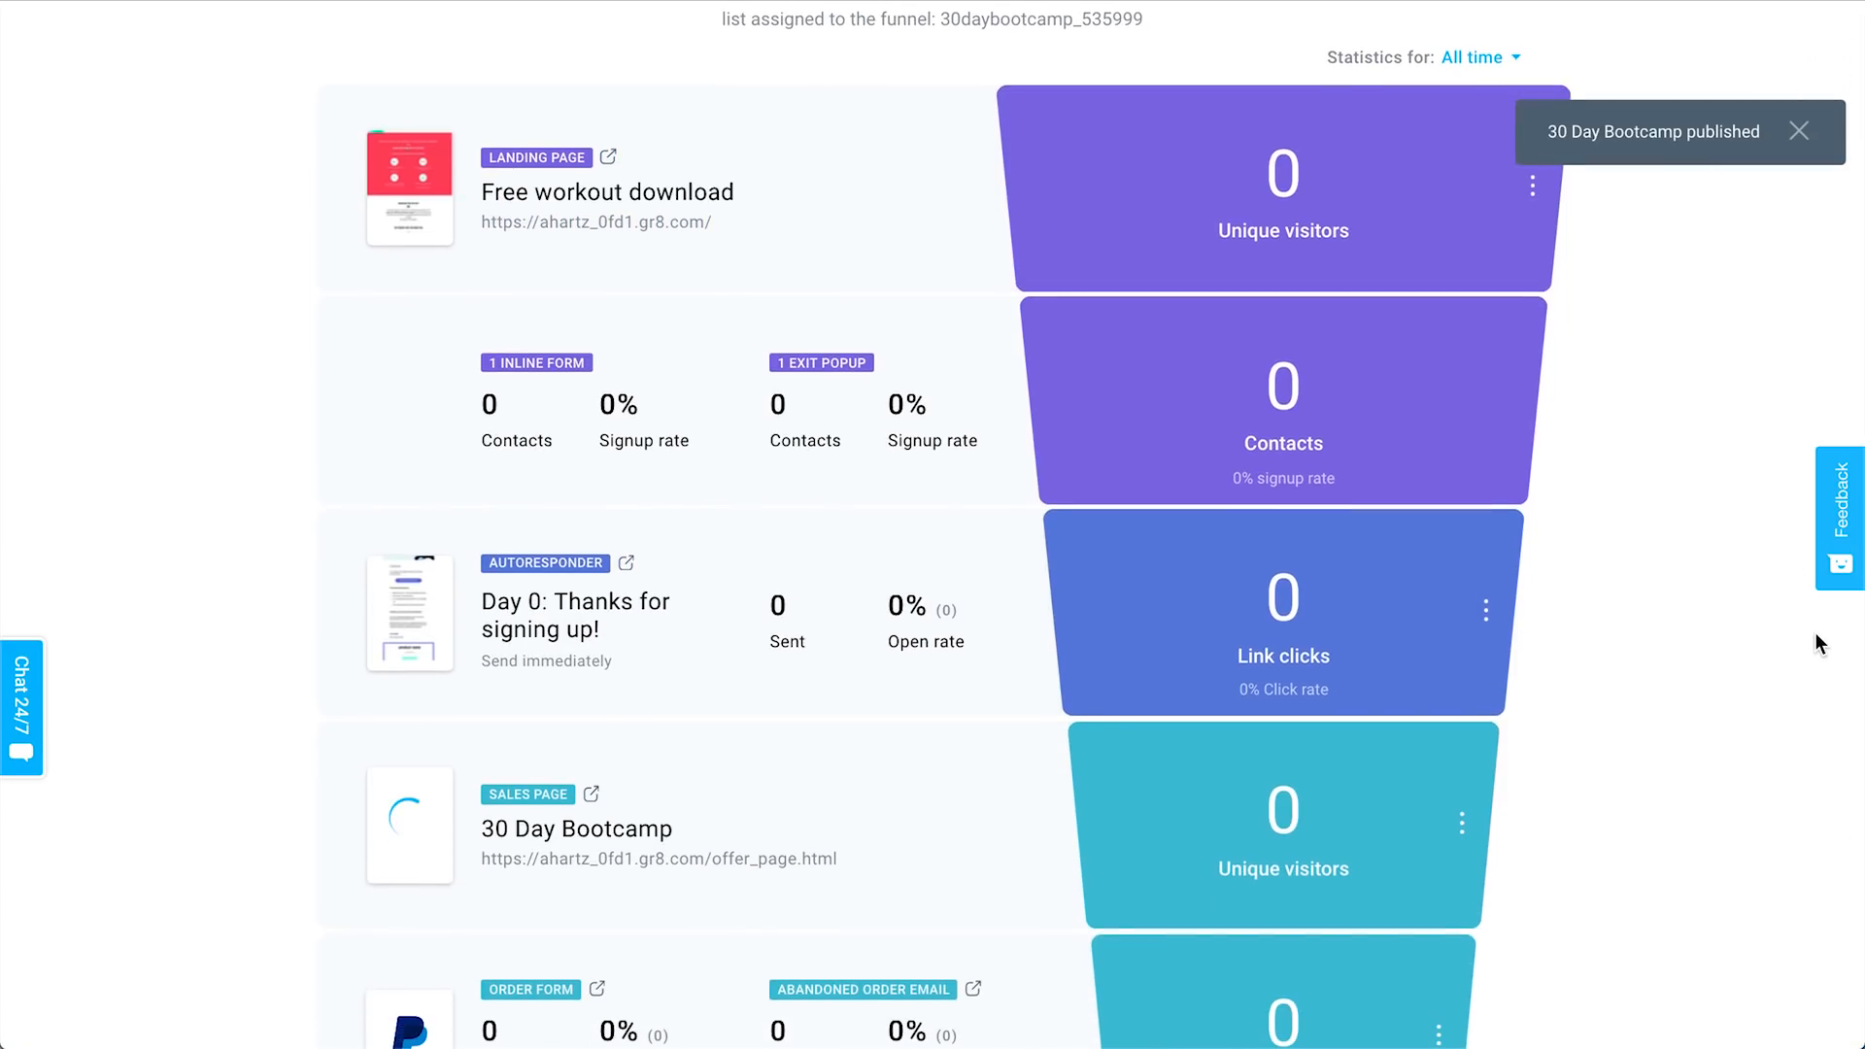
scroll(1675, 714, "down", 2)
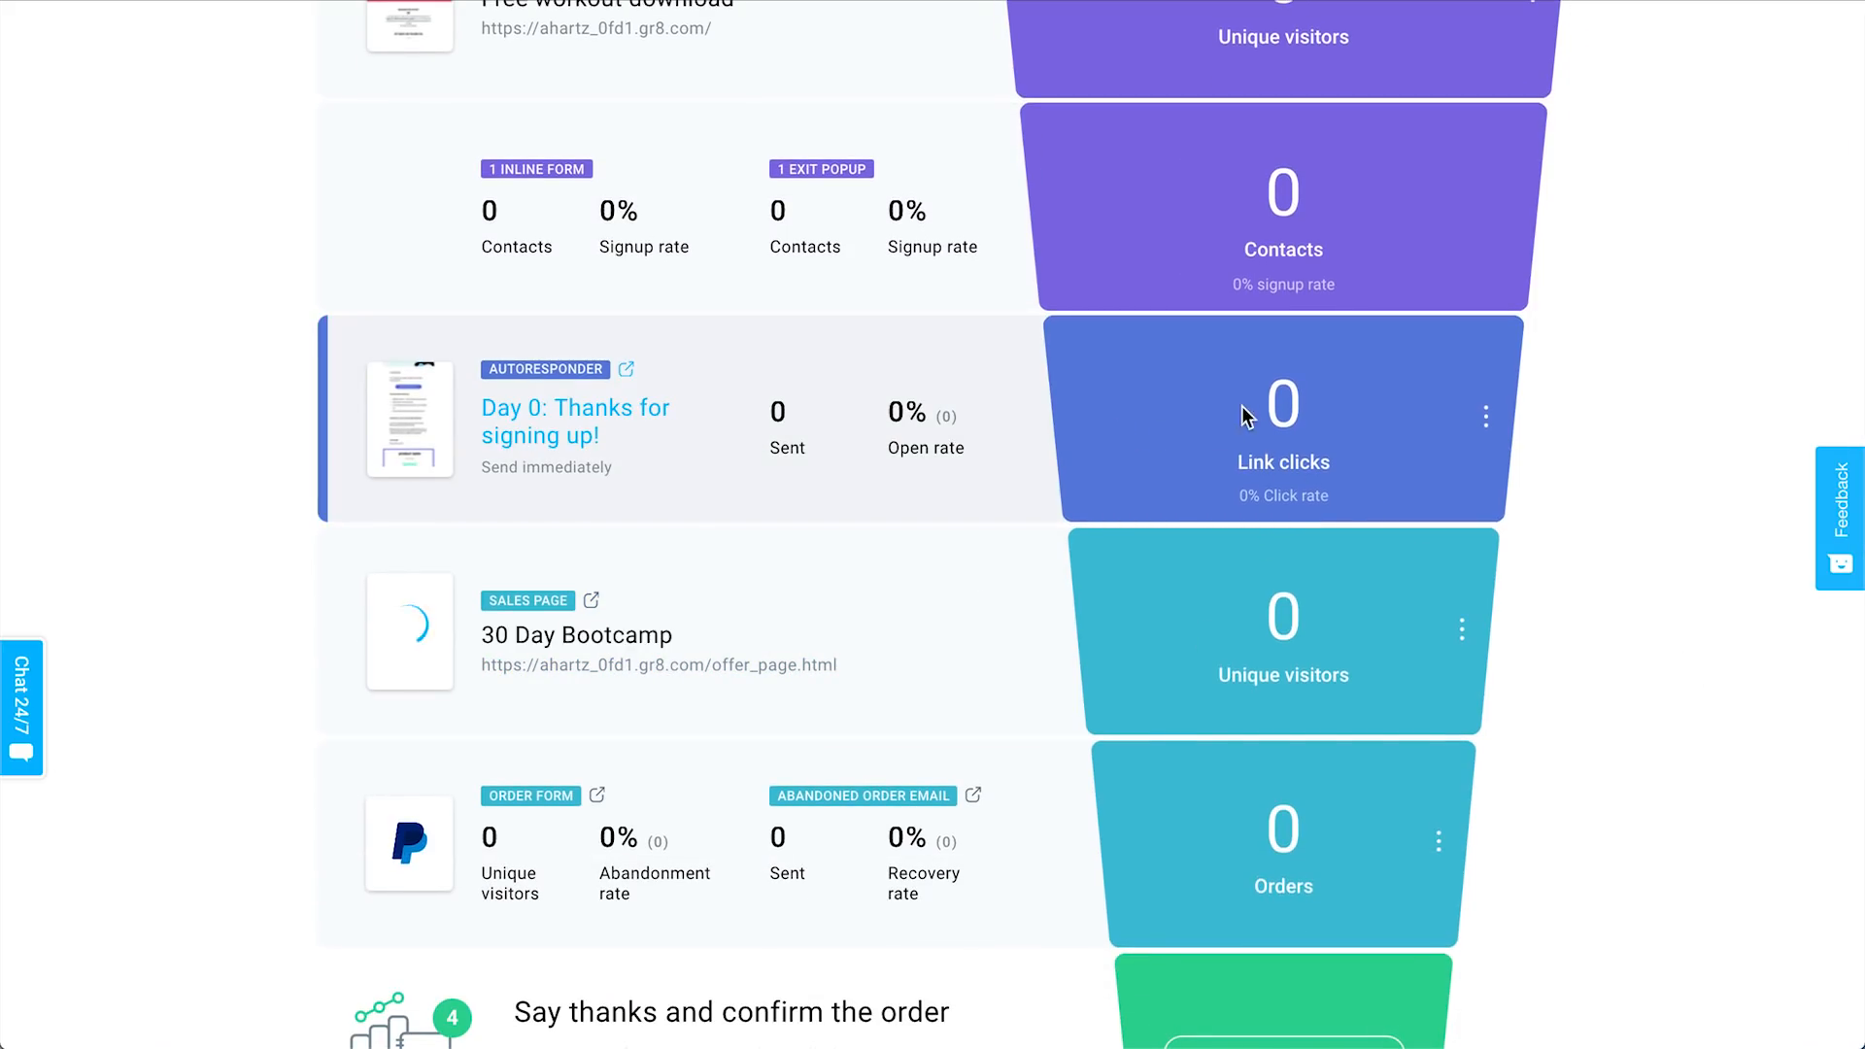
scroll(1261, 422, "down", 1)
scroll(1261, 424, "down", 1)
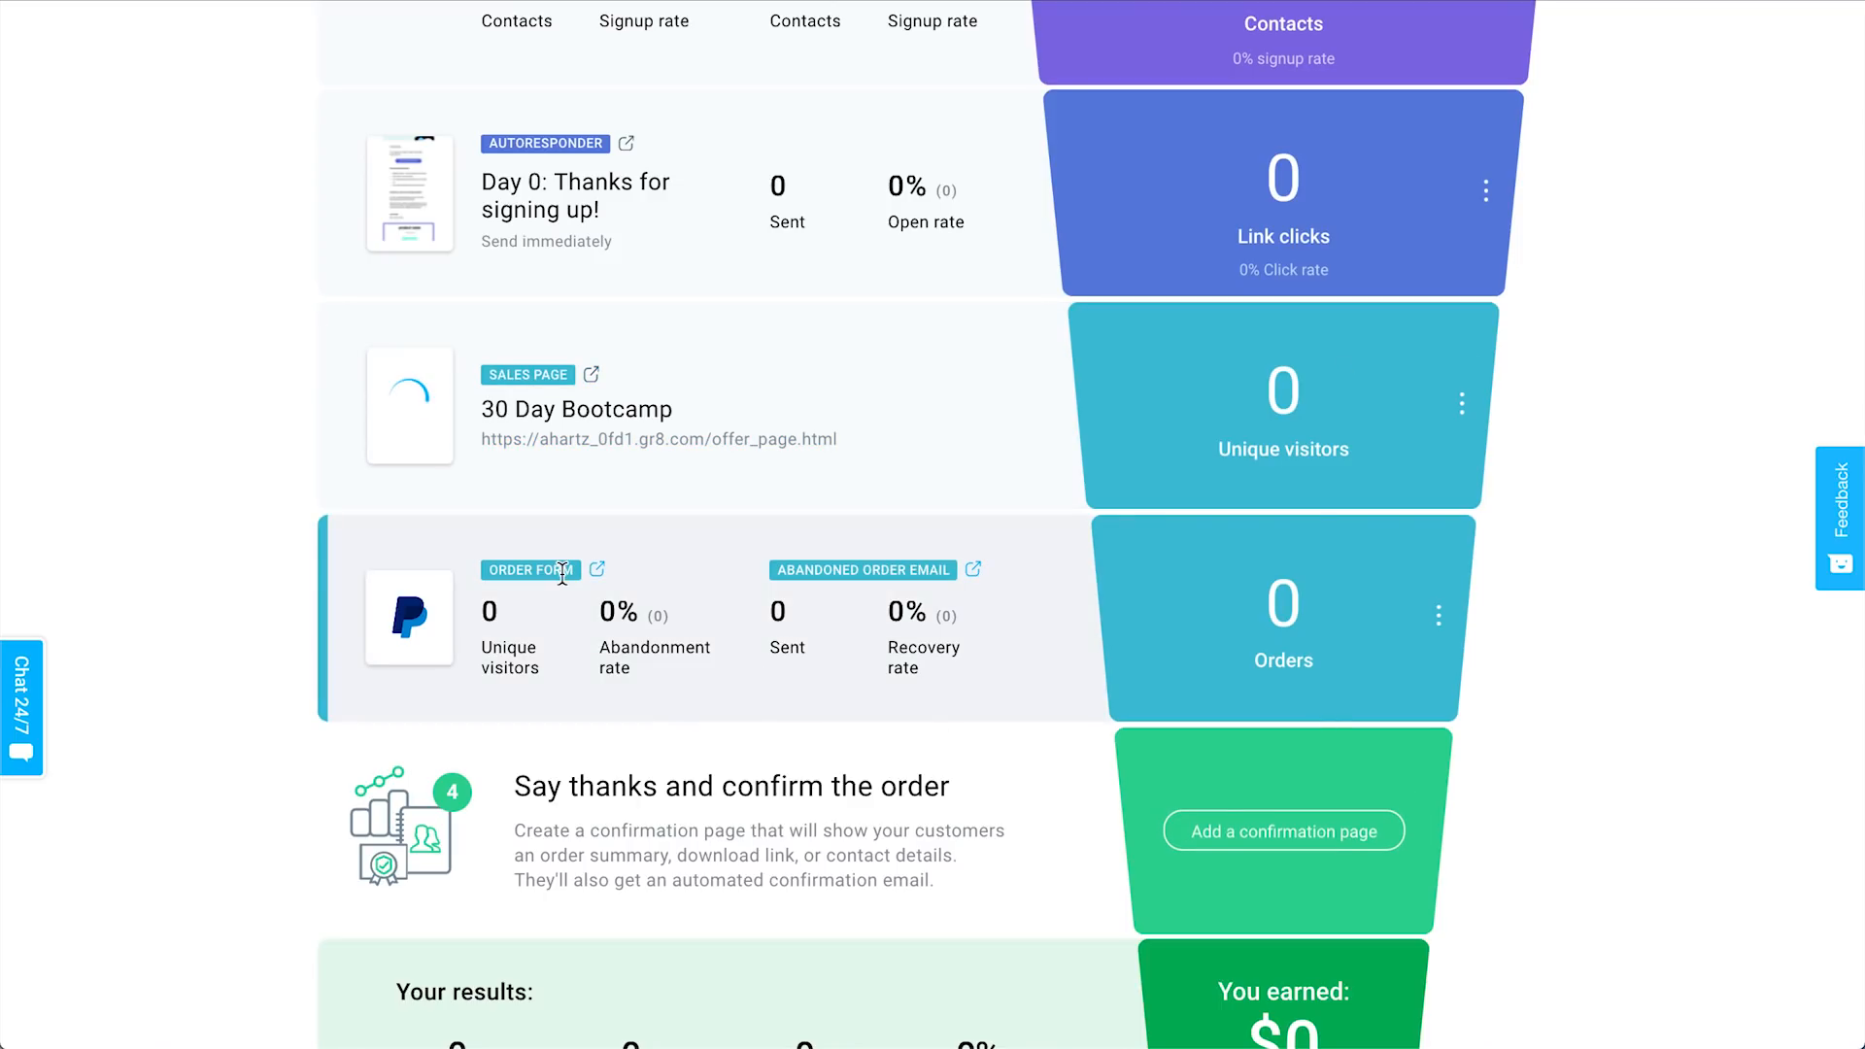
scroll(1663, 665, "down", 3)
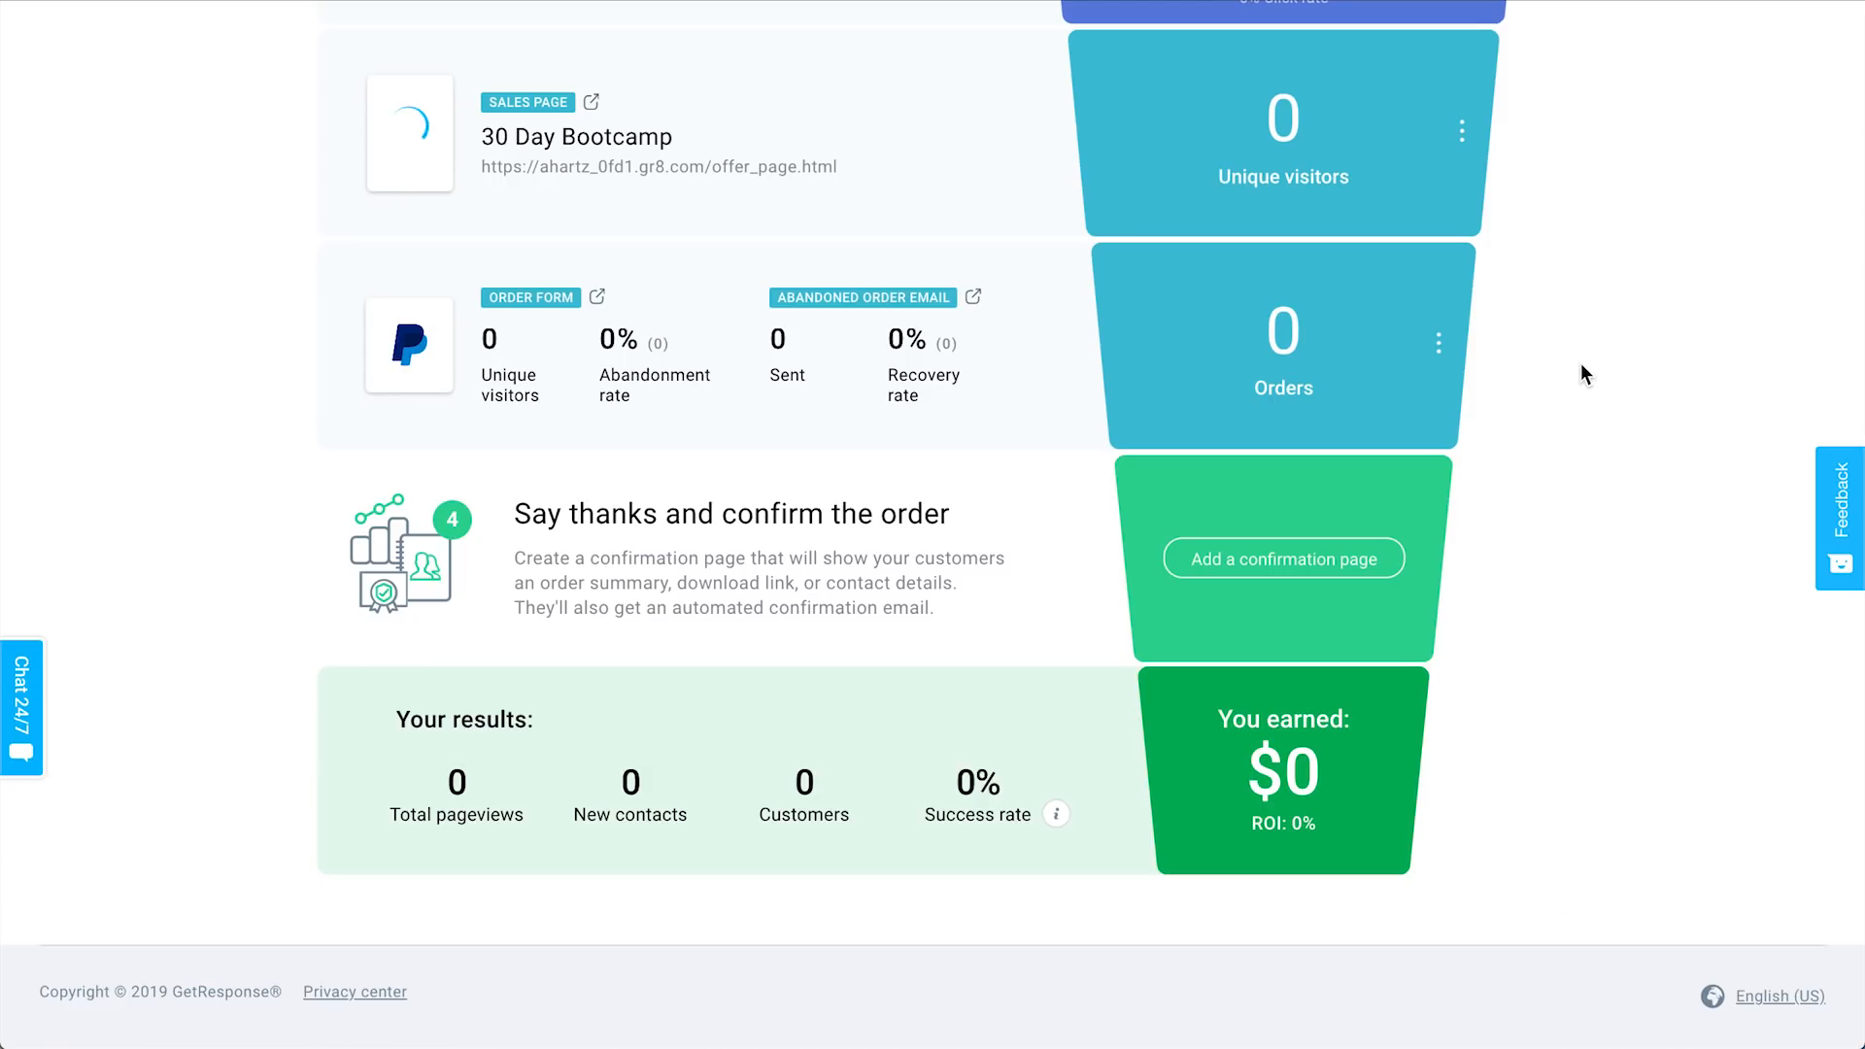
Check the editing options for the order form and abandoned order email, and look back over the earlier funnel stages.
left_click(1439, 345)
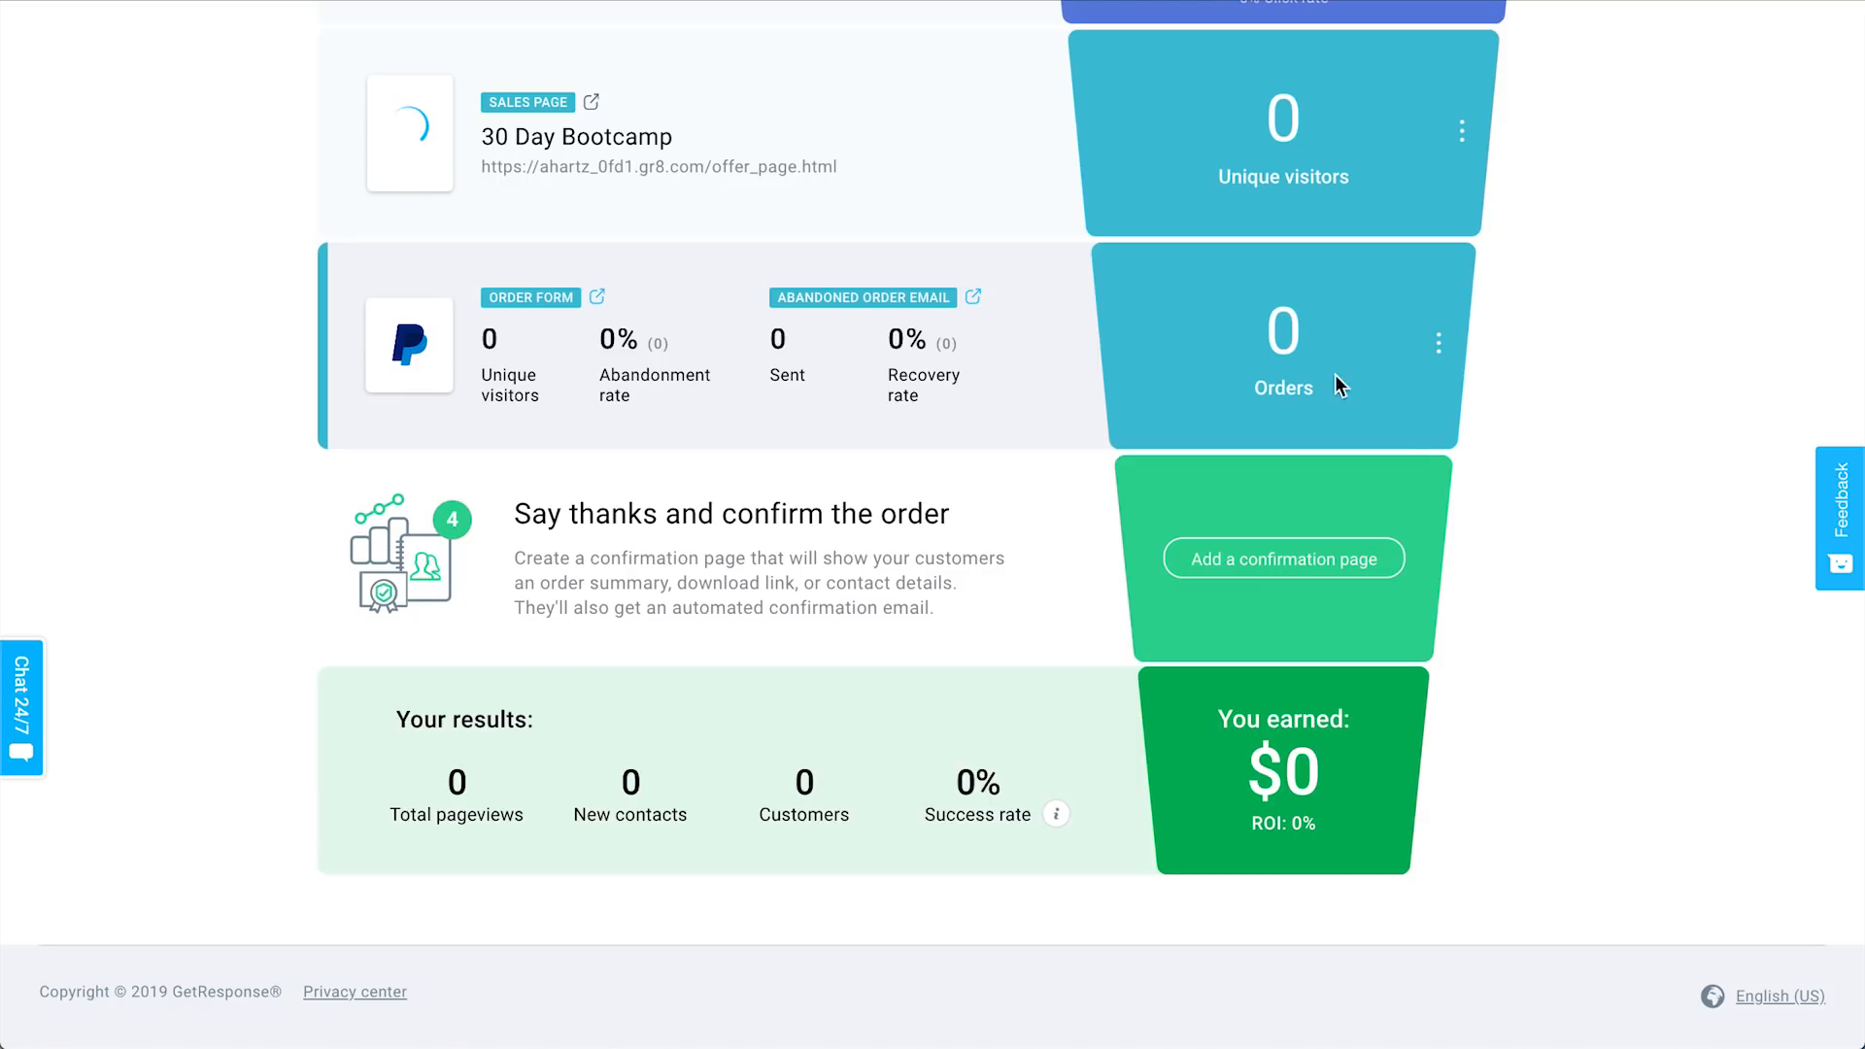
scroll(1583, 417, "up", 3)
mouse_move(1441, 651)
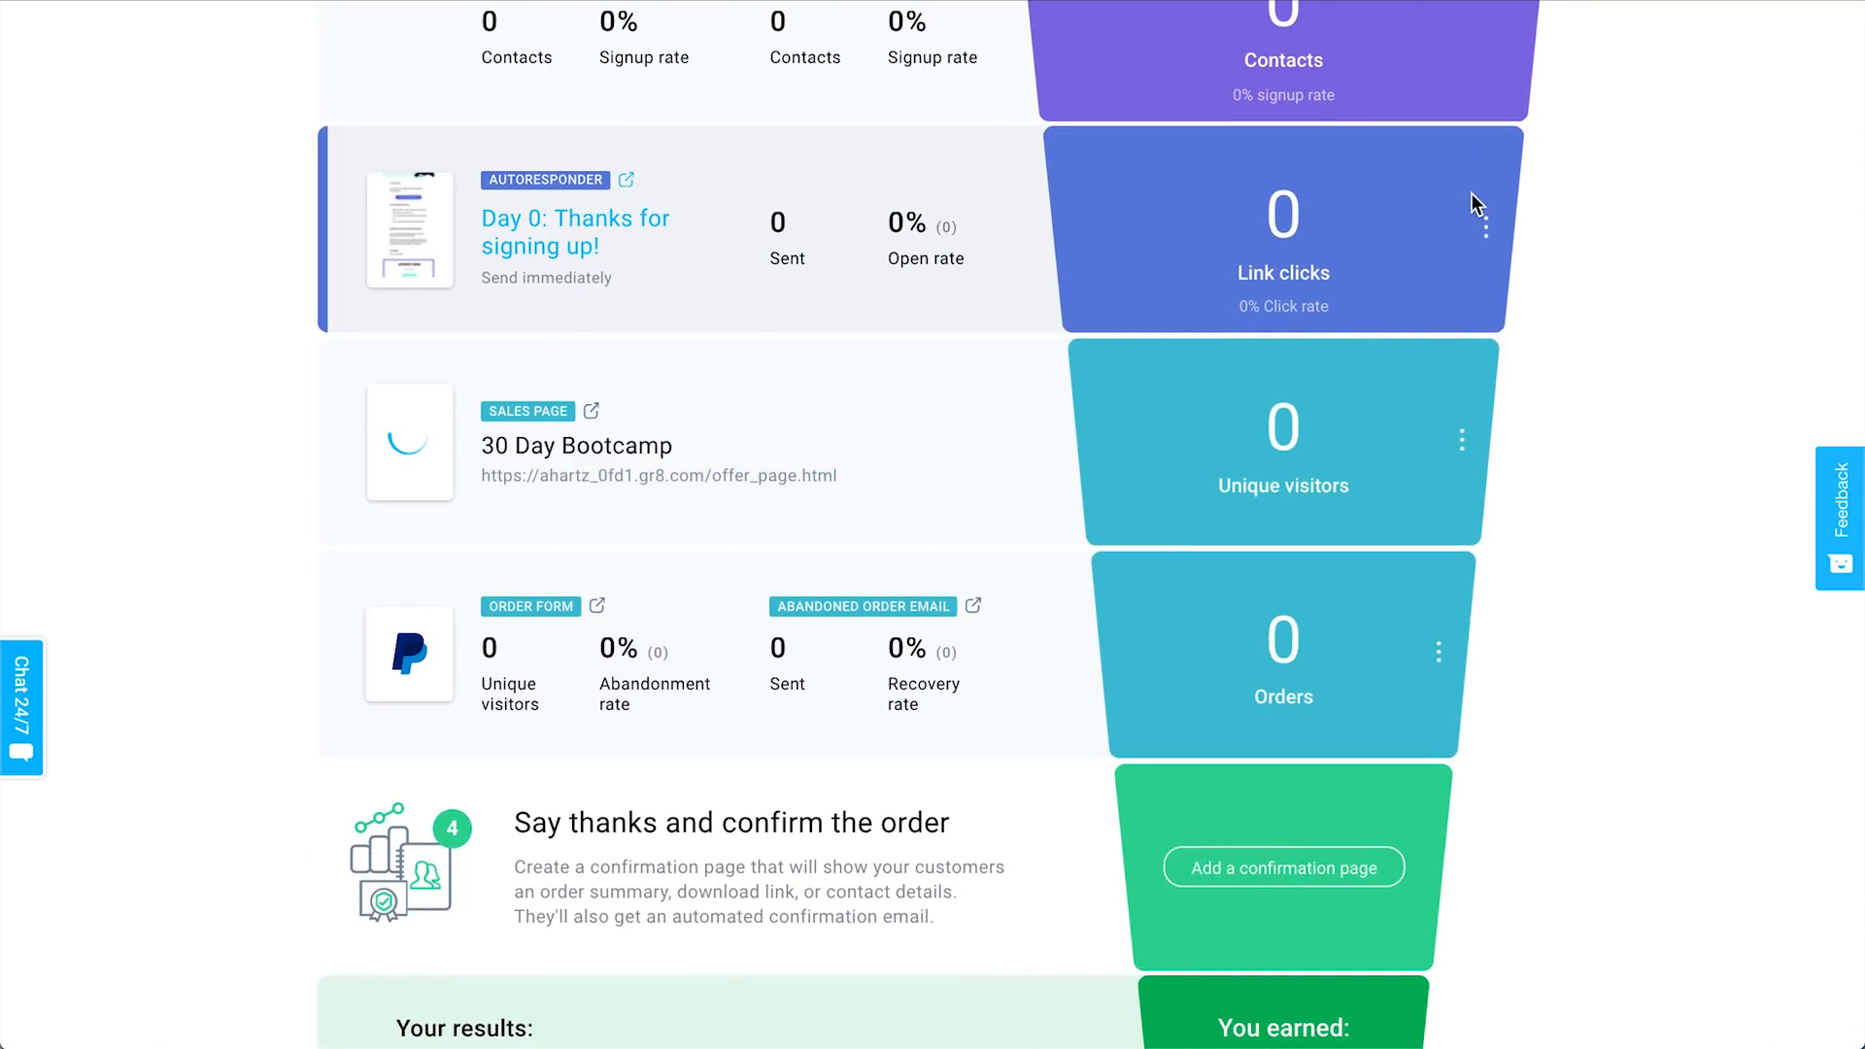
mouse_move(1462, 439)
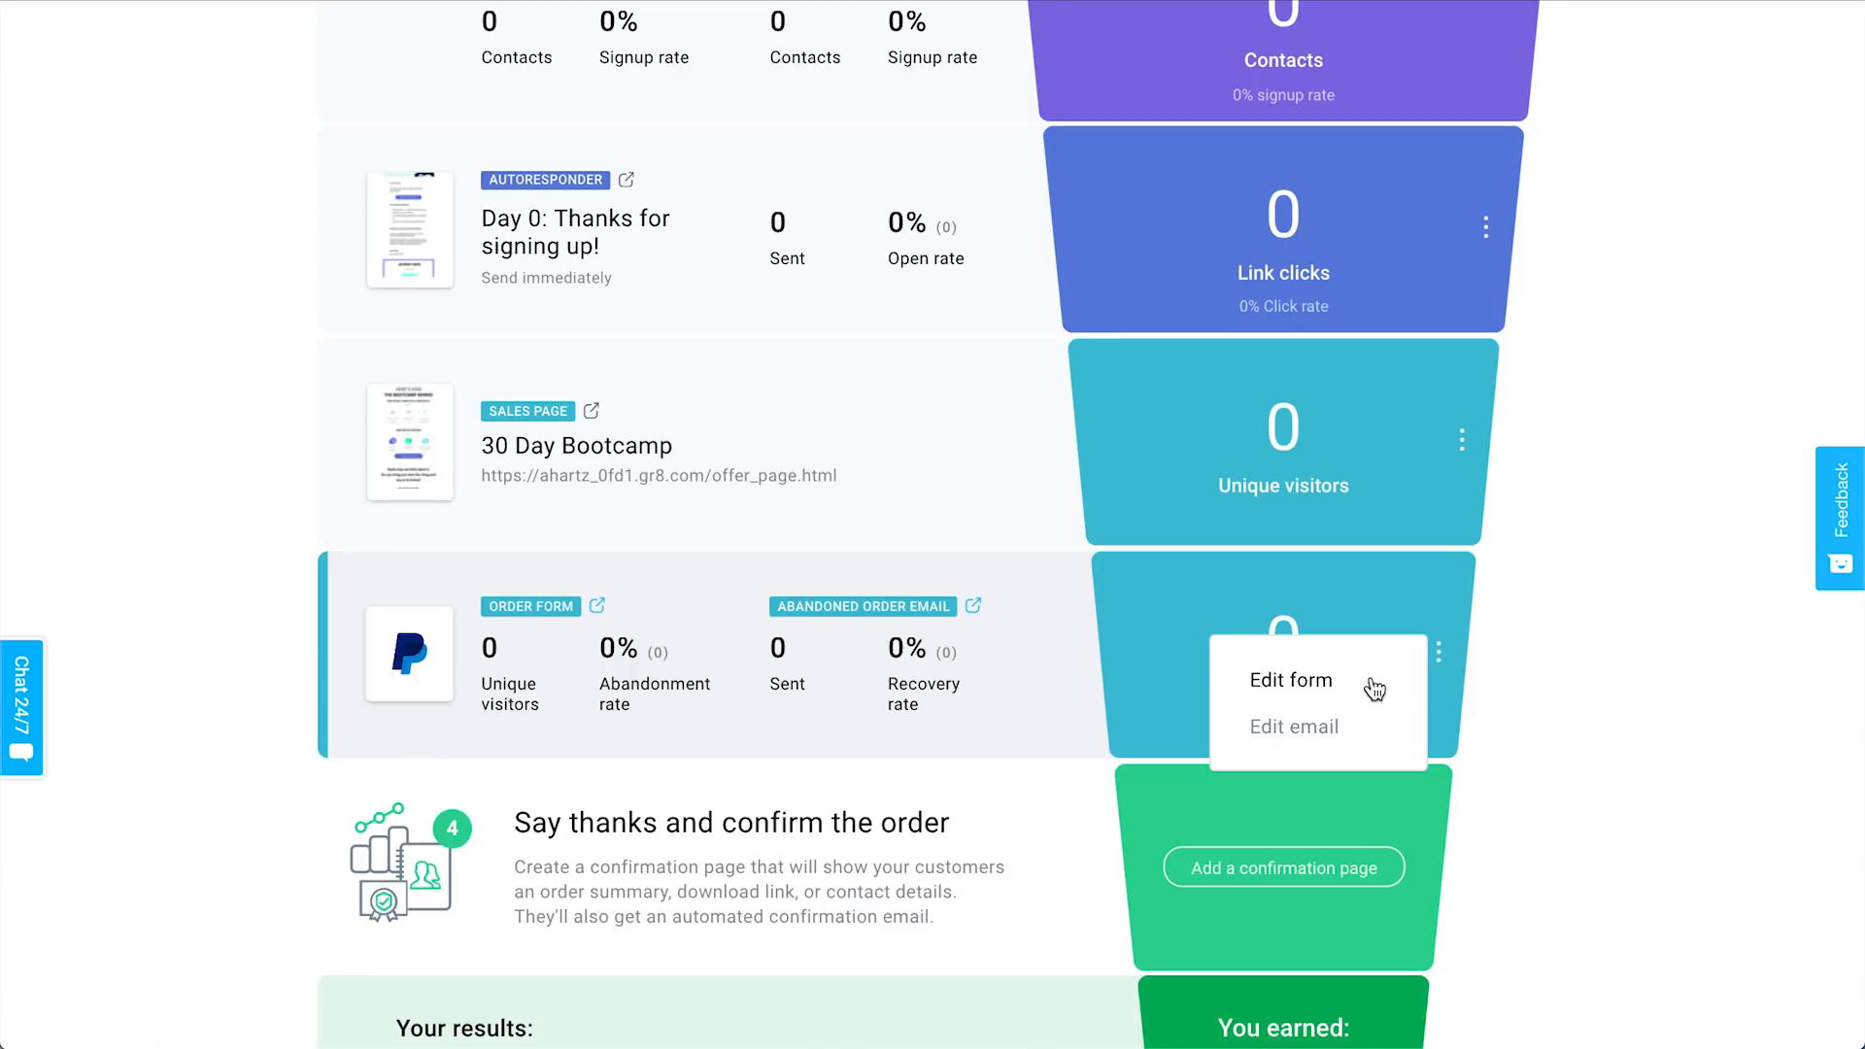
scroll(1522, 670, "up", 5)
mouse_move(1533, 251)
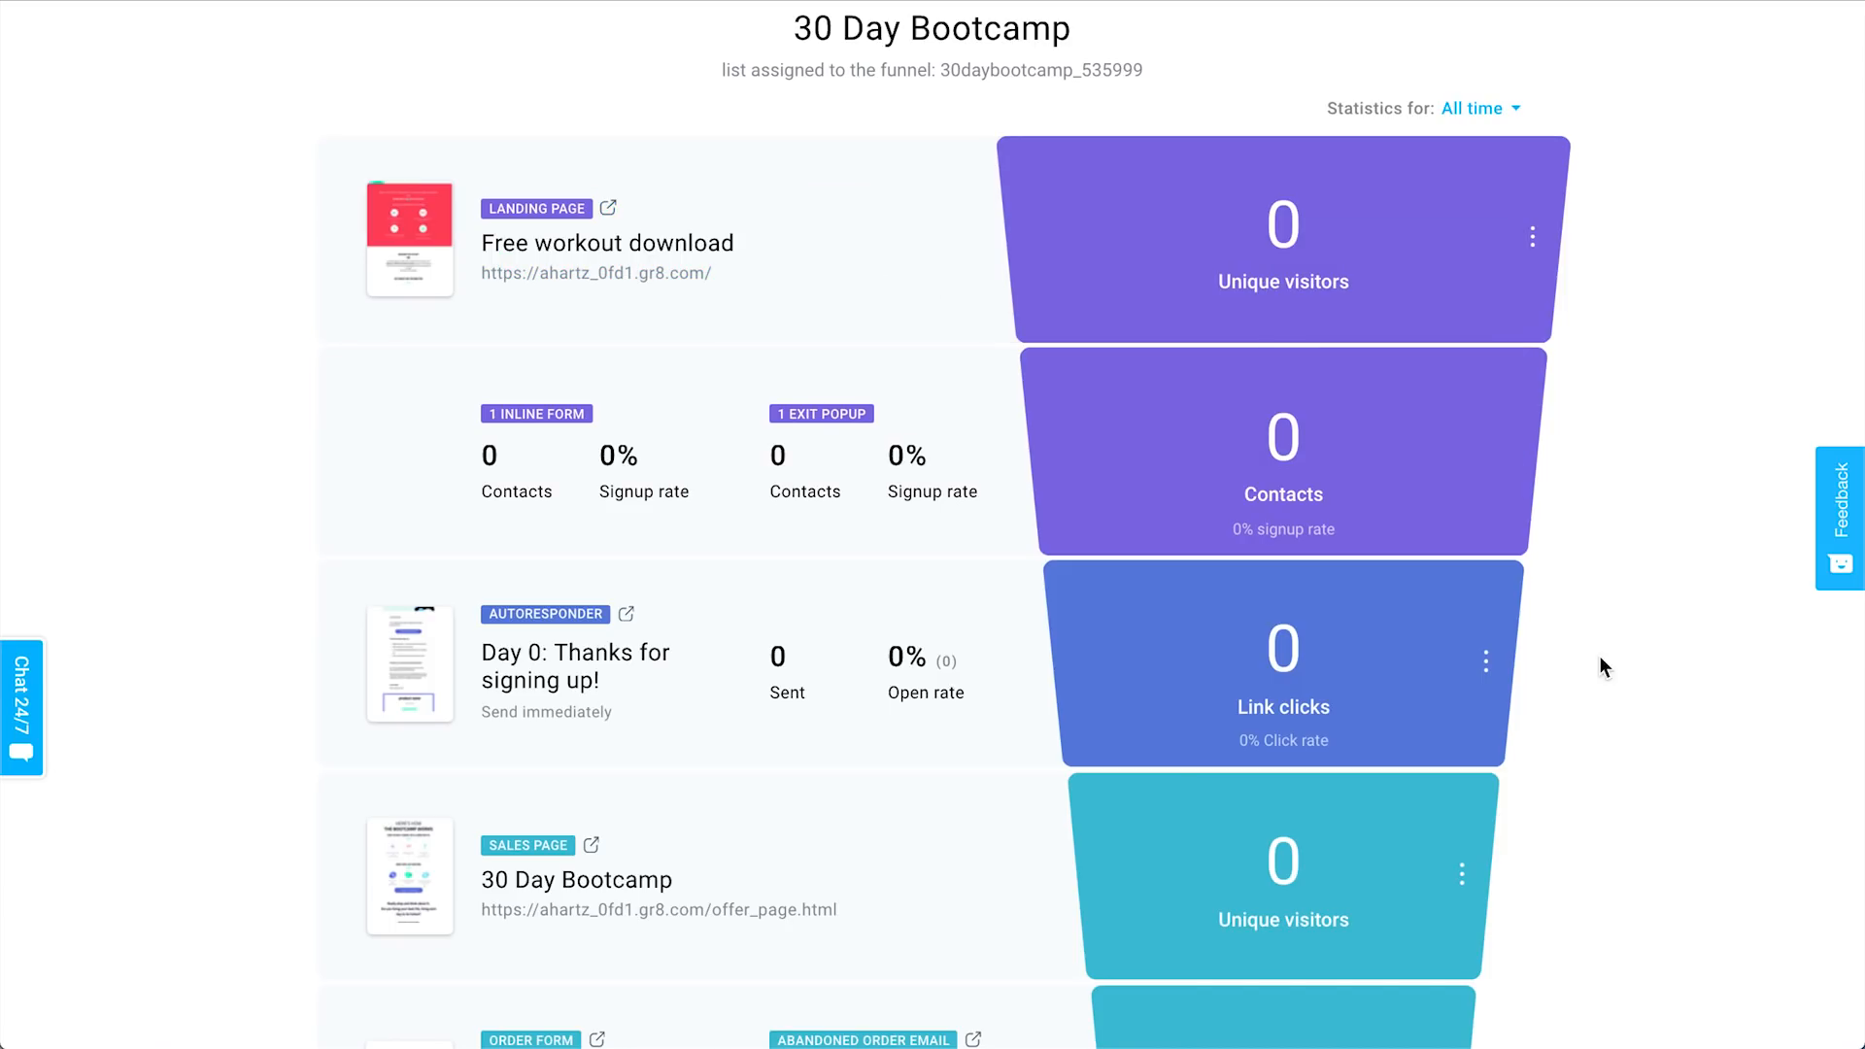
Add a confirmation page from the Fitness program template, named "Thanks for the purchase!", and open it in the editor.
scroll(1599, 656, "down", 7)
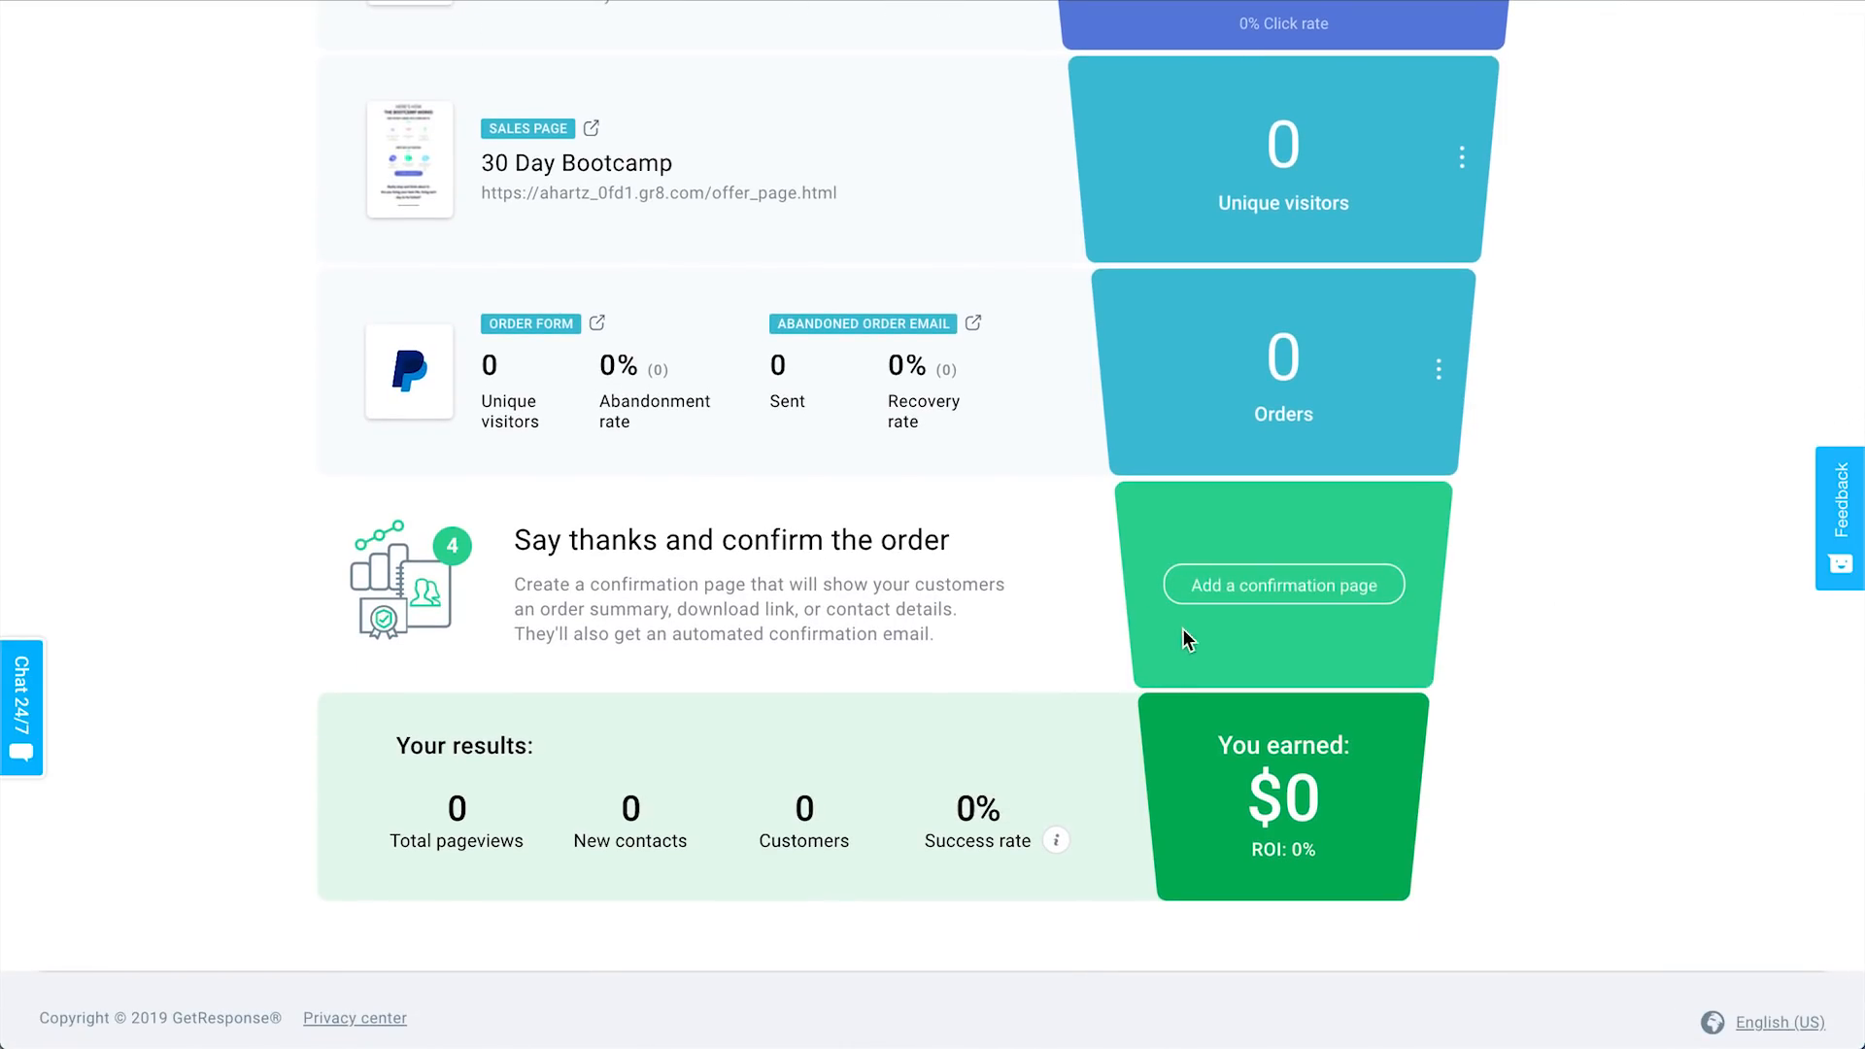
left_click(1270, 594)
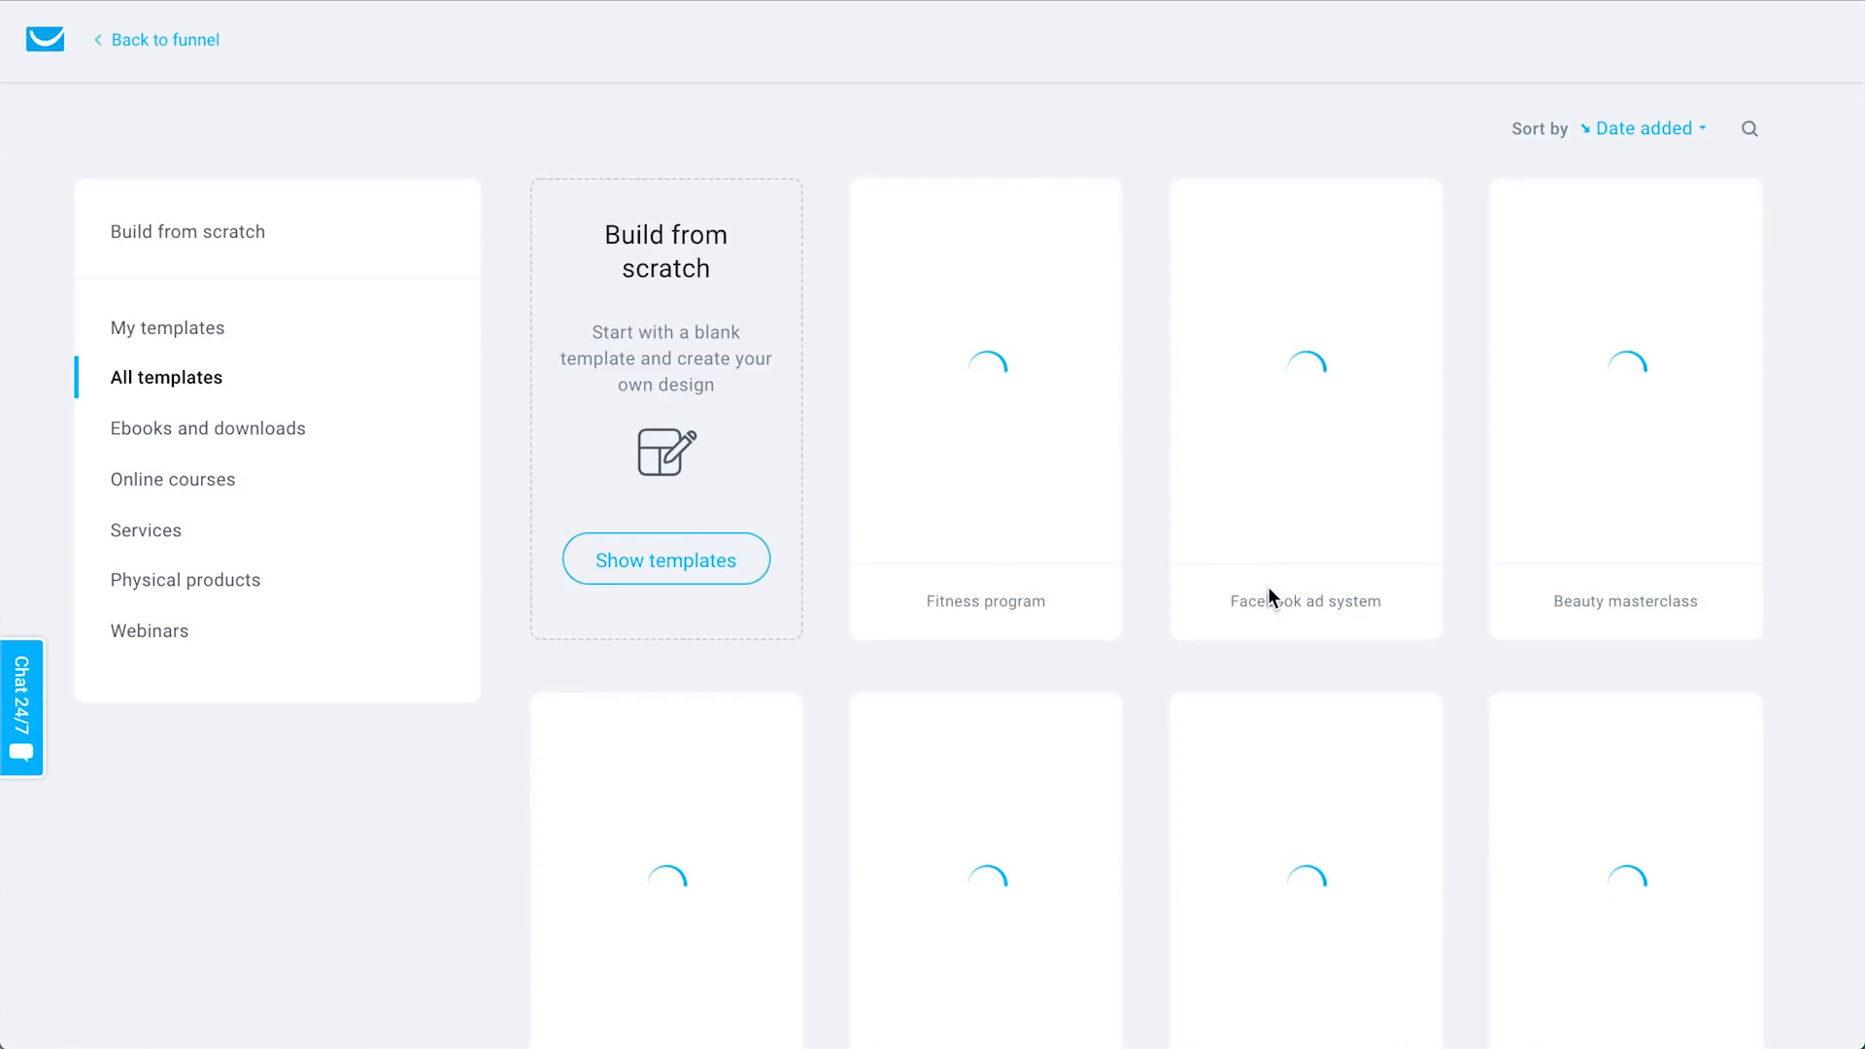
mouse_move(952, 427)
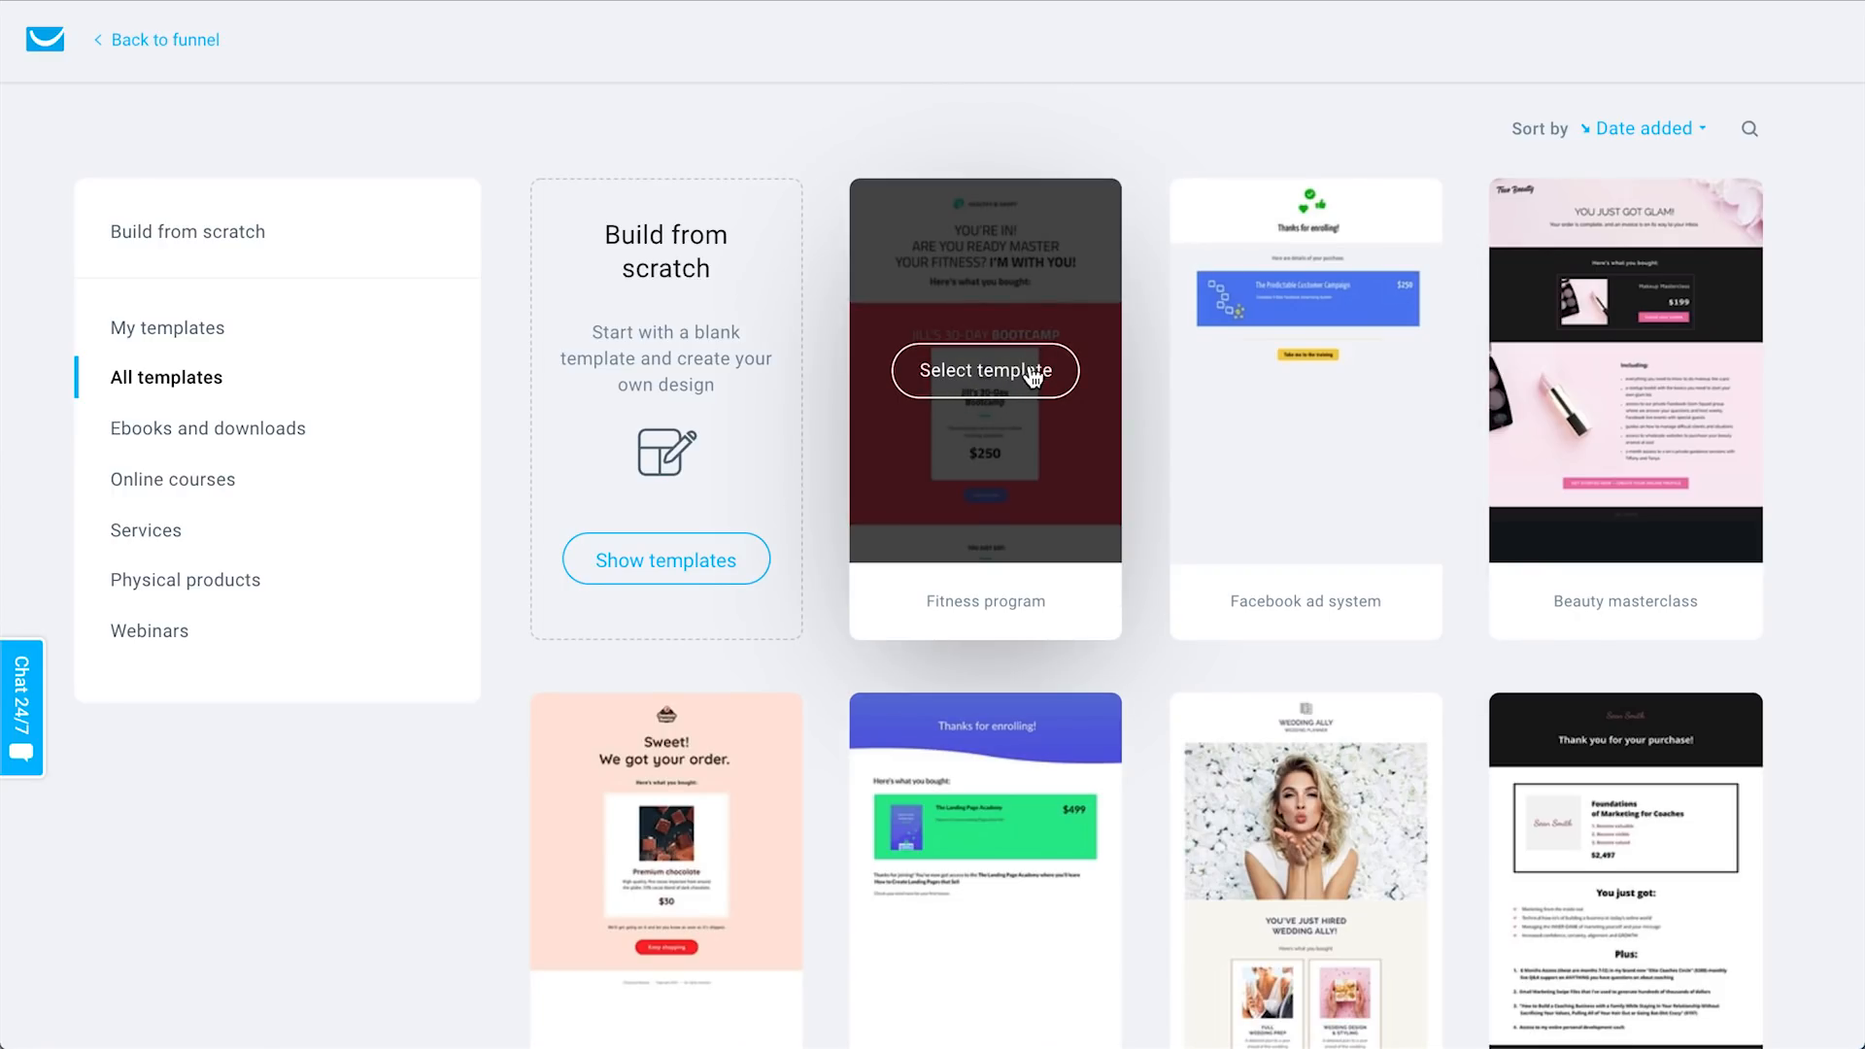
left_click(985, 374)
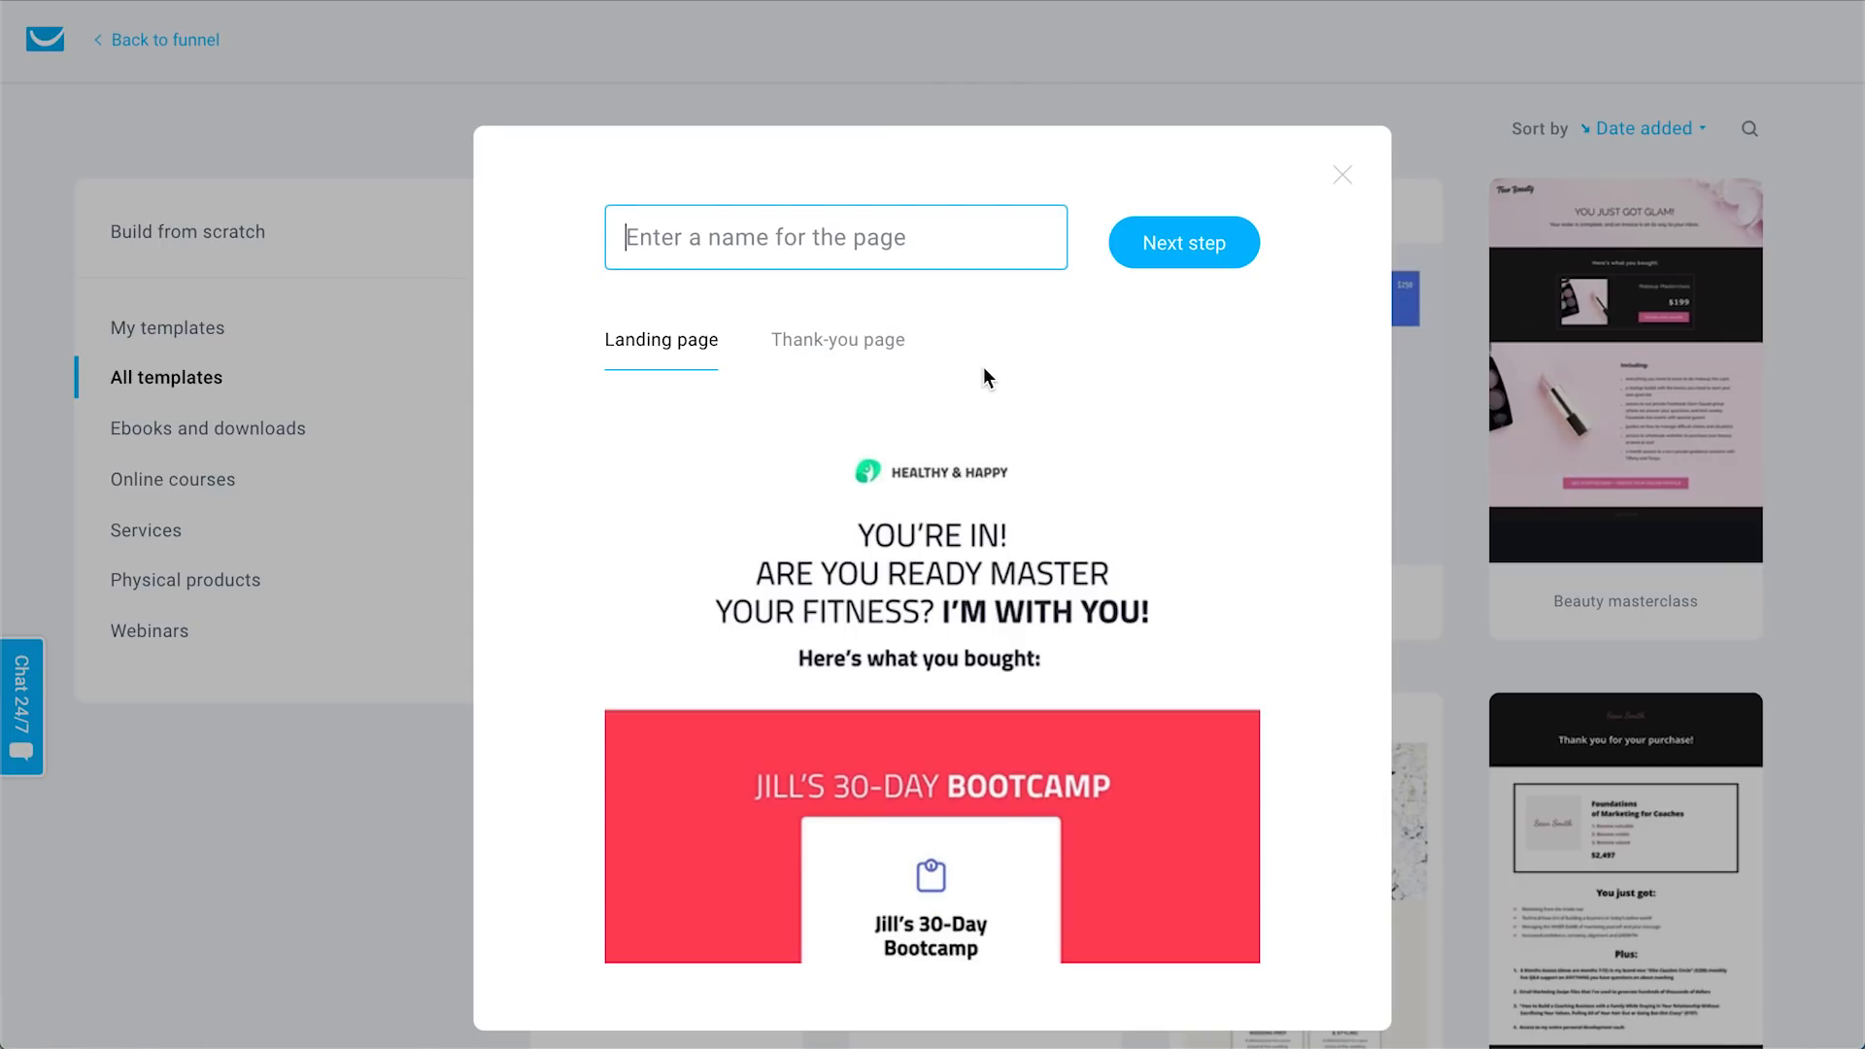
type("Tha")
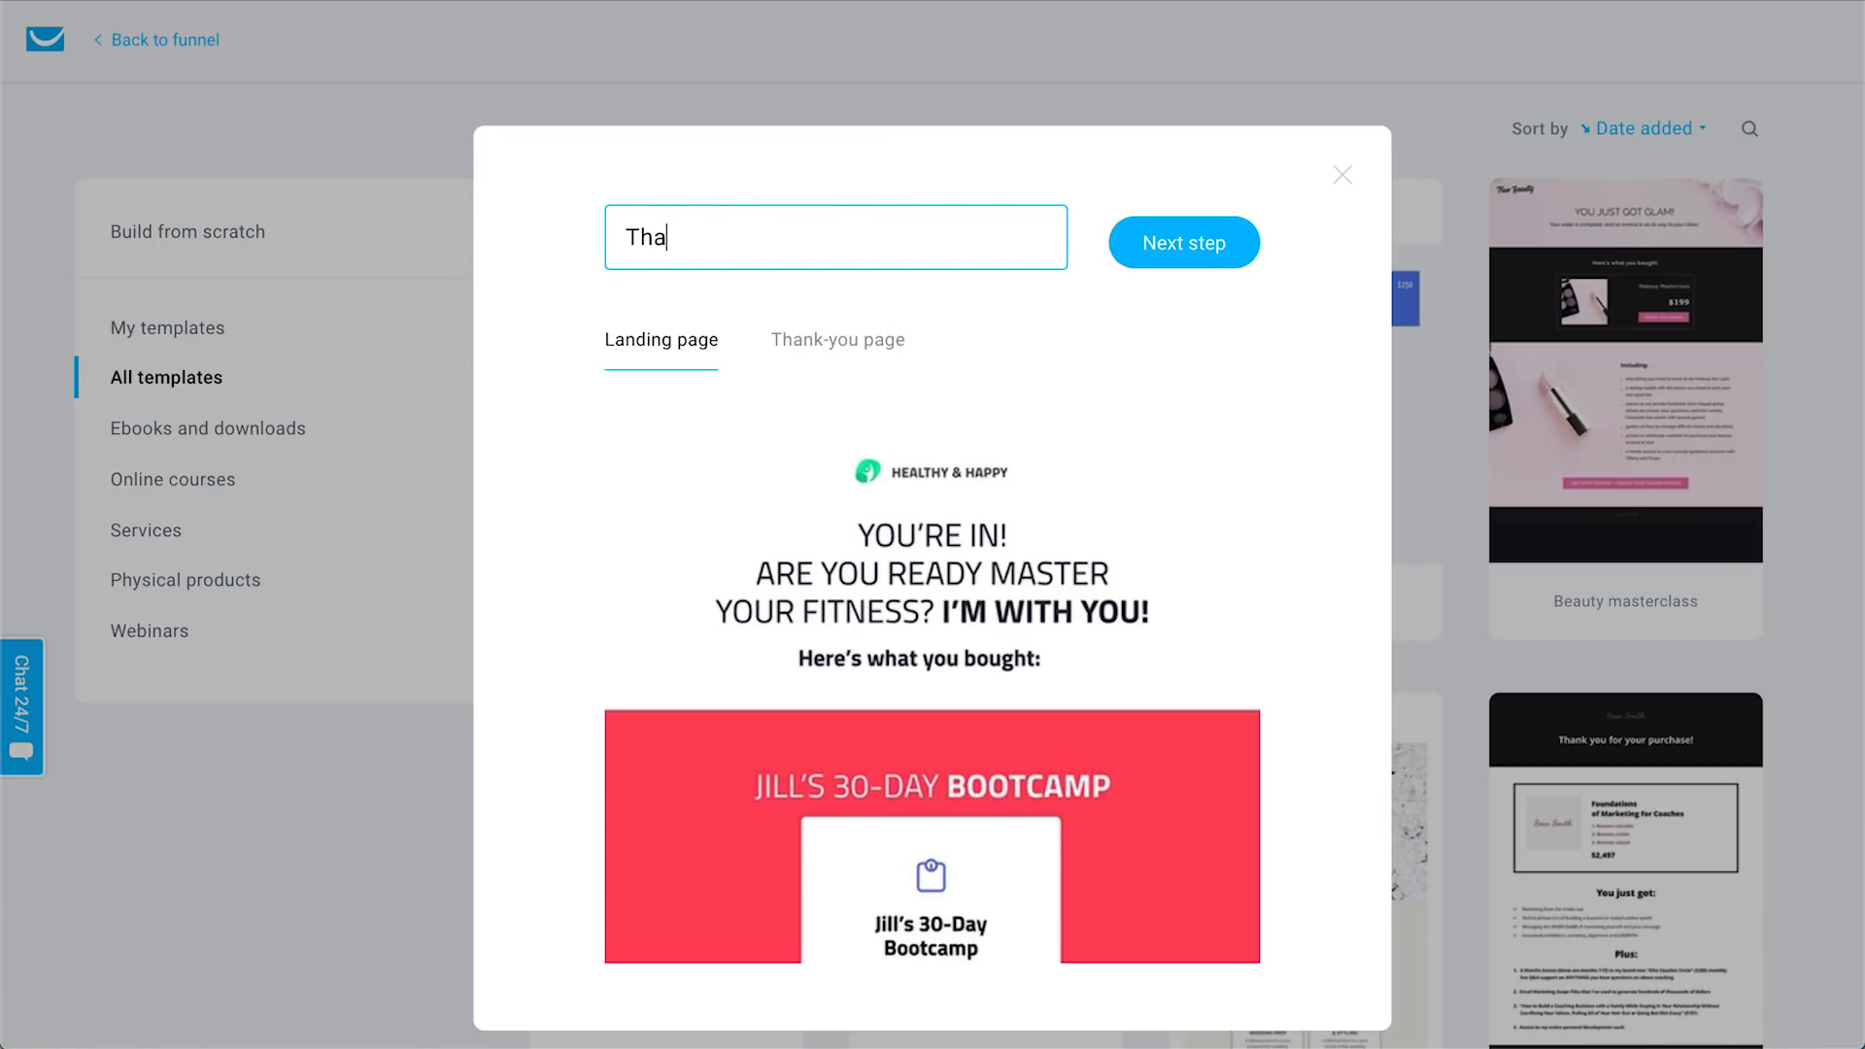
type("nks for the purchase!")
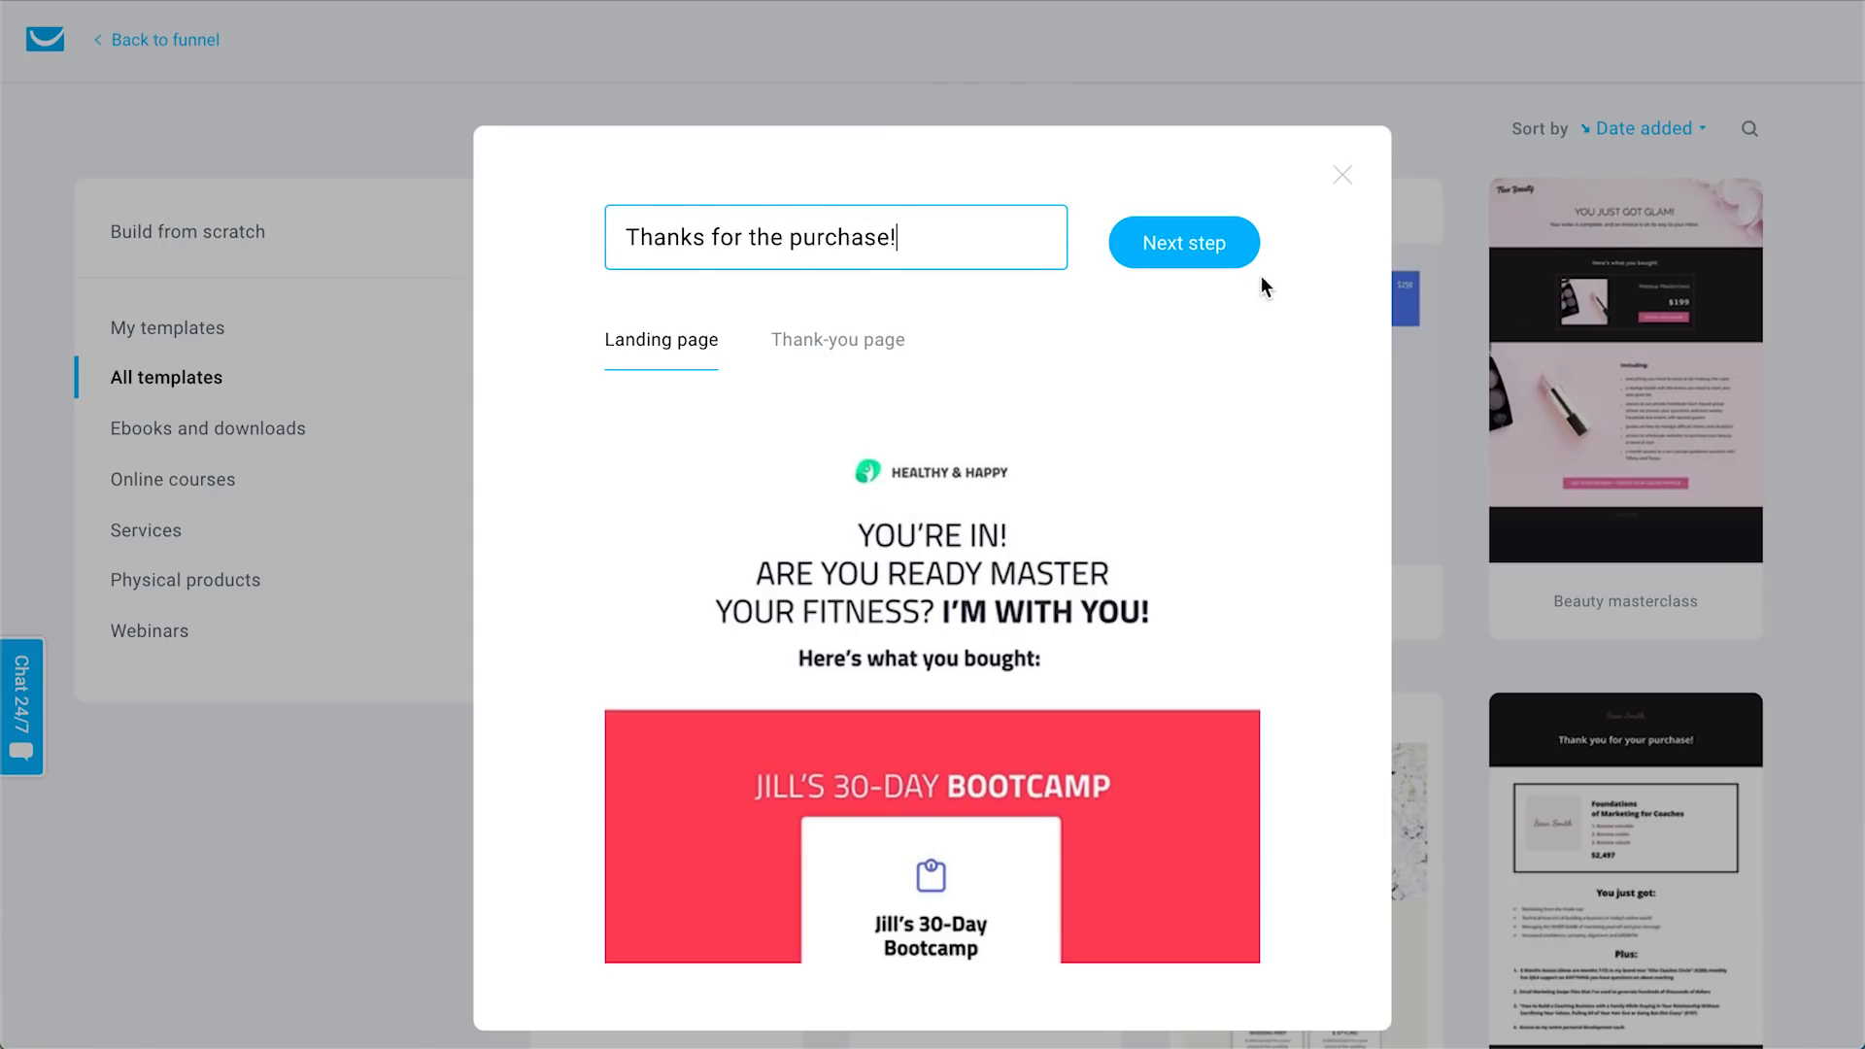
left_click(1214, 241)
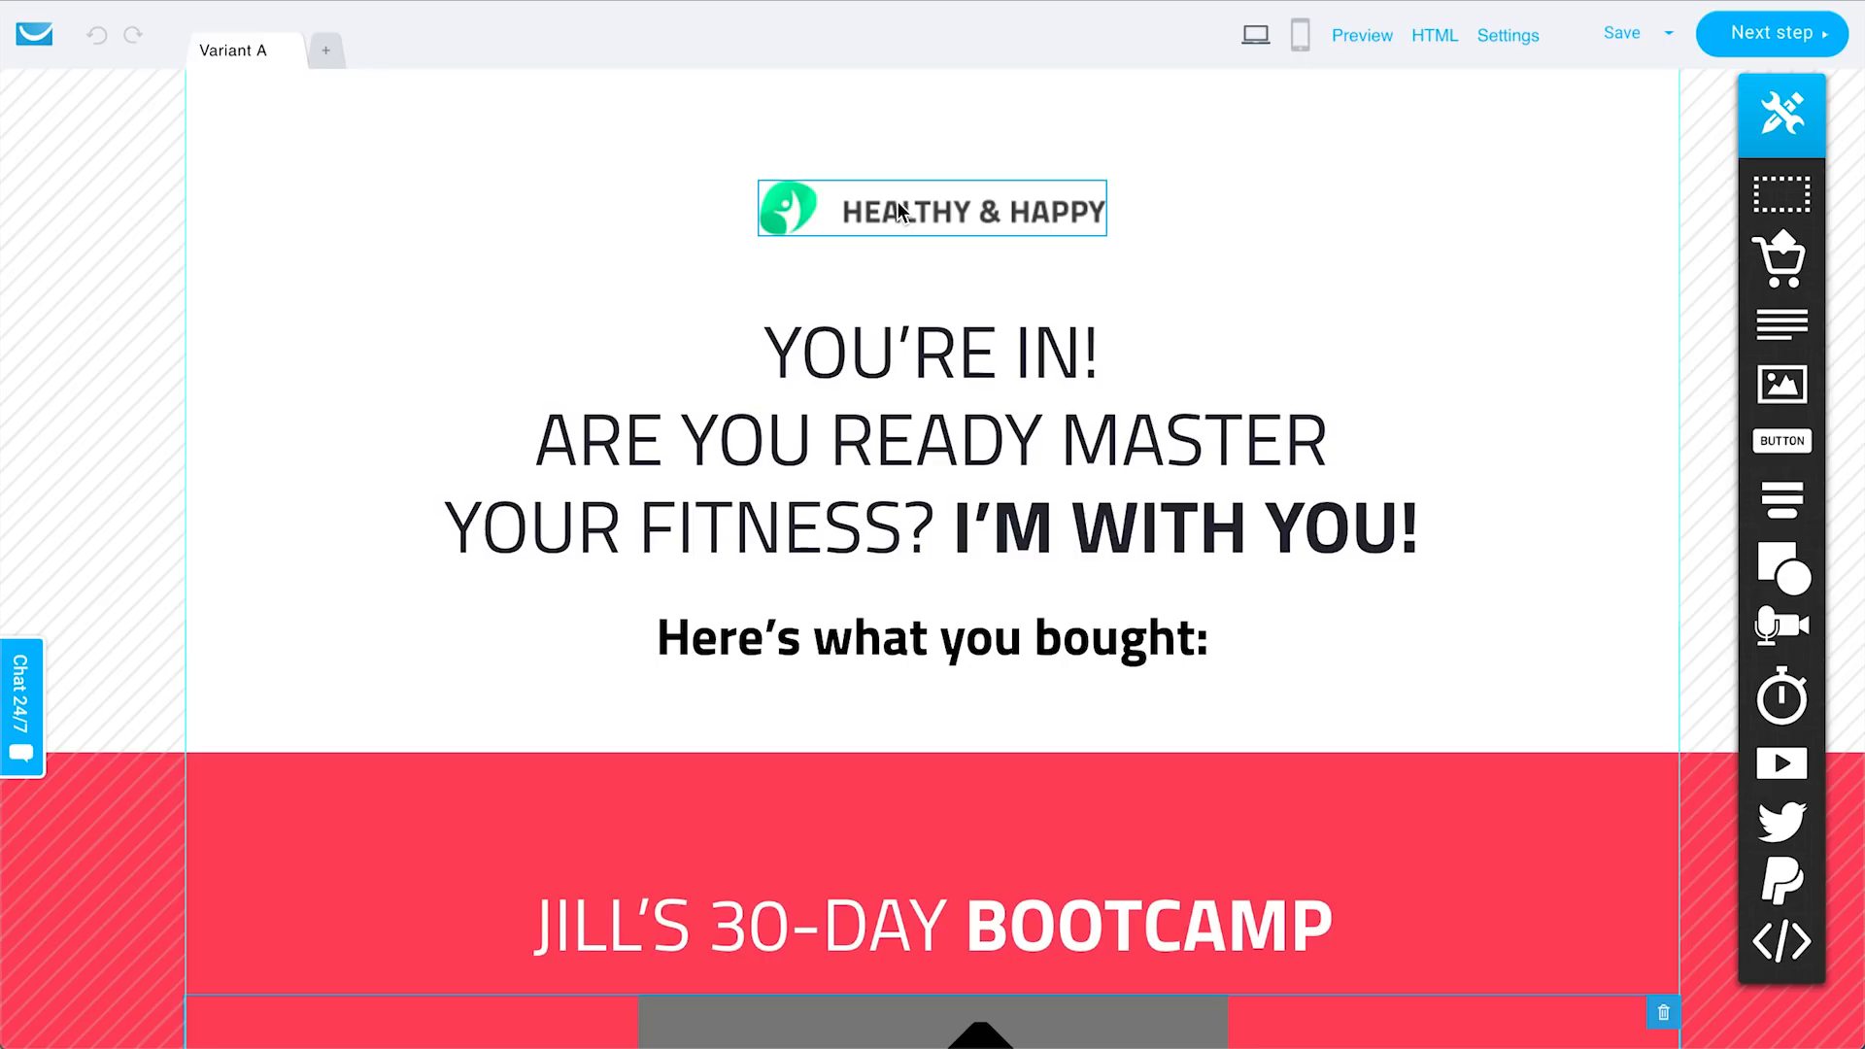
Examine the confirmation page's headline, purchased-products placeholder, list of bootcamp inclusions and call-to-action button.
scroll(937, 362, "down", 5)
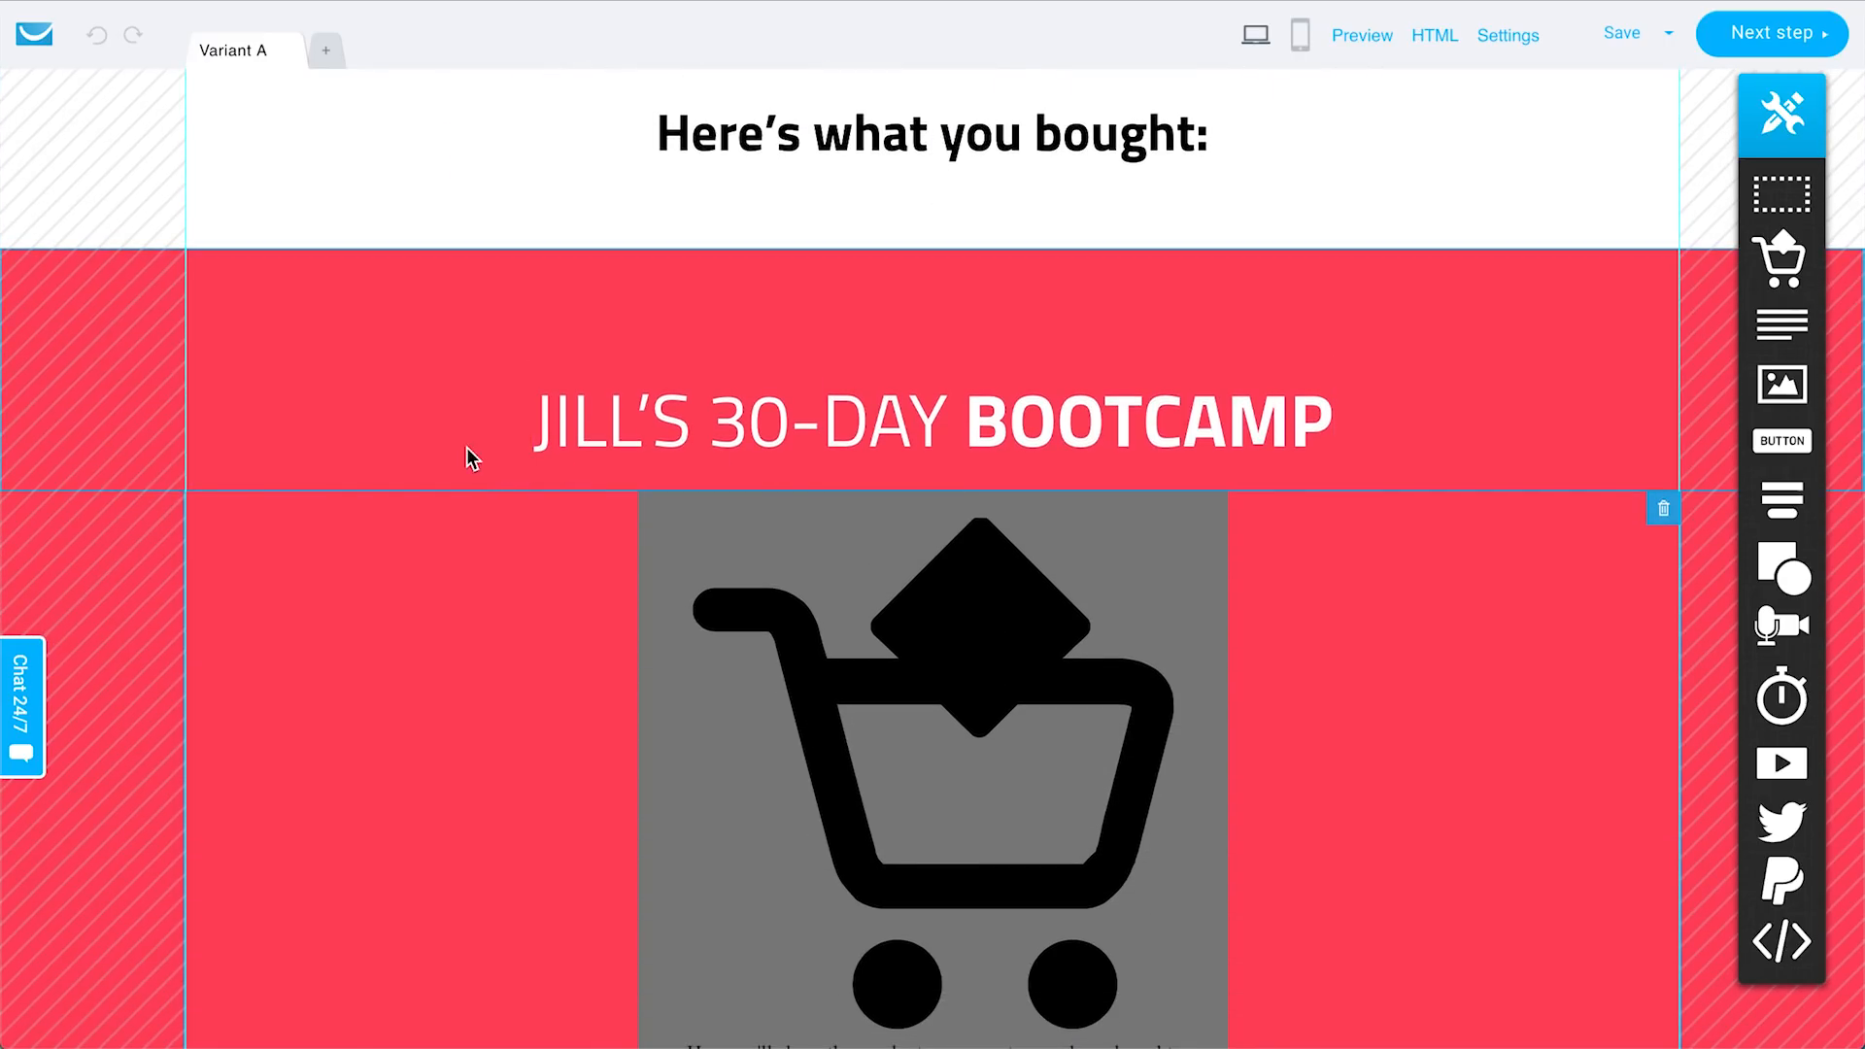
scroll(1226, 427, "down", 3)
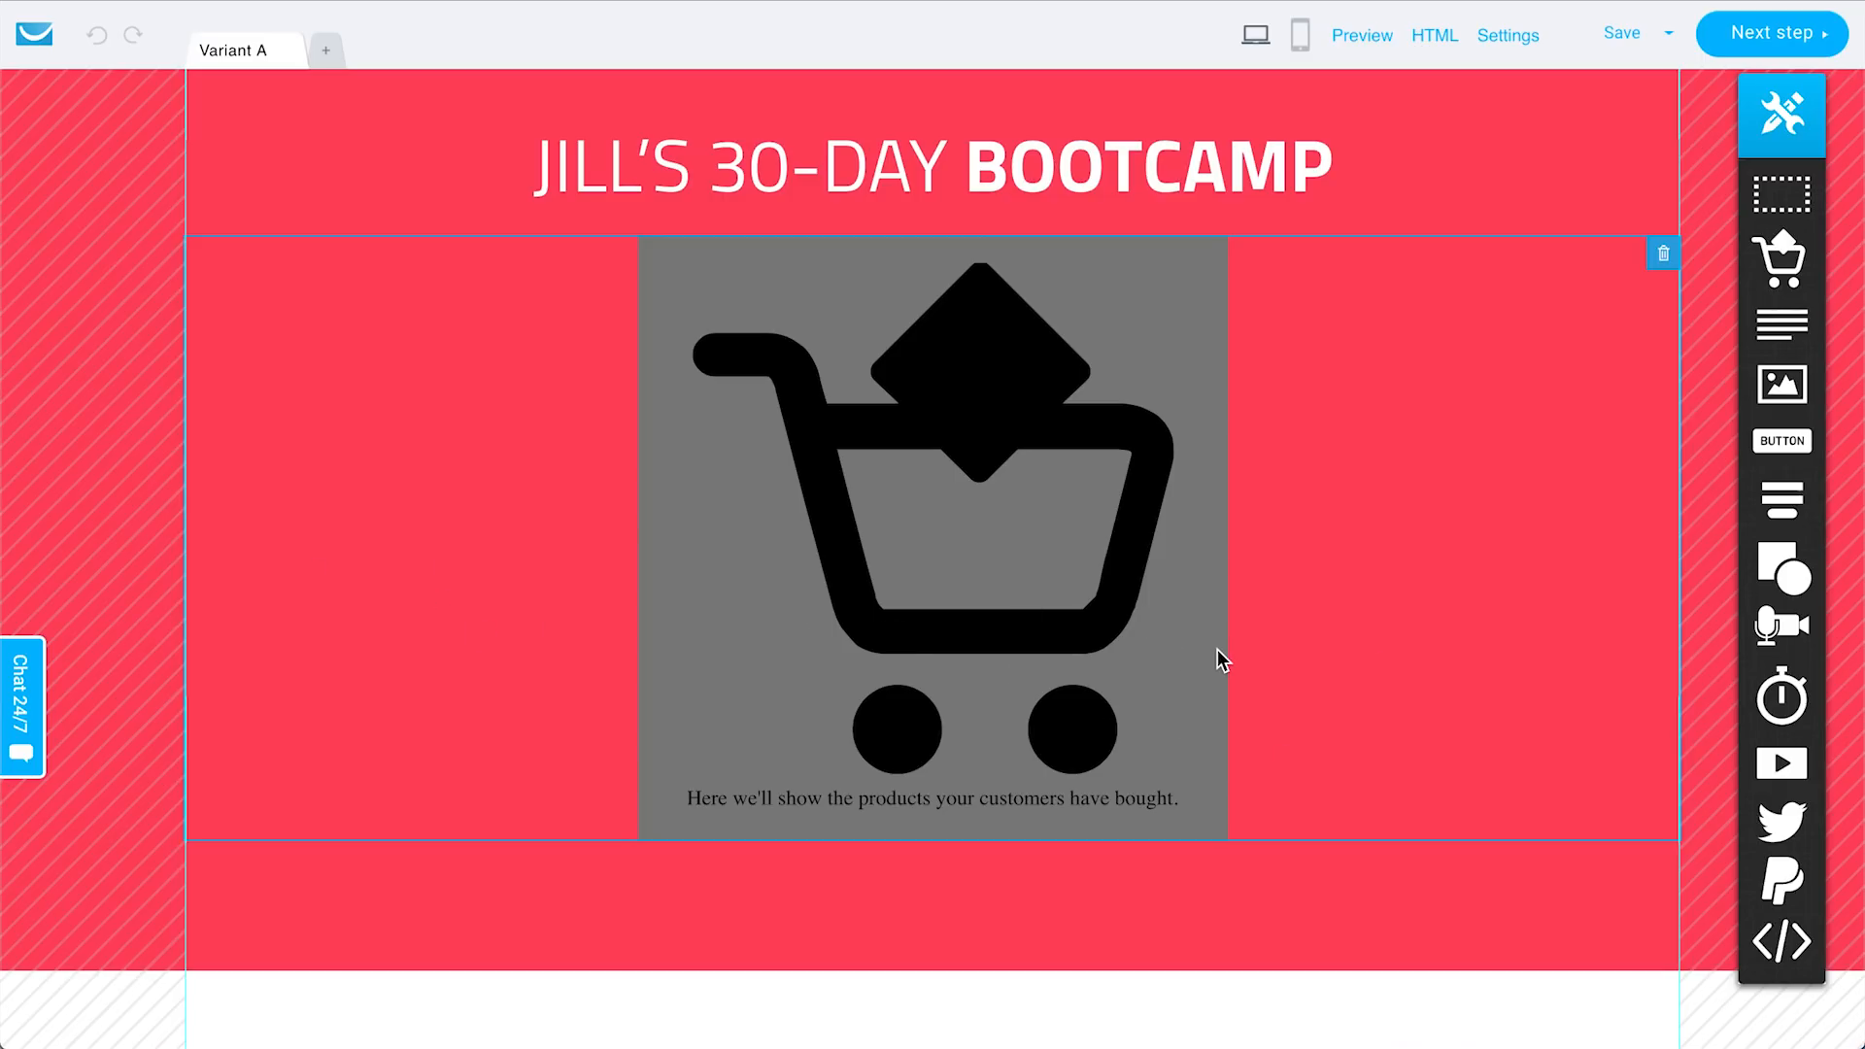
scroll(685, 952, "up", 8)
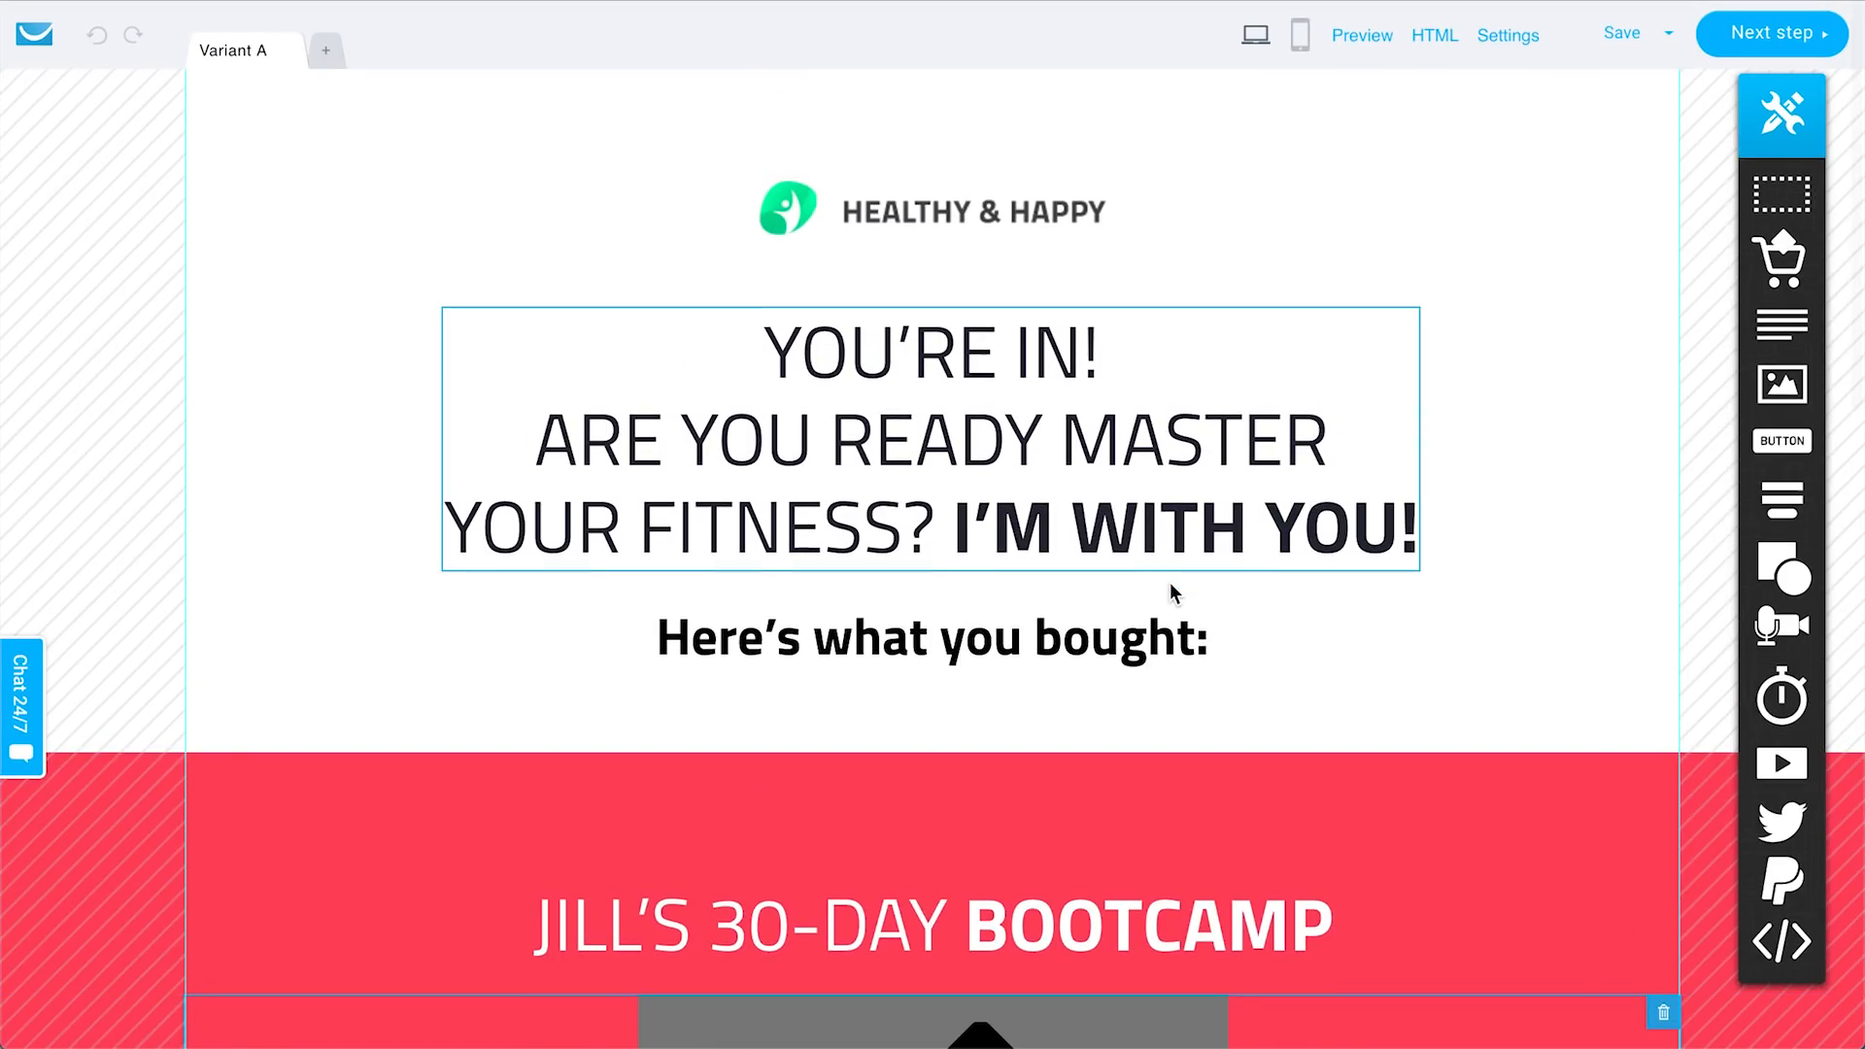
scroll(1172, 417, "down", 13)
scroll(1170, 418, "down", 3)
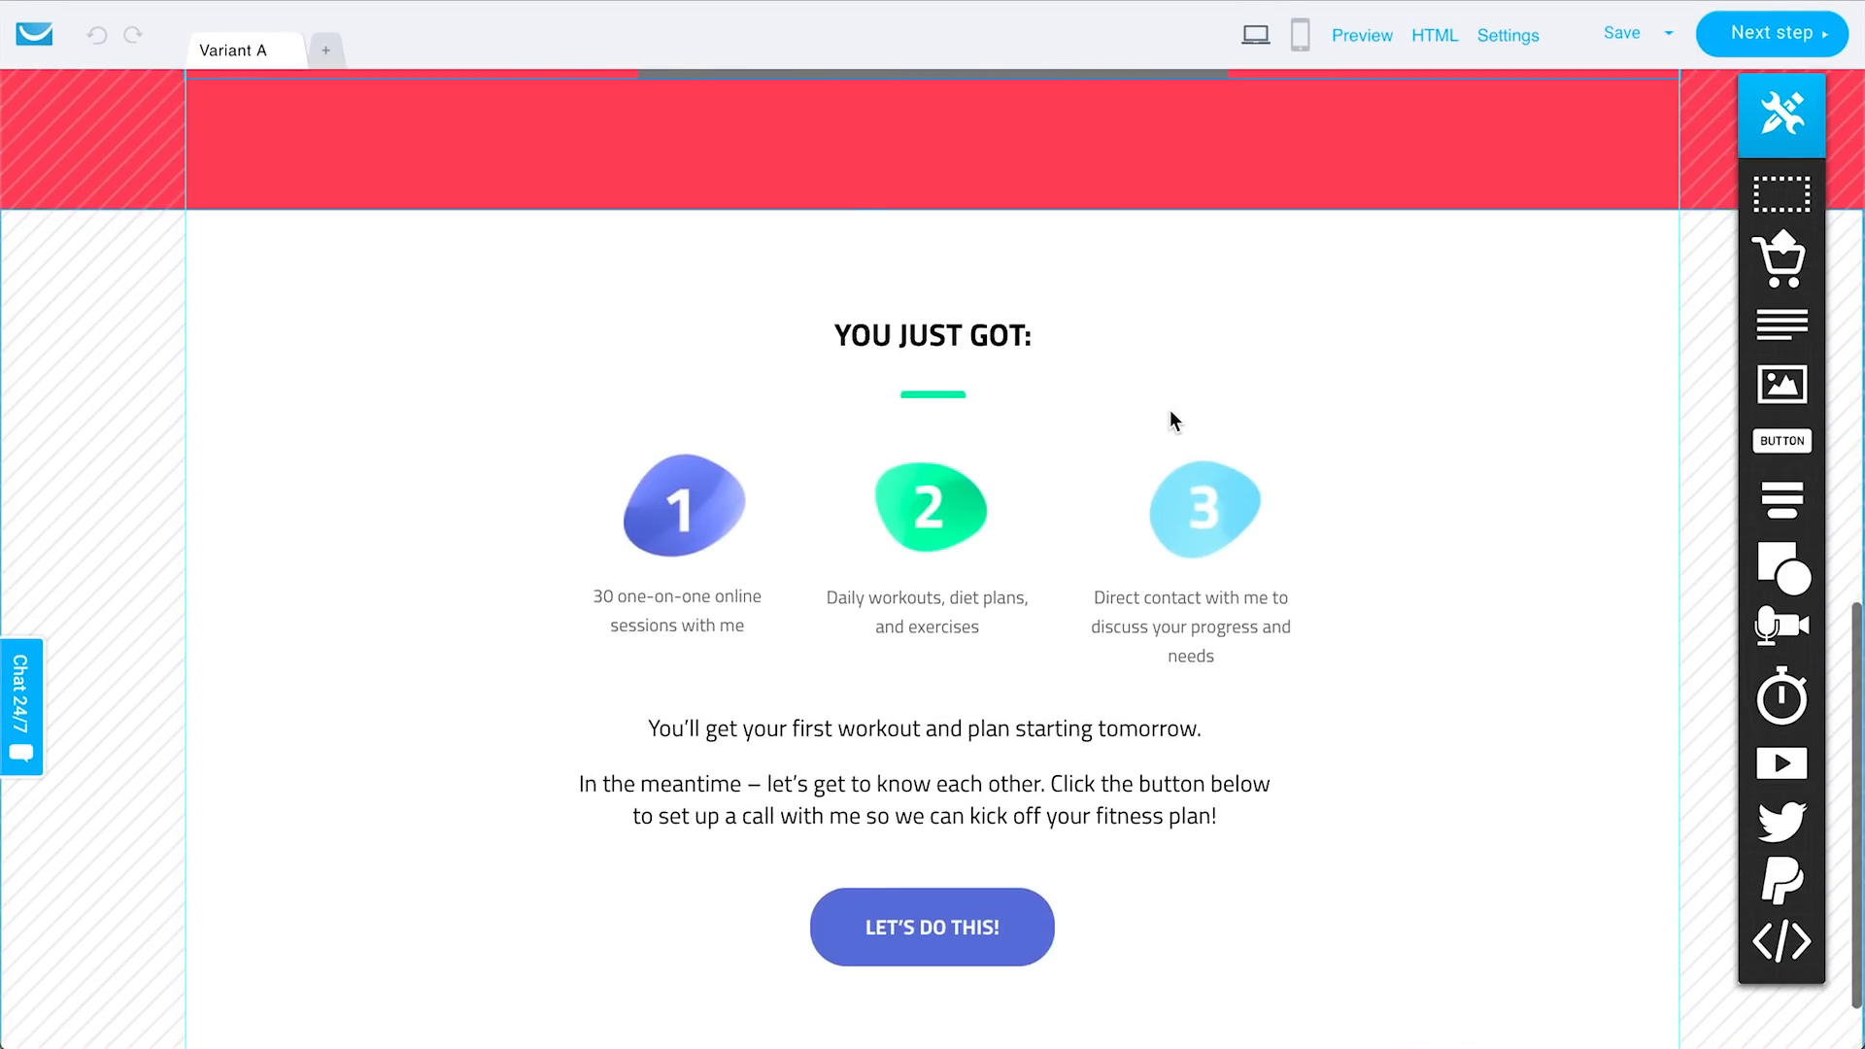
scroll(1174, 535, "up", 3)
scroll(1176, 542, "down", 3)
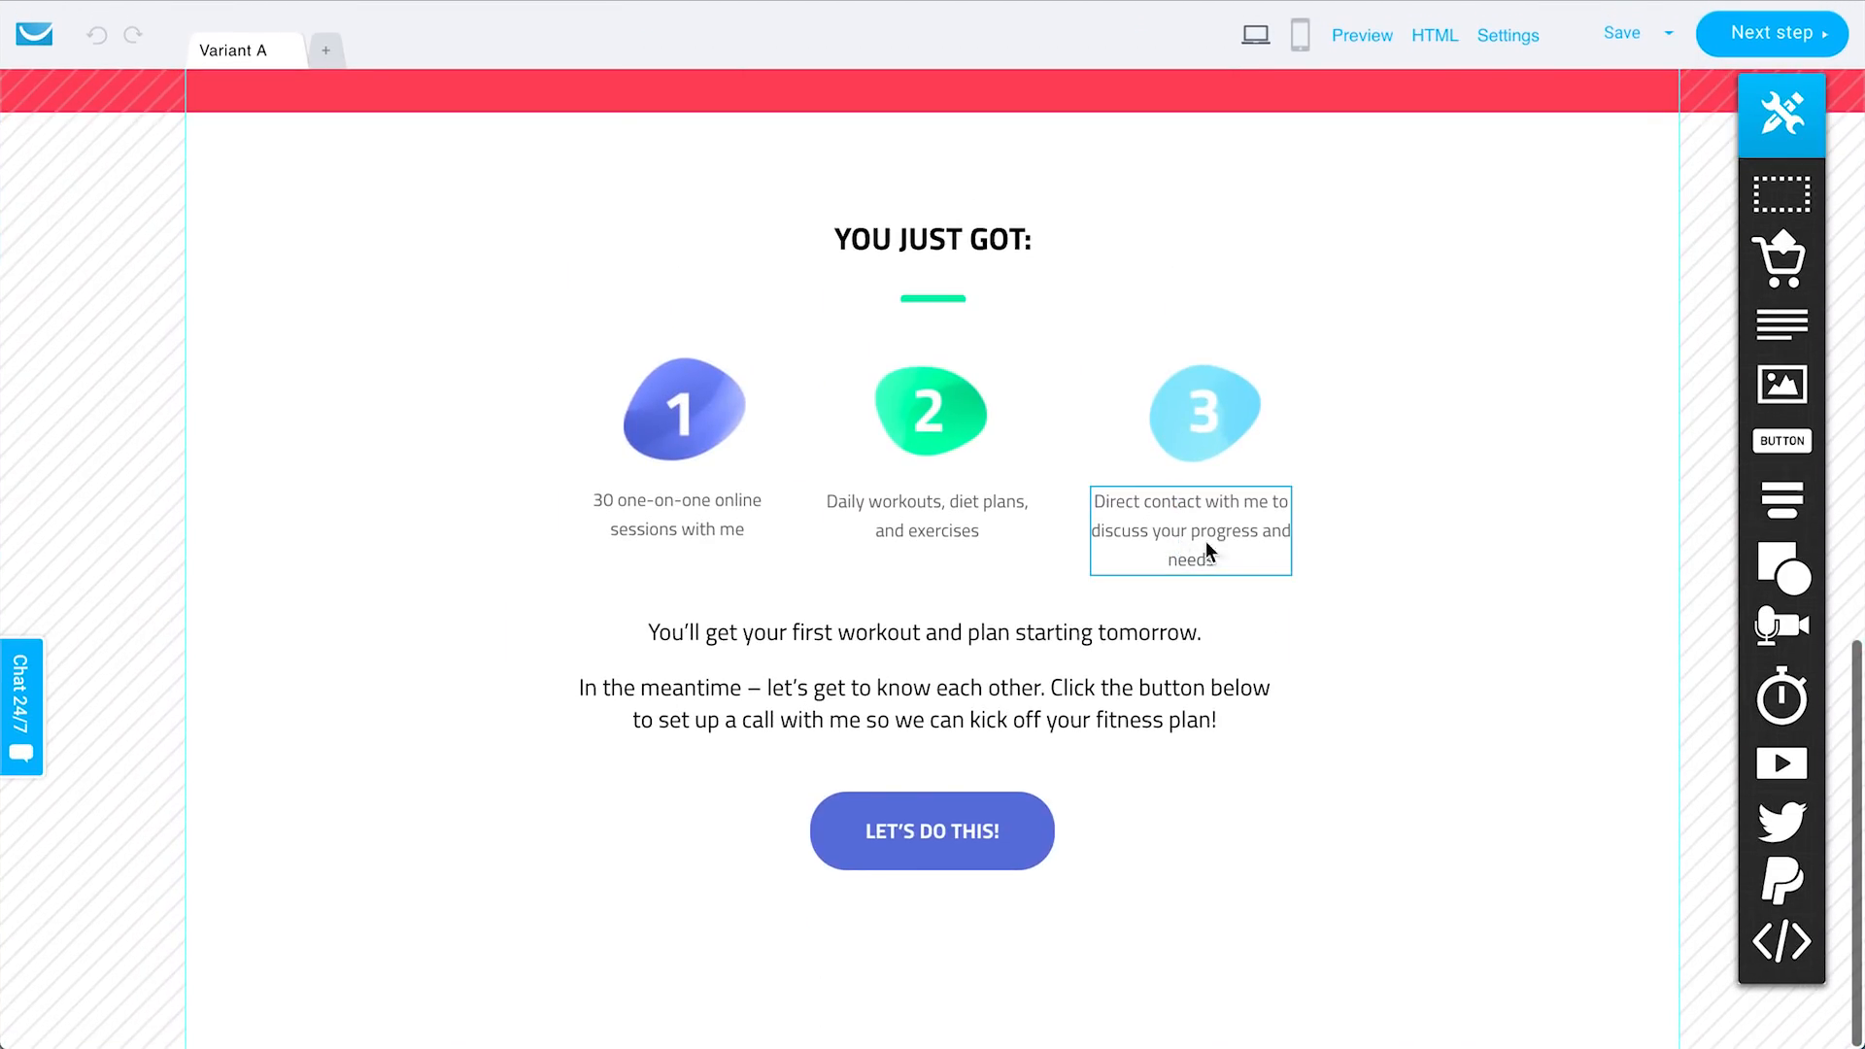
scroll(1424, 610, "up", 6)
scroll(1424, 604, "up", 8)
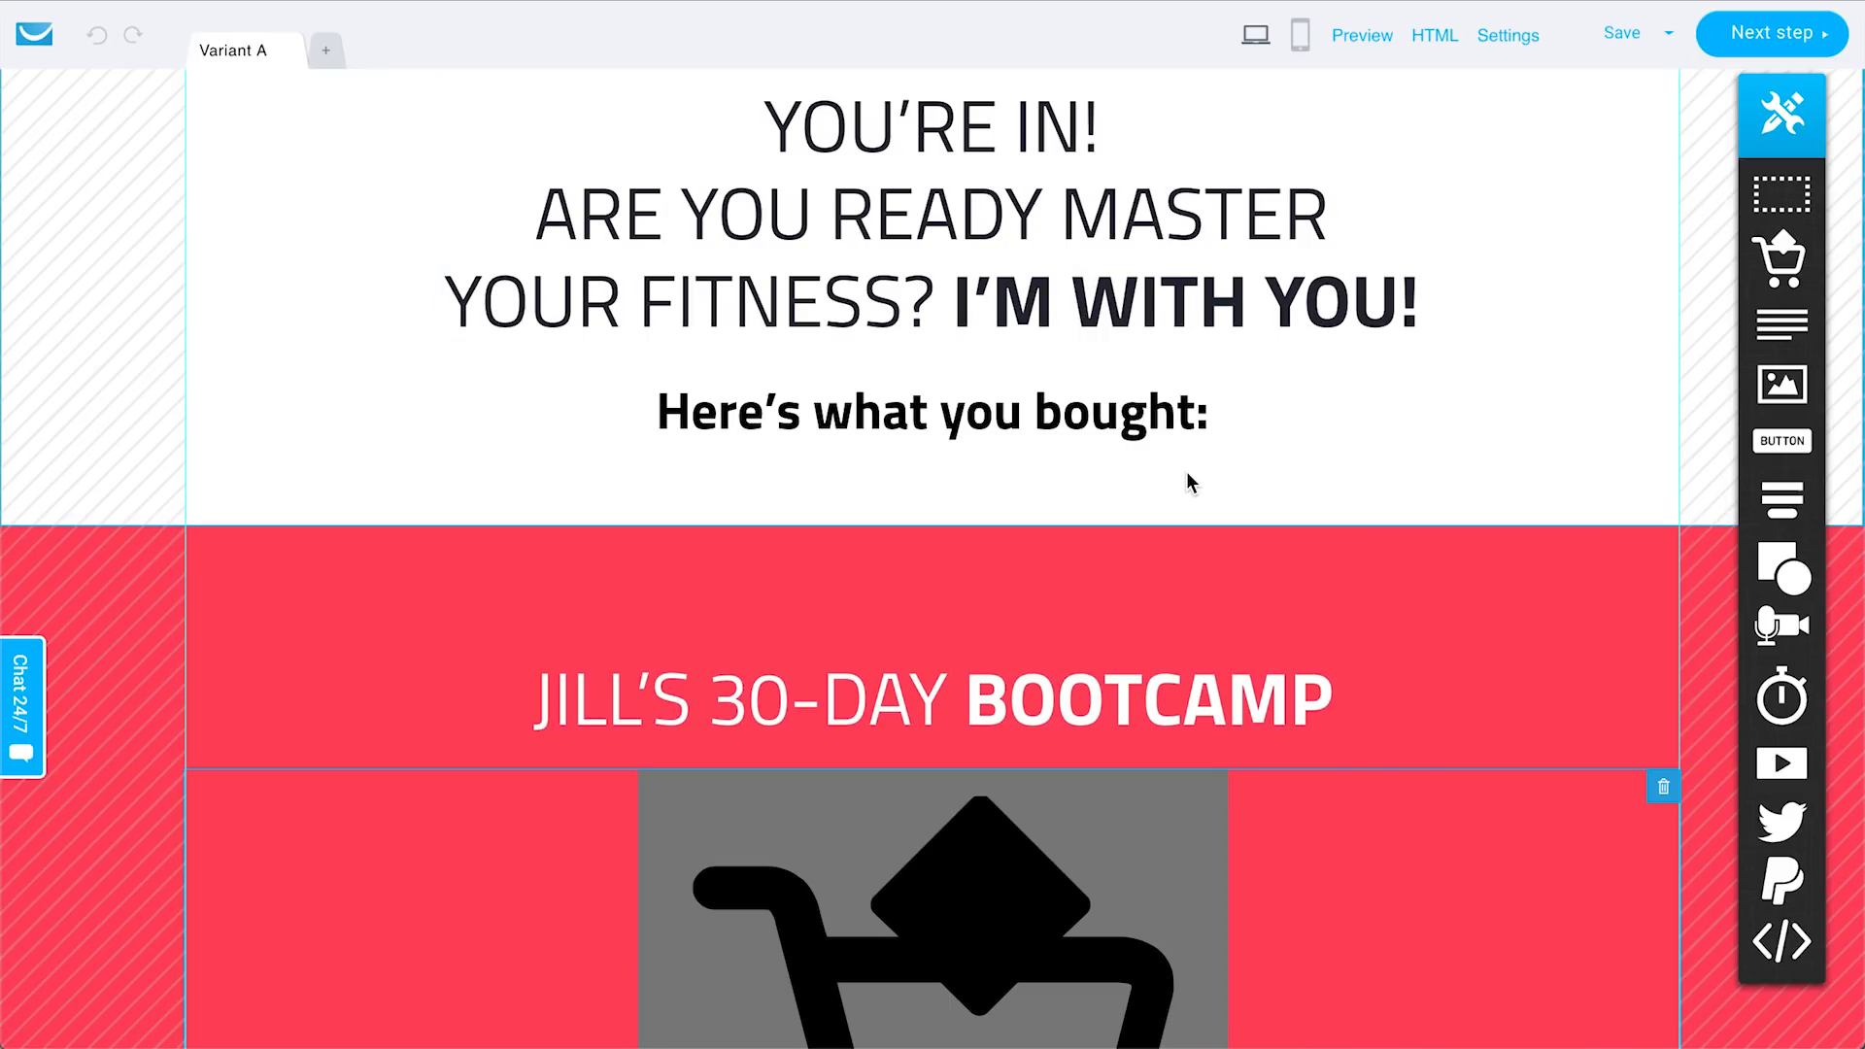
scroll(1186, 470, "down", 9)
scroll(1186, 470, "up", 1)
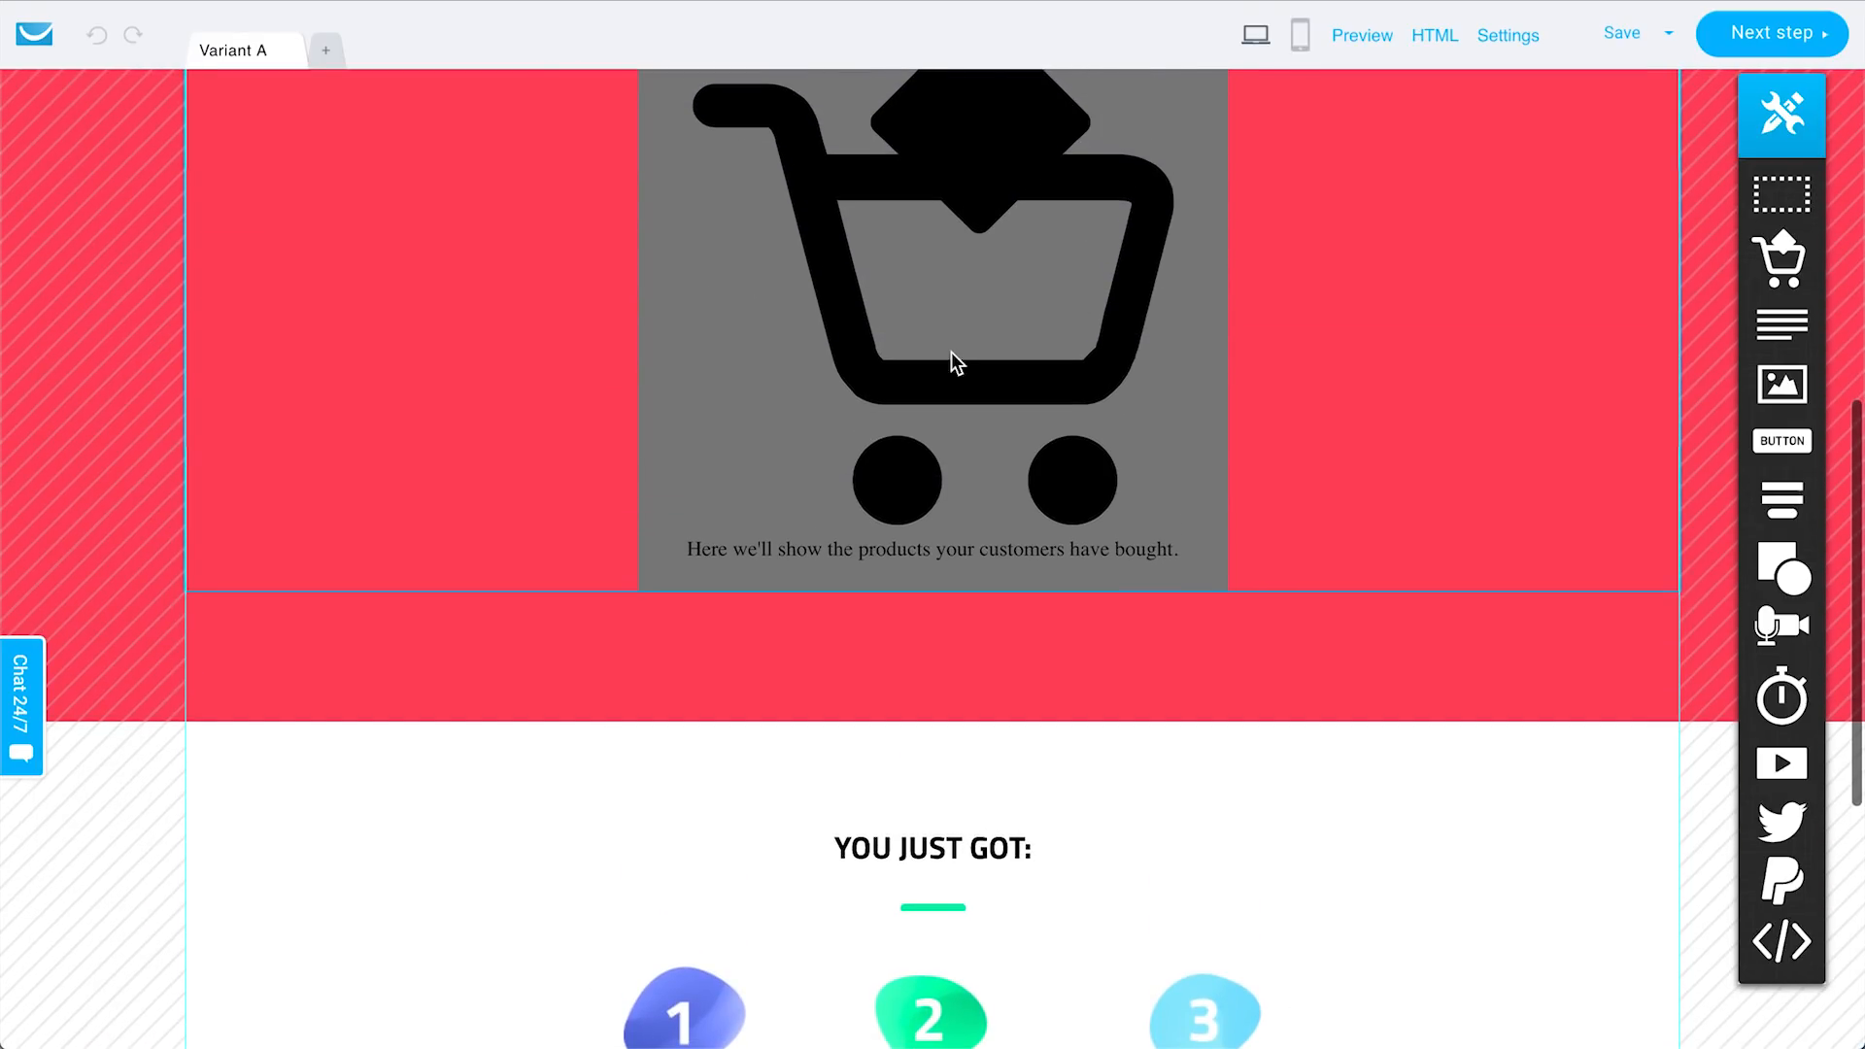
scroll(1404, 227, "up", 3)
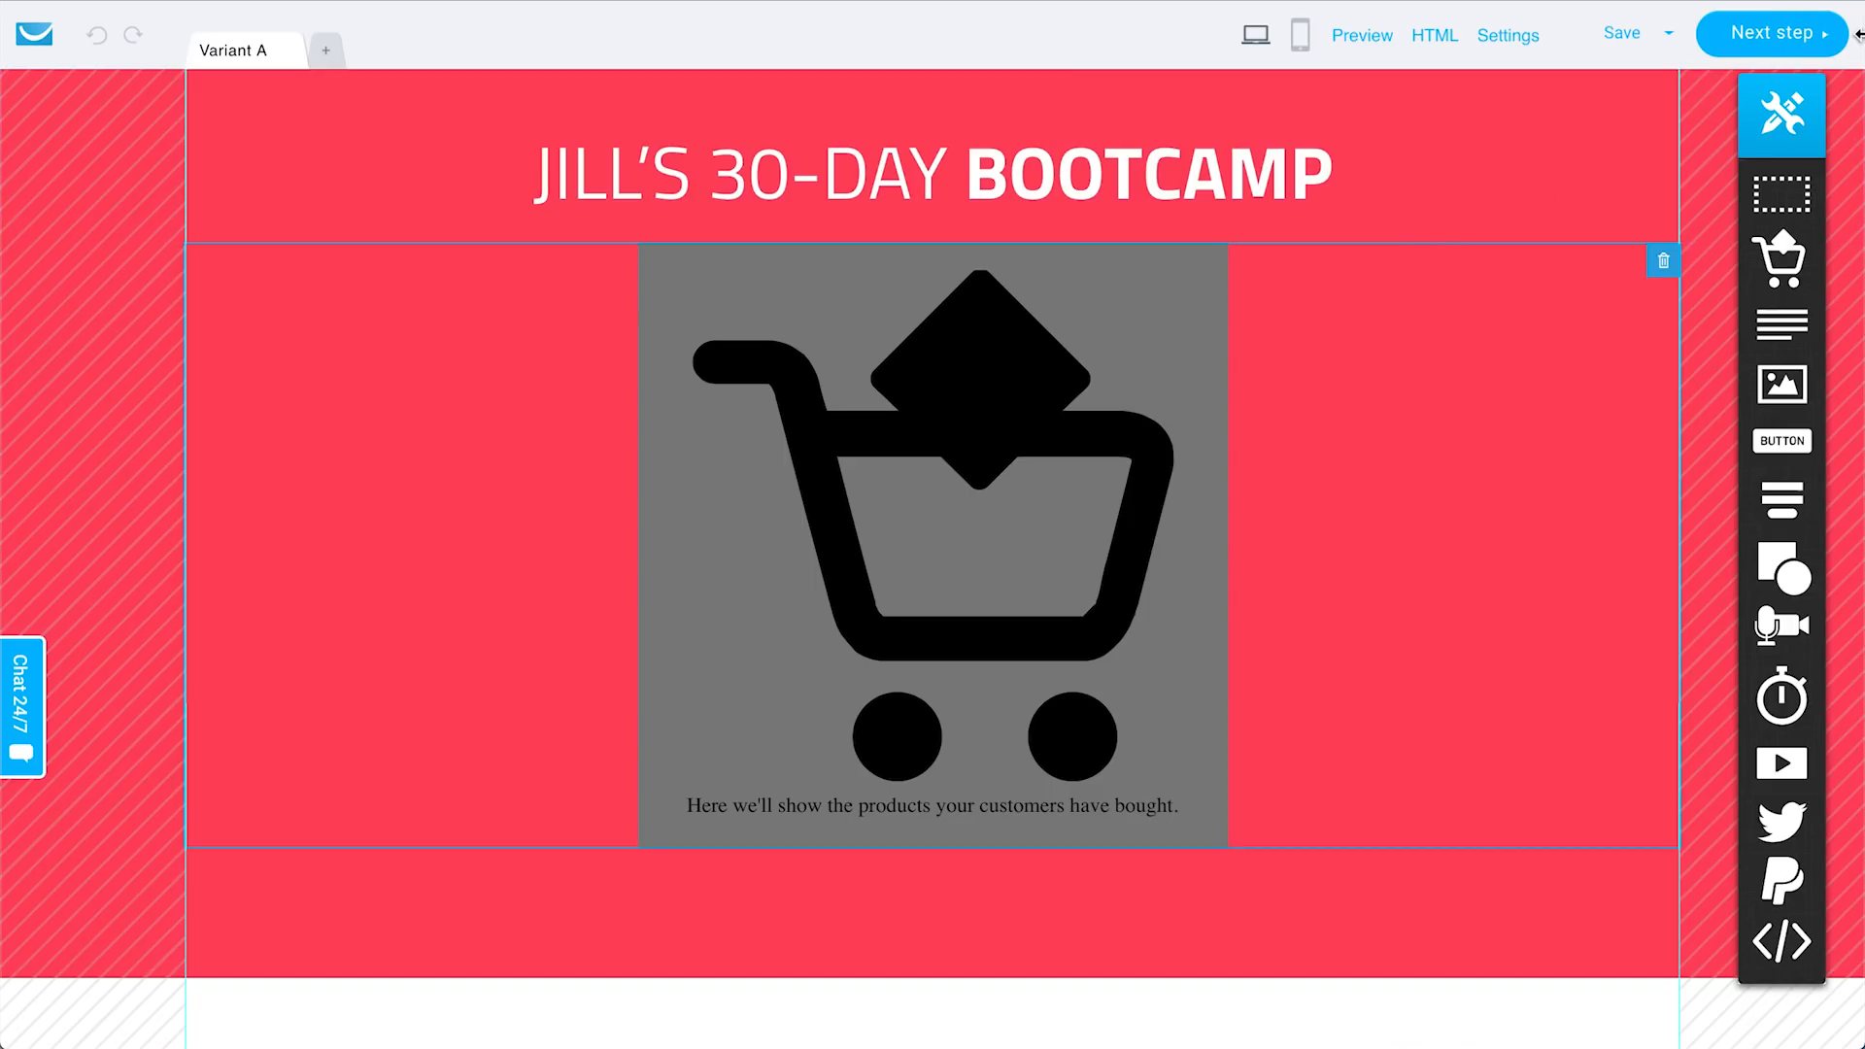
Publish the confirmation page with its default SEO and URL settings, and dismiss the Social Ads Creator offer.
left_click(1777, 49)
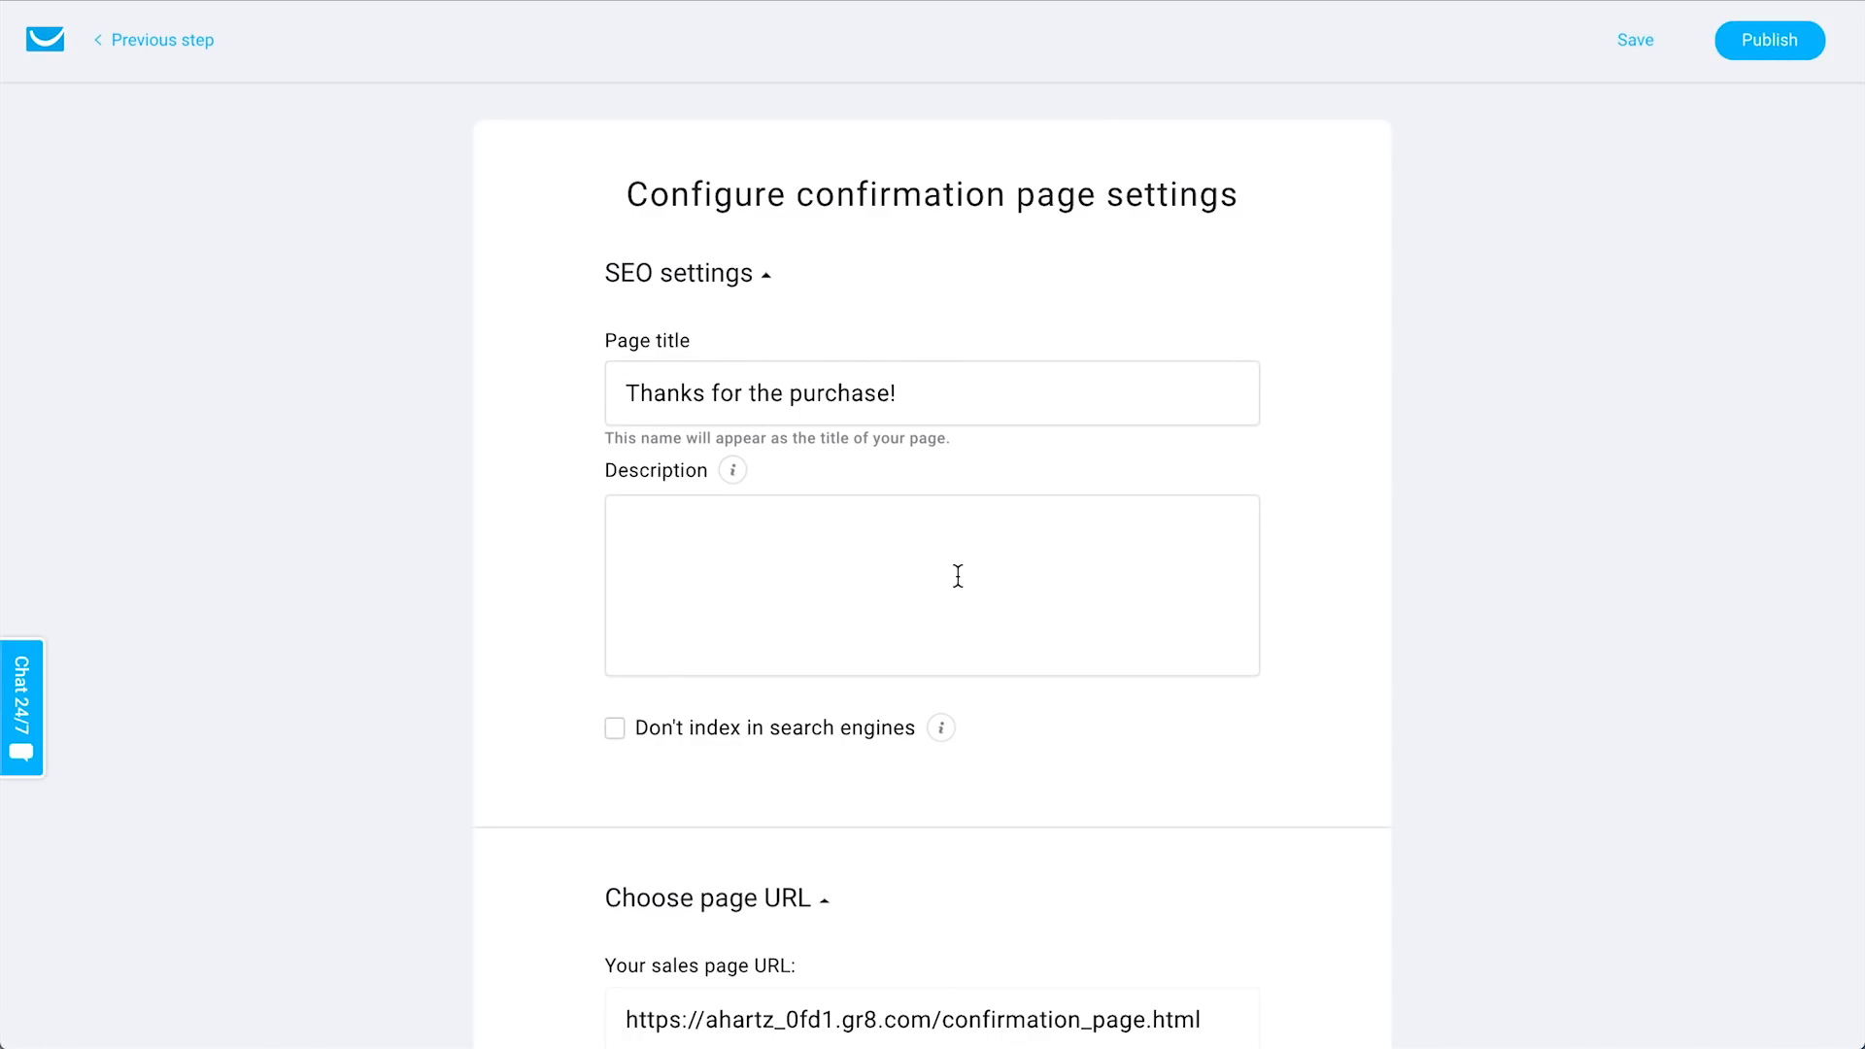
scroll(958, 574, "down", 6)
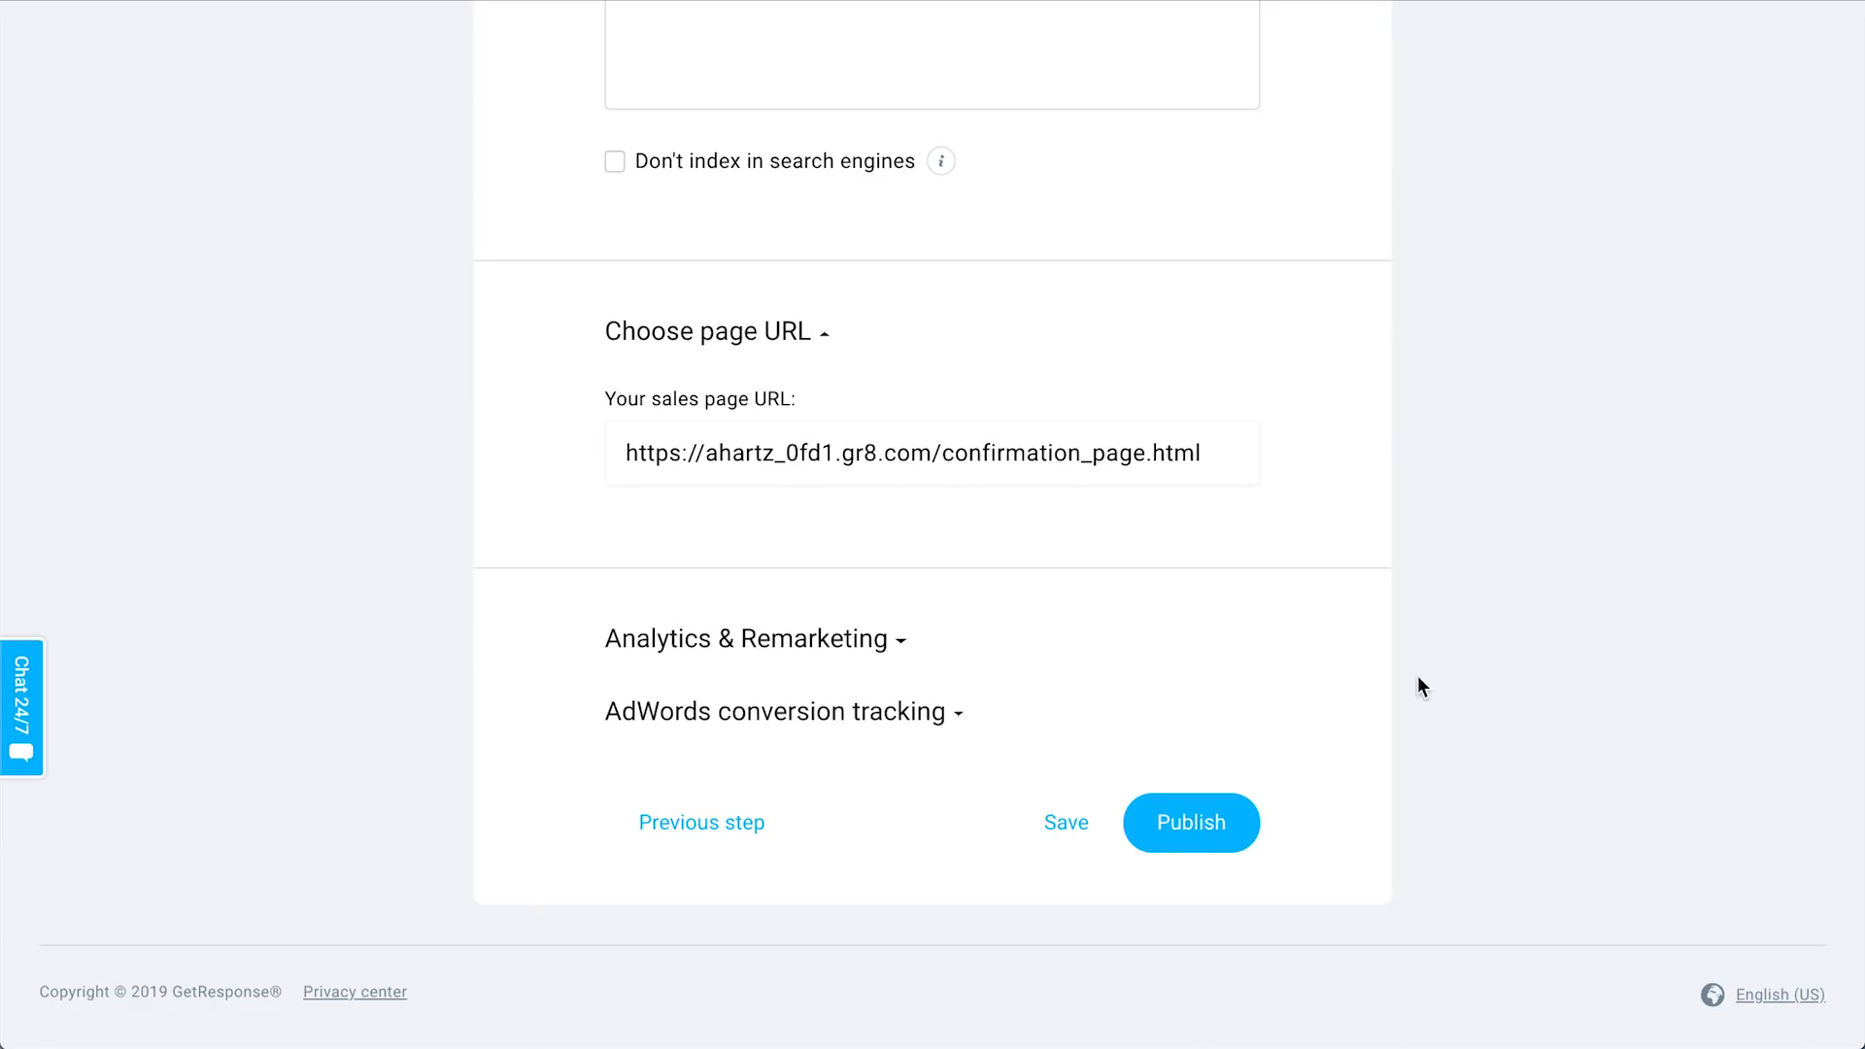
left_click(1214, 824)
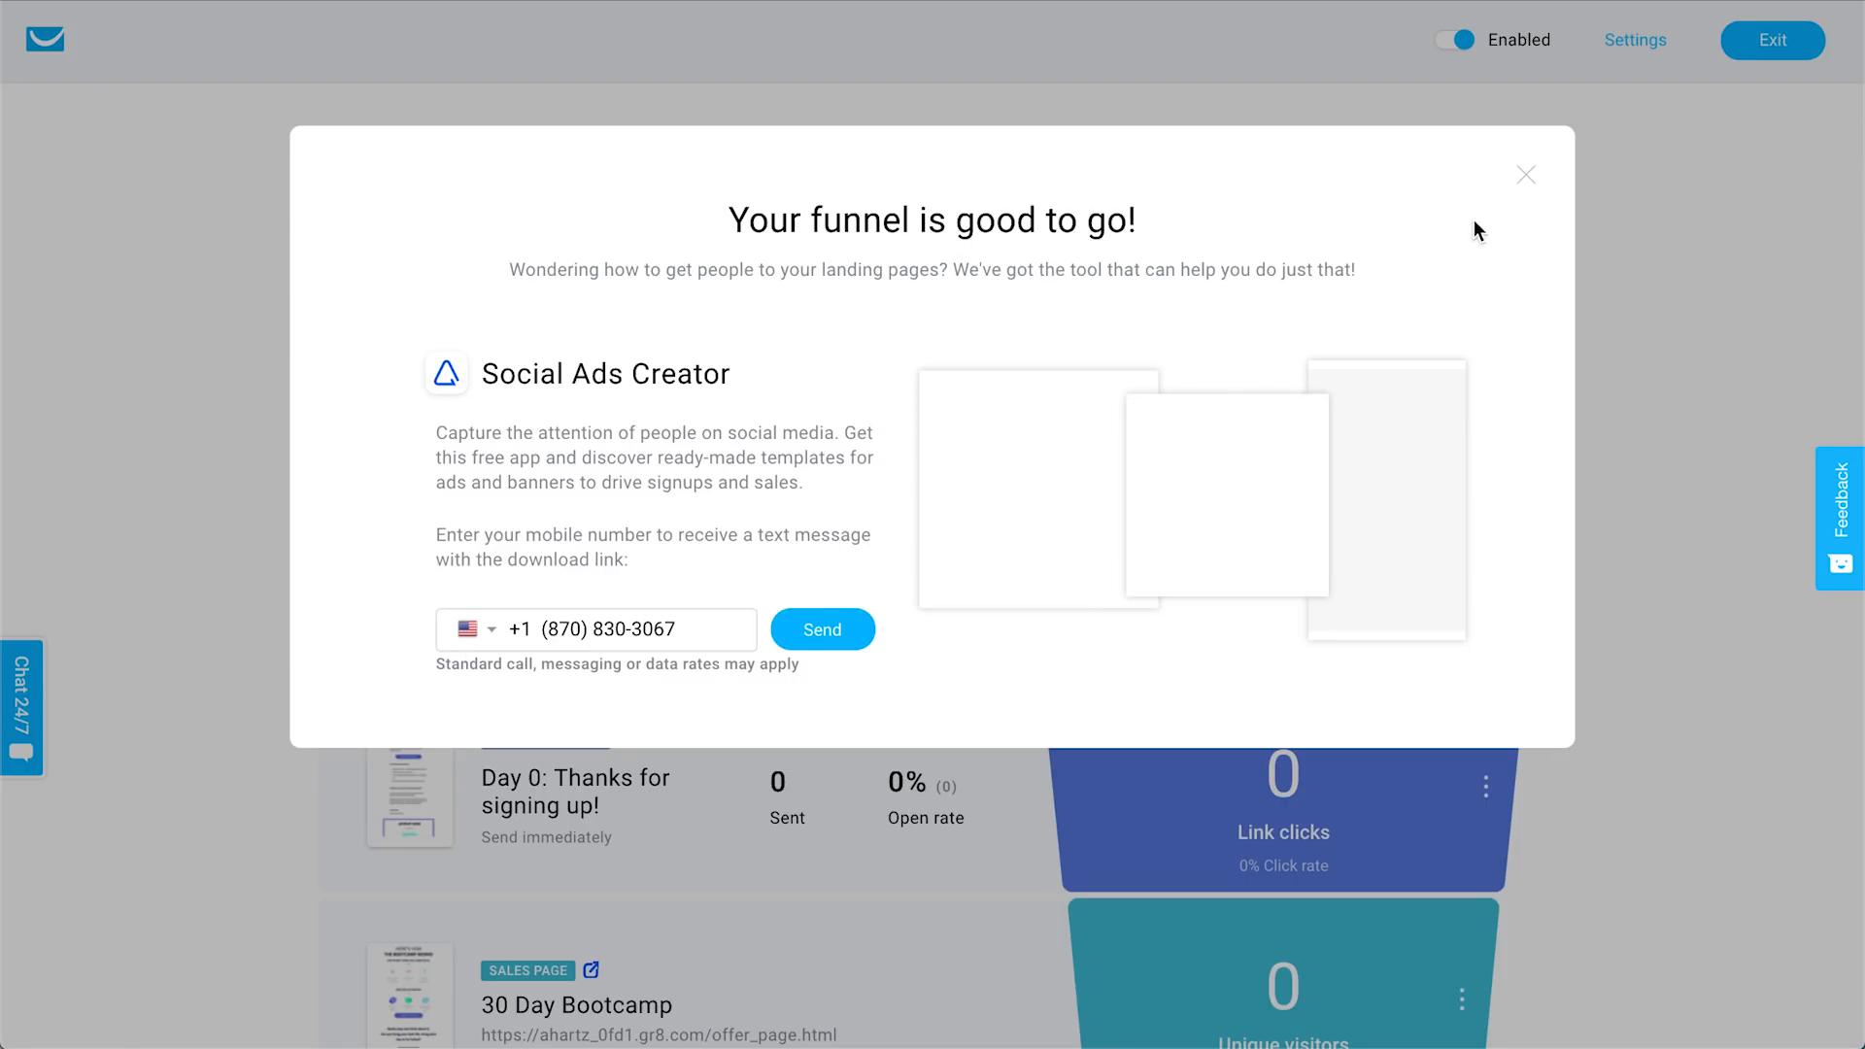
left_click(1524, 175)
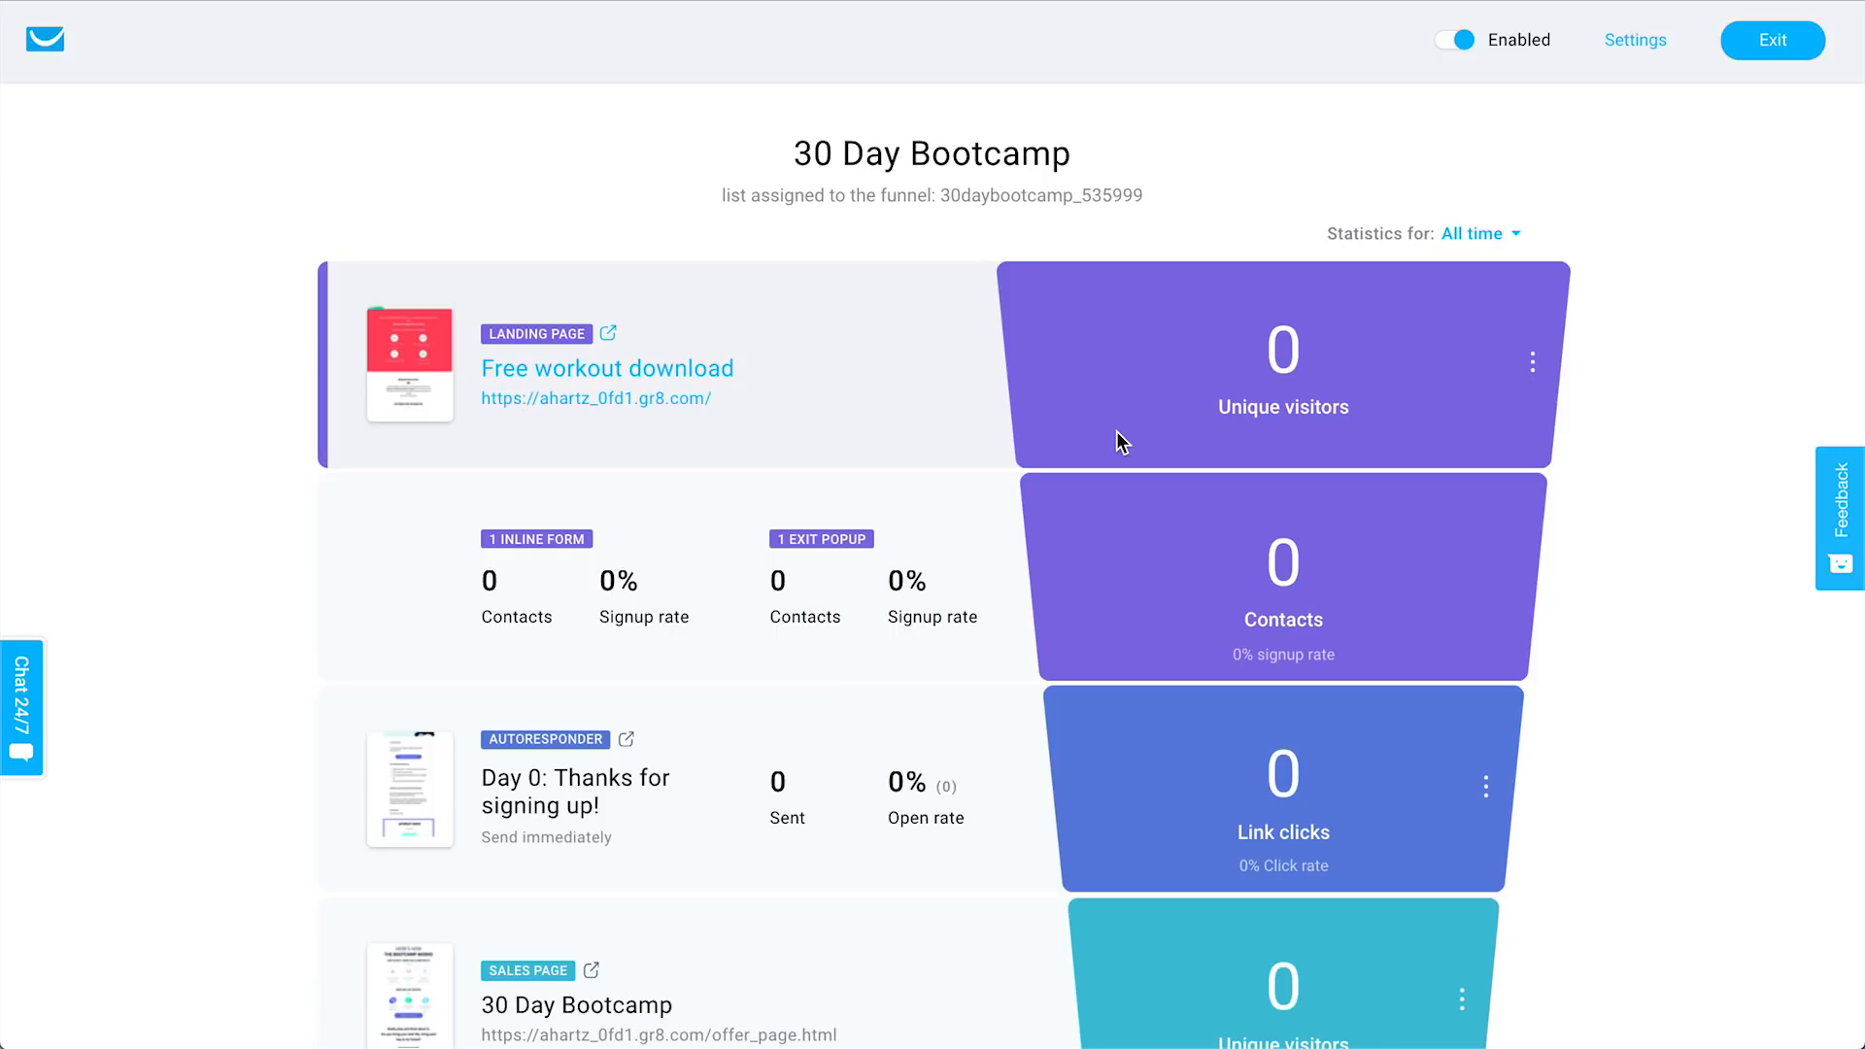
Review all stages of the completed 30 Day Bootcamp funnel, from the landing page to the confirmation page and results.
scroll(1117, 442, "down", 4)
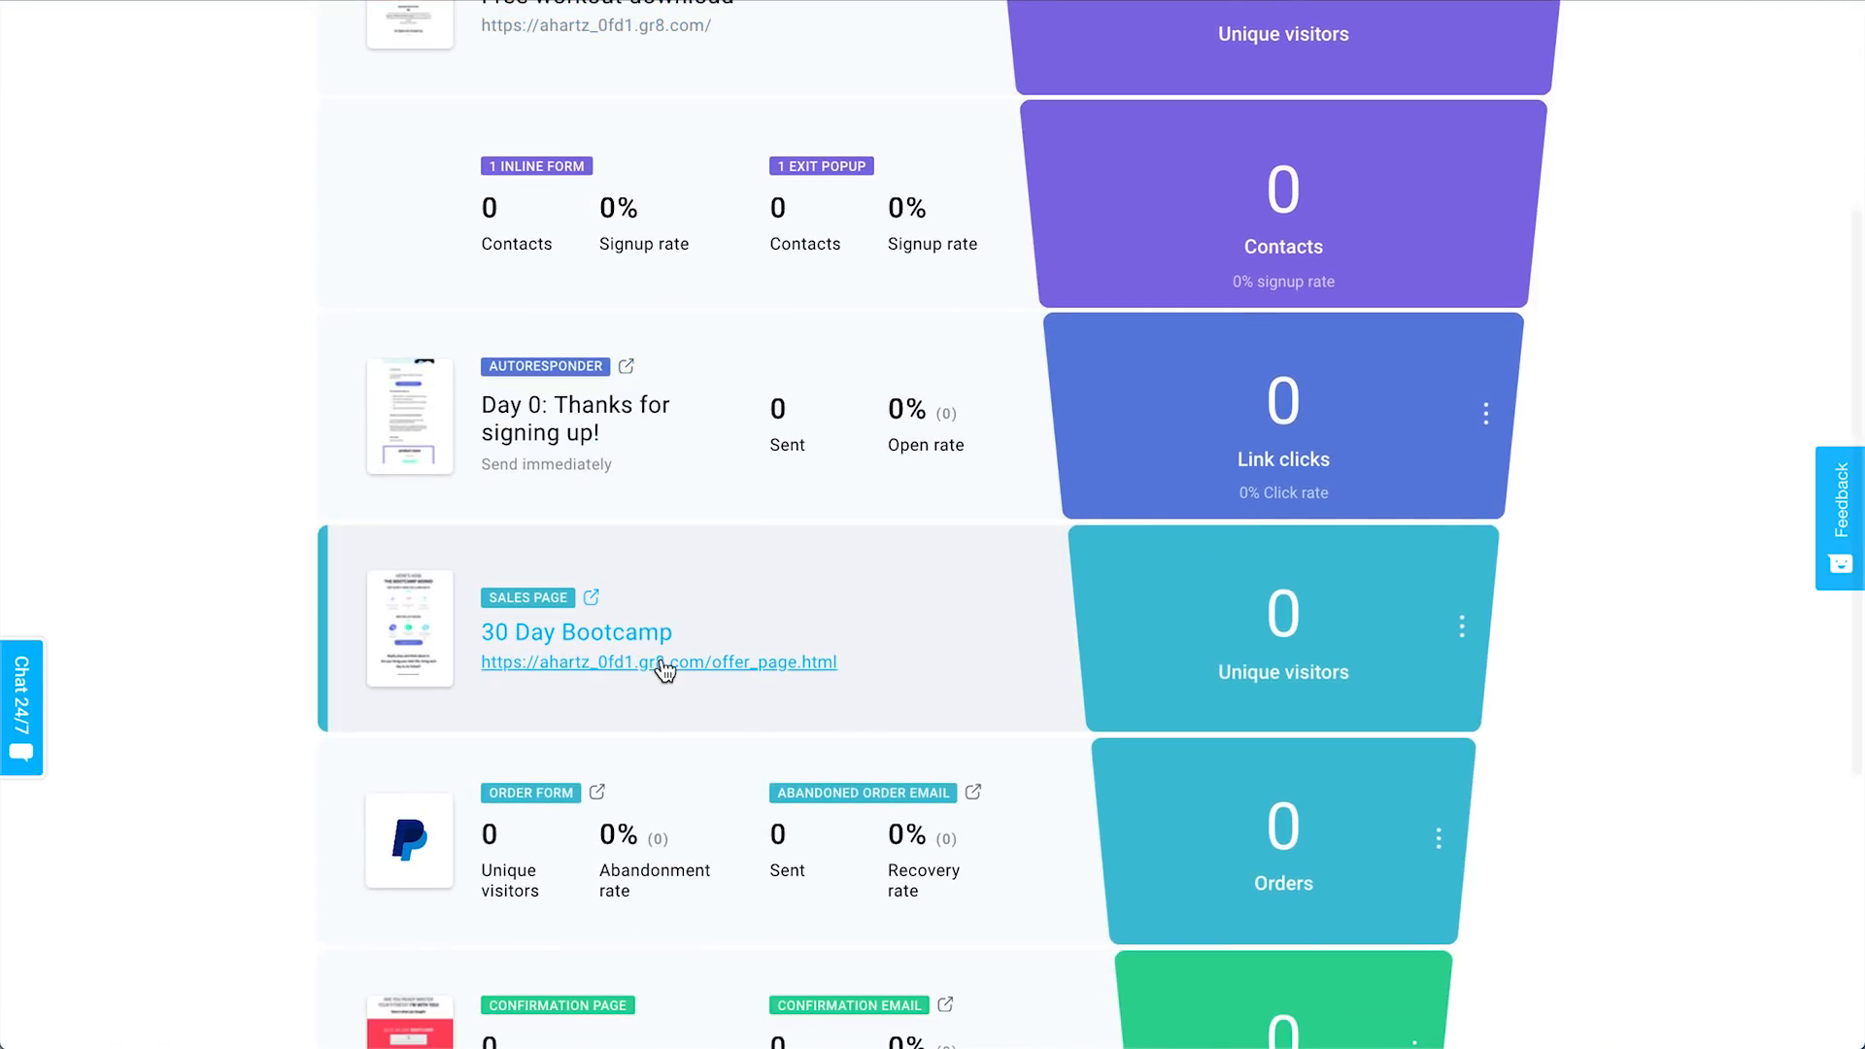
scroll(1675, 643, "up", 4)
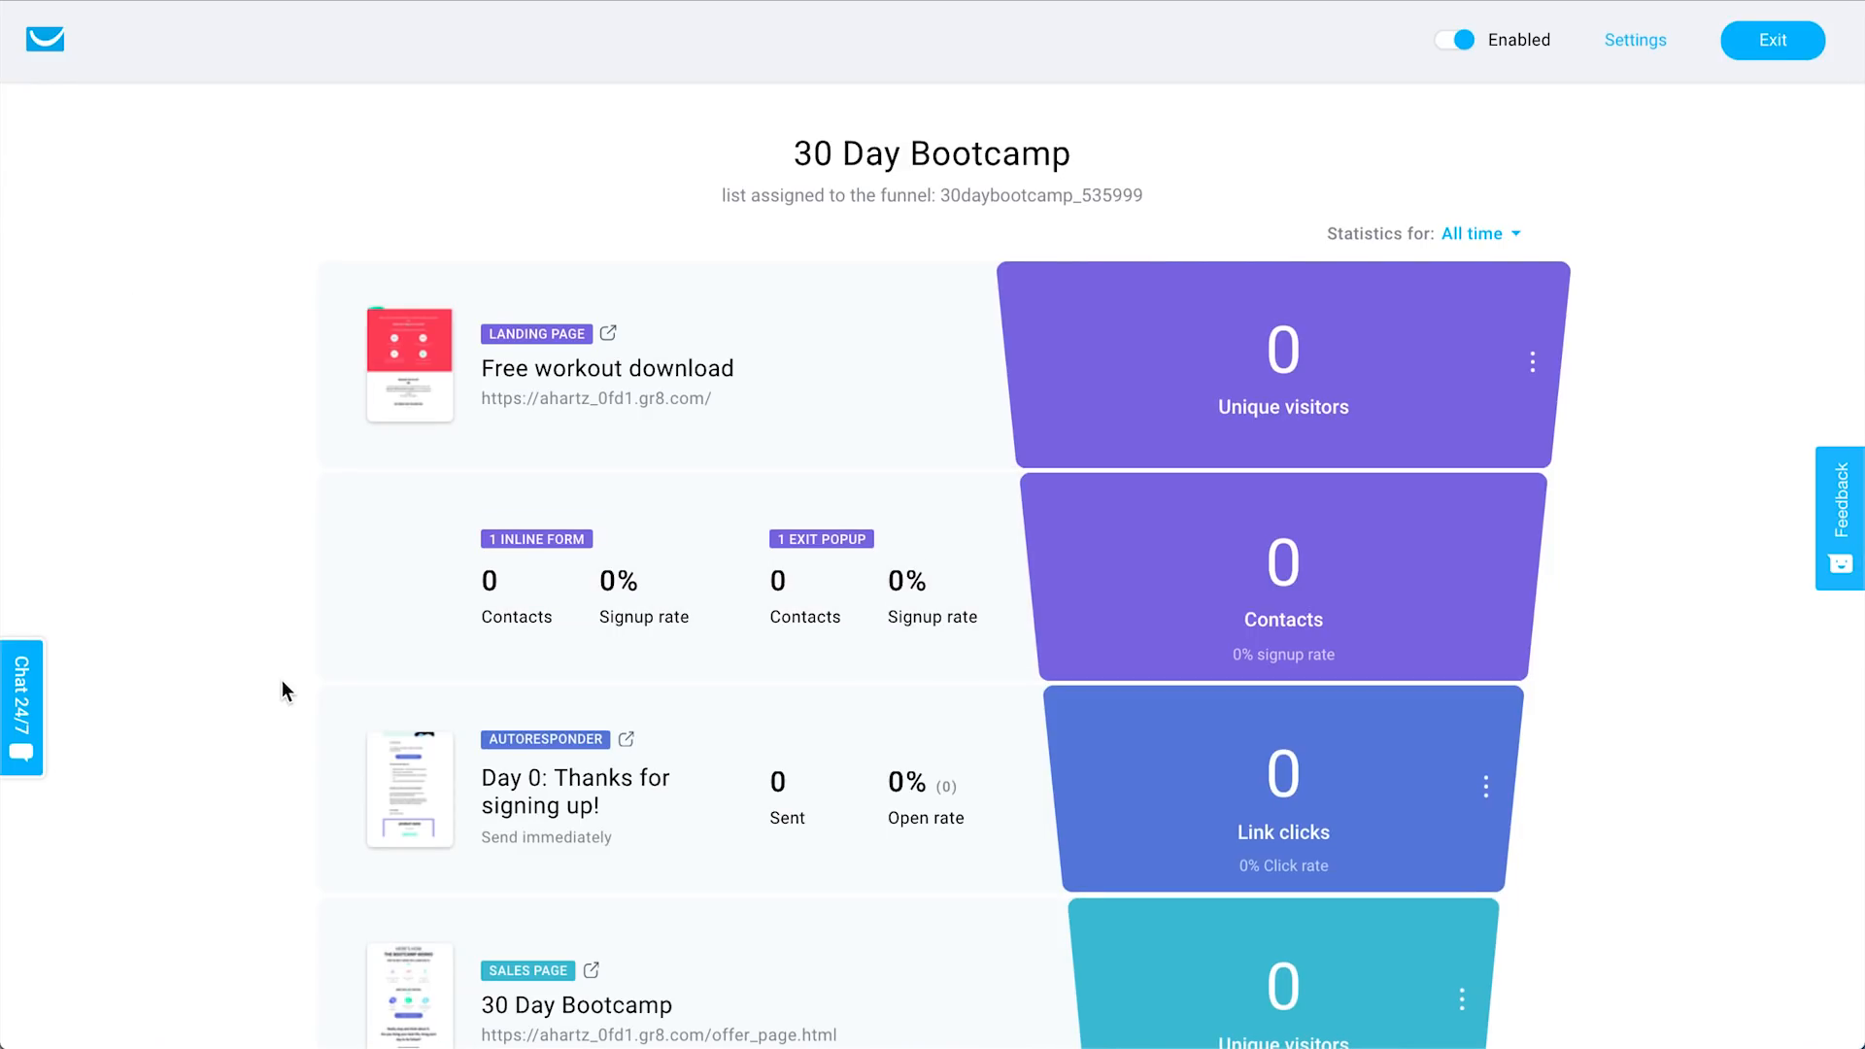
scroll(582, 622, "down", 1)
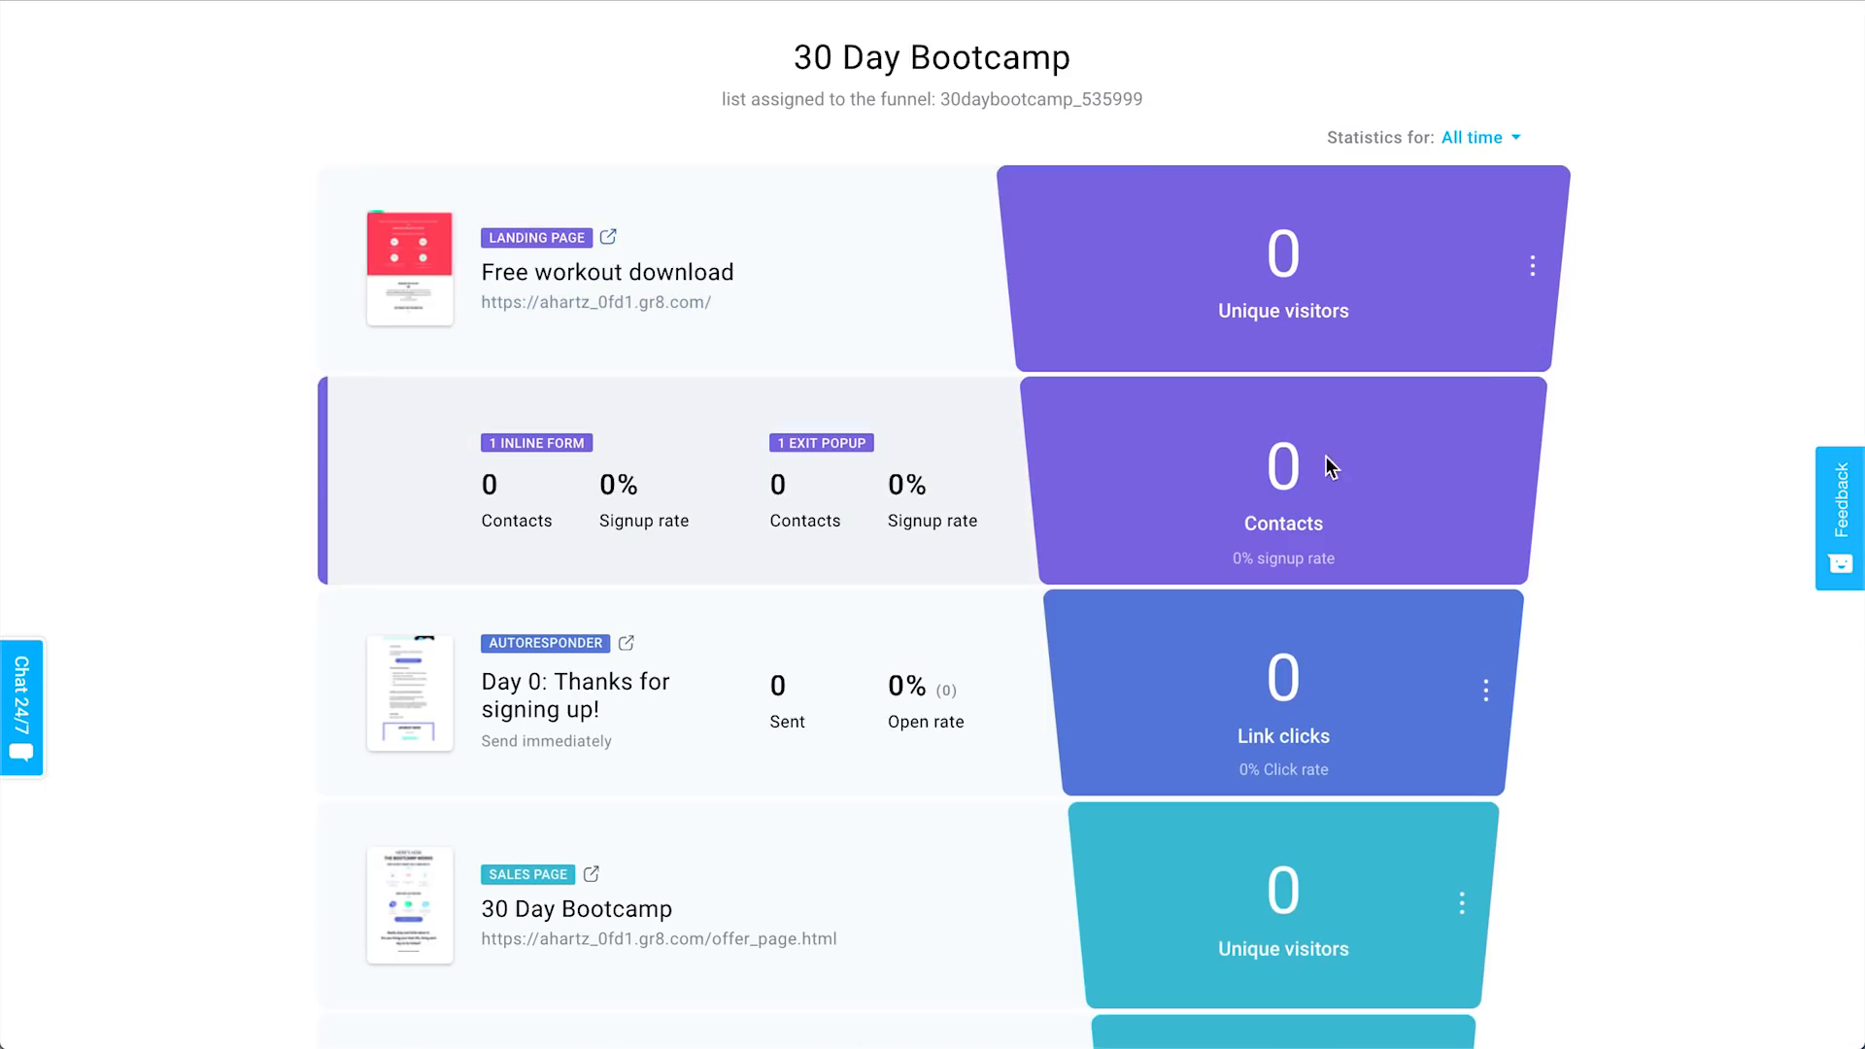
scroll(1756, 500, "down", 8)
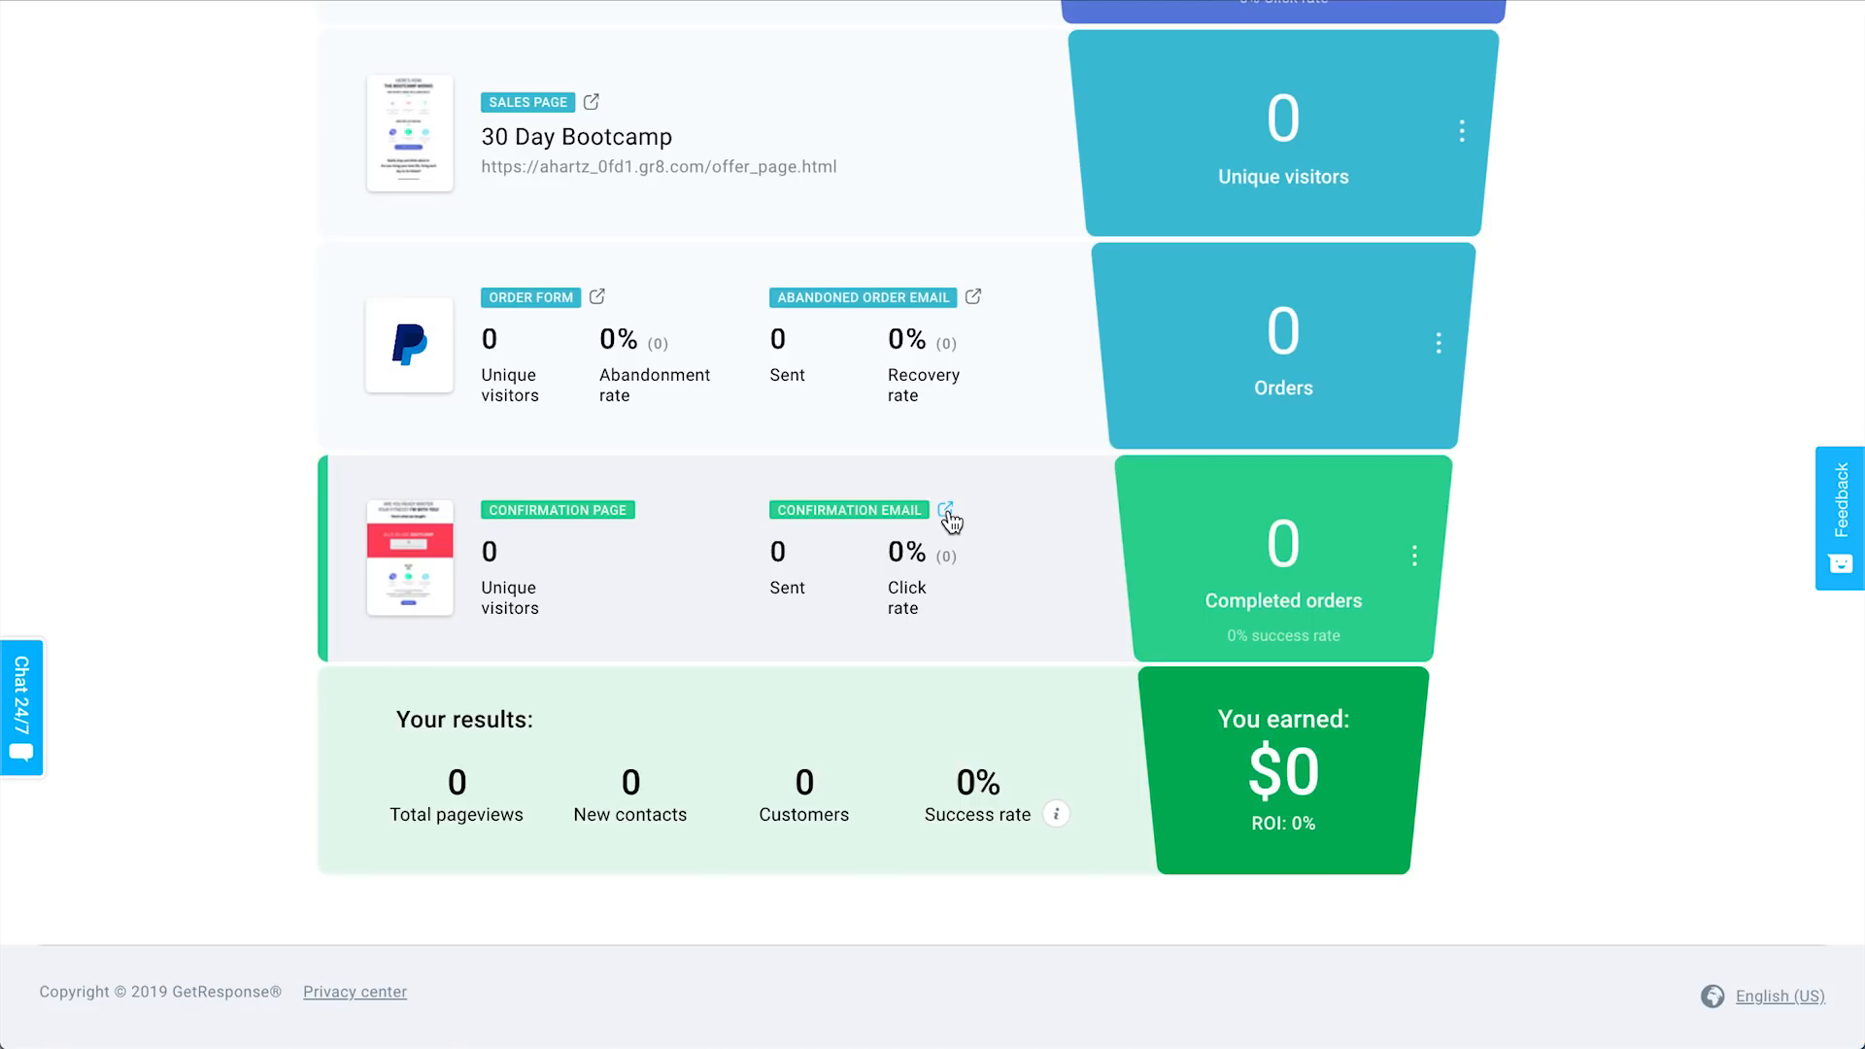
Check the editing options for the confirmation page and confirmation email, and return to the start of the funnel overview.
left_click(1414, 556)
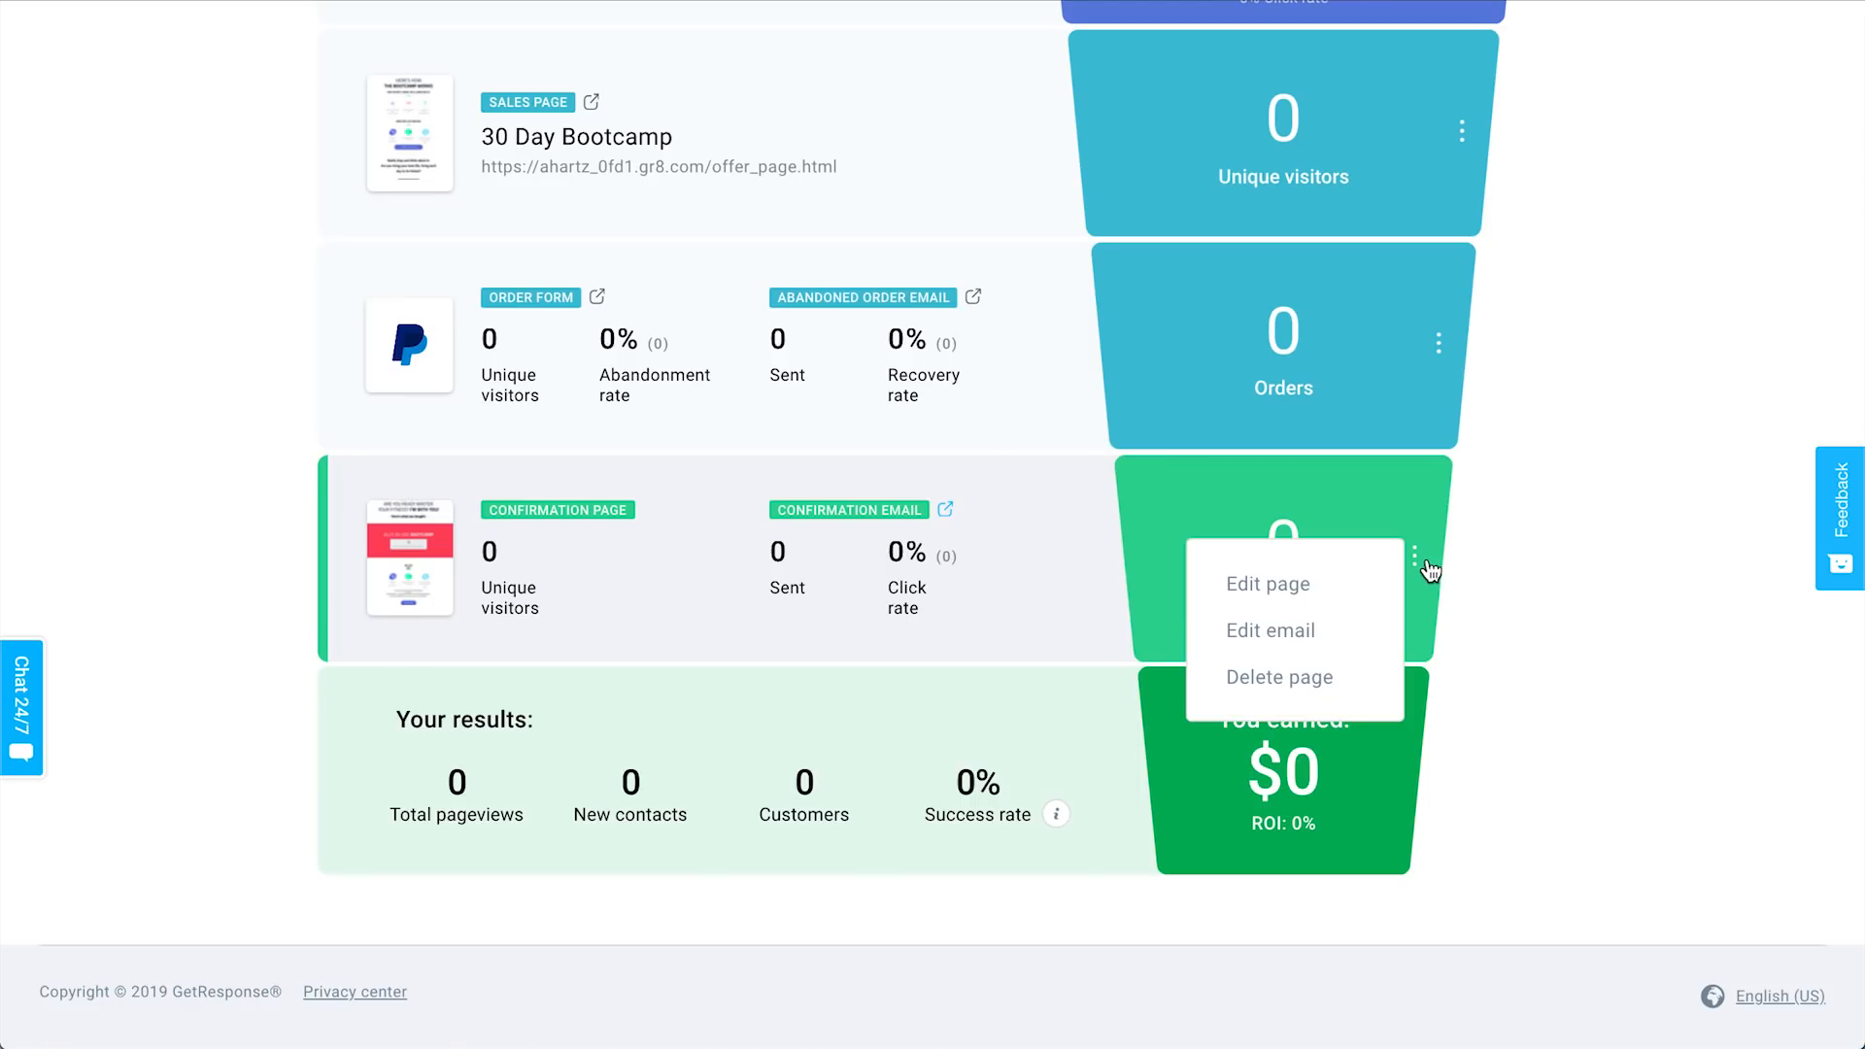
left_click(1280, 629)
left_click(1414, 555)
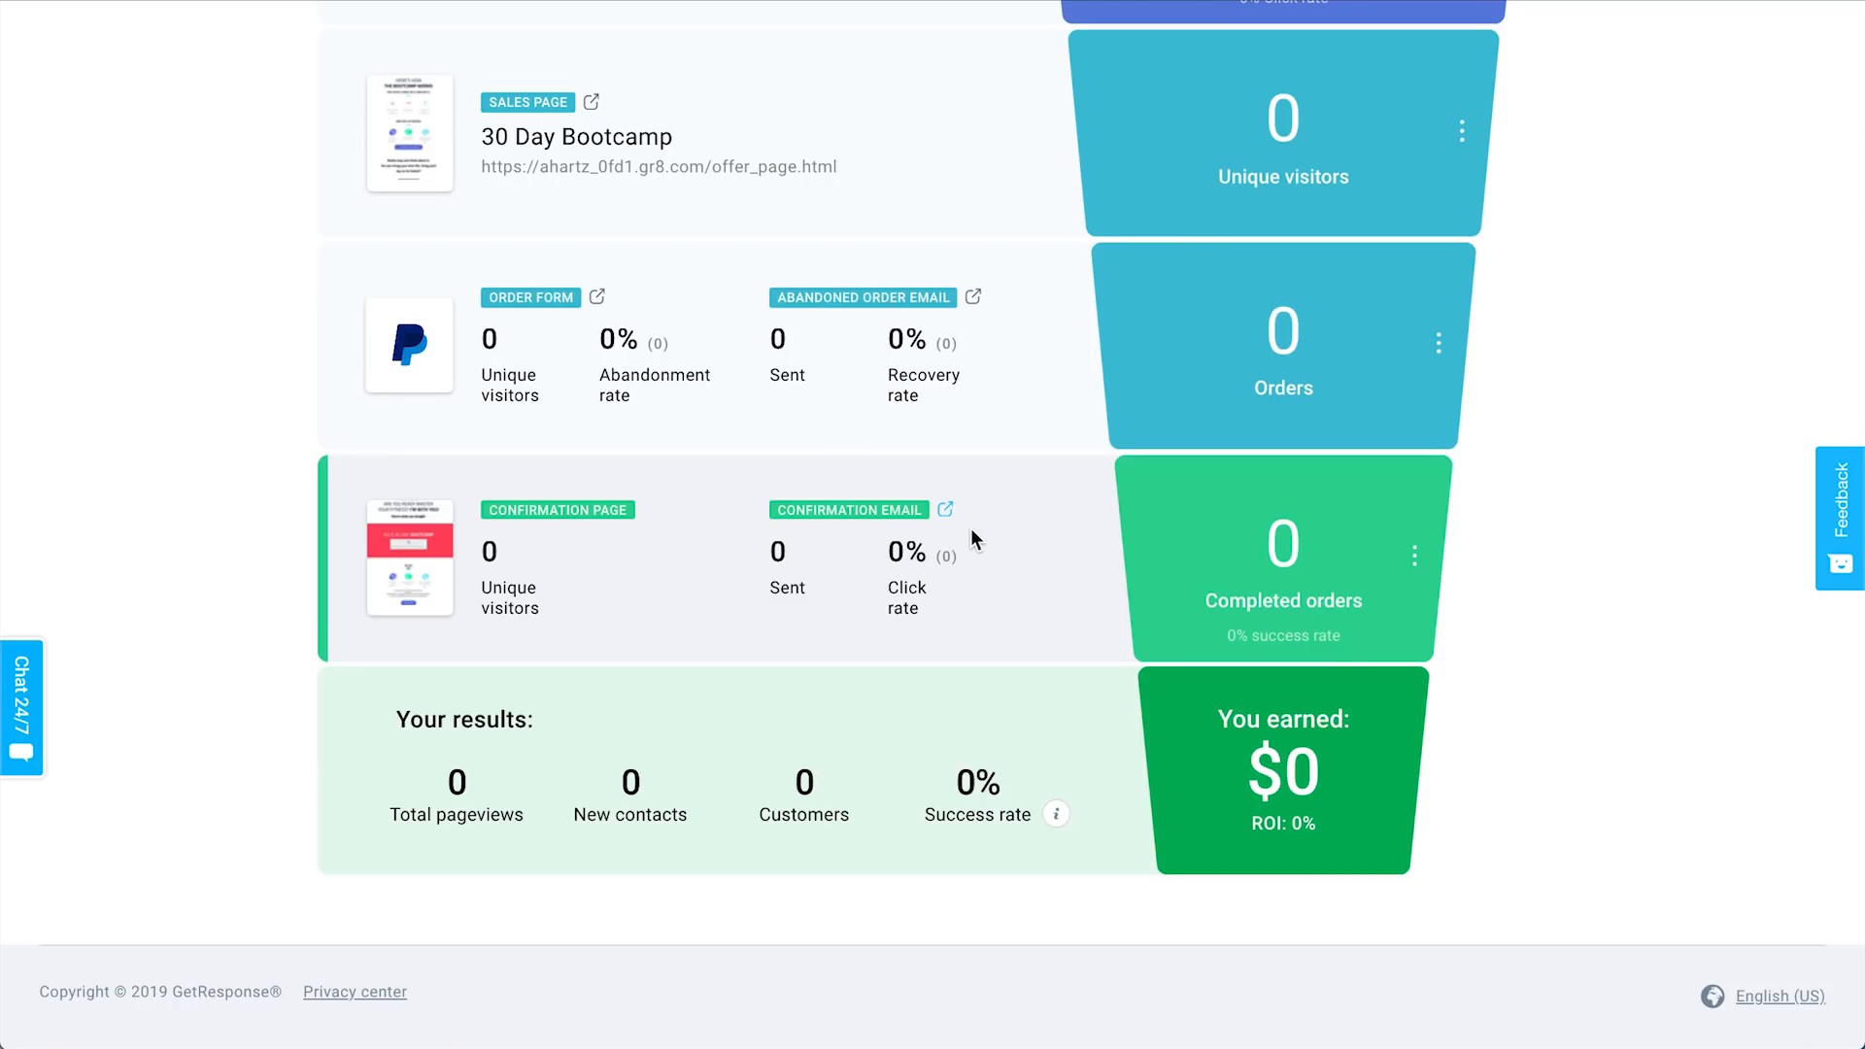
scroll(1558, 649, "up", 7)
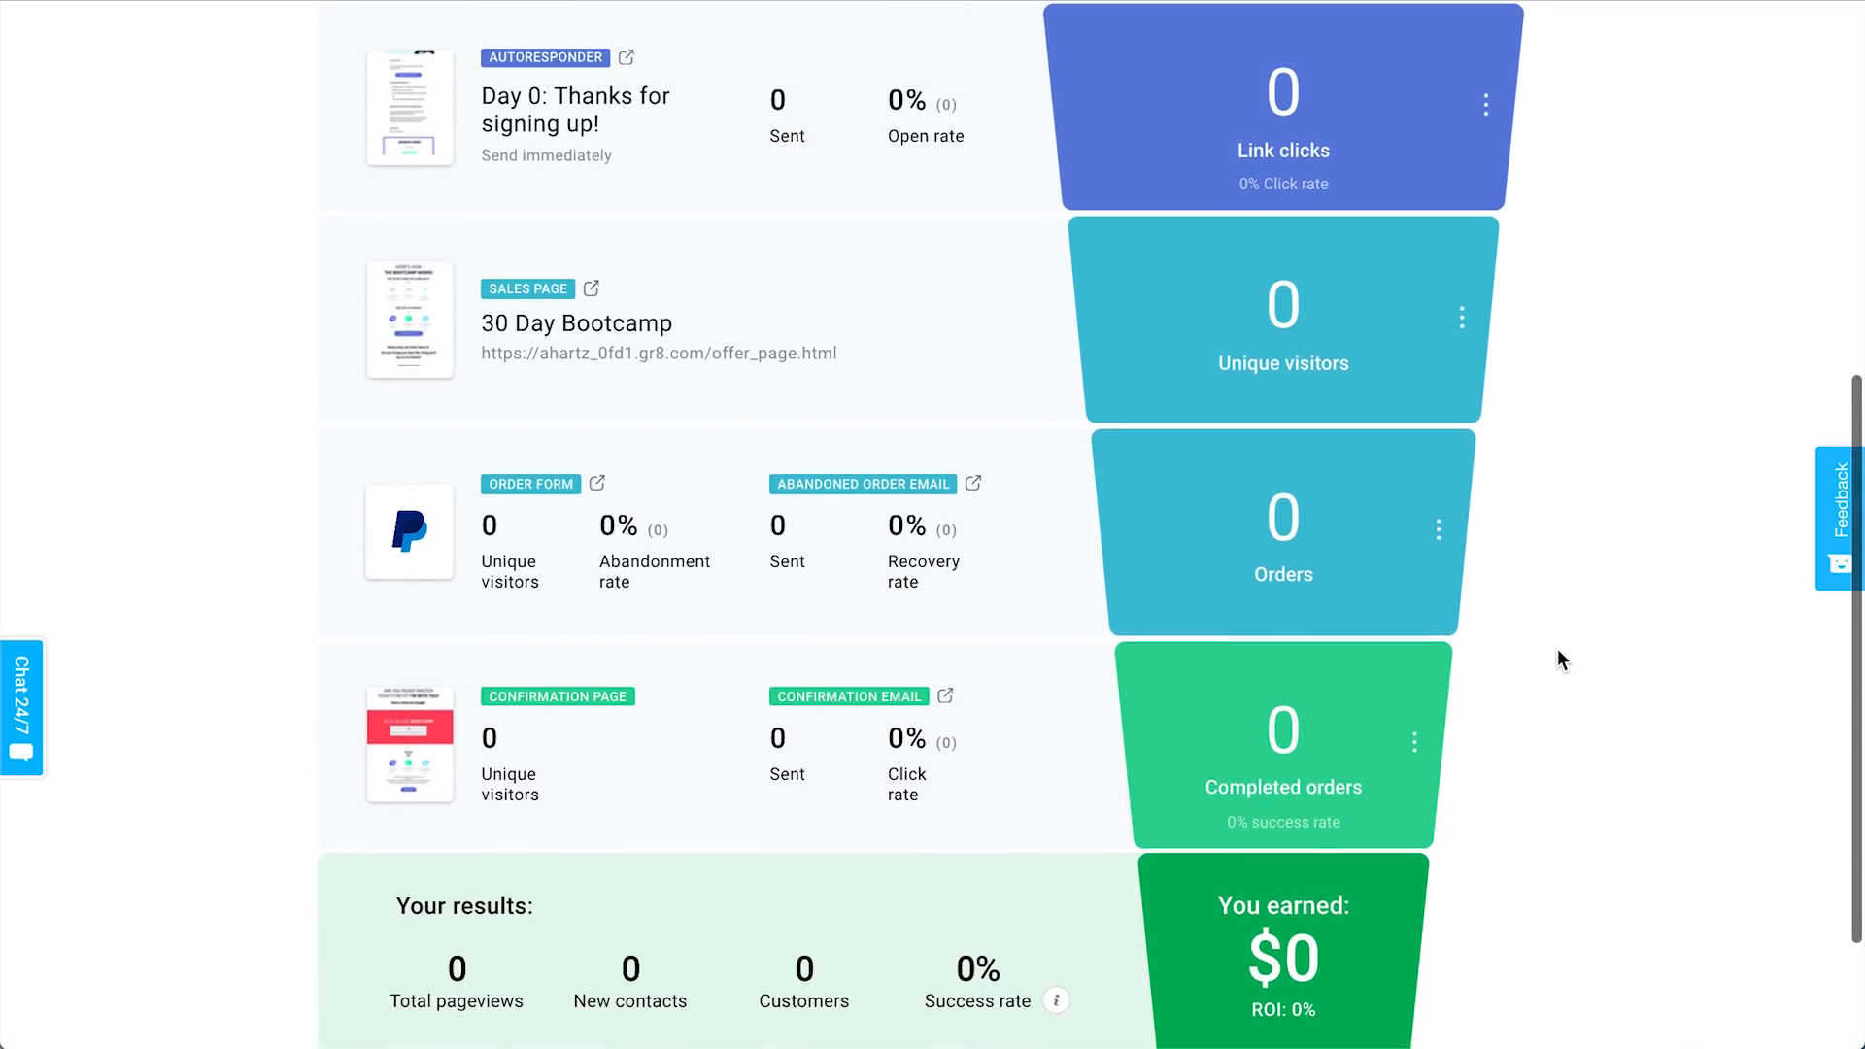
scroll(1558, 648, "up", 1)
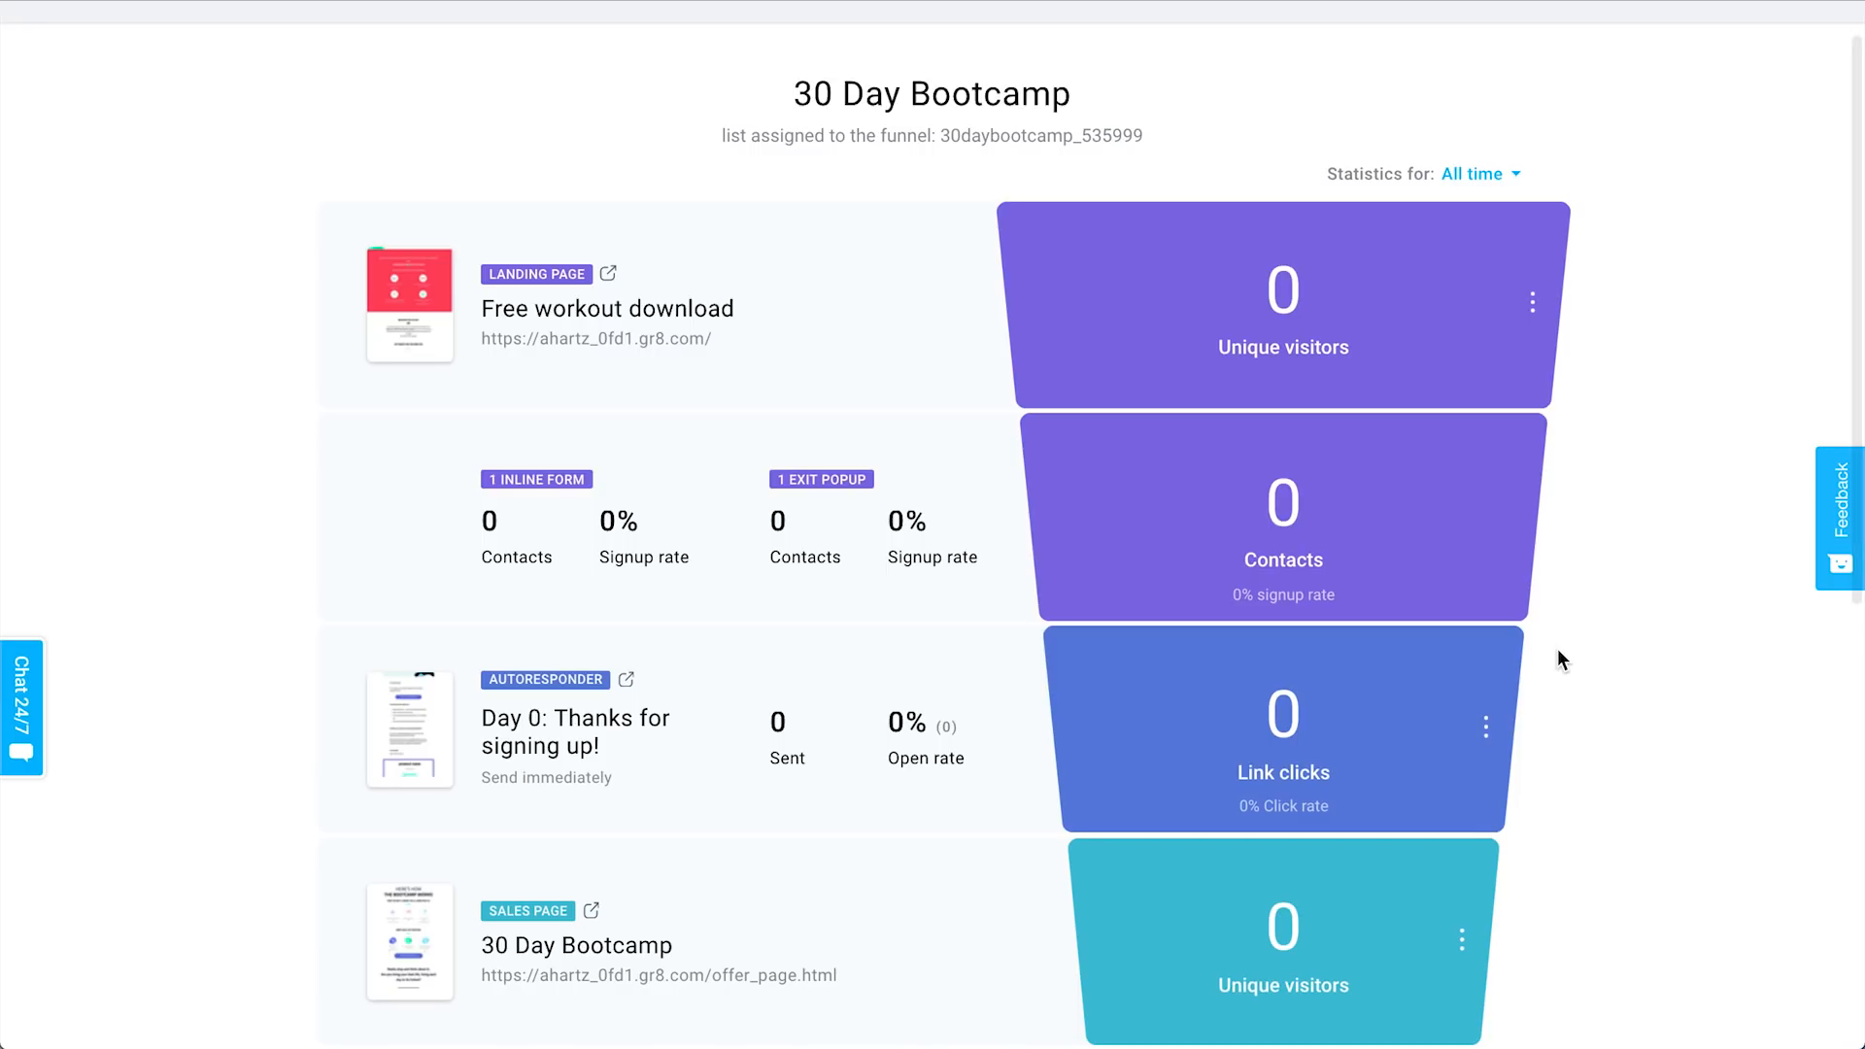